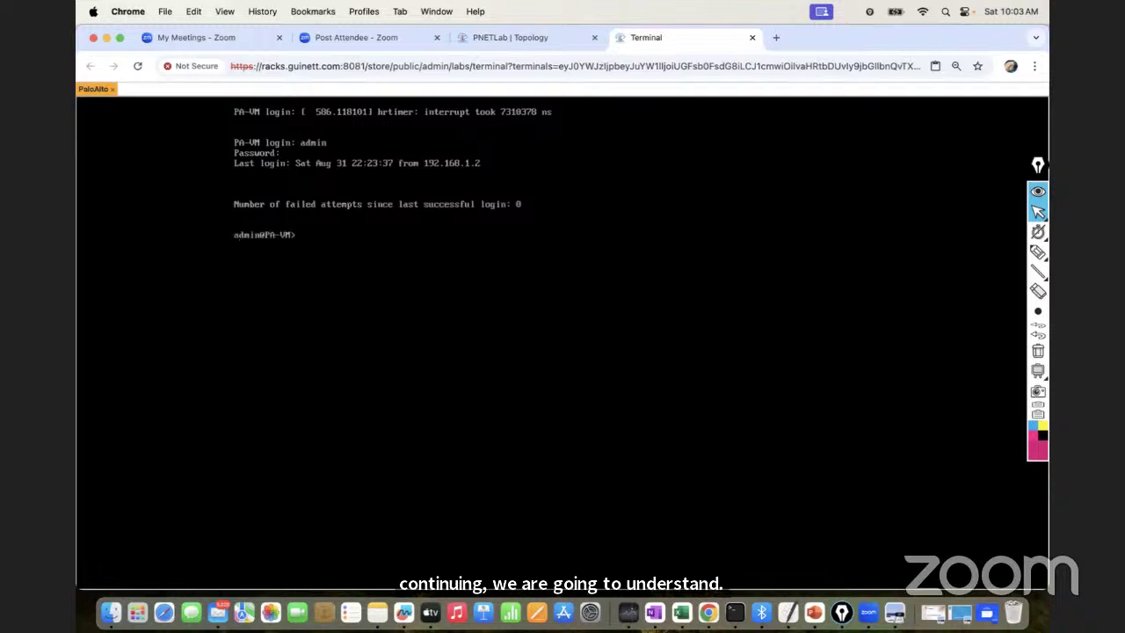
Run 'show system info' to display the PA-VM's management IP 192.168.1.93 and sw-version 10.0.3
{"action": "type", "text": "show syst"}
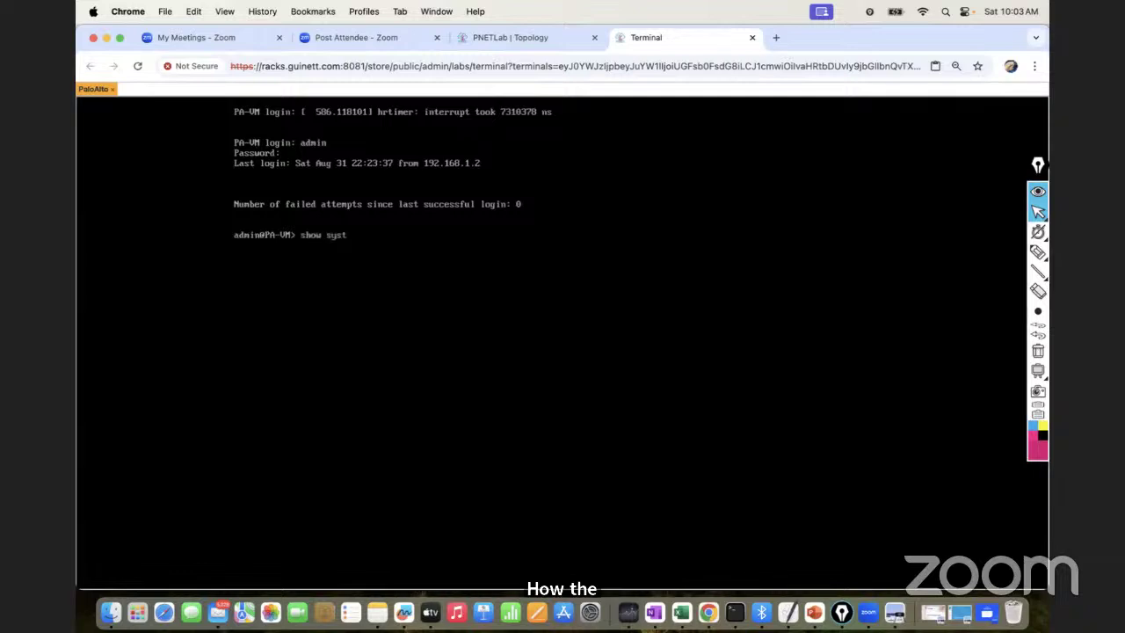
{"action": "type", "text": "em info"}
{"action": "key", "text": "Return"}
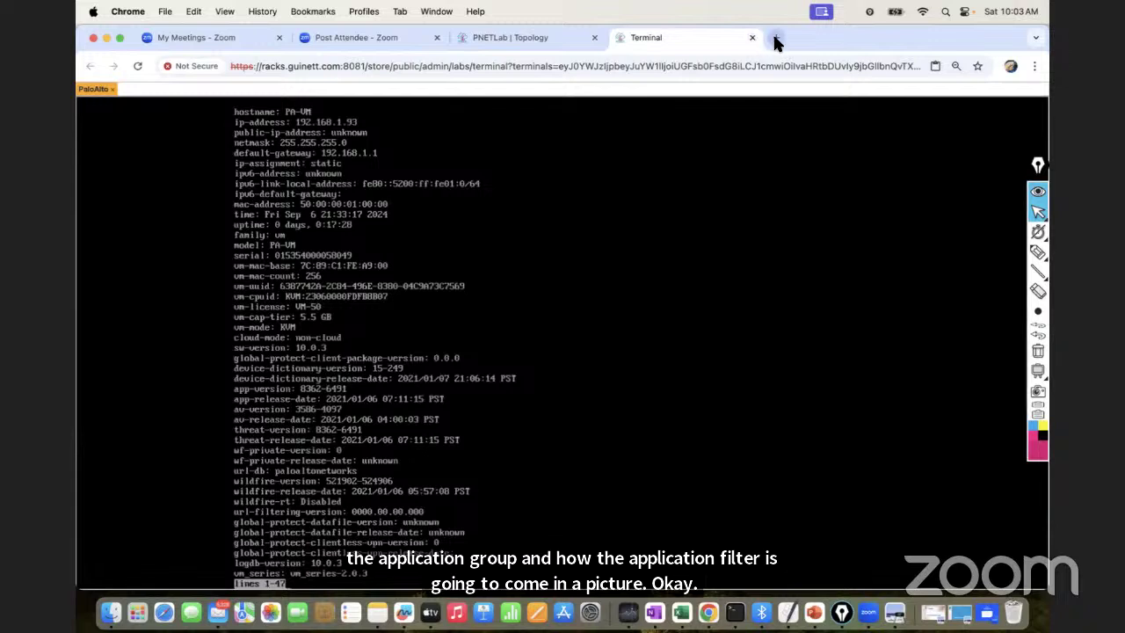
{"action": "left_click", "coordinate": [776, 40]}
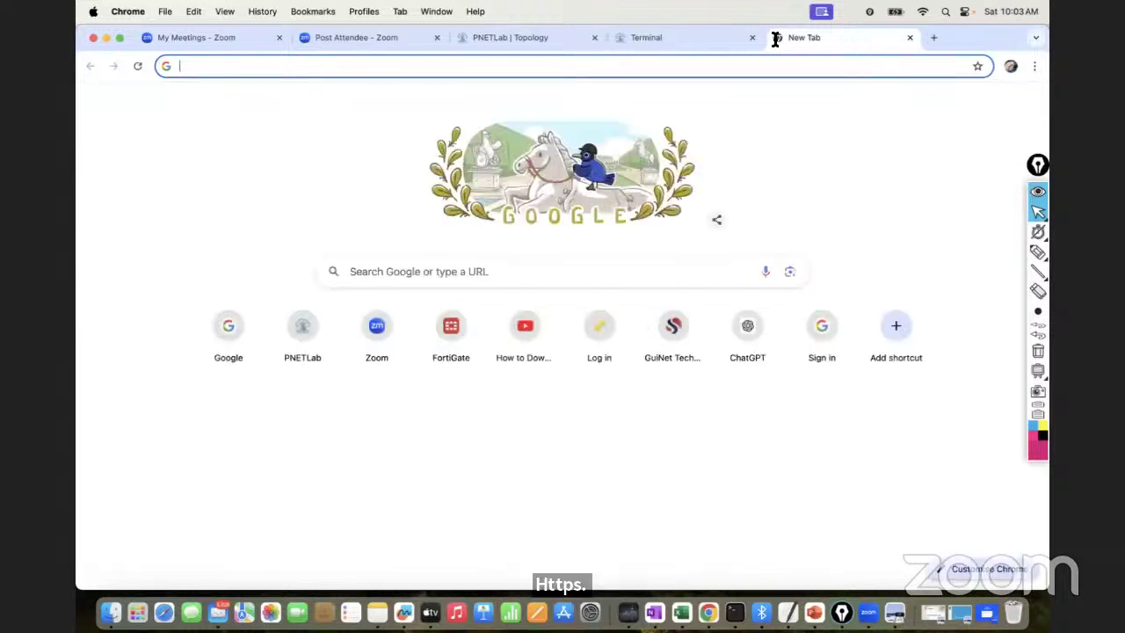
{"action": "type", "text": "https://192.168.1.93"}
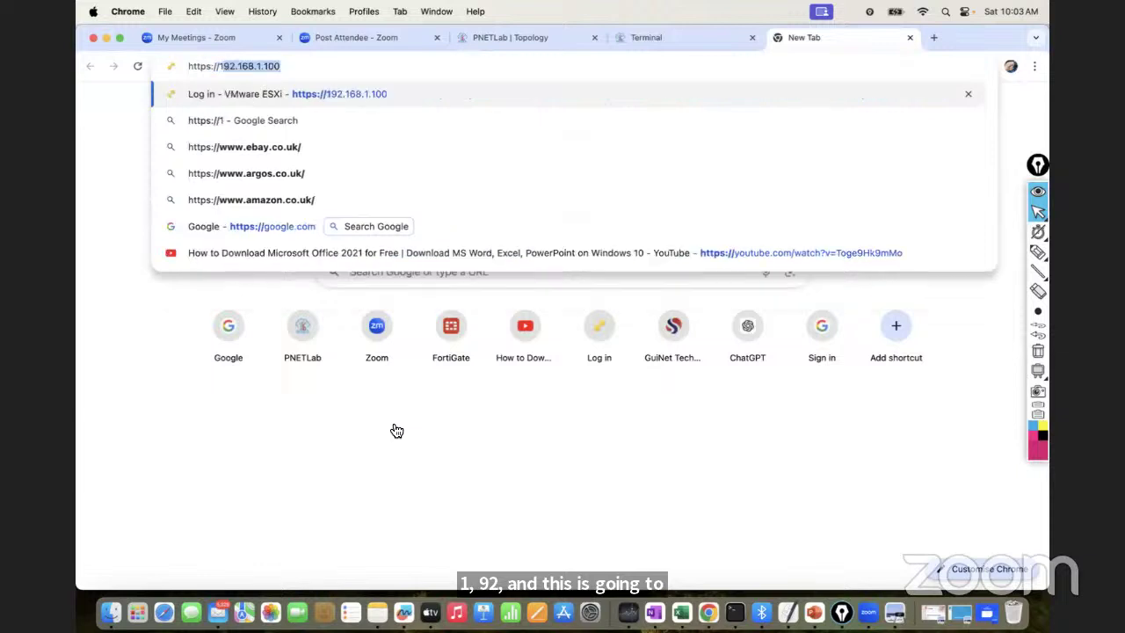
{"action": "key", "text": "Return"}
{"action": "left_click", "coordinate": [395, 419]}
{"action": "left_click", "coordinate": [409, 523]}
Sign in to the PA-VM web interface with the admin username and password
{"action": "left_click", "coordinate": [480, 279]}
{"action": "type", "text": "admin"}
{"action": "key", "text": "Tab"}
{"action": "type", "text": "••••••"}
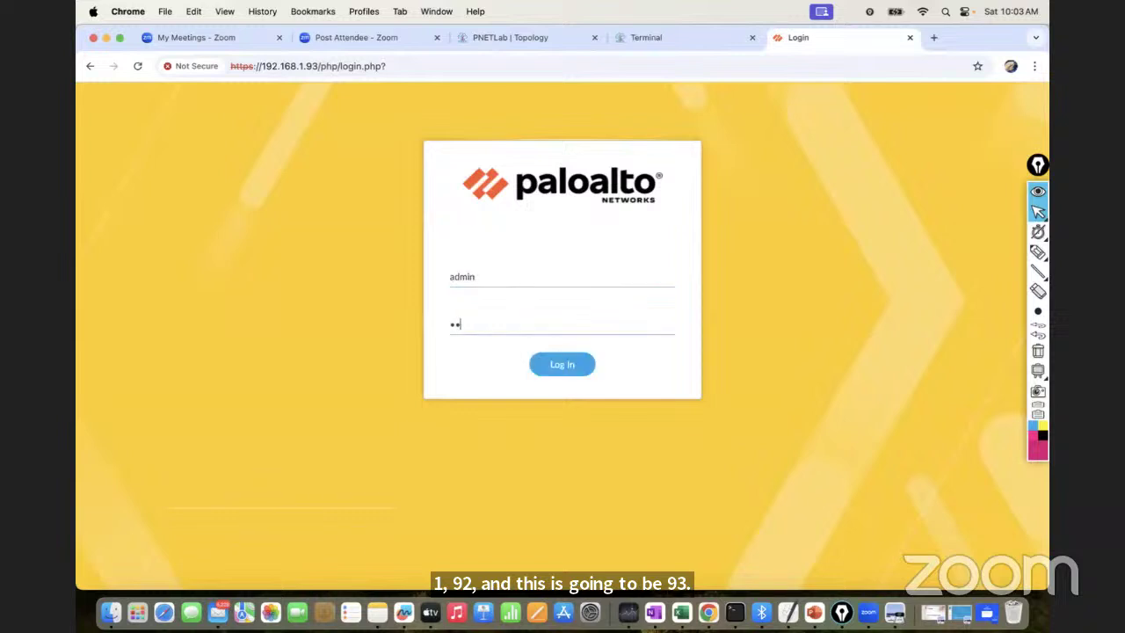
{"action": "type", "text": "••"}
{"action": "key", "text": "Return"}
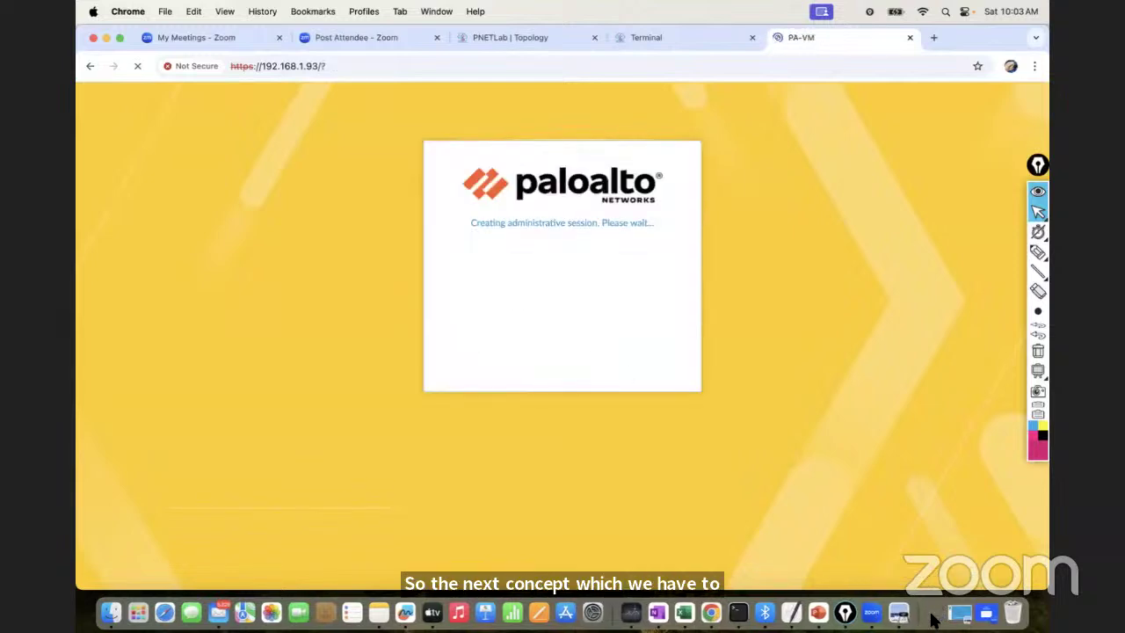
Minimize the Administrator's Guide, choose Remind Me Later on telemetry, then show PowerPoint slide 5
{"action": "left_click", "coordinate": [931, 618]}
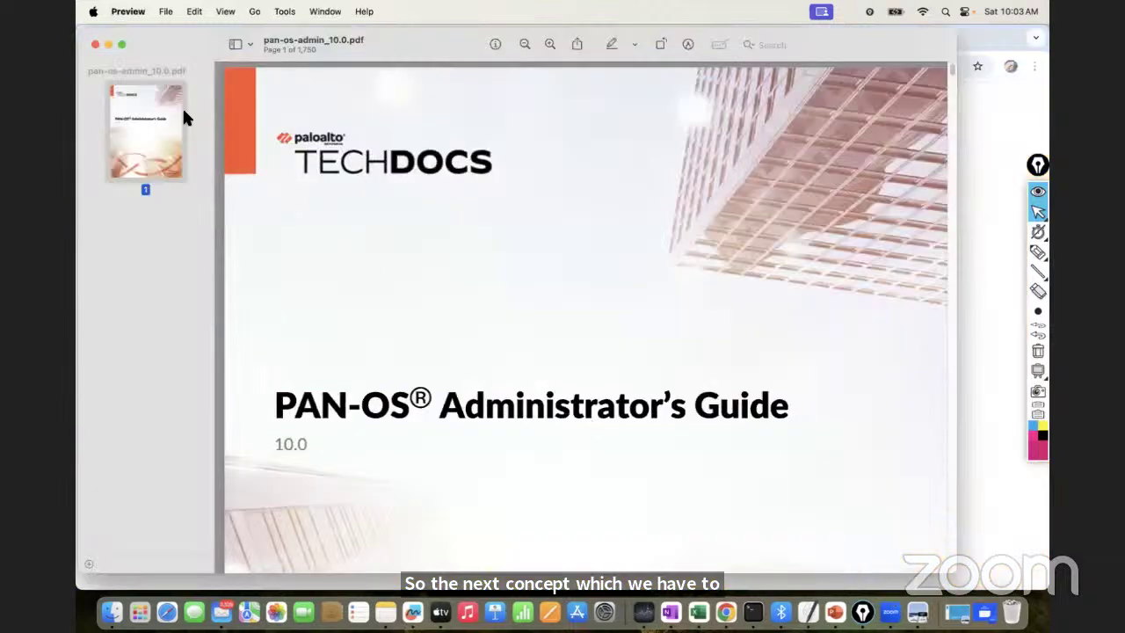
{"action": "left_click", "coordinate": [108, 45]}
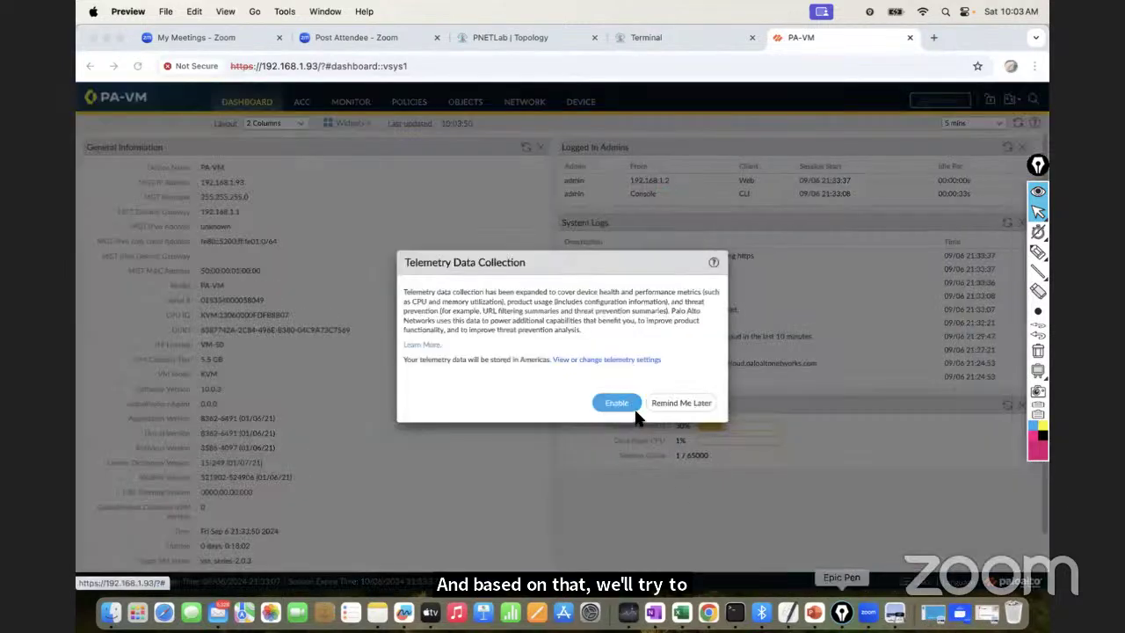
{"action": "left_click", "coordinate": [661, 400]}
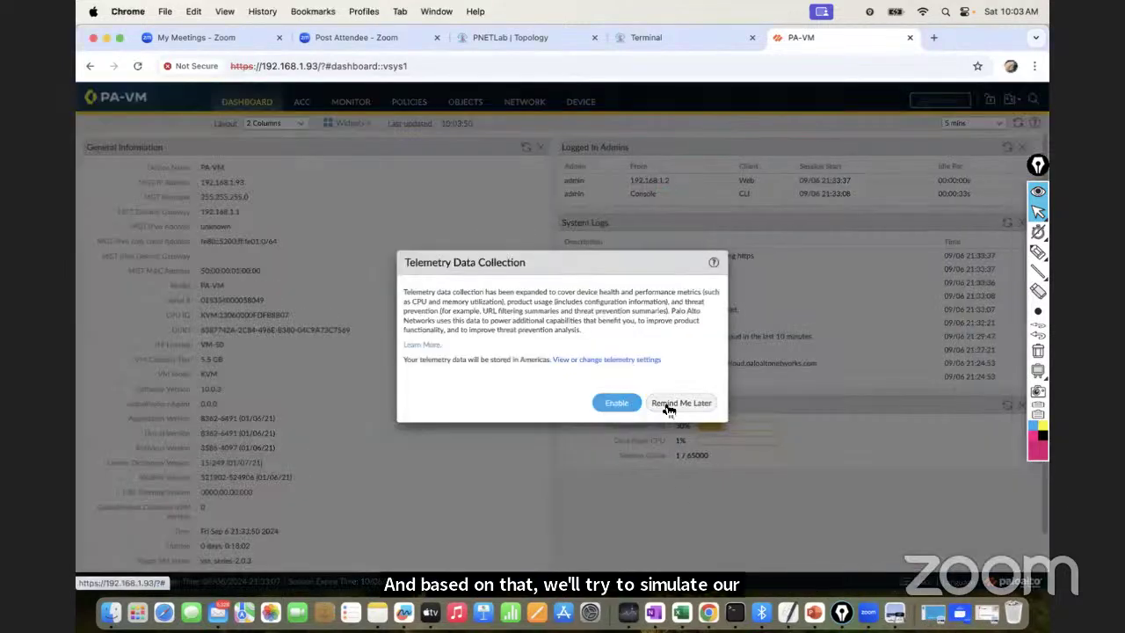
{"action": "left_click", "coordinate": [672, 405]}
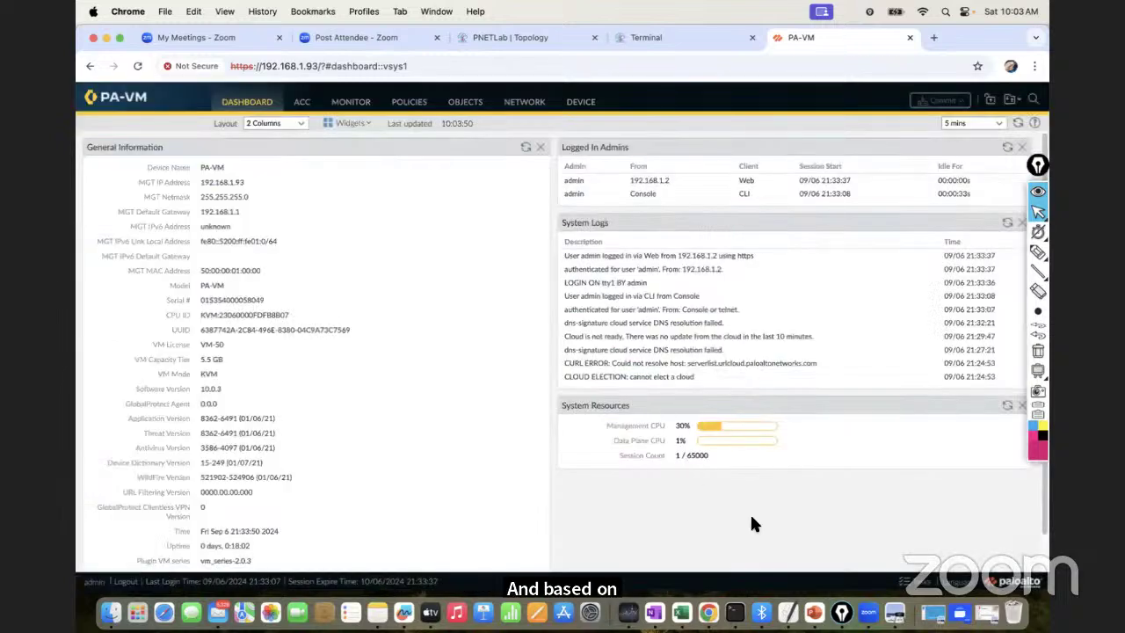
{"action": "left_click", "coordinate": [814, 612]}
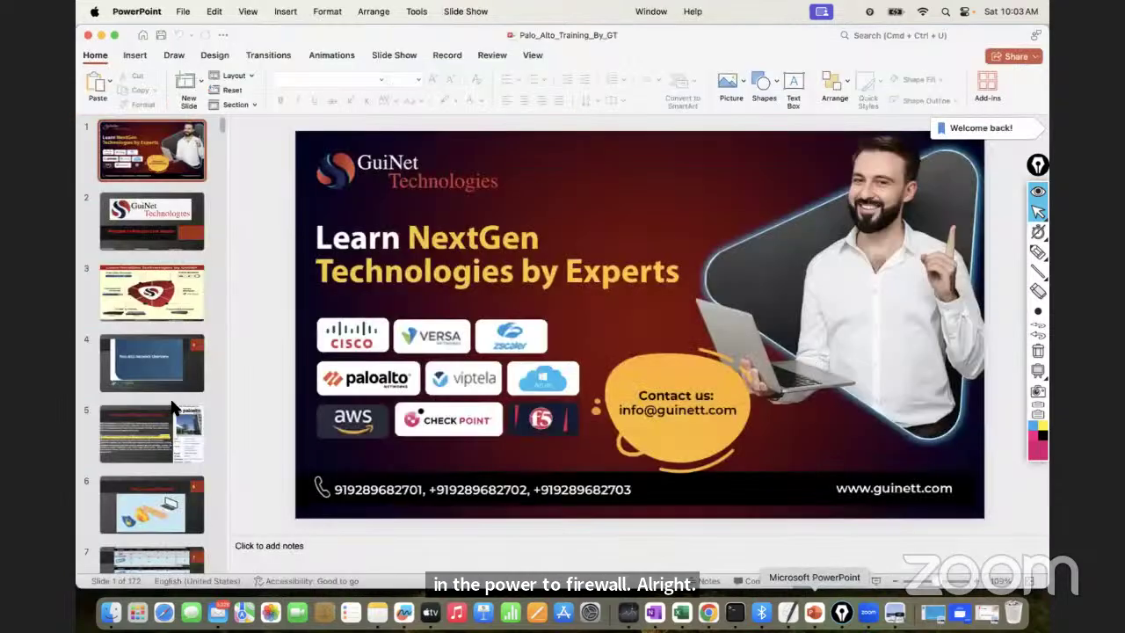
{"action": "left_click", "coordinate": [172, 404]}
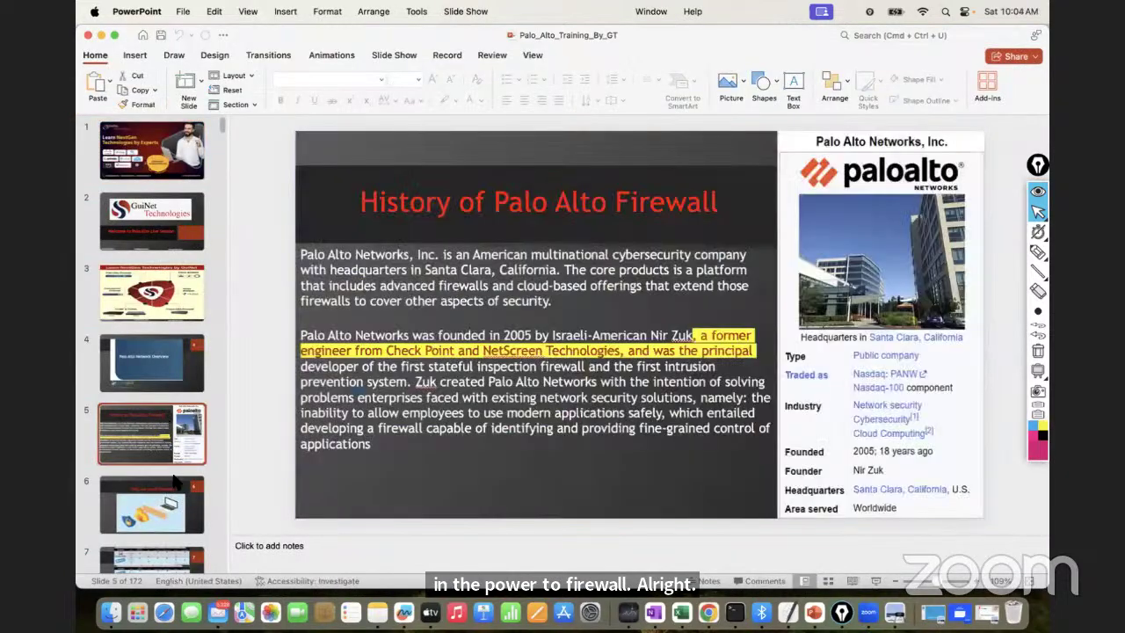
Advance the deck to slide 12 (Modules 5–8: App-ID to Decryption), then minimize PowerPoint
{"action": "key", "text": "Down"}
{"action": "key", "text": "Down"}
{"action": "key", "text": "Down"}
{"action": "key", "text": "Down"}
{"action": "key", "text": "Down"}
{"action": "key", "text": "Down"}
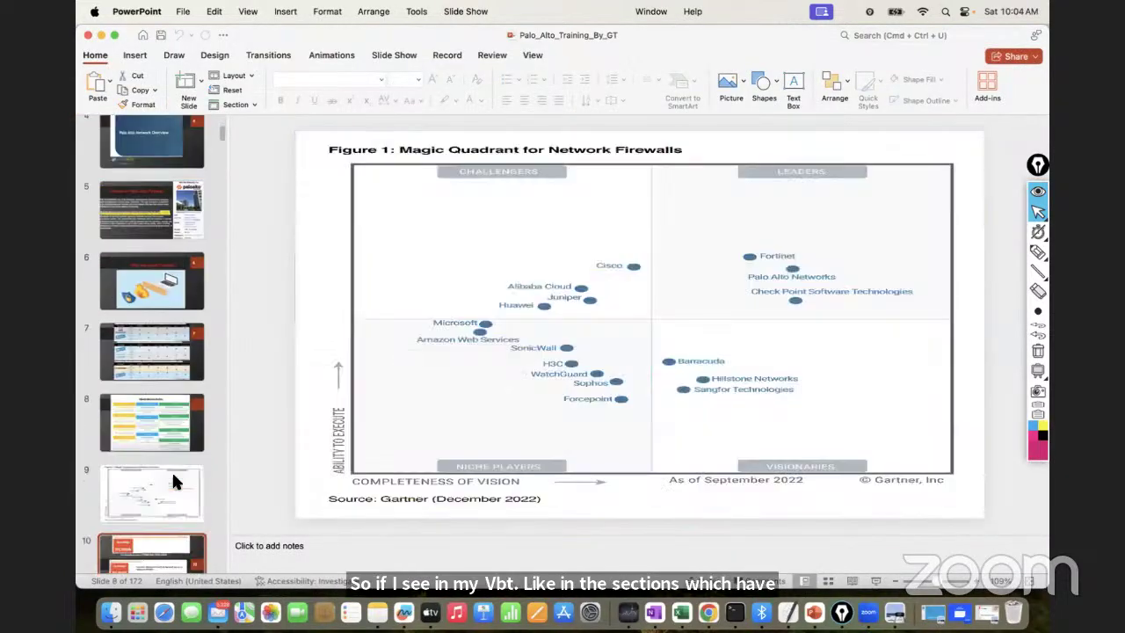
{"action": "key", "text": "Down"}
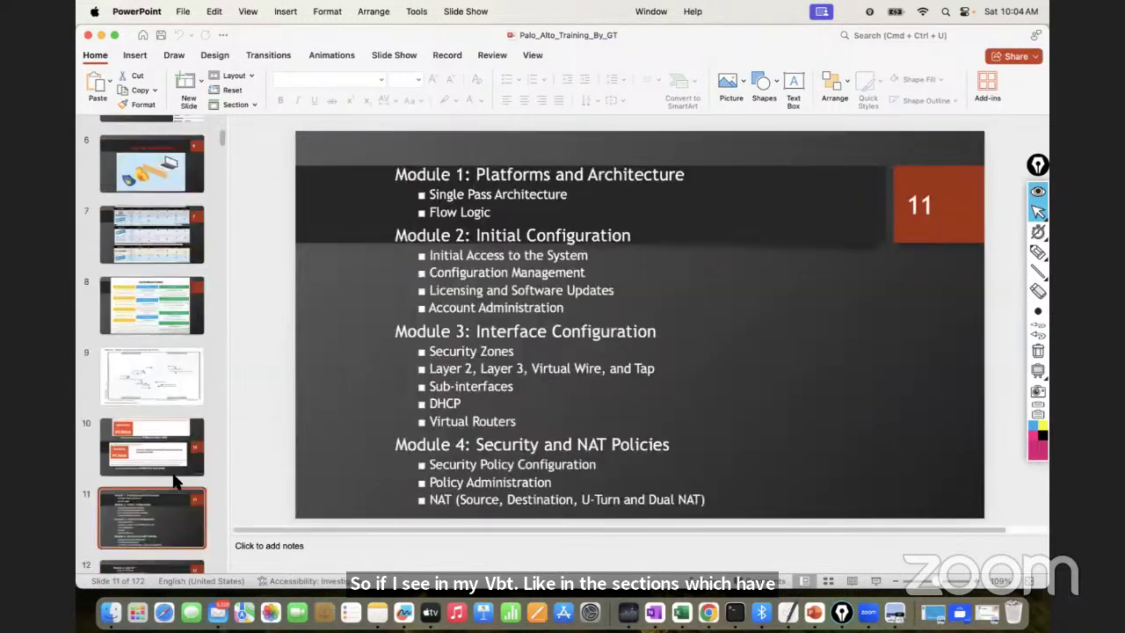
{"action": "key", "text": "Down"}
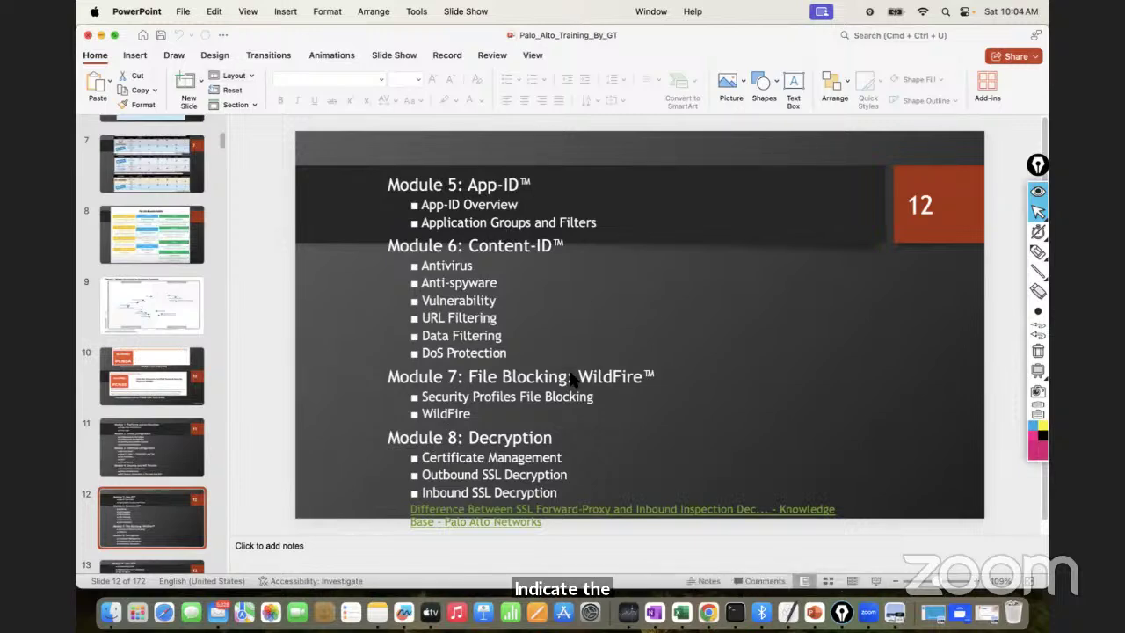
{"action": "key", "text": "super+m"}
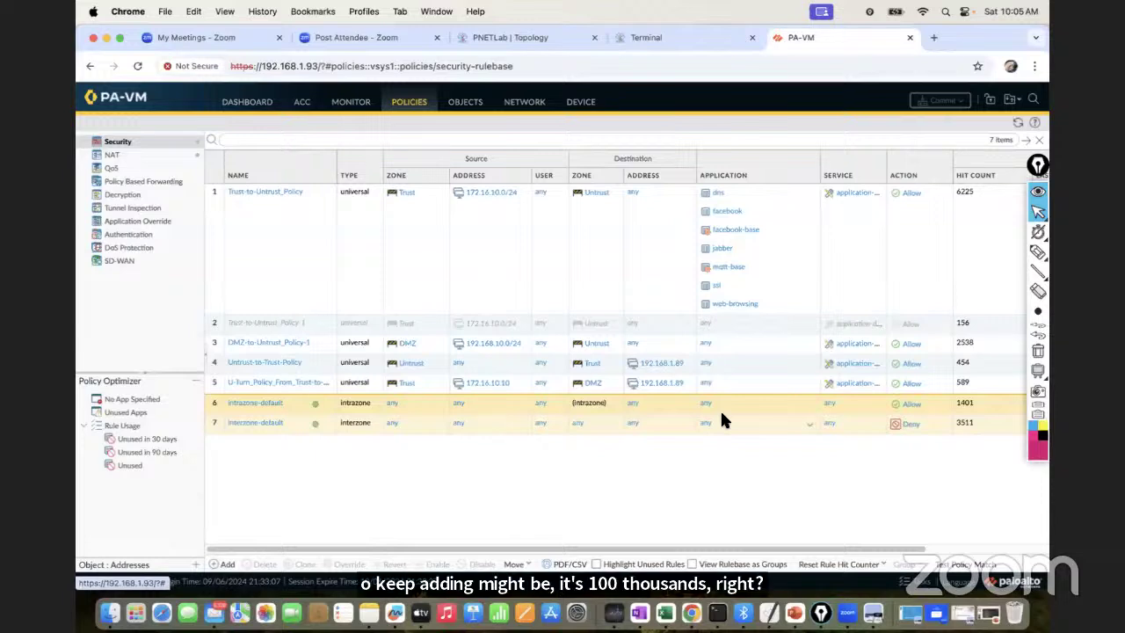
Close the Post Attendee and My Meetings Zoom tabs in Chrome
{"action": "left_click", "coordinate": [437, 37]}
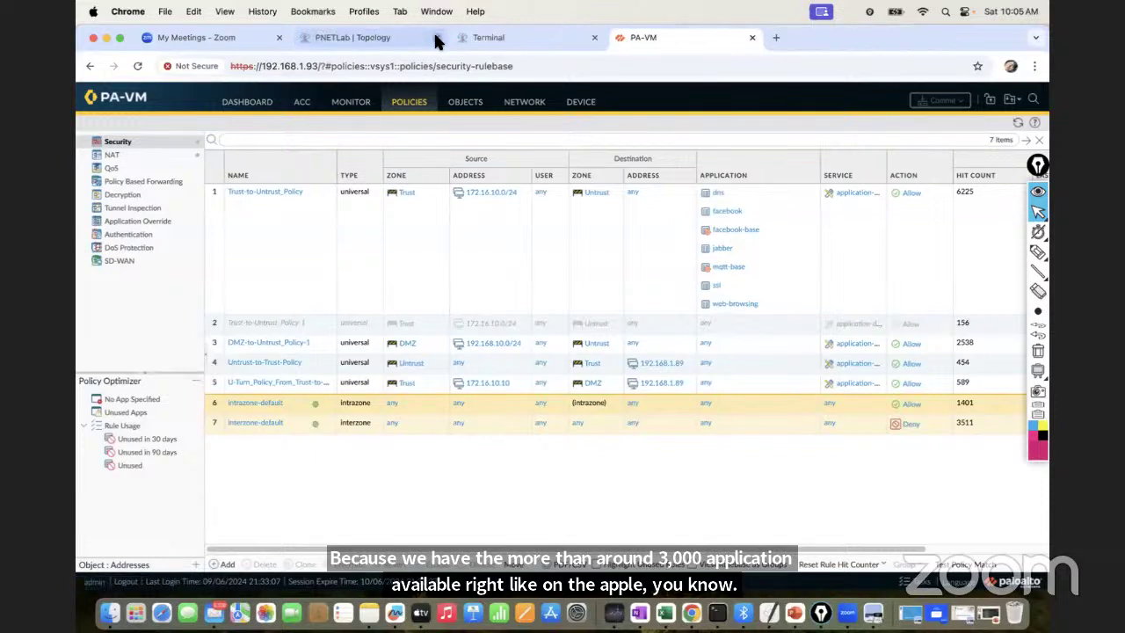
{"action": "left_click", "coordinate": [279, 38]}
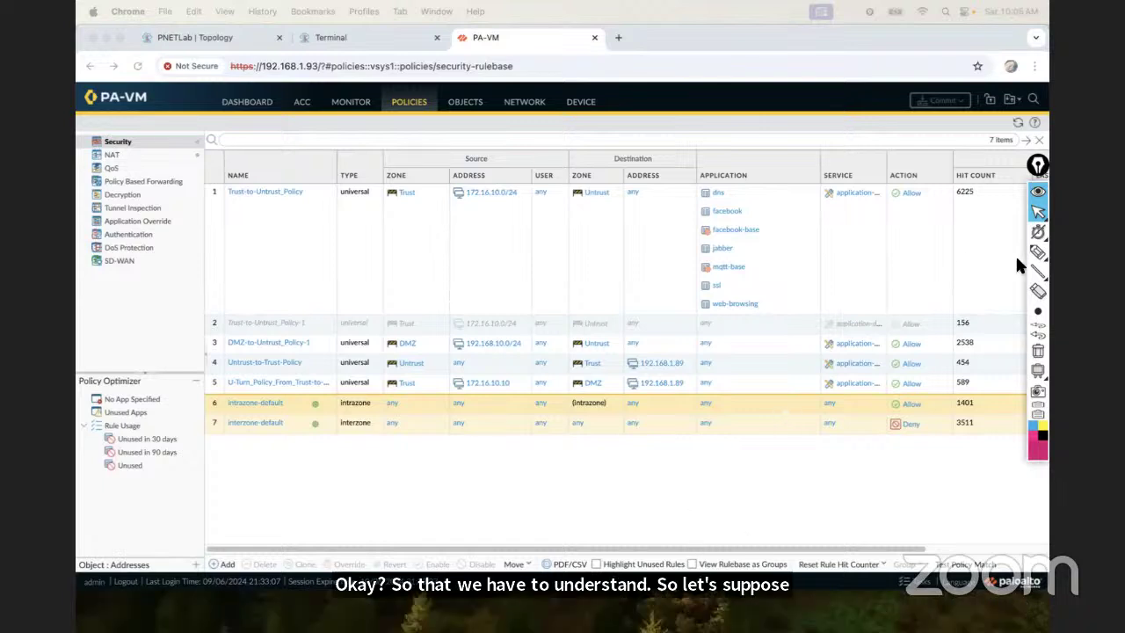
Write 'So' with Epic Pen's text tool in the first rule's USER column, then return to slide 12
{"action": "left_click", "coordinate": [1038, 252]}
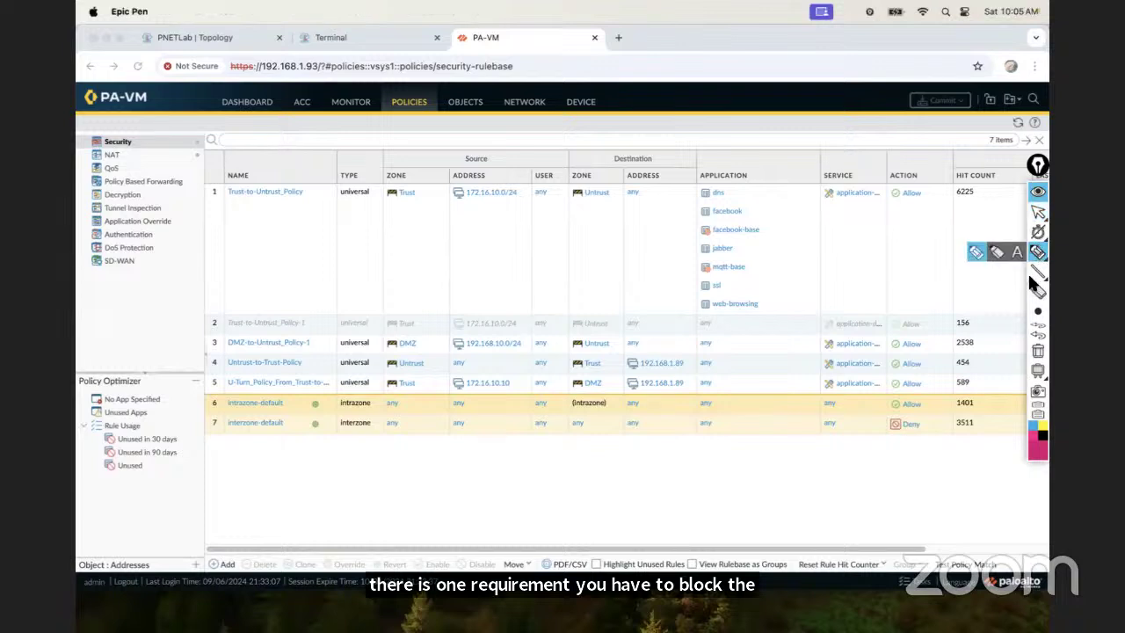
{"action": "left_click", "coordinate": [1016, 252]}
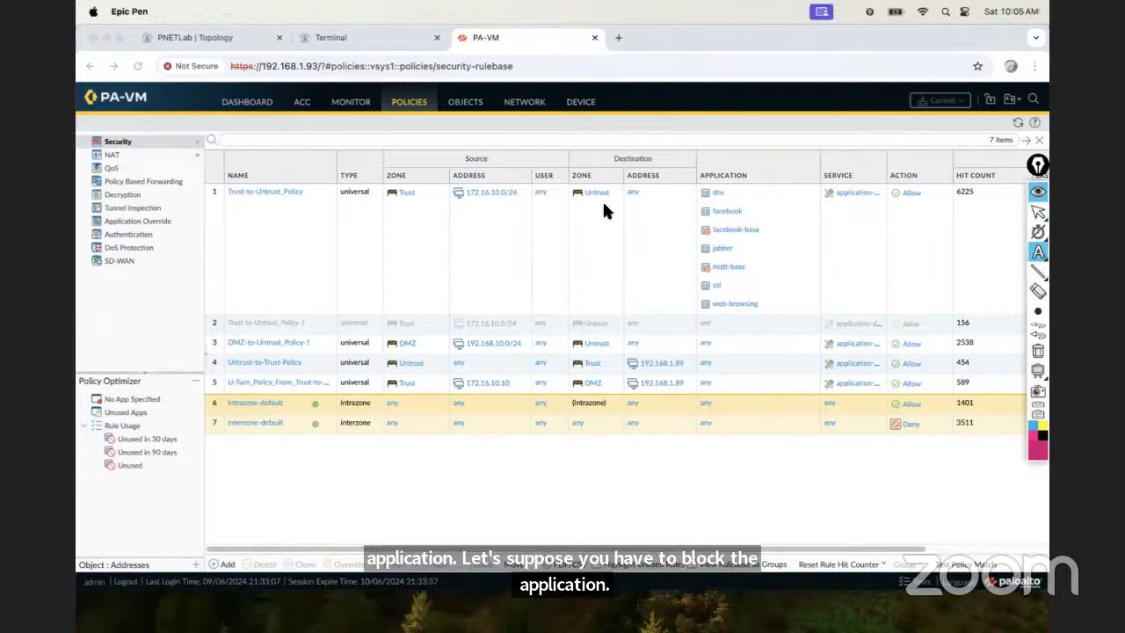
{"action": "left_click", "coordinate": [544, 217]}
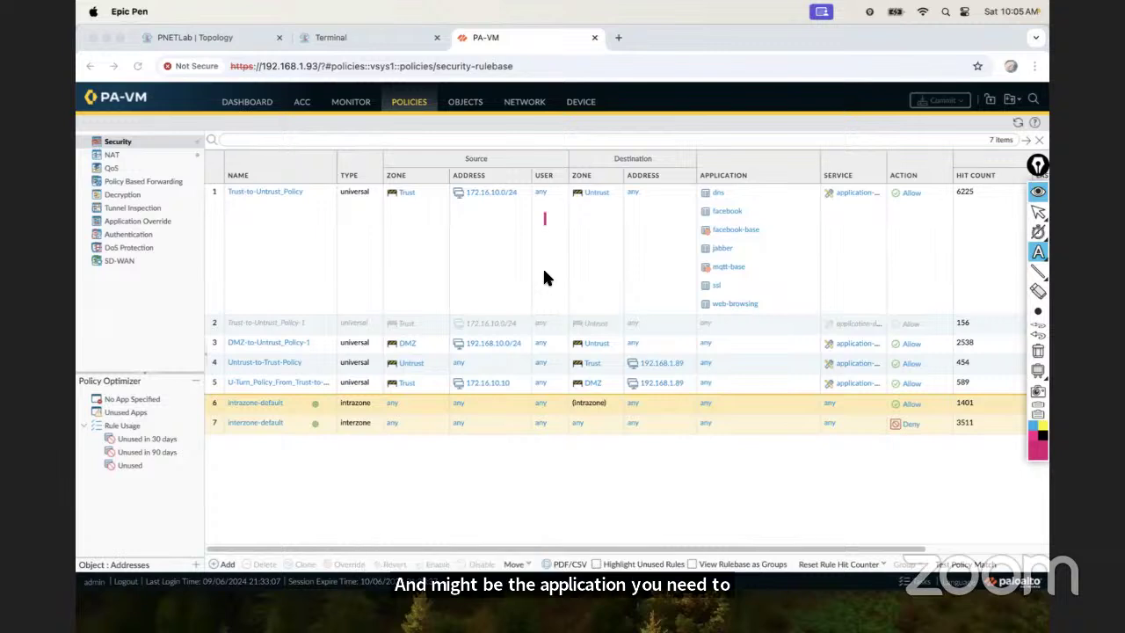
{"action": "type", "text": "So"}
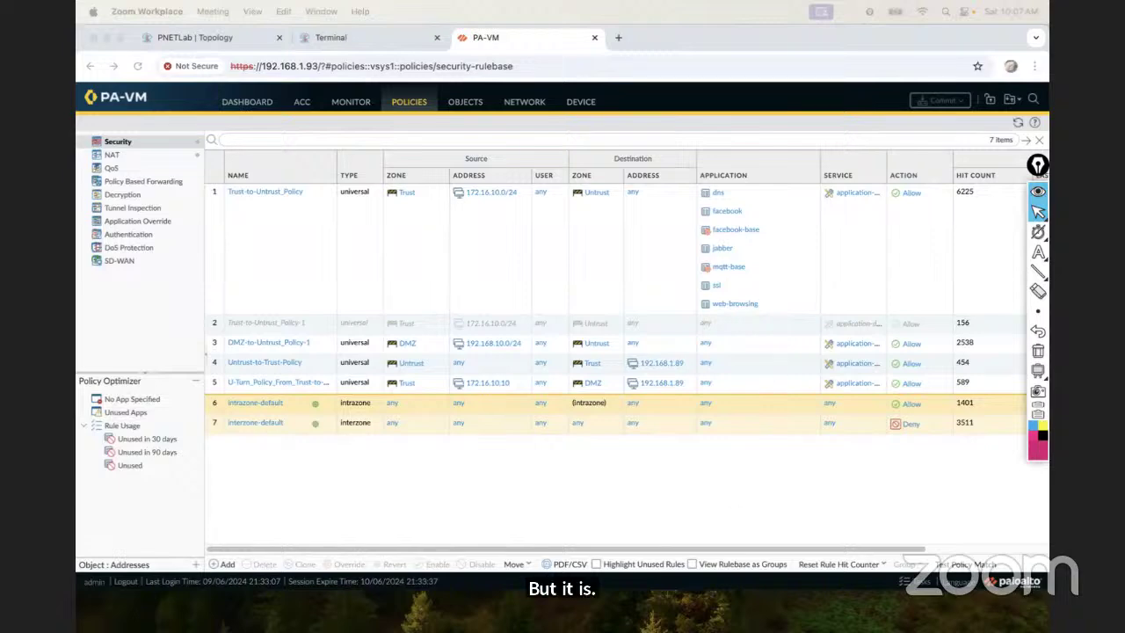
{"action": "key", "text": "super+Tab"}
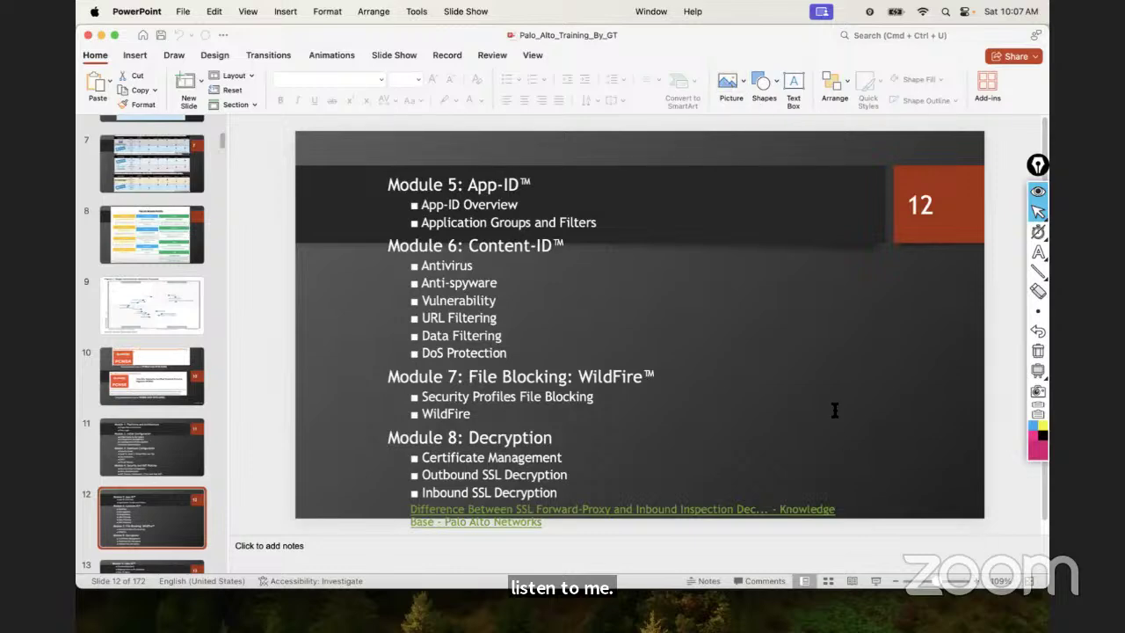
{"action": "mouse_move", "coordinate": [774, 619]}
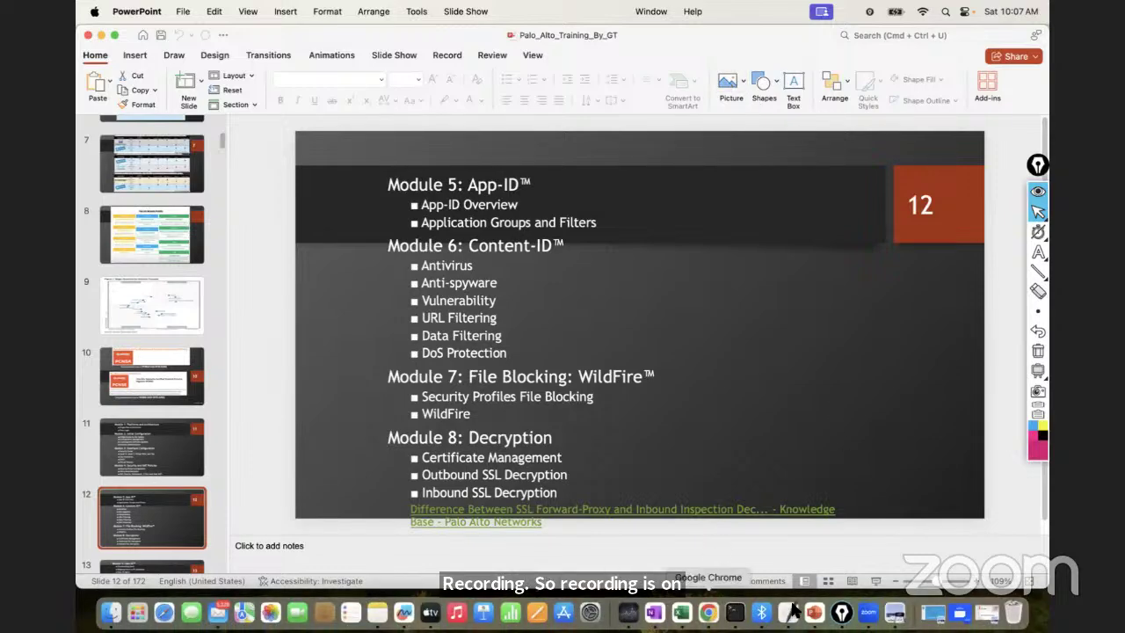
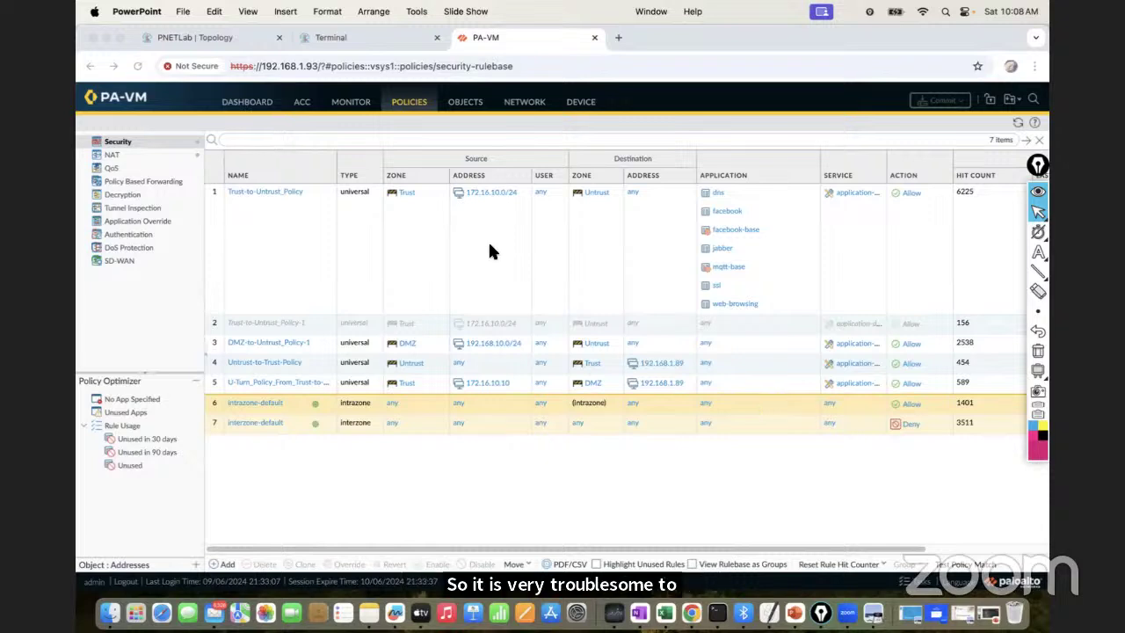
Bring the Chrome window with the PA-VM Policies > Security rulebase to the front
{"action": "left_click", "coordinate": [472, 105]}
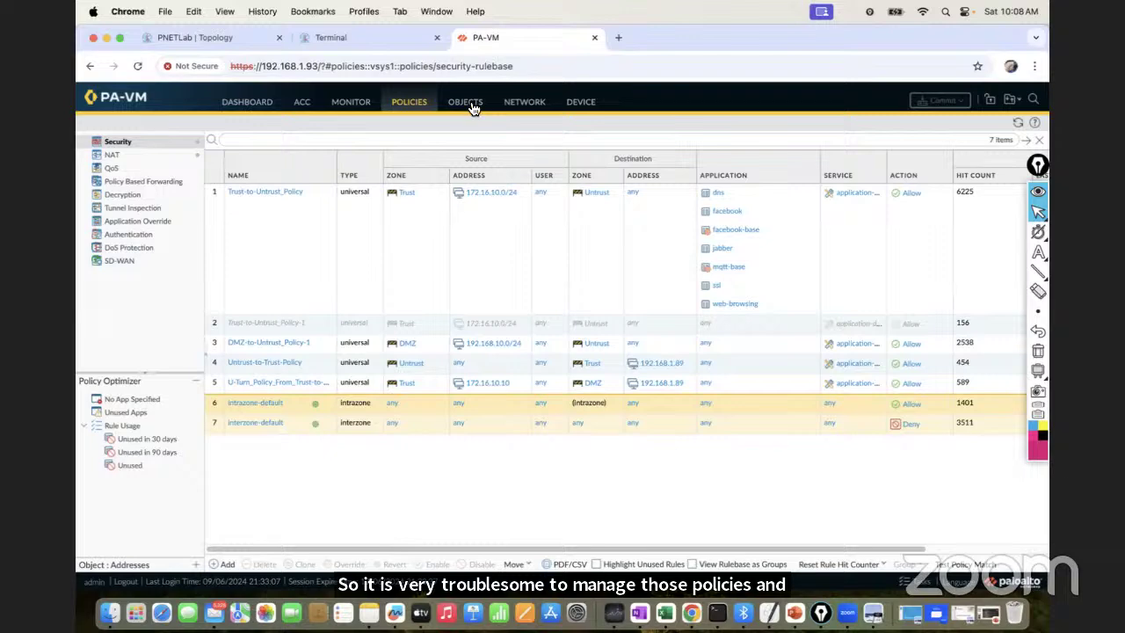
Go to Objects > Application Groups and start a new application group
{"action": "left_click", "coordinate": [453, 110]}
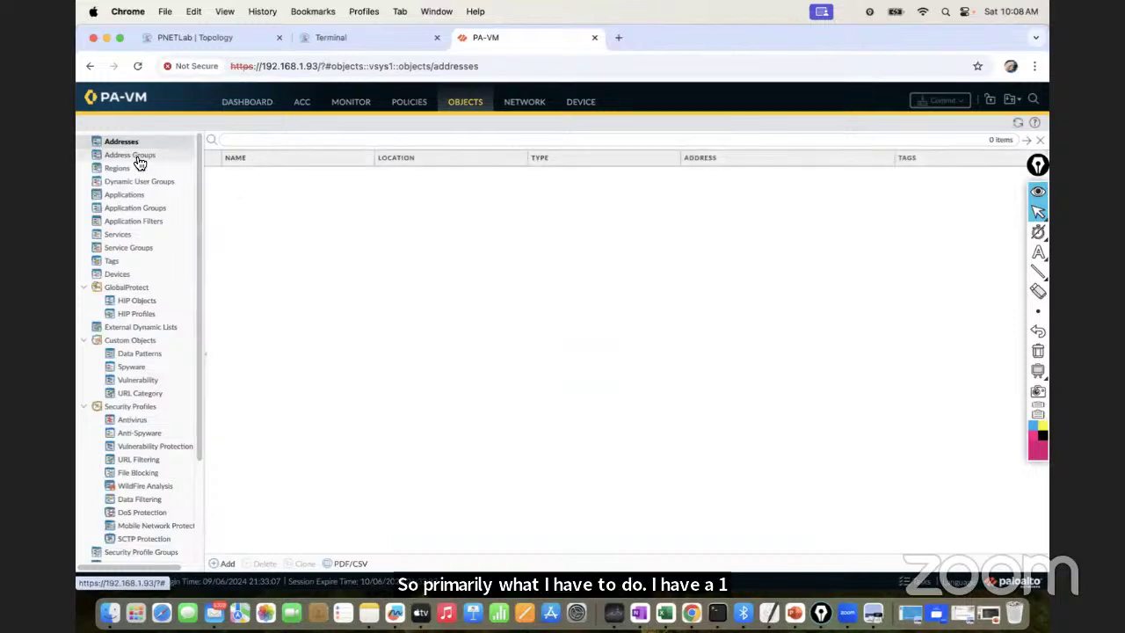
{"action": "left_click", "coordinate": [138, 212]}
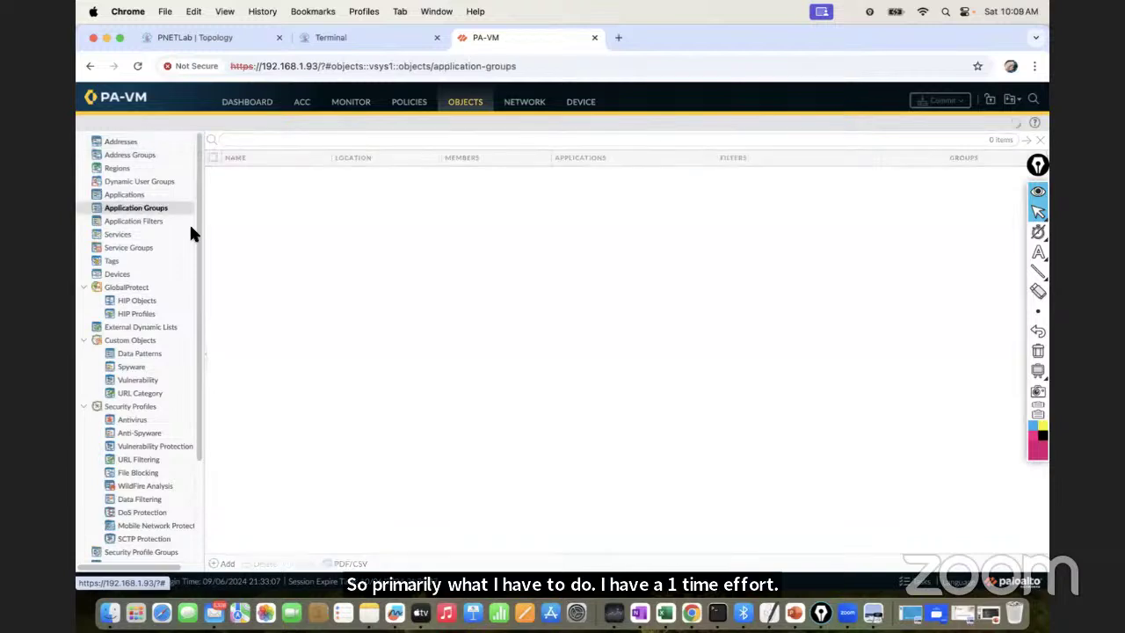
{"action": "left_click", "coordinate": [224, 563]}
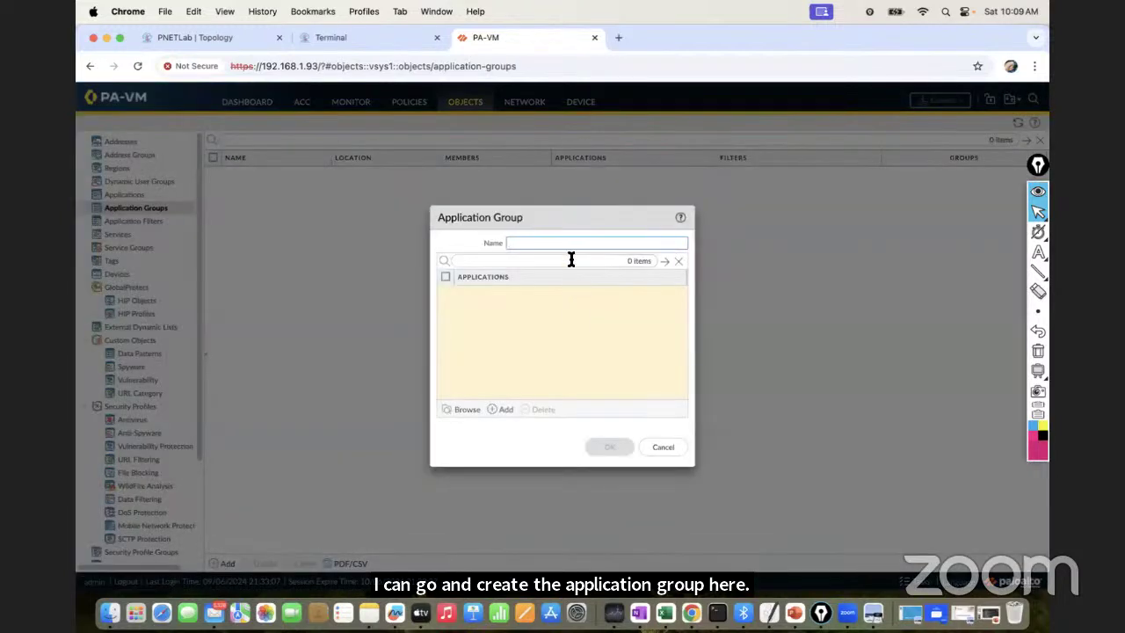
Enter 'Block_Social_Networ' as the group name, correcting typos along the way
{"action": "type", "text": "B"}
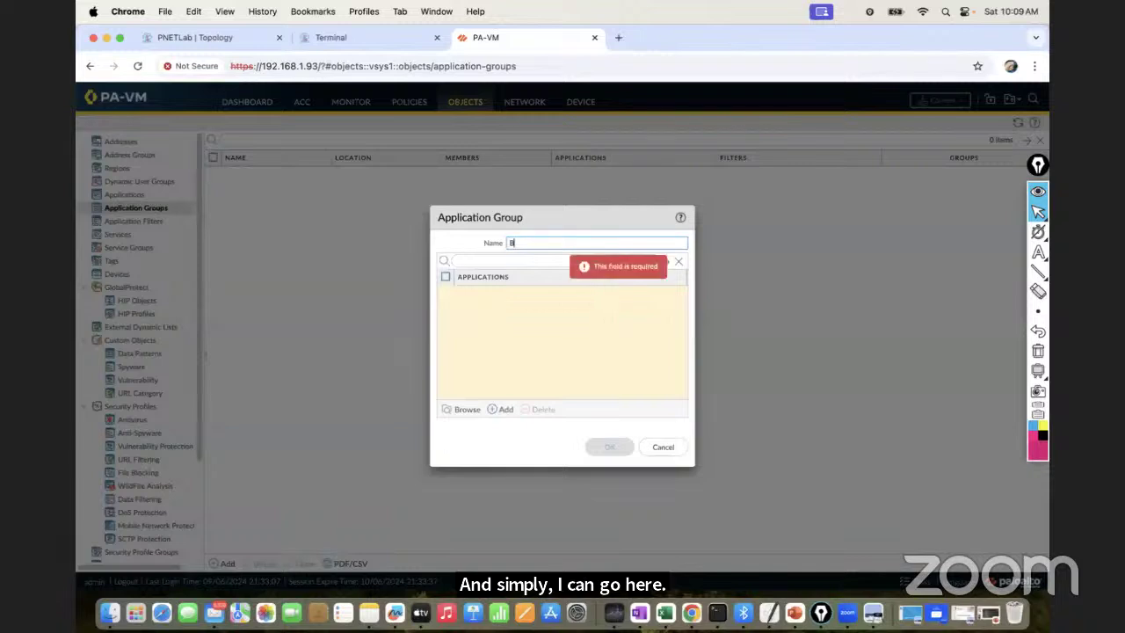
{"action": "type", "text": "lock_Sco"}
{"action": "key", "text": "BackSpace"}
{"action": "key", "text": "BackSpace"}
{"action": "type", "text": "oc"}
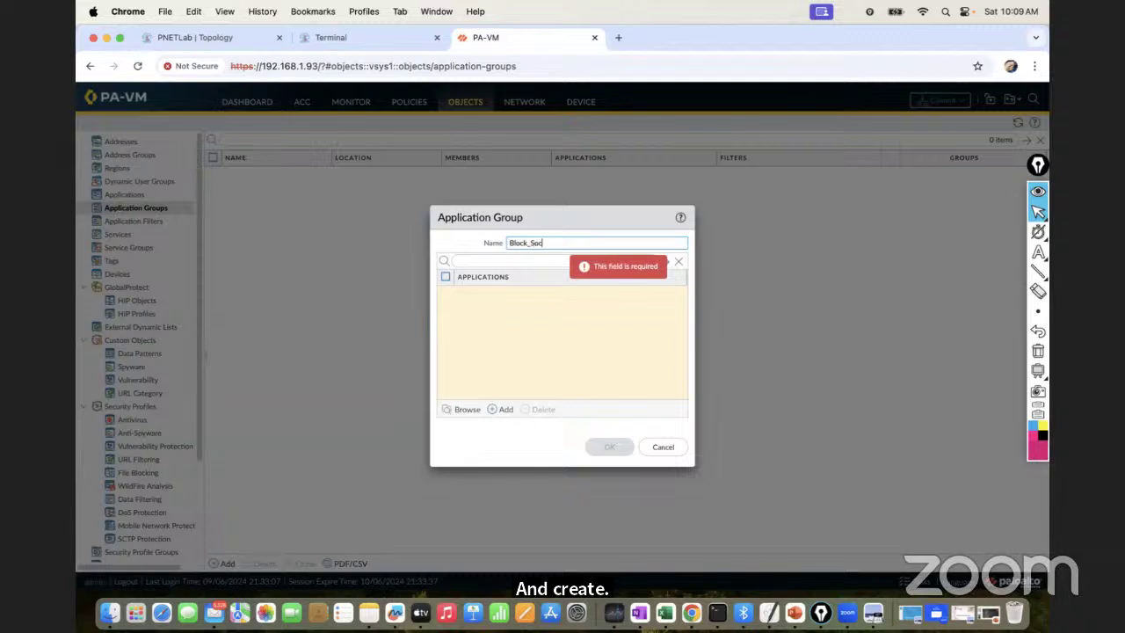
{"action": "type", "text": "ial"}
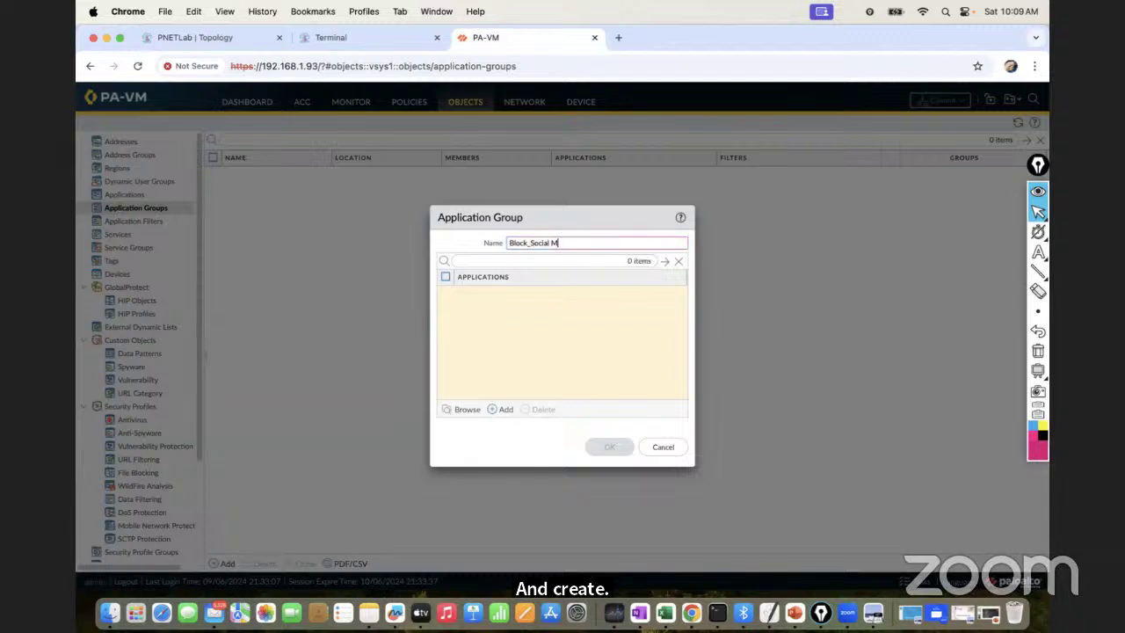
{"action": "type", "text": "_Me"}
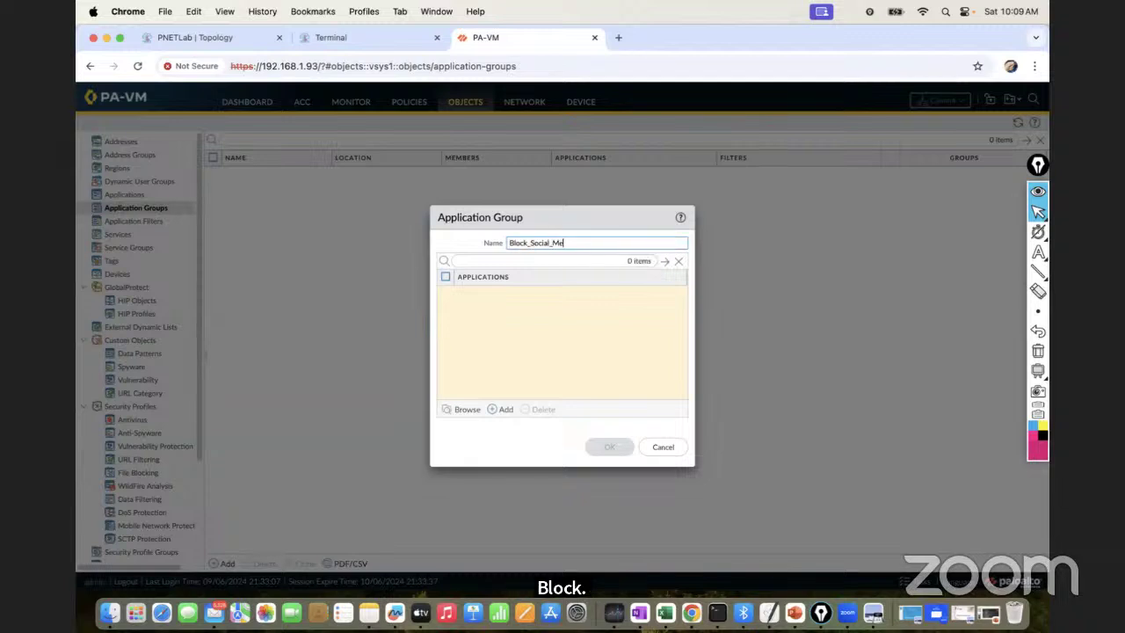
{"action": "key", "text": "BackSpace"}
{"action": "key", "text": "BackSpace"}
{"action": "type", "text": "Networ"}
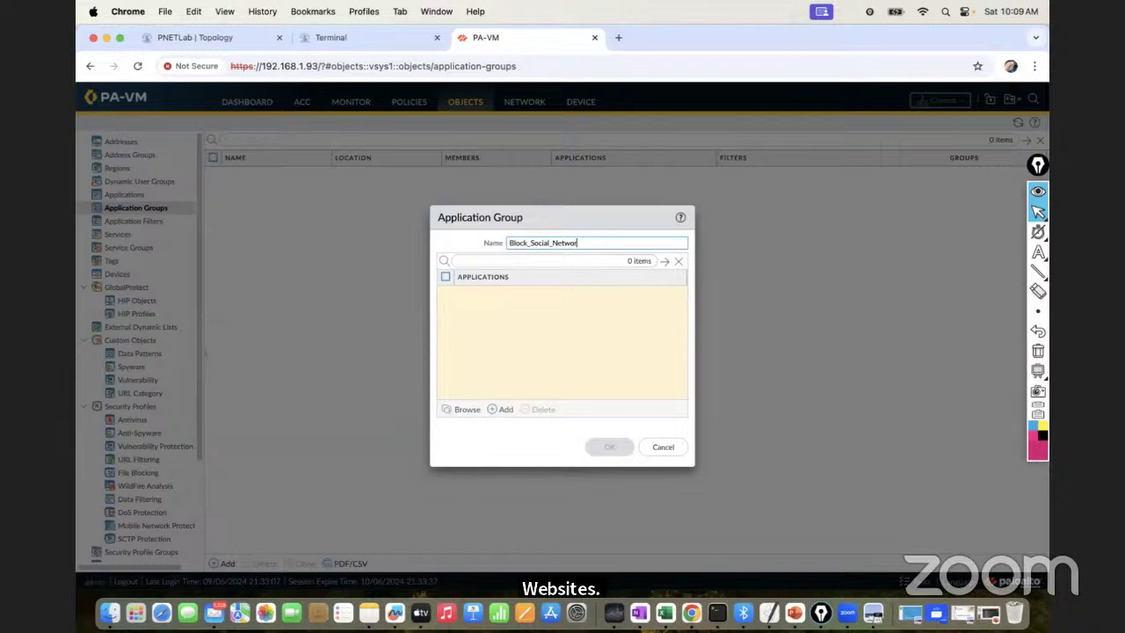
Complete the name as Block_Social_Networking_Websites and add facebook and instagram to the group
{"action": "type", "text": "king_Websites"}
{"action": "left_click", "coordinate": [500, 409]}
{"action": "type", "text": "faceboo"}
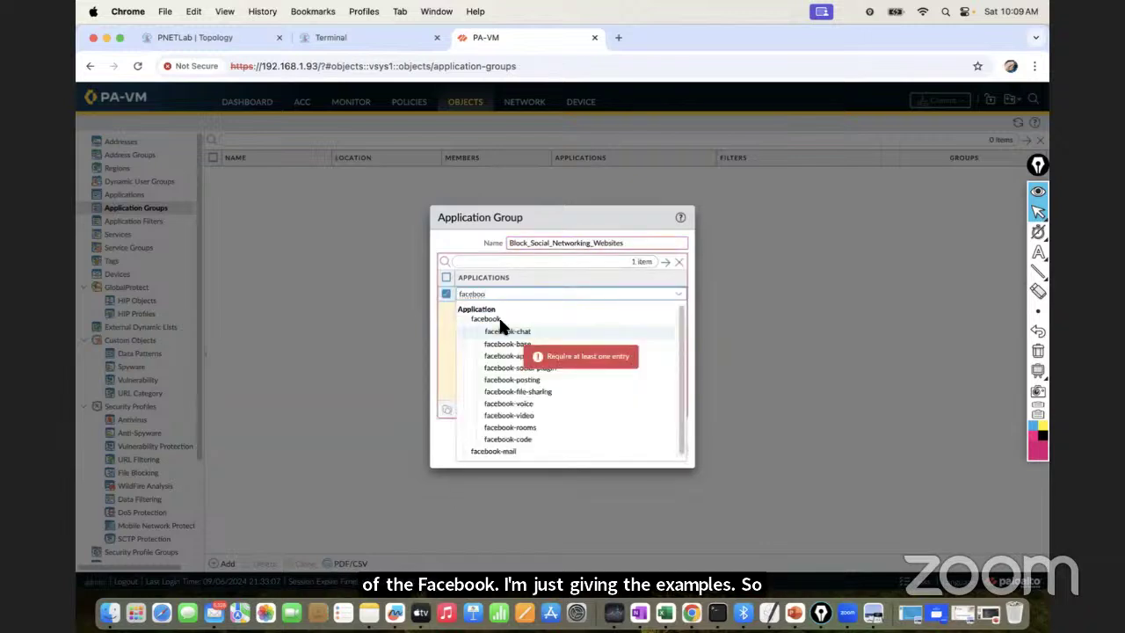
{"action": "left_click", "coordinate": [492, 320]}
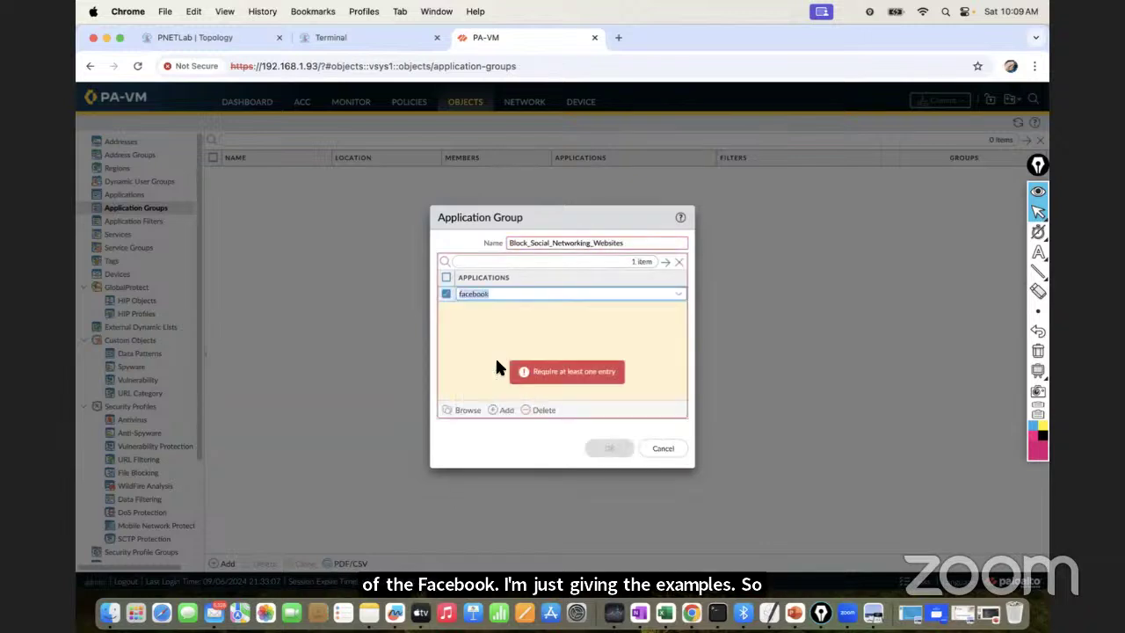
{"action": "left_click", "coordinate": [501, 410]}
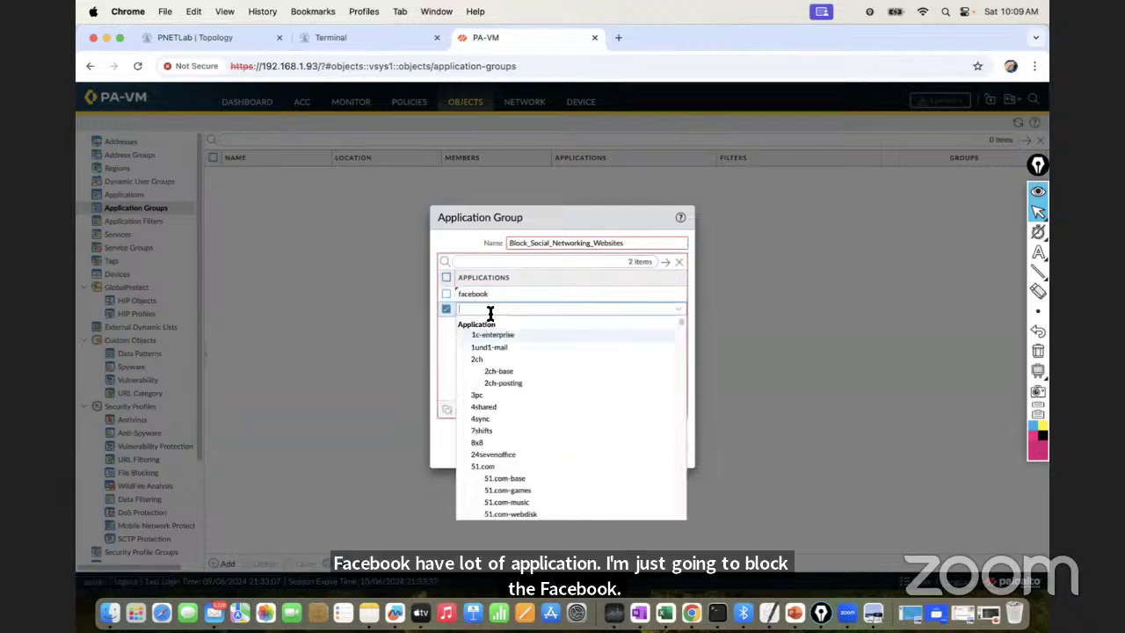
{"action": "type", "text": "insta"}
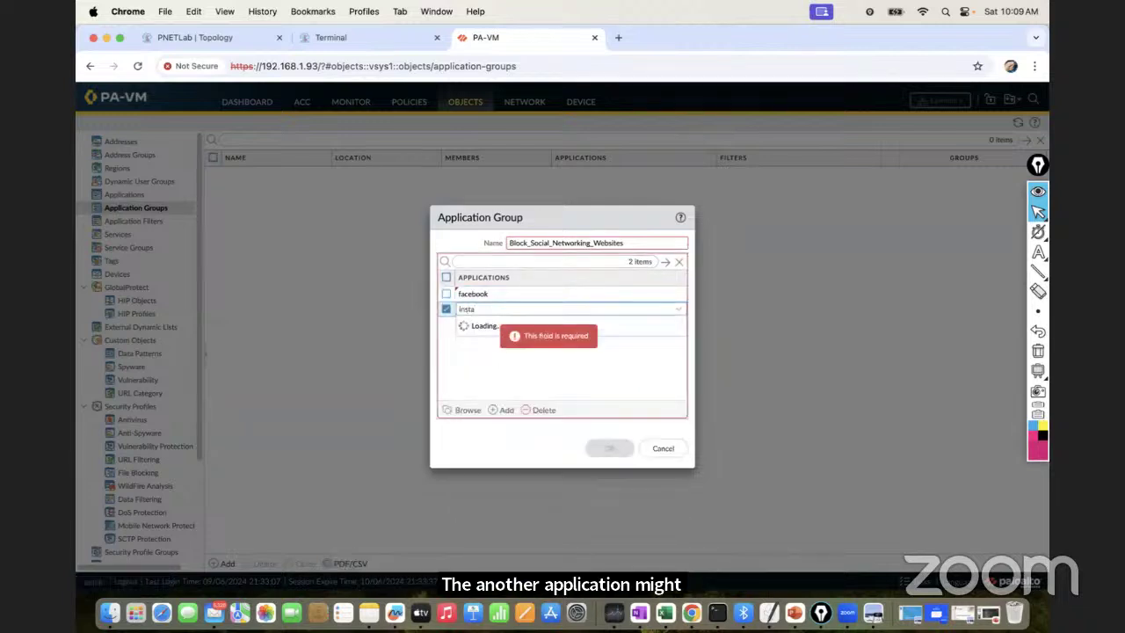
{"action": "type", "text": "gra"}
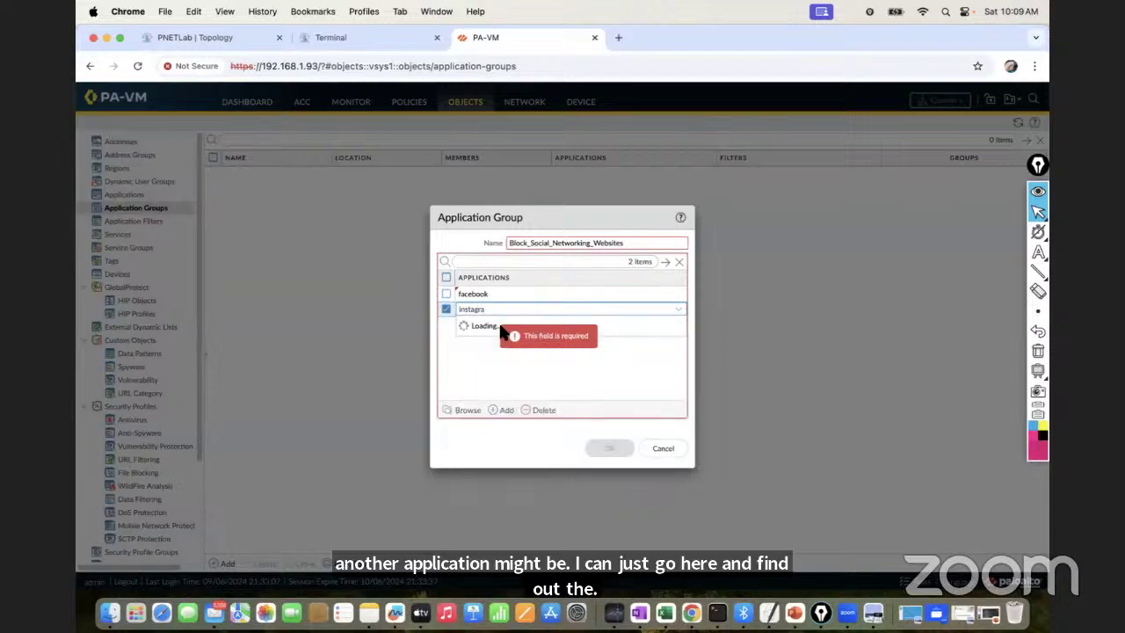
{"action": "left_click", "coordinate": [489, 334]}
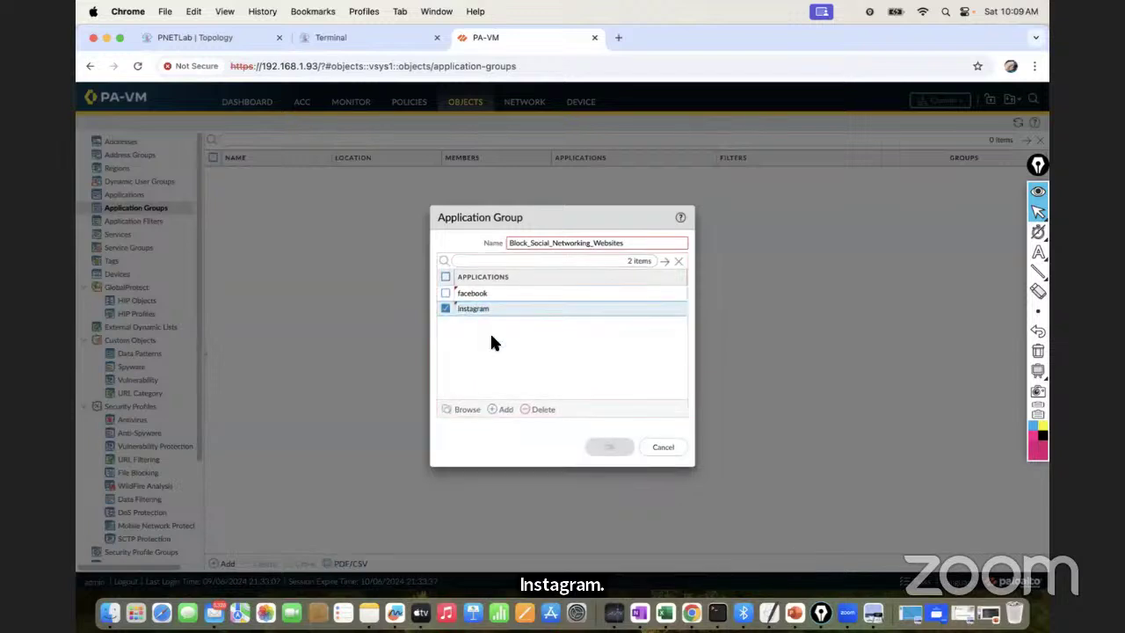
Add whatsapp and youtube as the group's third and fourth applications
{"action": "left_click", "coordinate": [506, 410]}
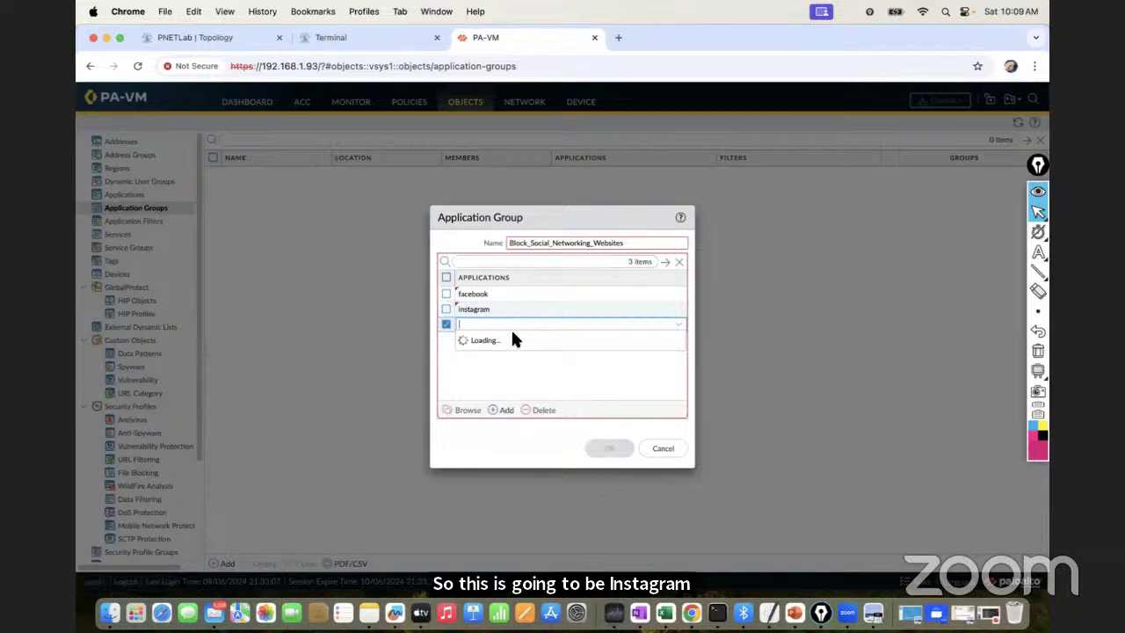
{"action": "type", "text": "wh"}
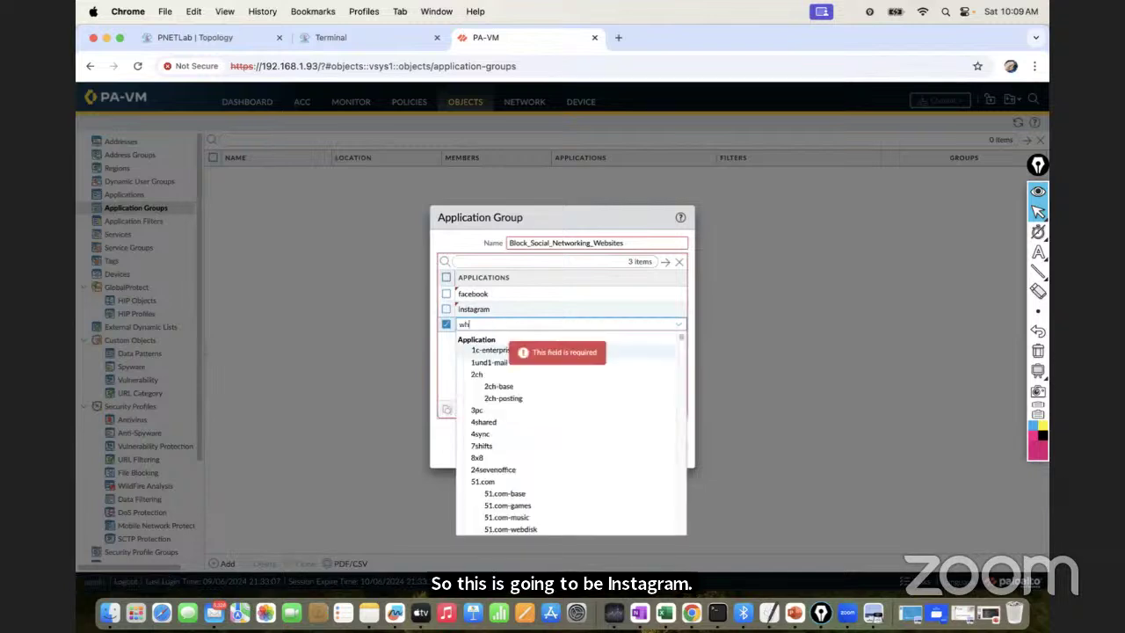
{"action": "type", "text": "atsapp"}
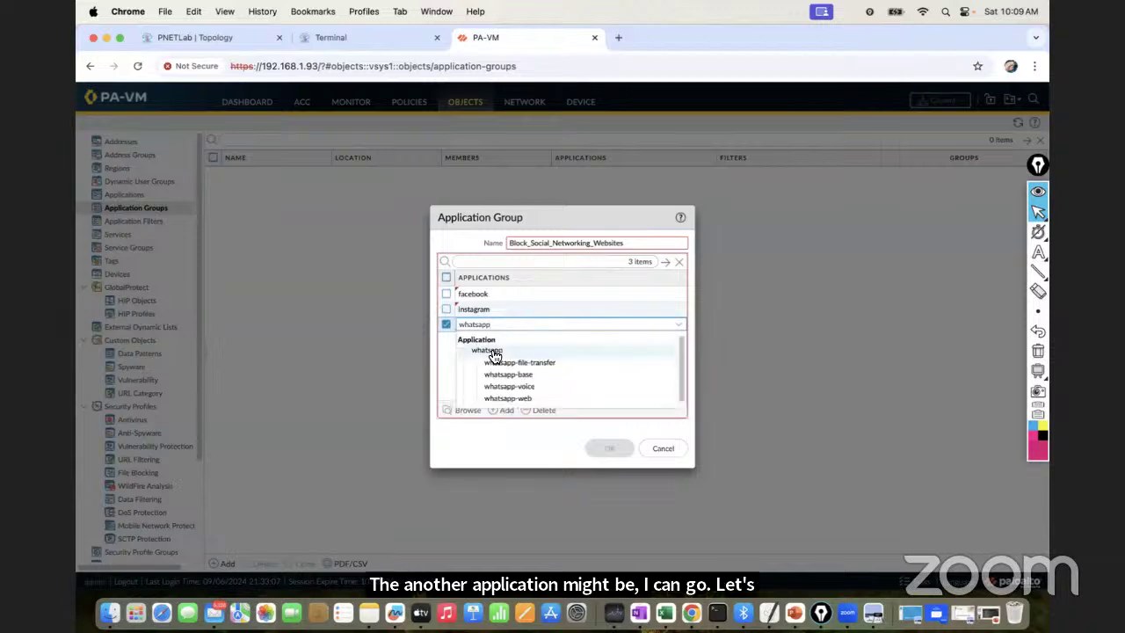
{"action": "left_click", "coordinate": [489, 348]}
{"action": "left_click", "coordinate": [502, 410]}
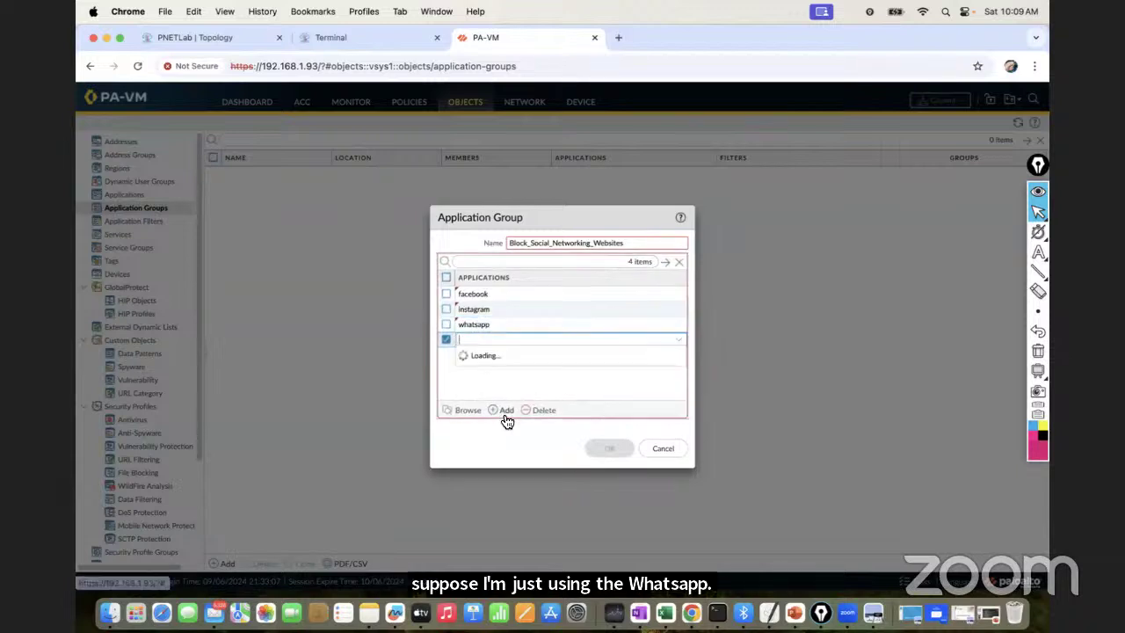
{"action": "type", "text": "youtube"}
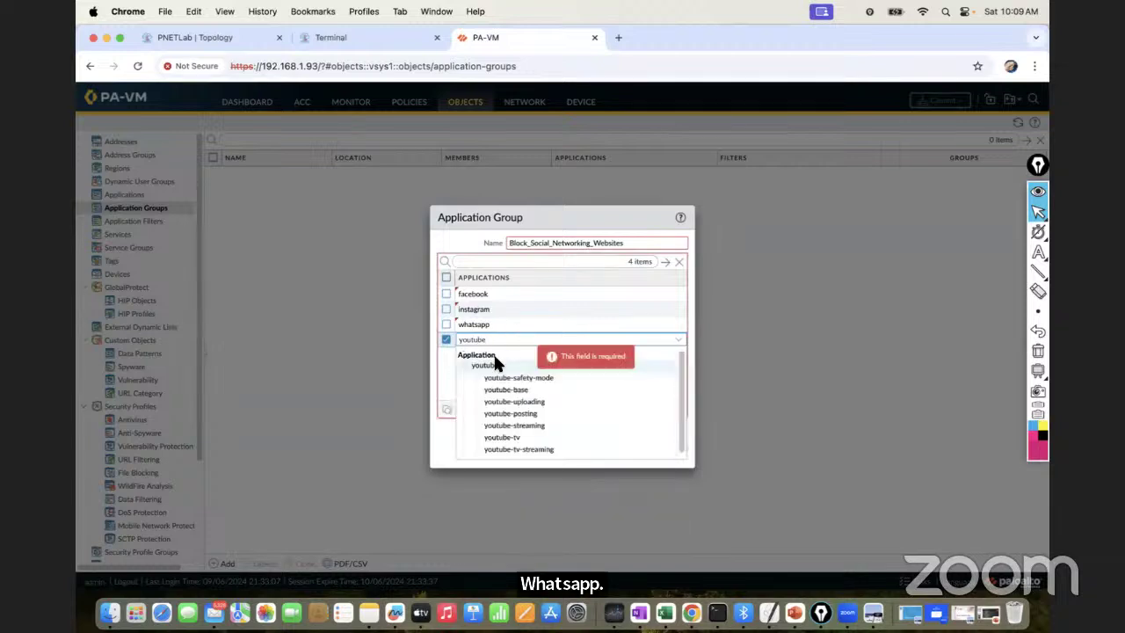
{"action": "left_click", "coordinate": [490, 366]}
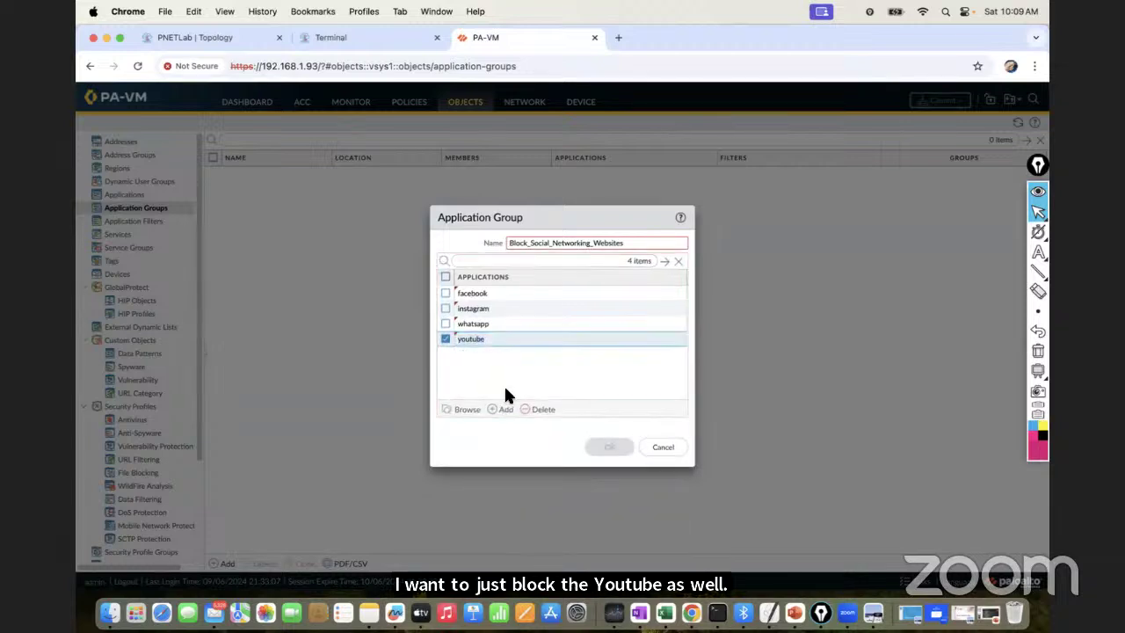
{"action": "left_click", "coordinate": [506, 411]}
Search for twitter and add it as the group's fifth application
{"action": "type", "text": "x"}
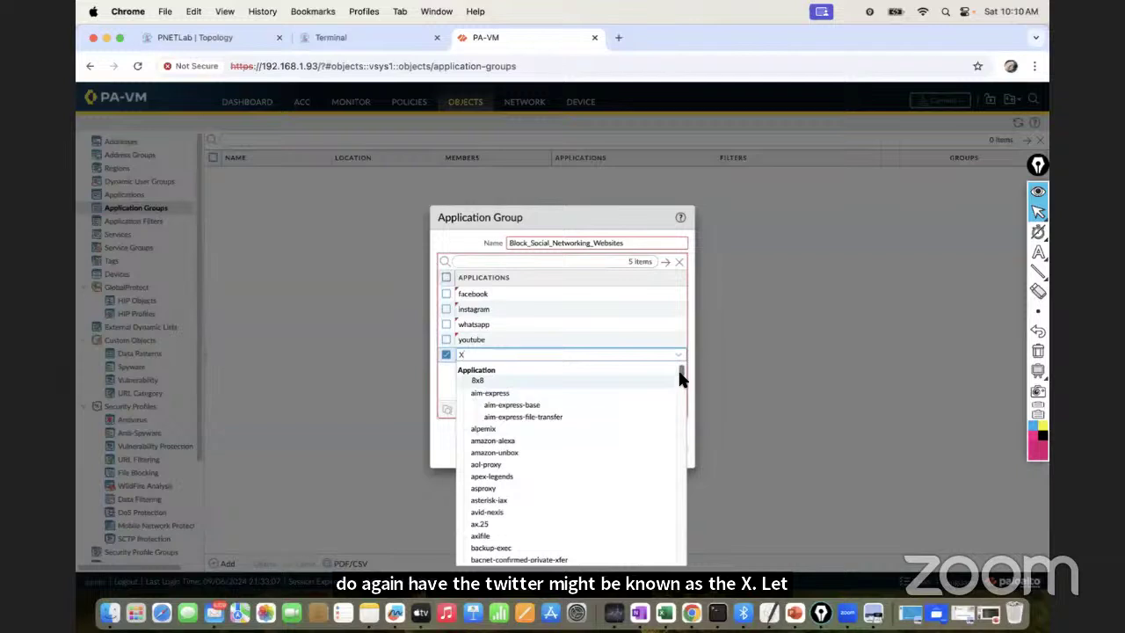
{"action": "left_click_drag", "start_coordinate": [679, 372], "coordinate": [673, 552]}
{"action": "key", "text": "BackSpace"}
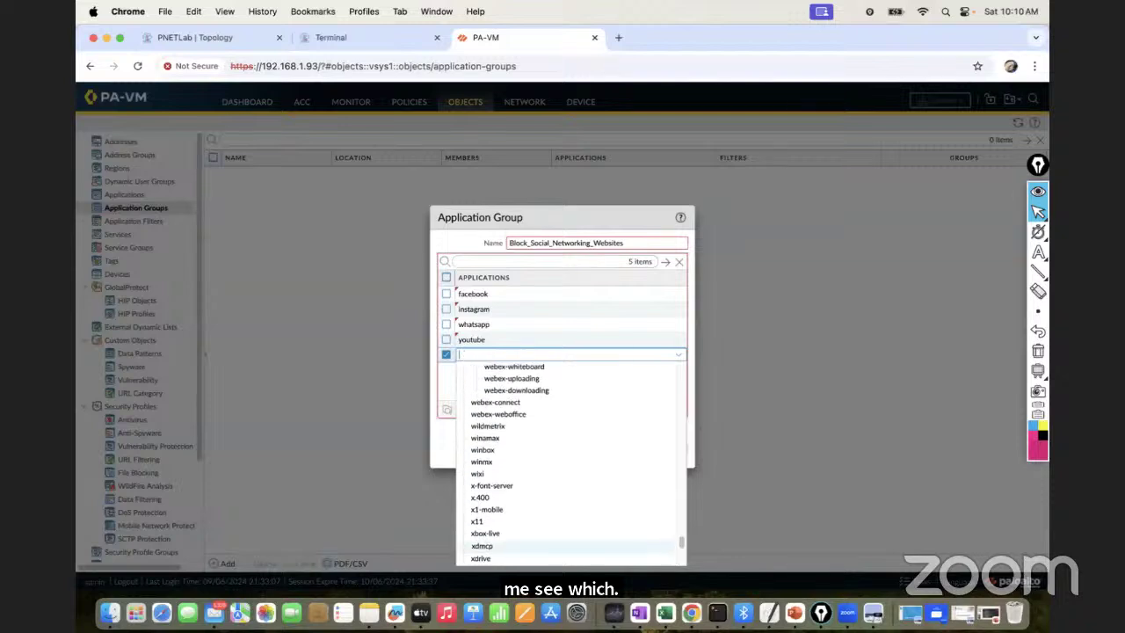
{"action": "type", "text": "twee"}
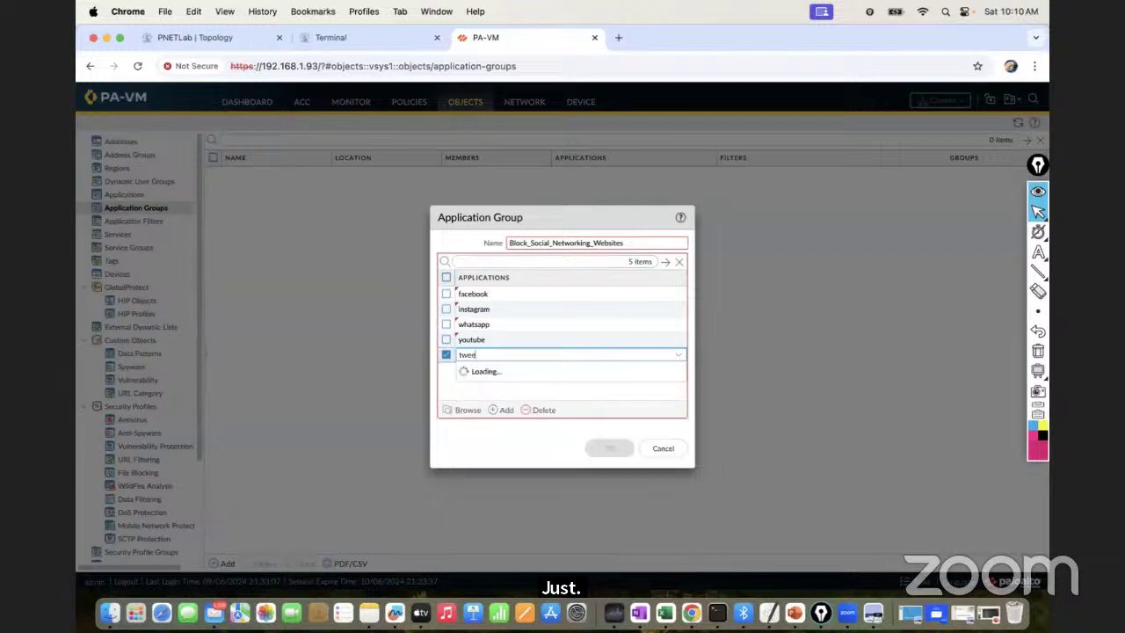
{"action": "key", "text": "BackSpace"}
{"action": "key", "text": "BackSpace"}
{"action": "type", "text": "oi"}
{"action": "key", "text": "BackSpace"}
{"action": "key", "text": "BackSpace"}
{"action": "type", "text": "i"}
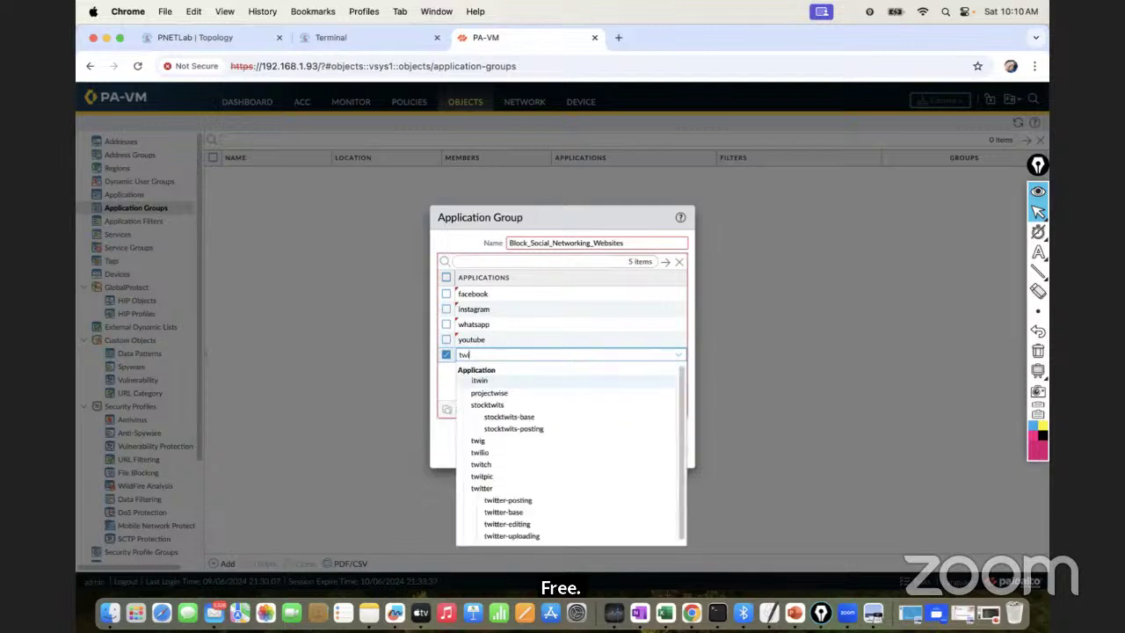
{"action": "type", "text": "te"}
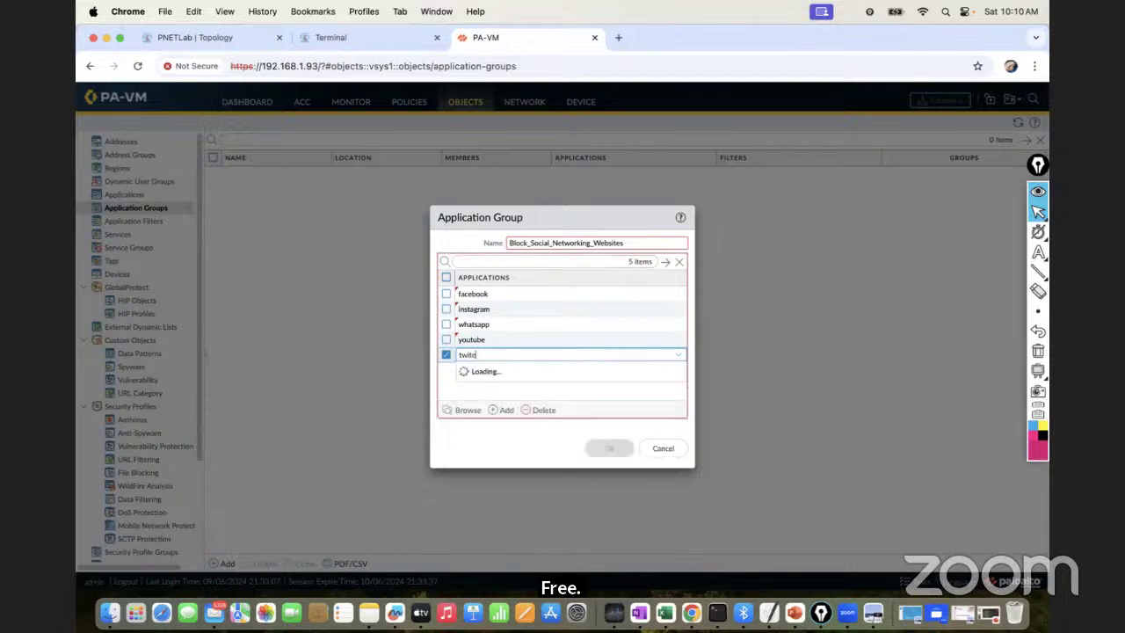
{"action": "key", "text": "BackSpace"}
{"action": "key", "text": "BackSpace"}
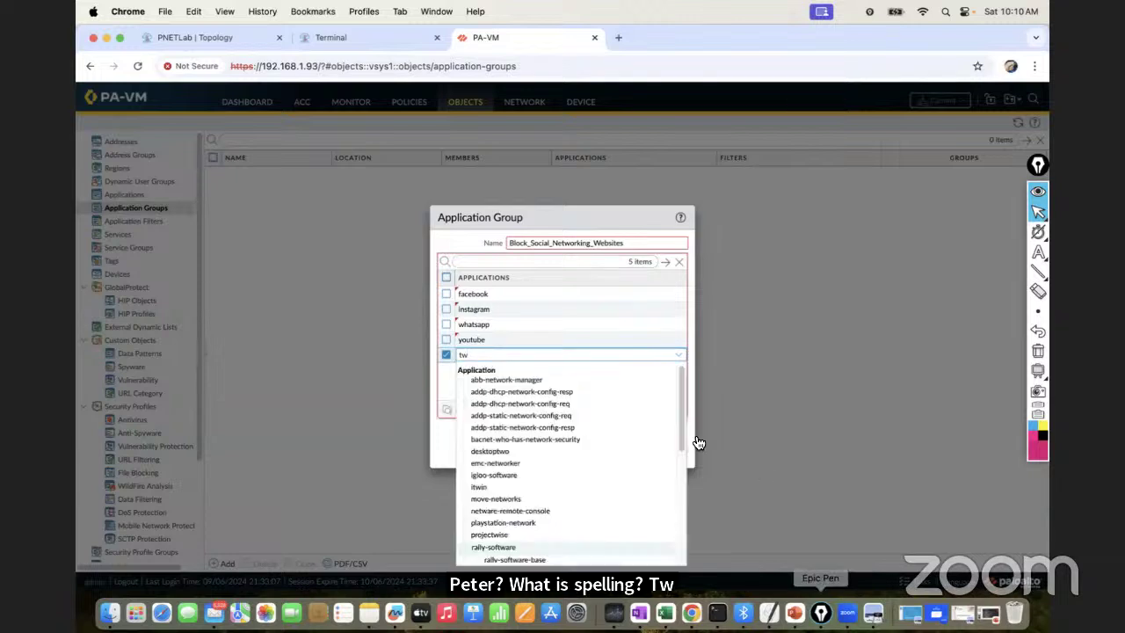
{"action": "scroll", "coordinate": [677, 440], "scroll_direction": "down", "scroll_amount": 1}
{"action": "left_click_drag", "start_coordinate": [678, 451], "coordinate": [673, 520]}
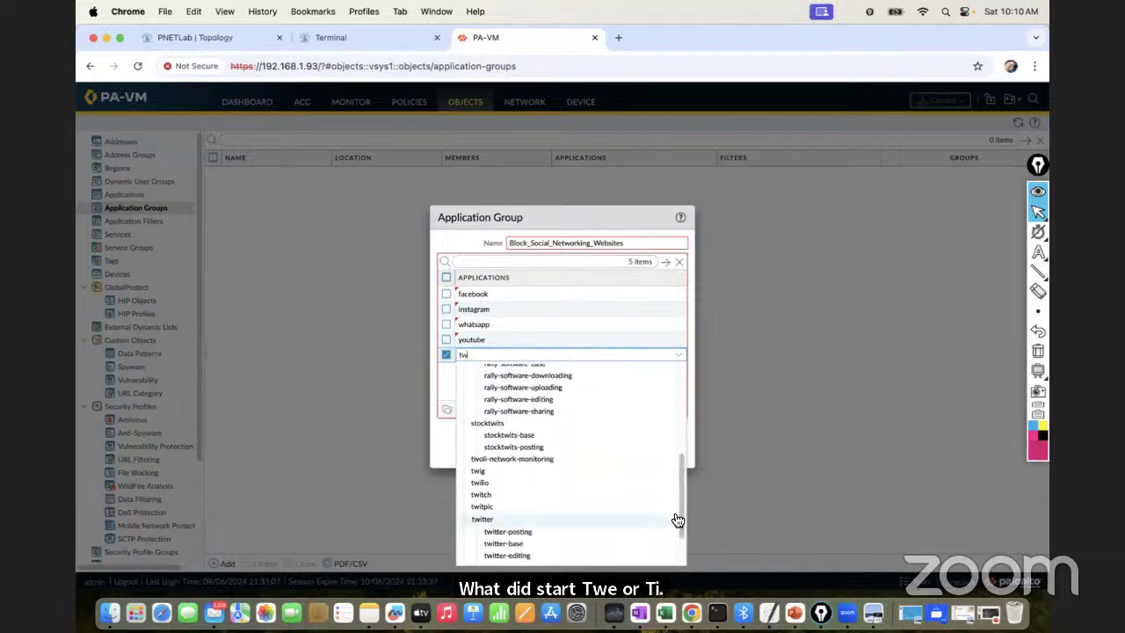
{"action": "left_click", "coordinate": [509, 525]}
{"action": "left_click", "coordinate": [552, 382]}
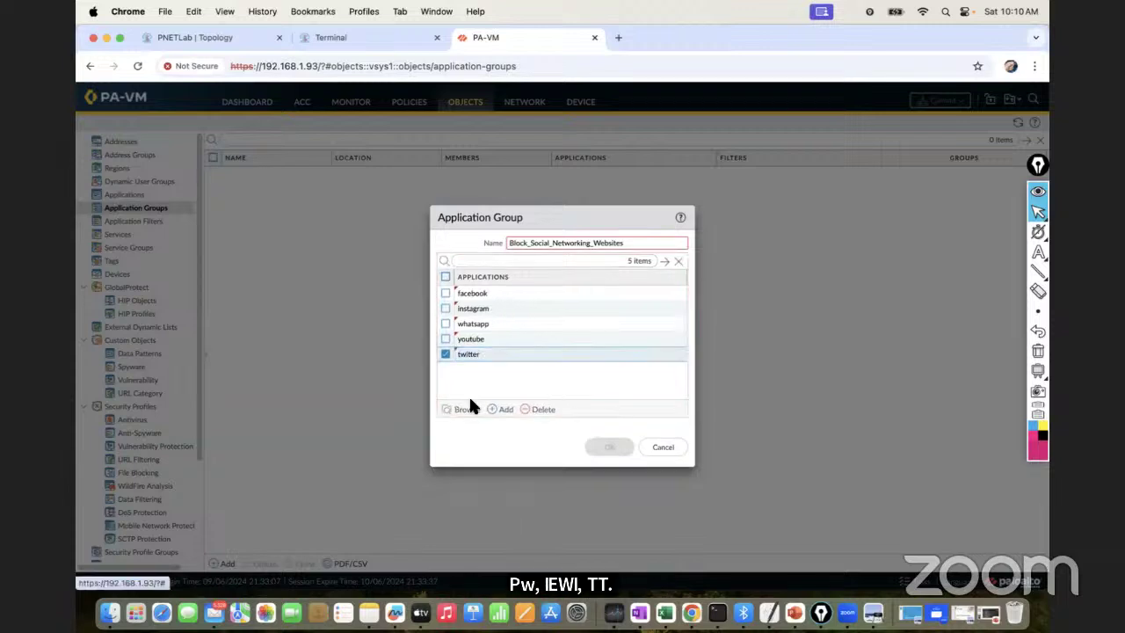
Remove the extra empty application rows from the group
{"action": "left_click", "coordinate": [499, 411]}
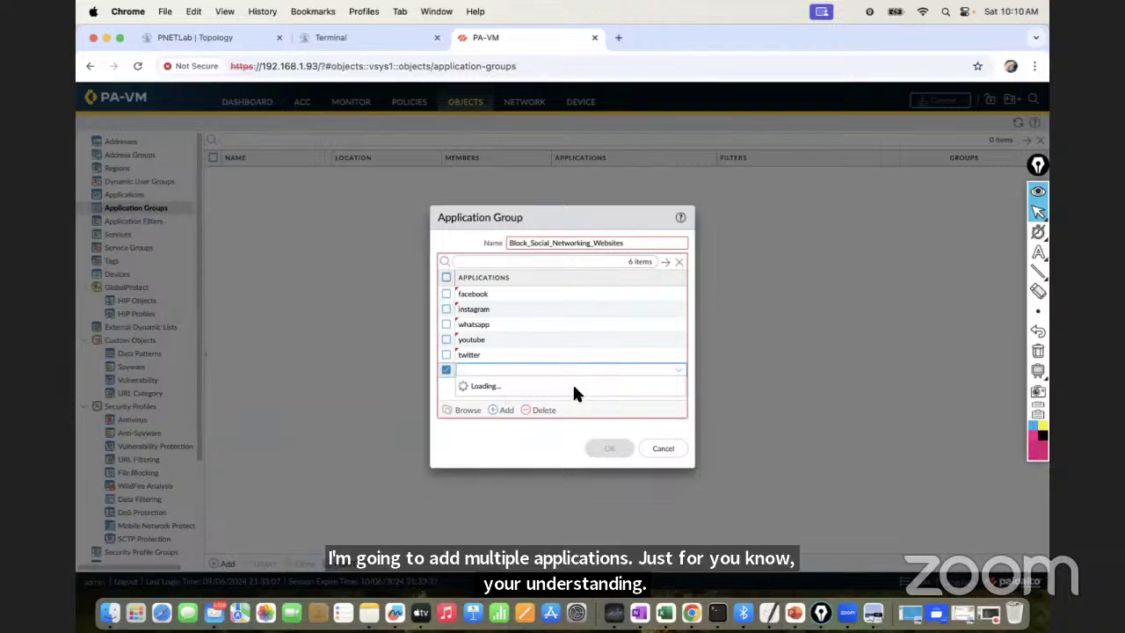
{"action": "left_click", "coordinate": [636, 422]}
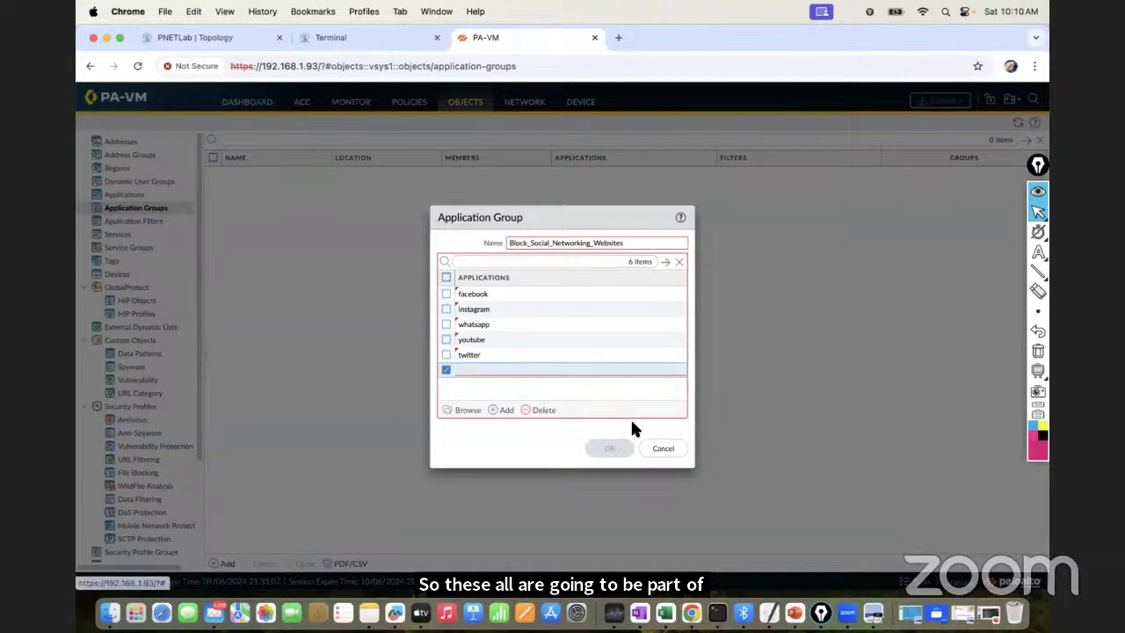
{"action": "left_click", "coordinate": [539, 409]}
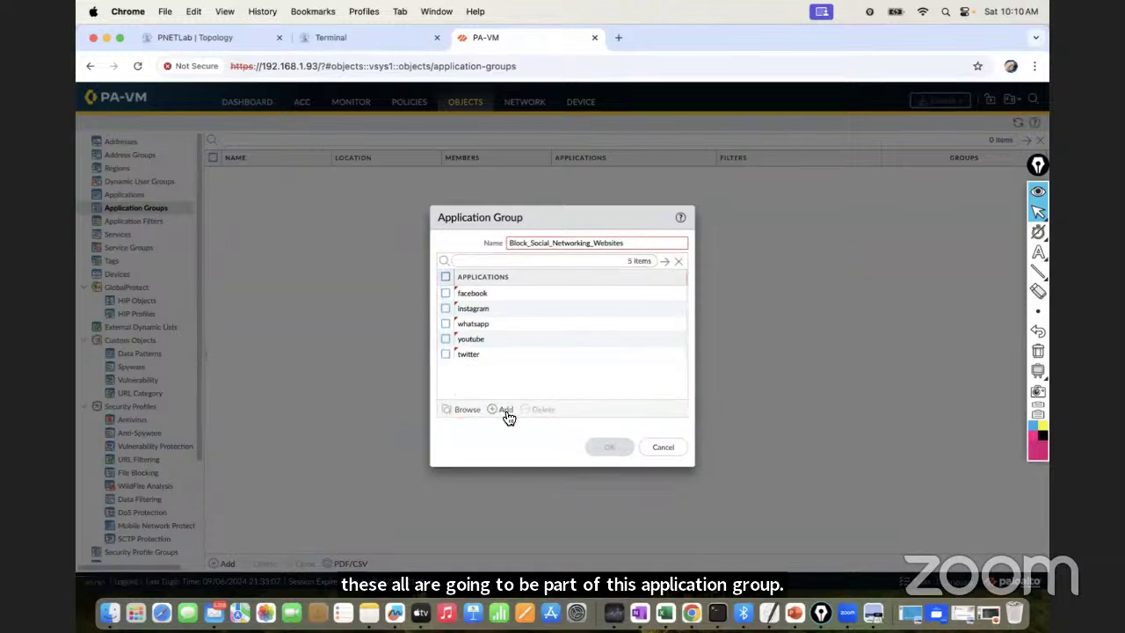
{"action": "left_click", "coordinate": [504, 412]}
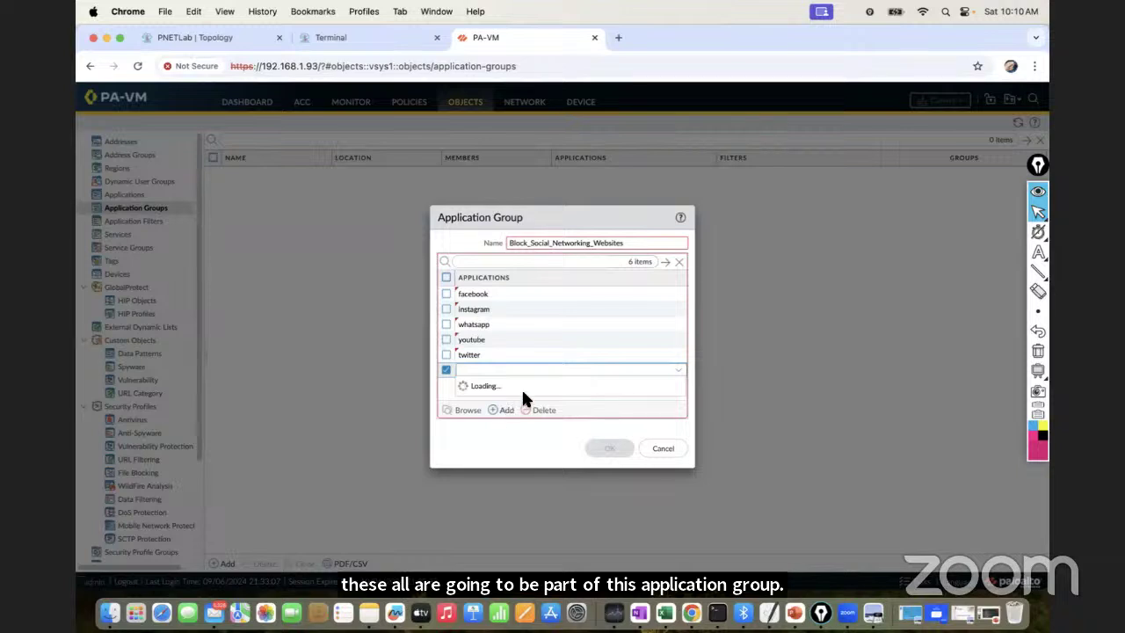
{"action": "left_click", "coordinate": [642, 244]}
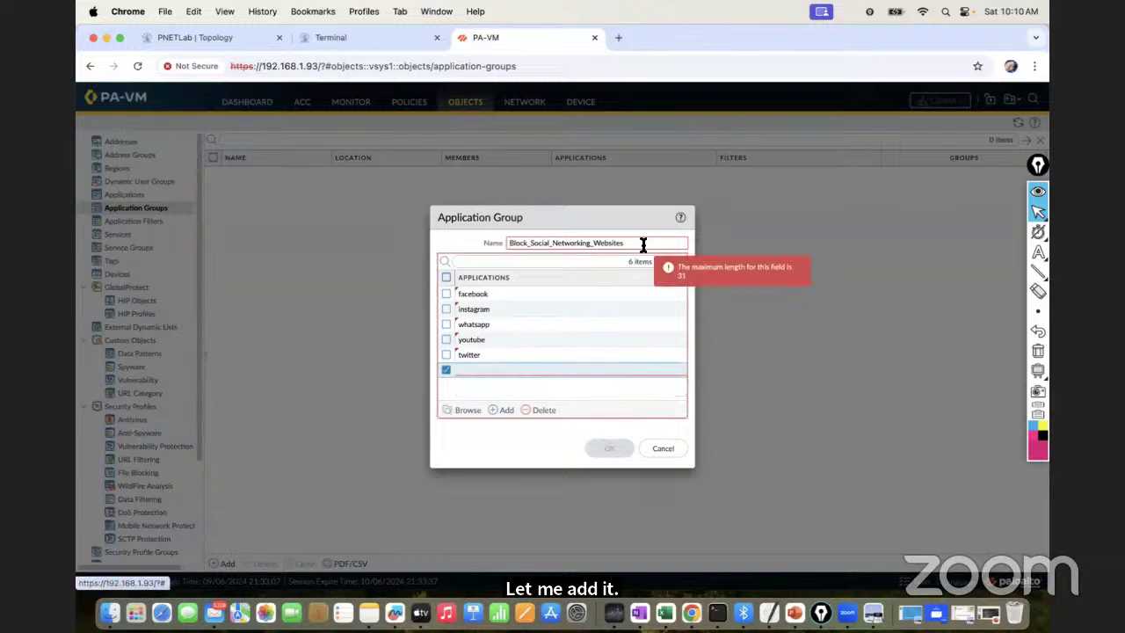
{"action": "left_click", "coordinate": [543, 413]}
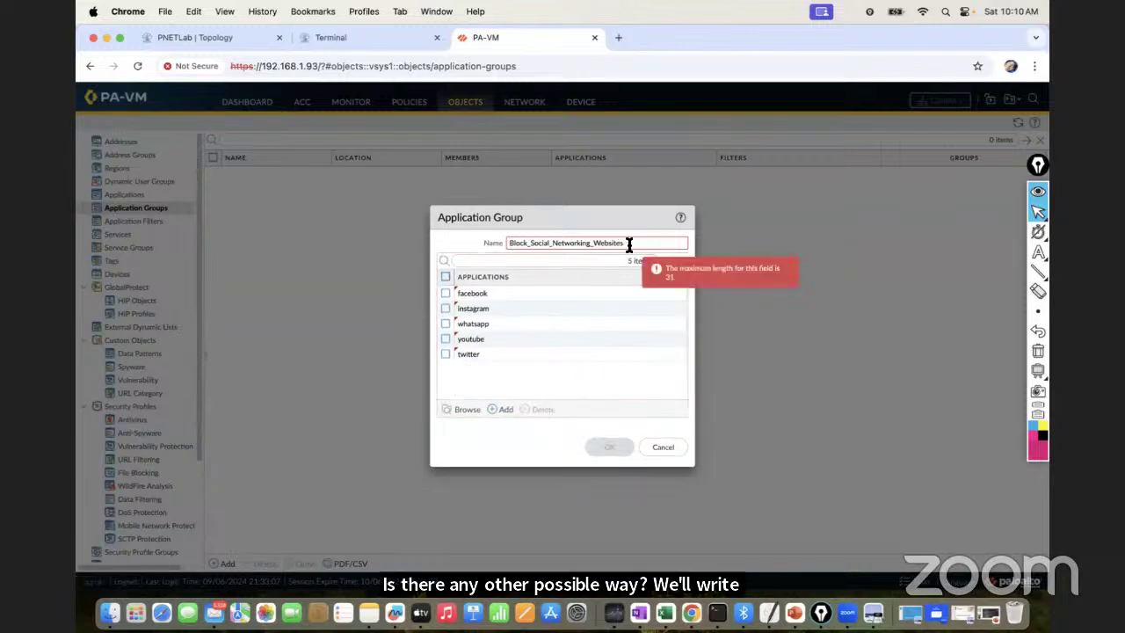
Trim the name to Block_Social_Networking and save the five-member application group
{"action": "key", "text": "BackSpace"}
{"action": "key", "text": "BackSpace"}
{"action": "key", "text": "BackSpace"}
{"action": "key", "text": "BackSpace"}
{"action": "key", "text": "BackSpace"}
{"action": "key", "text": "BackSpace"}
{"action": "key", "text": "BackSpace"}
{"action": "key", "text": "BackSpace"}
{"action": "key", "text": "BackSpace"}
{"action": "key", "text": "BackSpace"}
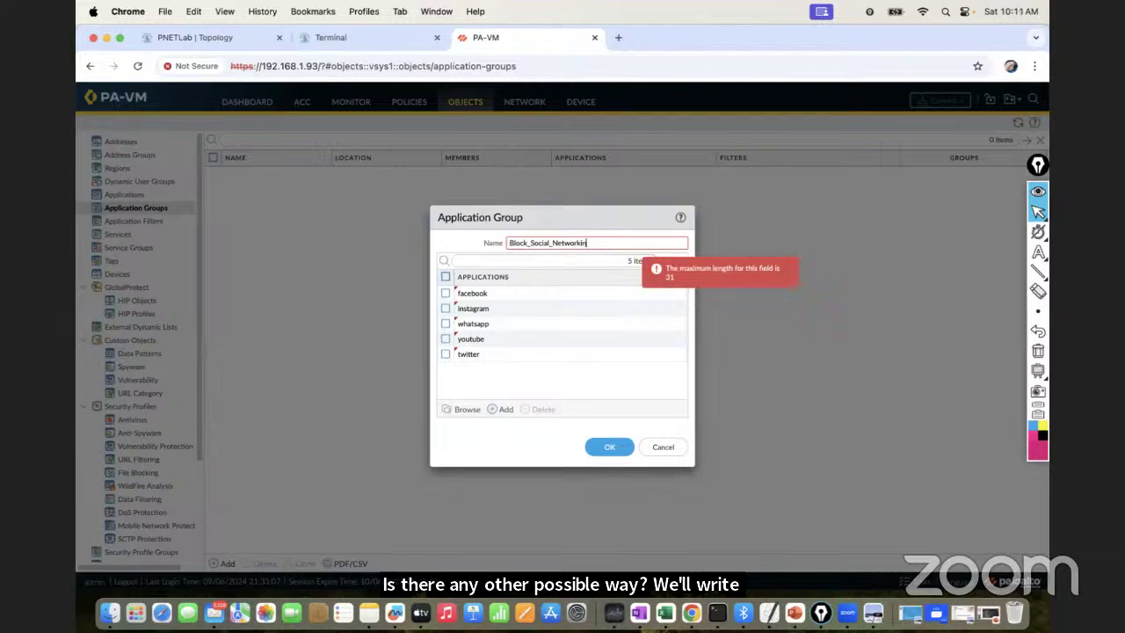
{"action": "type", "text": "g"}
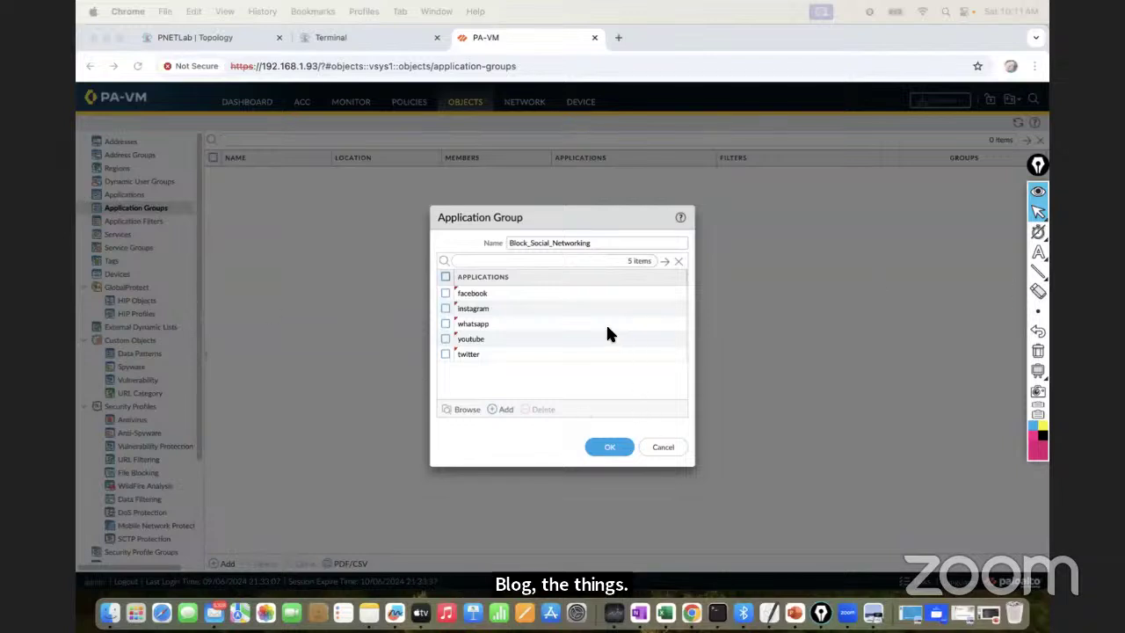
{"action": "left_click", "coordinate": [609, 447]}
{"action": "left_click", "coordinate": [606, 450]}
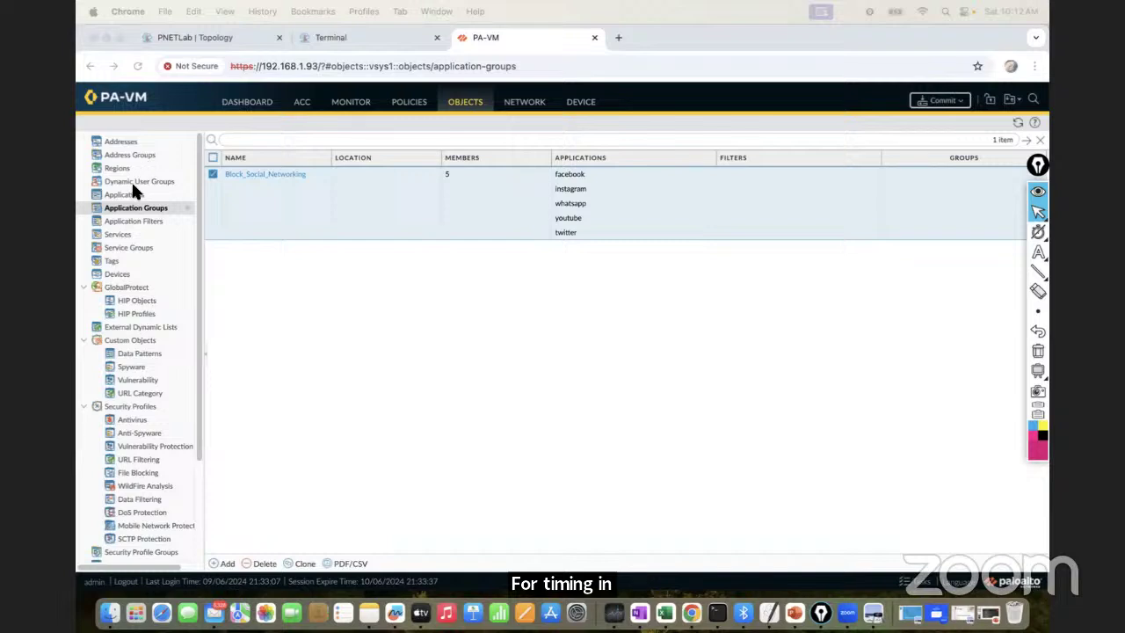
In Trust-to-Untrust_Policy, replace the individual applications with the Block_Social_Networking group
{"action": "left_click", "coordinate": [410, 112]}
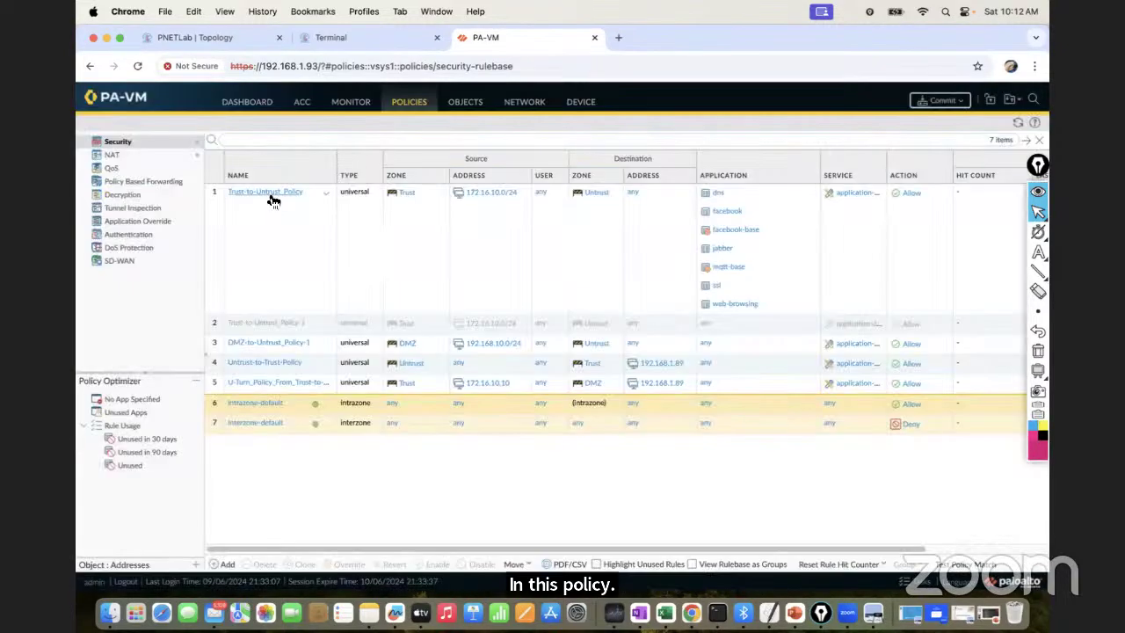
{"action": "left_click", "coordinate": [266, 192]}
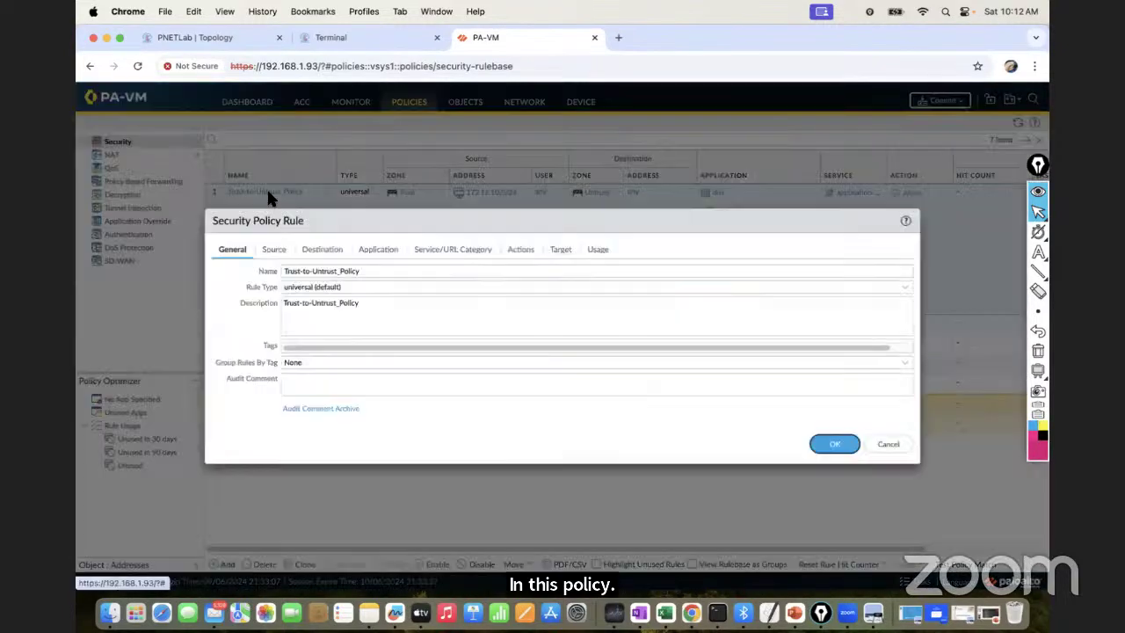
{"action": "left_click", "coordinate": [379, 251]}
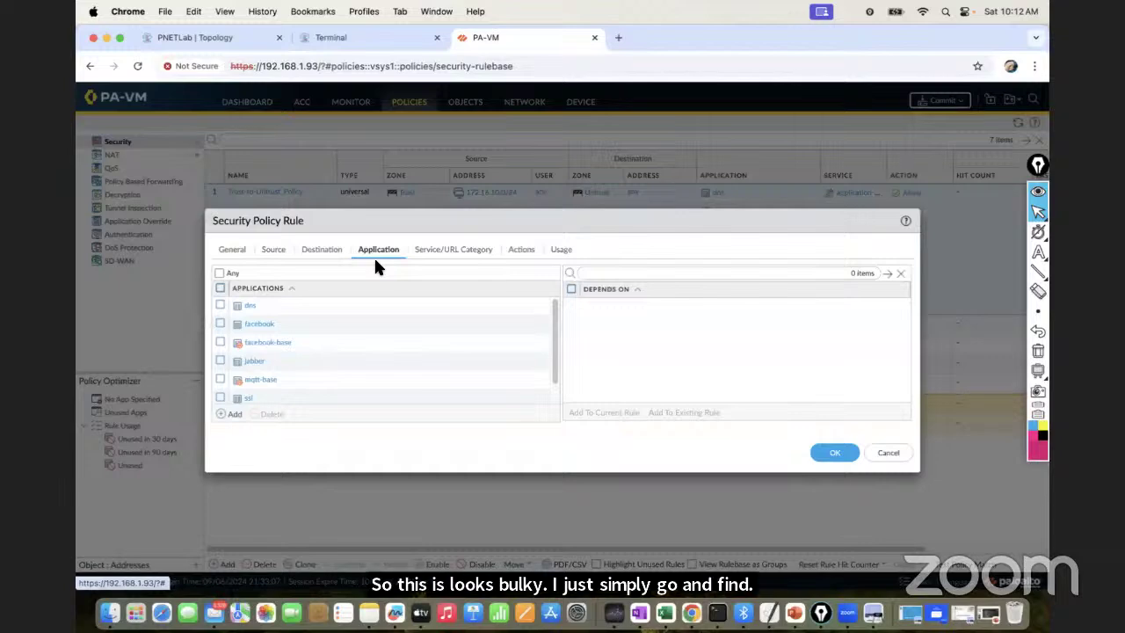
{"action": "left_click", "coordinate": [220, 288]}
{"action": "left_click", "coordinate": [270, 413]}
{"action": "left_click", "coordinate": [230, 414]}
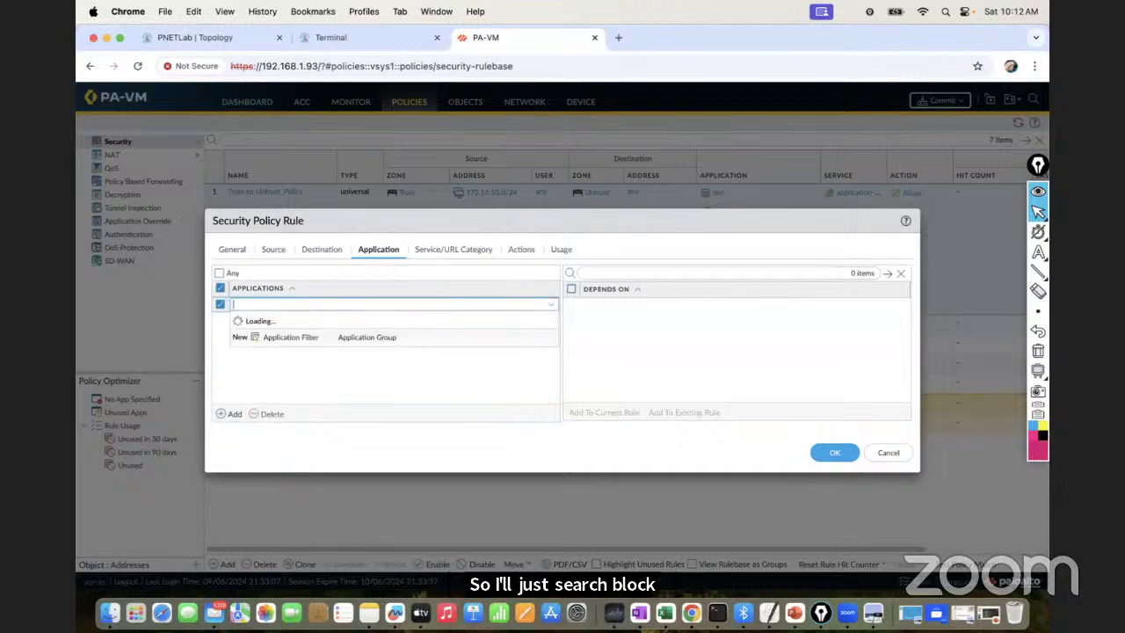
{"action": "type", "text": "blo"}
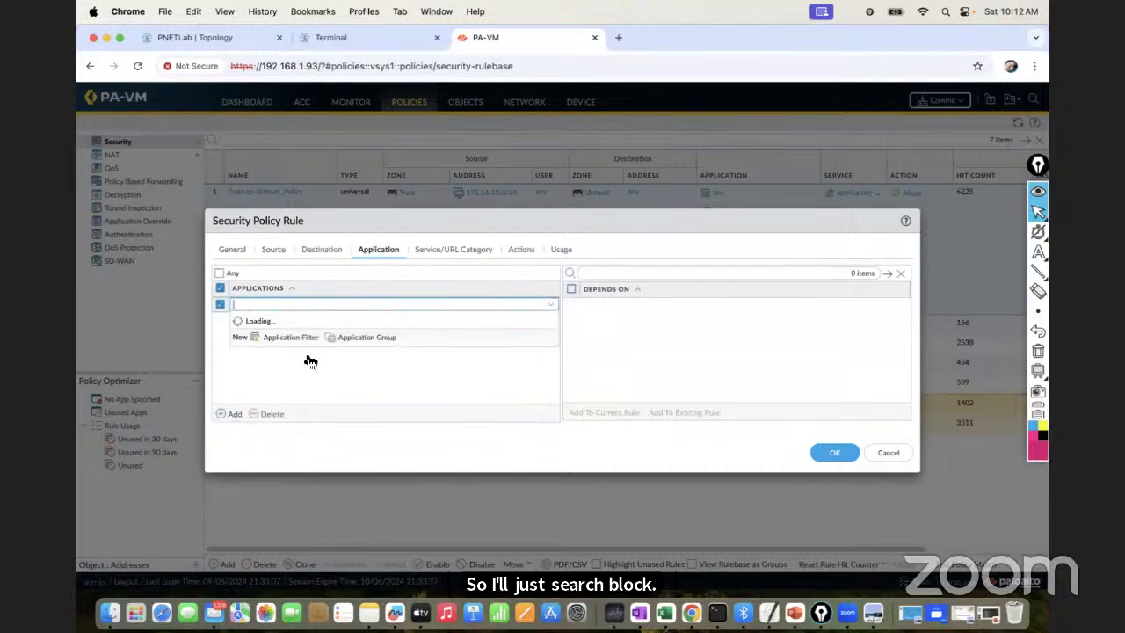
{"action": "type", "text": "ck"}
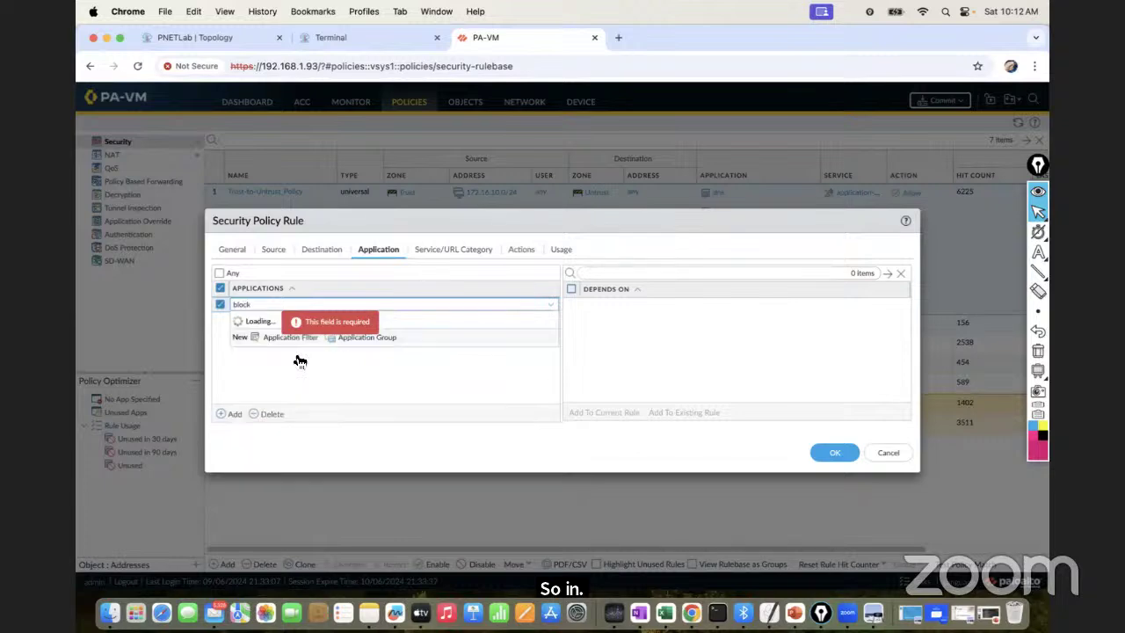
{"action": "left_click", "coordinate": [296, 352]}
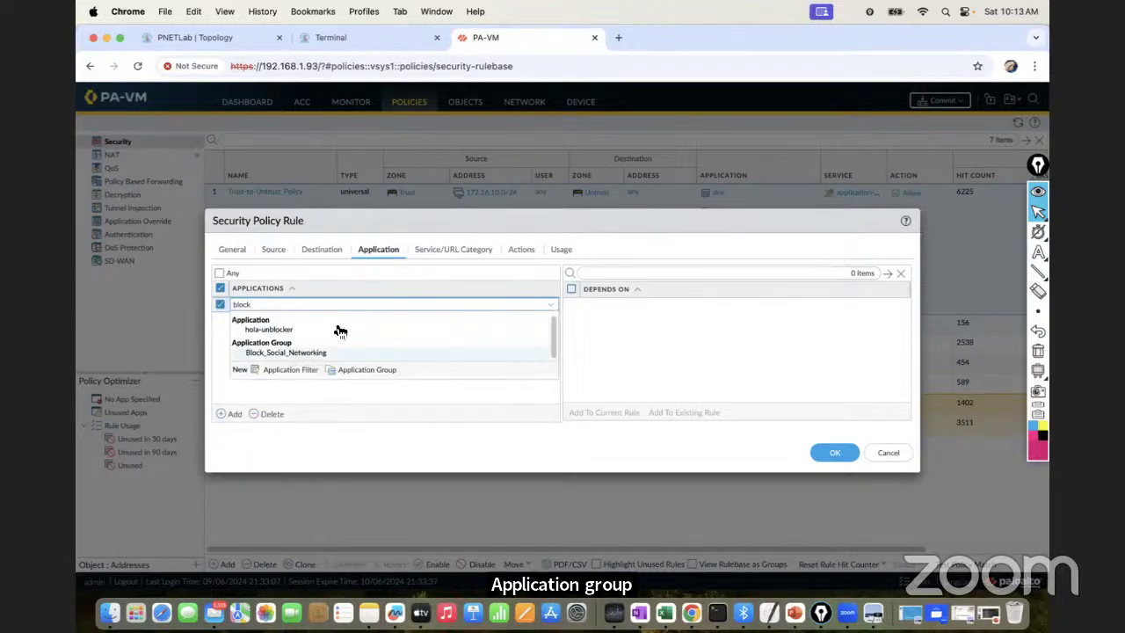
Set the rule's action to Deny, save it, and dismiss the 'Appid invalid result' error
{"action": "left_click", "coordinate": [517, 250]}
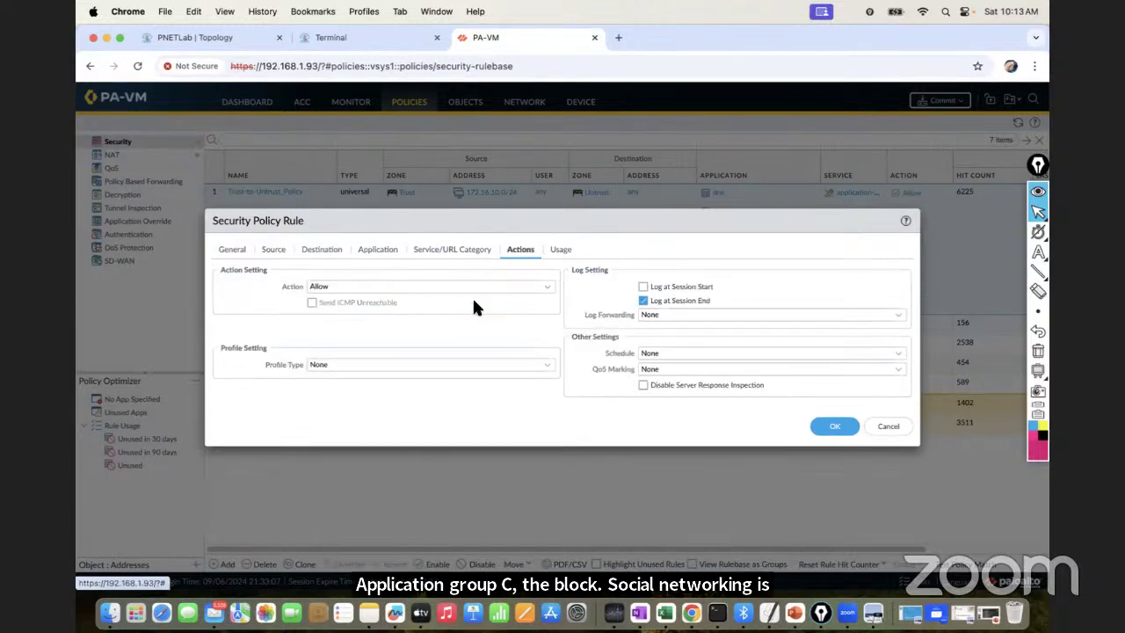
{"action": "left_click", "coordinate": [542, 285]}
{"action": "left_click", "coordinate": [333, 303]}
{"action": "left_click", "coordinate": [839, 426]}
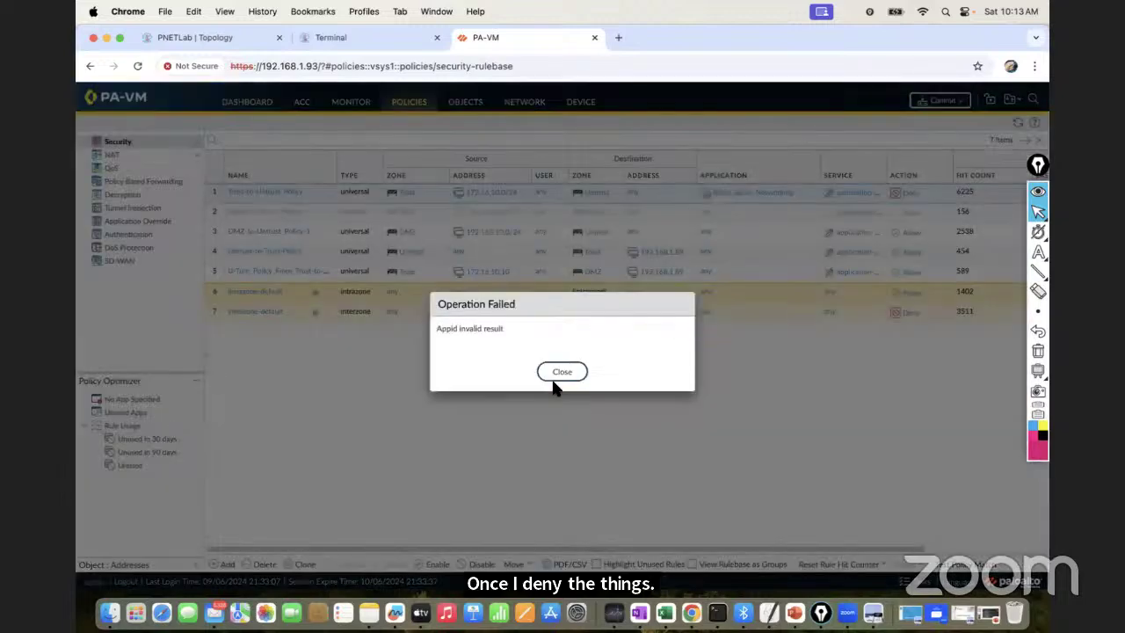
{"action": "left_click", "coordinate": [555, 382]}
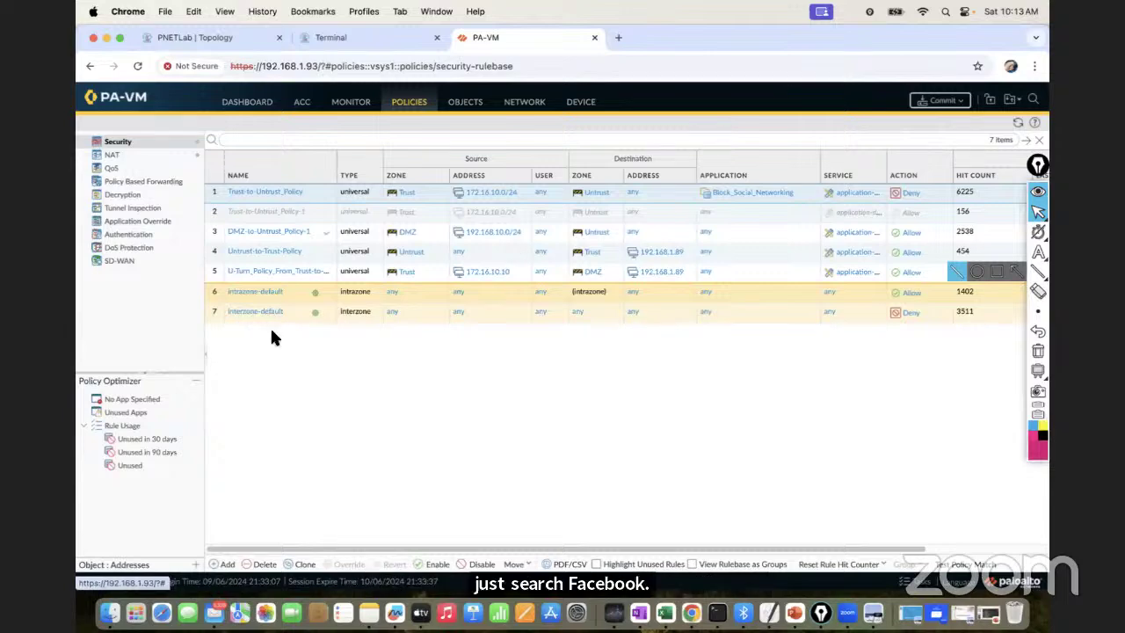
Add facebook, whatsapp and twitter as individual applications to DMZ-to-Untrust_Policy-1
{"action": "left_click", "coordinate": [235, 414]}
{"action": "type", "text": "face"}
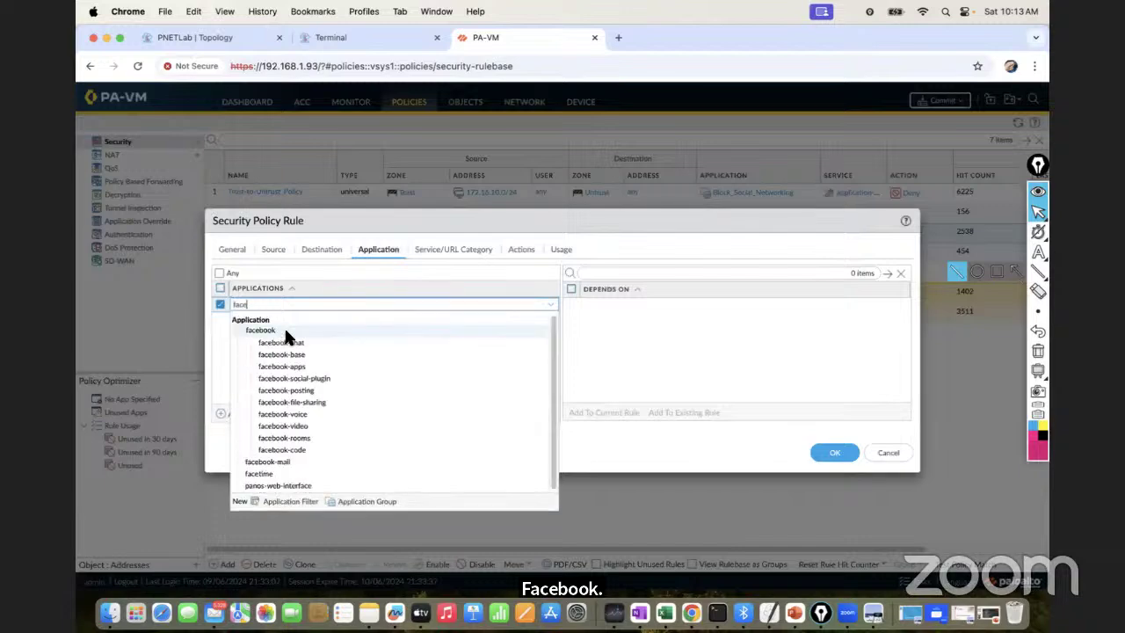
{"action": "key", "text": "Return"}
{"action": "type", "text": "whatsa"}
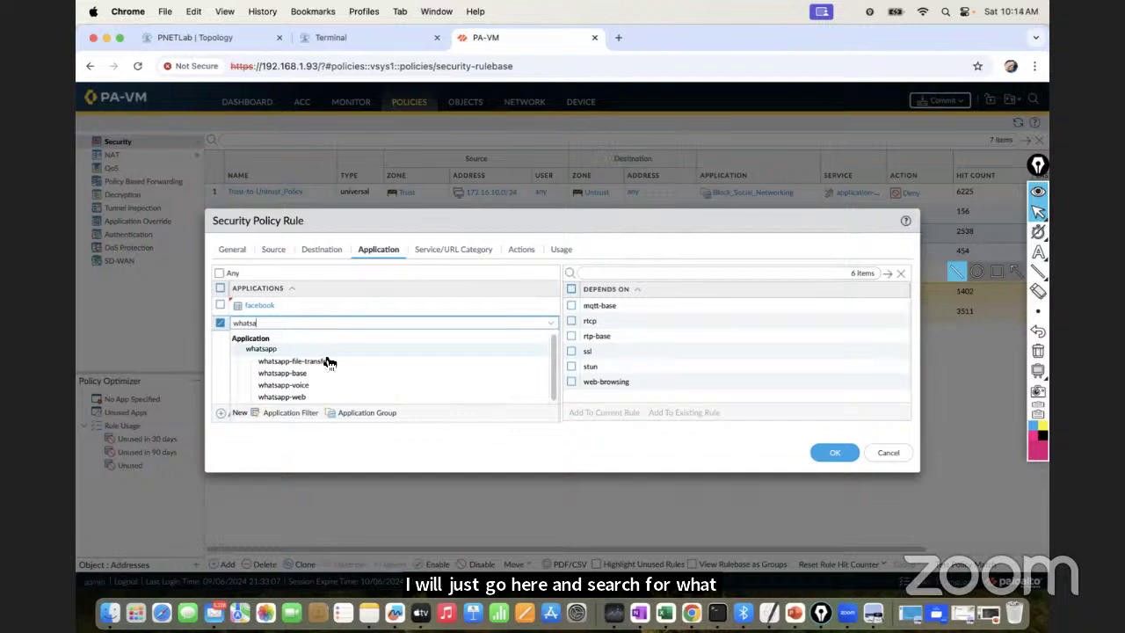
{"action": "left_click", "coordinate": [293, 350]}
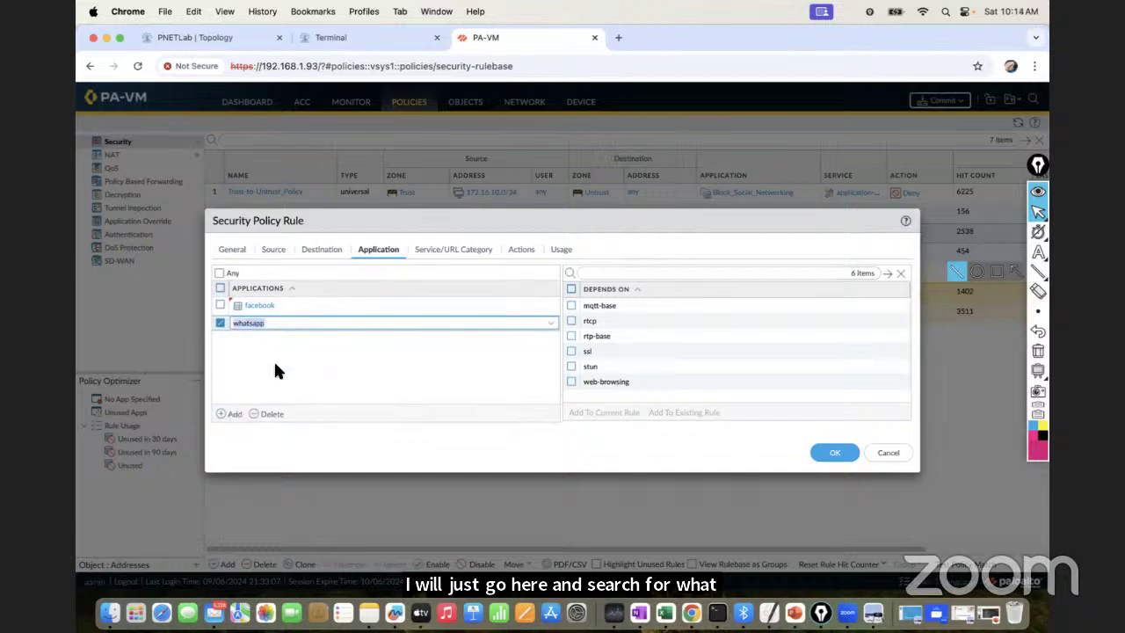
{"action": "left_click", "coordinate": [245, 418]}
{"action": "type", "text": "tw"}
{"action": "key", "text": "BackSpace"}
{"action": "key", "text": "BackSpace"}
{"action": "type", "text": "i"}
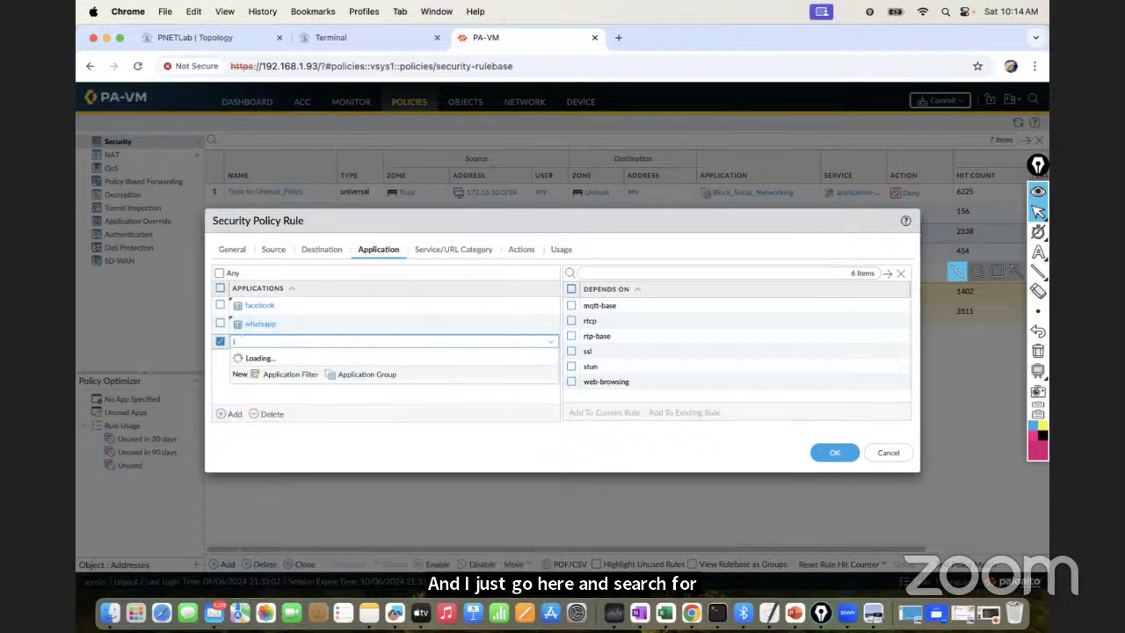
{"action": "type", "text": "twi"}
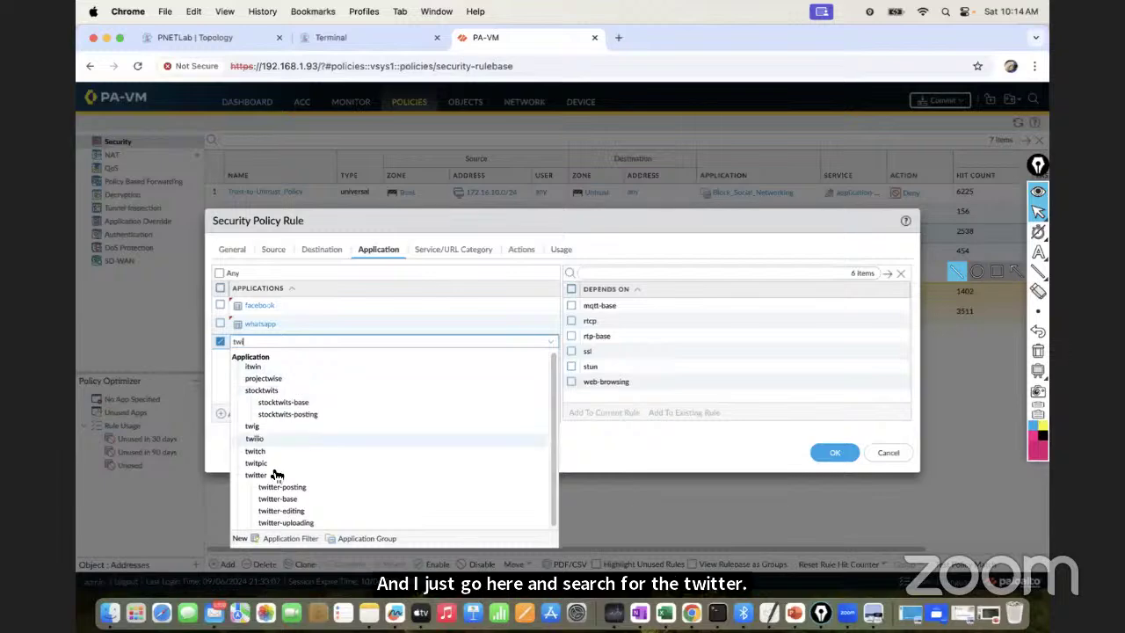
{"action": "left_click", "coordinate": [279, 474]}
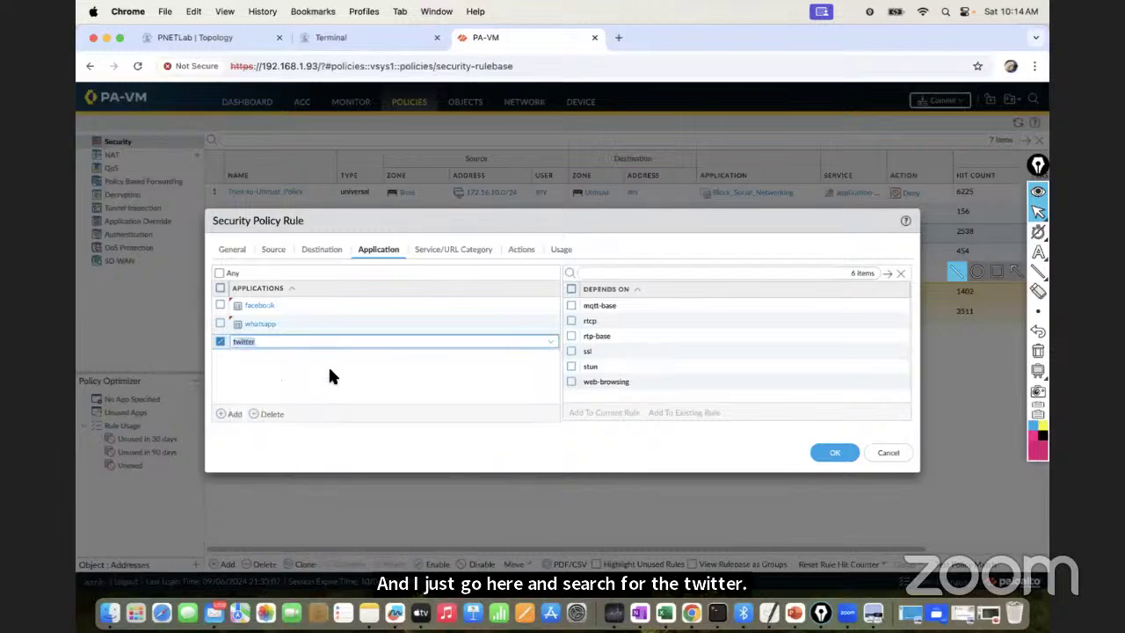
Add instagram and youtube to the rule's applications, then save the rule
{"action": "left_click", "coordinate": [242, 418]}
{"action": "type", "text": "in"}
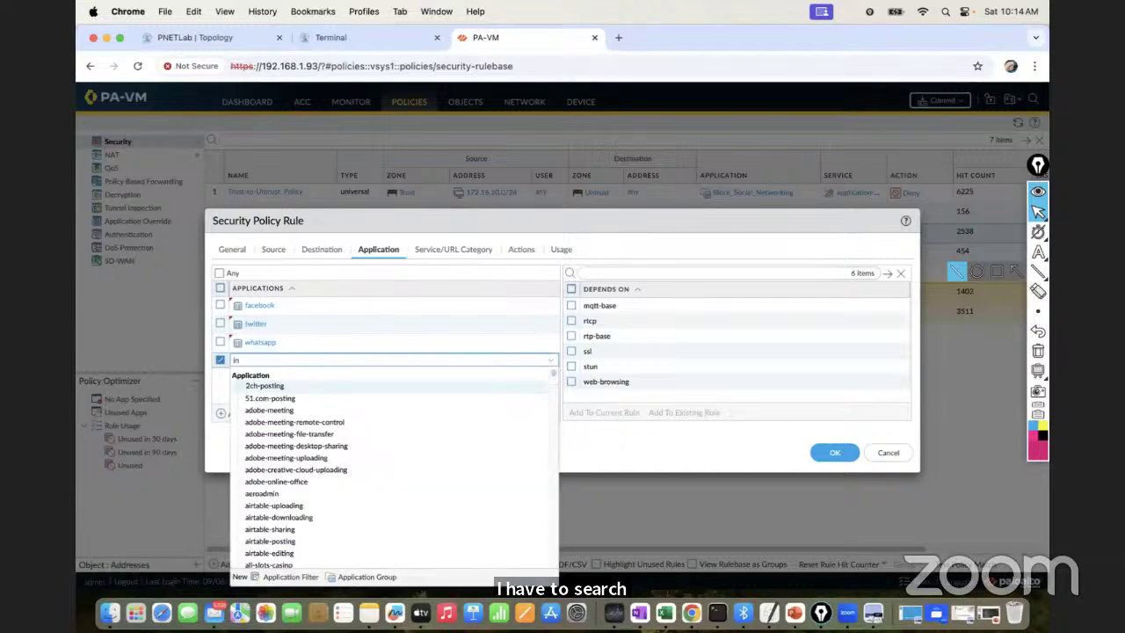
{"action": "type", "text": "nsta"}
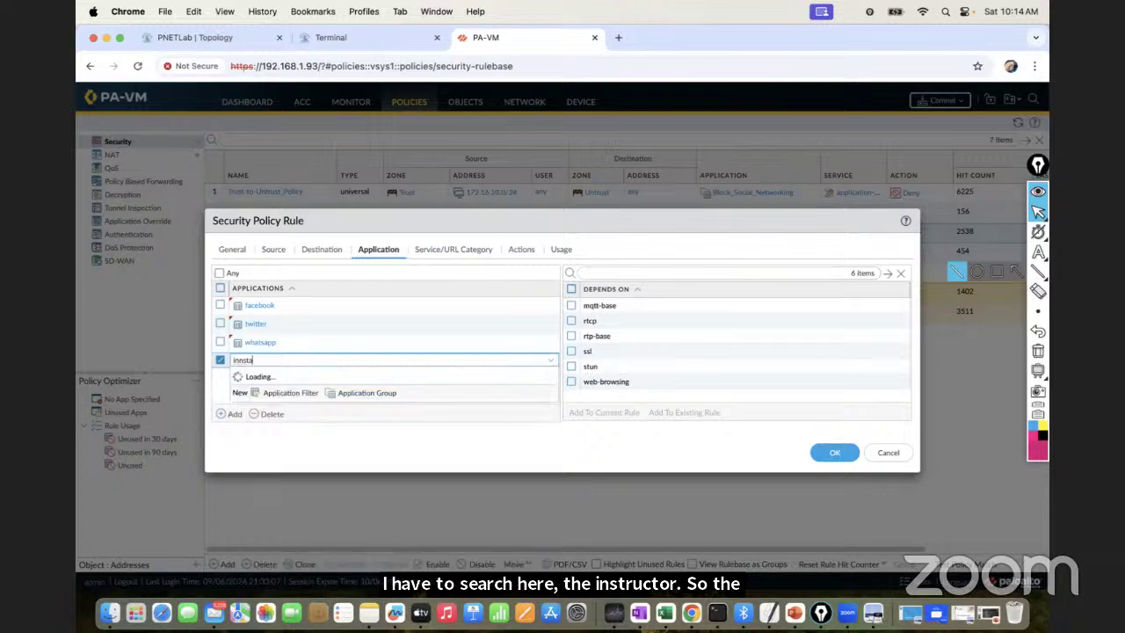
{"action": "key", "text": "BackSpace"}
{"action": "key", "text": "BackSpace"}
{"action": "key", "text": "BackSpace"}
{"action": "key", "text": "BackSpace"}
{"action": "type", "text": "sta"}
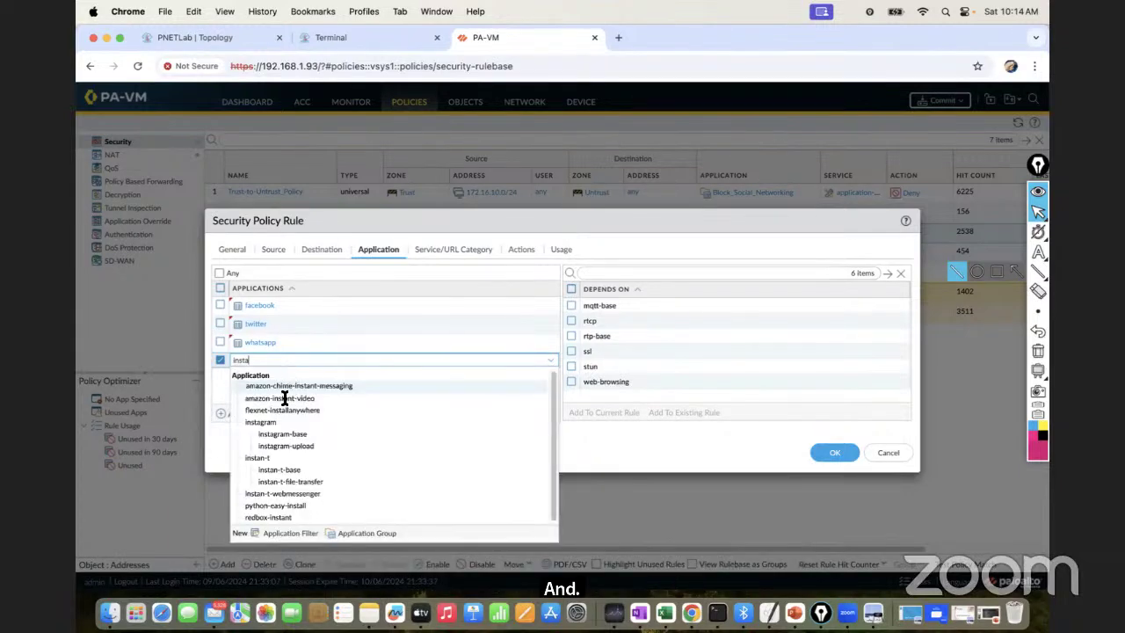
{"action": "left_click", "coordinate": [274, 423]}
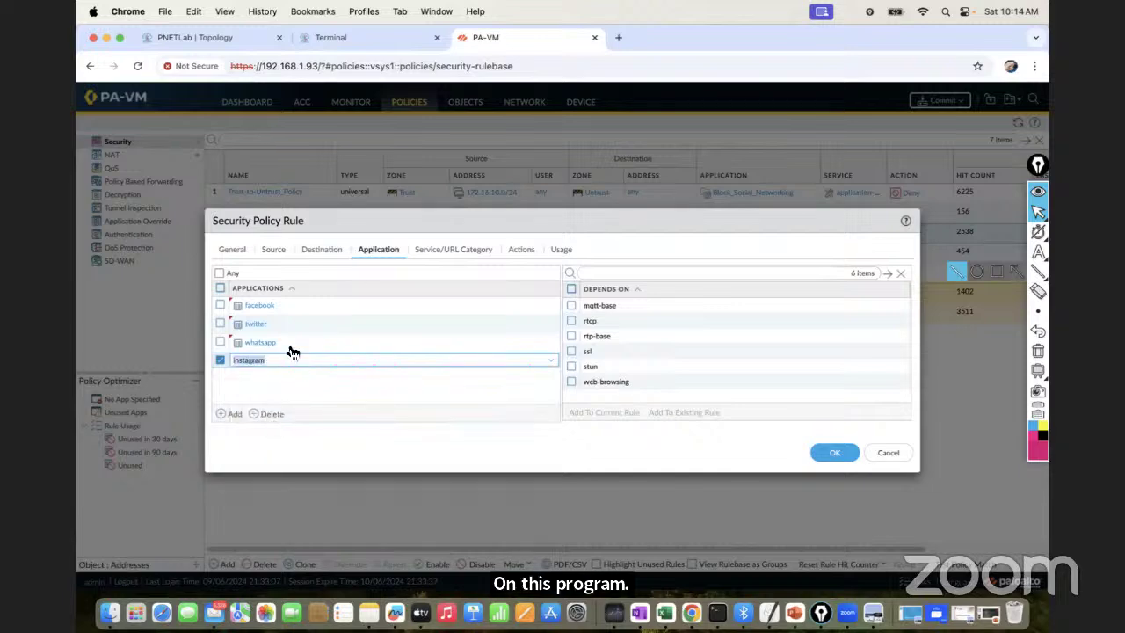
{"action": "left_click", "coordinate": [233, 412]}
{"action": "type", "text": "youtube"}
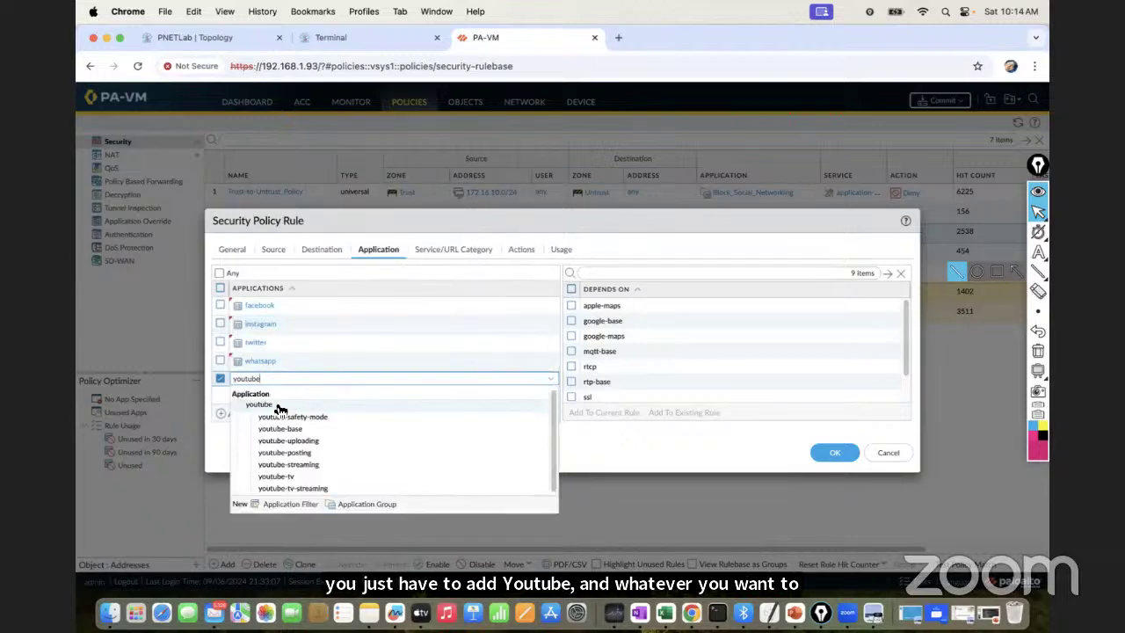
{"action": "left_click", "coordinate": [274, 405]}
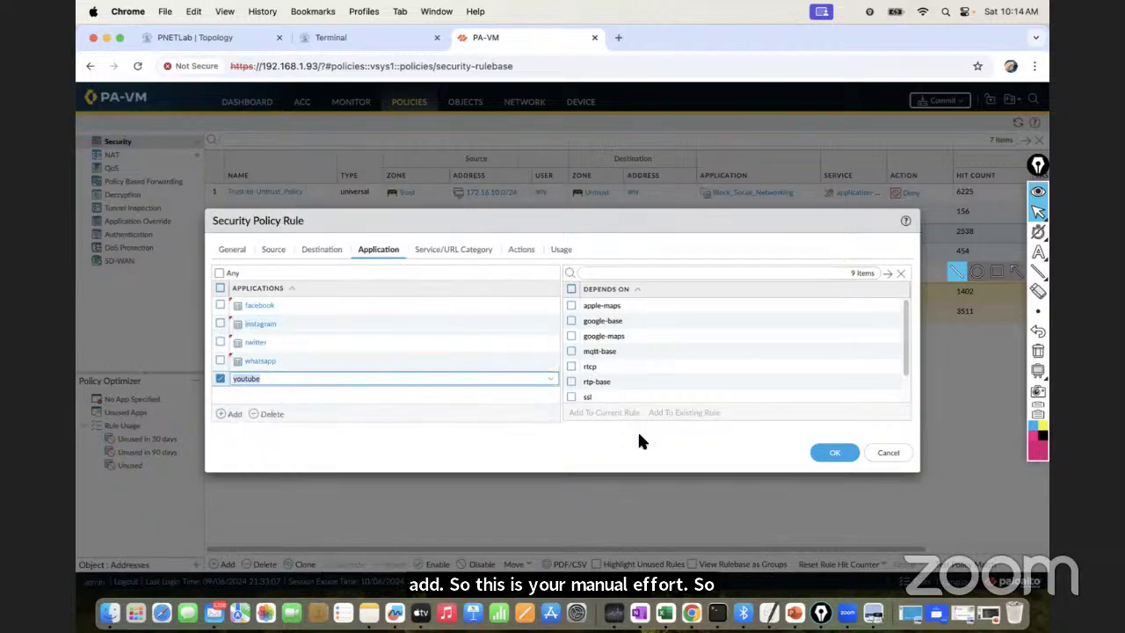
{"action": "left_click", "coordinate": [835, 454]}
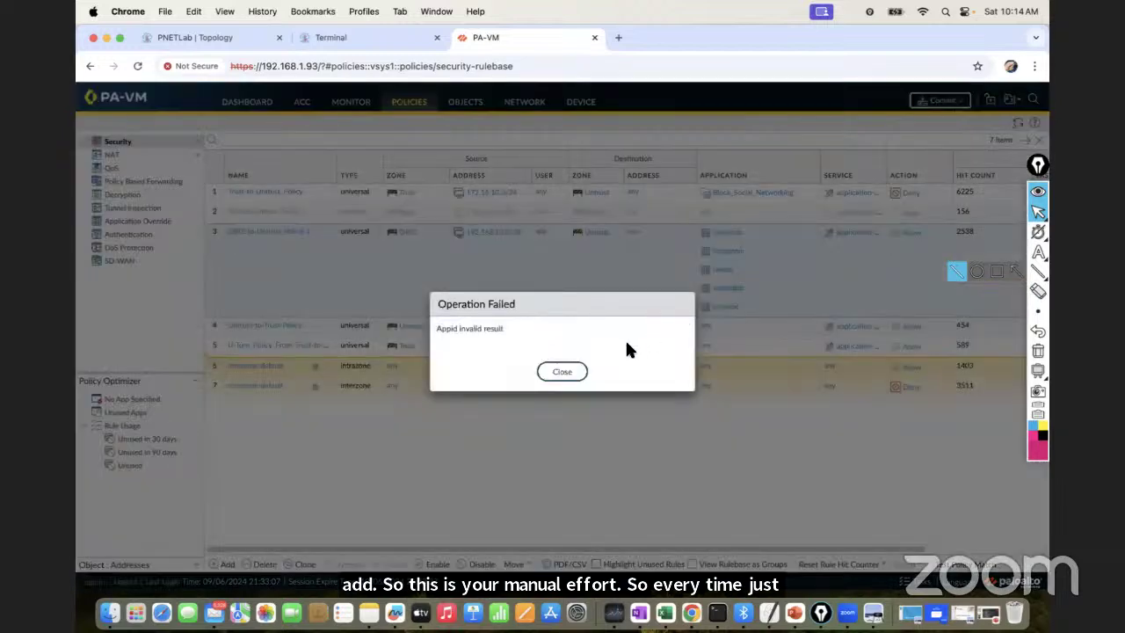
Dismiss the error and swap DMZ-to-Untrust_Policy-1's five applications for a 'block' group search
{"action": "left_click", "coordinate": [569, 372]}
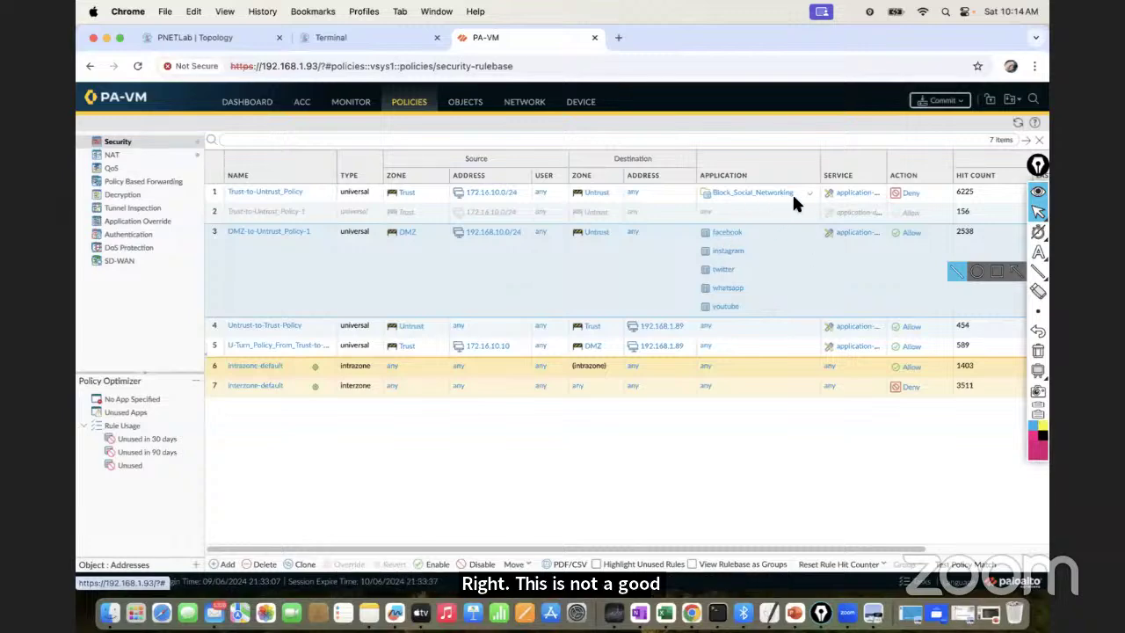
{"action": "left_click", "coordinate": [280, 231]}
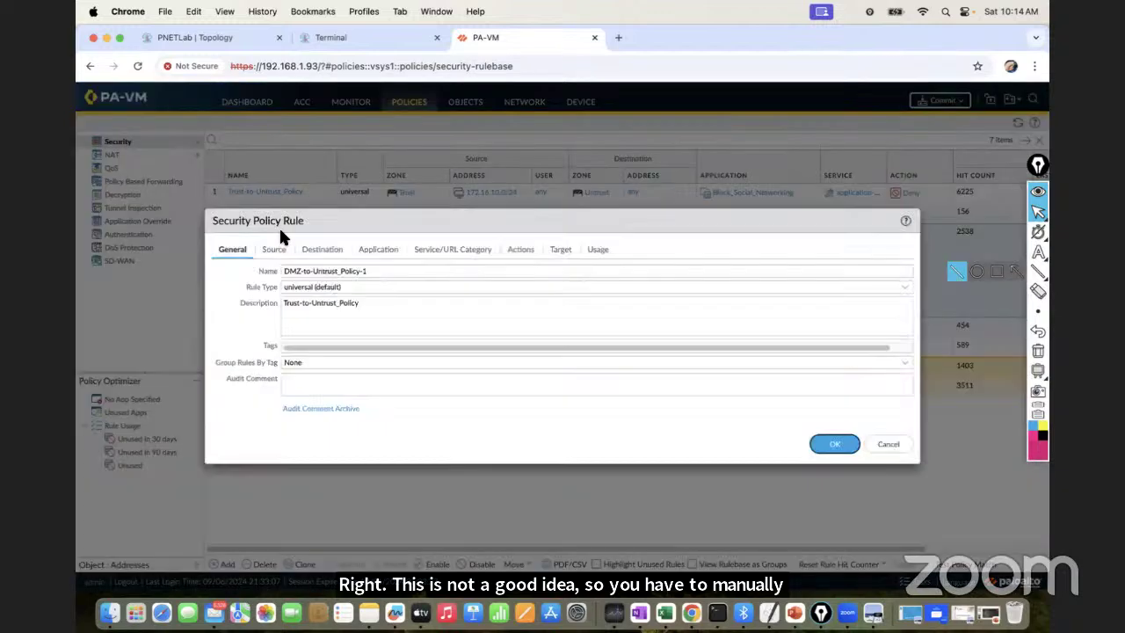
{"action": "left_click", "coordinate": [368, 253]}
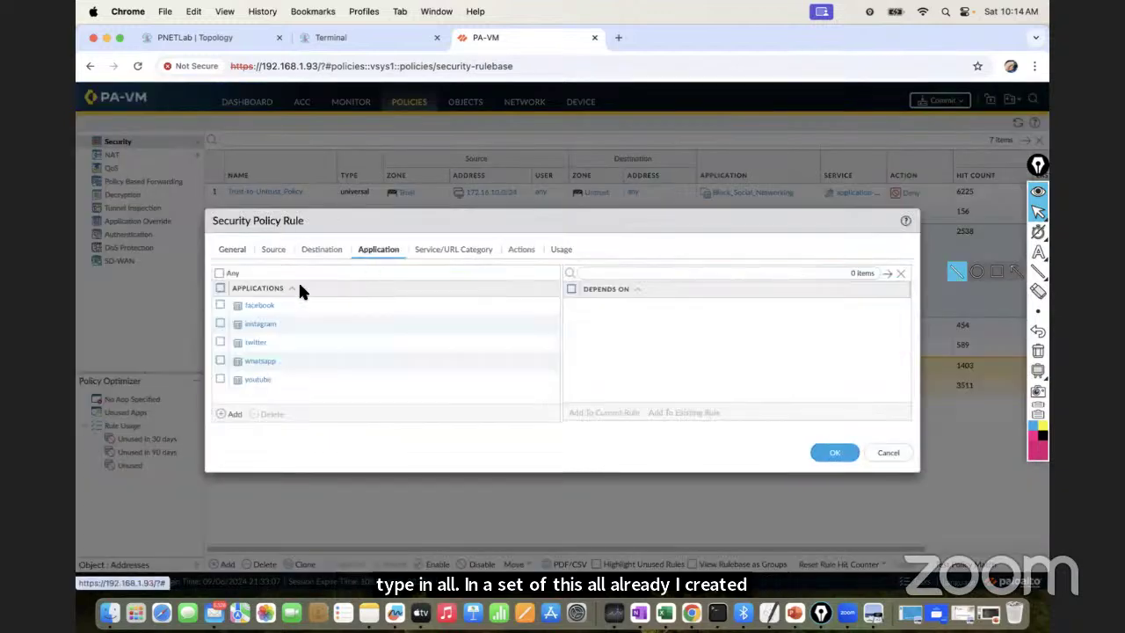
{"action": "left_click", "coordinate": [220, 287]}
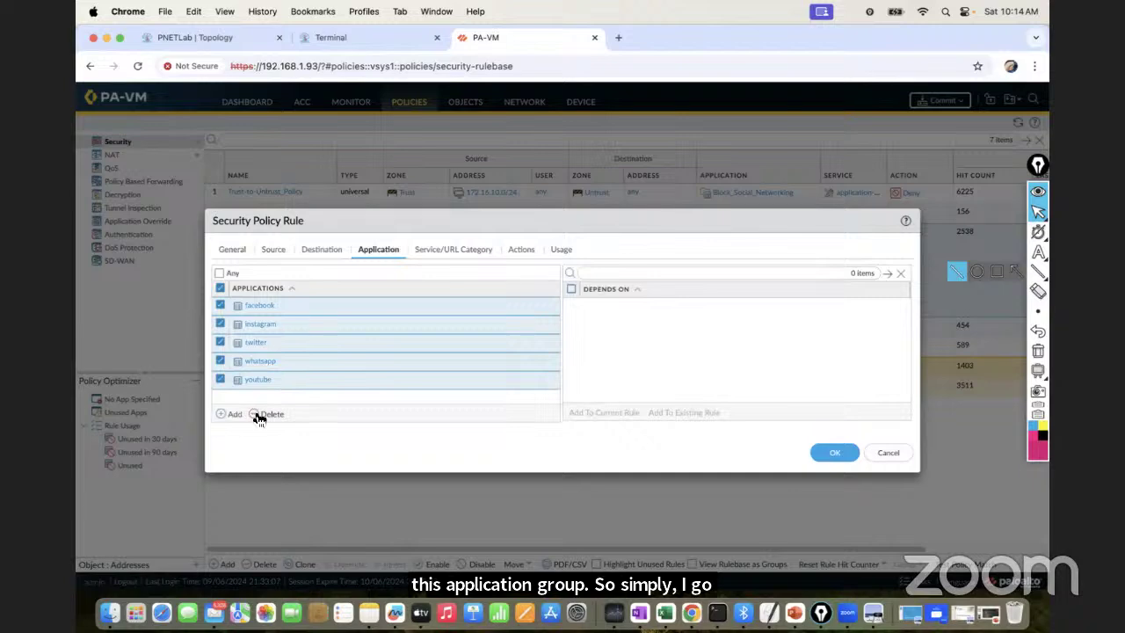
{"action": "left_click", "coordinate": [259, 416]}
{"action": "left_click", "coordinate": [232, 413]}
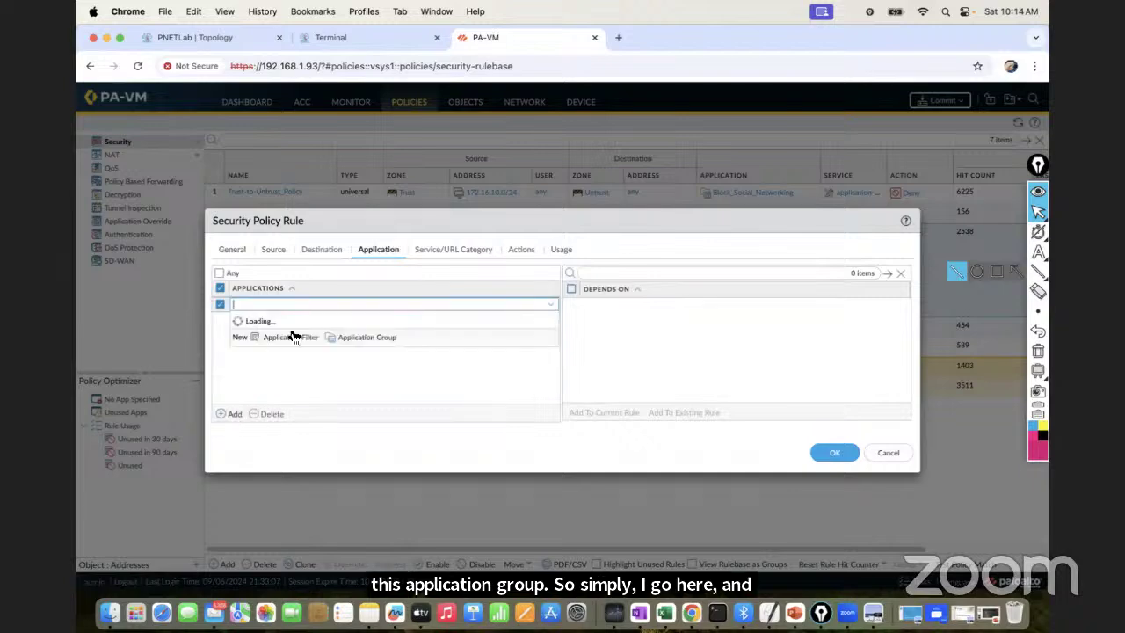
{"action": "type", "text": "block"}
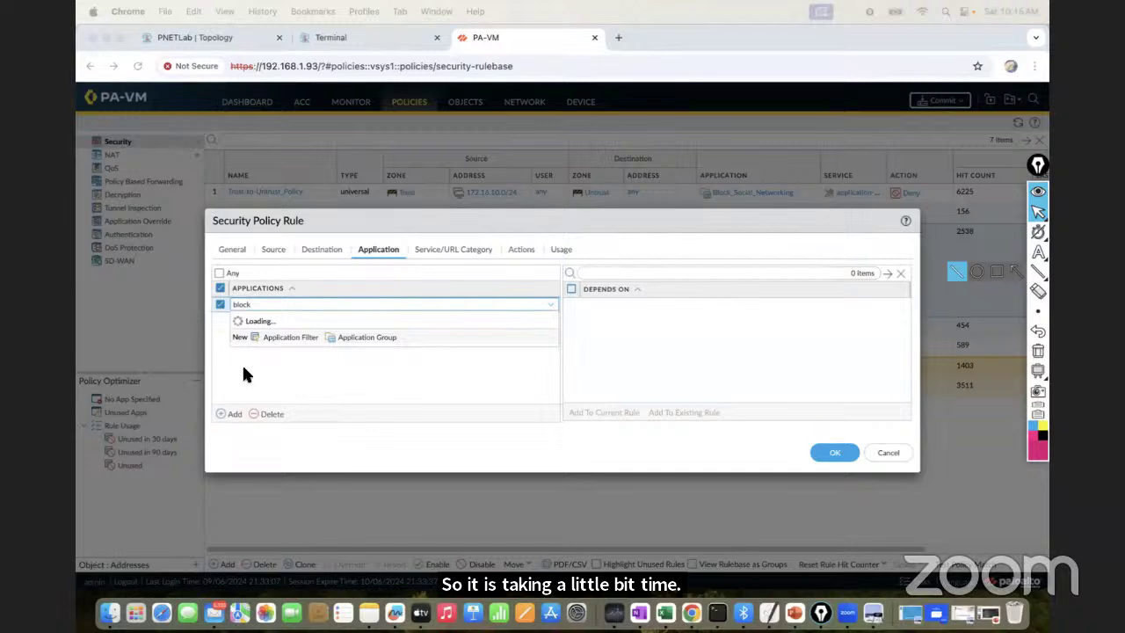
Discard the stalled application entry, retry it, then cancel the rule edits
{"action": "left_click", "coordinate": [282, 361]}
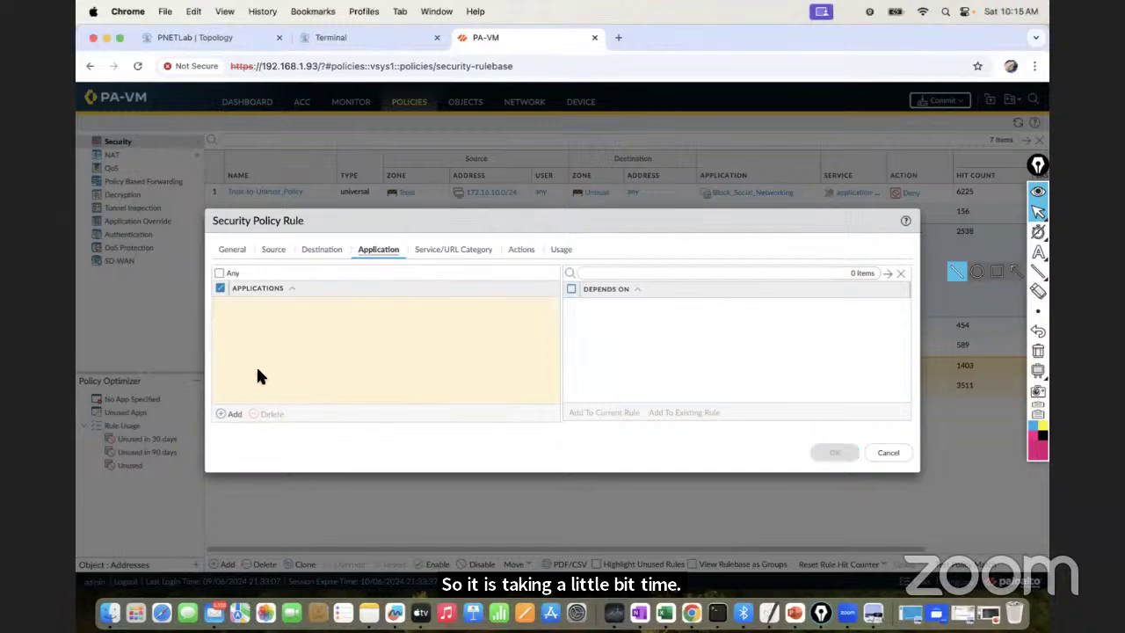
{"action": "left_click", "coordinate": [235, 414]}
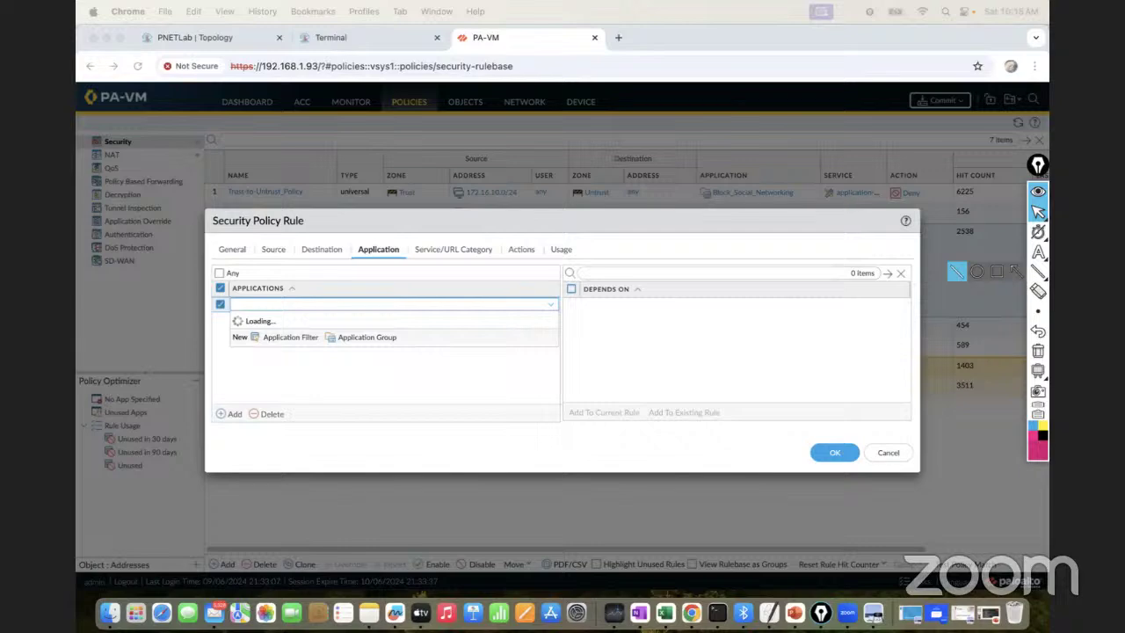
{"action": "left_click", "coordinate": [883, 454]}
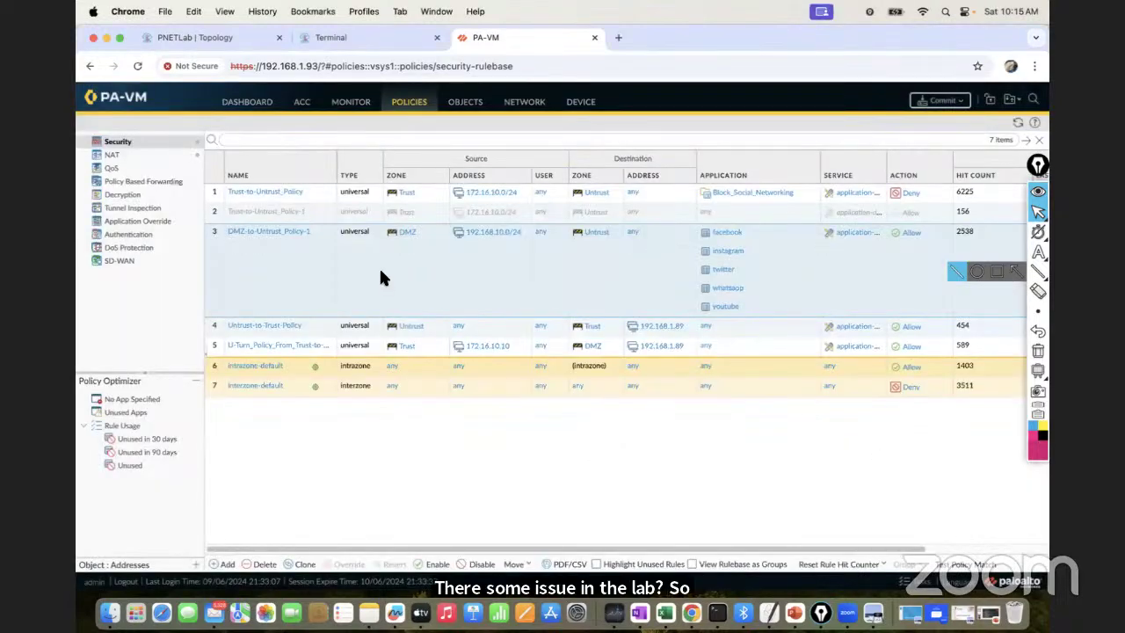
Reload the web UI, dismiss the error and Telemetry prompts, and reopen DMZ-to-Untrust_Policy-1
{"action": "left_click", "coordinate": [138, 67]}
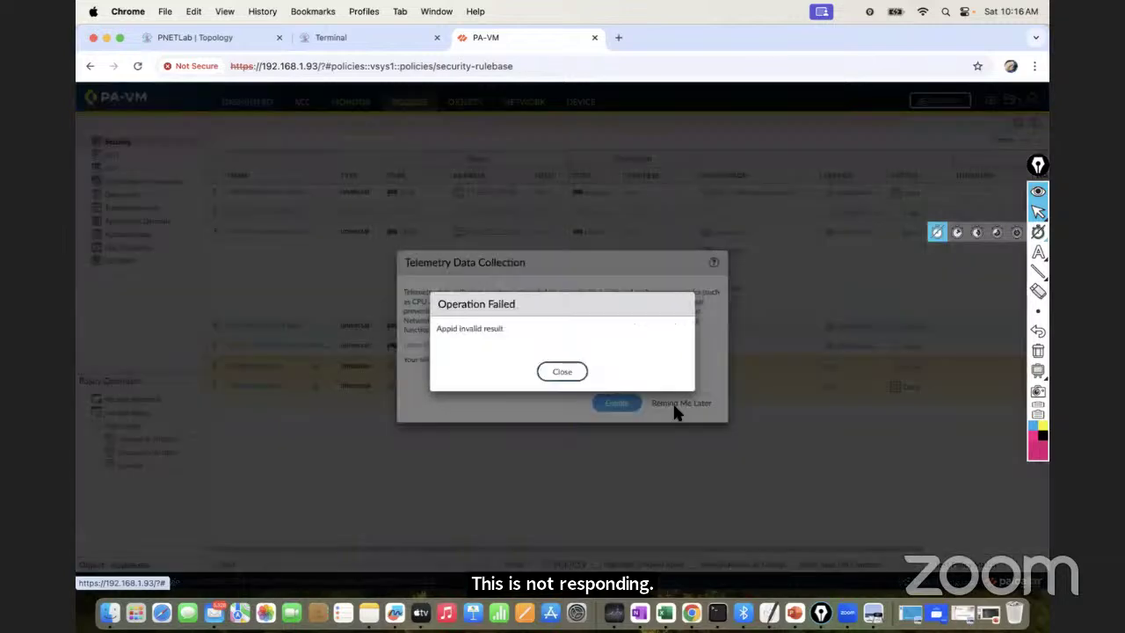
{"action": "left_click", "coordinate": [580, 376]}
{"action": "left_click", "coordinate": [680, 404]}
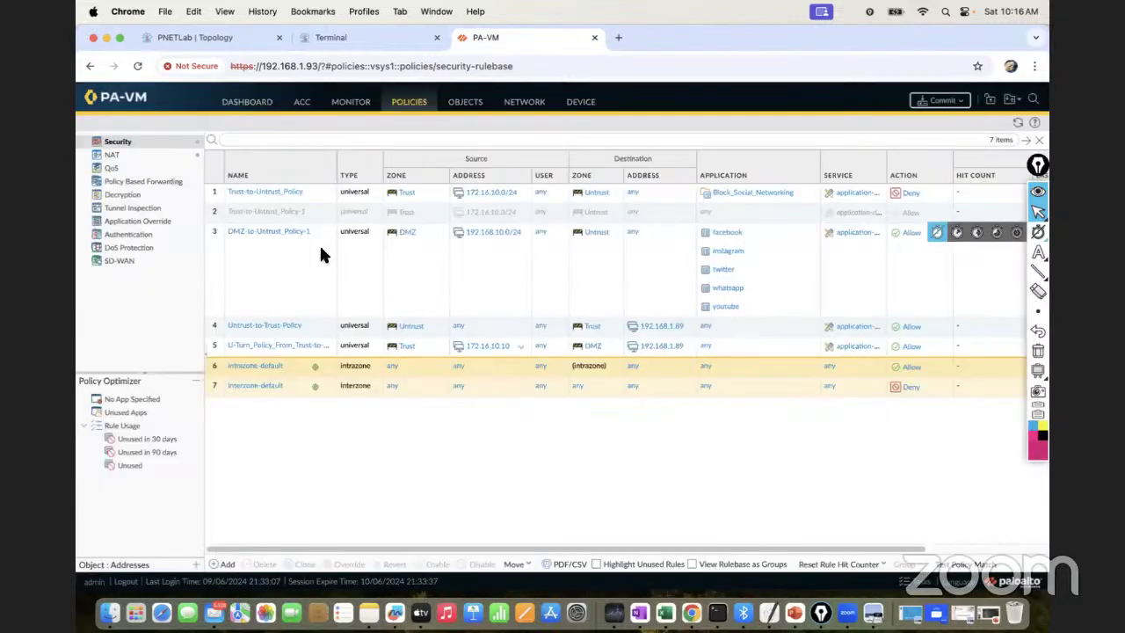
{"action": "left_click", "coordinate": [279, 233]}
Replace DMZ-to-Untrust_Policy-1's individual social apps with the Block_Social_Networking application group
{"action": "left_click", "coordinate": [379, 251]}
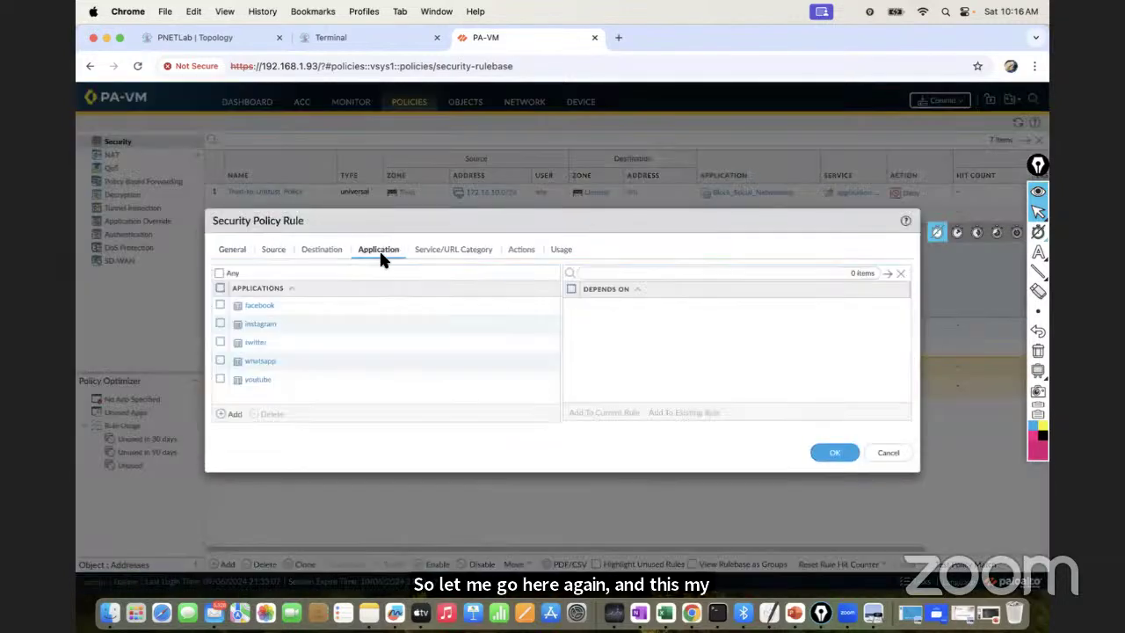
{"action": "left_click", "coordinate": [221, 305]}
{"action": "left_click", "coordinate": [275, 414]}
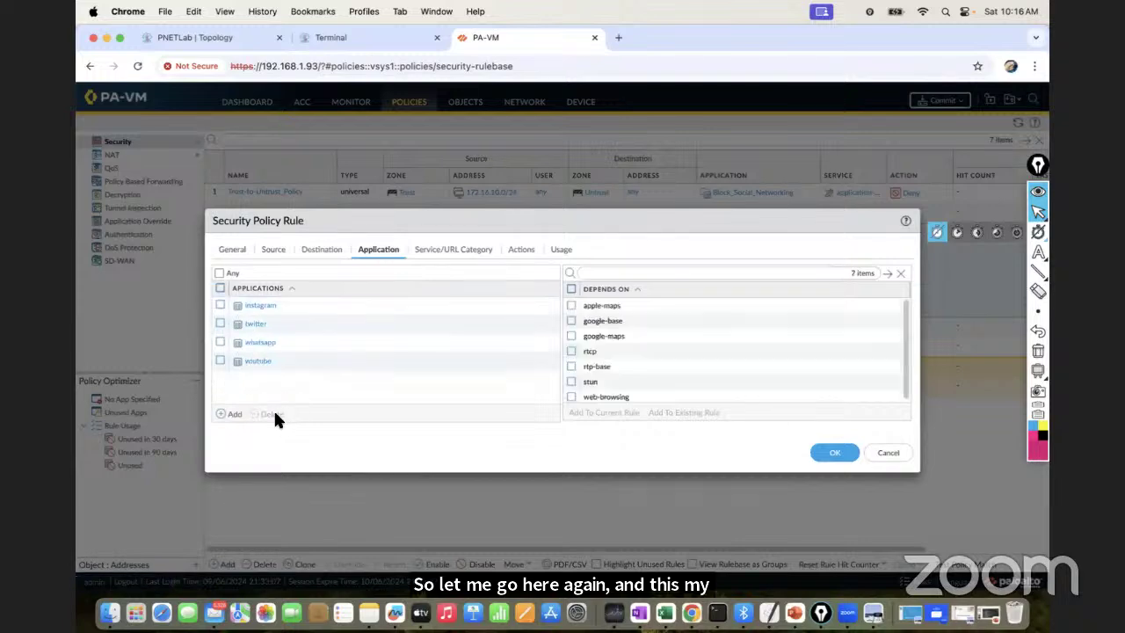
{"action": "left_click", "coordinate": [220, 289]}
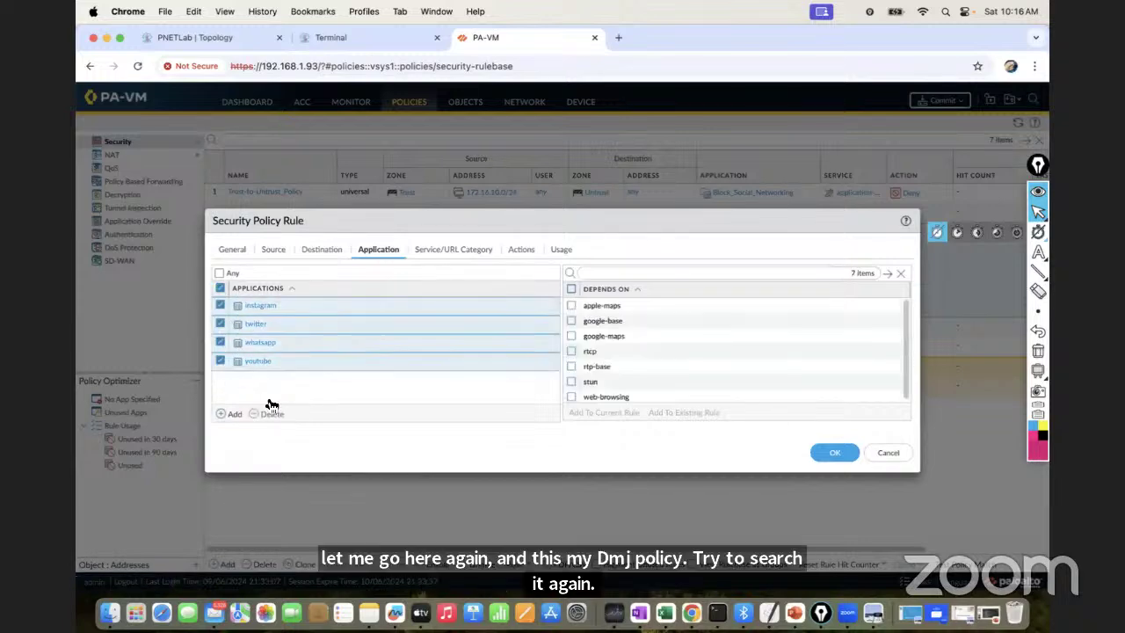
{"action": "left_click", "coordinate": [268, 413]}
{"action": "left_click", "coordinate": [235, 414]}
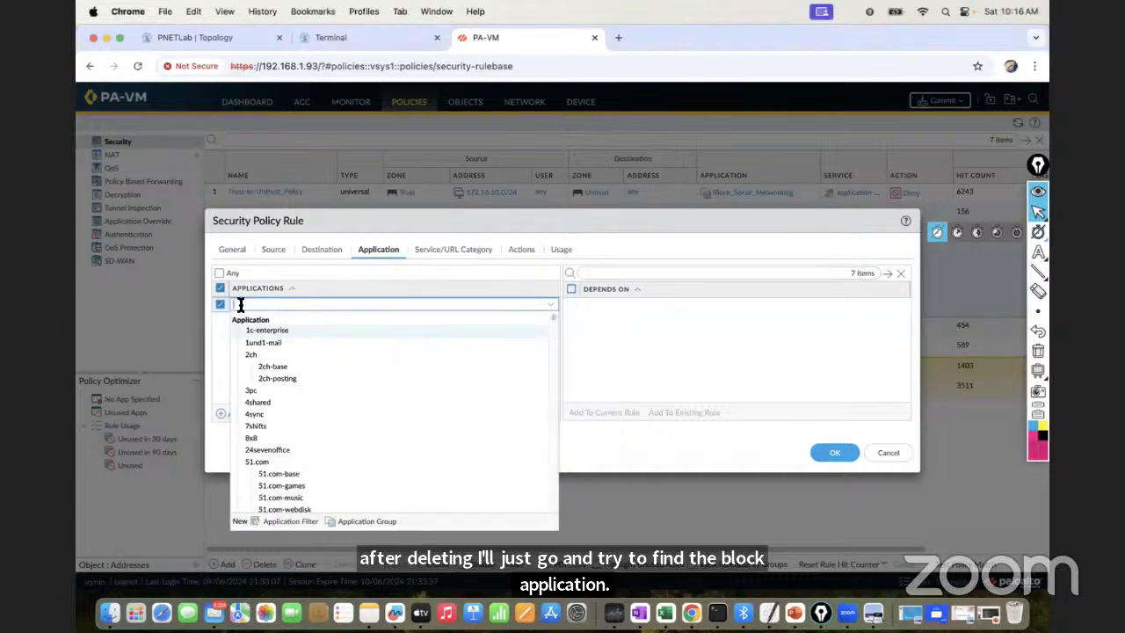
{"action": "type", "text": "block_Social_Networking"}
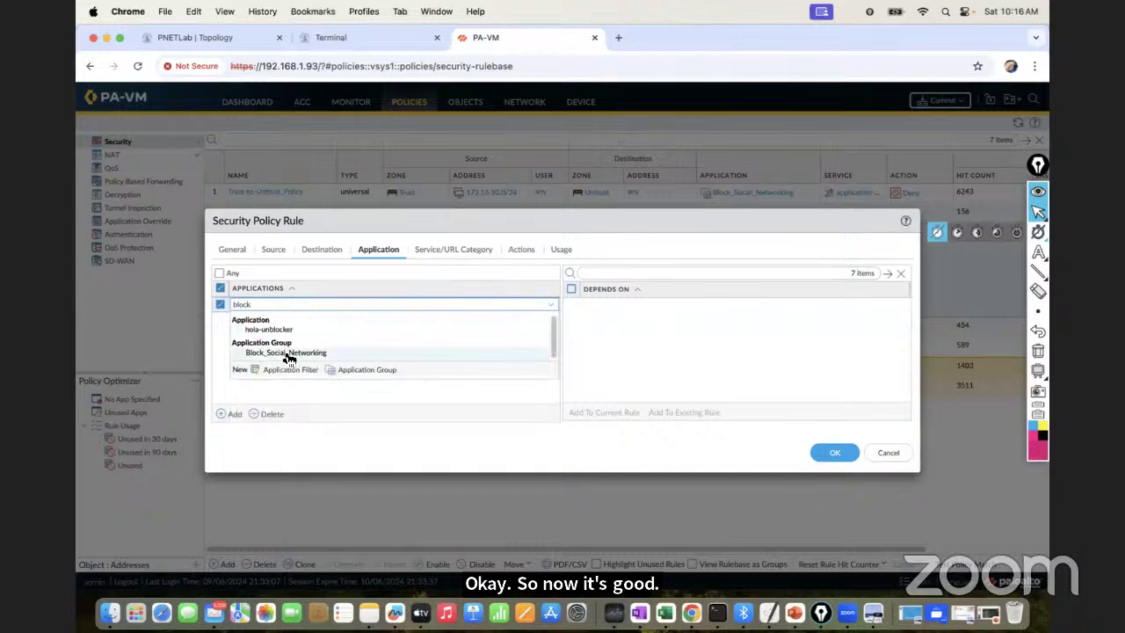
{"action": "left_click", "coordinate": [286, 354]}
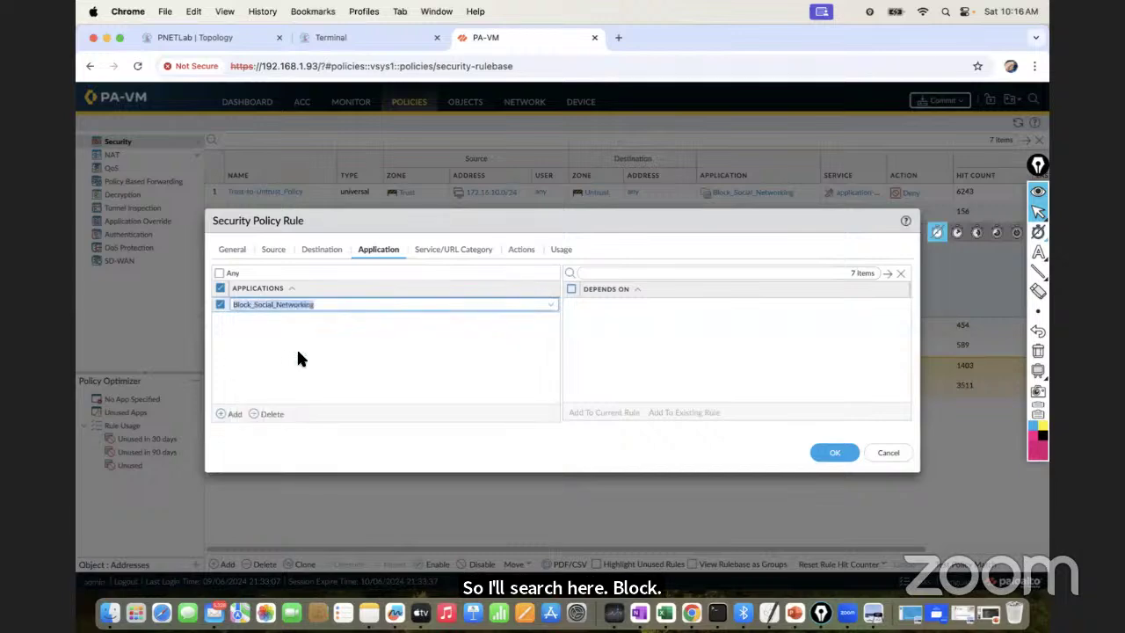
{"action": "left_click", "coordinate": [820, 454]}
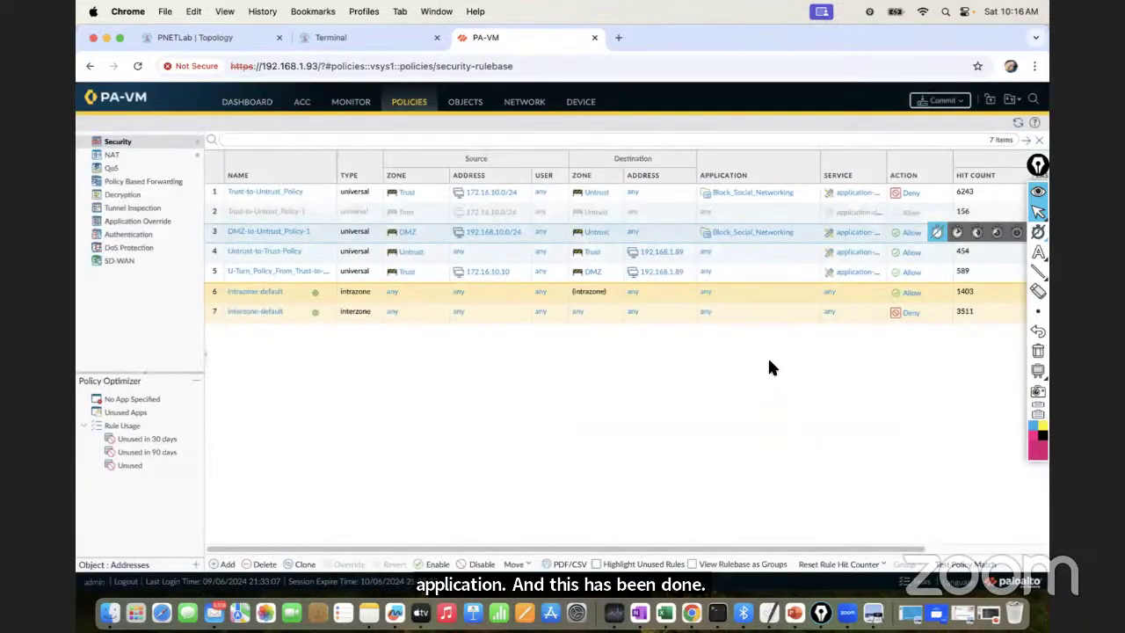
Set DMZ-to-Untrust_Policy-1's action to Deny and dismiss the Operation Failed notice
{"action": "left_click", "coordinate": [283, 236]}
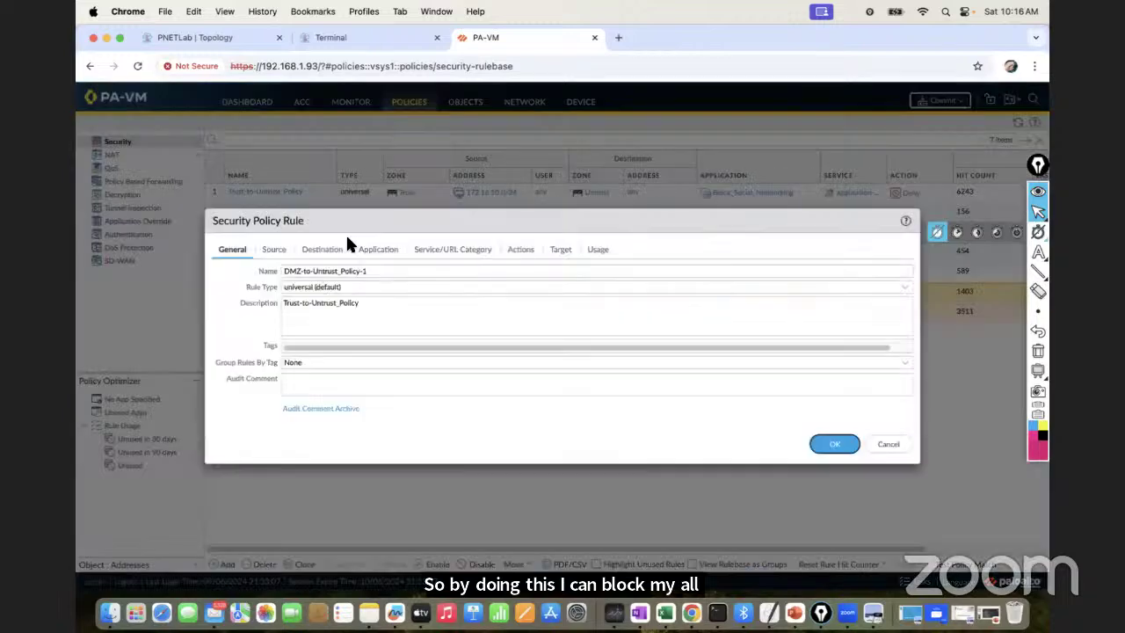
{"action": "left_click", "coordinate": [549, 369]}
{"action": "left_click", "coordinate": [520, 249]}
{"action": "left_click", "coordinate": [555, 370]}
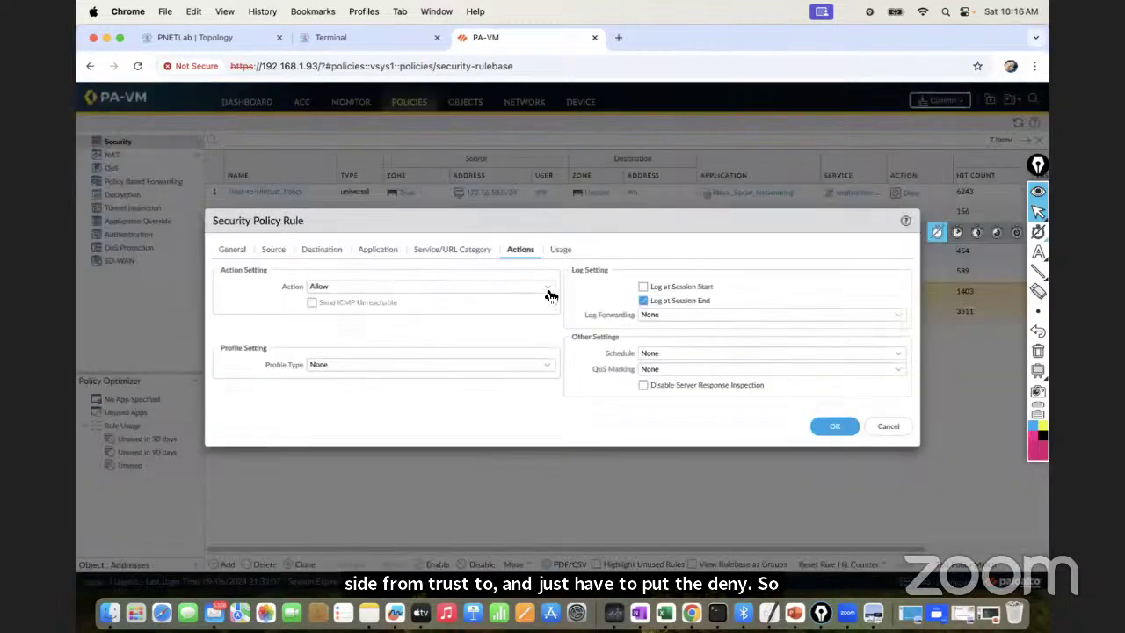
{"action": "left_click", "coordinate": [547, 288]}
{"action": "left_click", "coordinate": [358, 313]}
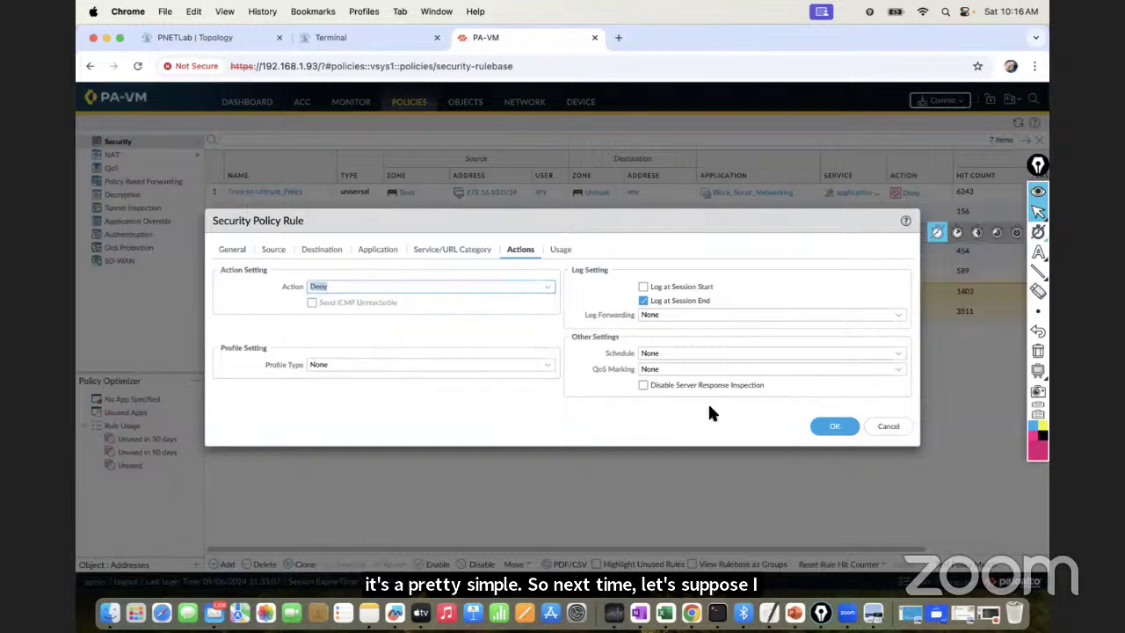
{"action": "left_click", "coordinate": [828, 425]}
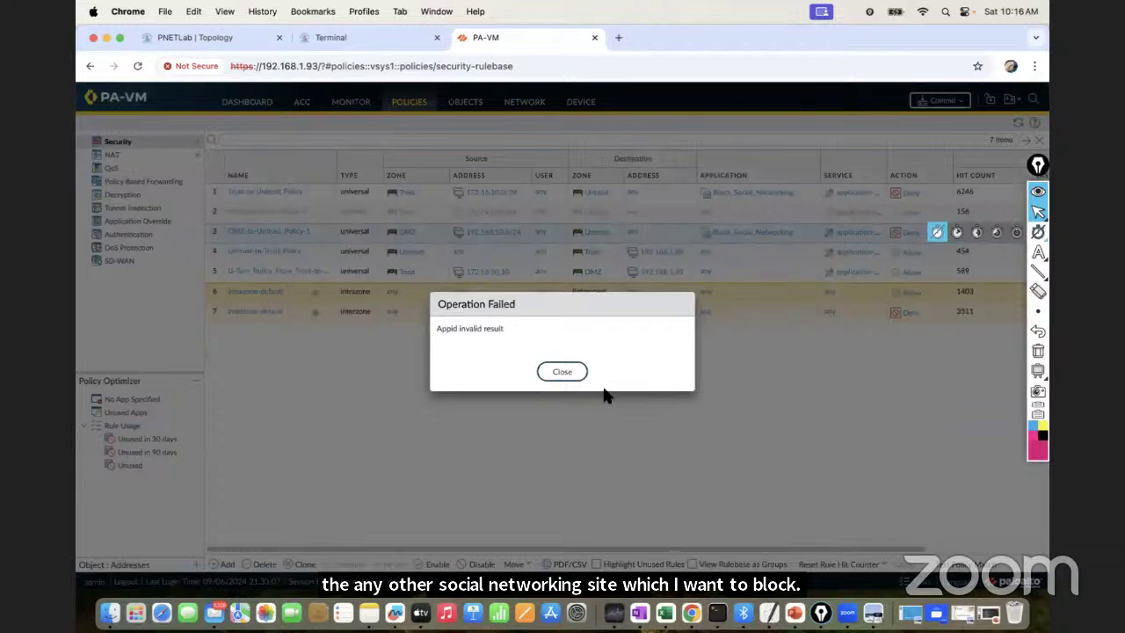
{"action": "left_click", "coordinate": [563, 372]}
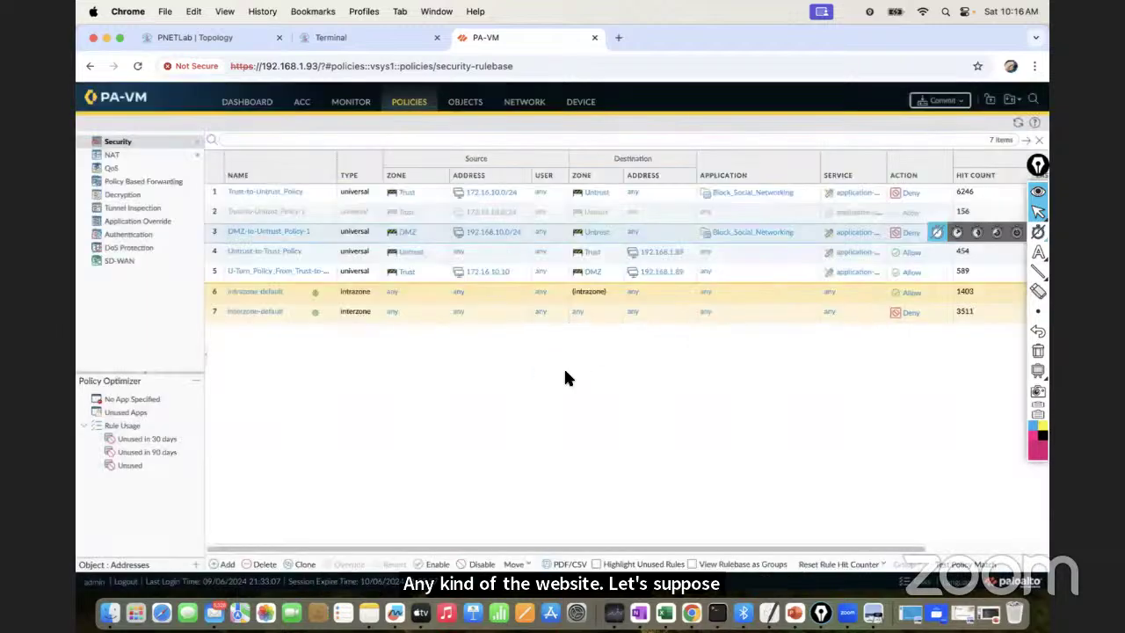
{"action": "left_click", "coordinate": [1037, 210]}
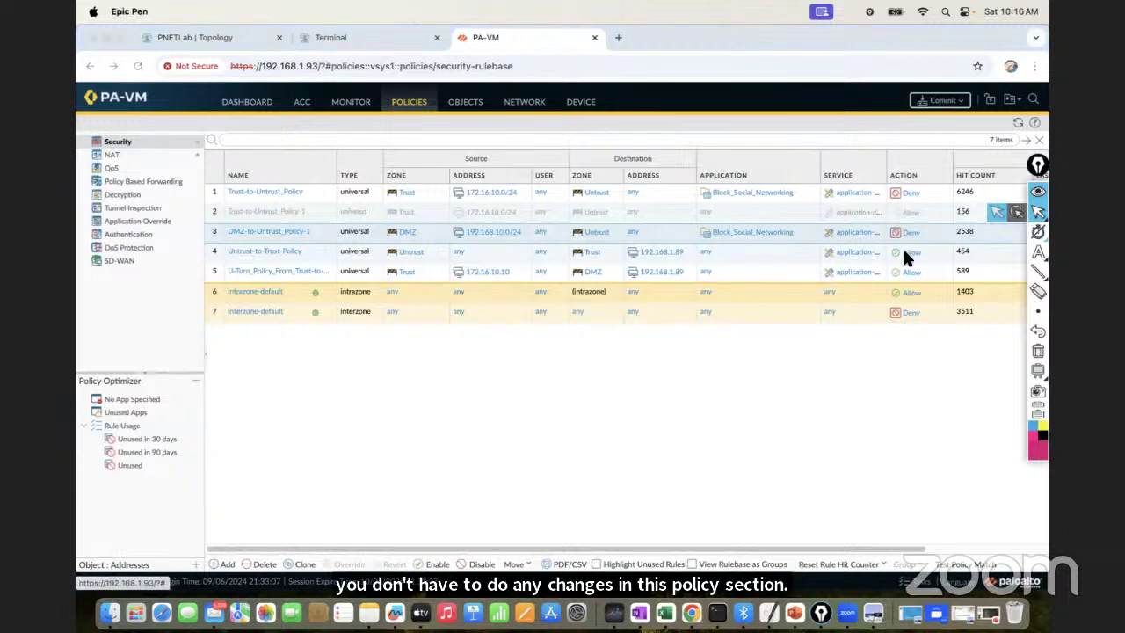
Add snapchat as the sixth member of the Block_Social_Networking application group and save it
{"action": "left_click", "coordinate": [467, 115]}
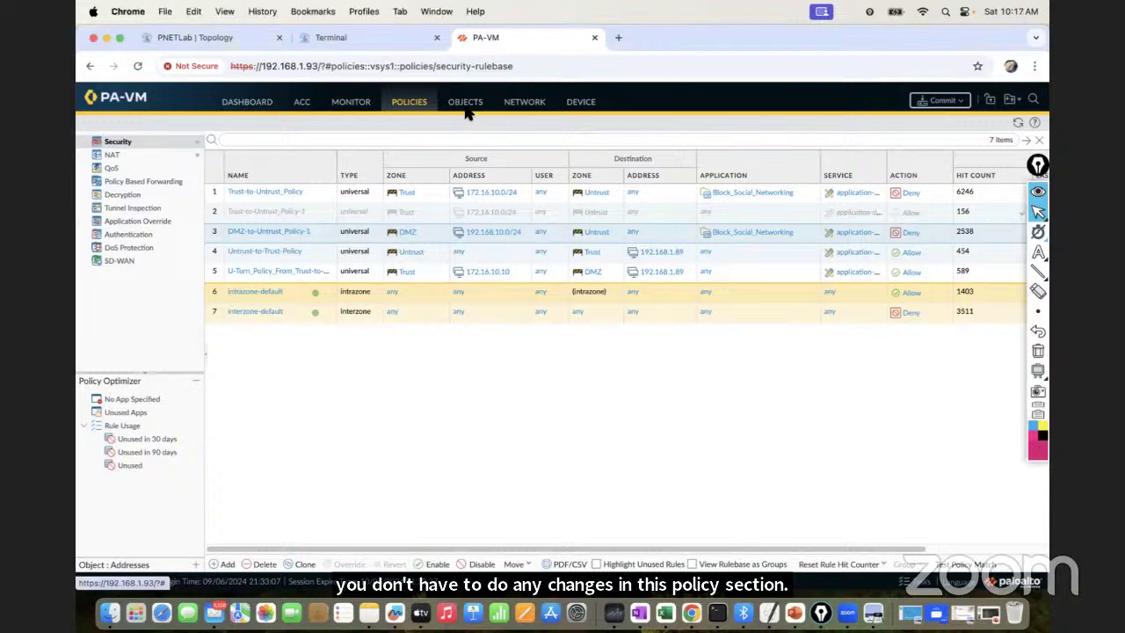
{"action": "left_click", "coordinate": [466, 107]}
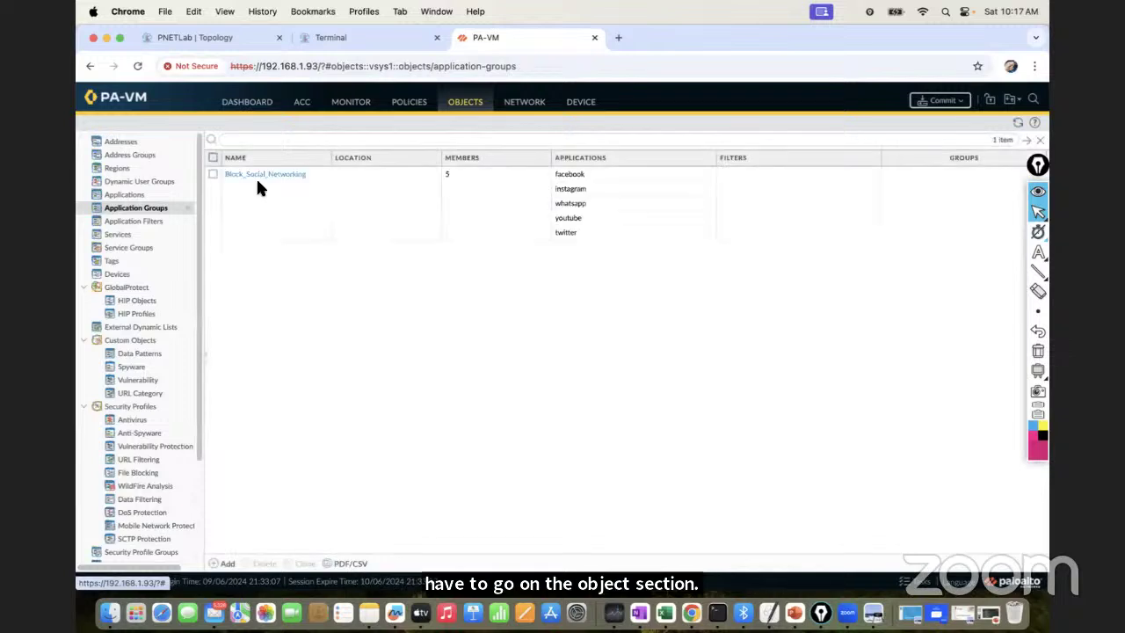
{"action": "left_click", "coordinate": [254, 175]}
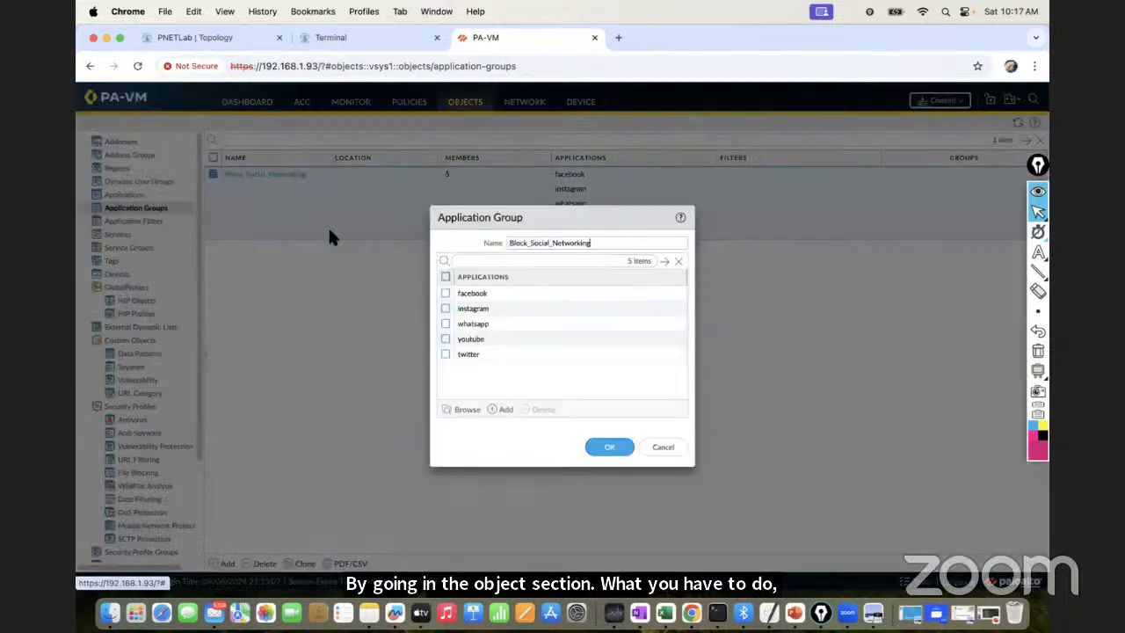
{"action": "left_click", "coordinate": [497, 410]}
{"action": "left_click", "coordinate": [490, 370]}
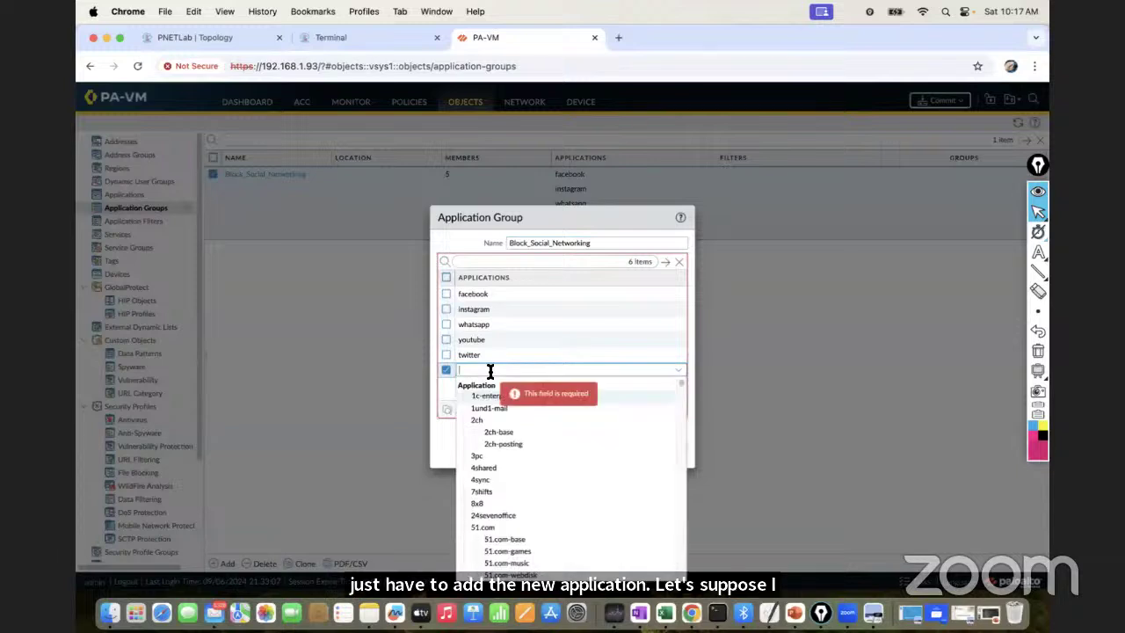
{"action": "type", "text": "s"}
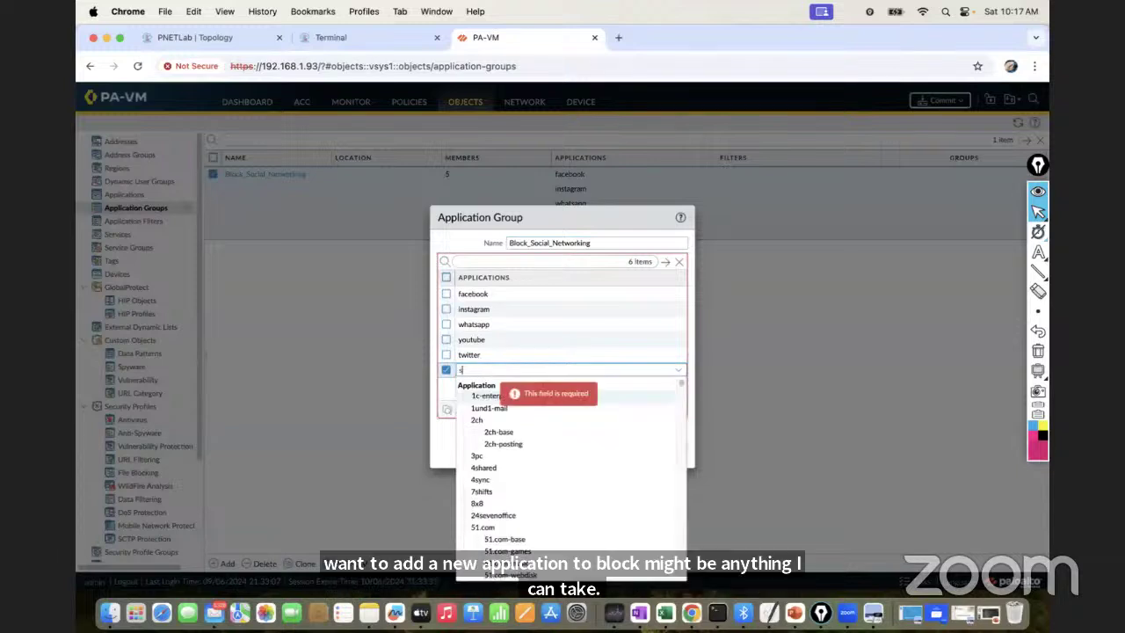
{"action": "type", "text": "napcha"}
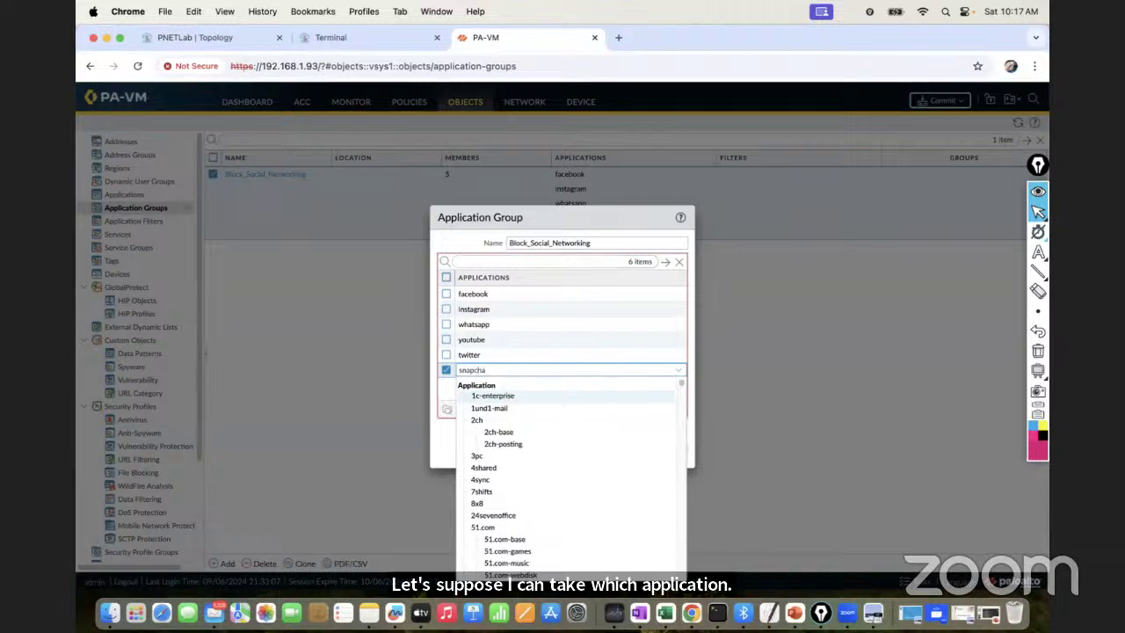
{"action": "left_click", "coordinate": [499, 397]}
{"action": "left_click", "coordinate": [483, 388]}
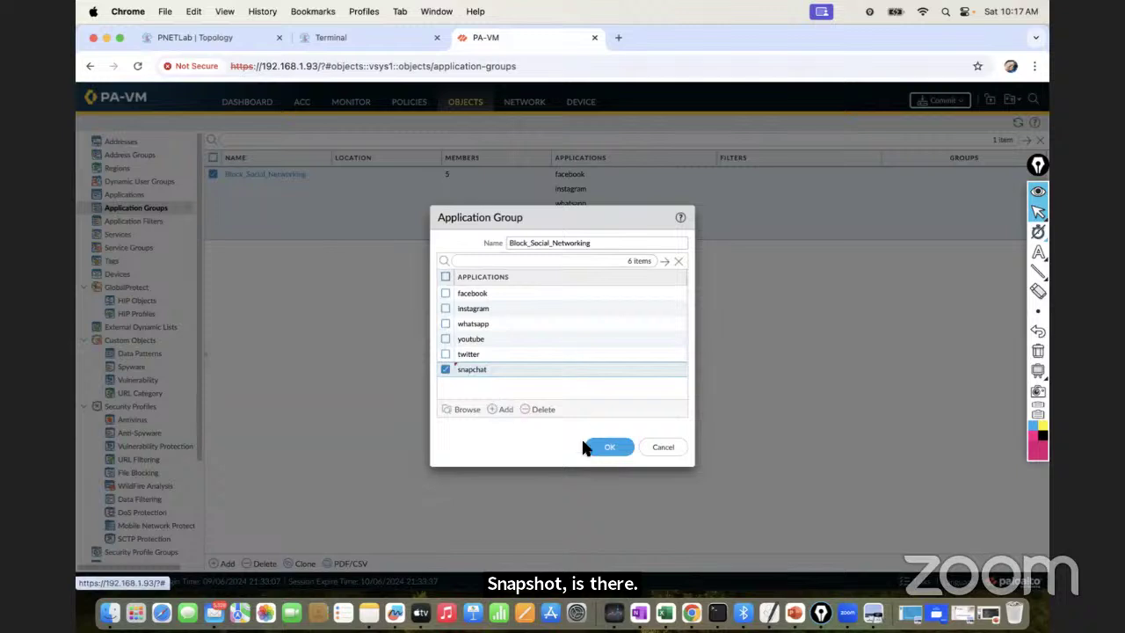
{"action": "left_click", "coordinate": [605, 449]}
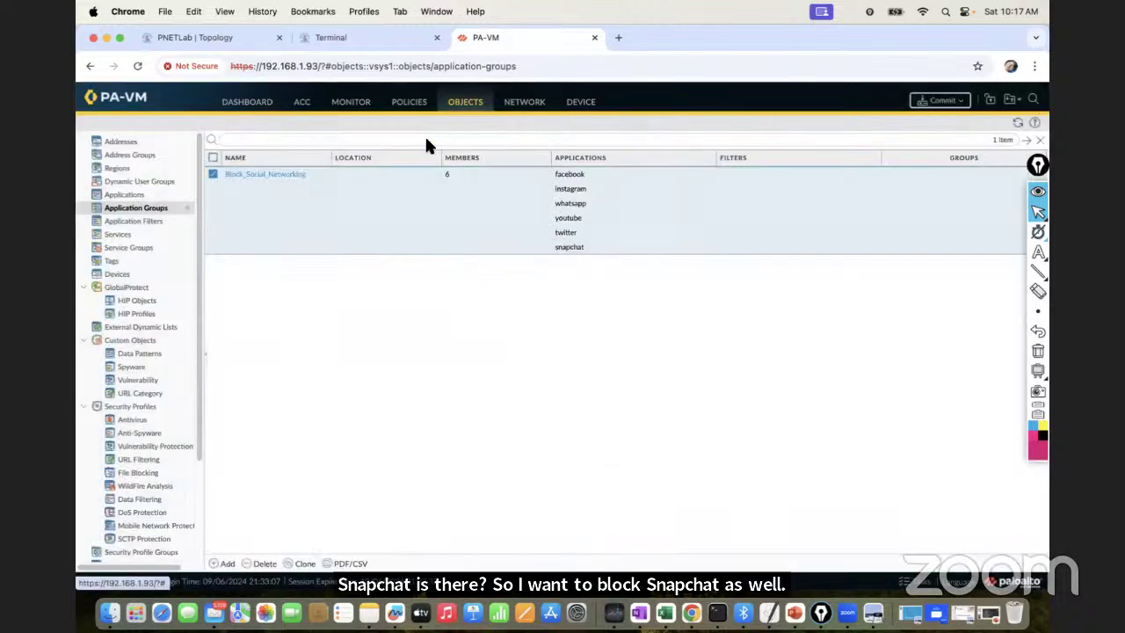
{"action": "left_click", "coordinate": [415, 110]}
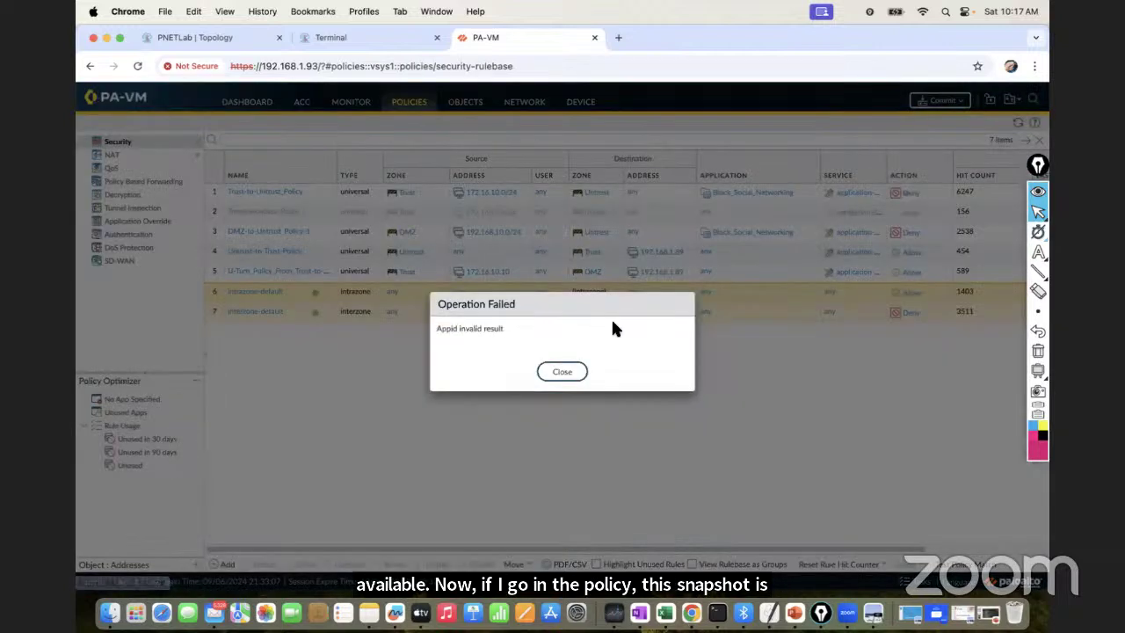
Dismiss the error, view the Block_Social_Networking group's members from the rule, then switch to the training slides
{"action": "left_click", "coordinate": [563, 372]}
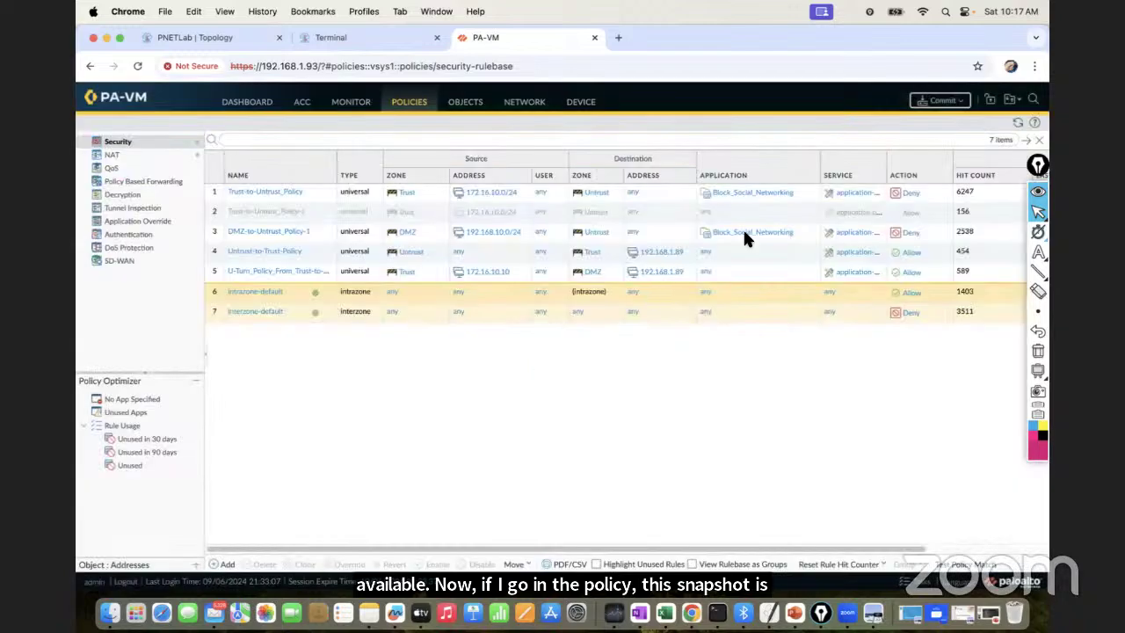
{"action": "right_click", "coordinate": [808, 193]}
{"action": "mouse_move", "coordinate": [830, 241]}
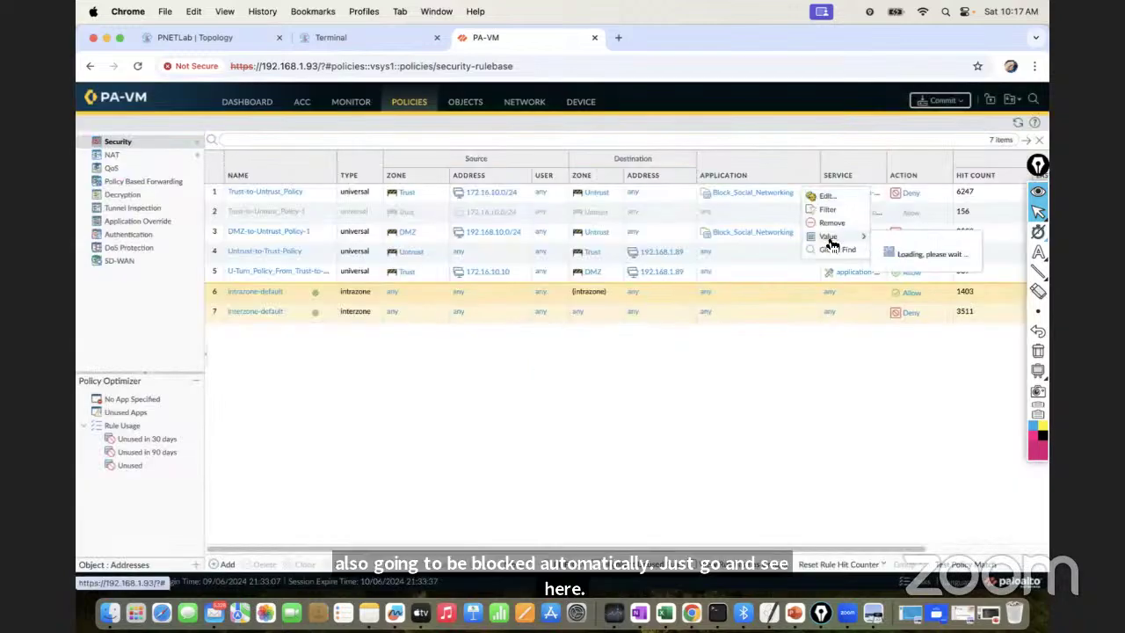
{"action": "mouse_move", "coordinate": [953, 329]}
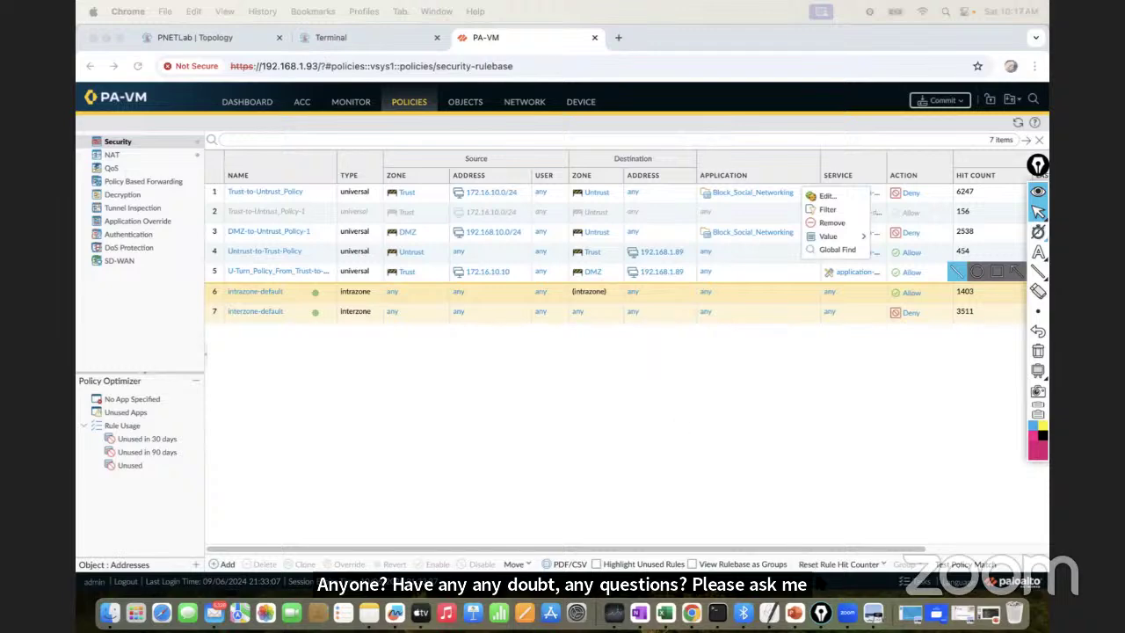
{"action": "left_click", "coordinate": [795, 613]}
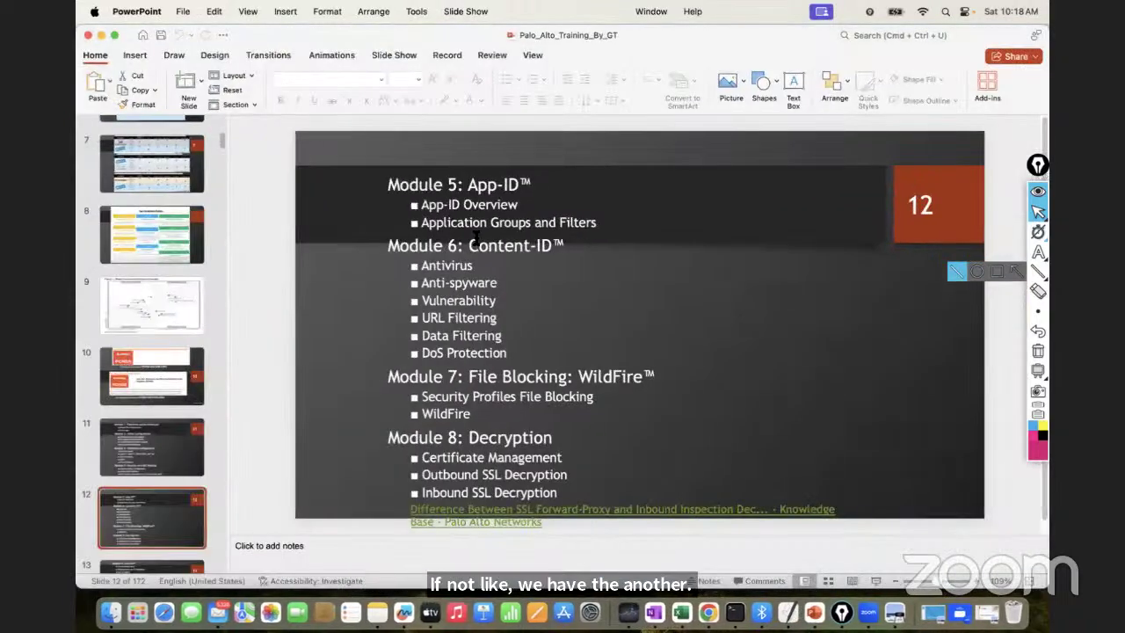
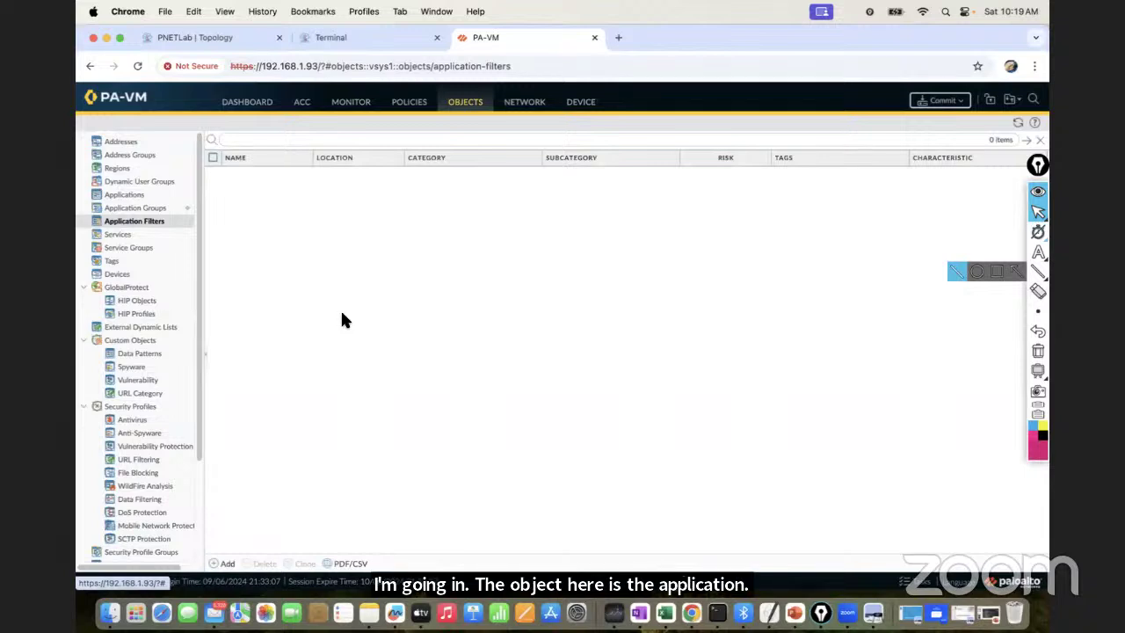
Glance at the lab topology in PNETLab, then start a new application filter on PA-VM
{"action": "left_click", "coordinate": [208, 38]}
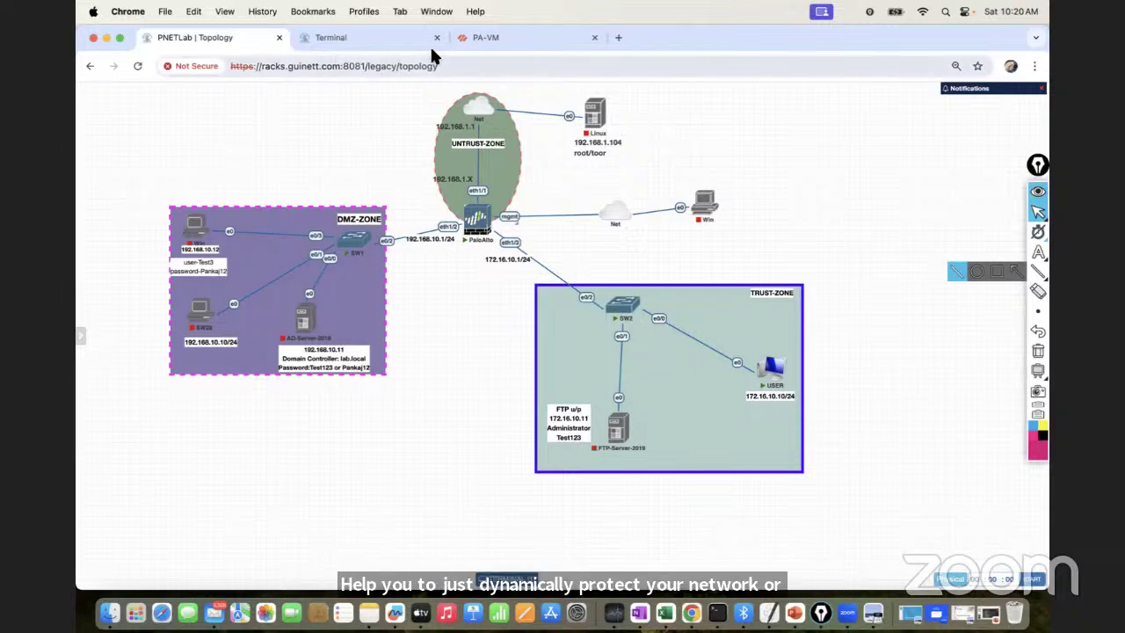
{"action": "left_click", "coordinate": [491, 38]}
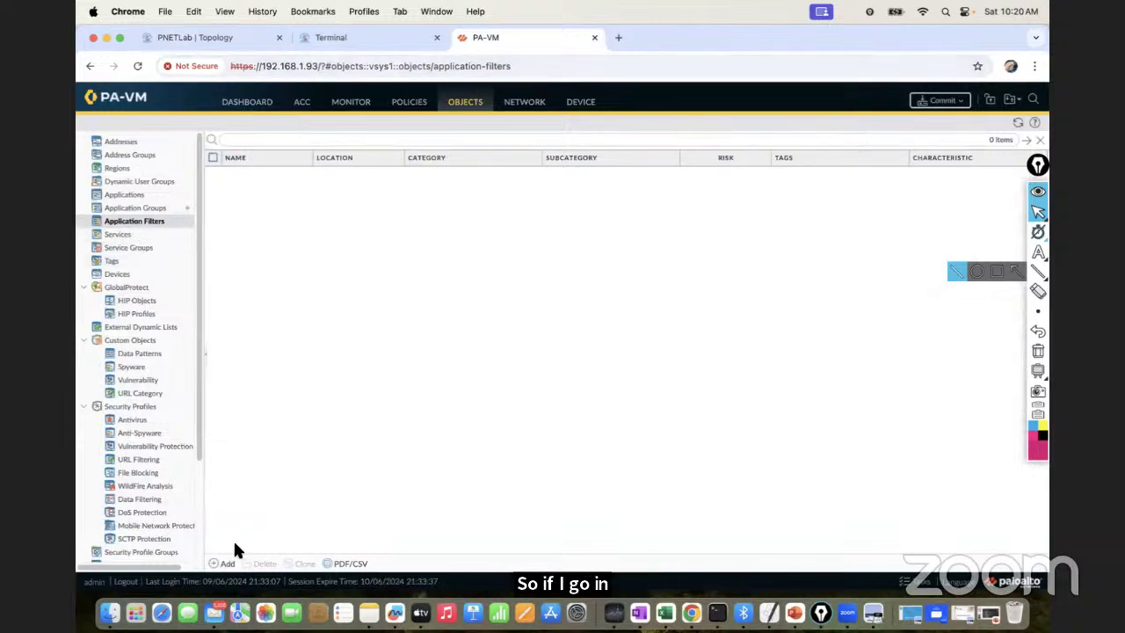
{"action": "left_click", "coordinate": [226, 563]}
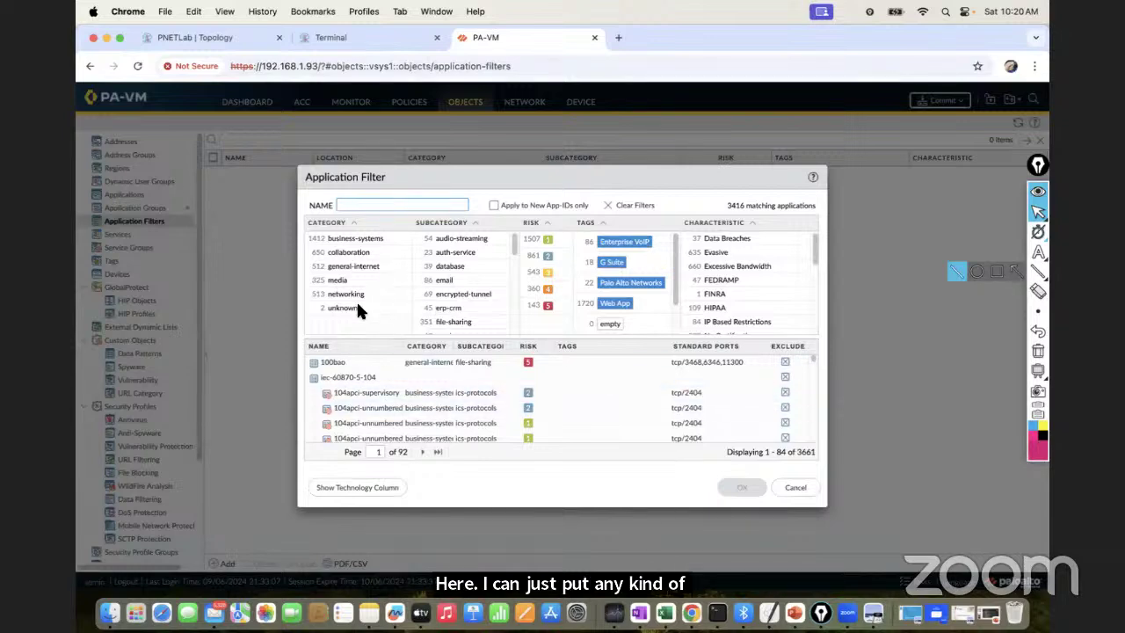
Choose media category and audio-streaming subcategory, then browse the 54 matching applications
{"action": "left_click", "coordinate": [338, 280]}
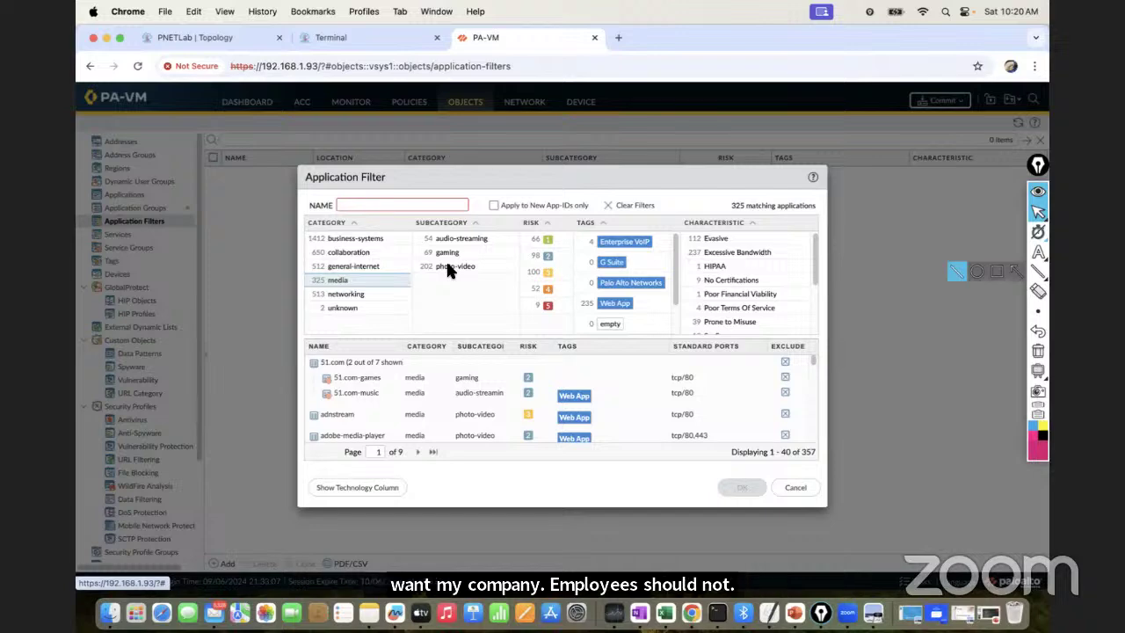
{"action": "left_click", "coordinate": [449, 236]}
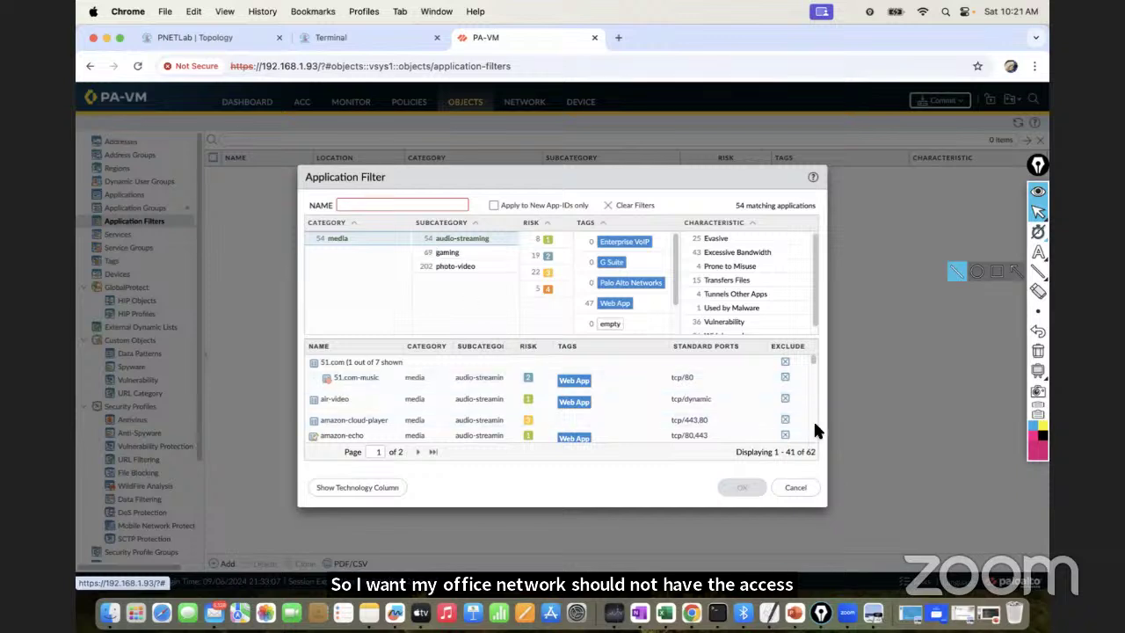
{"action": "scroll", "coordinate": [815, 426], "scroll_direction": "down", "scroll_amount": 5}
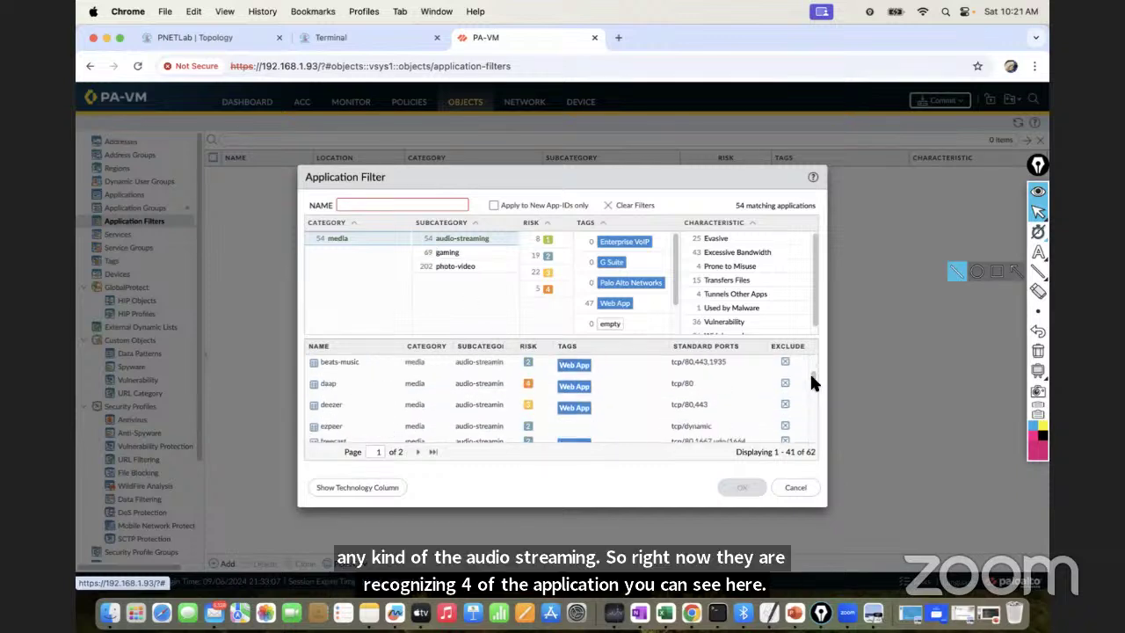
{"action": "scroll", "coordinate": [806, 369], "scroll_direction": "up", "scroll_amount": 2}
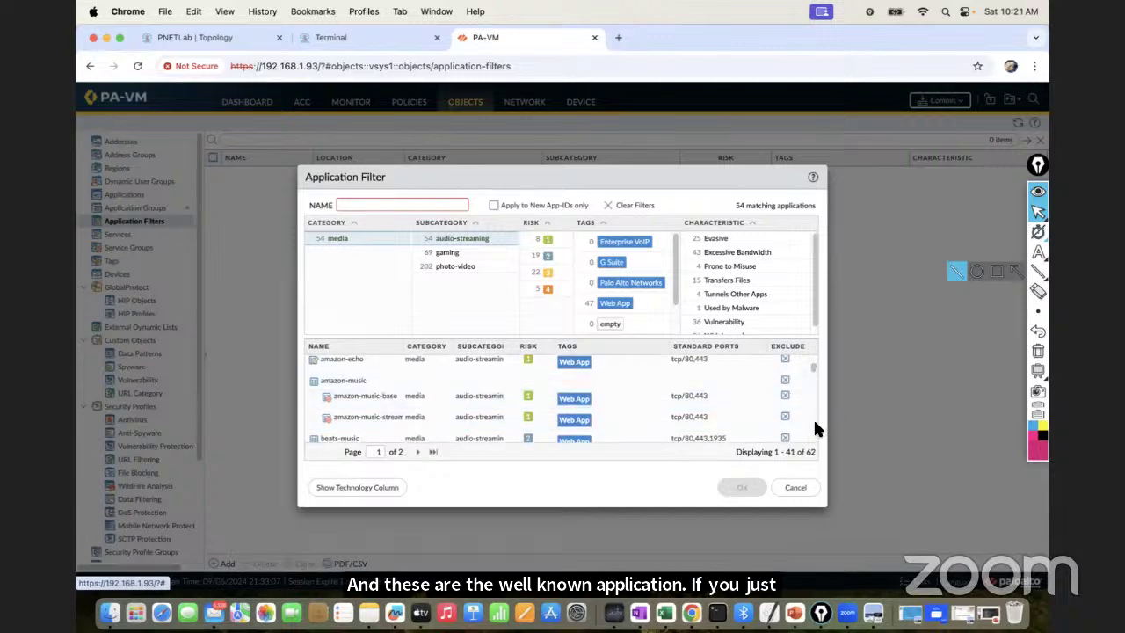
{"action": "scroll", "coordinate": [814, 428], "scroll_direction": "down", "scroll_amount": 5}
{"action": "scroll", "coordinate": [815, 430], "scroll_direction": "down", "scroll_amount": 5}
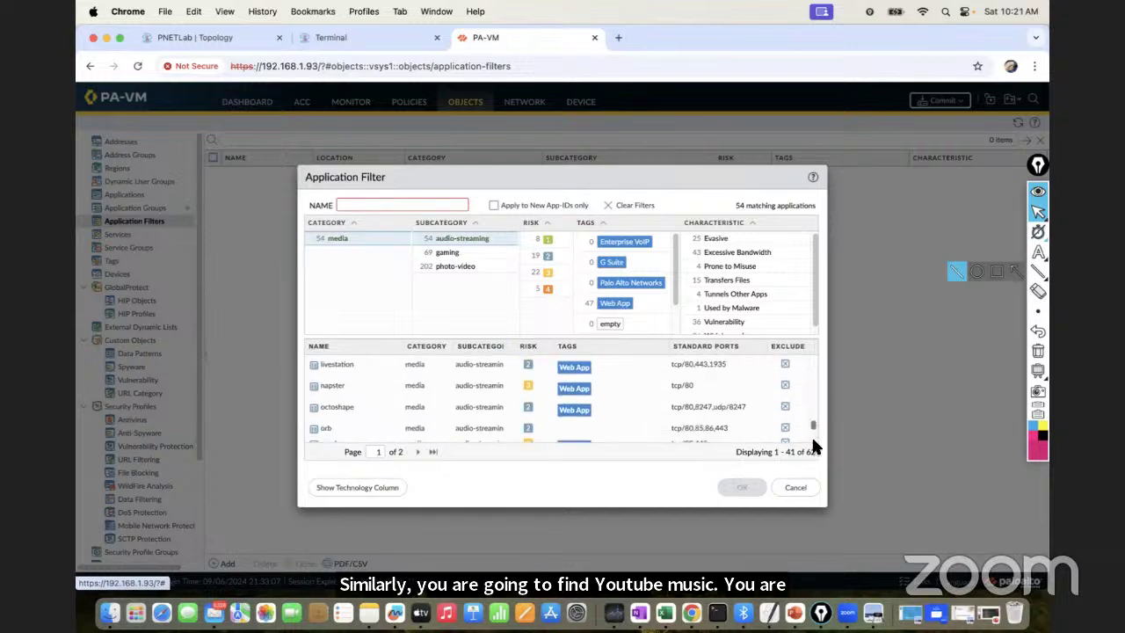
{"action": "scroll", "coordinate": [811, 429], "scroll_direction": "down", "scroll_amount": 3}
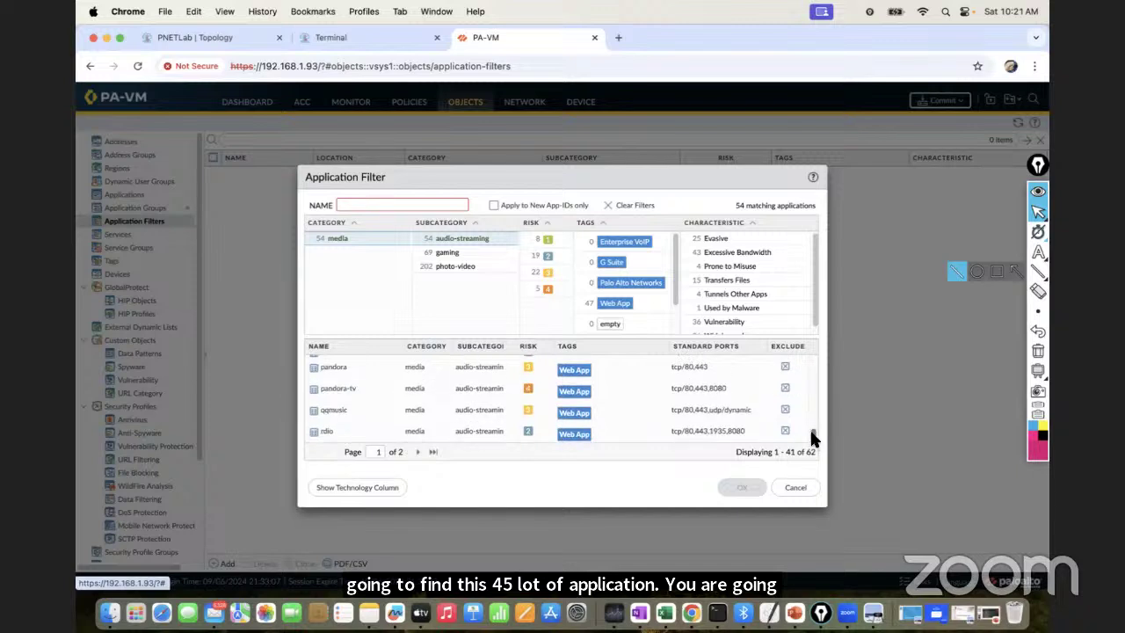
{"action": "left_click_drag", "start_coordinate": [814, 432], "coordinate": [813, 392]}
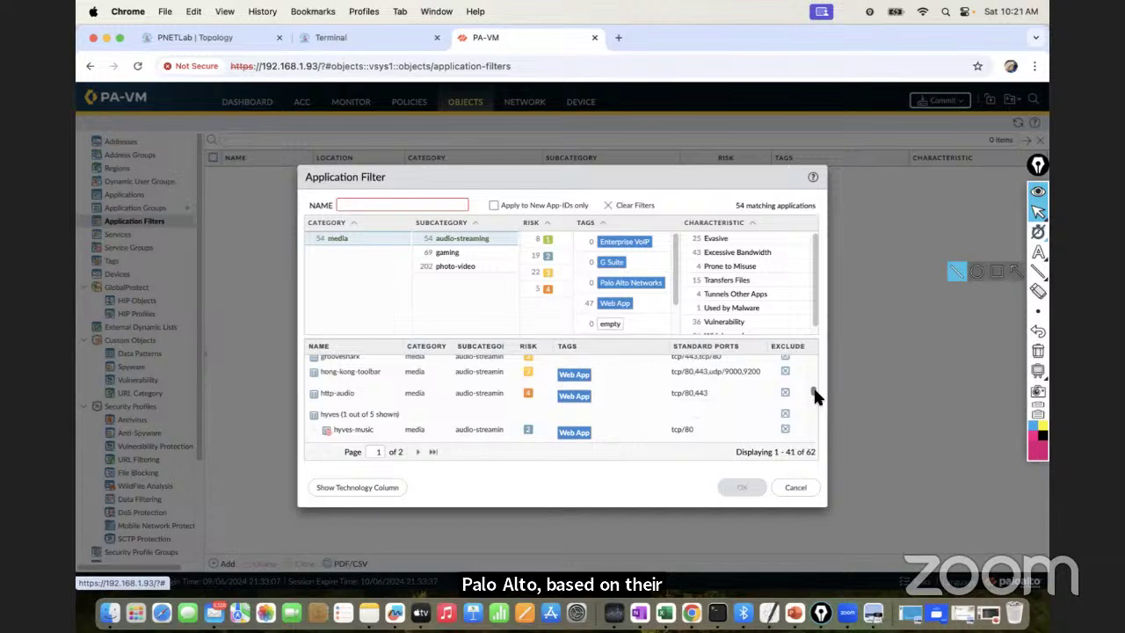
{"action": "left_click_drag", "start_coordinate": [813, 396], "coordinate": [814, 360]}
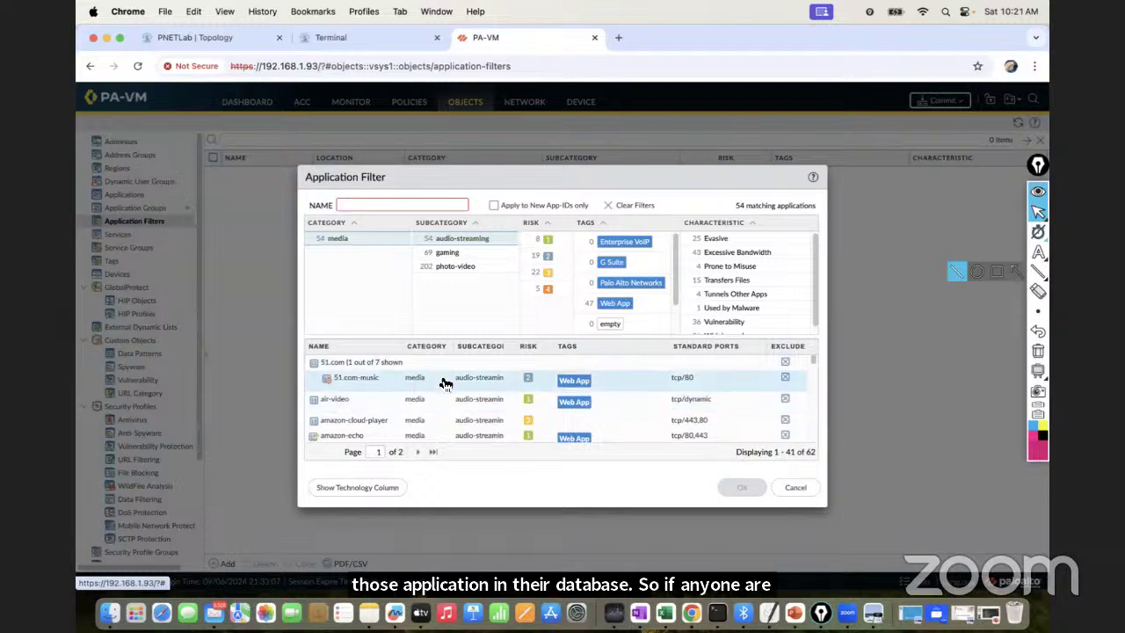
Name the filter Block_Music_From_Office, save it, and go to the Security policies
{"action": "left_click", "coordinate": [365, 205]}
{"action": "type", "text": "Blo"}
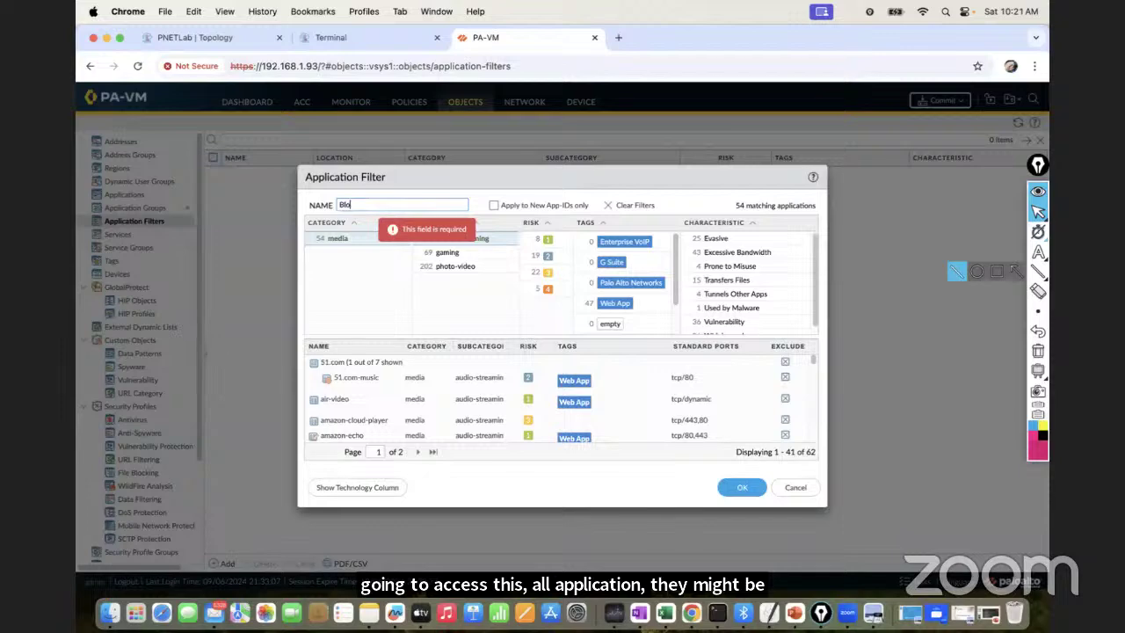
{"action": "type", "text": "ck_Music"}
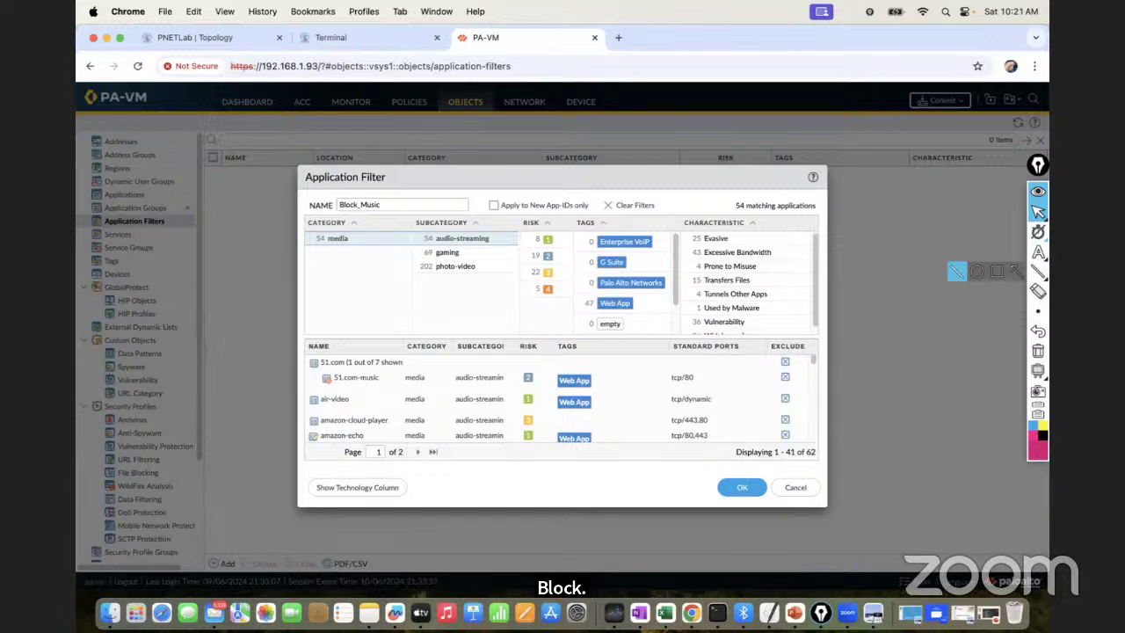
{"action": "type", "text": "_From"}
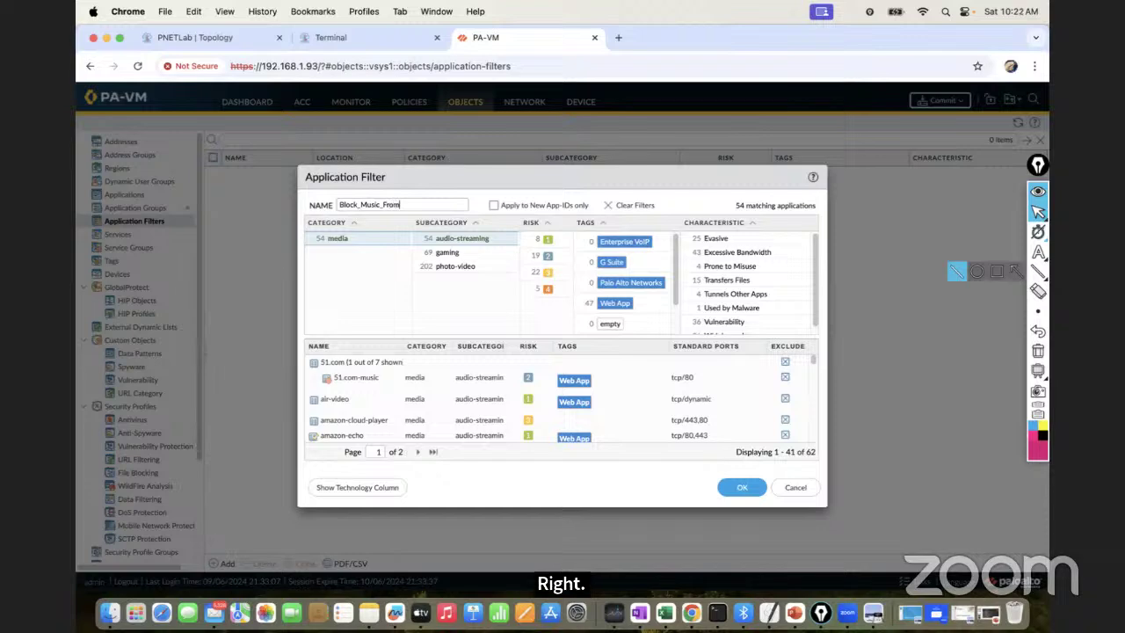
{"action": "type", "text": "_Office"}
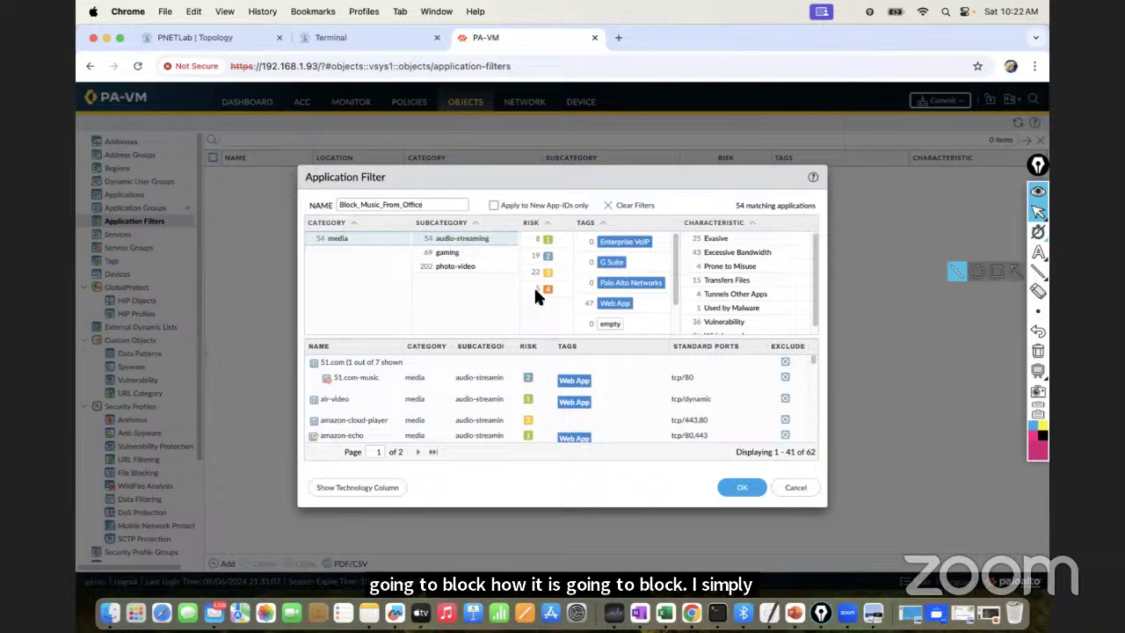
{"action": "left_click", "coordinate": [742, 494]}
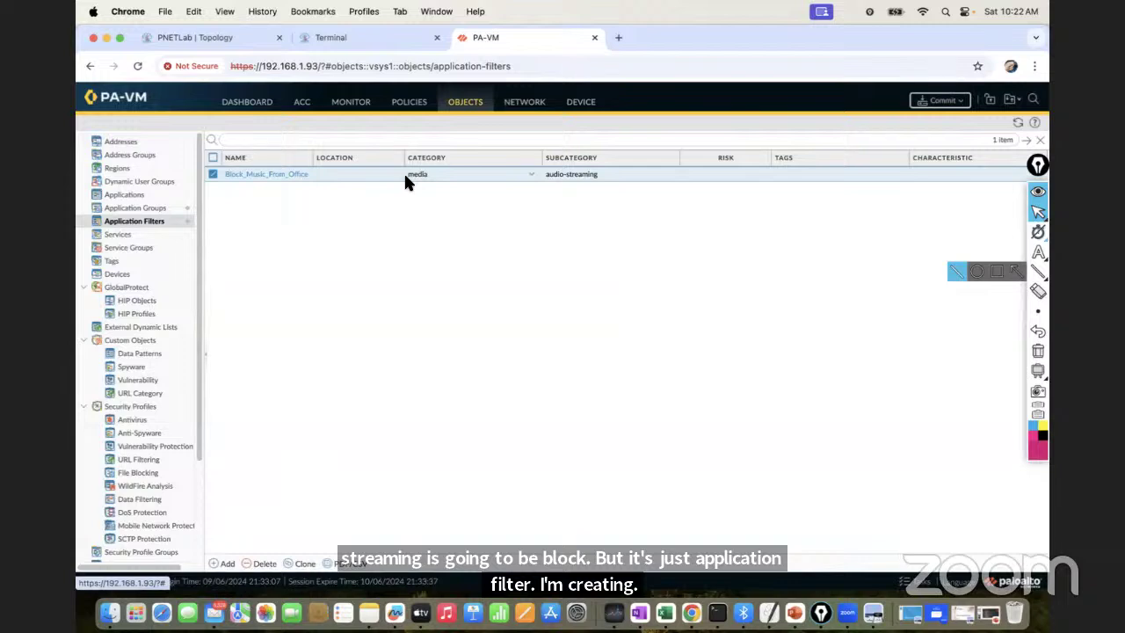
{"action": "left_click", "coordinate": [411, 105]}
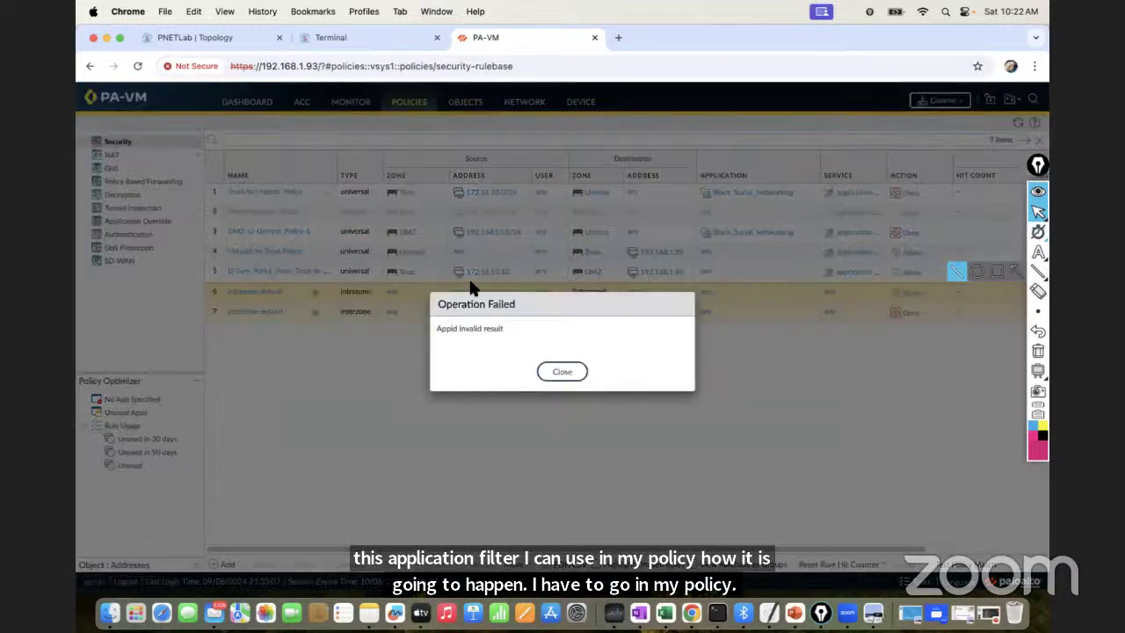
Close the Operation Failed error to see the 7-rule Security list
{"action": "left_click", "coordinate": [559, 374]}
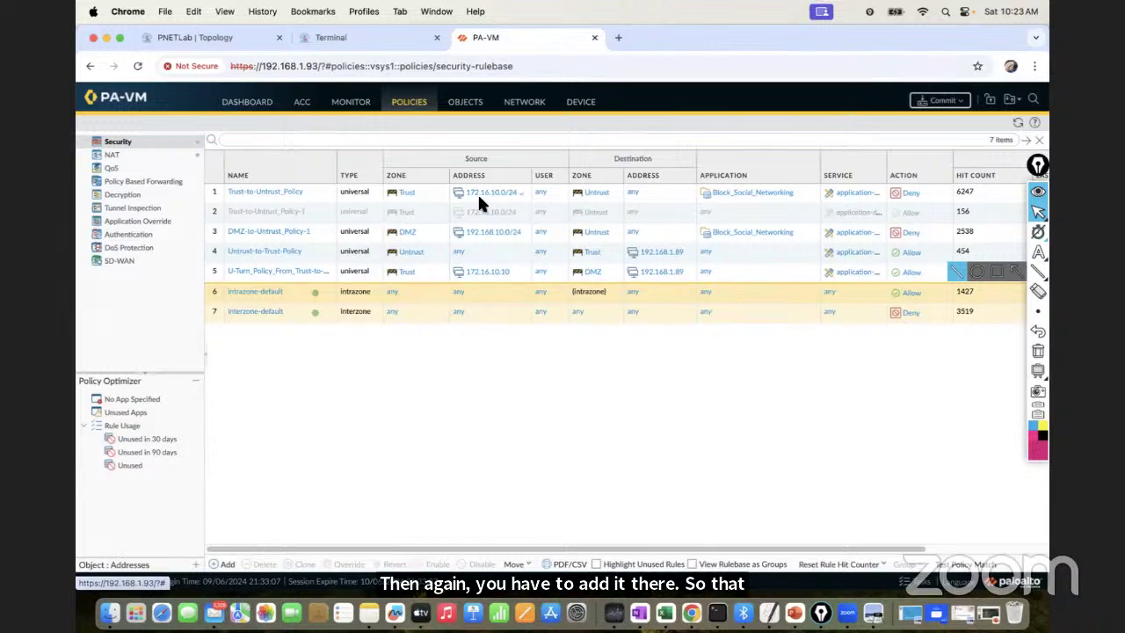
Add Block_Music_From_Office to Trust-to-Untrust_Policy's applications, save the rule, and dismiss the error
{"action": "left_click", "coordinate": [289, 193]}
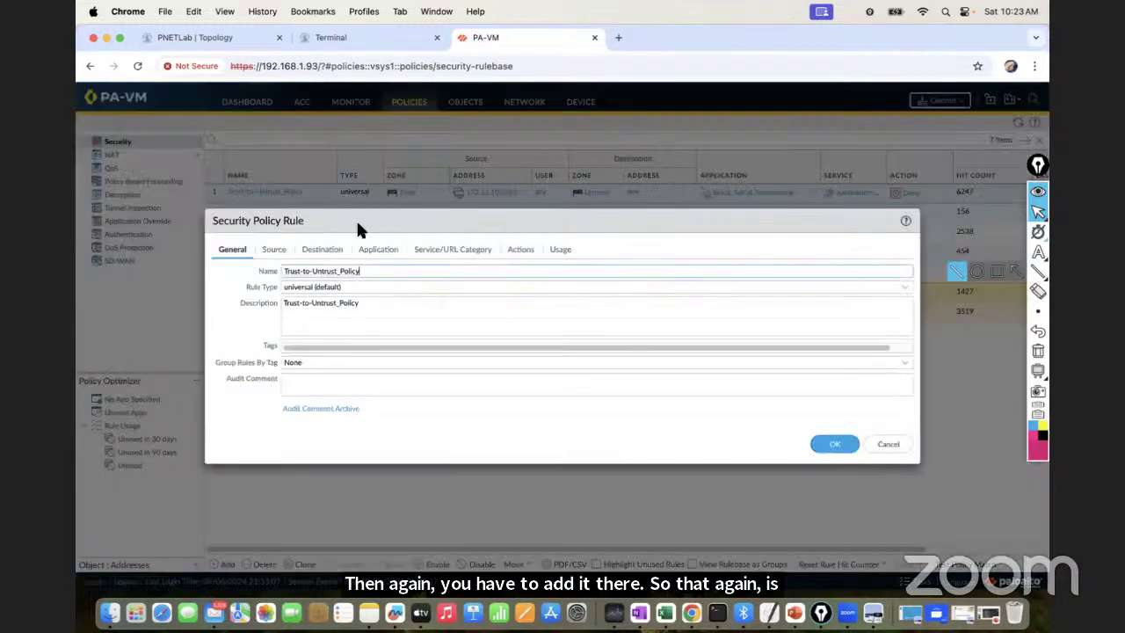
{"action": "left_click", "coordinate": [388, 250]}
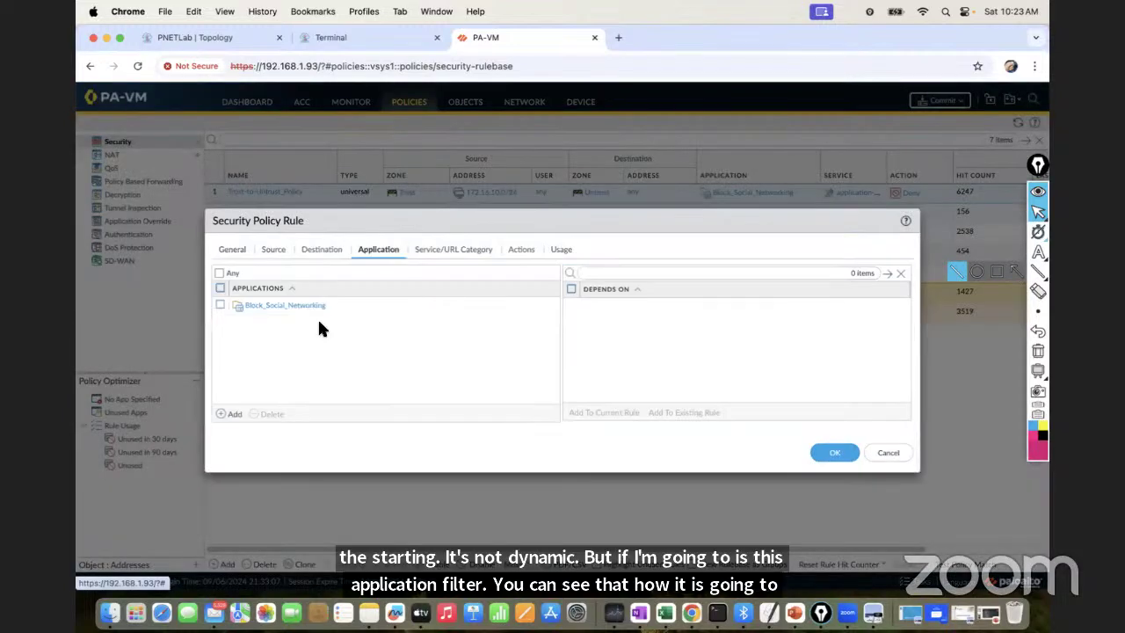
{"action": "left_click", "coordinate": [234, 414]}
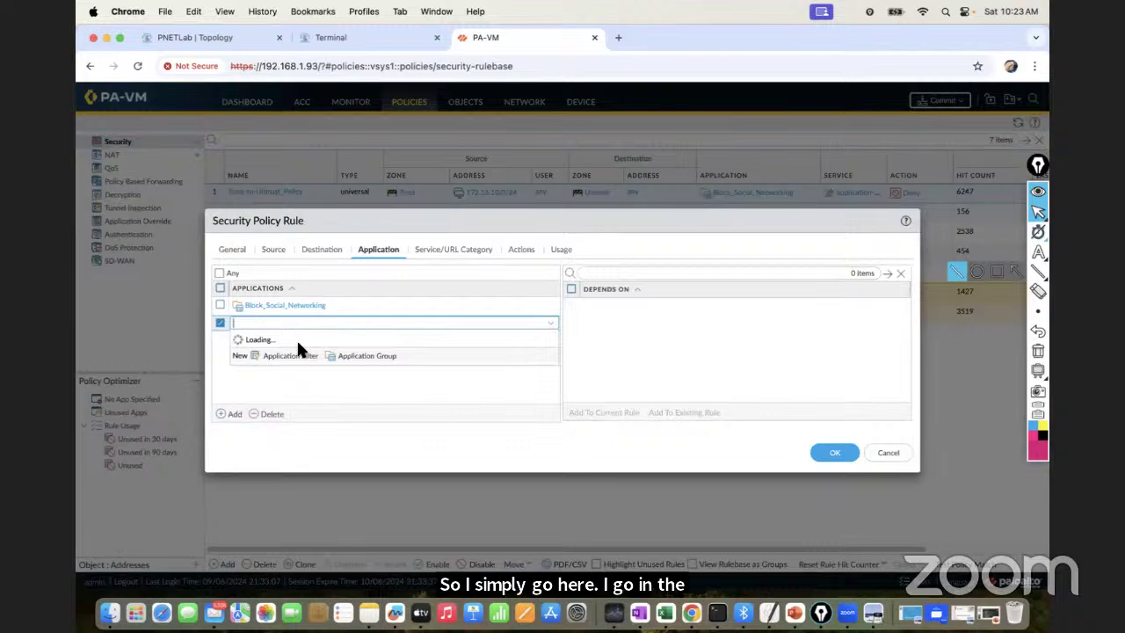
{"action": "type", "text": "bloc"}
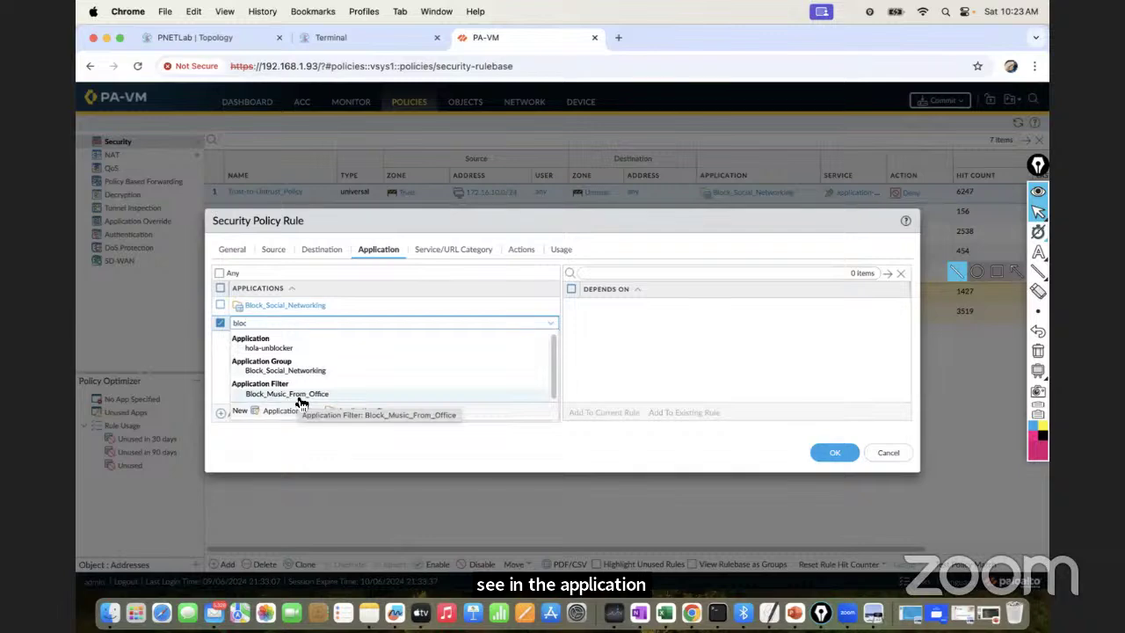
{"action": "left_click", "coordinate": [298, 394]}
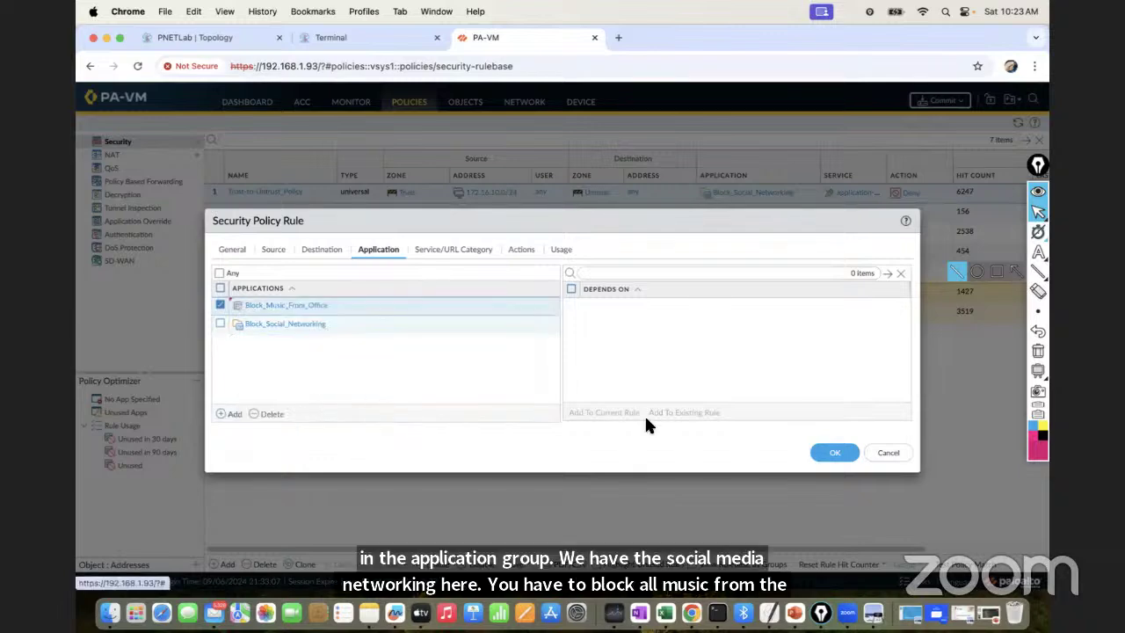
{"action": "left_click", "coordinate": [834, 452]}
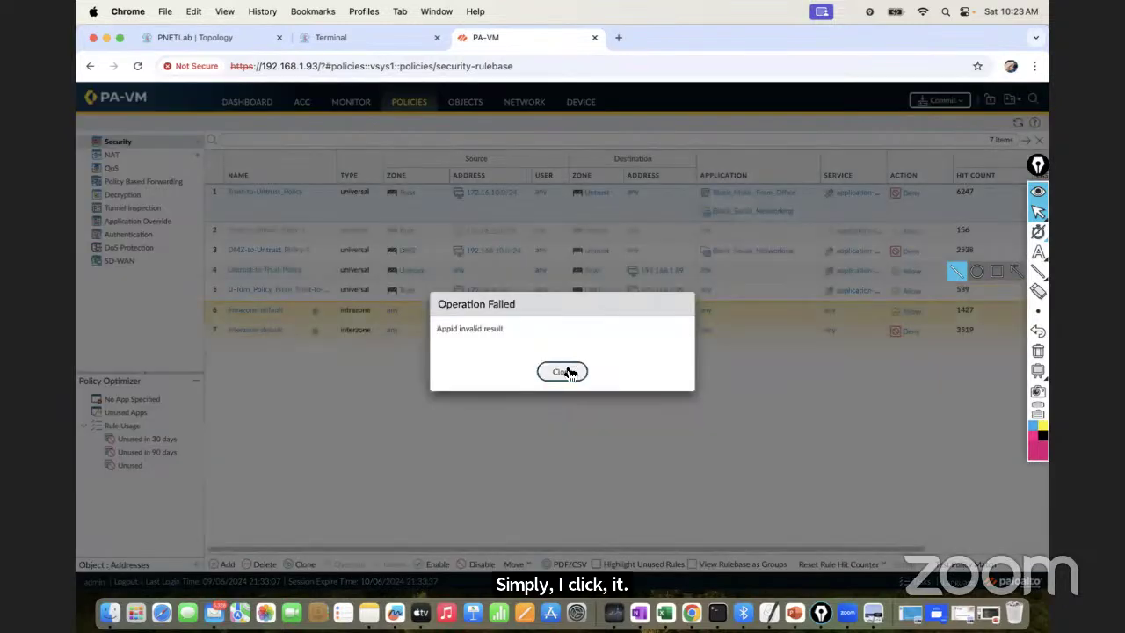
{"action": "left_click", "coordinate": [568, 372]}
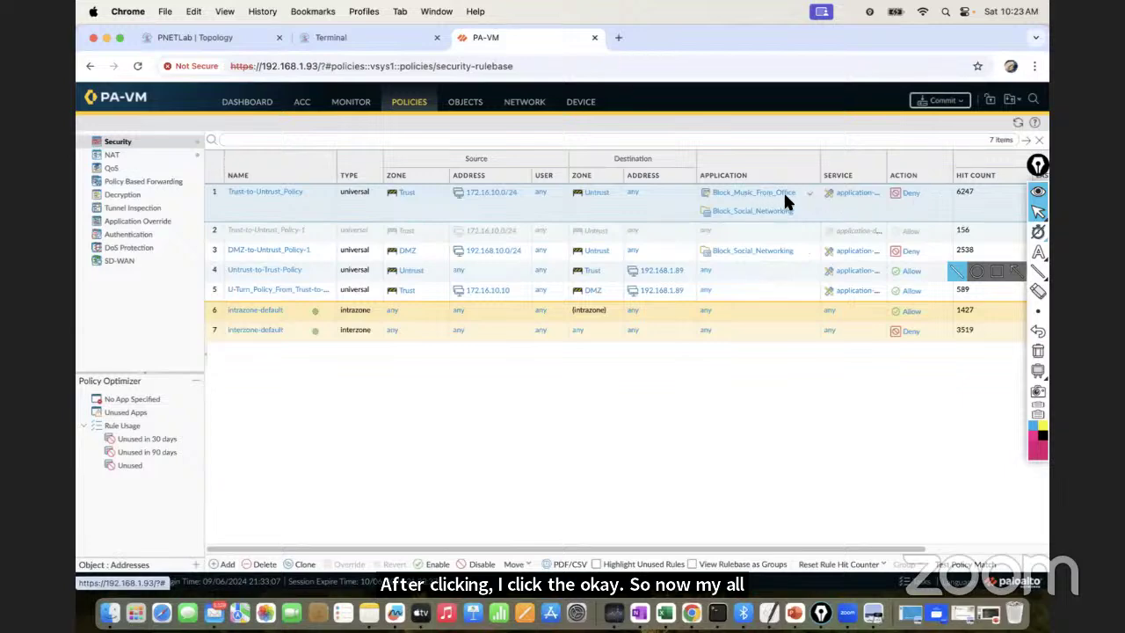
Open DMZ-to-Untrust_Policy-1's applications, briefly start a new filter from the rule, then cancel it
{"action": "left_click", "coordinate": [276, 251]}
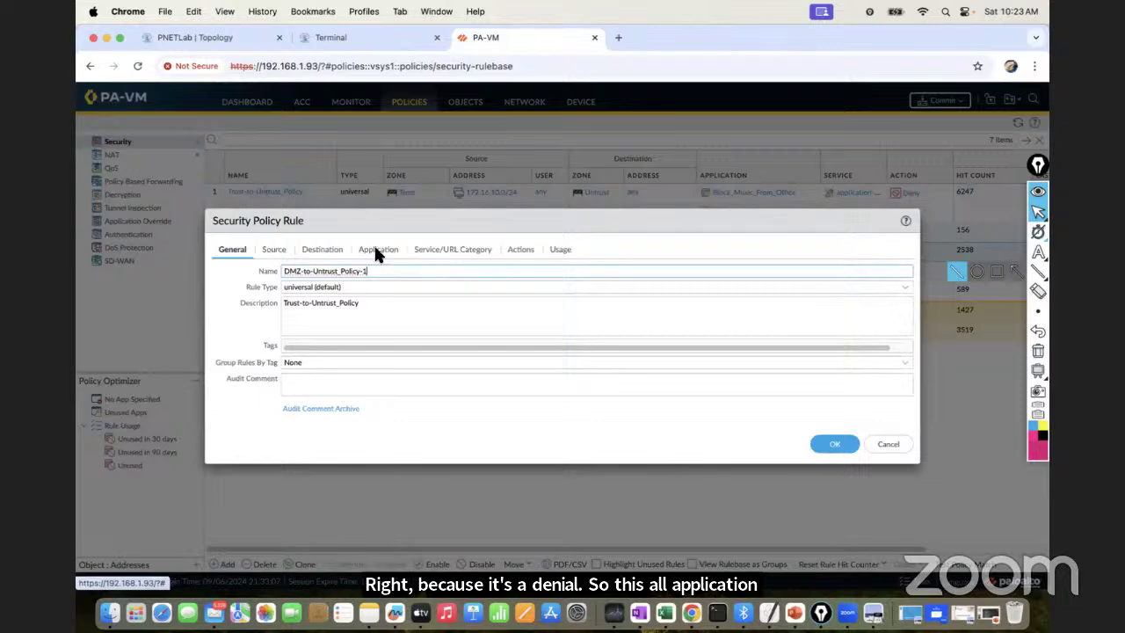
{"action": "left_click", "coordinate": [375, 249]}
{"action": "left_click", "coordinate": [233, 414]}
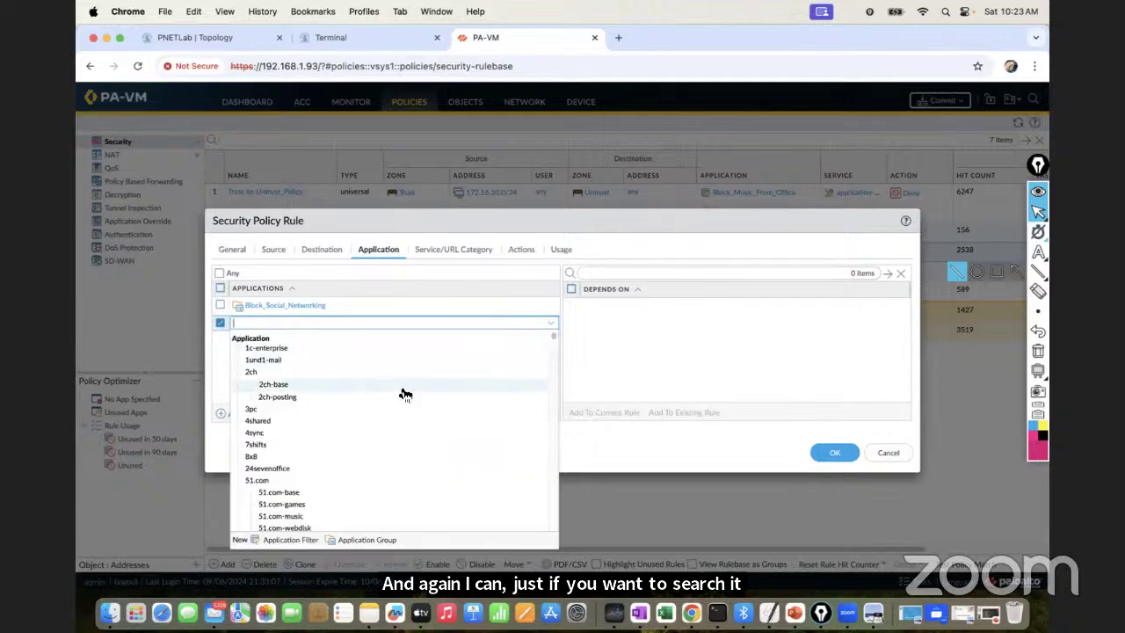
{"action": "left_click_drag", "start_coordinate": [551, 333], "coordinate": [554, 528]}
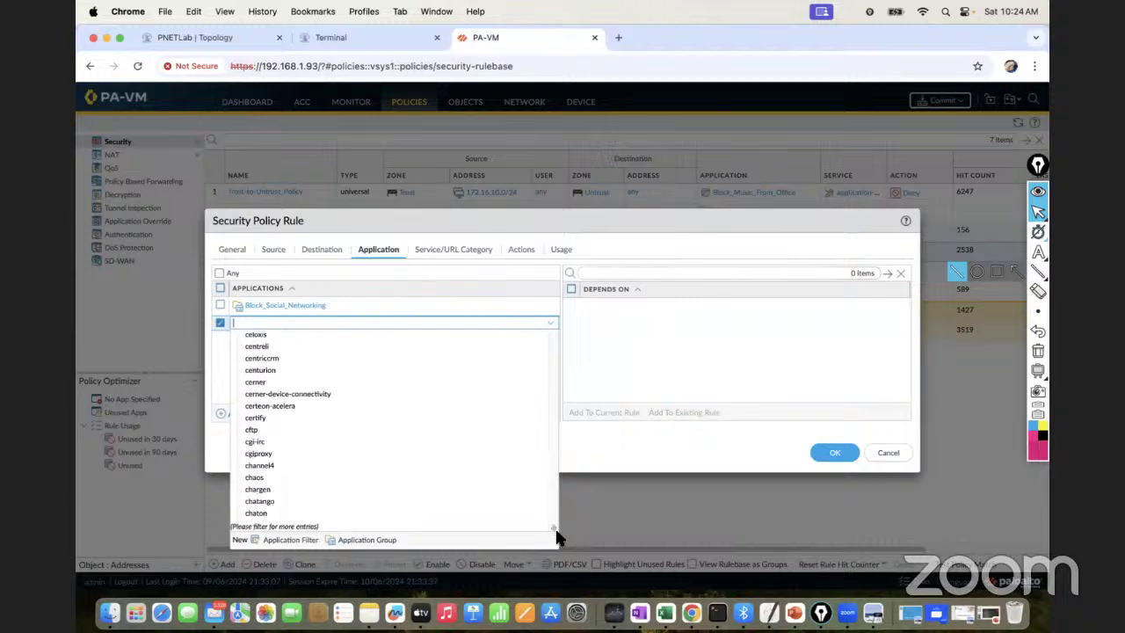
{"action": "left_click", "coordinate": [281, 539]}
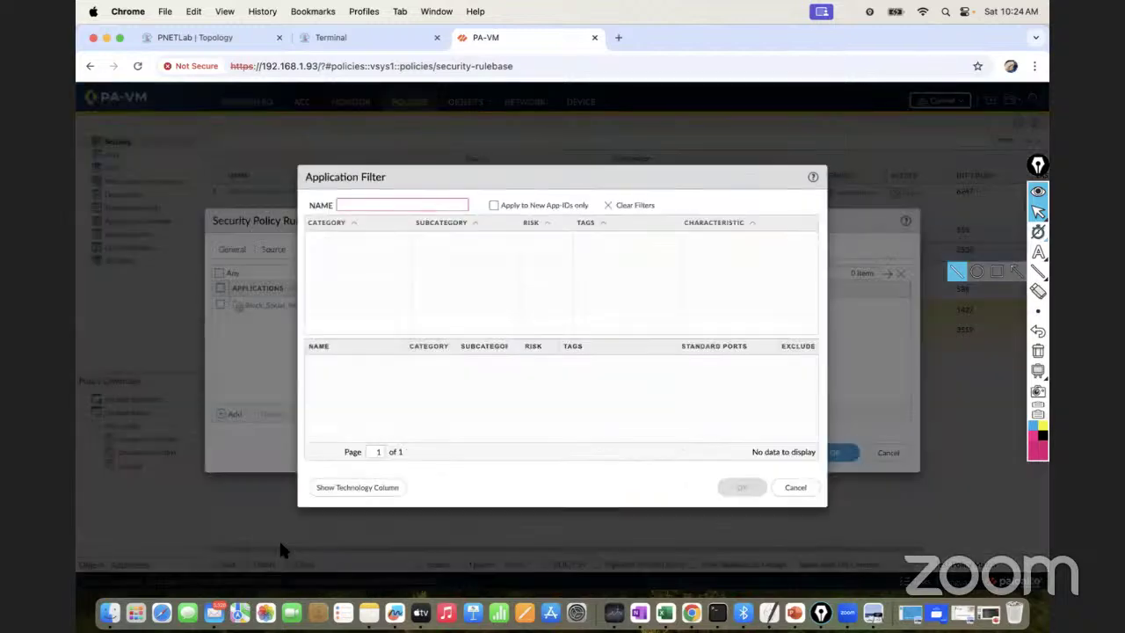
{"action": "left_click", "coordinate": [795, 486]}
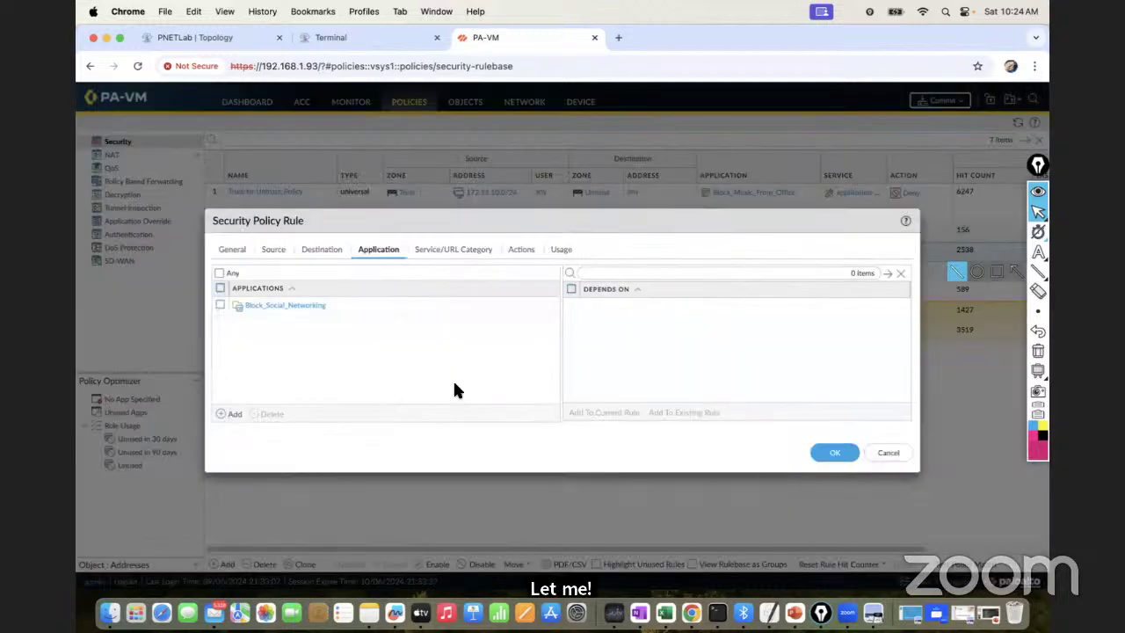
Search 'block', add Block_Music_From_Office to DMZ-to-Untrust_Policy-1's applications, and save the rule
{"action": "left_click", "coordinate": [232, 413]}
{"action": "type", "text": "applica"}
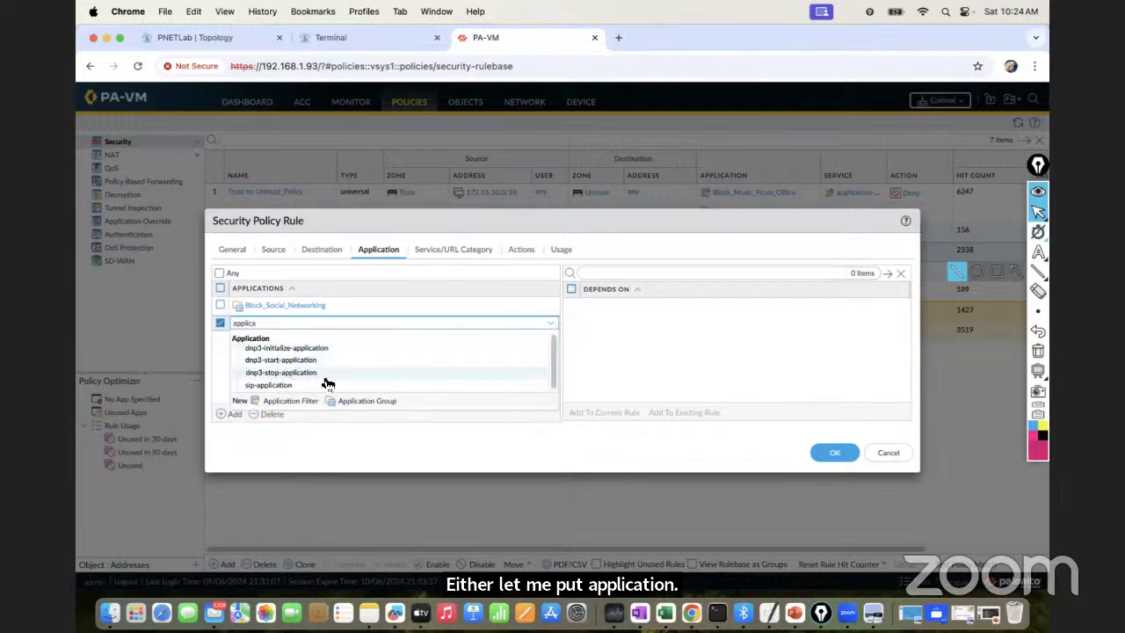
{"action": "key", "text": "BackSpace"}
{"action": "key", "text": "BackSpace"}
{"action": "key", "text": "BackSpace"}
{"action": "key", "text": "BackSpace"}
{"action": "key", "text": "BackSpace"}
{"action": "key", "text": "BackSpace"}
{"action": "key", "text": "BackSpace"}
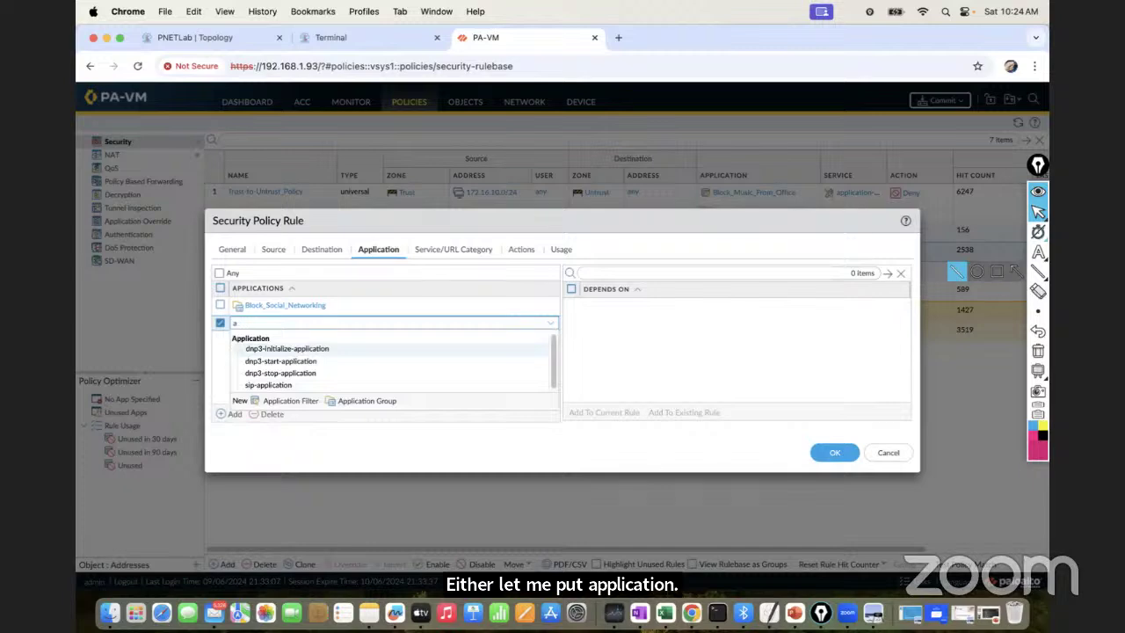
{"action": "type", "text": "blo"}
{"action": "key", "text": "BackSpace"}
{"action": "key", "text": "BackSpace"}
{"action": "key", "text": "BackSpace"}
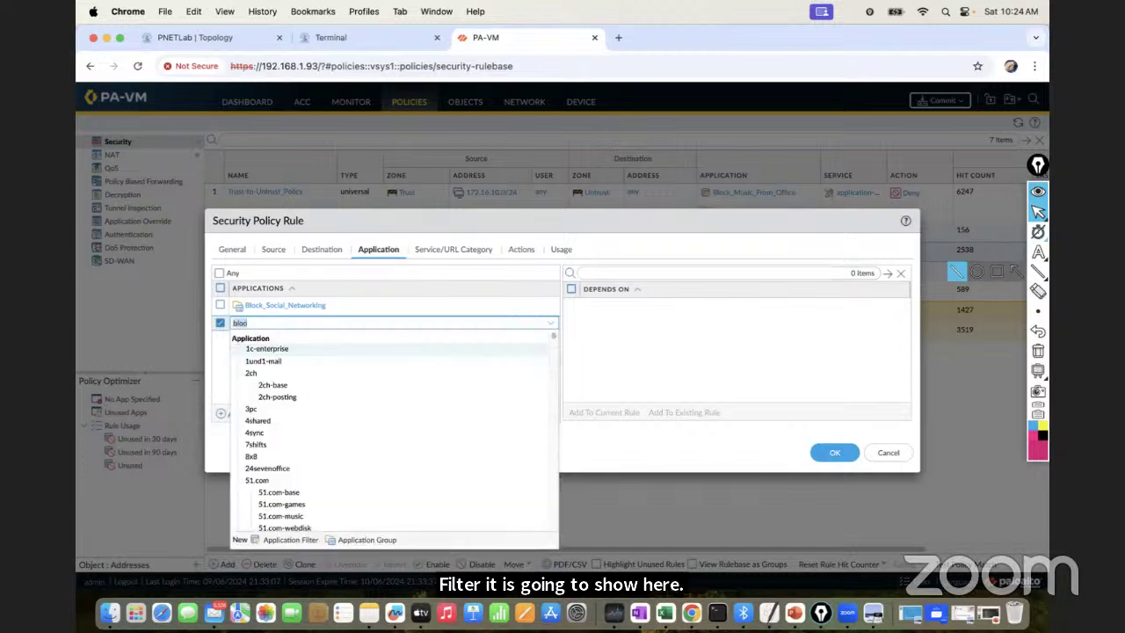
{"action": "type", "text": "block"}
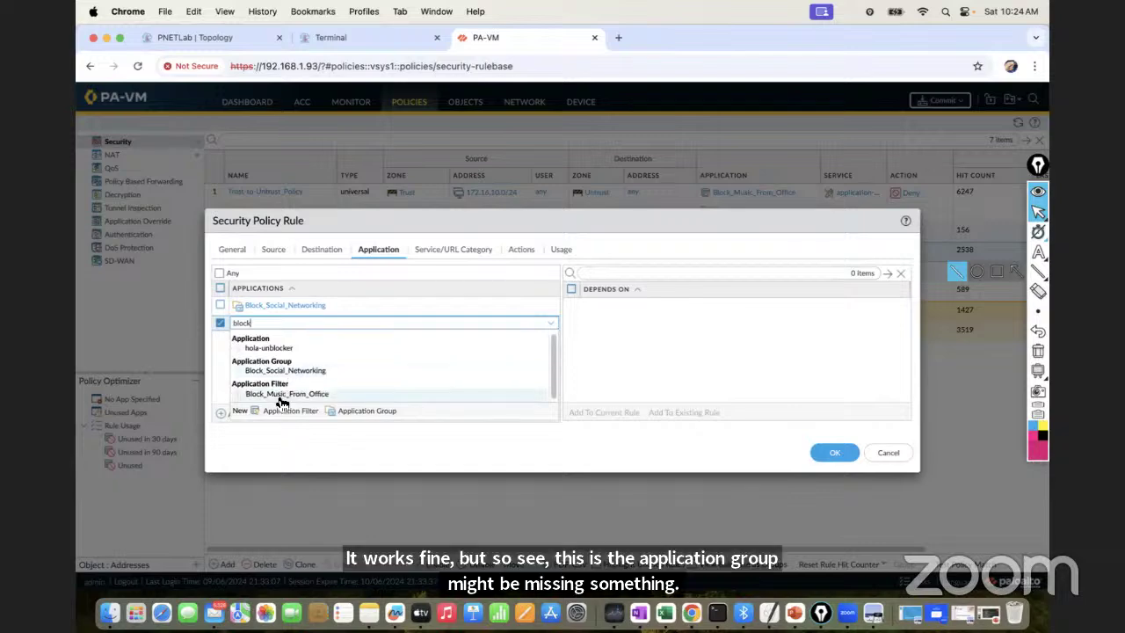
{"action": "left_click", "coordinate": [279, 396]}
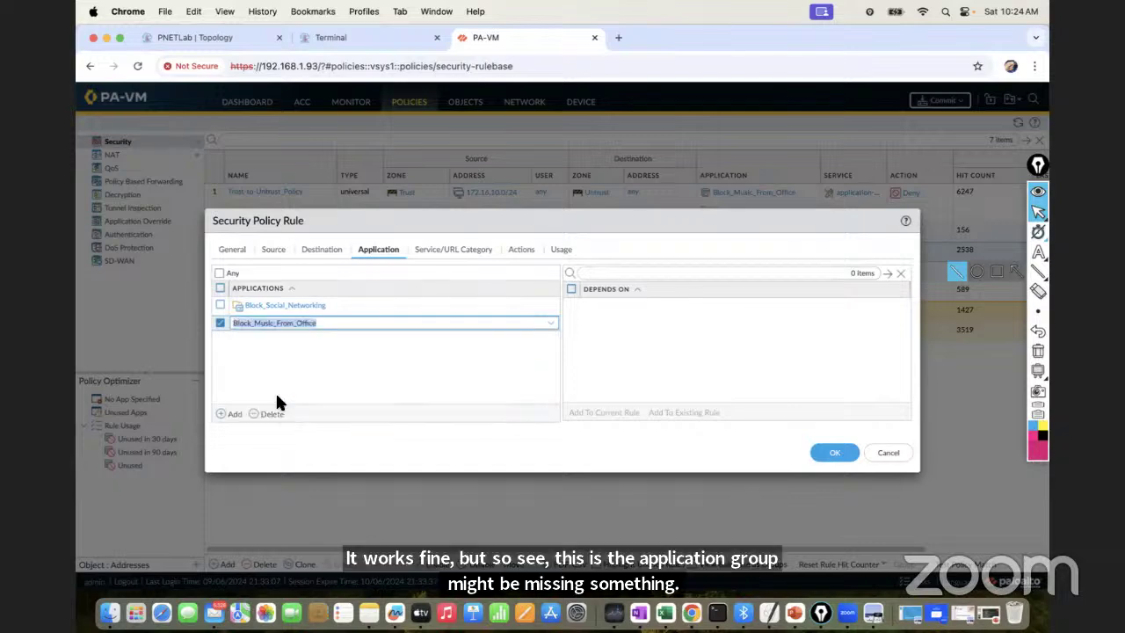
{"action": "left_click", "coordinate": [349, 376]}
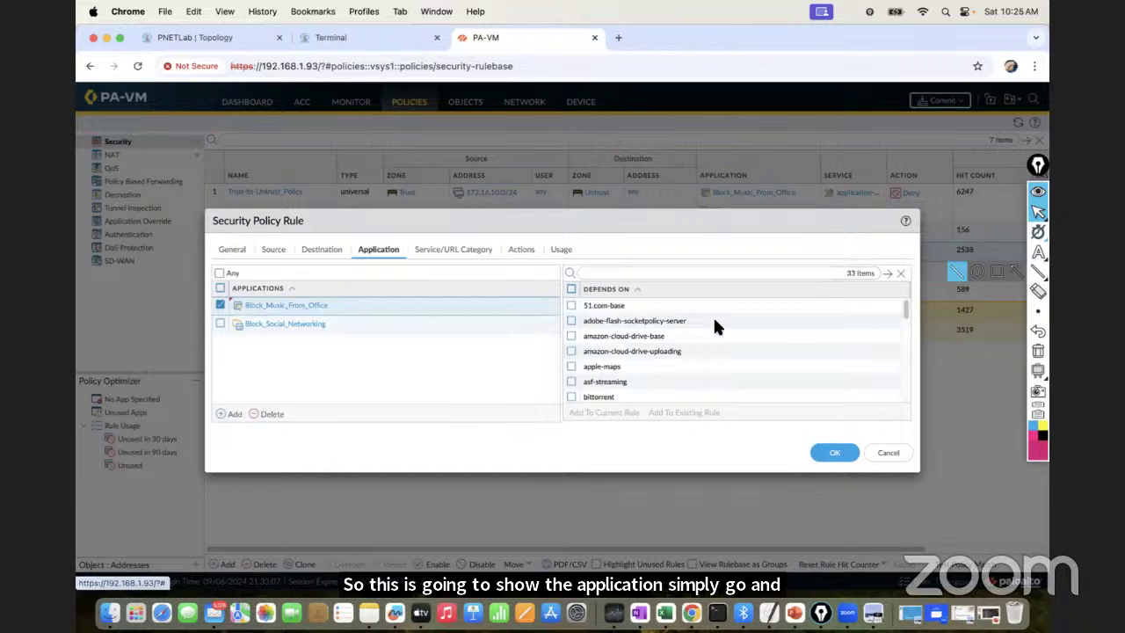
{"action": "left_click_drag", "start_coordinate": [904, 312], "coordinate": [902, 403]}
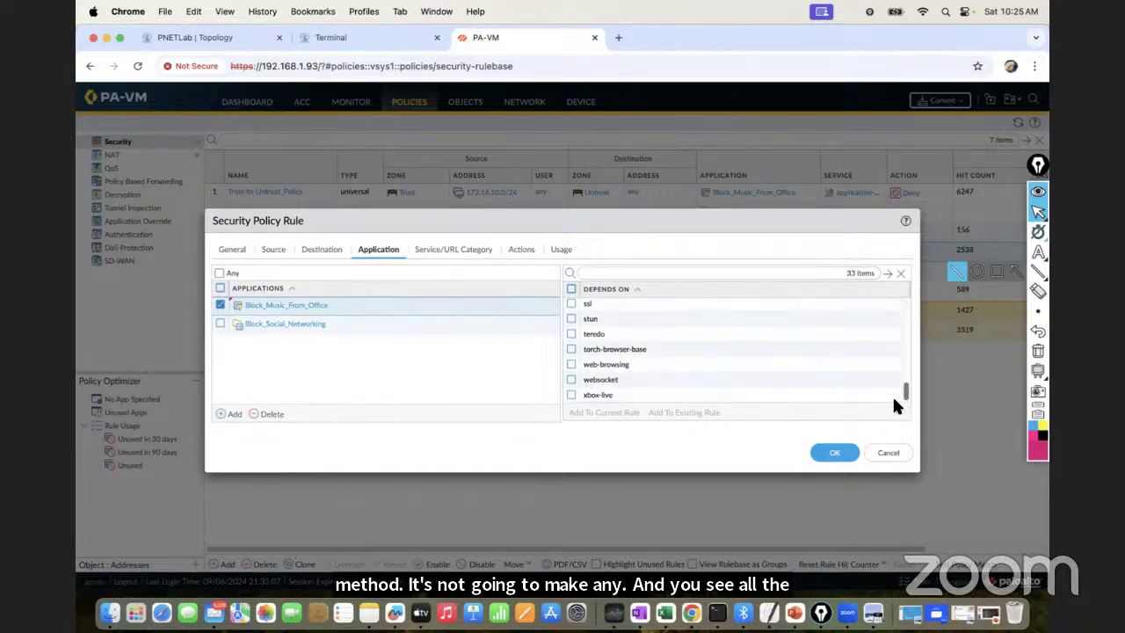
{"action": "scroll", "coordinate": [895, 403], "scroll_direction": "up", "scroll_amount": 2}
{"action": "left_click", "coordinate": [832, 452]}
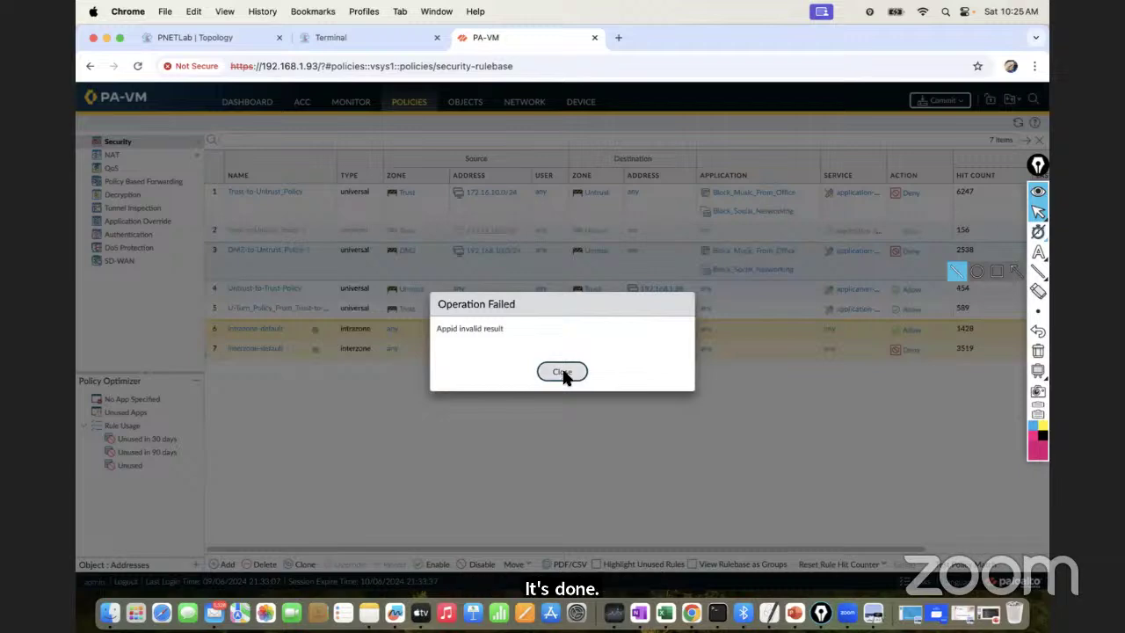
Close the Operation Failed message; rules 1 and 3 now deny both blocking entries
{"action": "left_click", "coordinate": [564, 373]}
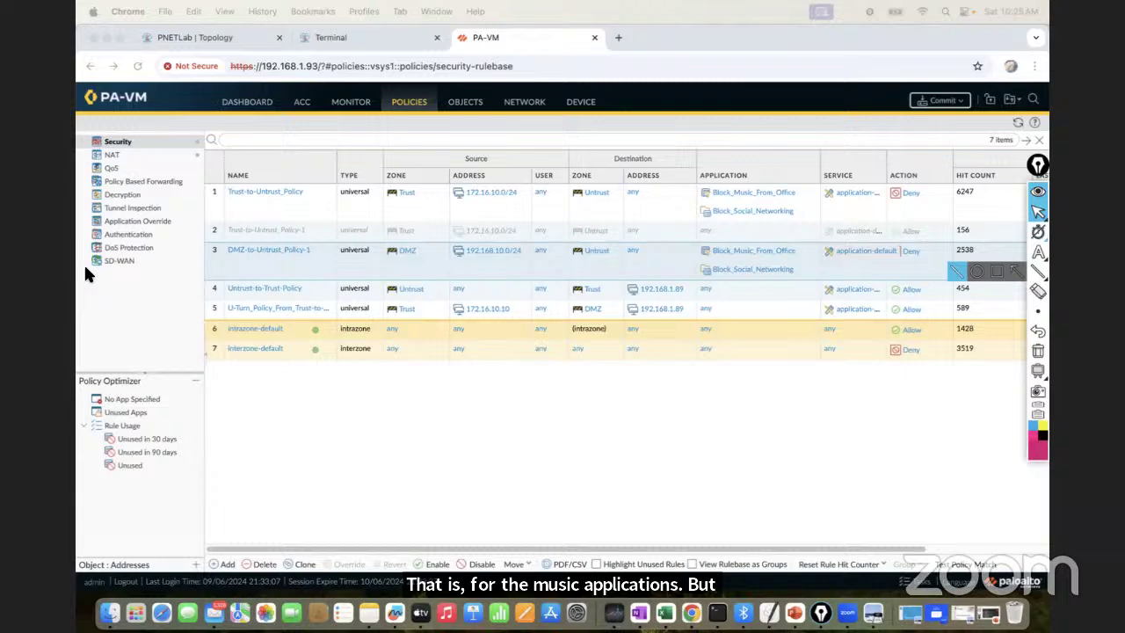
Review Block_Music_From_Office's 54 matching apps without changes, then go to the Applications list
{"action": "left_click", "coordinate": [535, 110]}
{"action": "left_click", "coordinate": [458, 107]}
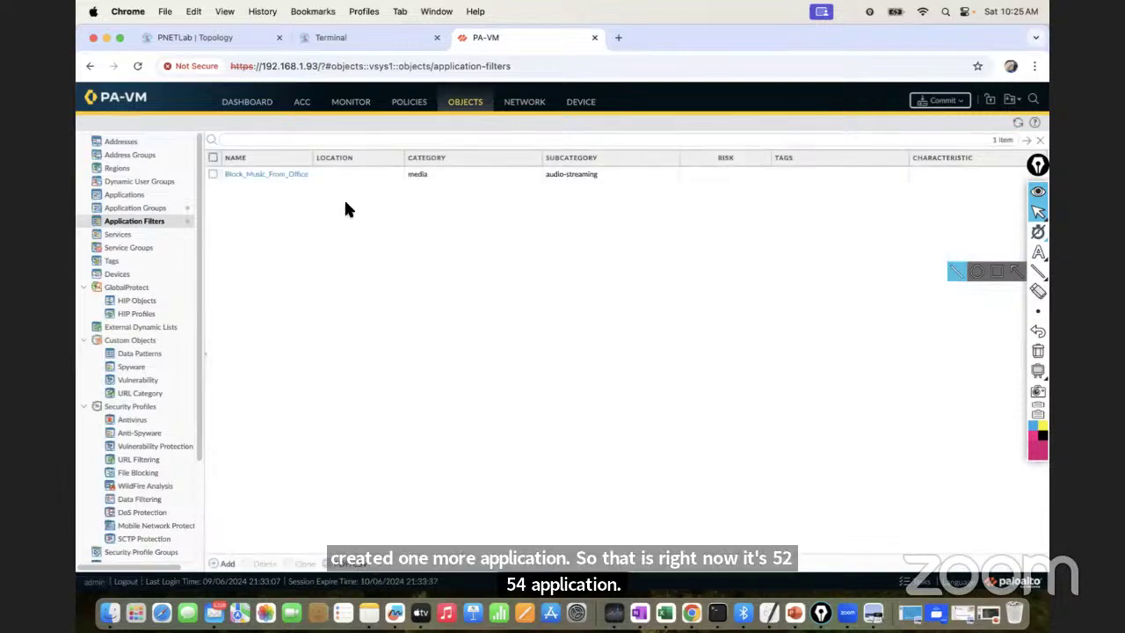
{"action": "left_click", "coordinate": [268, 177]}
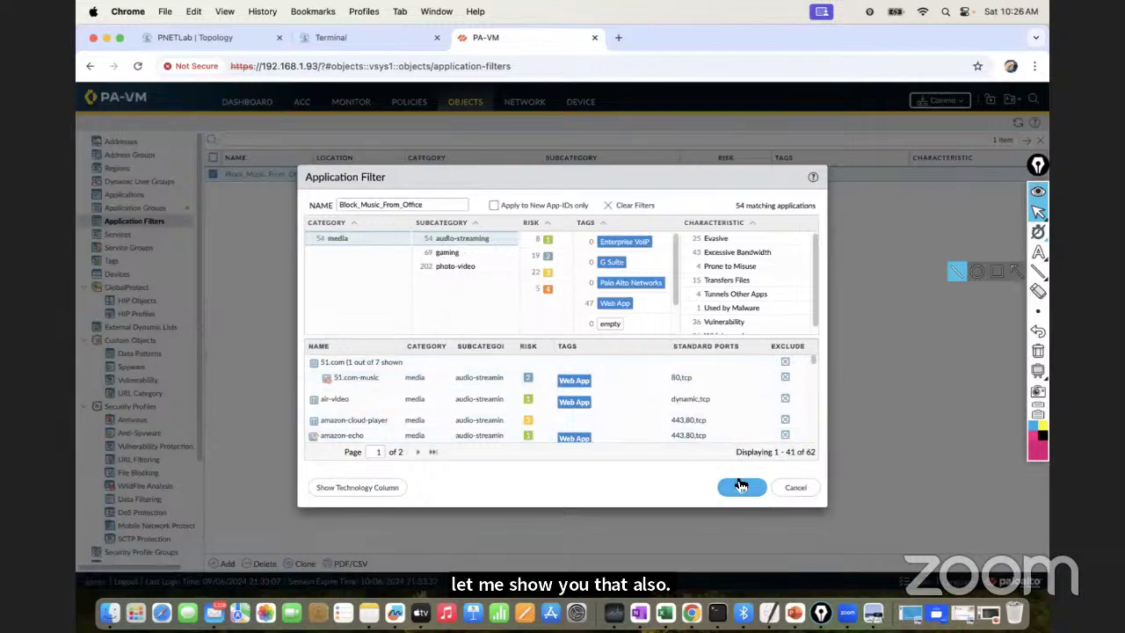
{"action": "left_click", "coordinate": [794, 489]}
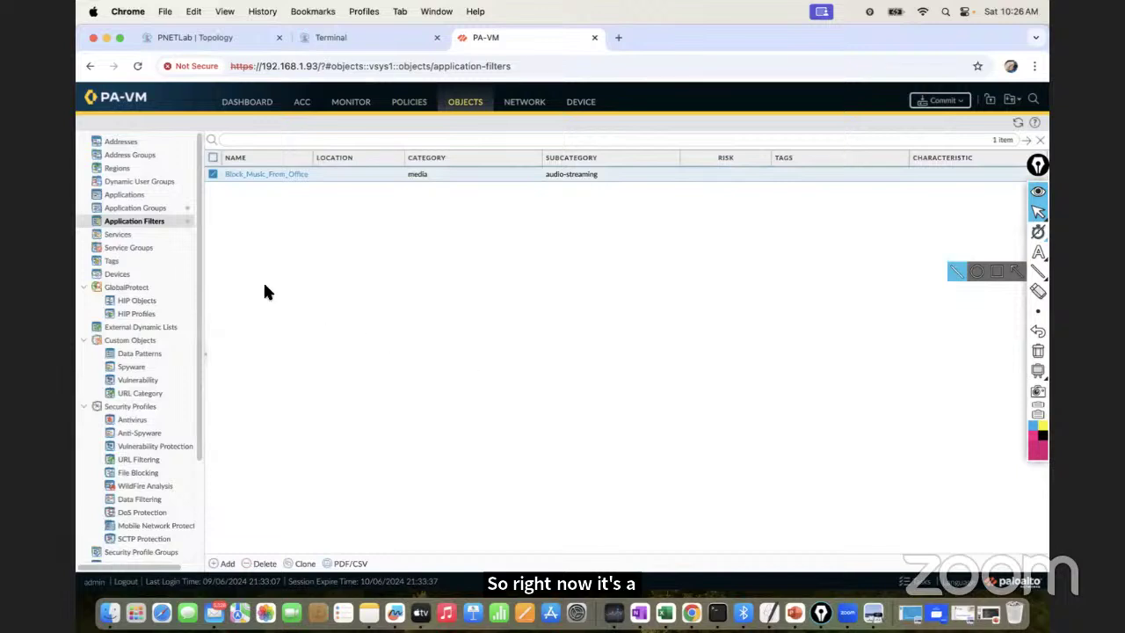
{"action": "left_click", "coordinate": [138, 196]}
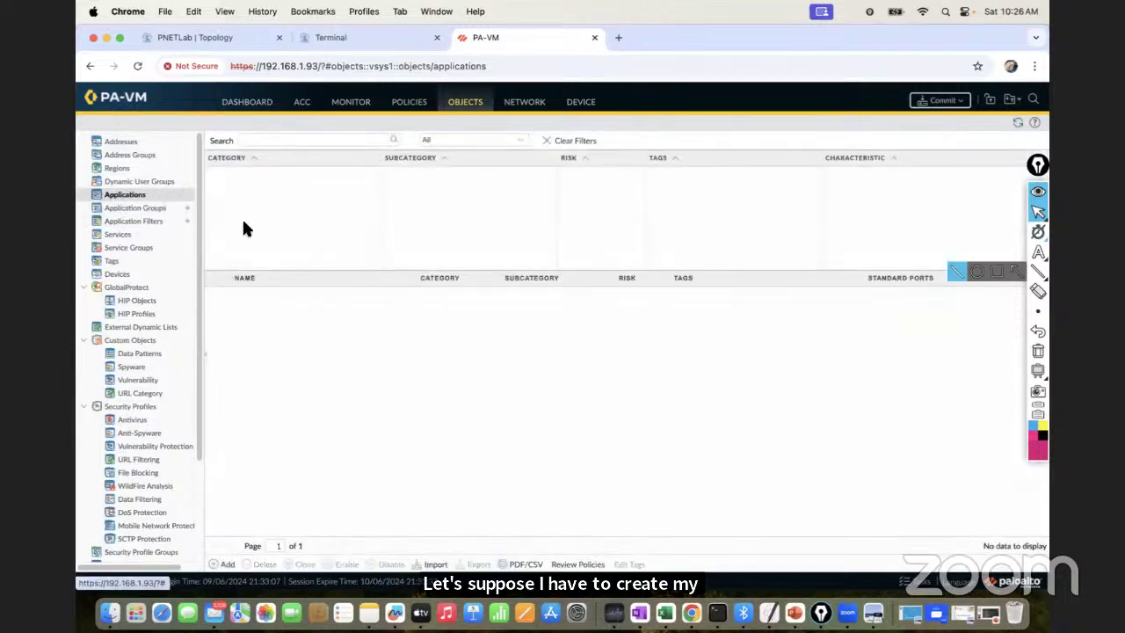
Start a new custom application and name it GuiNet_Music_App, correcting a typo
{"action": "left_click", "coordinate": [227, 564]}
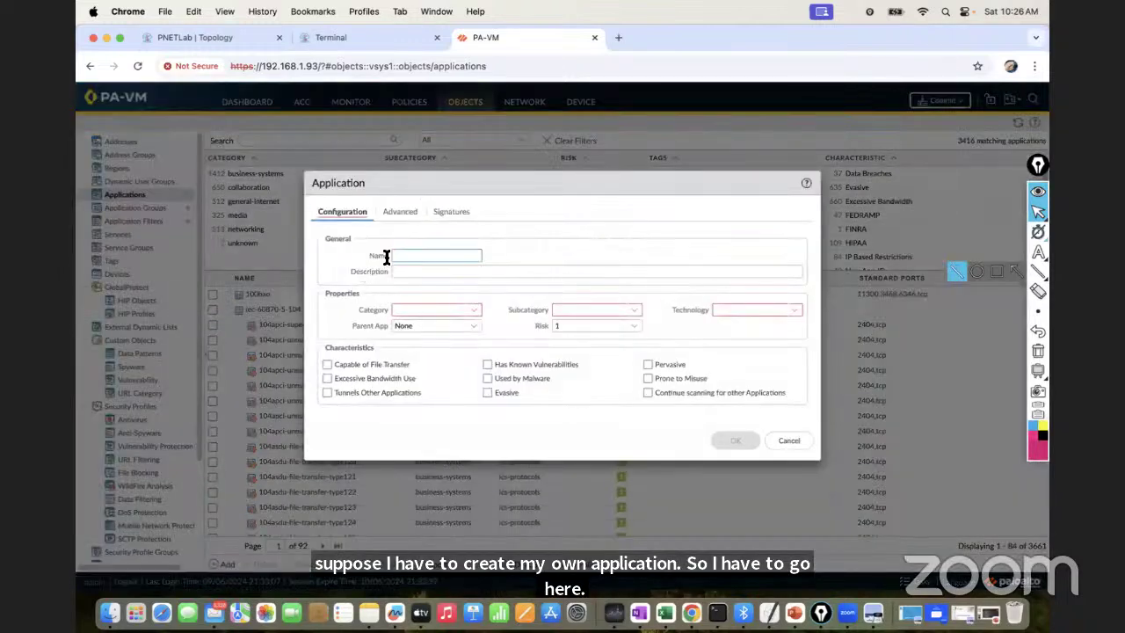
{"action": "mouse_move", "coordinate": [385, 256]}
{"action": "type", "text": "uiNet"}
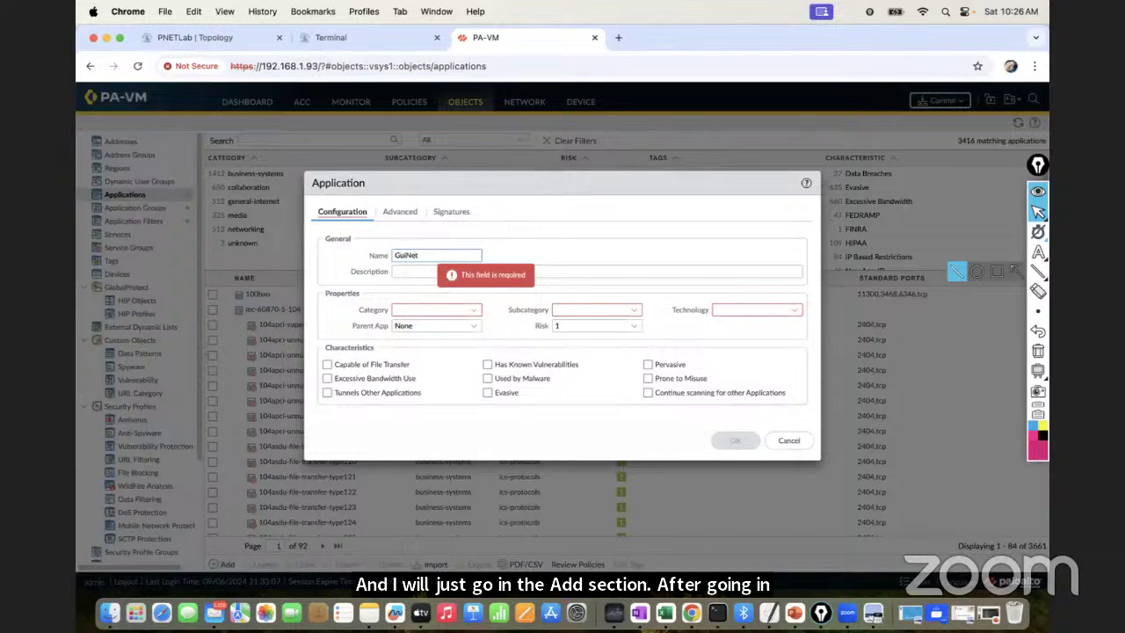
{"action": "type", "text": "_Musli"}
{"action": "type", "text": "_APp"}
{"action": "key", "text": "BackSpace"}
{"action": "key", "text": "BackSpace"}
{"action": "type", "text": "pp"}
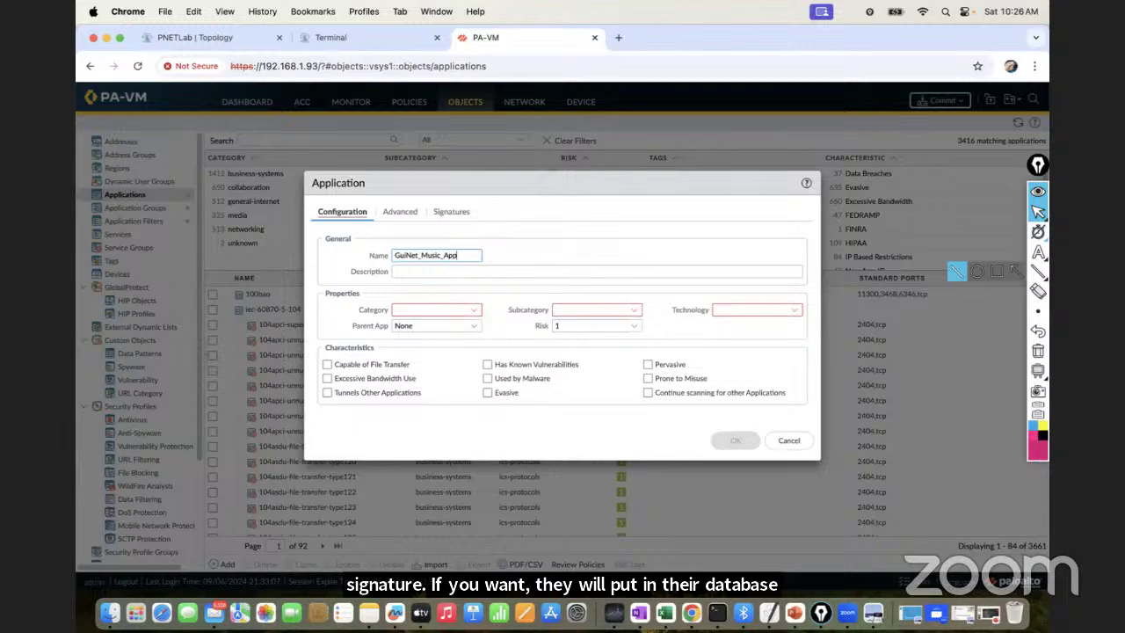
{"action": "left_click", "coordinate": [403, 217]}
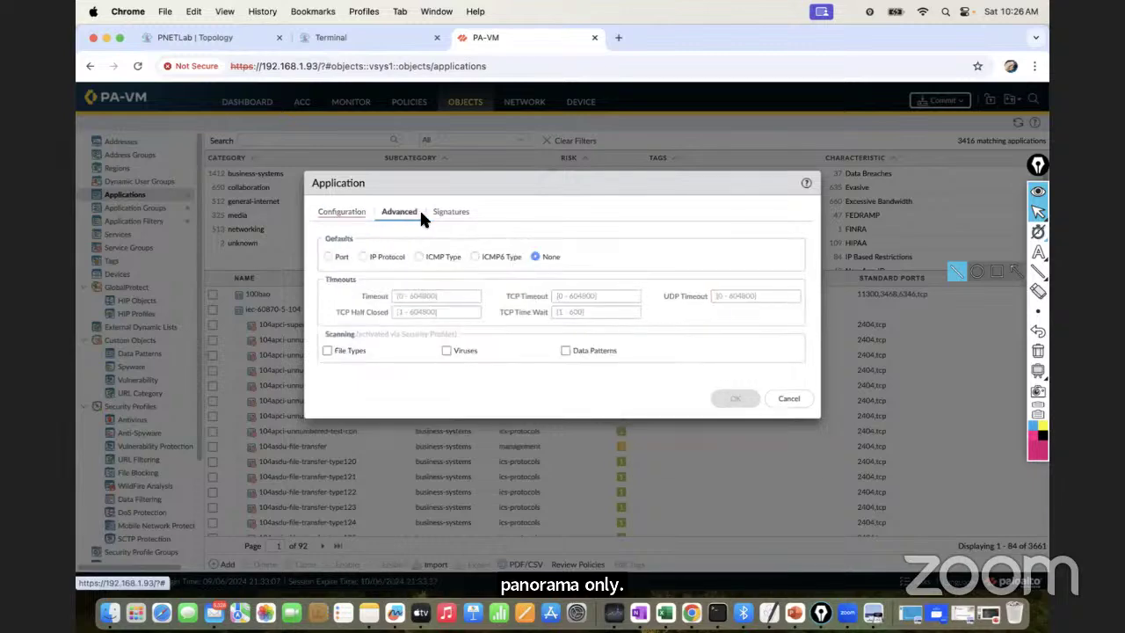
{"action": "left_click", "coordinate": [453, 213]}
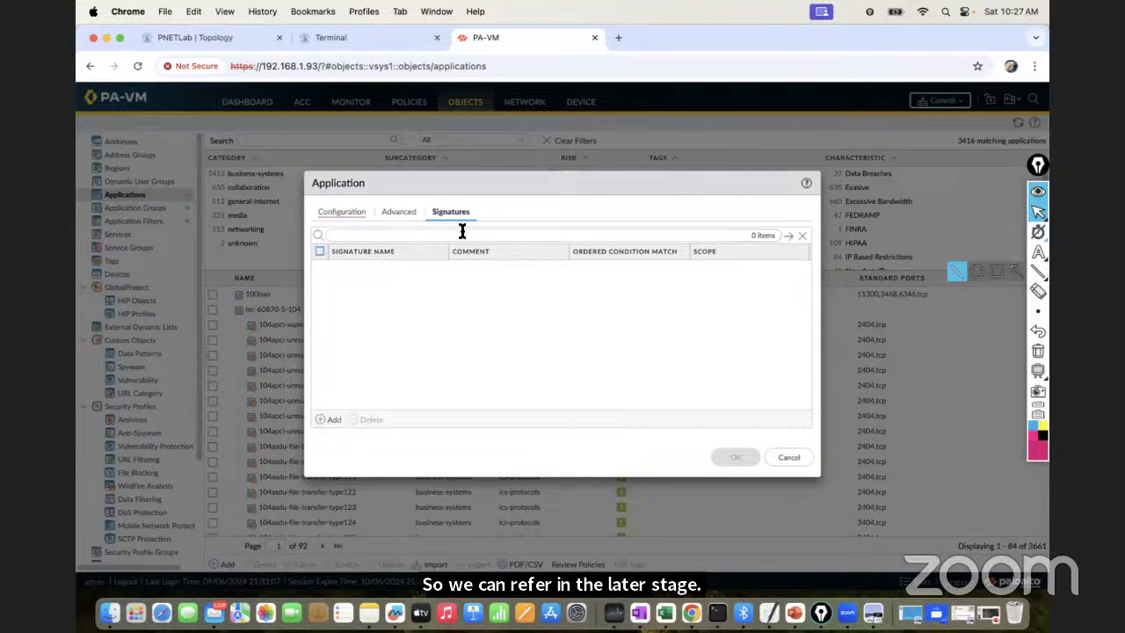
{"action": "left_click", "coordinate": [349, 212]}
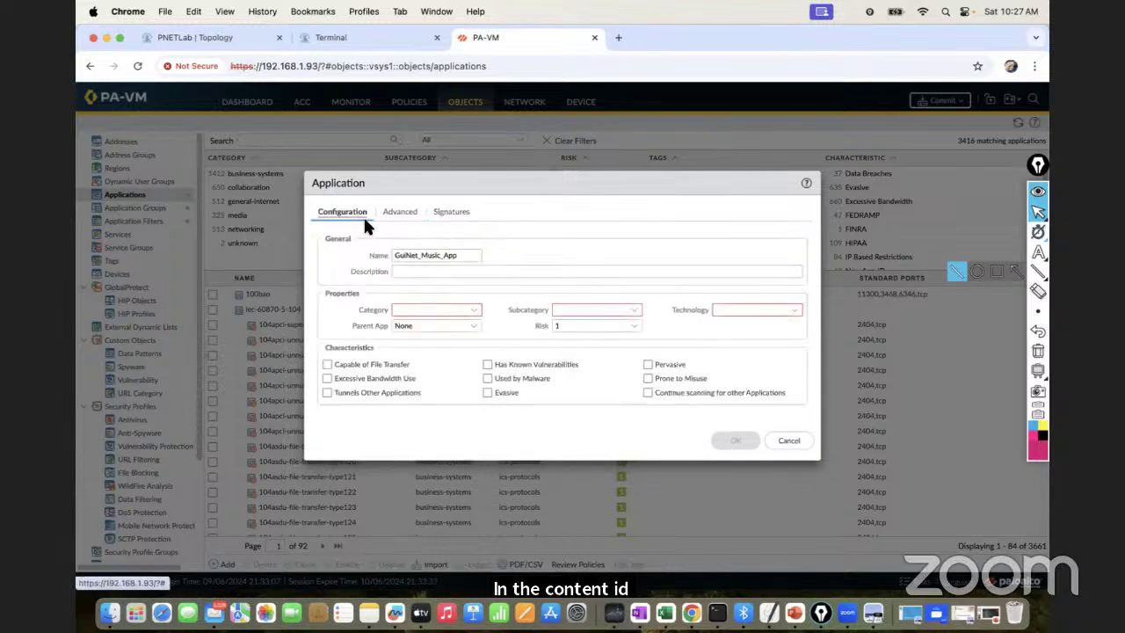
Set description GuiNet_Music_App, category media, subcategory audio-streaming, technology browser-based, parent None
{"action": "left_click", "coordinate": [443, 269]}
{"action": "type", "text": "Gu"}
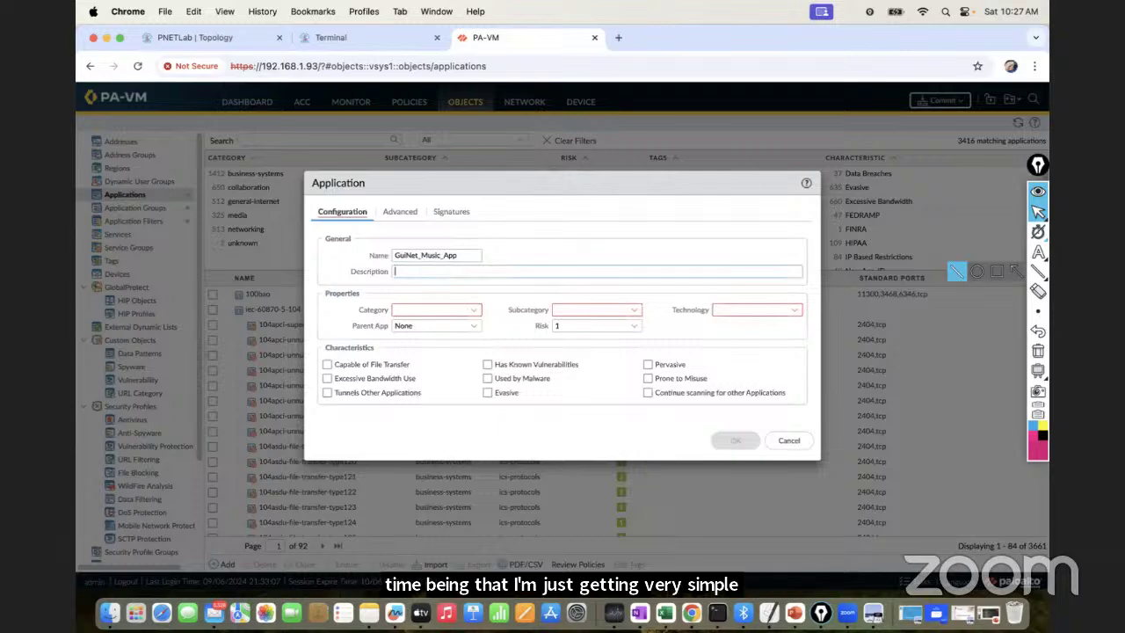
{"action": "type", "text": "iNet_Music_App"}
{"action": "left_click", "coordinate": [420, 309]}
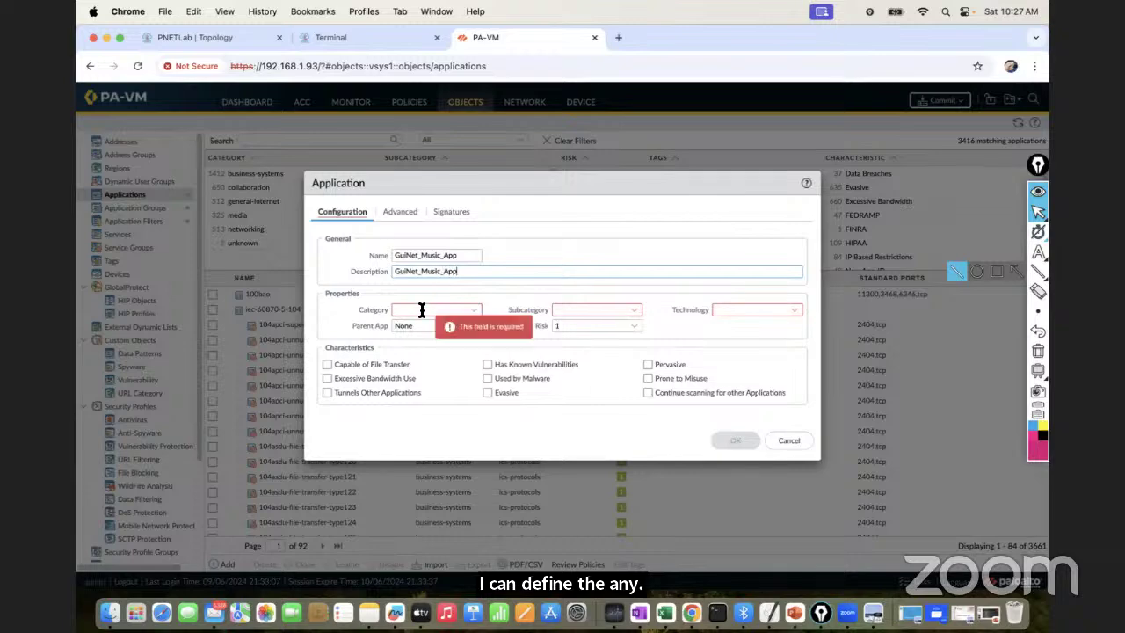
{"action": "left_click", "coordinate": [475, 312]}
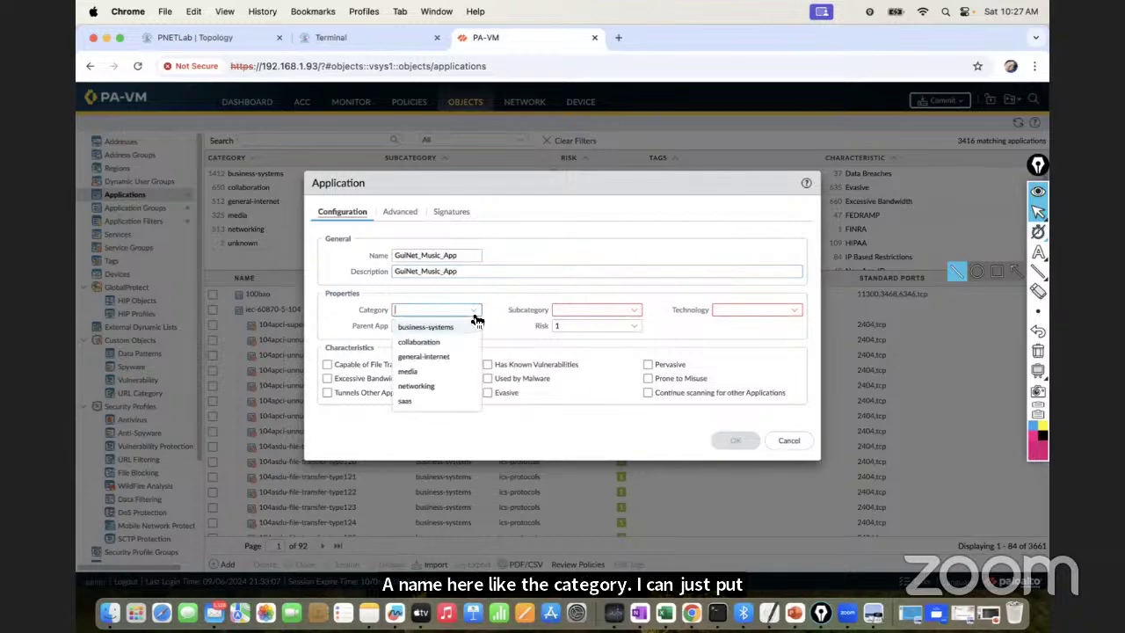
{"action": "left_click", "coordinate": [422, 370]}
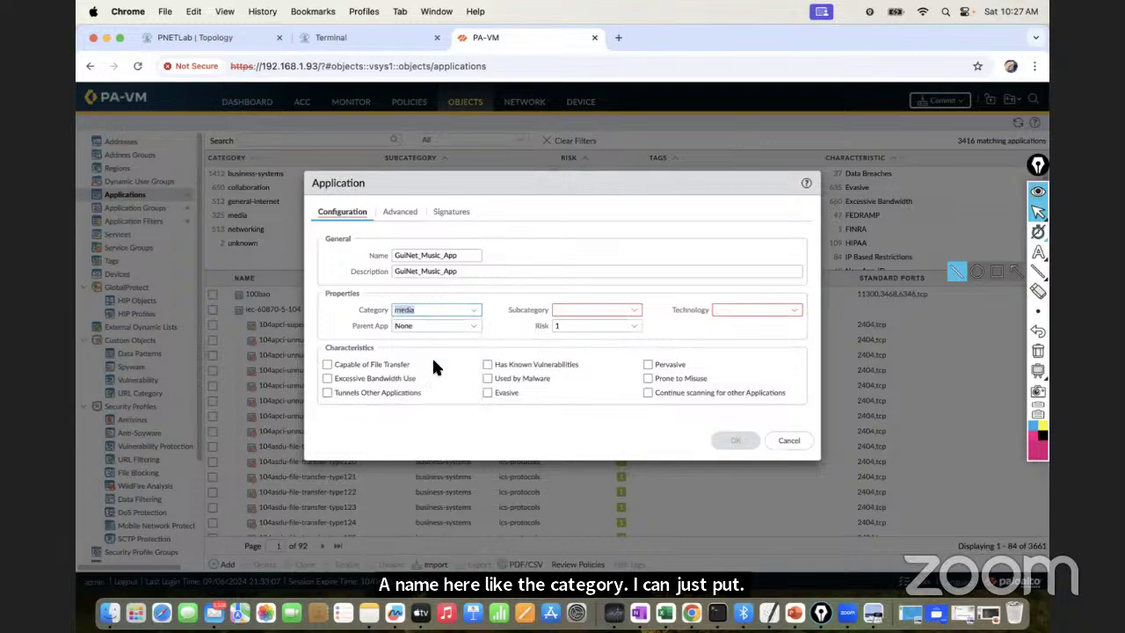
{"action": "left_click", "coordinate": [633, 313]}
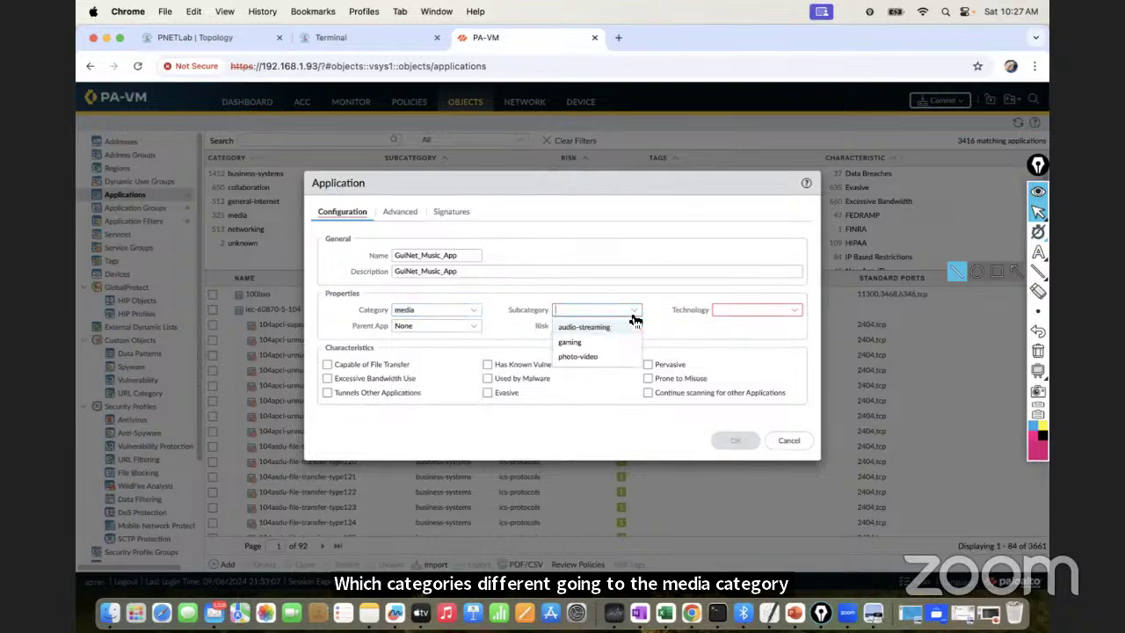
{"action": "left_click", "coordinate": [595, 328]}
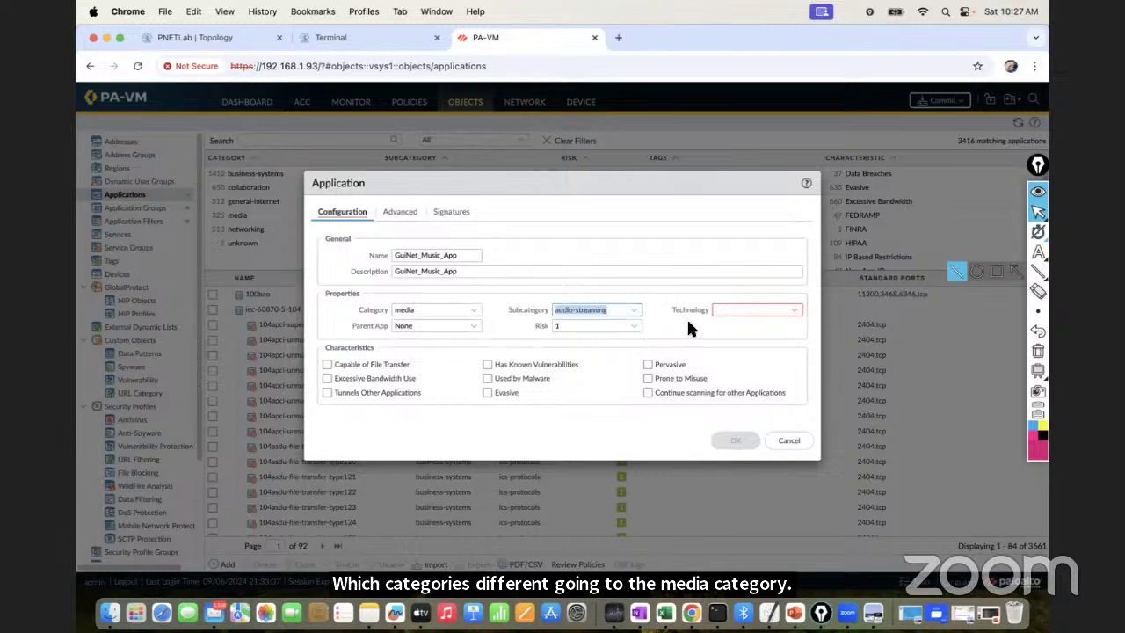
{"action": "left_click", "coordinate": [795, 316]}
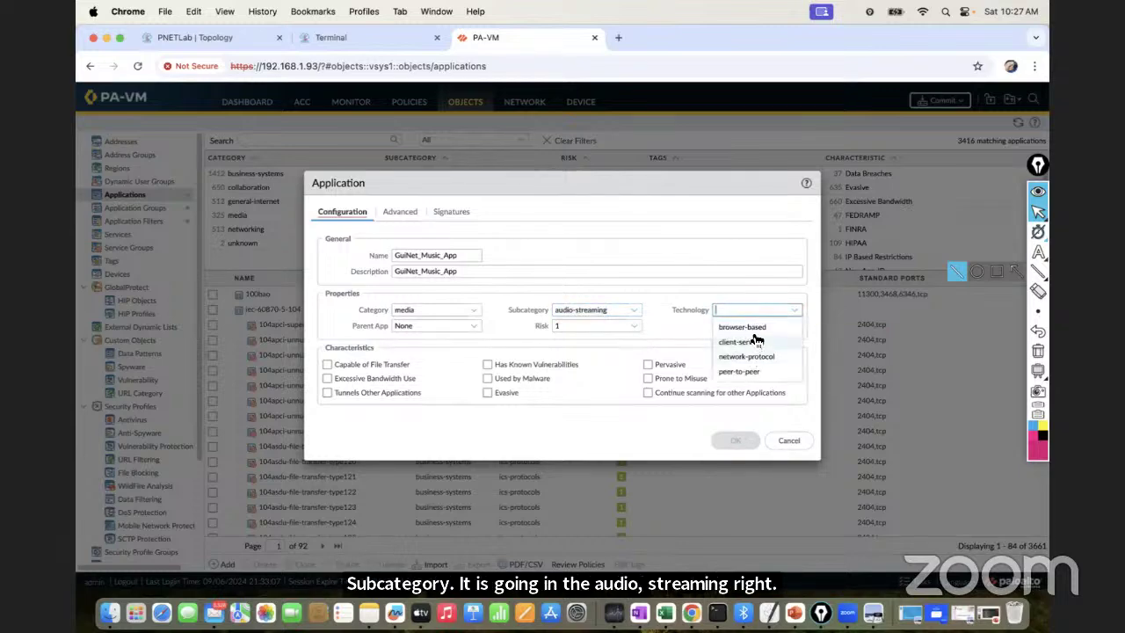
{"action": "left_click", "coordinate": [749, 327]}
{"action": "left_click", "coordinate": [476, 330]}
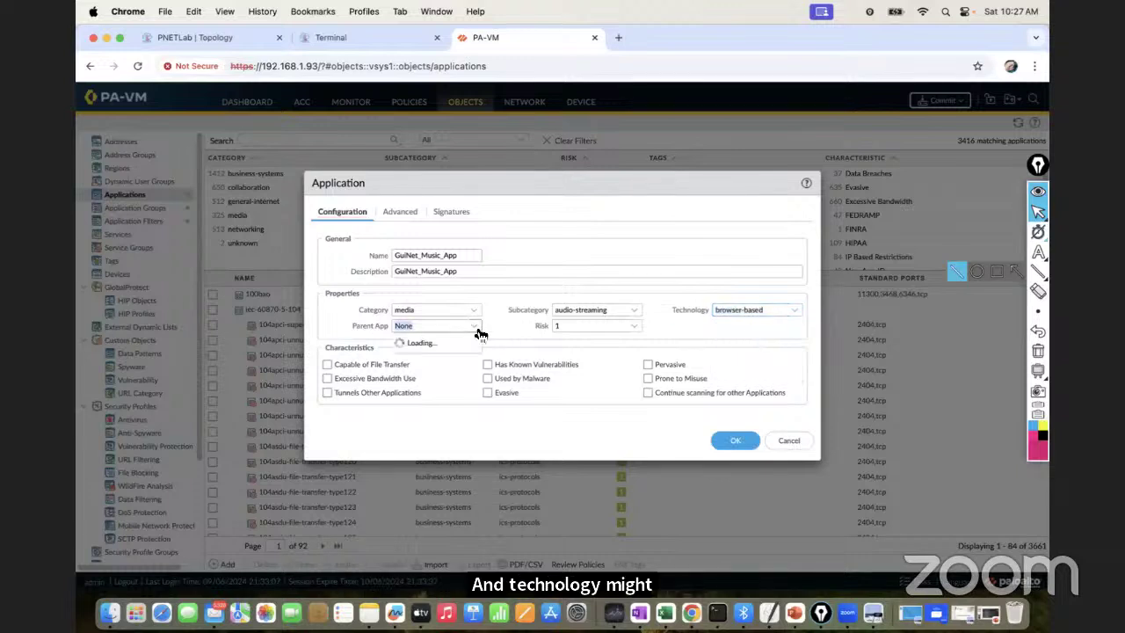
{"action": "left_click", "coordinate": [522, 342]}
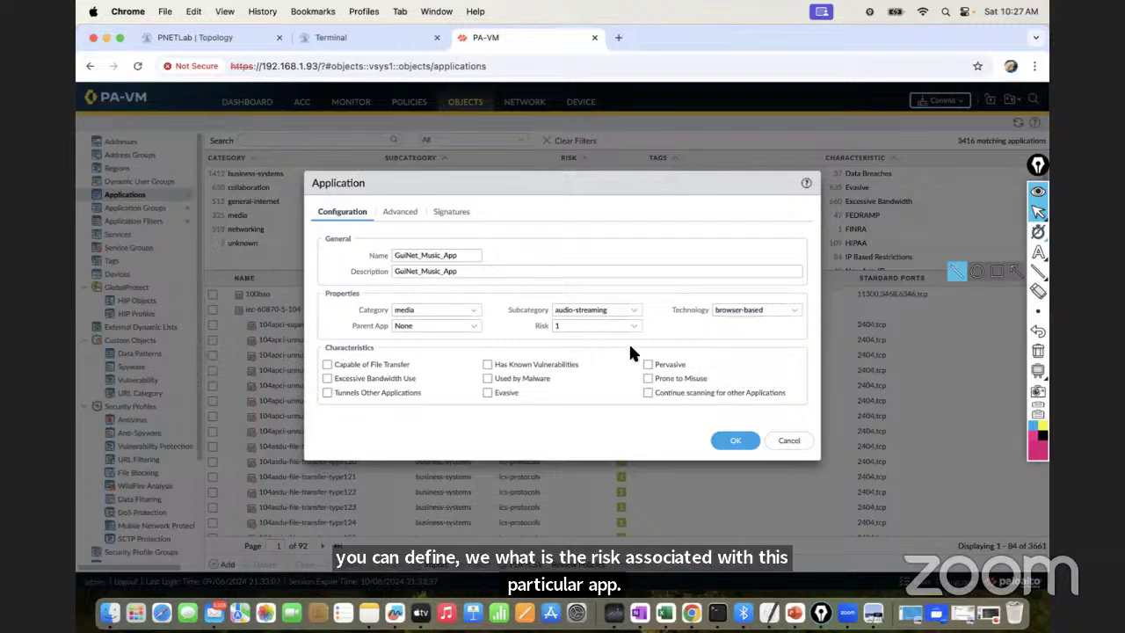
In Advanced settings, make the default Port-based and add a port entry
{"action": "left_click", "coordinate": [402, 213]}
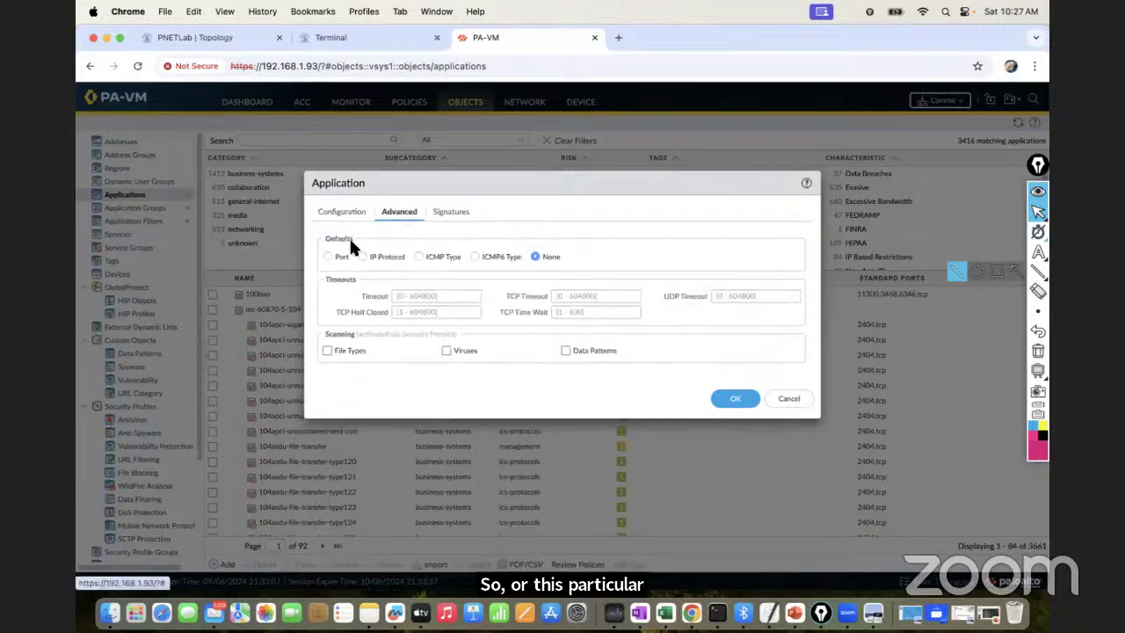
{"action": "left_click", "coordinate": [329, 256]}
{"action": "left_click", "coordinate": [346, 338]}
Save GuiNet_Music_App with default port tcp/443, then go to the Application Filters list
{"action": "type", "text": "tcp/443"}
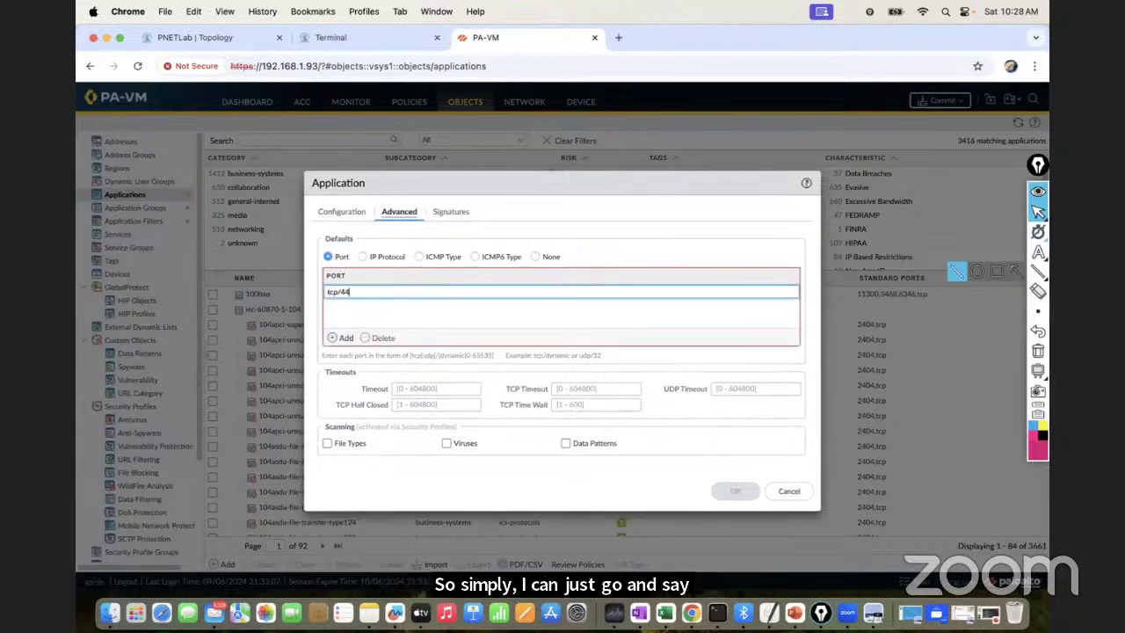
{"action": "left_click", "coordinate": [413, 310]}
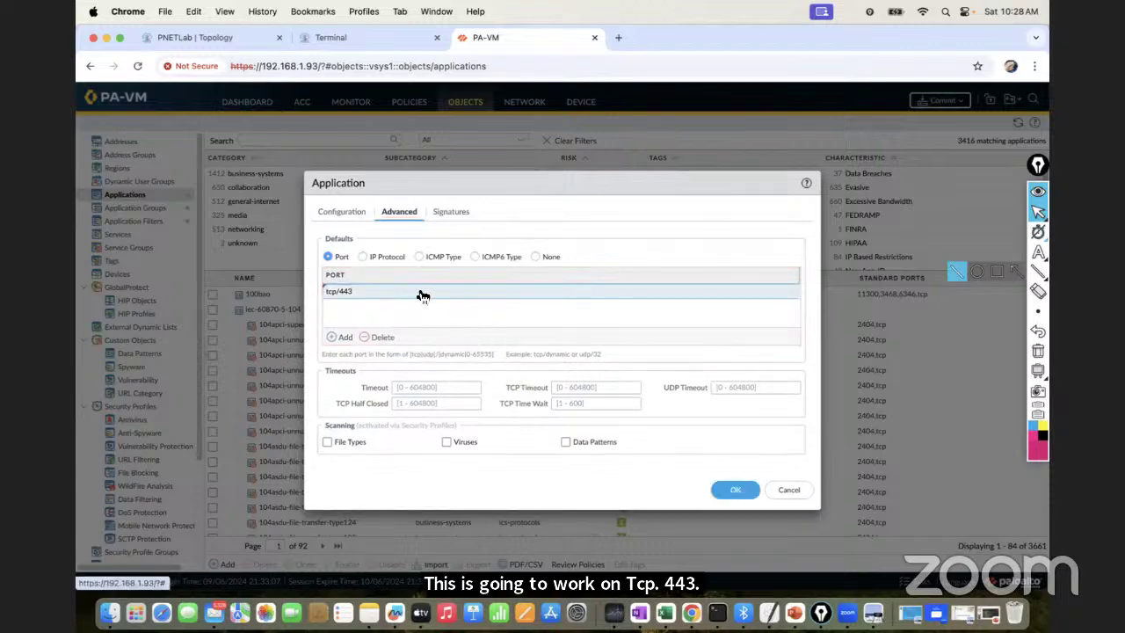
{"action": "left_click", "coordinate": [448, 214]}
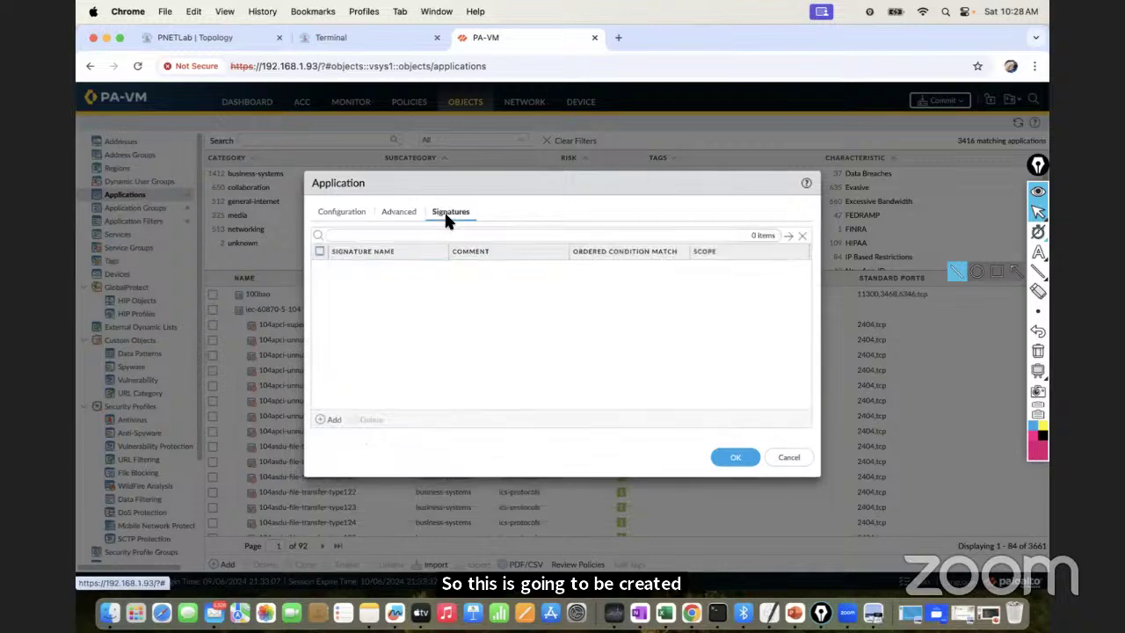
{"action": "left_click", "coordinate": [402, 213]}
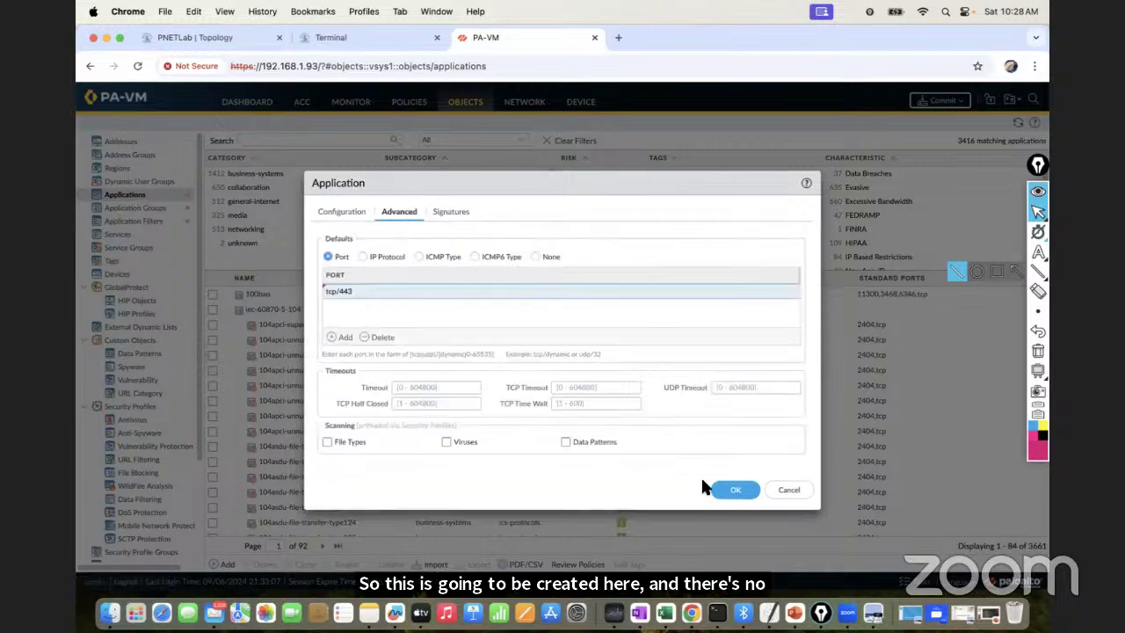
{"action": "left_click", "coordinate": [736, 491]}
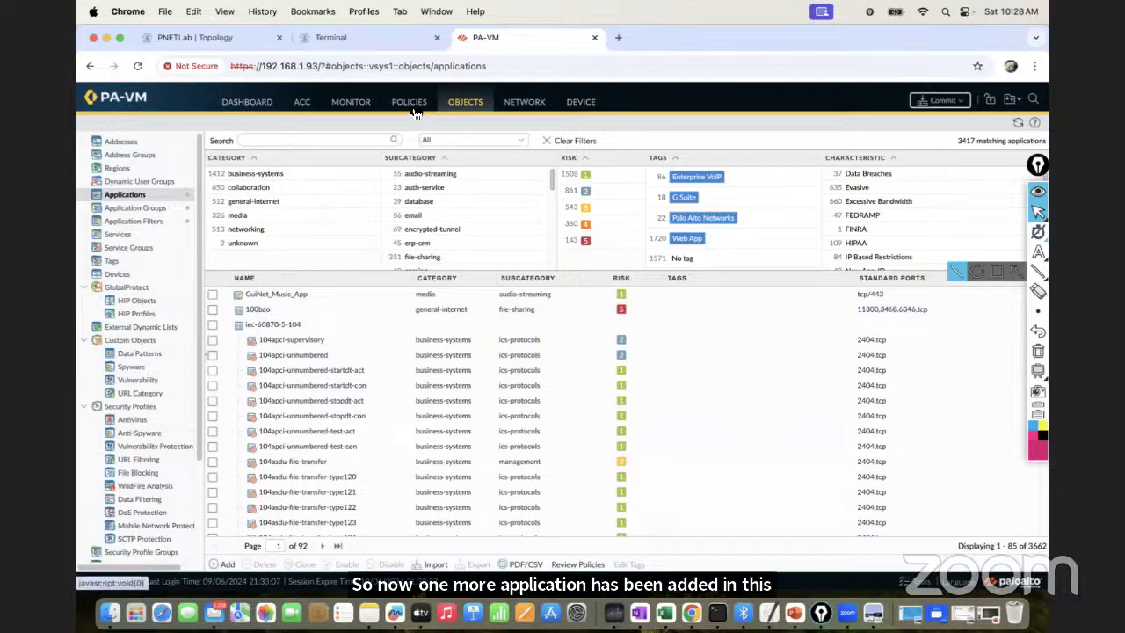
{"action": "left_click", "coordinate": [158, 227]}
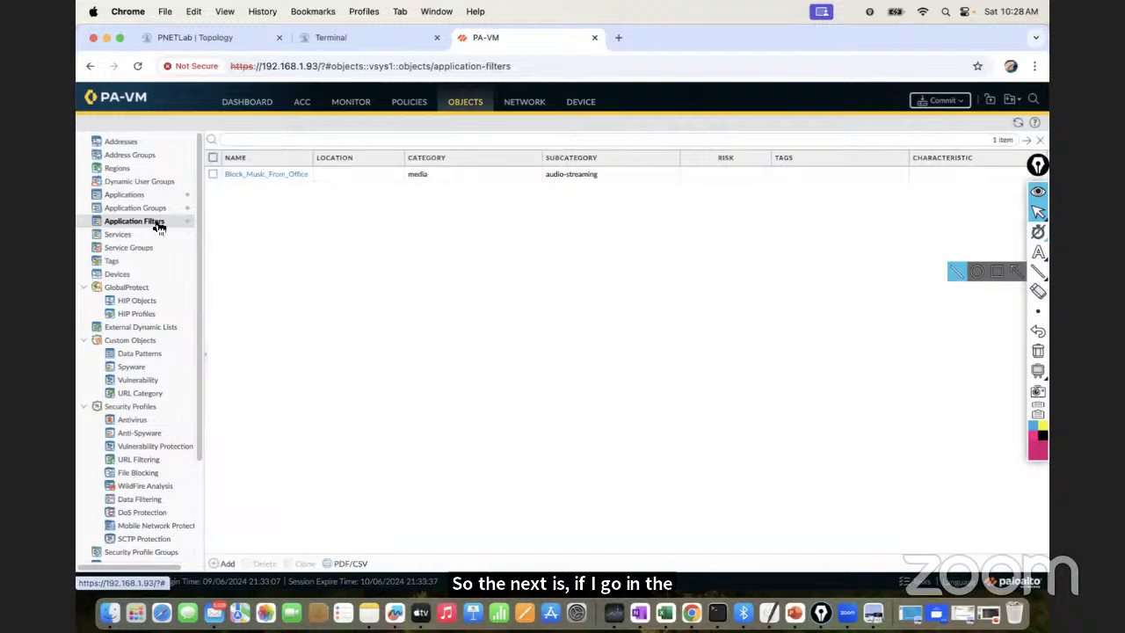
Confirm Block_Music_From_Office now matches 55 applications including GuiNet_Music_App, then go to Policies
{"action": "left_click", "coordinate": [268, 175]}
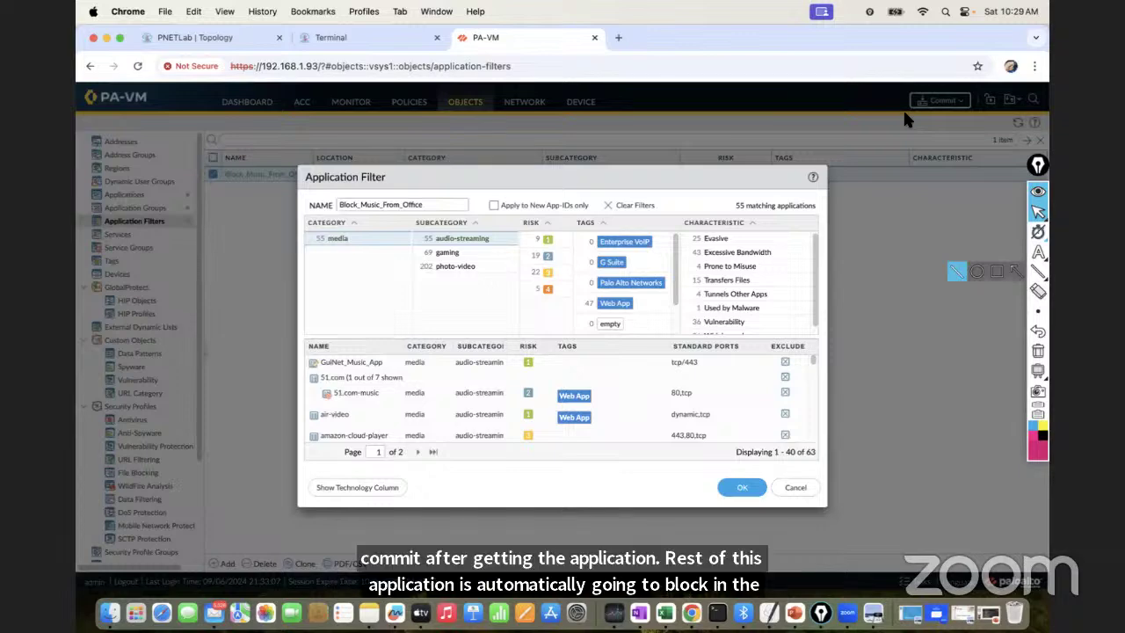
{"action": "left_click", "coordinate": [790, 487]}
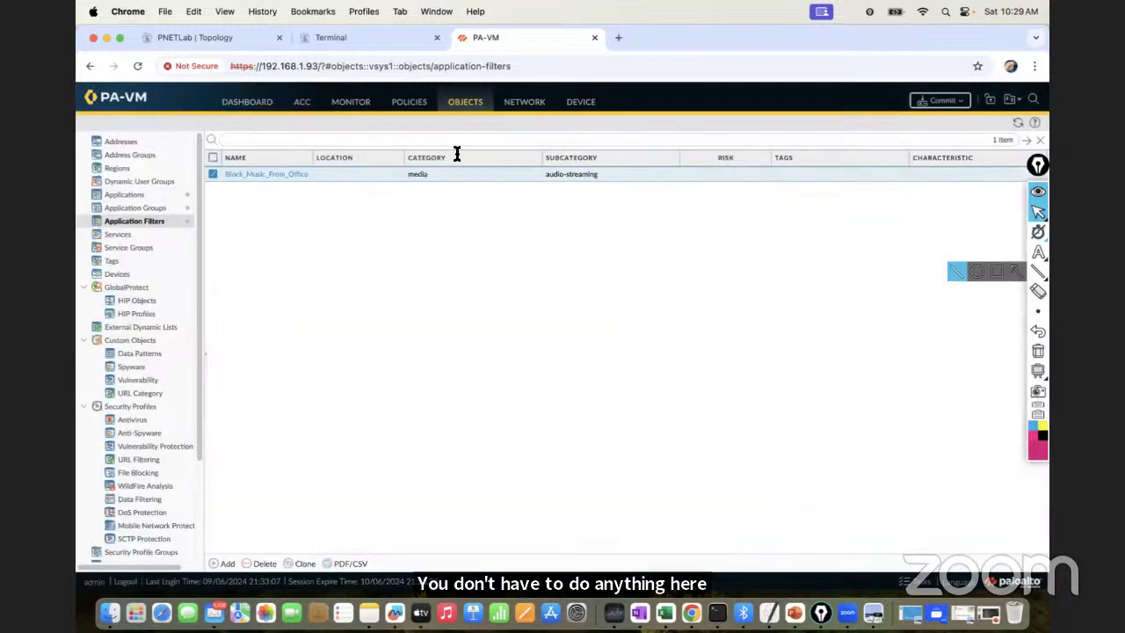
{"action": "left_click", "coordinate": [410, 103]}
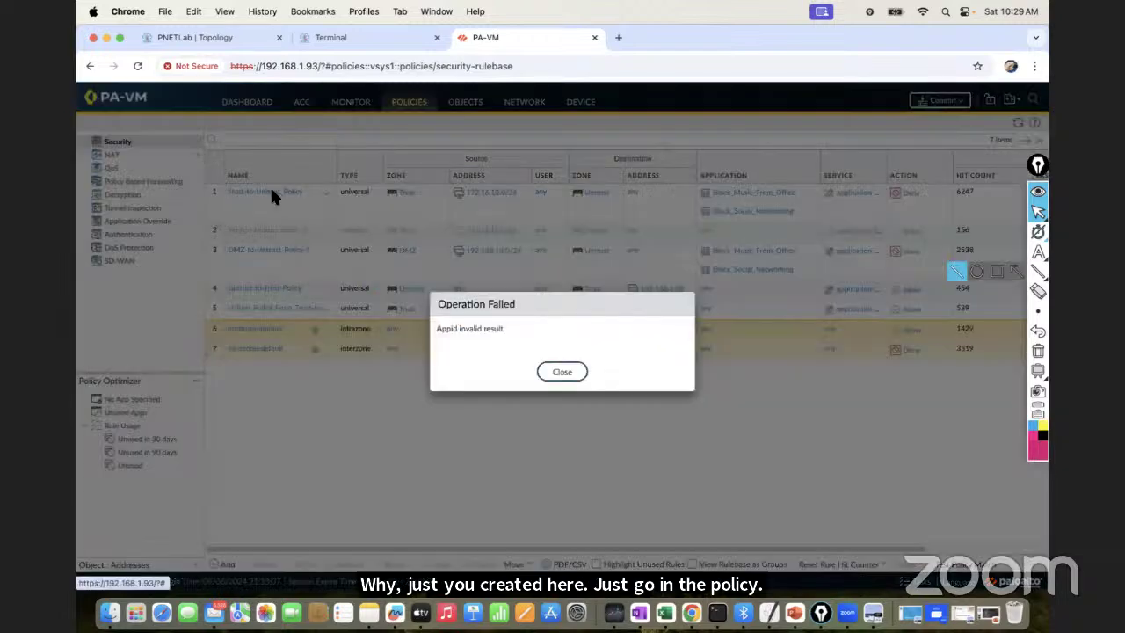
Check that rule DMZ-to-Untrust_Policy-1 uses Block_Music_From_Office as its application, without saving changes
{"action": "left_click", "coordinate": [558, 372]}
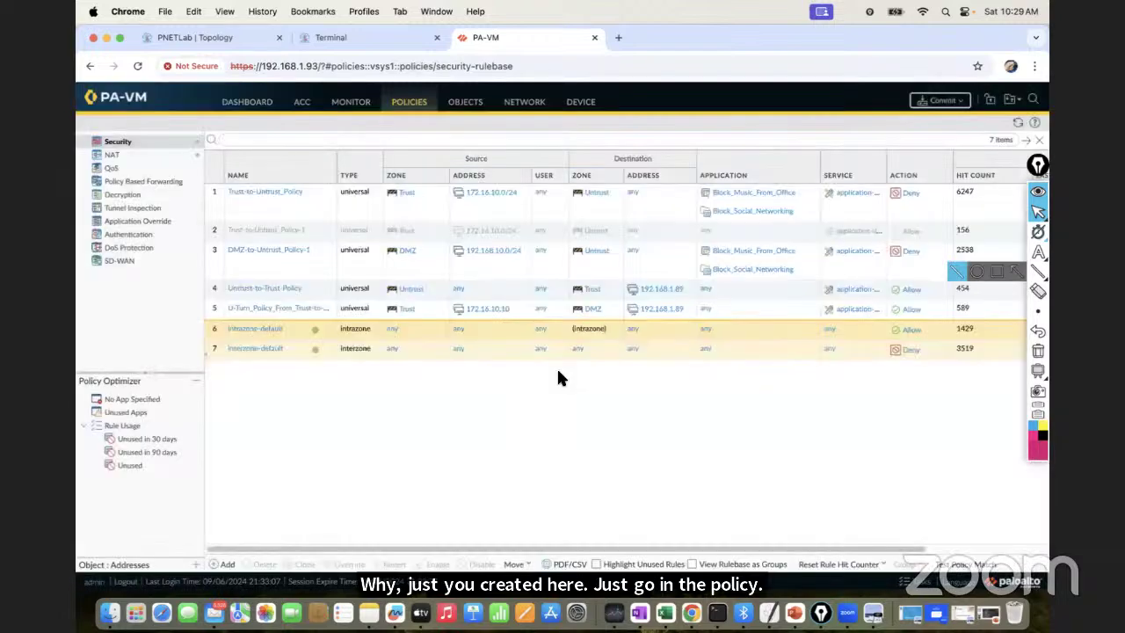
{"action": "left_click", "coordinate": [288, 252]}
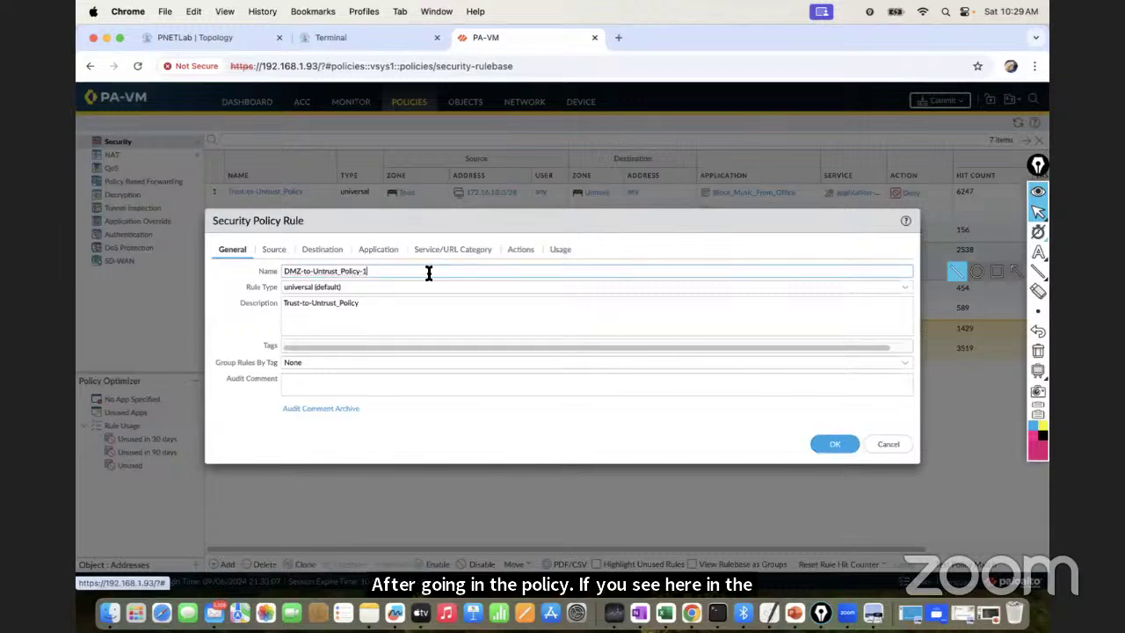
{"action": "left_click", "coordinate": [377, 251]}
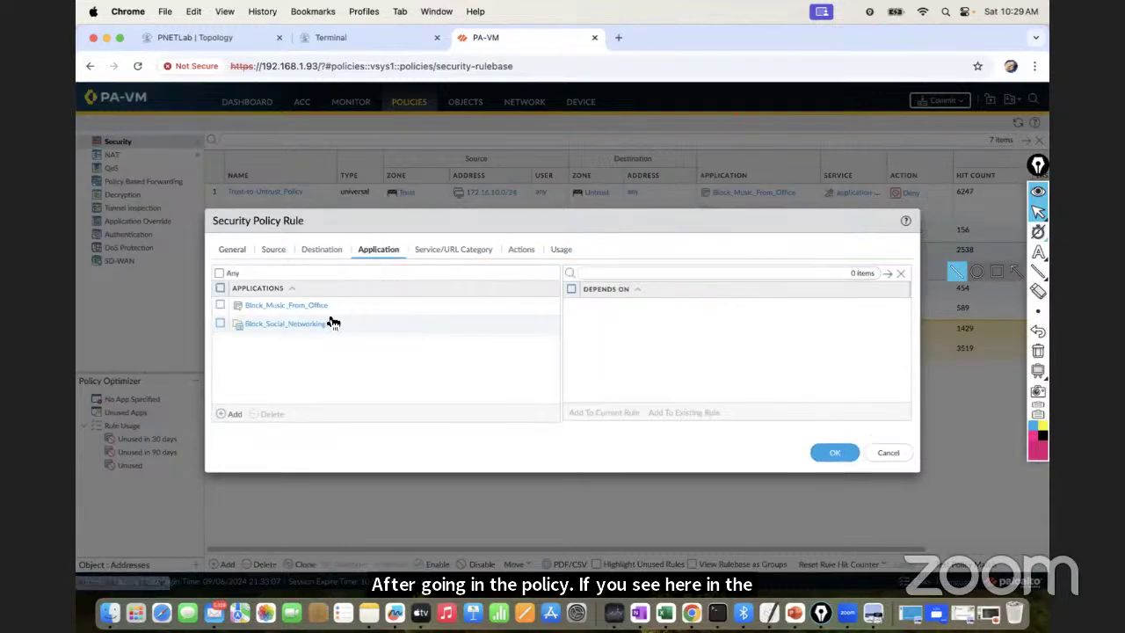
{"action": "left_click", "coordinate": [219, 306]}
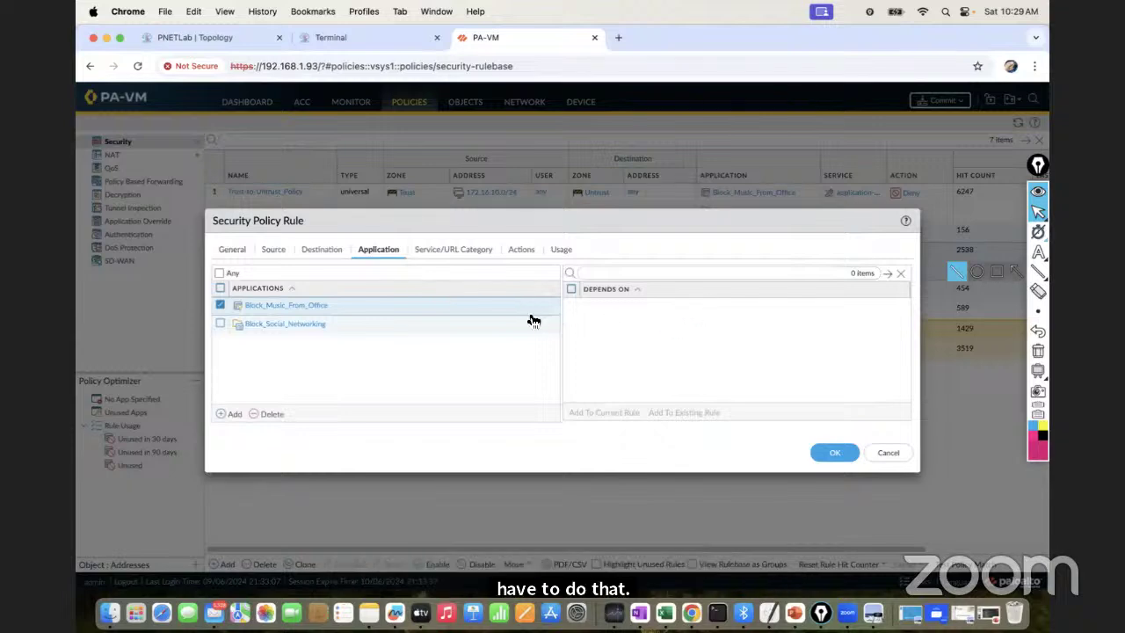
{"action": "left_click", "coordinate": [892, 454]}
Inspect the filter's Value popup on rule 3, then return to Objects' Application Filters
{"action": "left_click", "coordinate": [810, 253]}
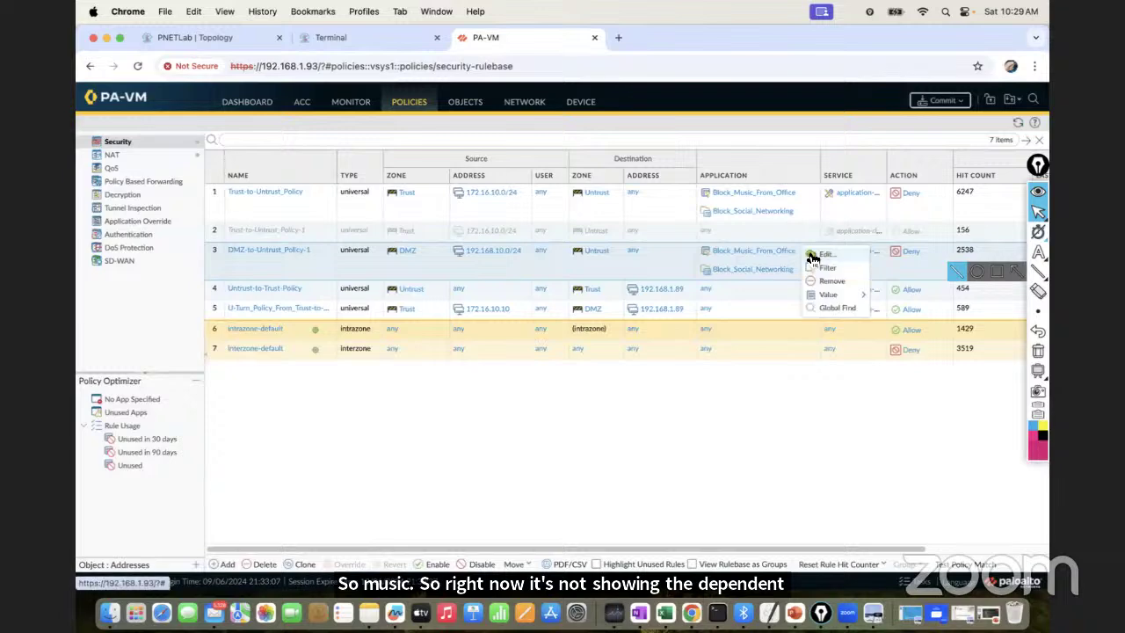
{"action": "mouse_move", "coordinate": [827, 296]}
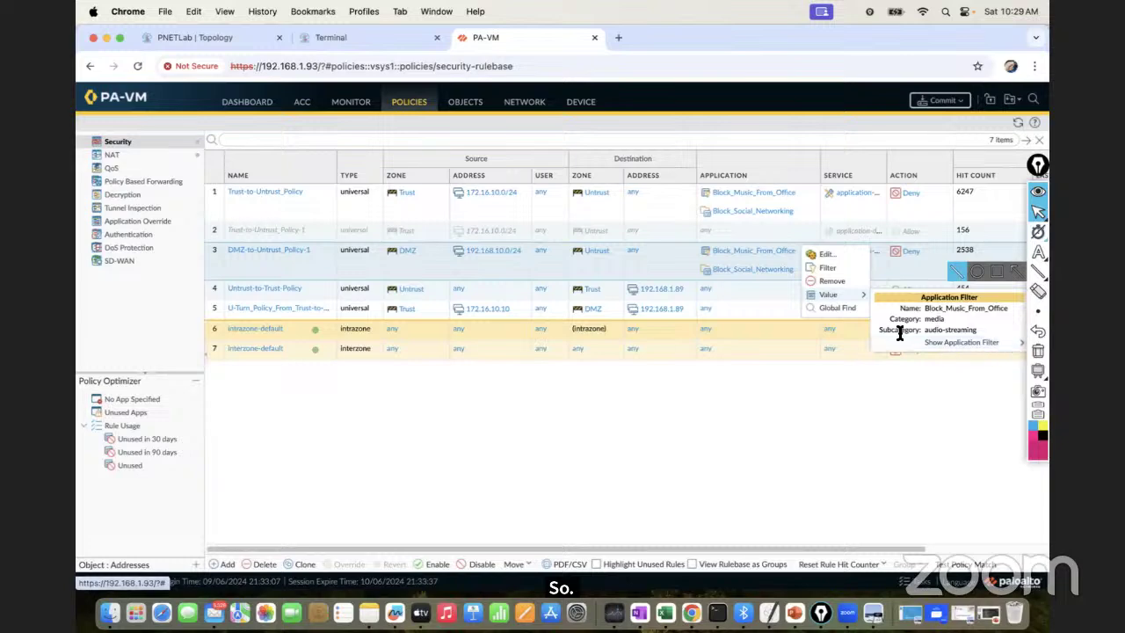
{"action": "left_click", "coordinate": [465, 103]}
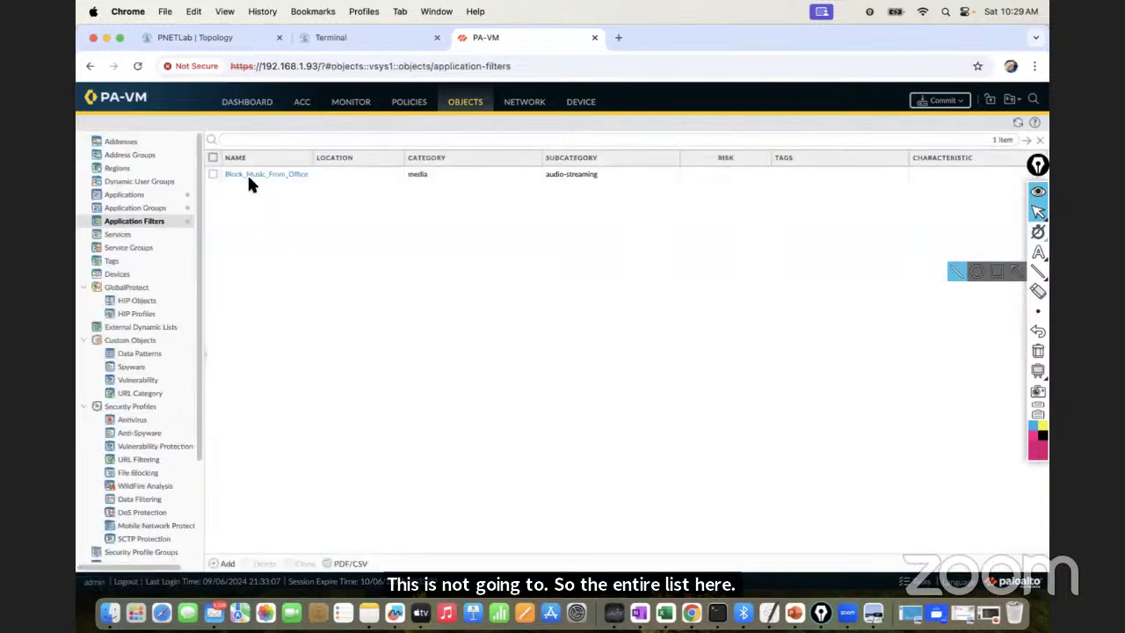
{"action": "left_click", "coordinate": [245, 175]}
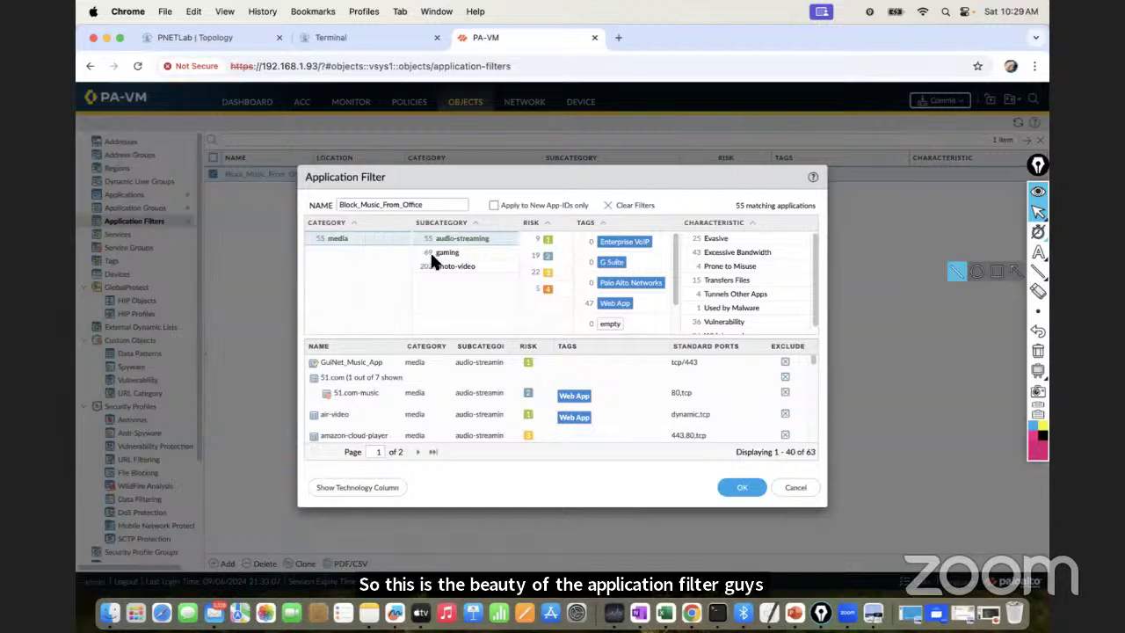
{"action": "left_click", "coordinate": [795, 485]}
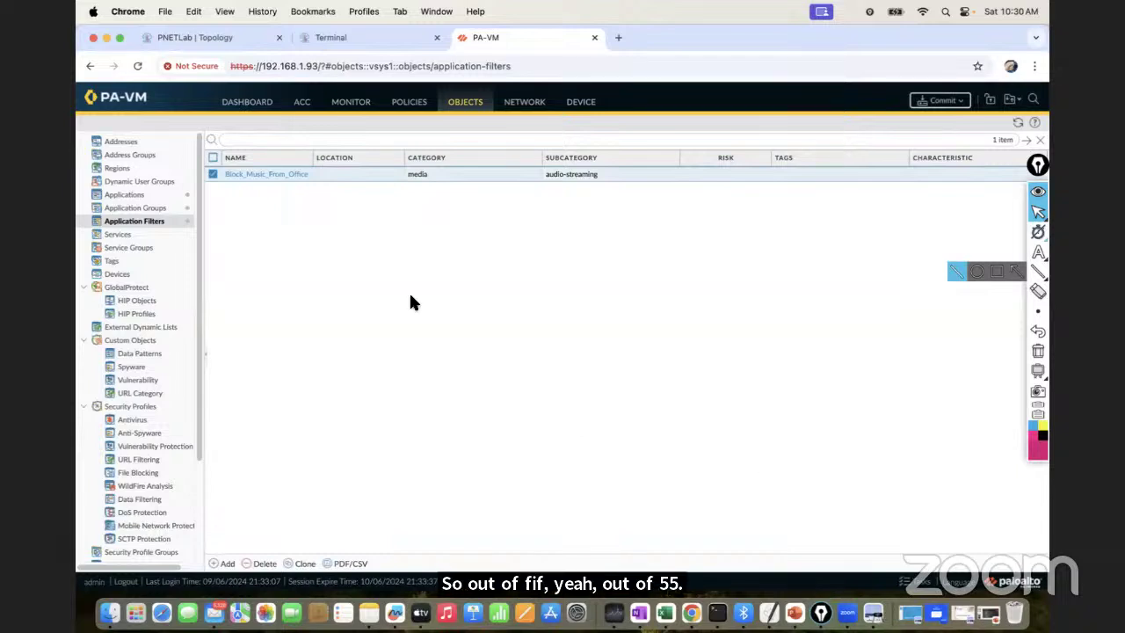
{"action": "left_click", "coordinate": [156, 223]}
{"action": "left_click", "coordinate": [160, 211]}
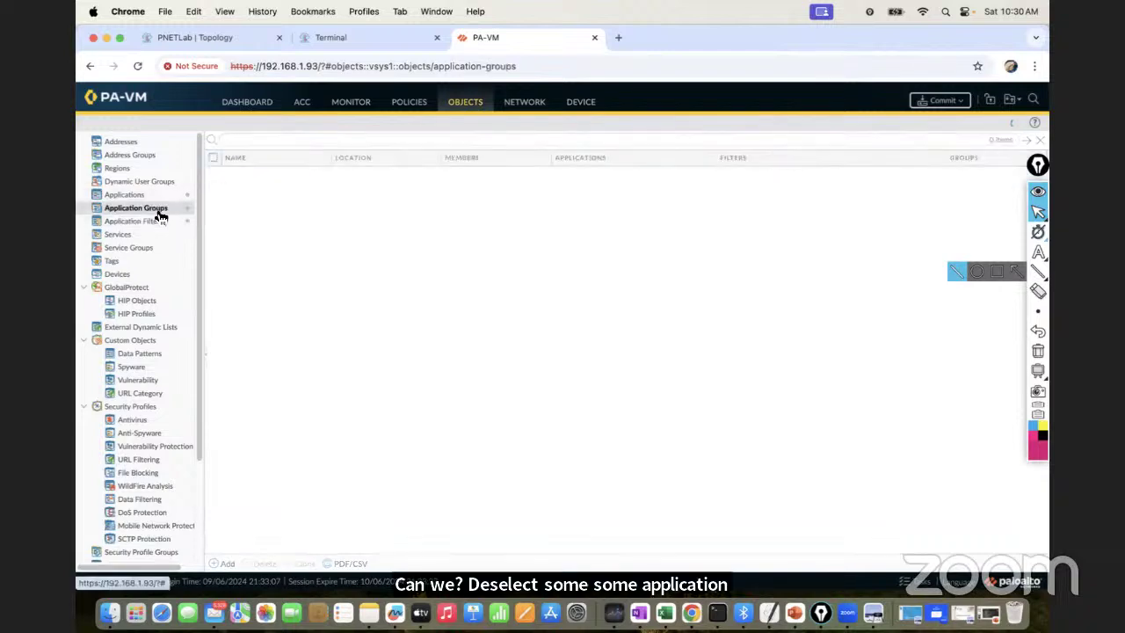
{"action": "left_click", "coordinate": [158, 221]}
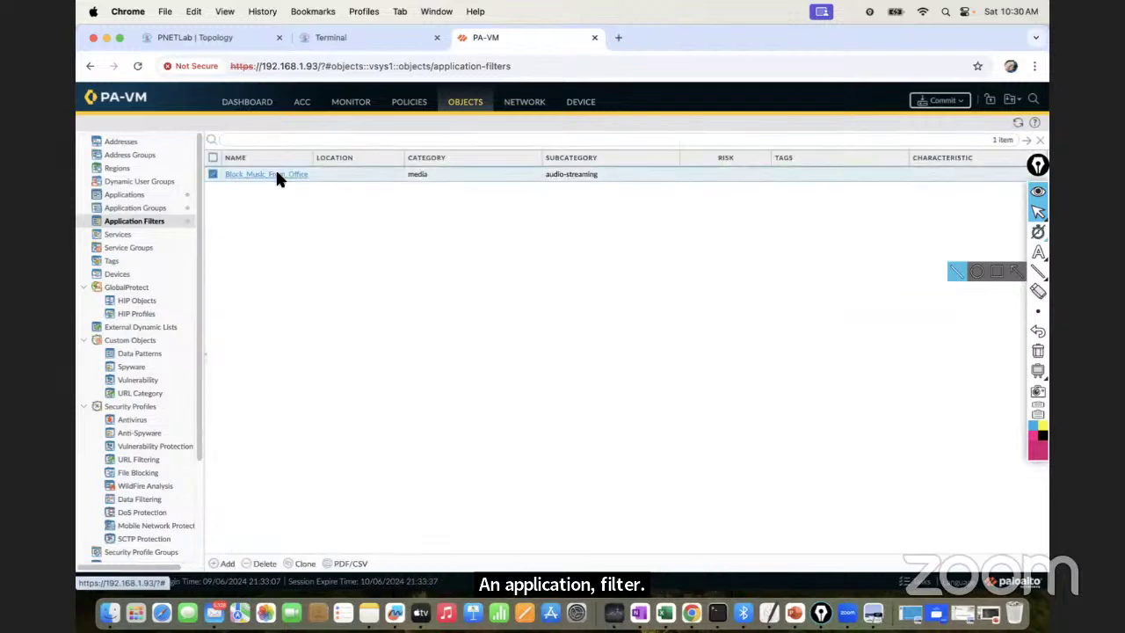
Show Block_Music_From_Office's 55 matching applications and annotate 'Application_Override' above the dialog
{"action": "left_click", "coordinate": [280, 175]}
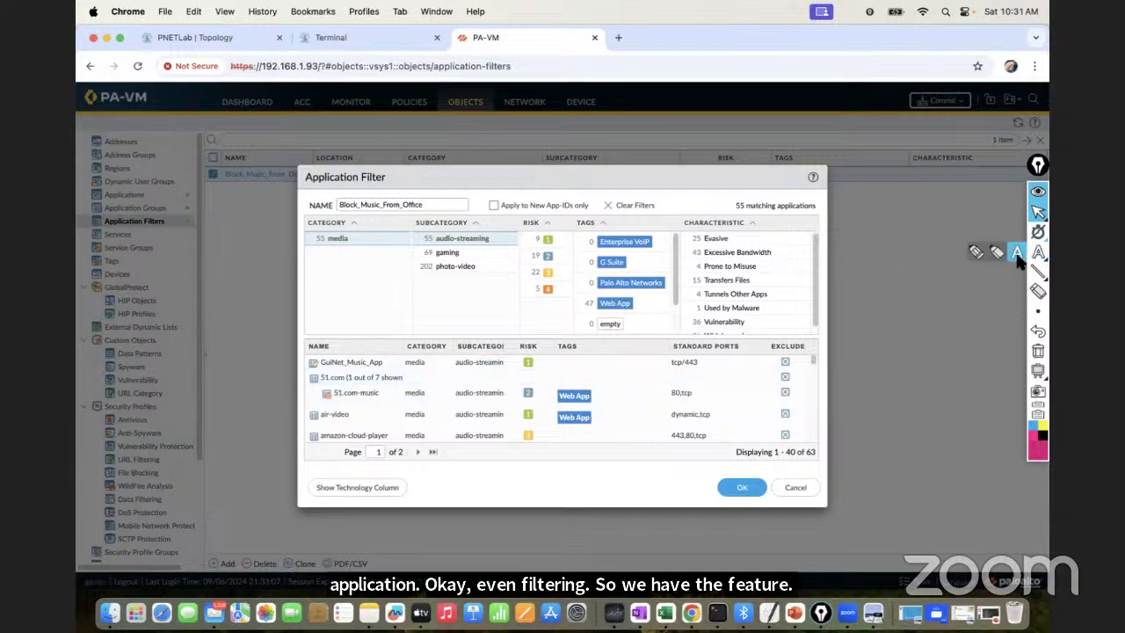
{"action": "left_click", "coordinate": [1037, 253]}
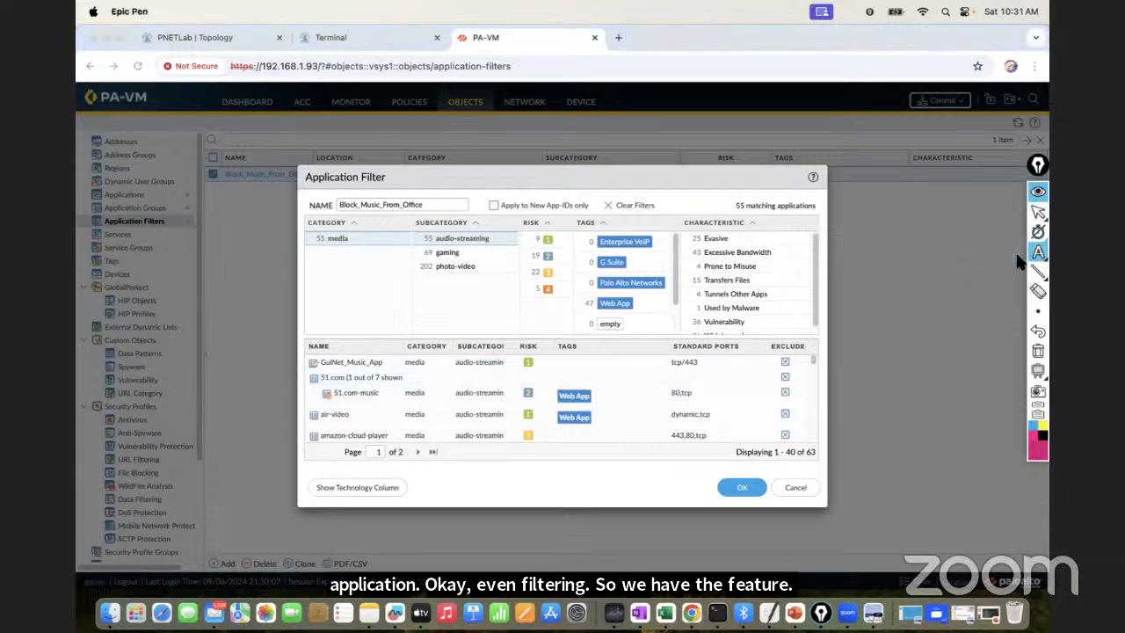
{"action": "left_click", "coordinate": [512, 176]}
{"action": "type", "text": "Application_"}
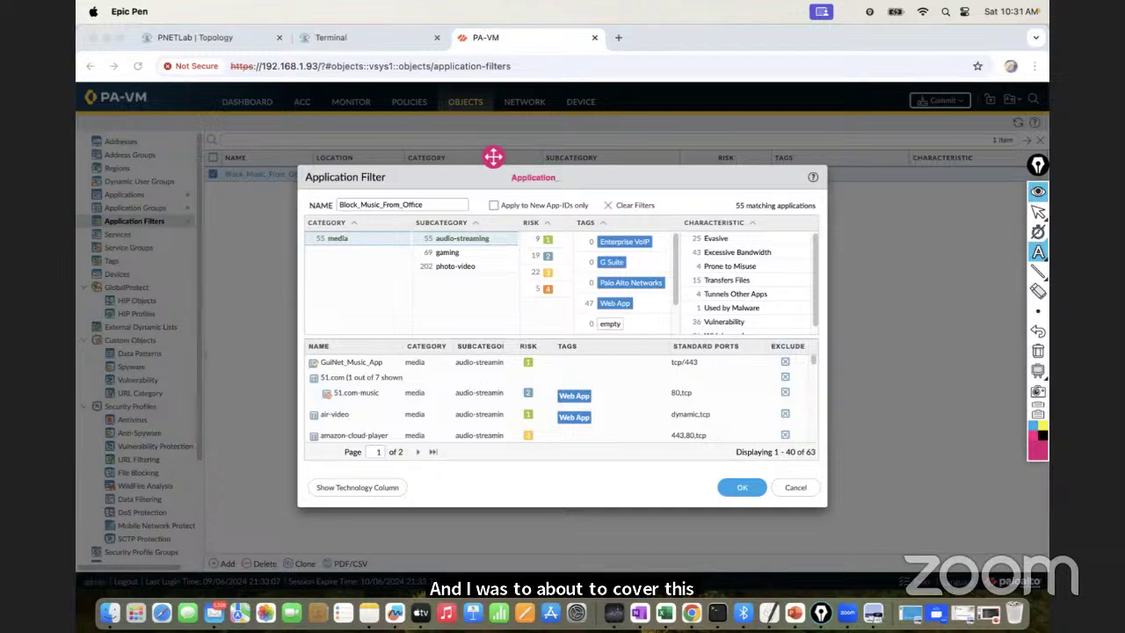
{"action": "type", "text": "O"}
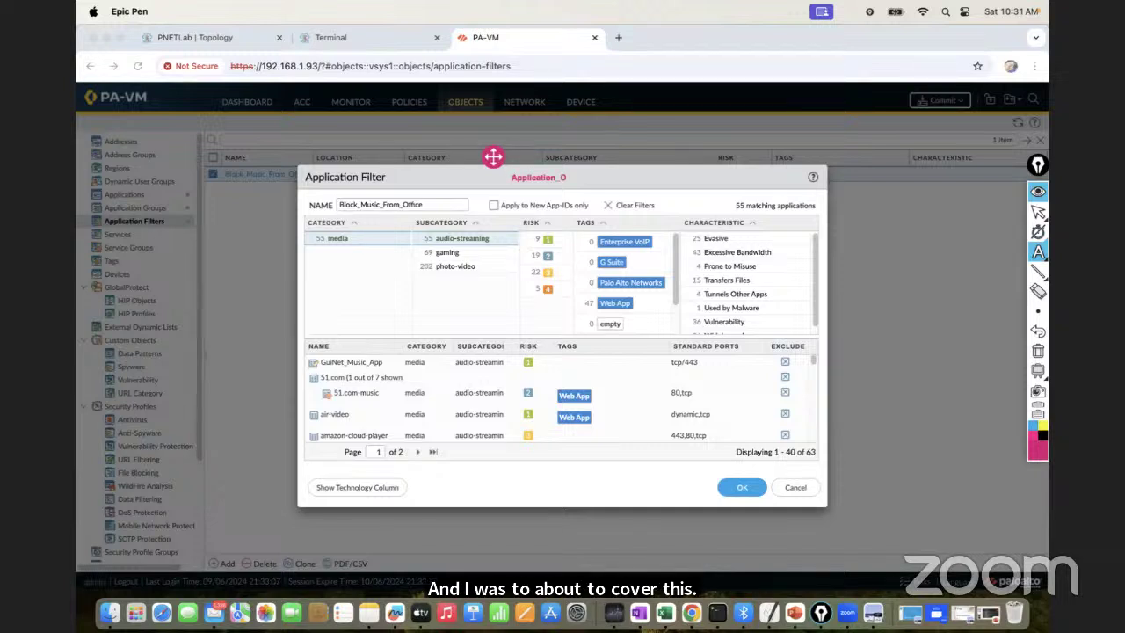
{"action": "type", "text": "verride"}
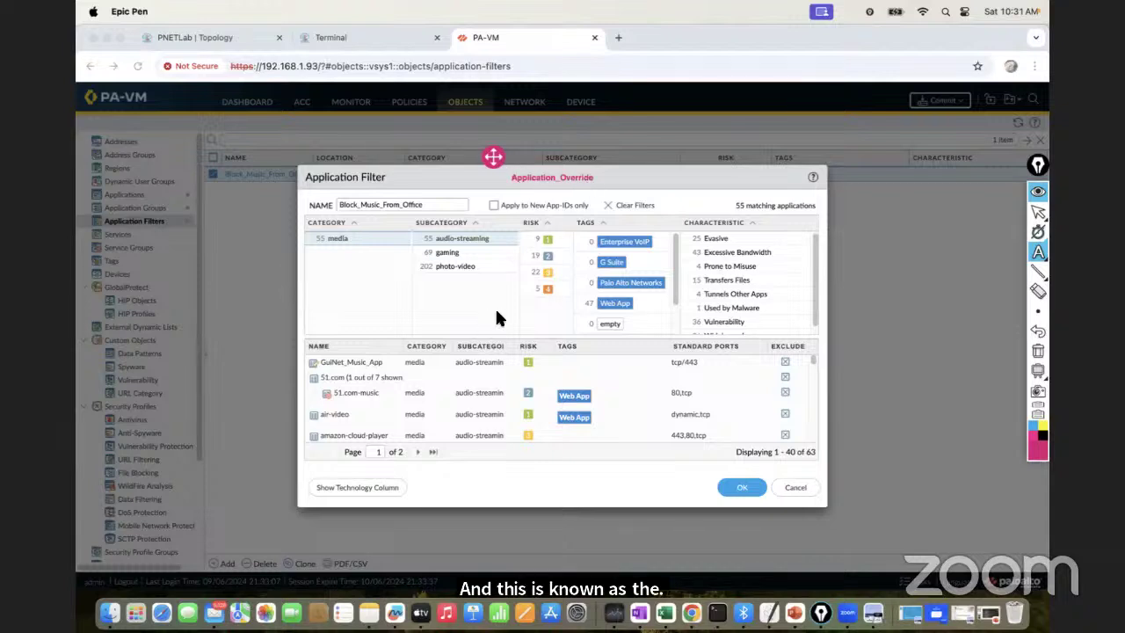
{"action": "left_click", "coordinate": [1038, 212]}
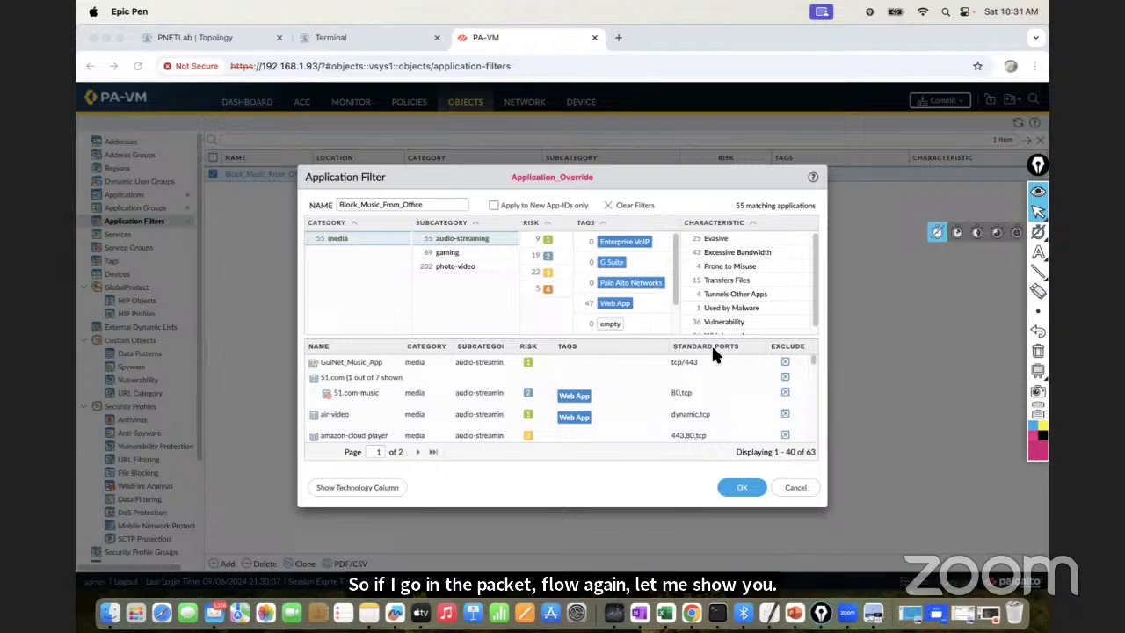
Open Packet-Flow.pdf from Finder and display its page 4 packet flow diagram
{"action": "left_click", "coordinate": [106, 37]}
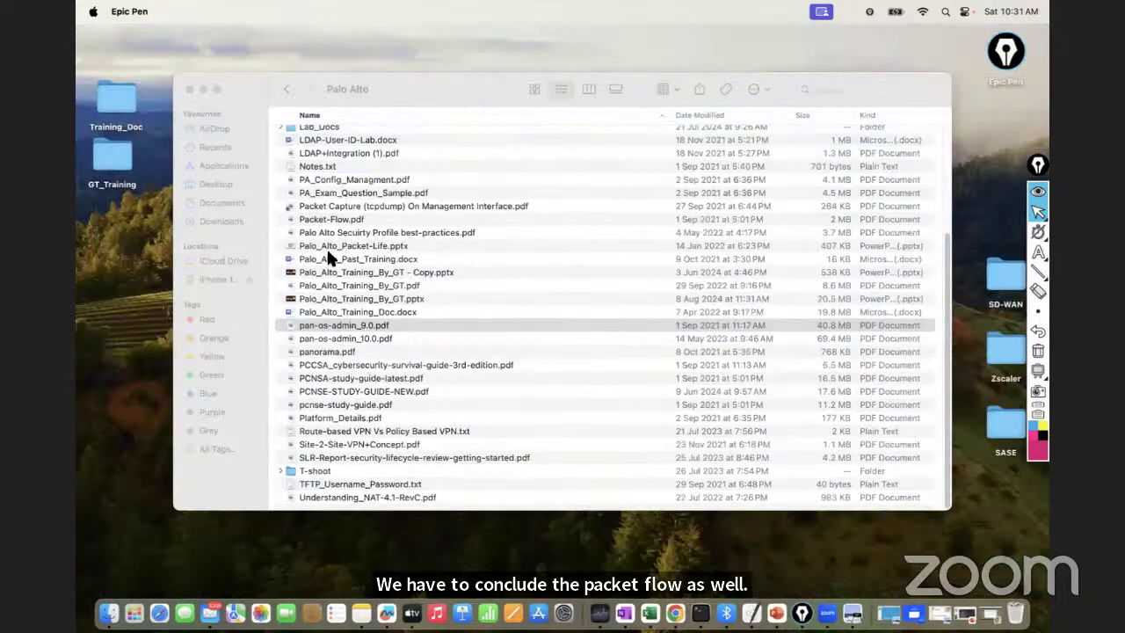
{"action": "double_click", "coordinate": [333, 219]}
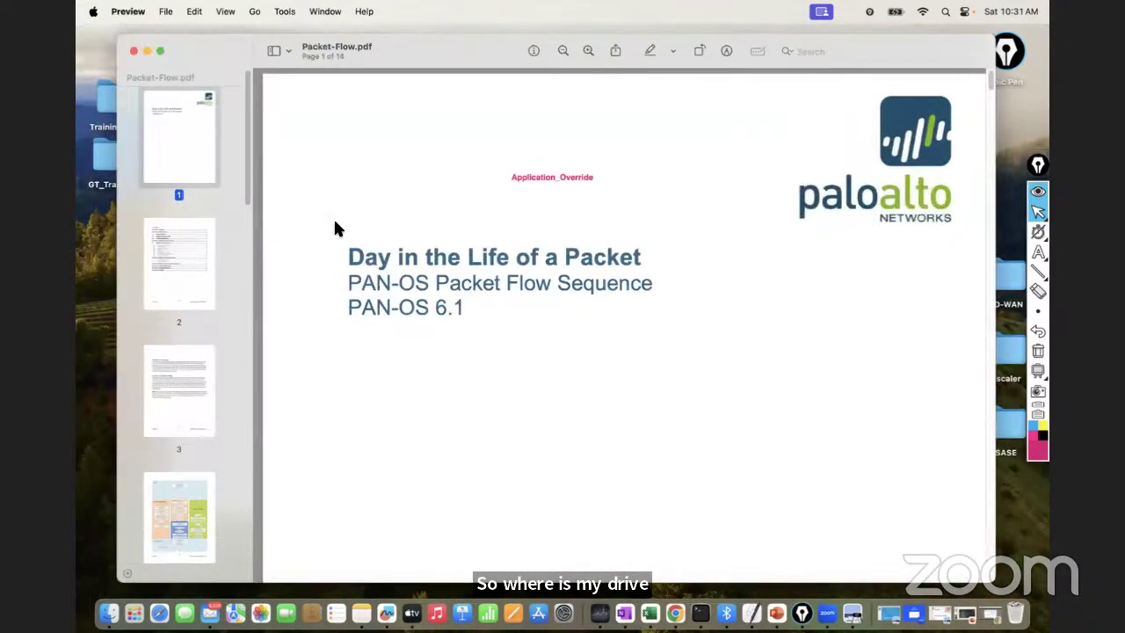
{"action": "left_click", "coordinate": [176, 513]}
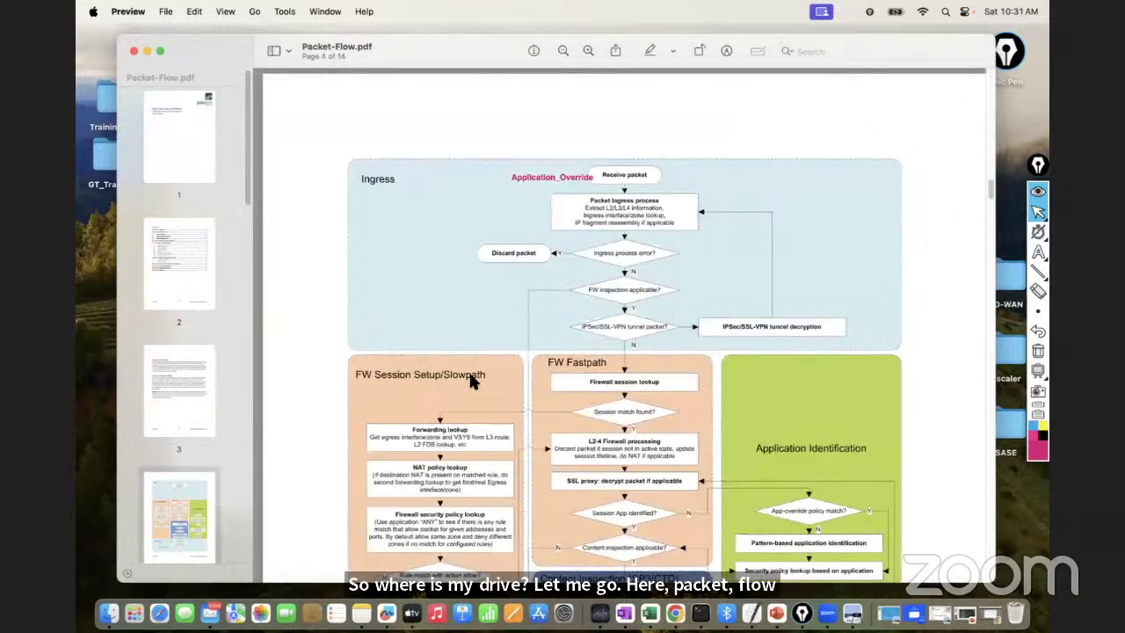
{"action": "scroll", "coordinate": [479, 361], "scroll_direction": "up", "scroll_amount": 2}
{"action": "scroll", "coordinate": [628, 372], "scroll_direction": "down", "scroll_amount": 3}
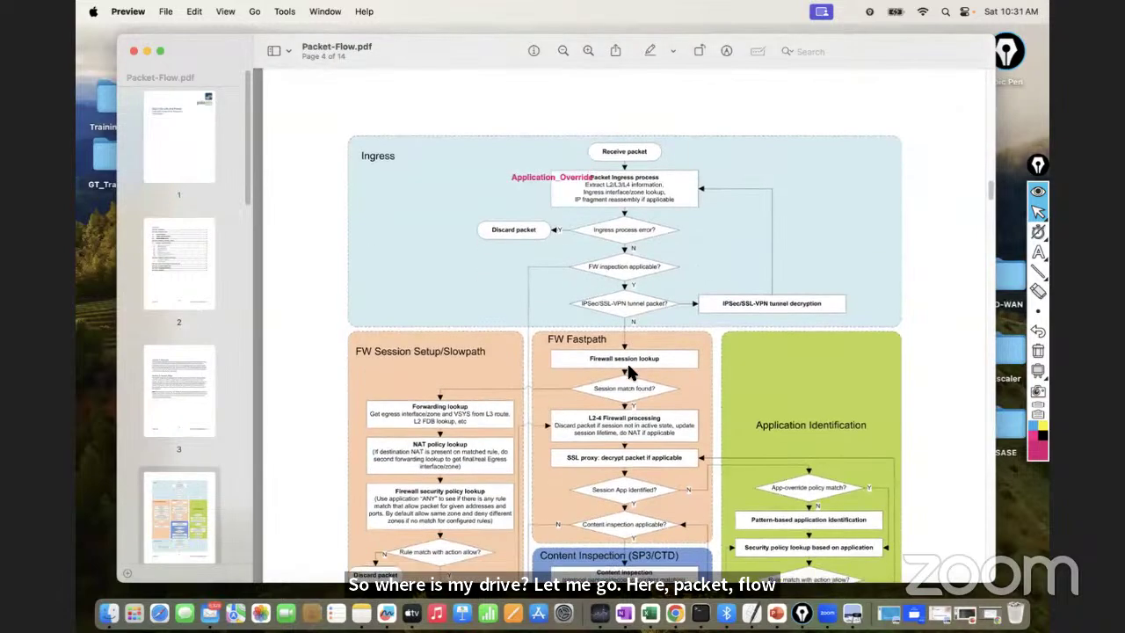
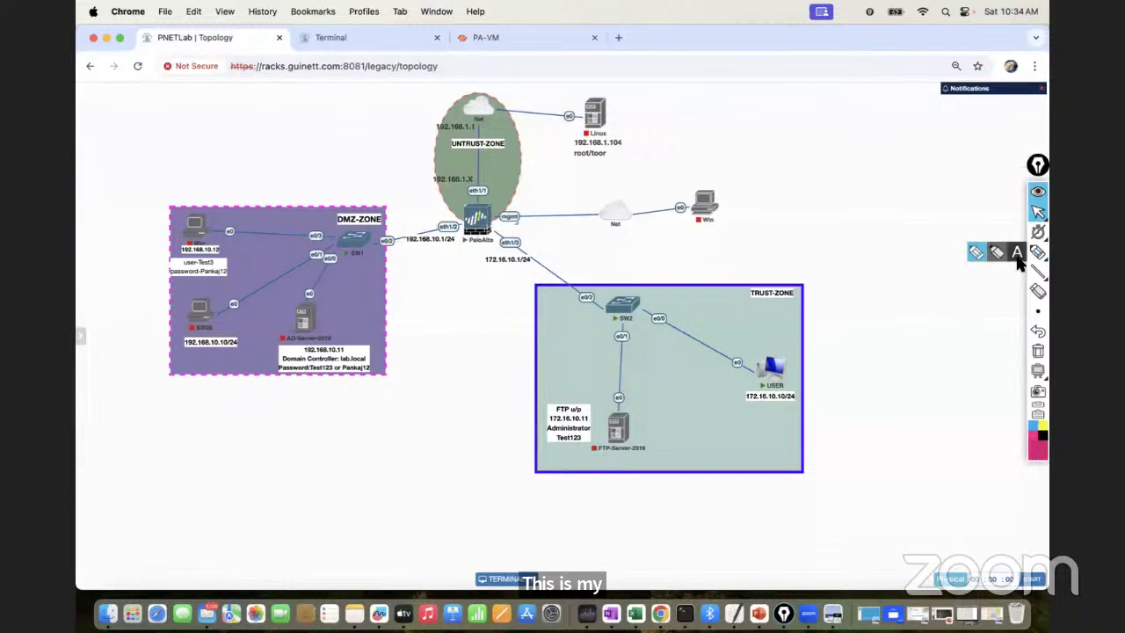
{"action": "left_click", "coordinate": [803, 370]}
{"action": "type", "text": "Music"}
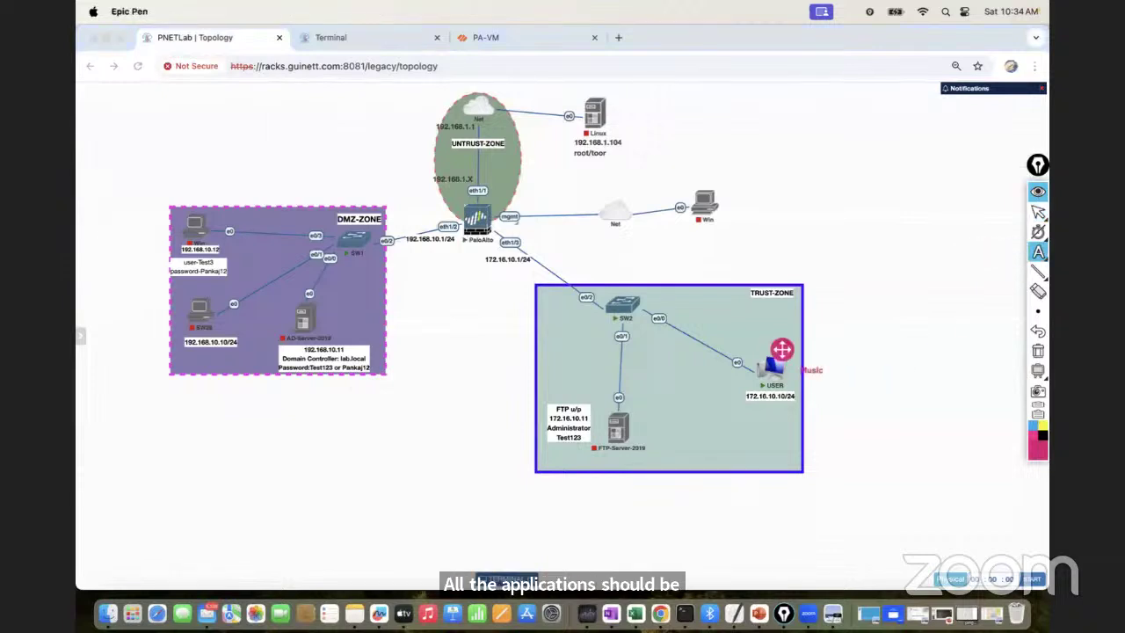
{"action": "key", "text": "BackSpace"}
{"action": "key", "text": "BackSpace"}
{"action": "key", "text": "BackSpace"}
{"action": "key", "text": "BackSpace"}
{"action": "key", "text": "BackSpace"}
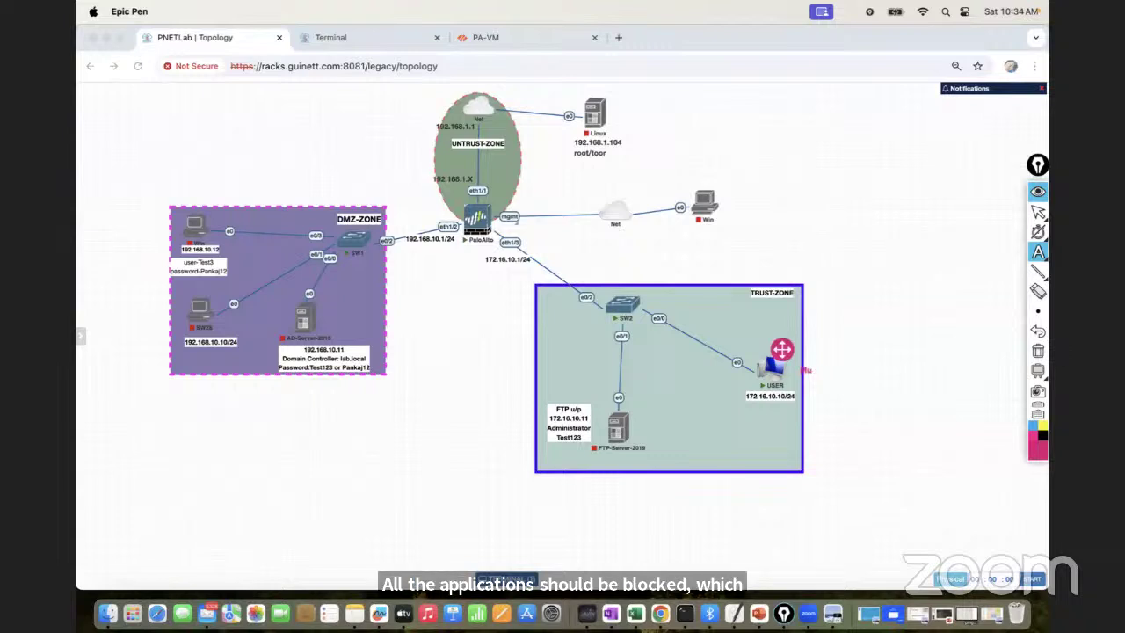
{"action": "type", "text": "All Music Ap"}
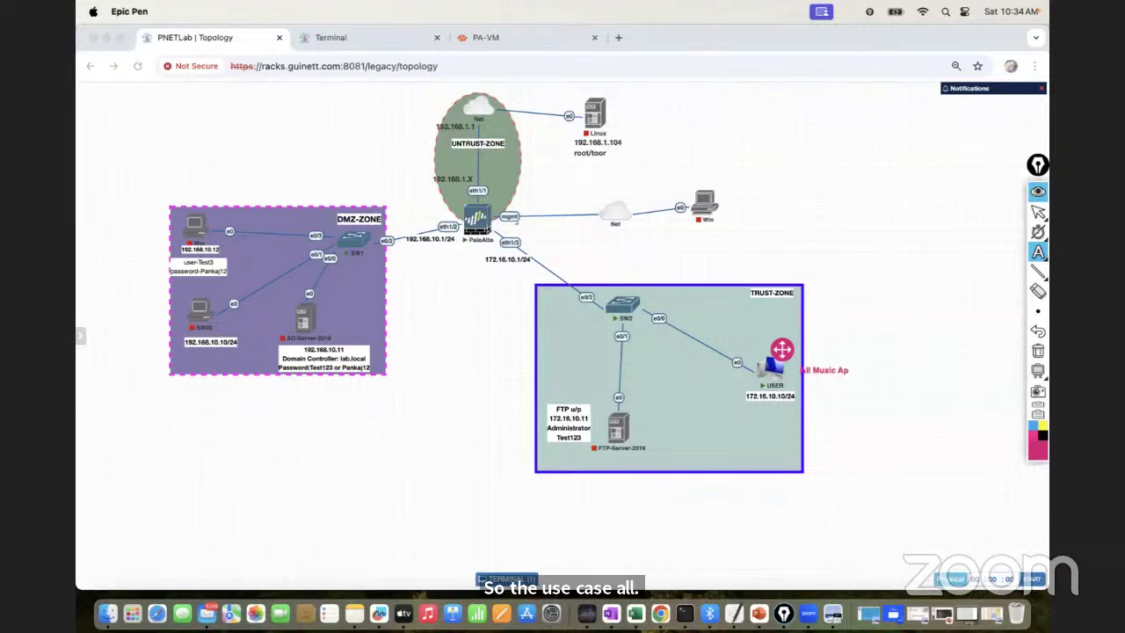
{"action": "type", "text": "plicat"}
{"action": "type", "text": "ion should"}
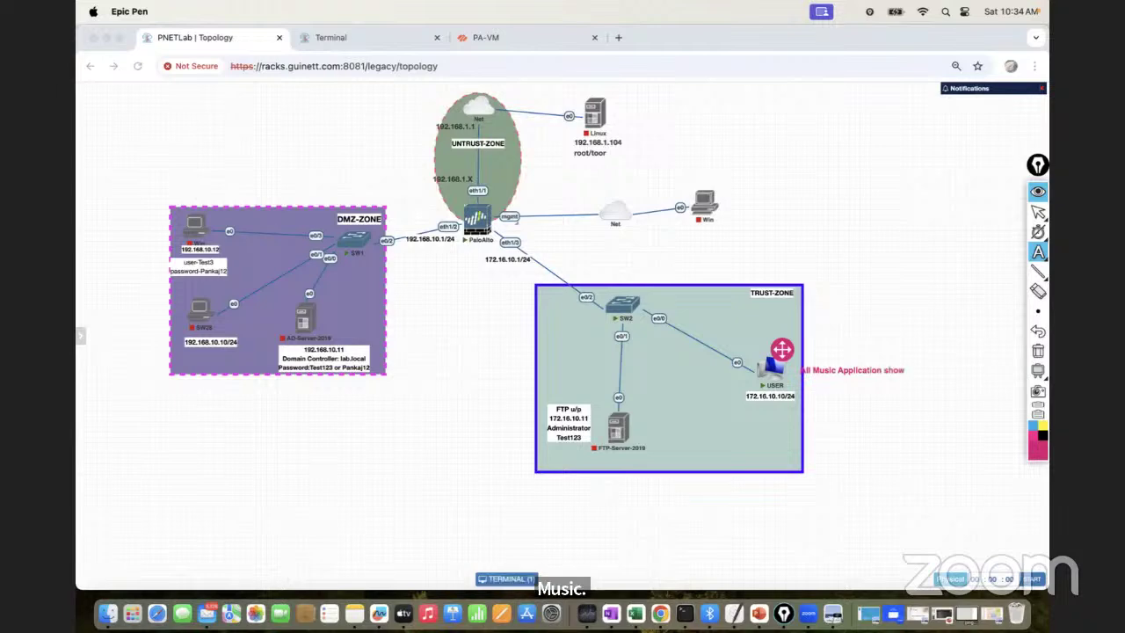
{"action": "type", "text": " be blocke"}
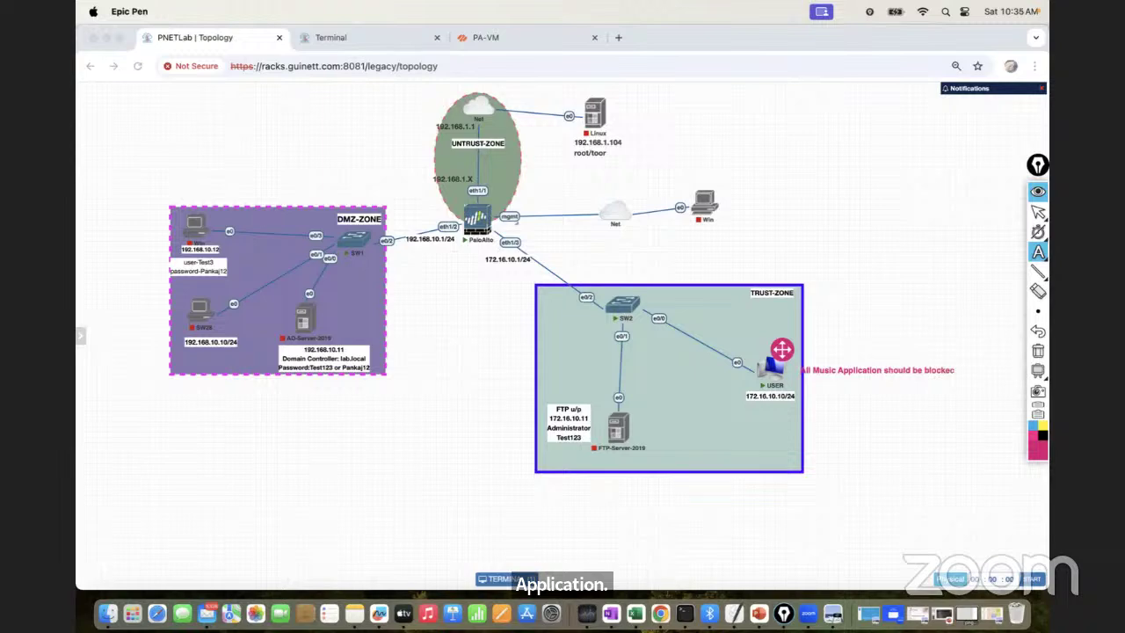
{"action": "type", "text": "d--"}
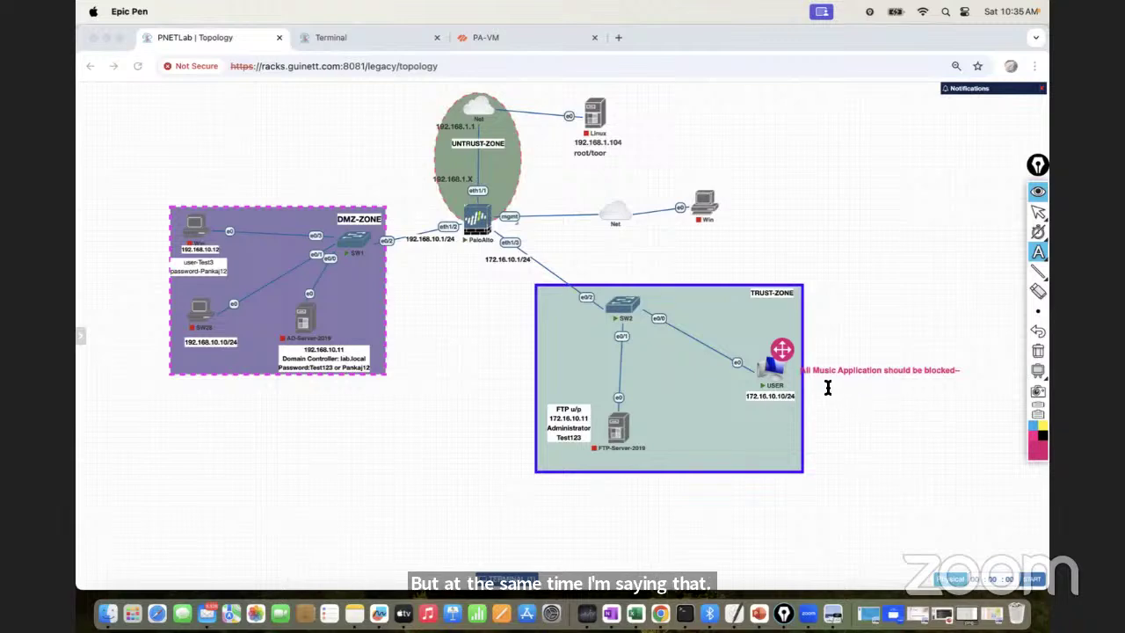
{"action": "left_click", "coordinate": [1036, 254]}
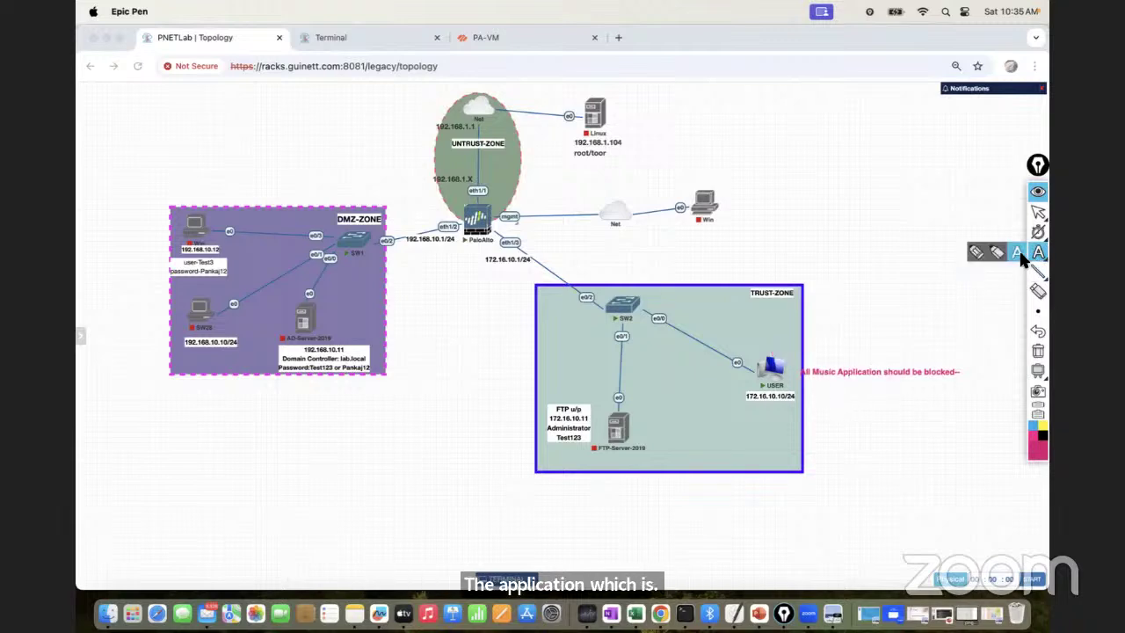
{"action": "left_click", "coordinate": [860, 384]}
{"action": "type", "text": "GuiN"}
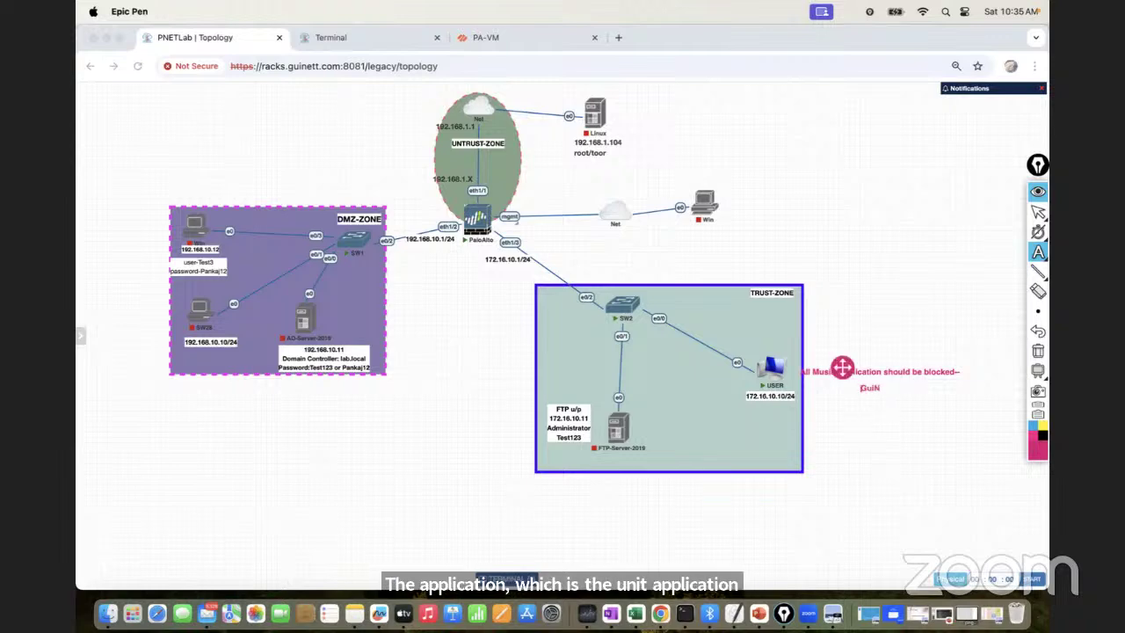
{"action": "type", "text": "et Music App shou"}
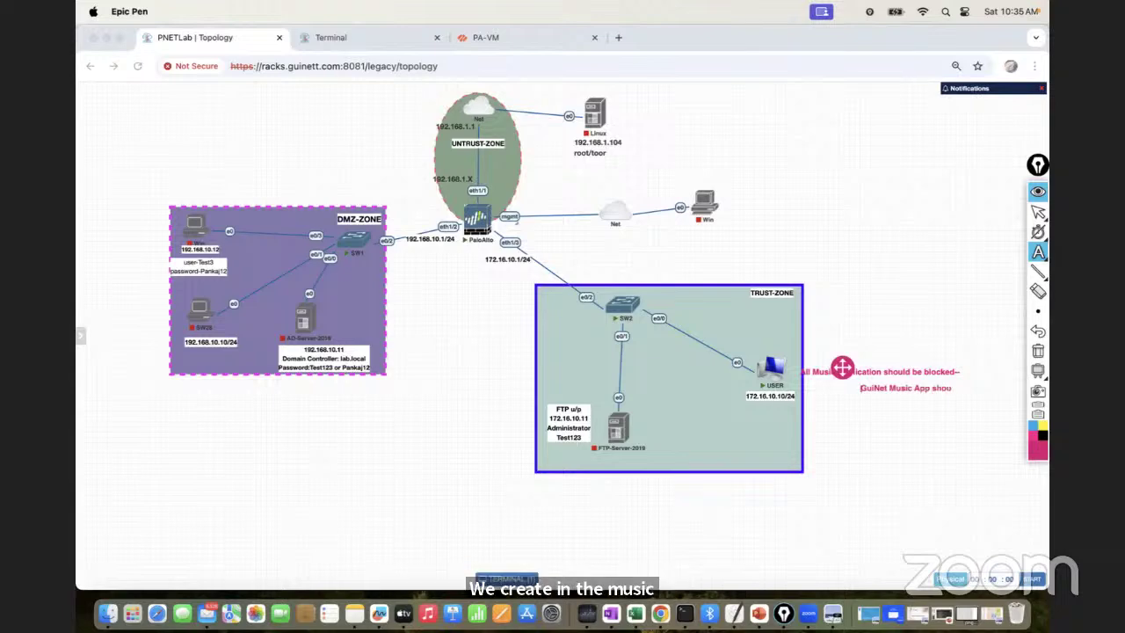
{"action": "type", "text": "ld be allowed"}
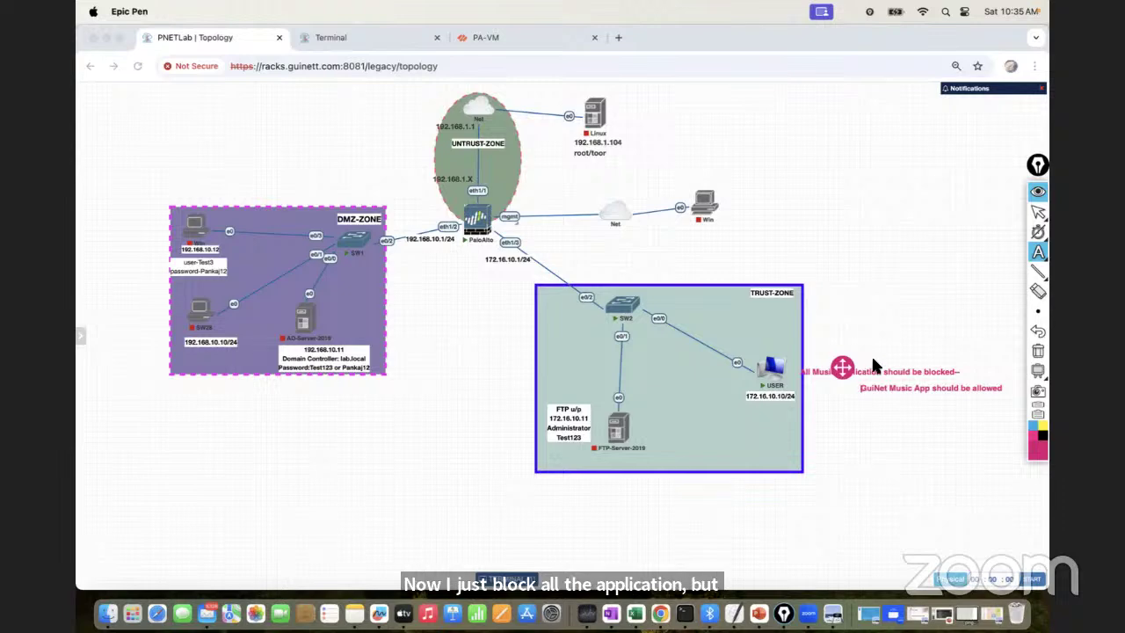
{"action": "left_click", "coordinate": [1038, 350]}
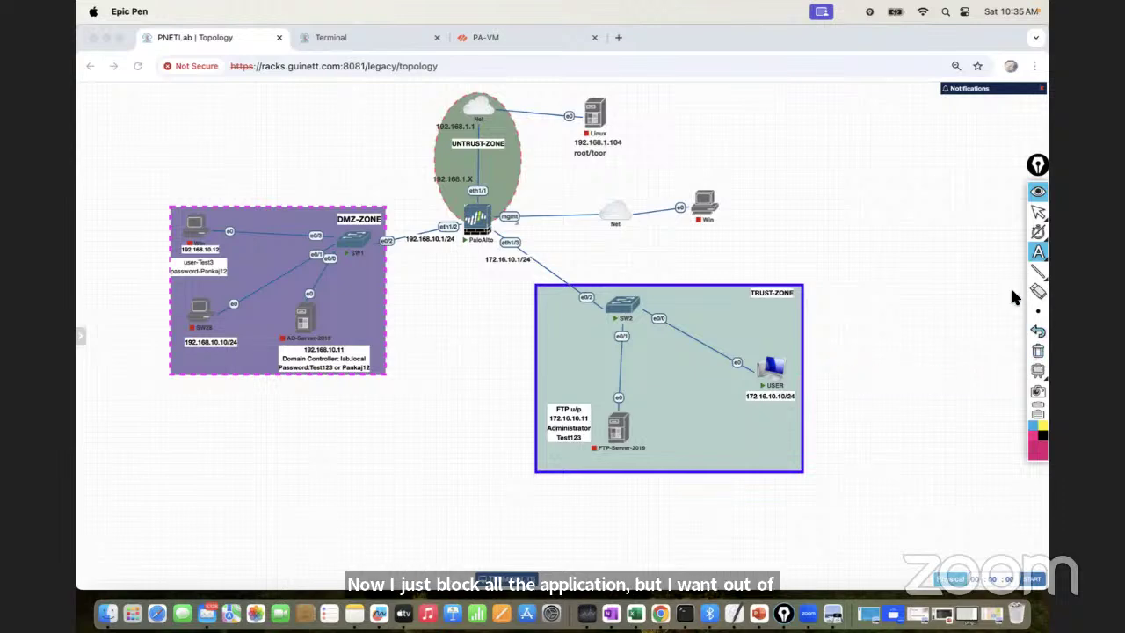
{"action": "left_click", "coordinate": [1038, 212]}
On the PA-VM firewall, open the Application Override rulebase, dismiss the errors, and add a new rule
{"action": "left_click", "coordinate": [479, 38]}
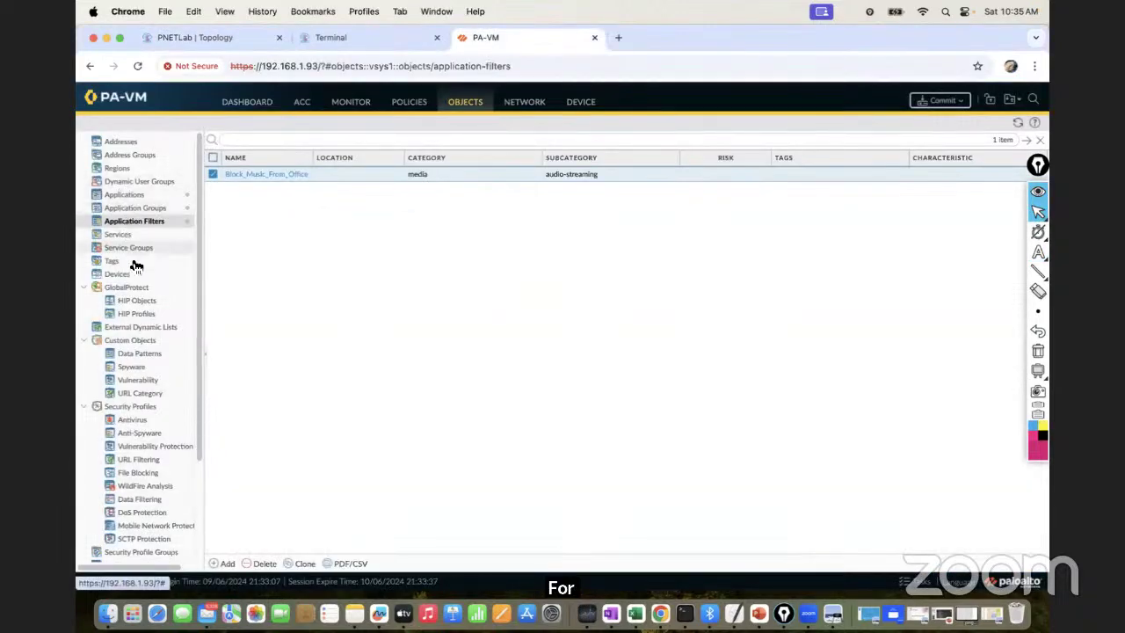
{"action": "left_click", "coordinate": [409, 103]}
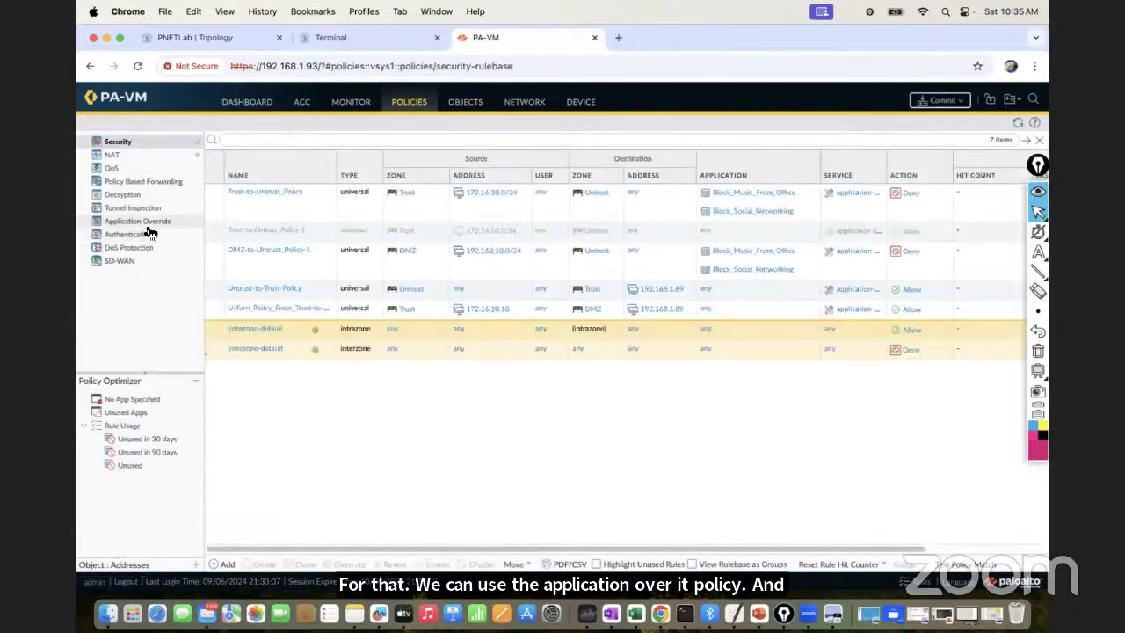
{"action": "left_click", "coordinate": [147, 224]}
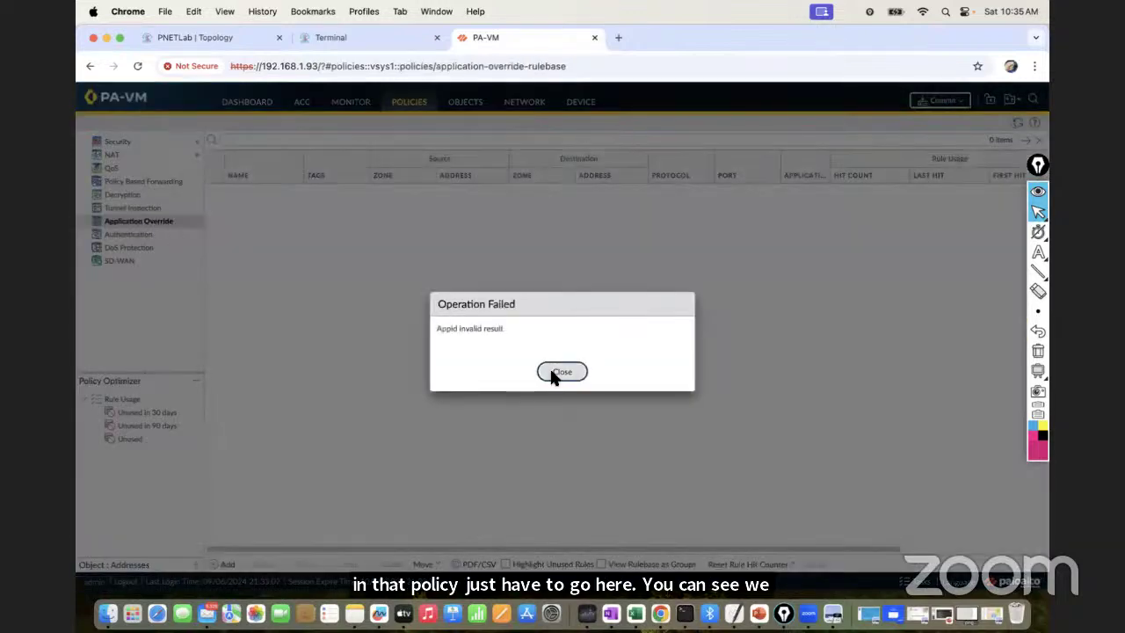
{"action": "left_click", "coordinate": [553, 373]}
{"action": "left_click", "coordinate": [555, 373]}
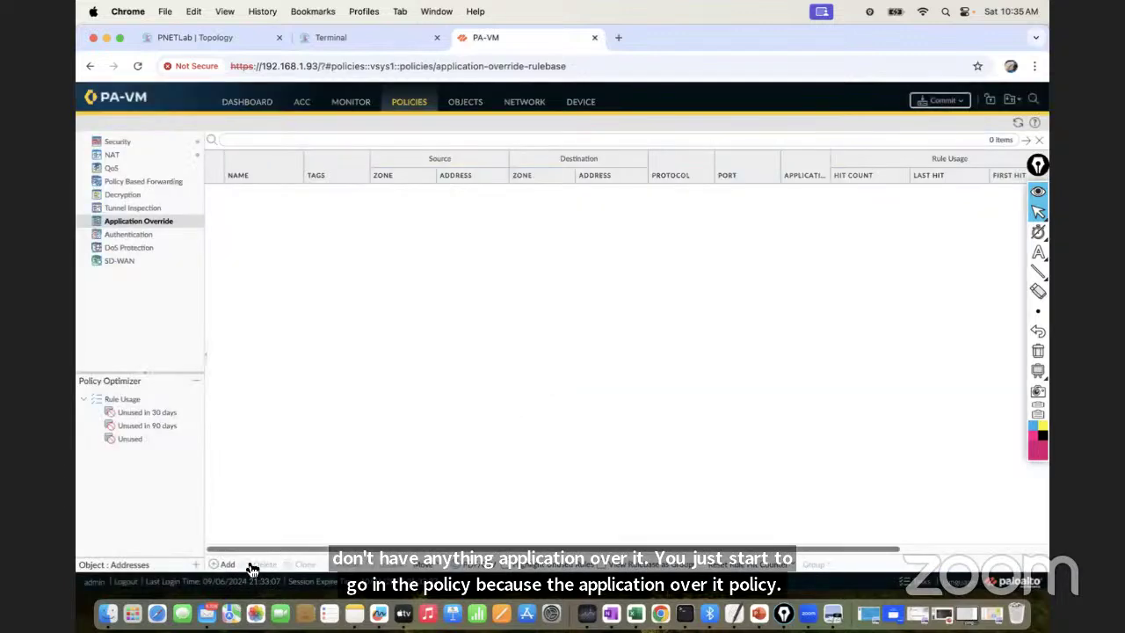
{"action": "left_click", "coordinate": [218, 564]}
Name the rule Application_Override_Policy and copy that name into its description
{"action": "left_click", "coordinate": [423, 277]}
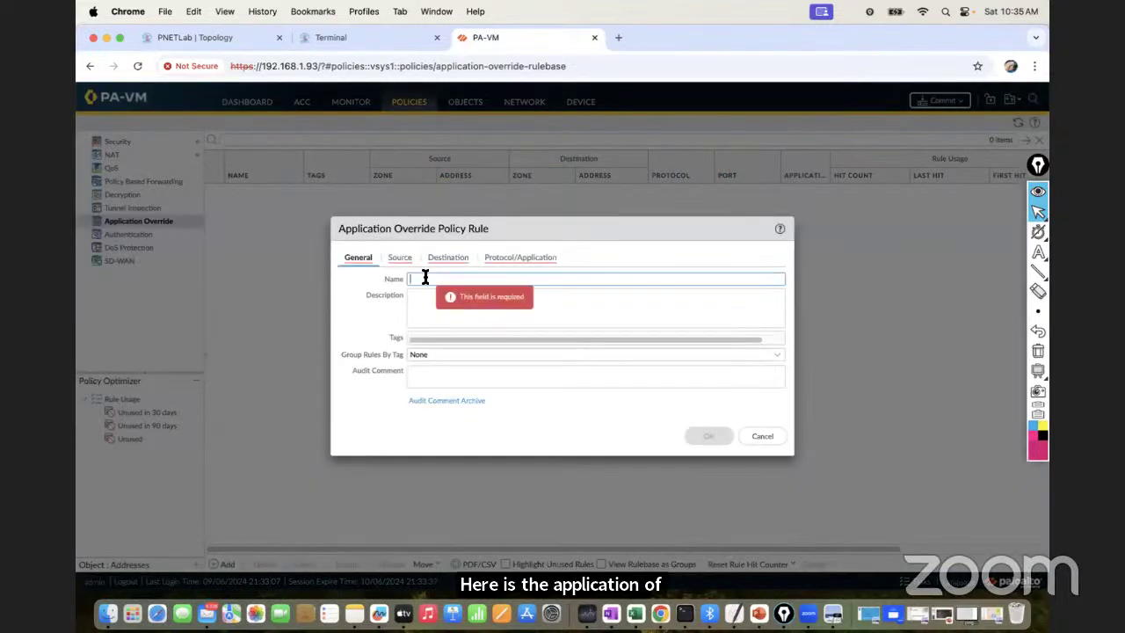
{"action": "type", "text": "App"}
{"action": "key", "text": "BackSpace"}
{"action": "type", "text": "li"}
{"action": "key", "text": "BackSpace"}
{"action": "key", "text": "BackSpace"}
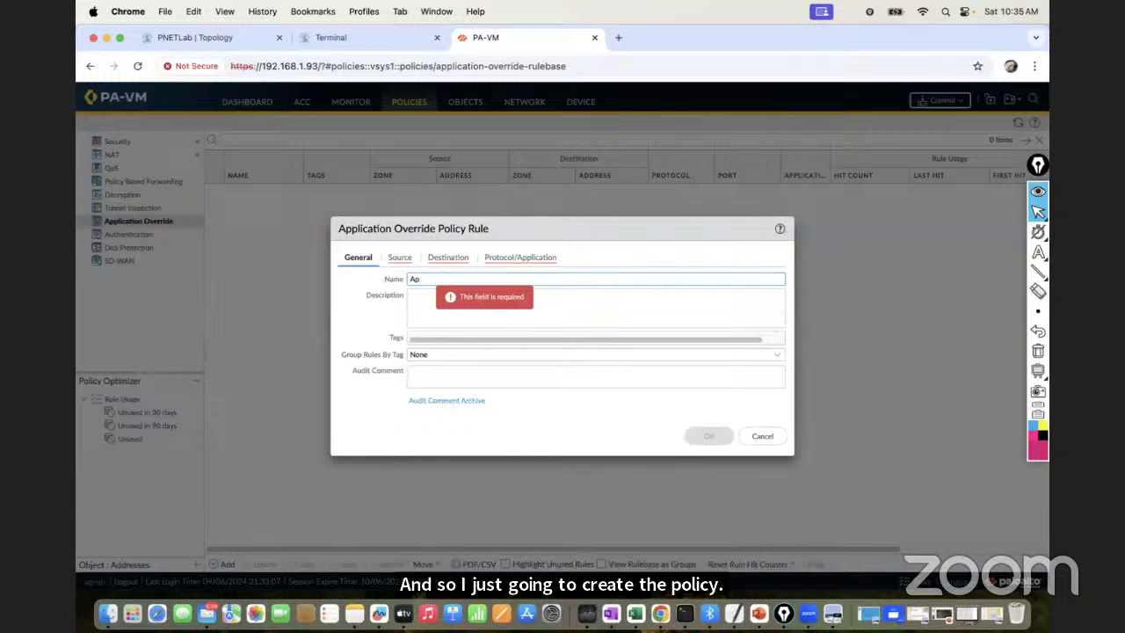
{"action": "type", "text": "plication"}
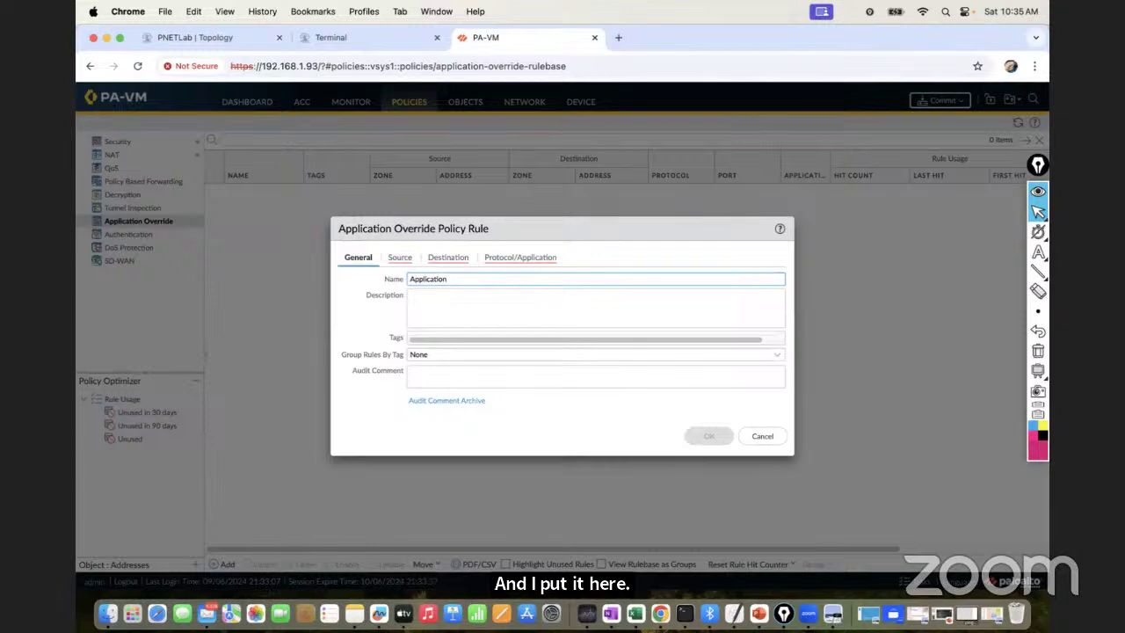
{"action": "type", "text": "_Override_"}
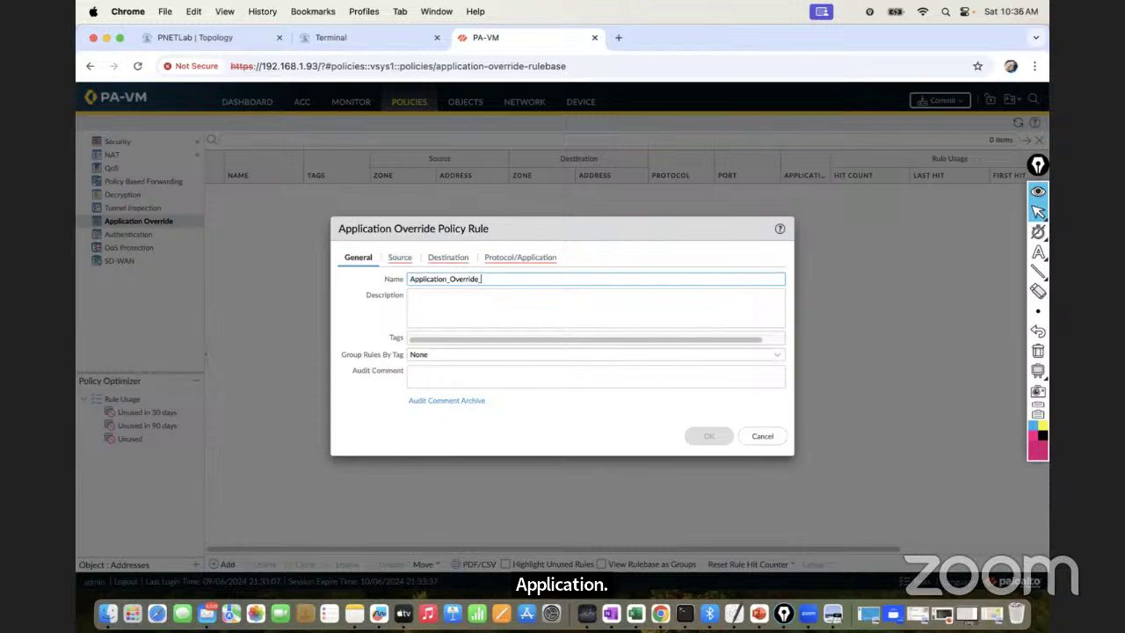
{"action": "type", "text": "Policy"}
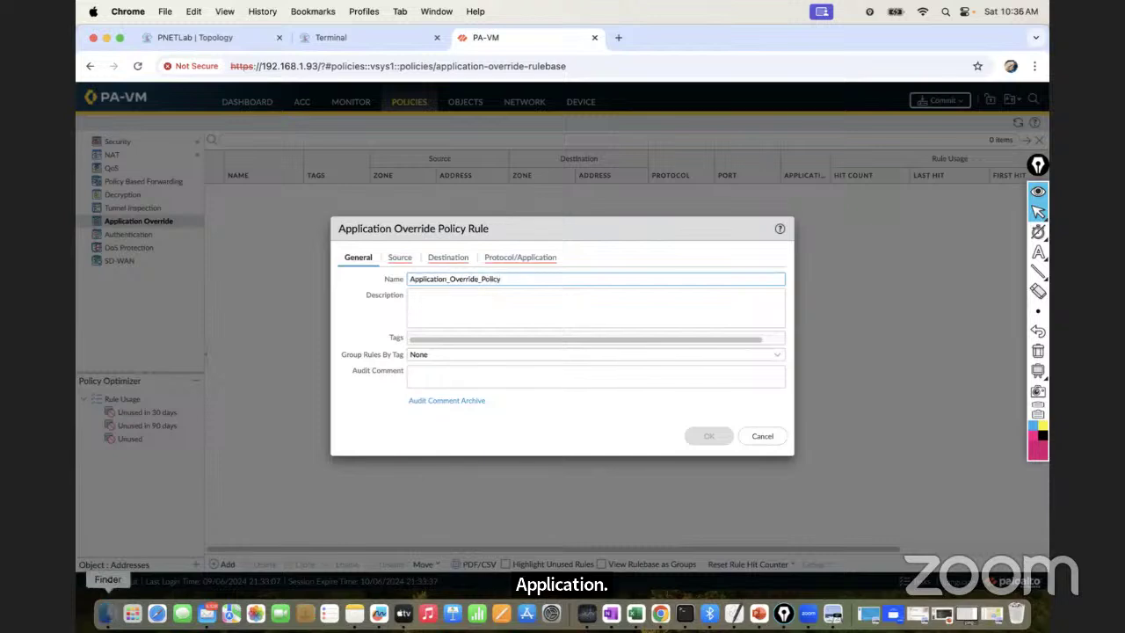
{"action": "double_click", "coordinate": [481, 279]}
{"action": "key", "text": "super+c"}
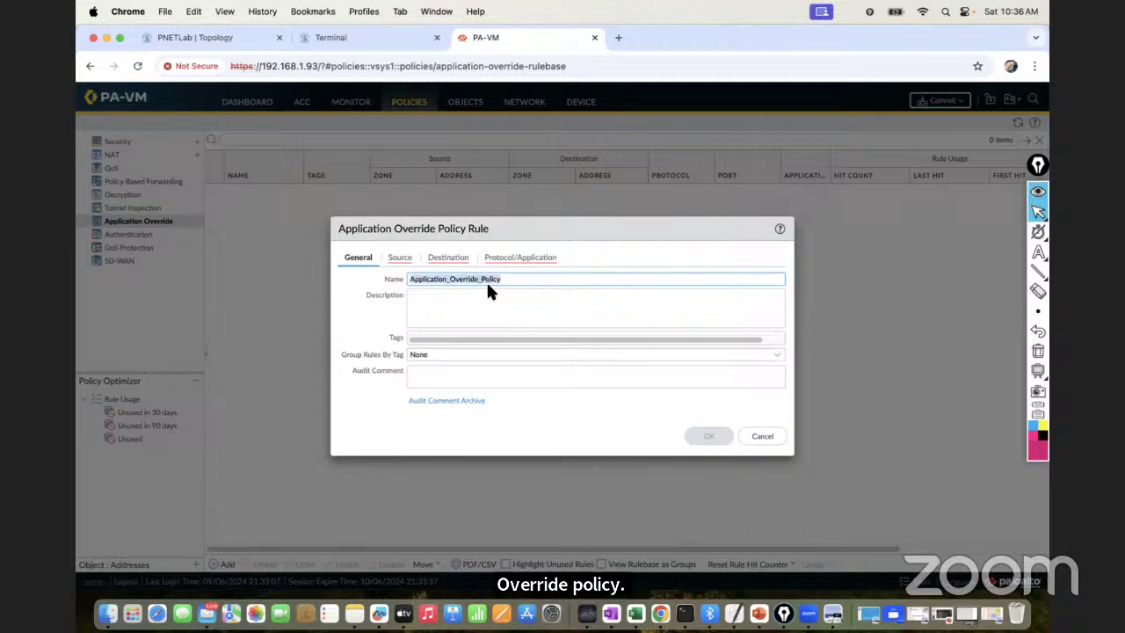
{"action": "left_click", "coordinate": [457, 302]}
{"action": "key", "text": "super+v"}
{"action": "left_click", "coordinate": [402, 259]}
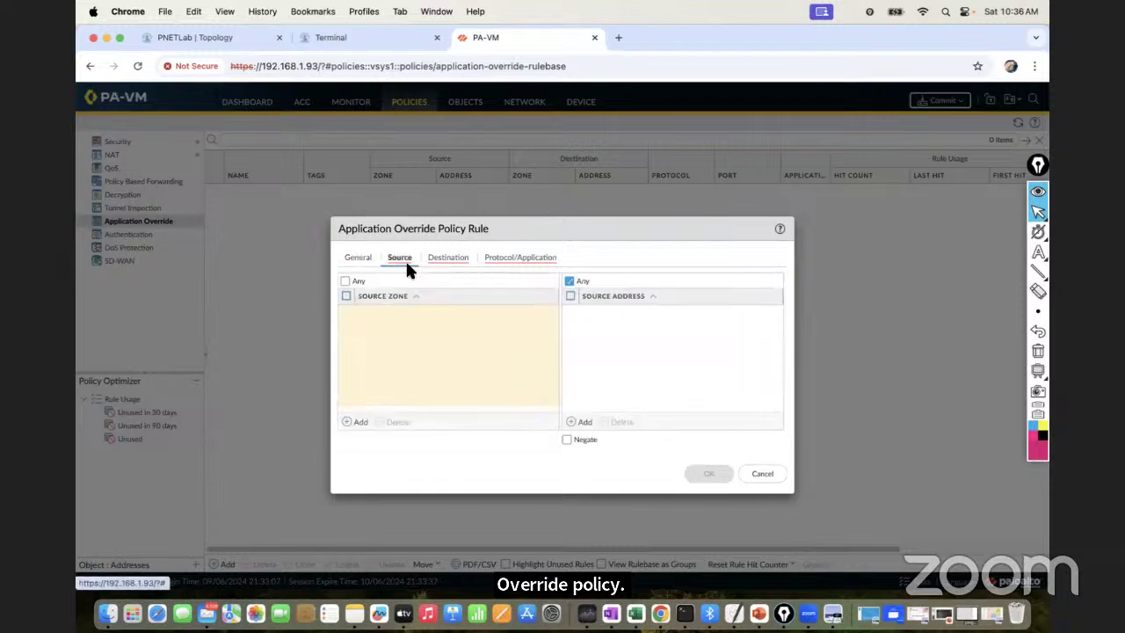
Set the rule's source to zone Trust with address 172.16.10.0/24
{"action": "left_click", "coordinate": [361, 426]}
{"action": "left_click", "coordinate": [369, 345]}
{"action": "left_click", "coordinate": [391, 351]}
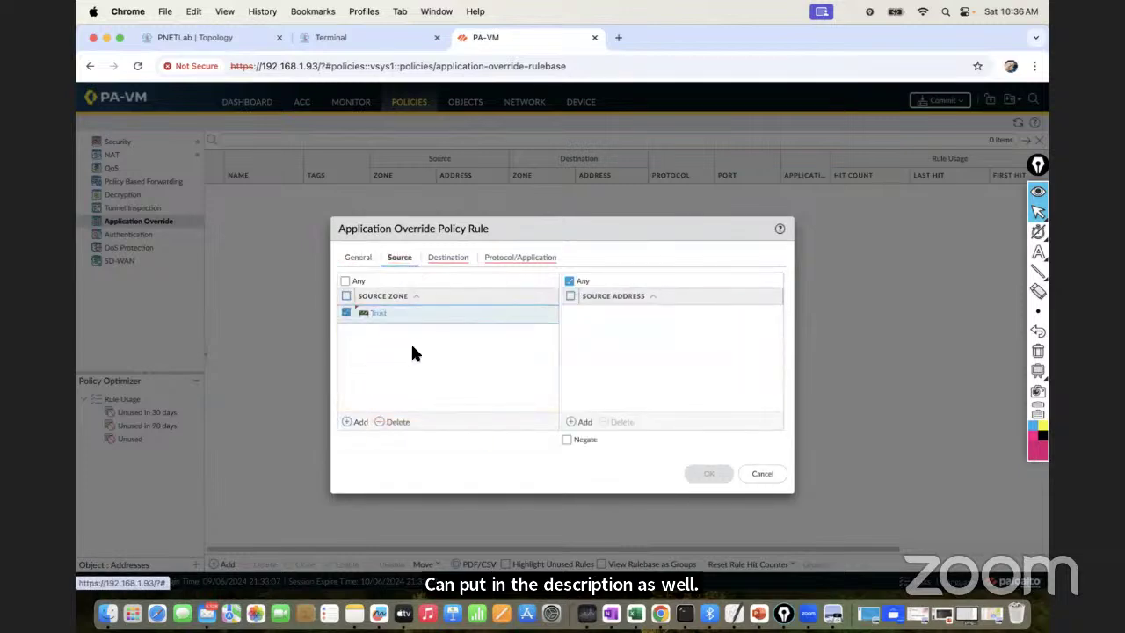
{"action": "left_click", "coordinate": [582, 423]}
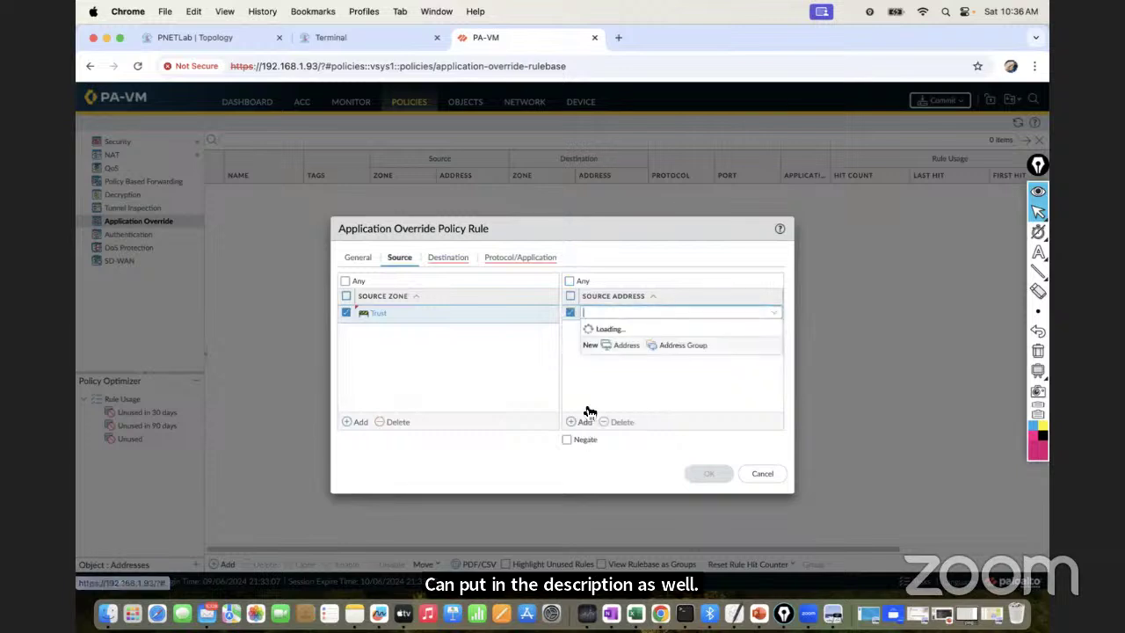
{"action": "type", "text": "172.16"}
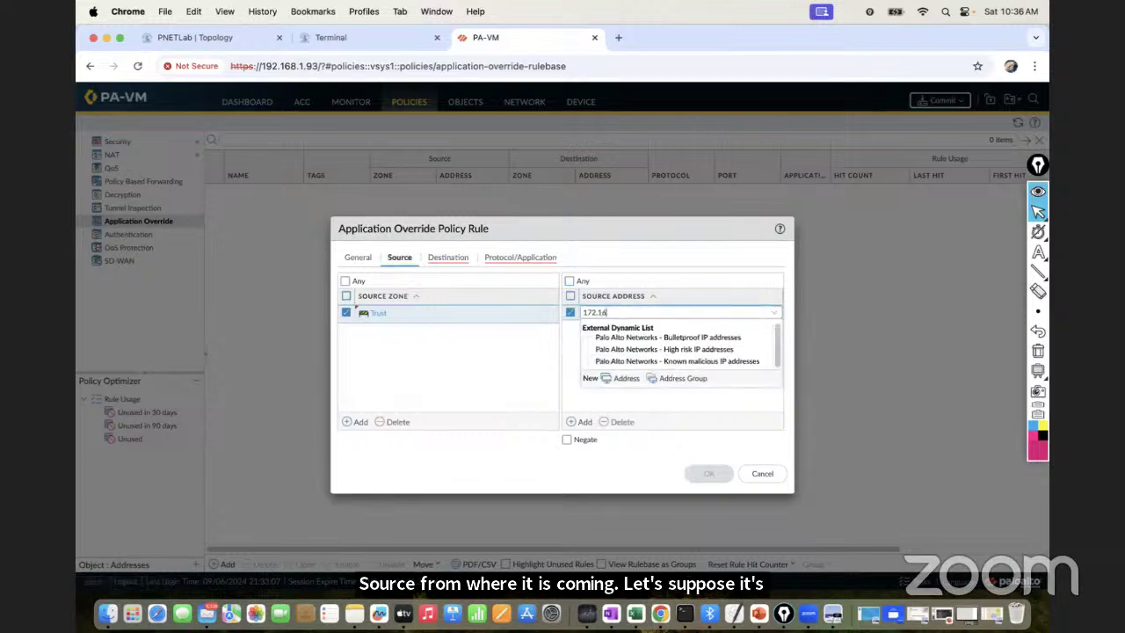
{"action": "type", "text": ".10.0/24"}
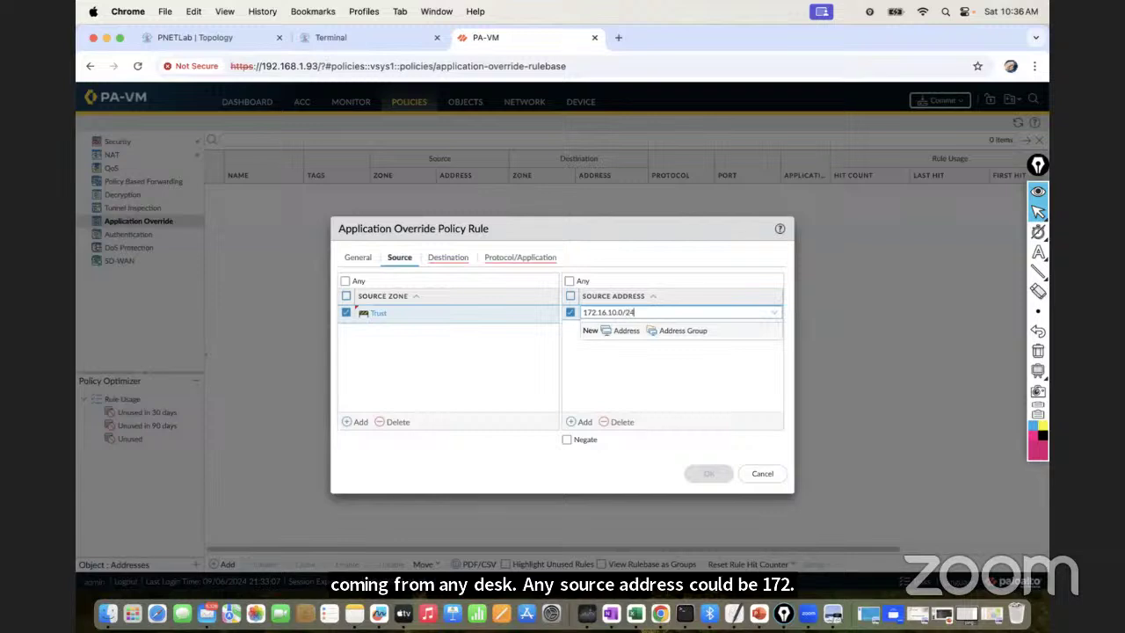
{"action": "left_click", "coordinate": [630, 384]}
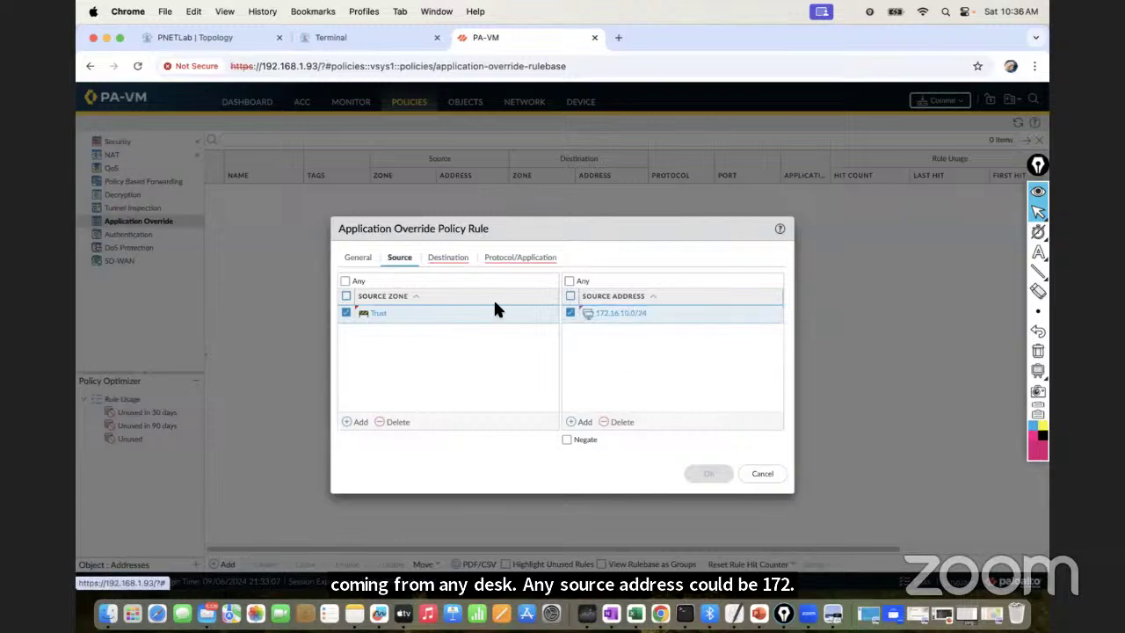
{"action": "left_click", "coordinate": [442, 259]}
Set the destination zone to Untrust and the TCP port to 443
{"action": "left_click", "coordinate": [356, 421]}
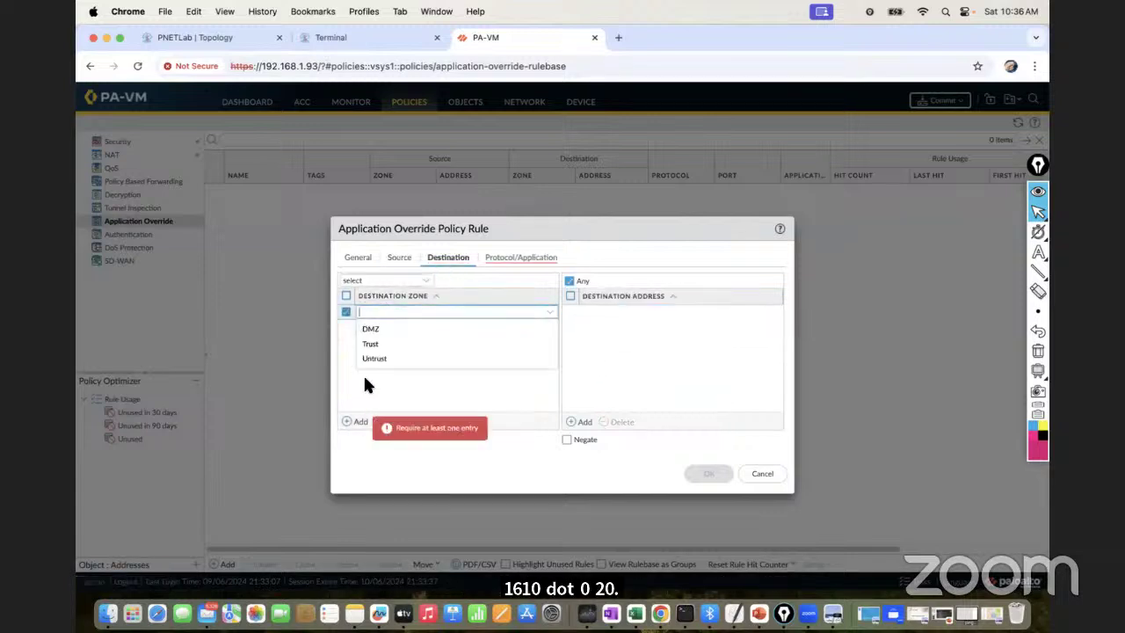
{"action": "left_click", "coordinate": [376, 360]}
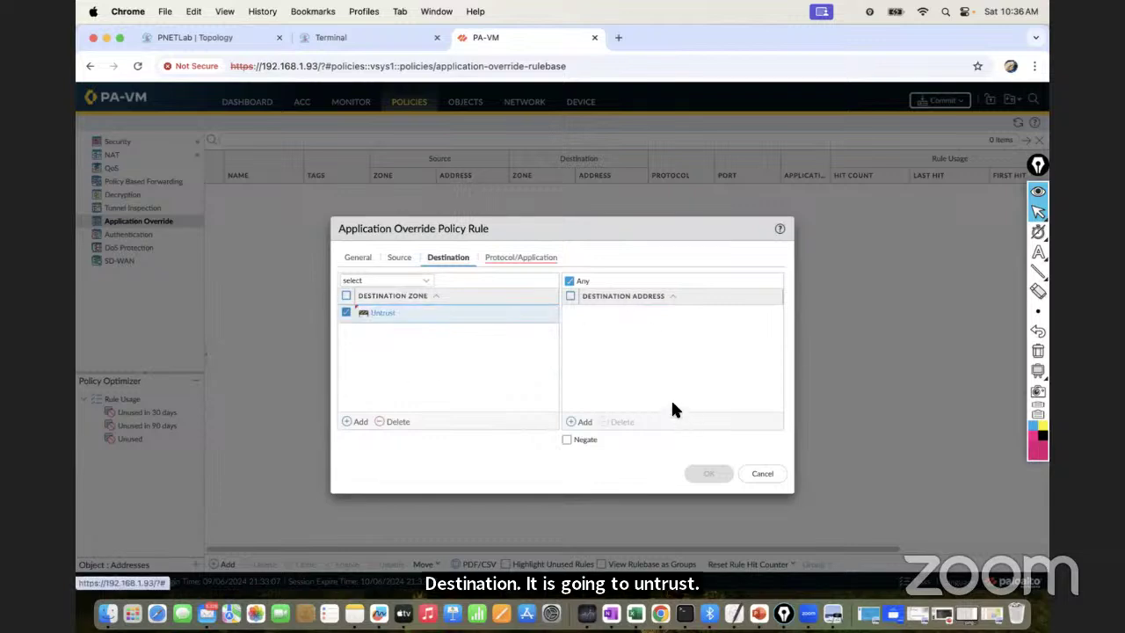
{"action": "left_click", "coordinate": [517, 259]}
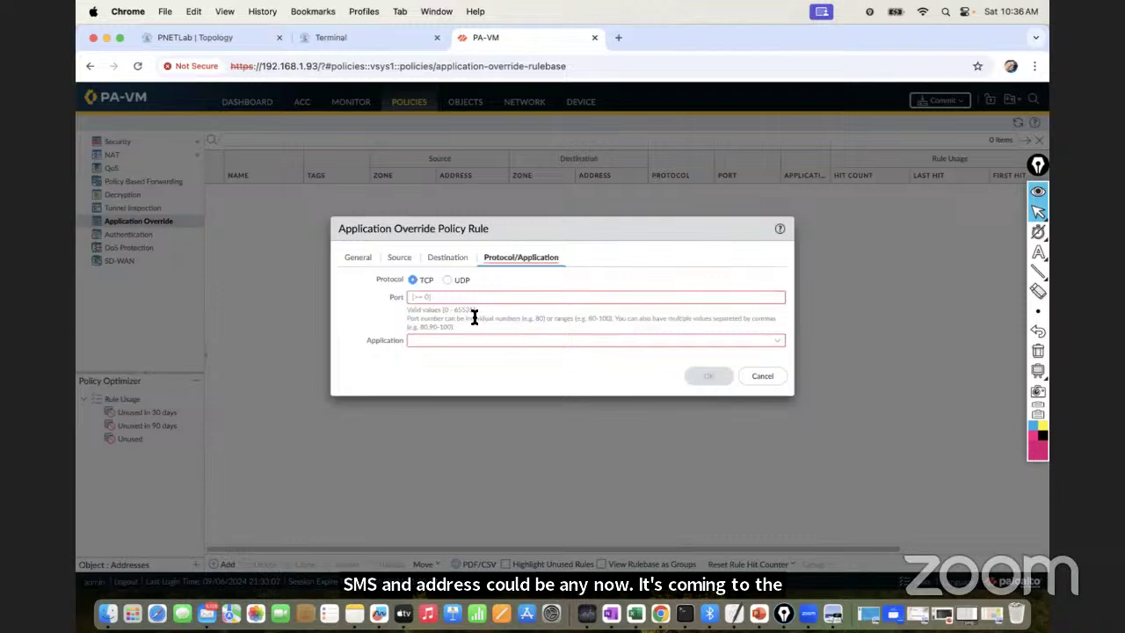
{"action": "left_click", "coordinate": [429, 302]}
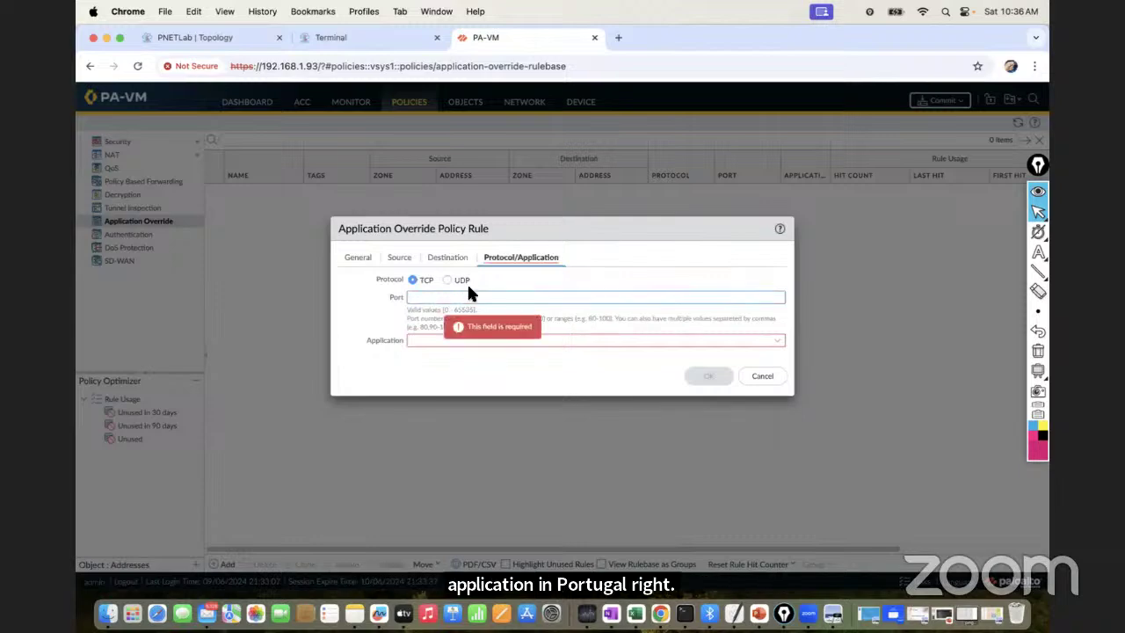
{"action": "type", "text": "443"}
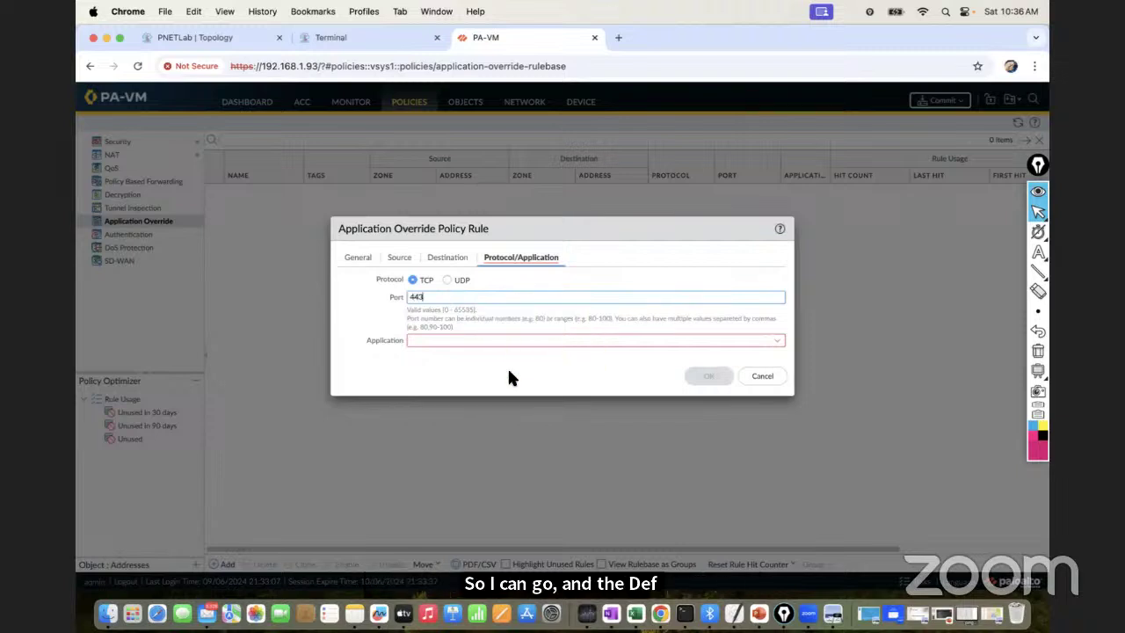
Choose GuiNet_Music_App as the override application and save the rule
{"action": "left_click", "coordinate": [773, 348]}
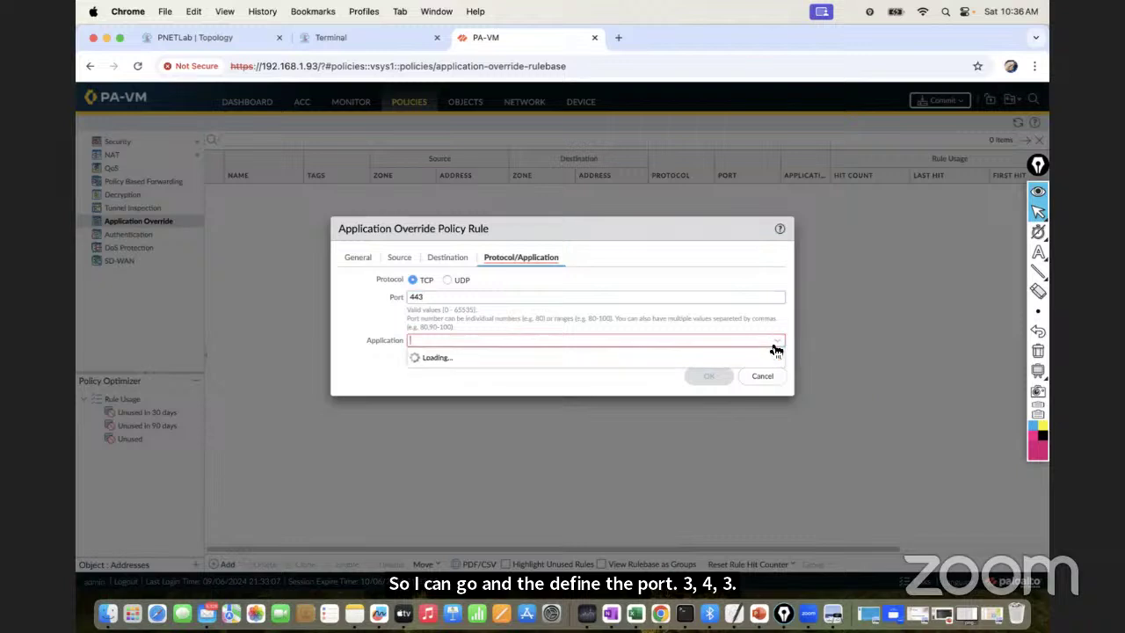
{"action": "type", "text": "gui"}
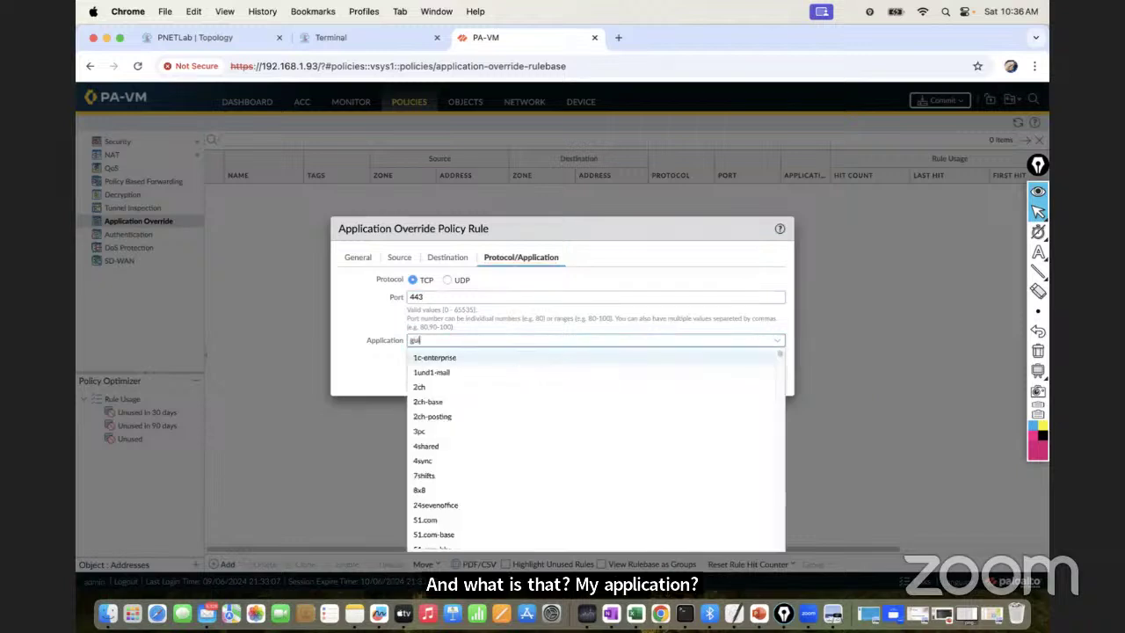
{"action": "type", "text": "net"}
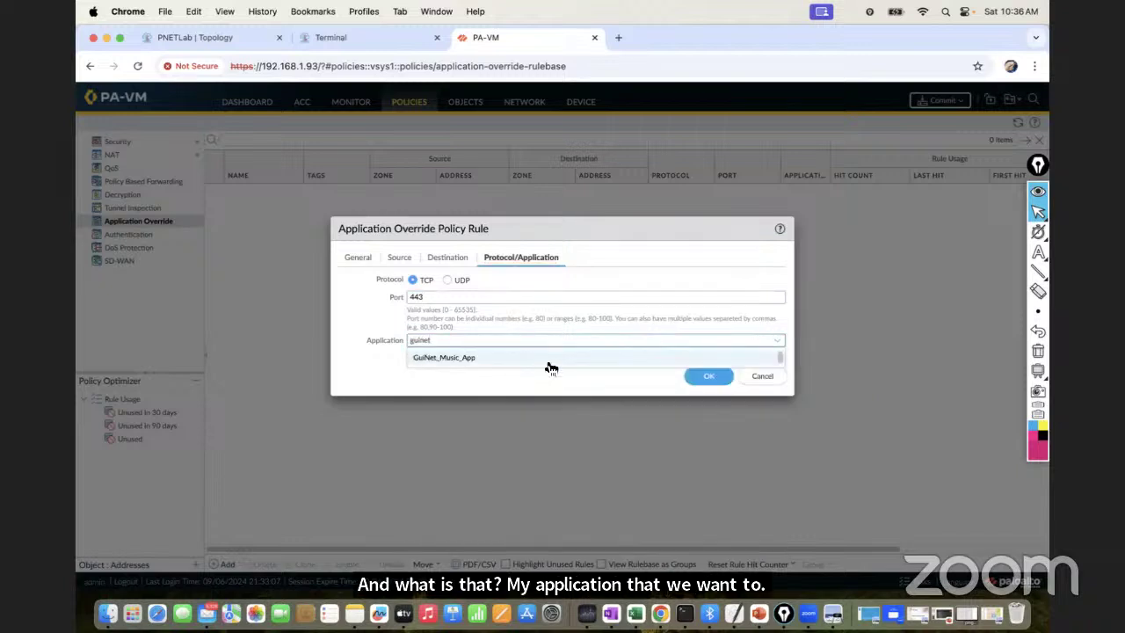
{"action": "left_click", "coordinate": [474, 359]}
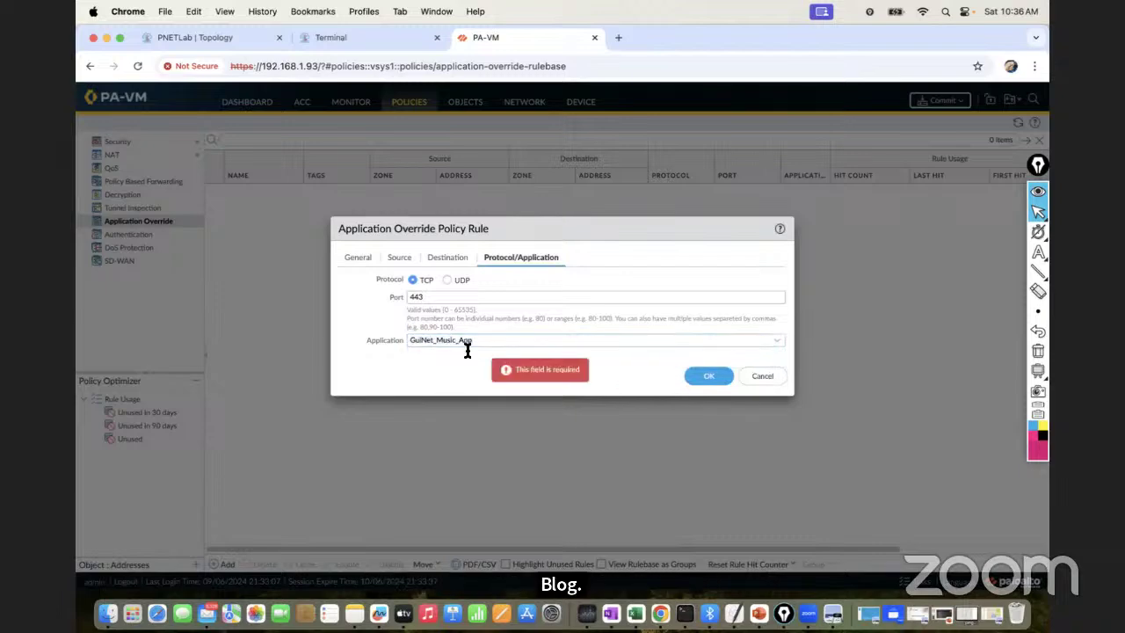
{"action": "left_click", "coordinate": [708, 377]}
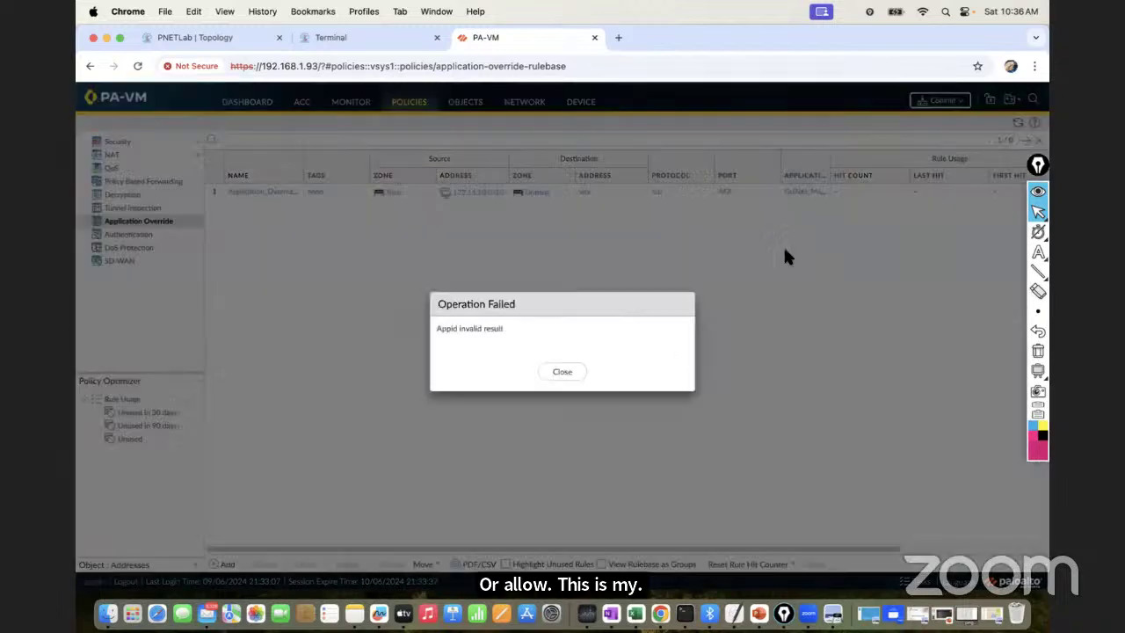
Dismiss the Operation Failed error and switch to the Objects configuration area
{"action": "left_click", "coordinate": [551, 375]}
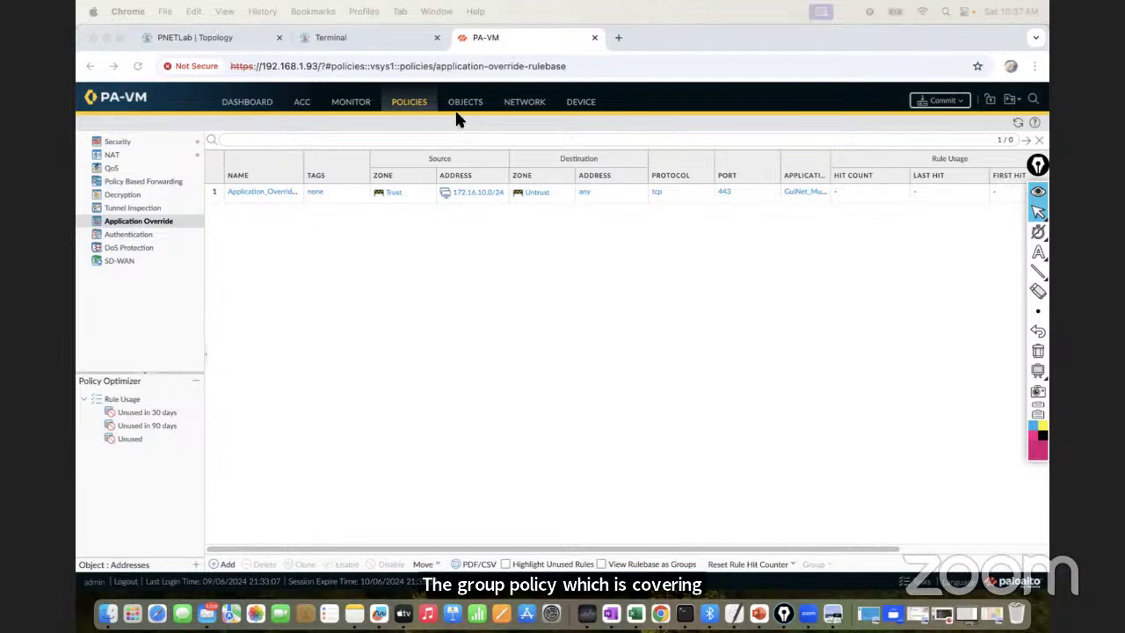
{"action": "left_click", "coordinate": [465, 113]}
{"action": "left_click", "coordinate": [465, 112]}
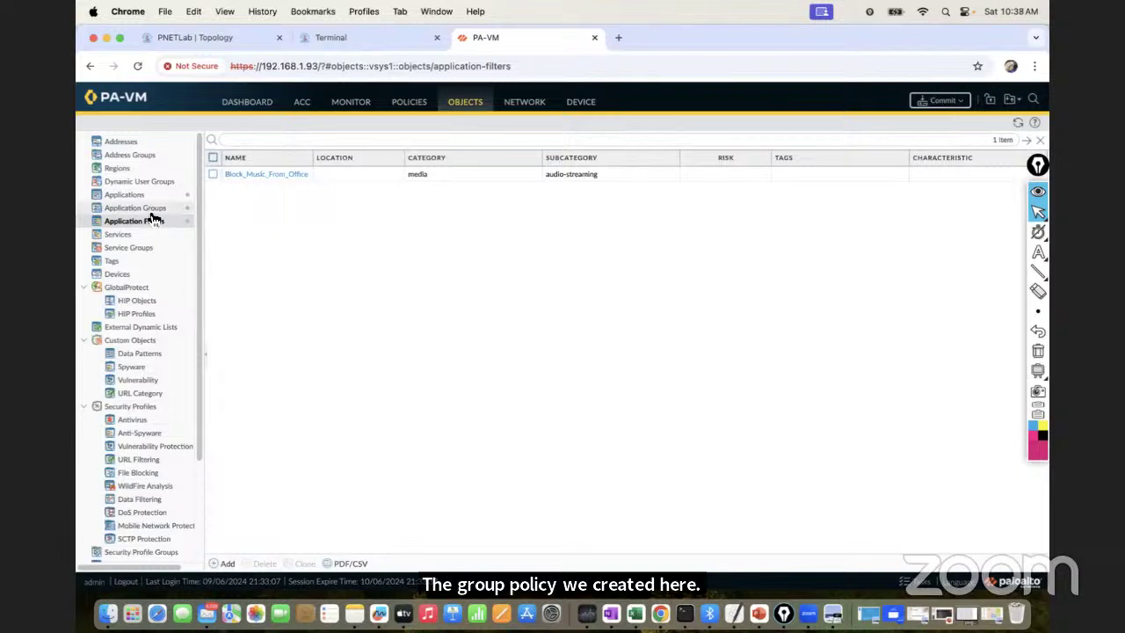
Review the Application Groups and Application Filters, then return to Policies
{"action": "left_click", "coordinate": [141, 208]}
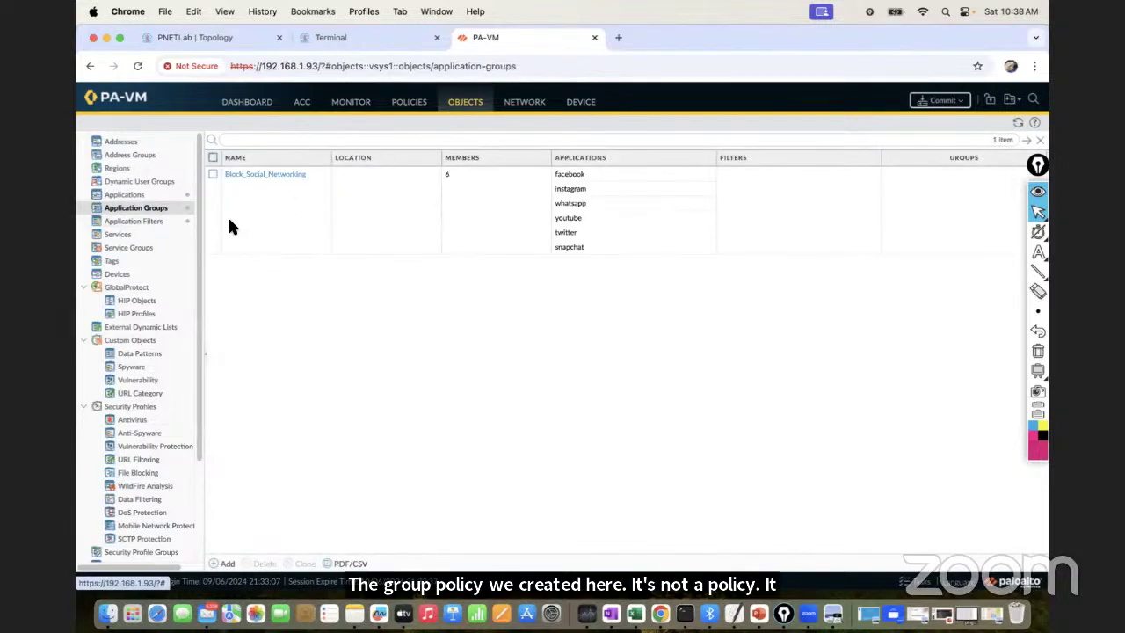
{"action": "left_click", "coordinate": [157, 222]}
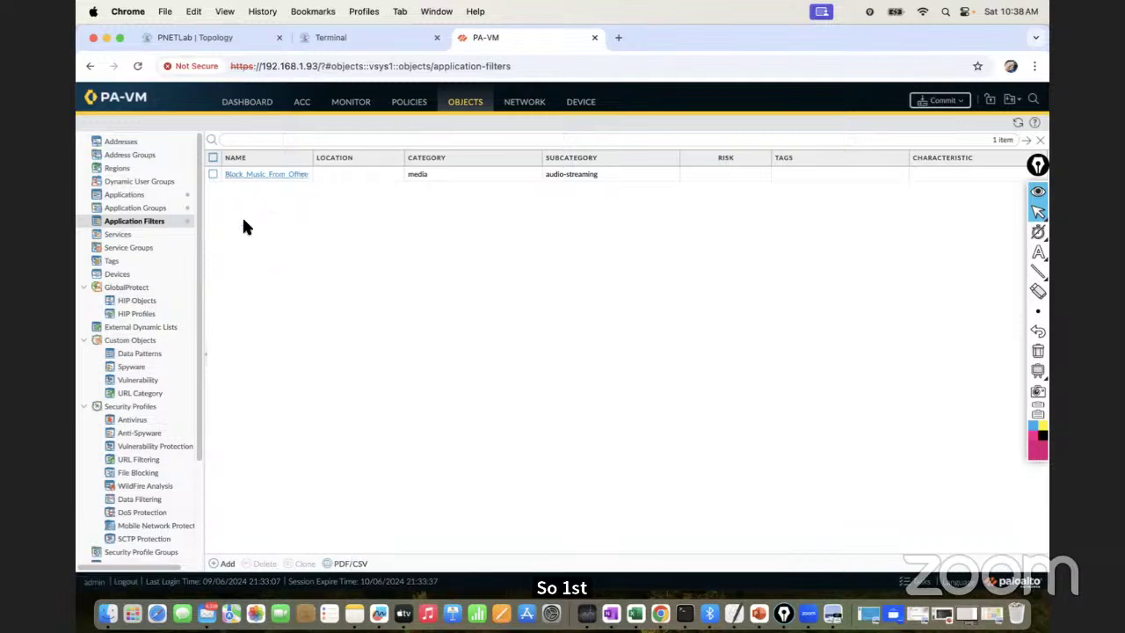
{"action": "left_click", "coordinate": [415, 105]}
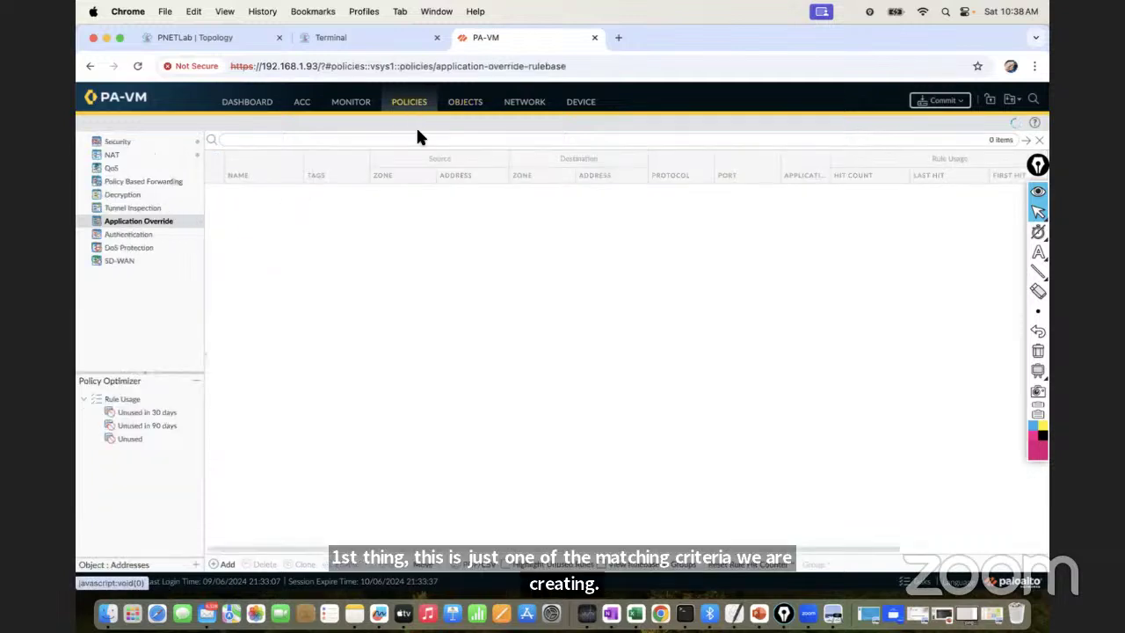
Show the Security rulebase, dismissing the repeated Operation Failed errors
{"action": "left_click", "coordinate": [123, 142]}
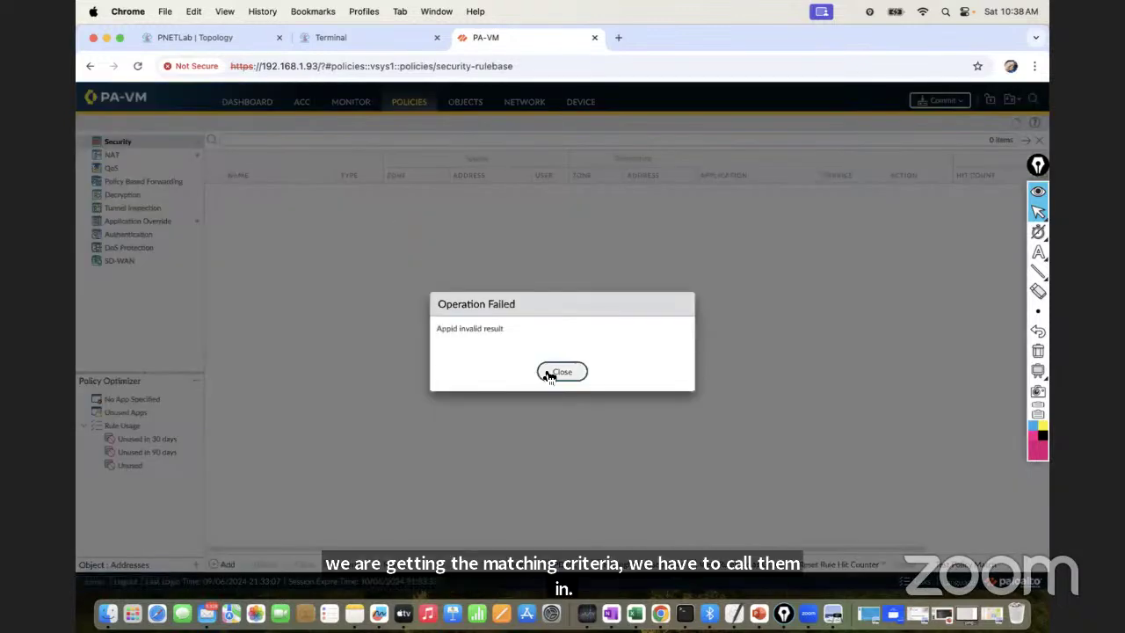
{"action": "left_click", "coordinate": [560, 372]}
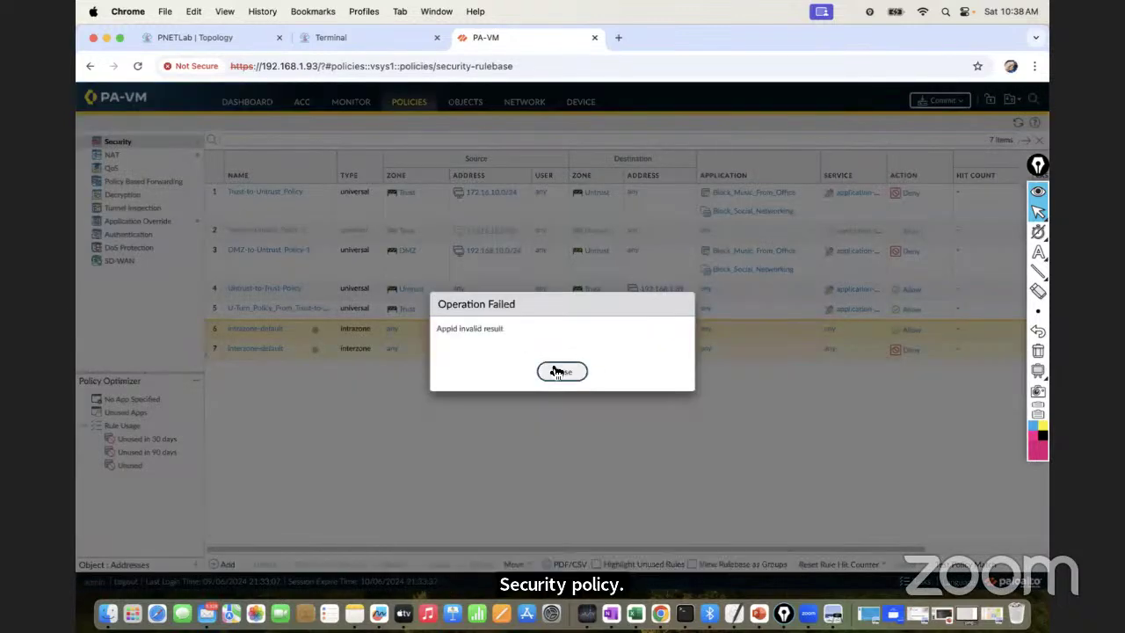
{"action": "left_click", "coordinate": [562, 372]}
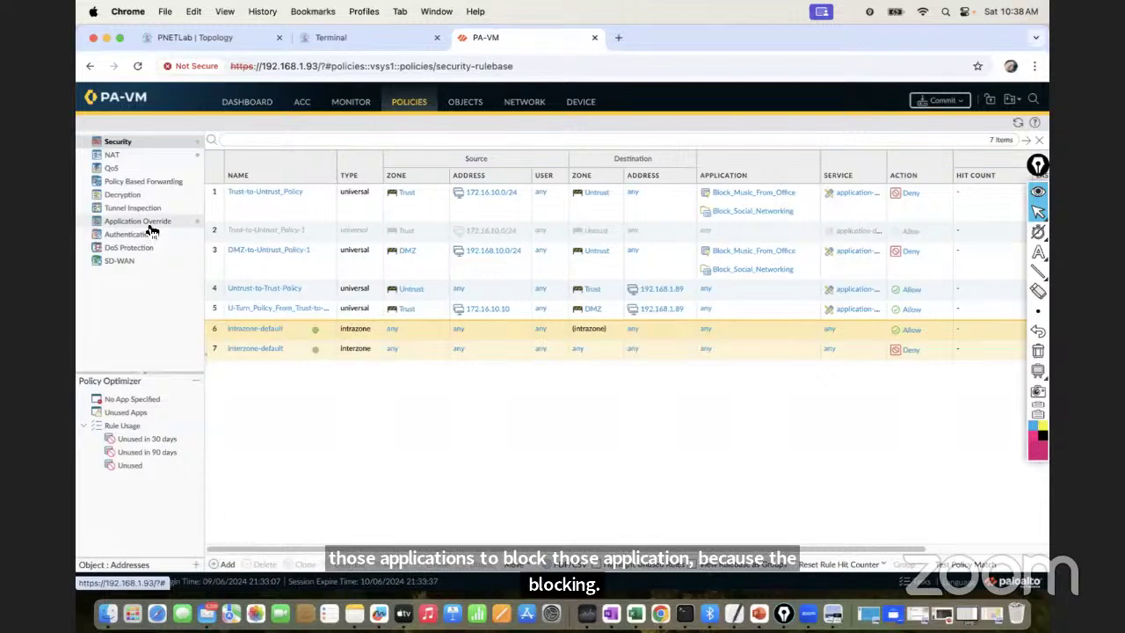
{"action": "left_click", "coordinate": [1038, 252]}
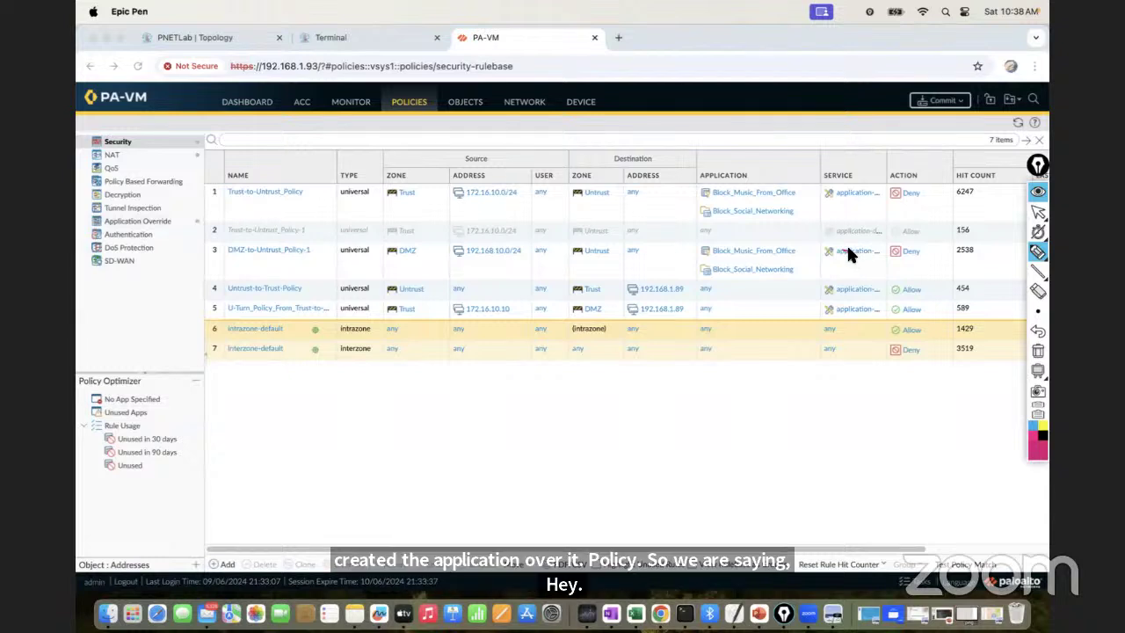
Cross out rule 3's application and service entries in red and tick Application Override
{"action": "left_click_drag", "start_coordinate": [852, 251], "coordinate": [840, 250]}
{"action": "left_click_drag", "start_coordinate": [751, 250], "coordinate": [733, 269]}
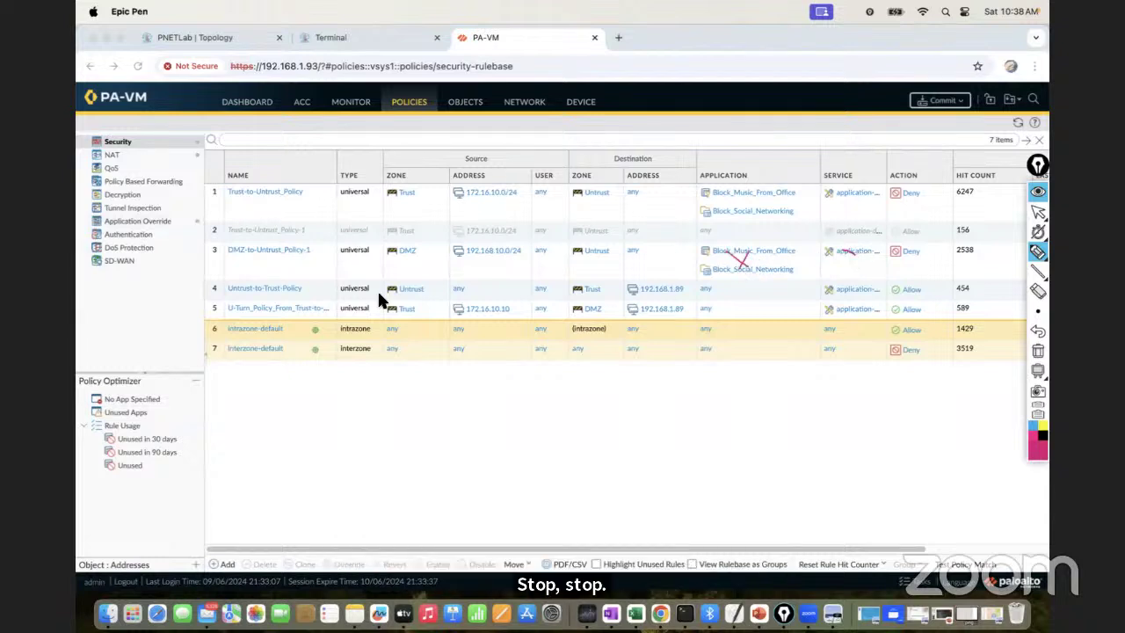
{"action": "left_click_drag", "start_coordinate": [175, 223], "coordinate": [189, 218]}
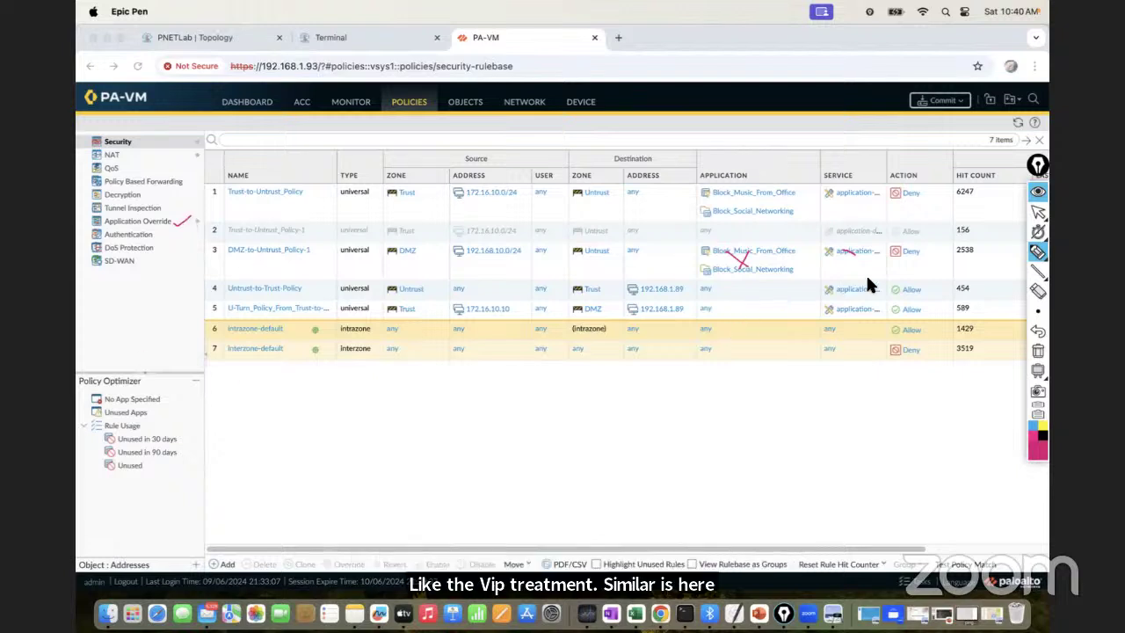
Box the Source/Destination and Application headings and draw layer dividers inside the box
{"action": "left_click", "coordinate": [1038, 270]}
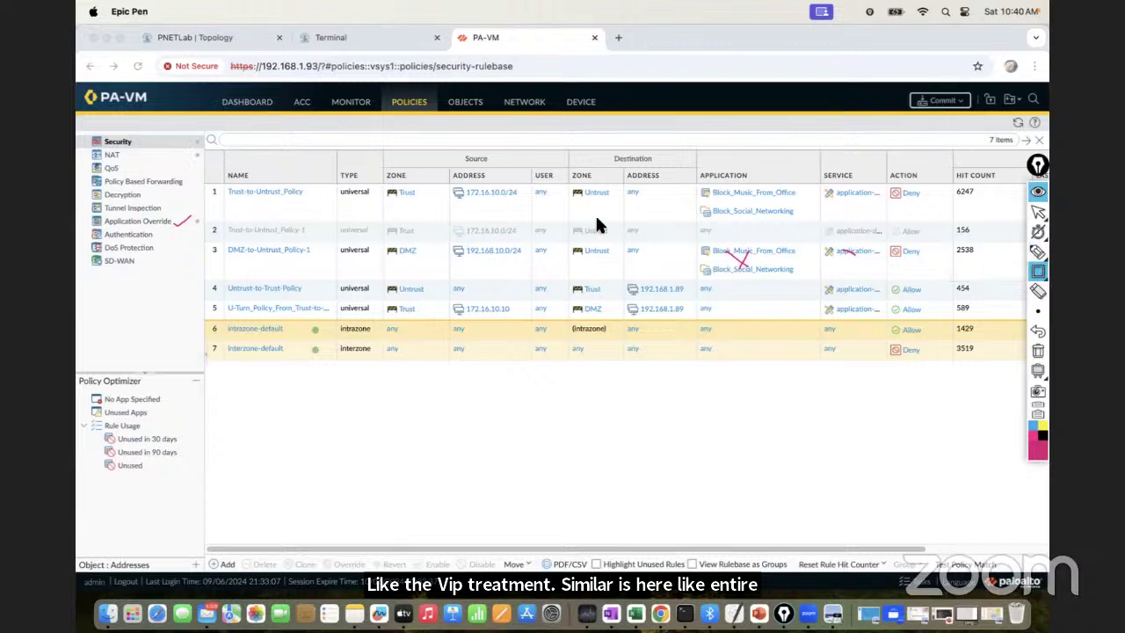
{"action": "left_click_drag", "start_coordinate": [385, 139], "coordinate": [791, 163]}
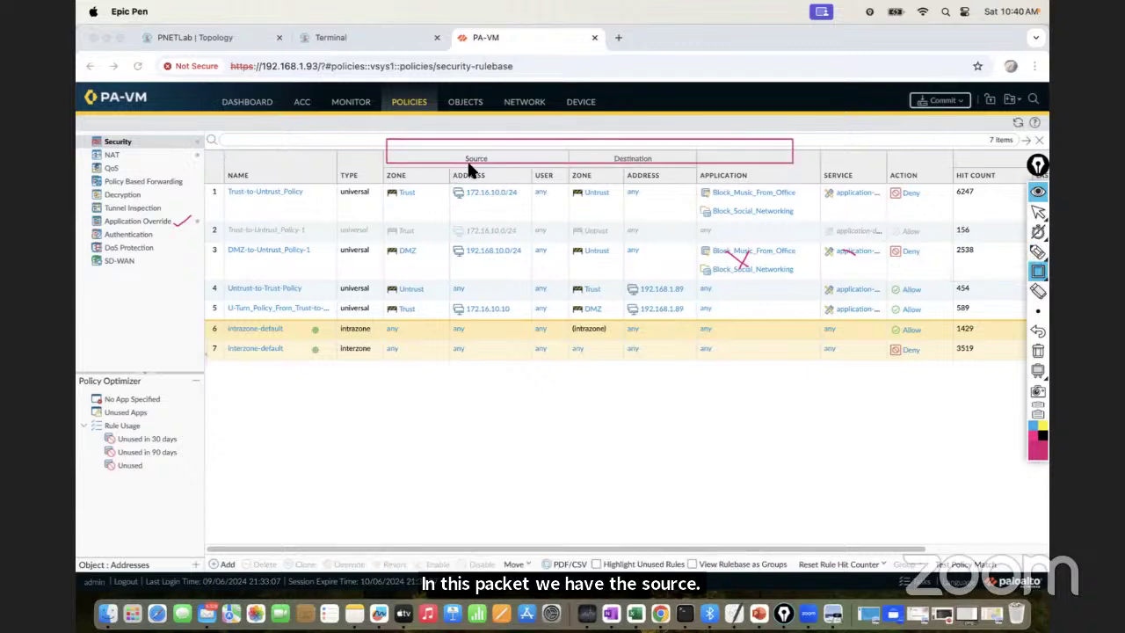
{"action": "left_click_drag", "start_coordinate": [708, 175], "coordinate": [753, 184]}
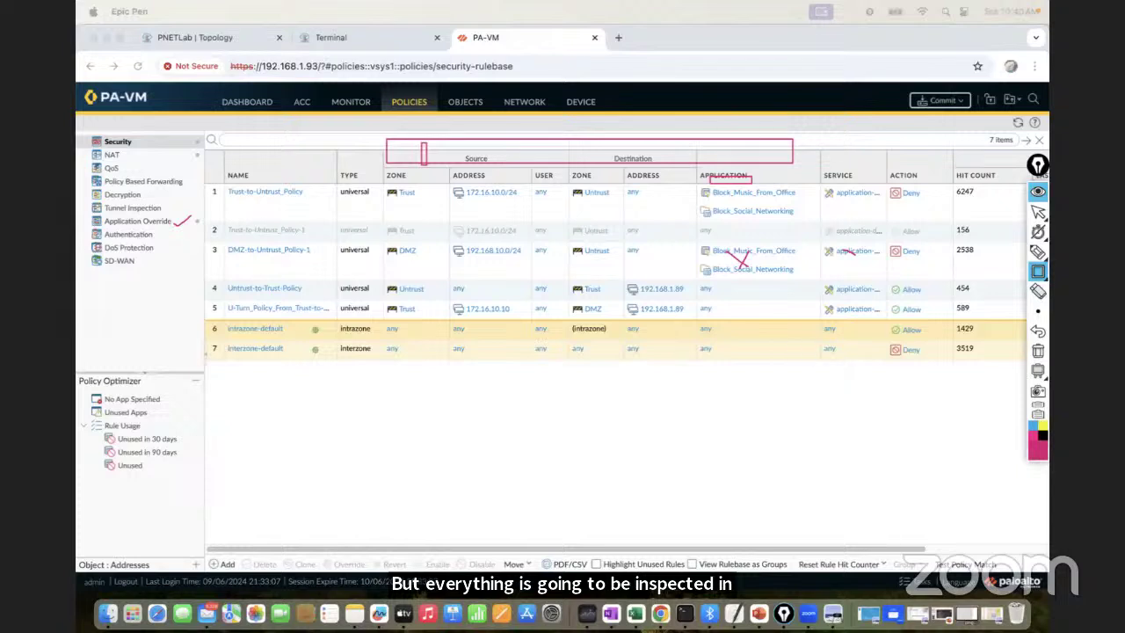
{"action": "left_click", "coordinate": [1037, 311]}
{"action": "left_click", "coordinate": [1038, 252]}
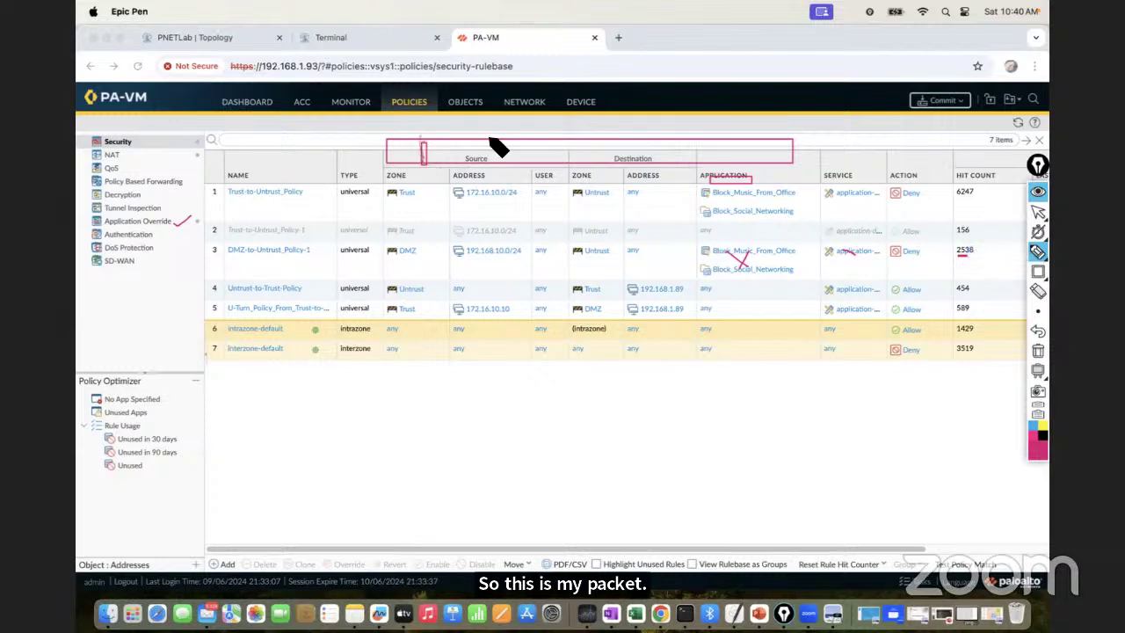
{"action": "left_click_drag", "start_coordinate": [456, 145], "coordinate": [455, 163]}
{"action": "mouse_move", "coordinate": [543, 141]}
{"action": "left_mouse_down"}
{"action": "mouse_move", "coordinate": [543, 156]}
{"action": "mouse_move", "coordinate": [629, 162]}
{"action": "left_mouse_up"}
{"action": "left_click_drag", "start_coordinate": [697, 140], "coordinate": [698, 163]}
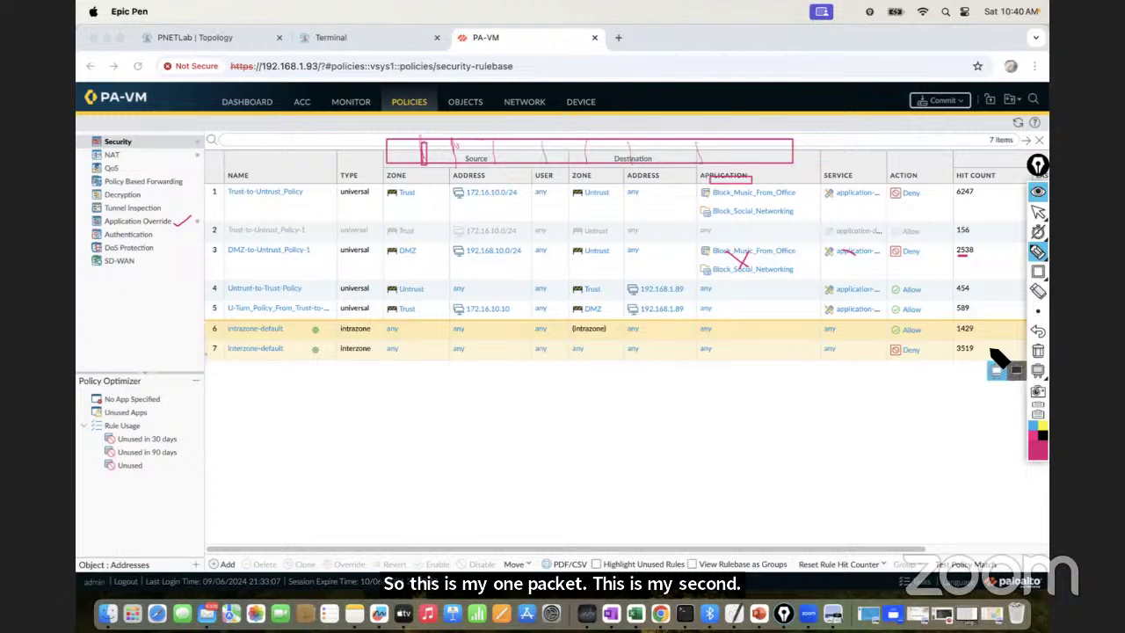
Sketch packet-layer labels across the header box with a thicker pen
{"action": "mouse_move", "coordinate": [1037, 311]}
{"action": "left_click", "coordinate": [976, 312]}
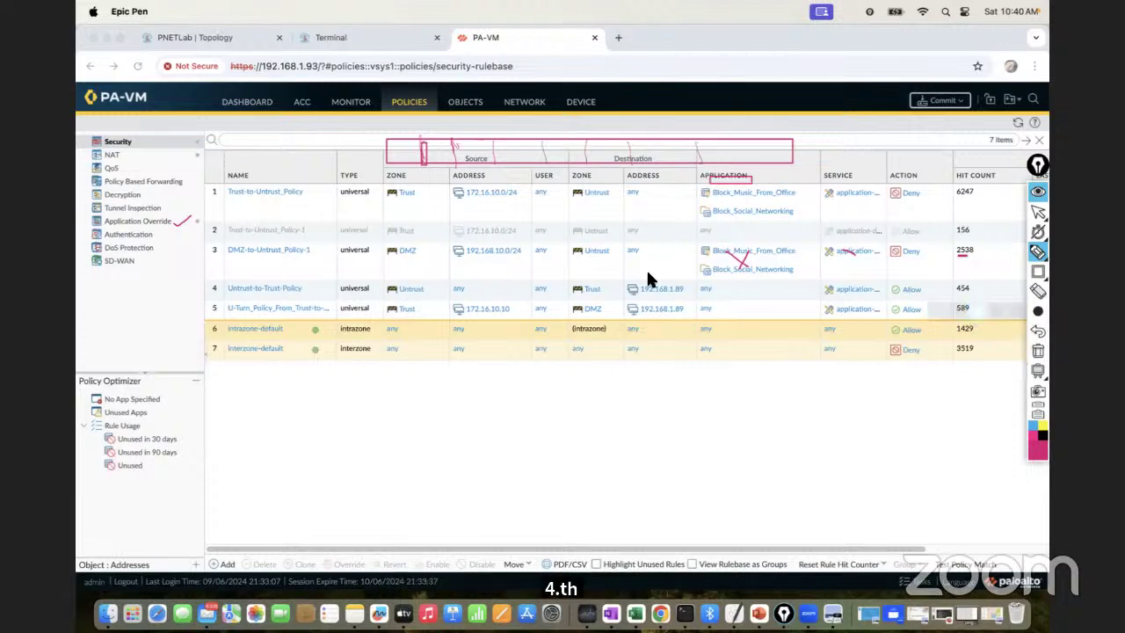
{"action": "left_click_drag", "start_coordinate": [391, 151], "coordinate": [626, 149]}
{"action": "mouse_move", "coordinate": [634, 150]}
{"action": "left_mouse_down"}
{"action": "mouse_move", "coordinate": [743, 156]}
{"action": "mouse_move", "coordinate": [754, 143]}
{"action": "left_mouse_up"}
{"action": "left_click_drag", "start_coordinate": [371, 176], "coordinate": [513, 163]}
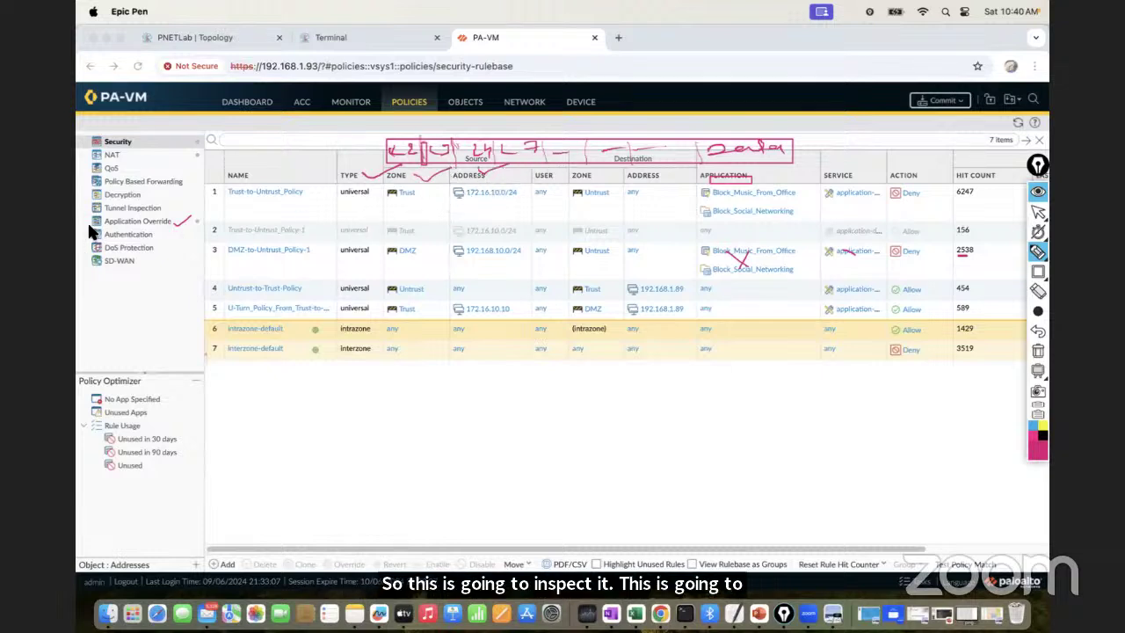
Circle Application Override, add a final mark, then erase all annotations
{"action": "mouse_move", "coordinate": [154, 229]}
{"action": "left_mouse_down"}
{"action": "mouse_move", "coordinate": [194, 224]}
{"action": "mouse_move", "coordinate": [97, 227]}
{"action": "left_mouse_up"}
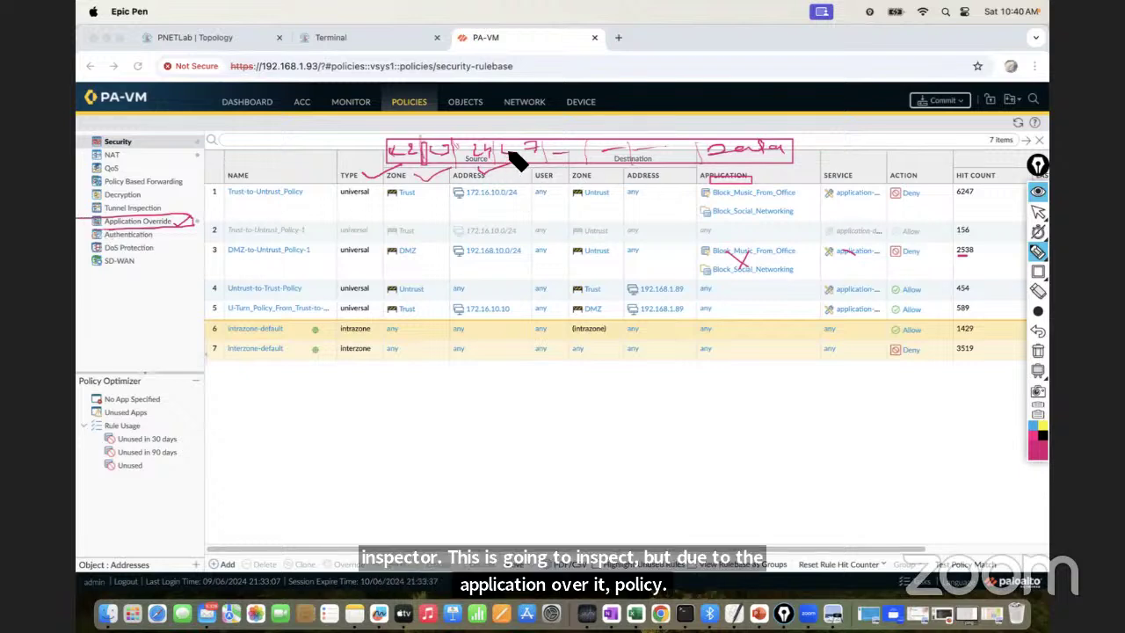
{"action": "mouse_move", "coordinate": [508, 125]}
{"action": "left_mouse_down"}
{"action": "mouse_move", "coordinate": [527, 128]}
{"action": "mouse_move", "coordinate": [514, 135]}
{"action": "left_mouse_up"}
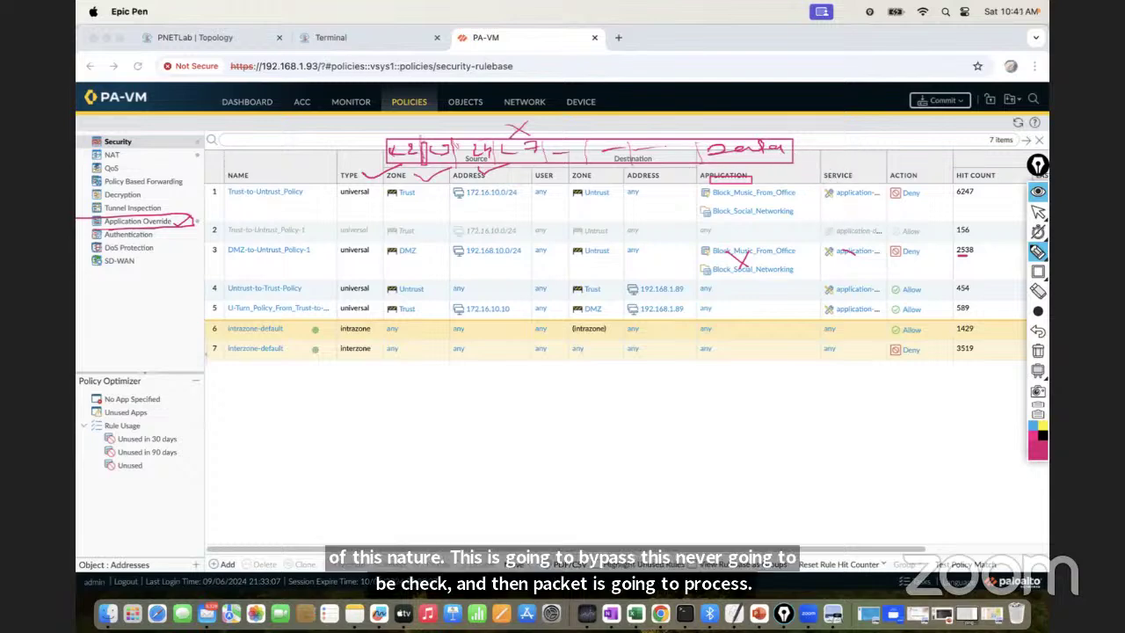
{"action": "left_click", "coordinate": [1038, 351]}
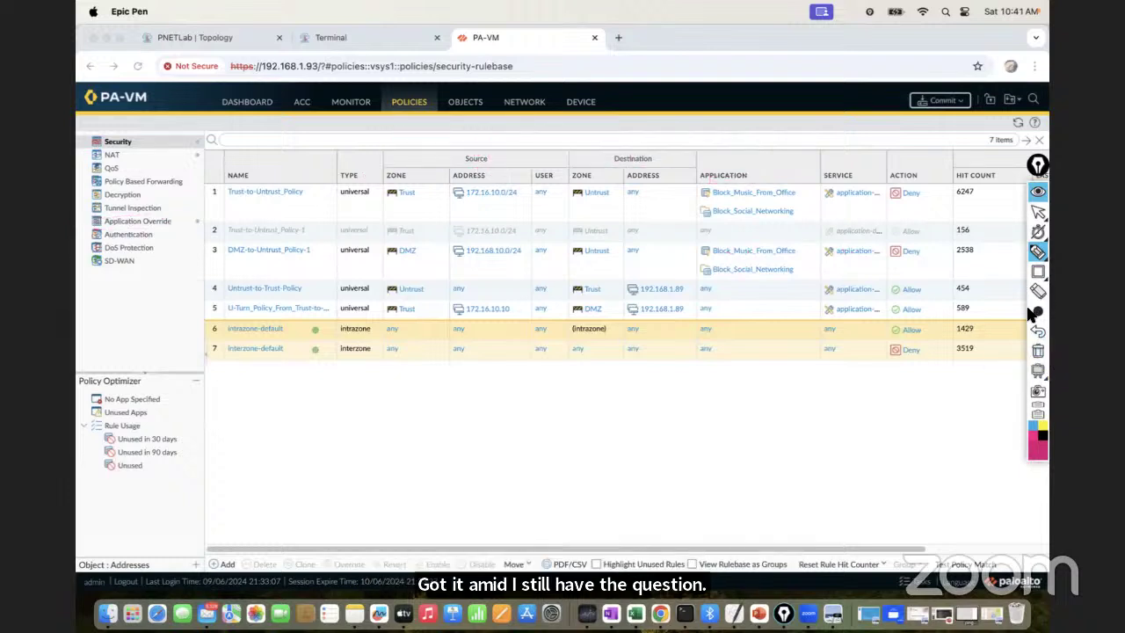
Exit Epic Pen annotation mode and switch to the PowerPoint training deck
{"action": "mouse_move", "coordinate": [1037, 311]}
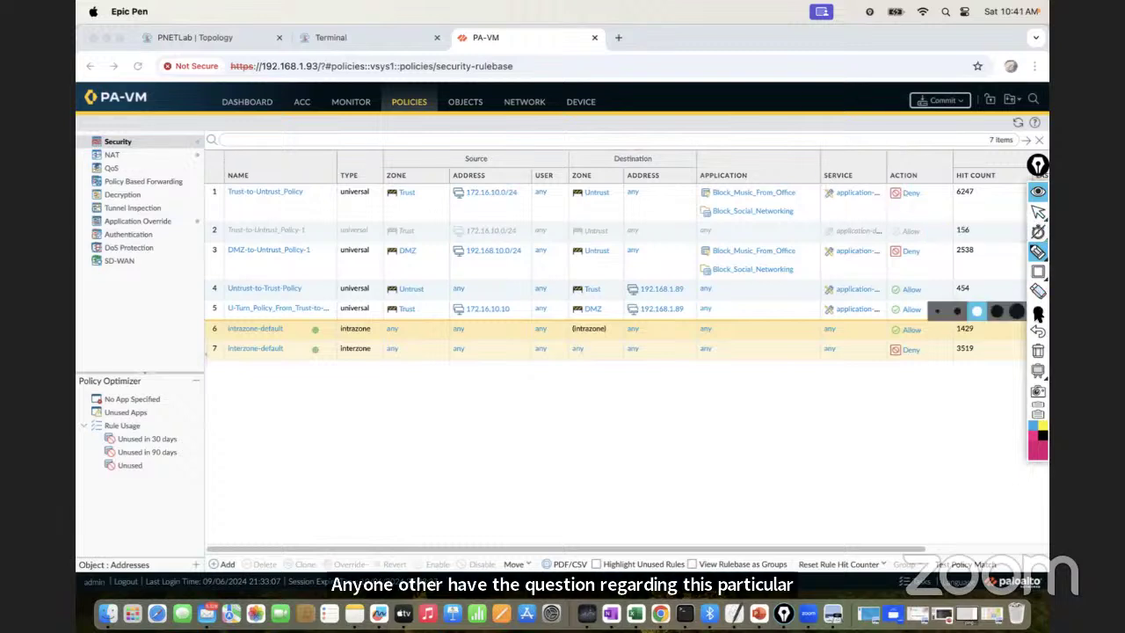
{"action": "left_click", "coordinate": [957, 311]}
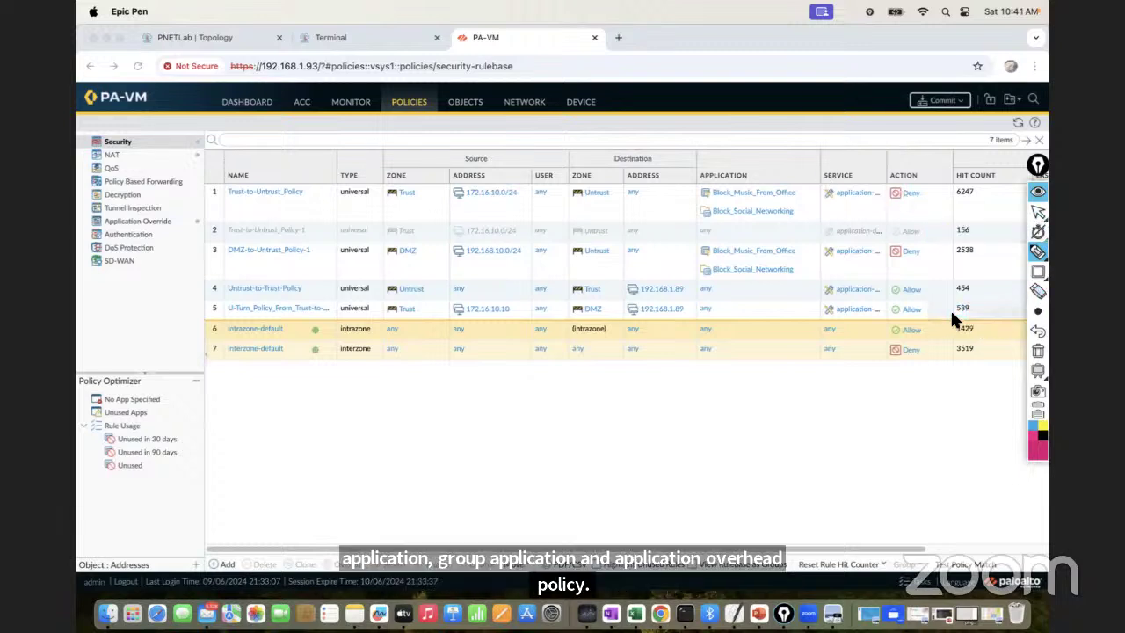
{"action": "left_click", "coordinate": [1036, 212]}
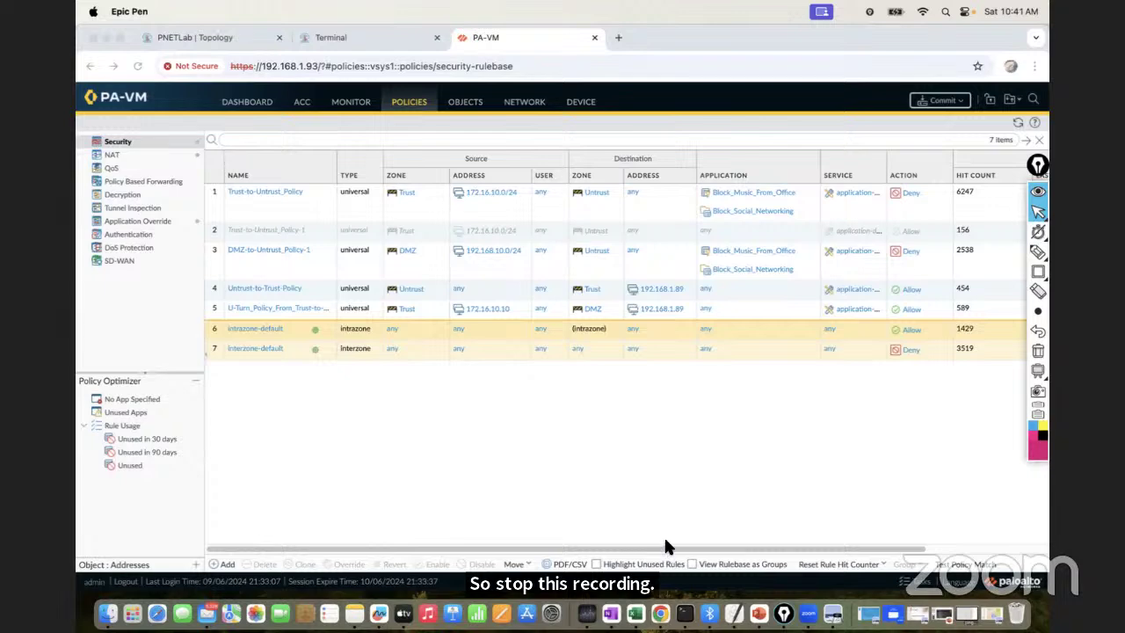
{"action": "left_click", "coordinate": [758, 612]}
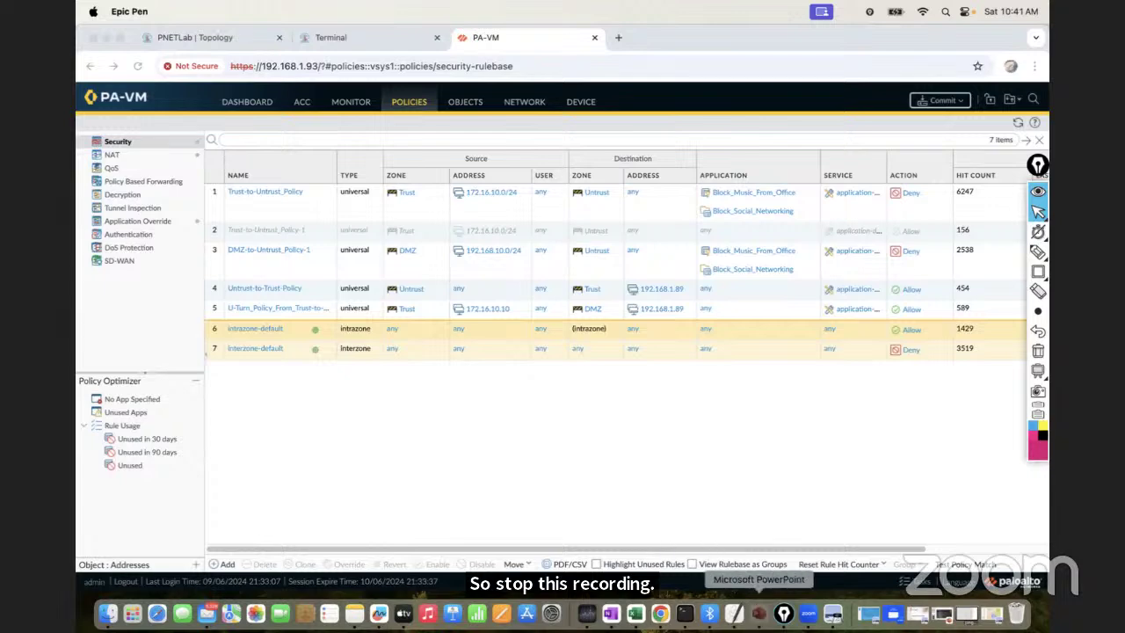
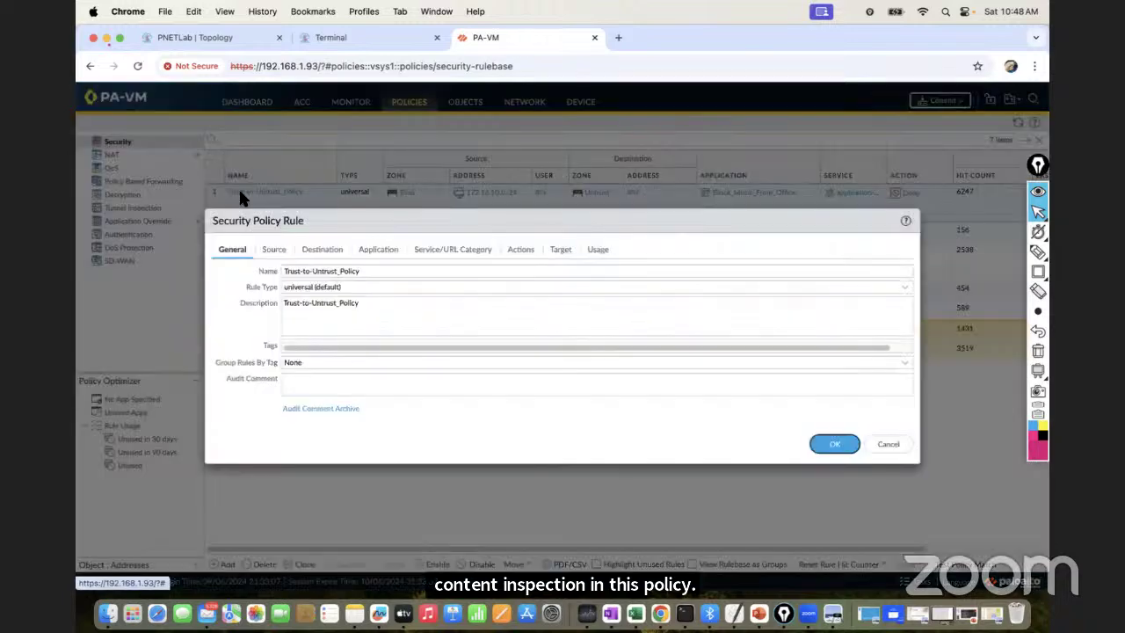
On the Trust-to-Untrust_Policy Actions tab, change Profile Type from None to Profiles
{"action": "left_click", "coordinate": [519, 252]}
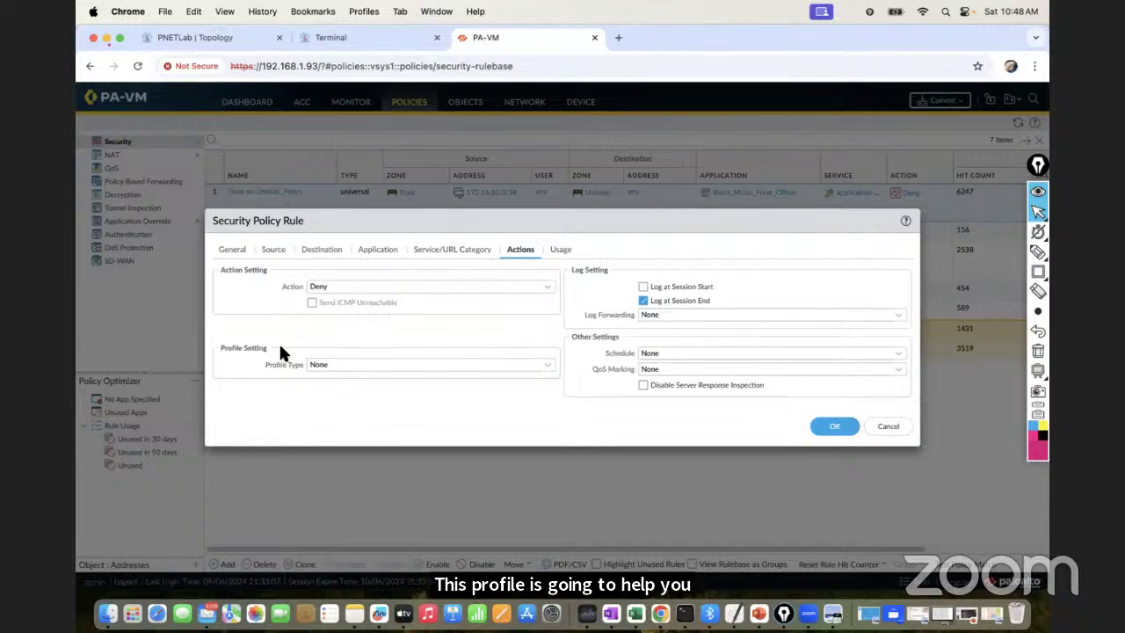
{"action": "left_click", "coordinate": [551, 373]}
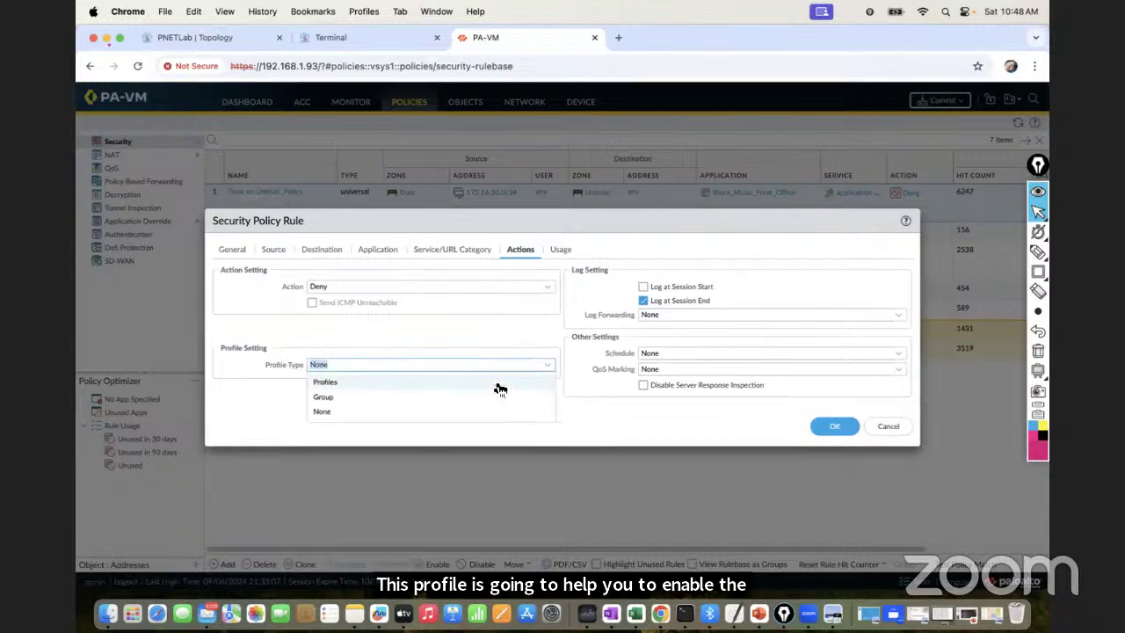
{"action": "left_click", "coordinate": [323, 412]}
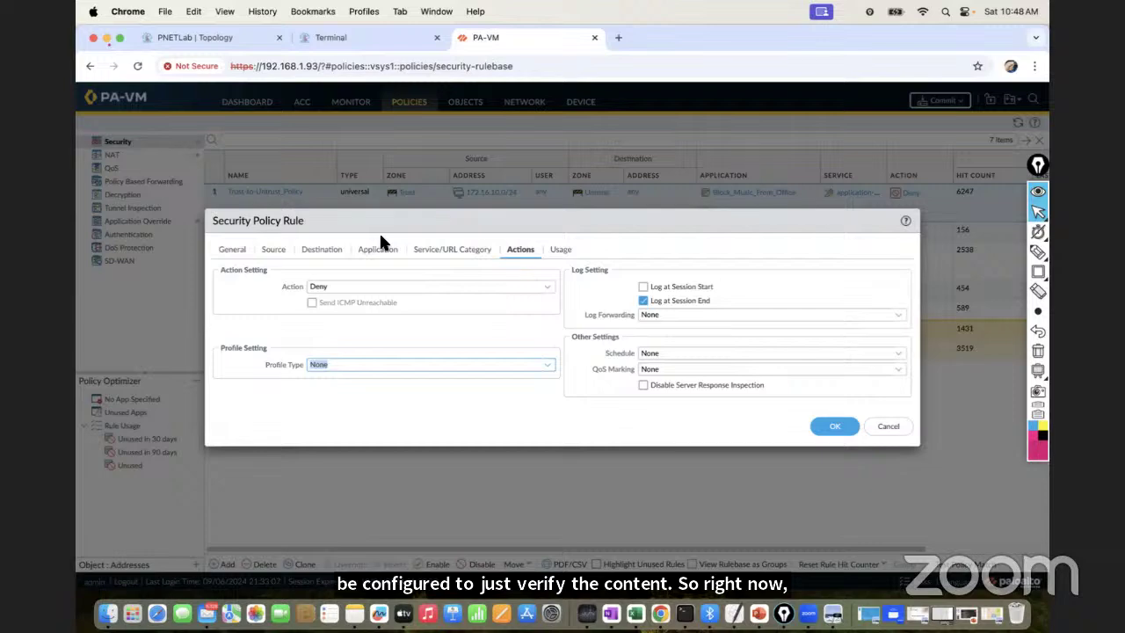
{"action": "left_click", "coordinate": [547, 364]}
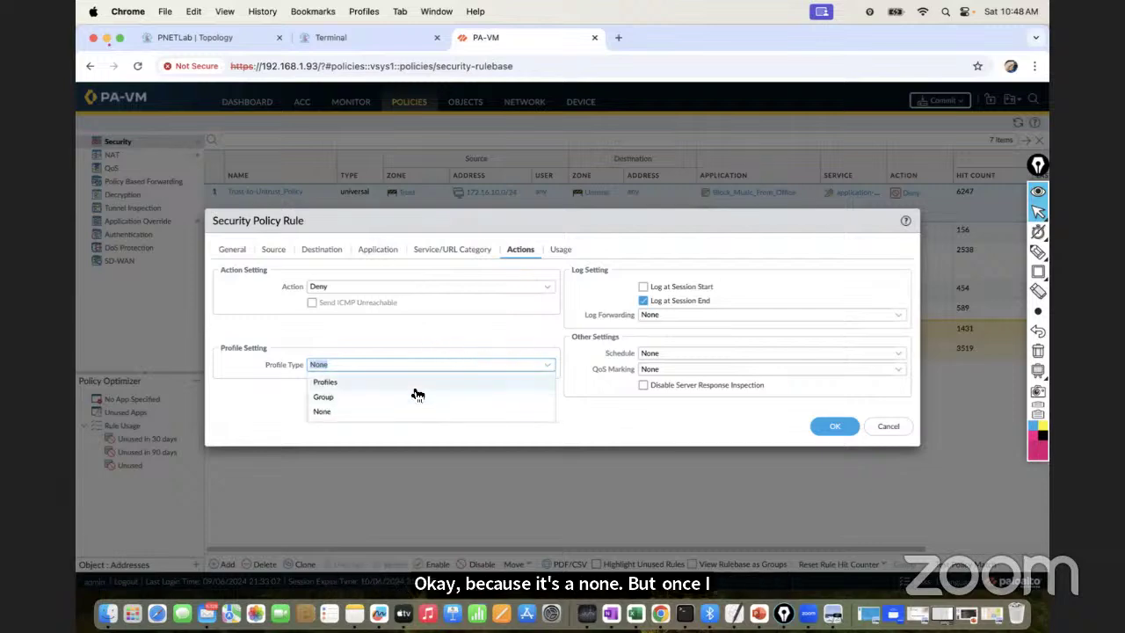
{"action": "left_click", "coordinate": [413, 383]}
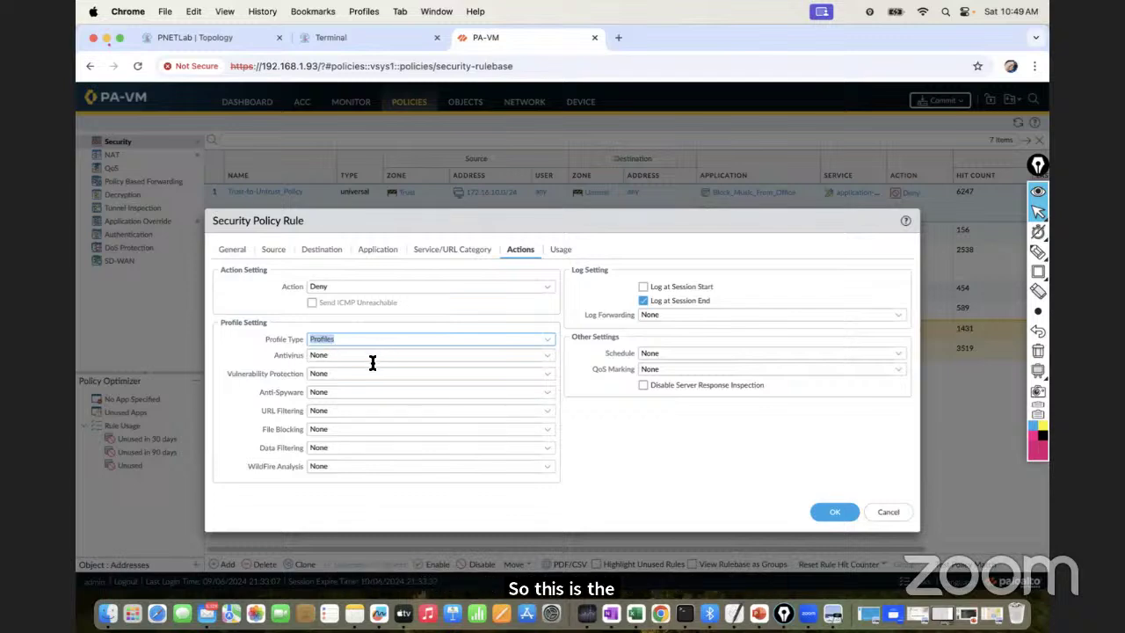
Check the antivirus profile options, then change the rule's Profile Type from Profiles to Group
{"action": "left_click", "coordinate": [551, 342]}
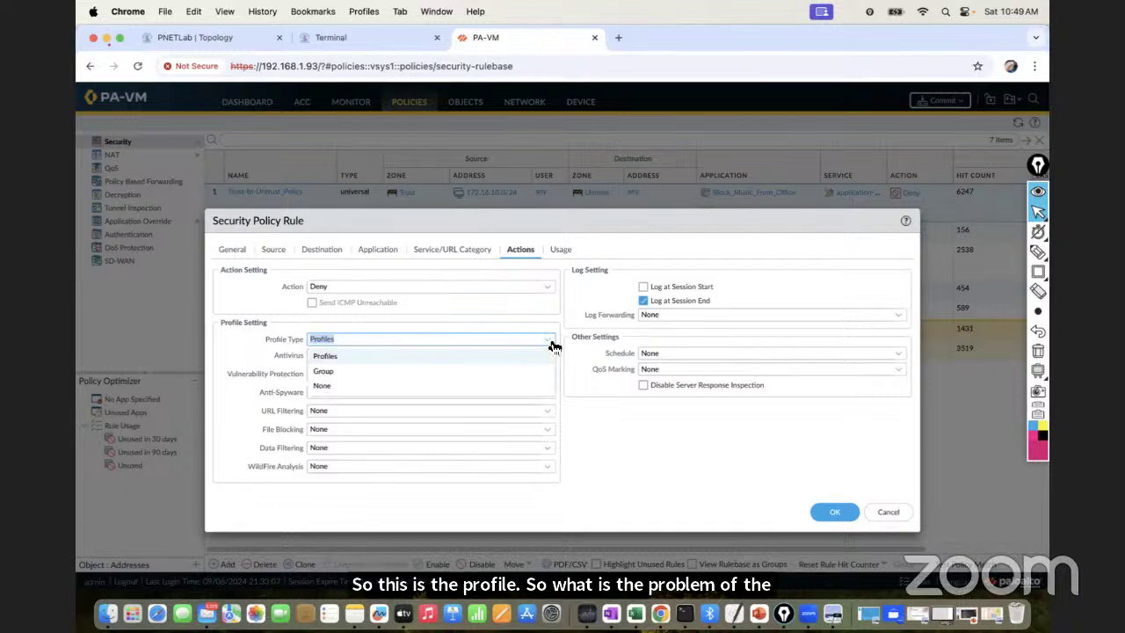
{"action": "left_click", "coordinate": [444, 360]}
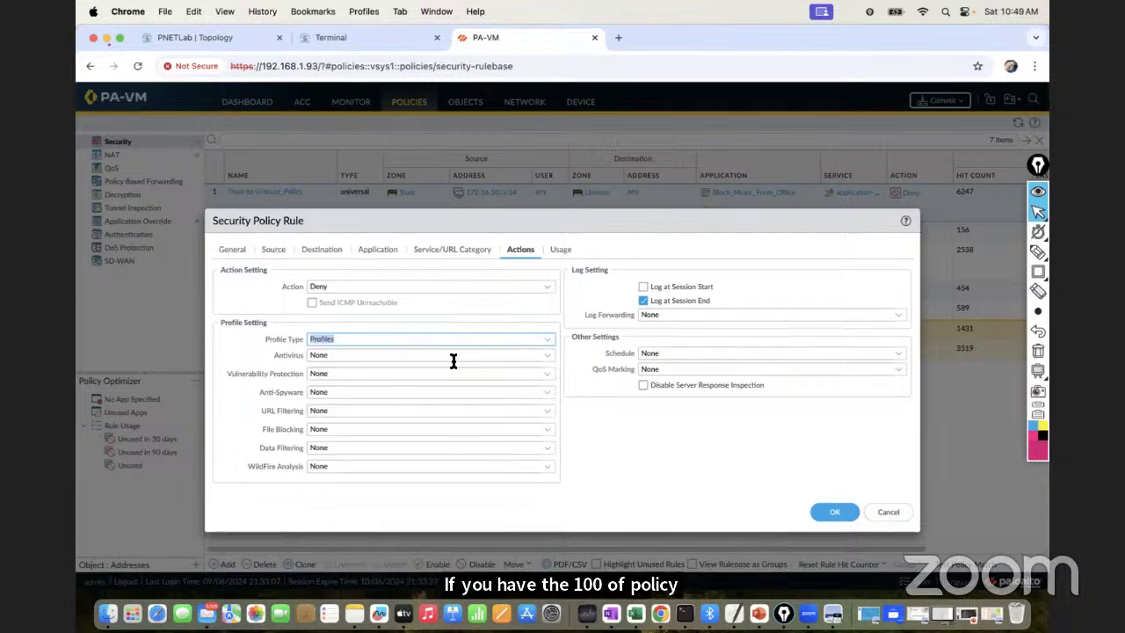
{"action": "left_click", "coordinate": [547, 357]}
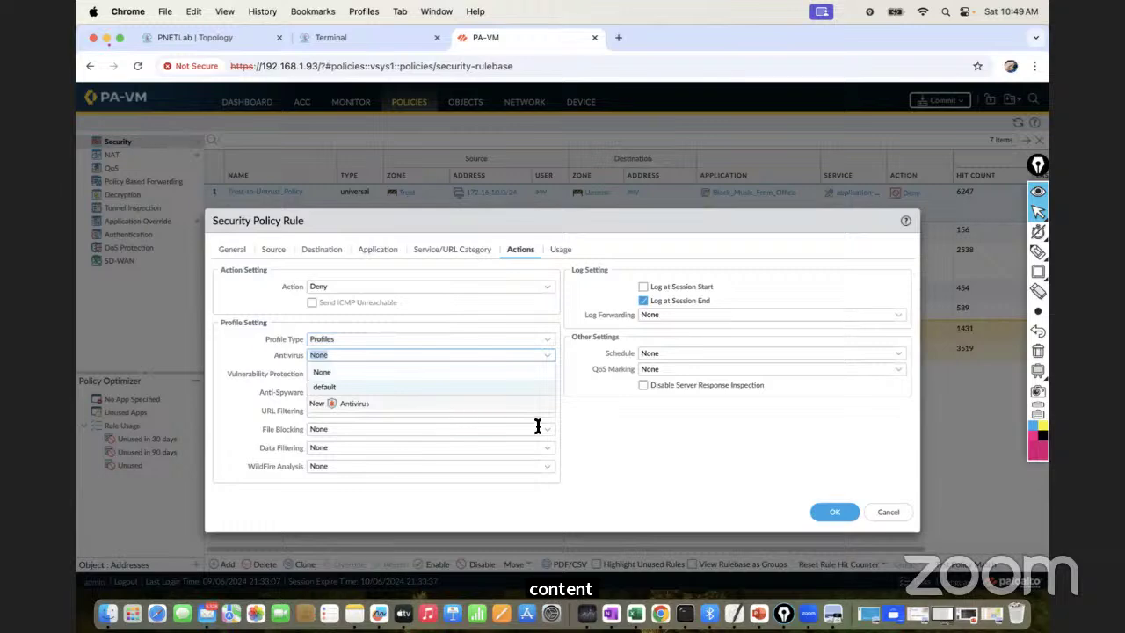
{"action": "left_click", "coordinate": [597, 446]}
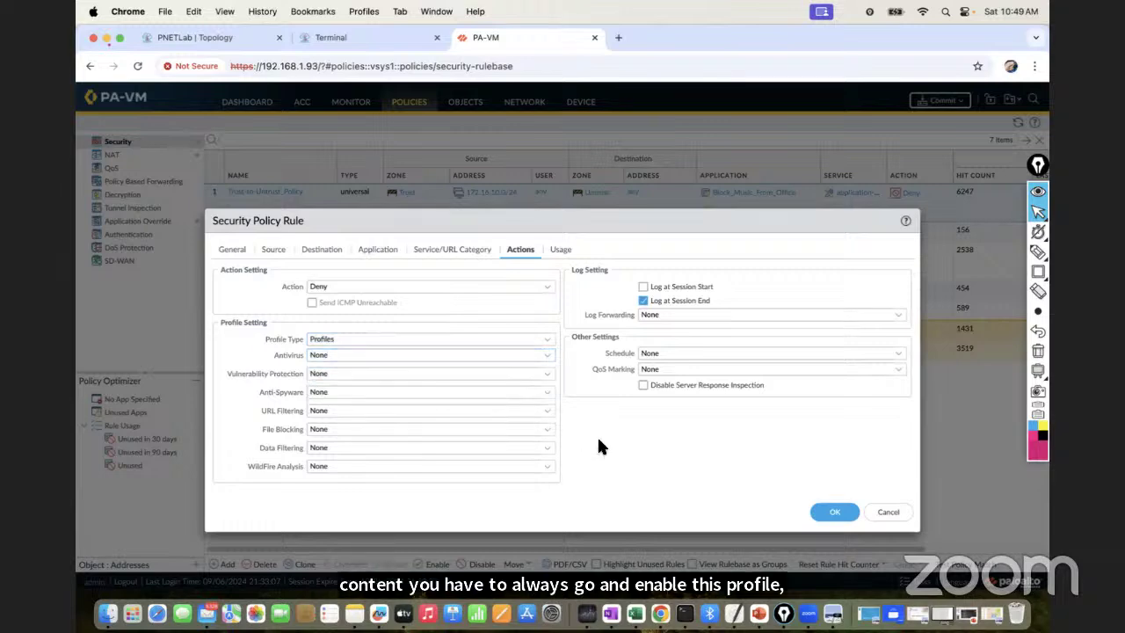
{"action": "left_click", "coordinate": [548, 360]}
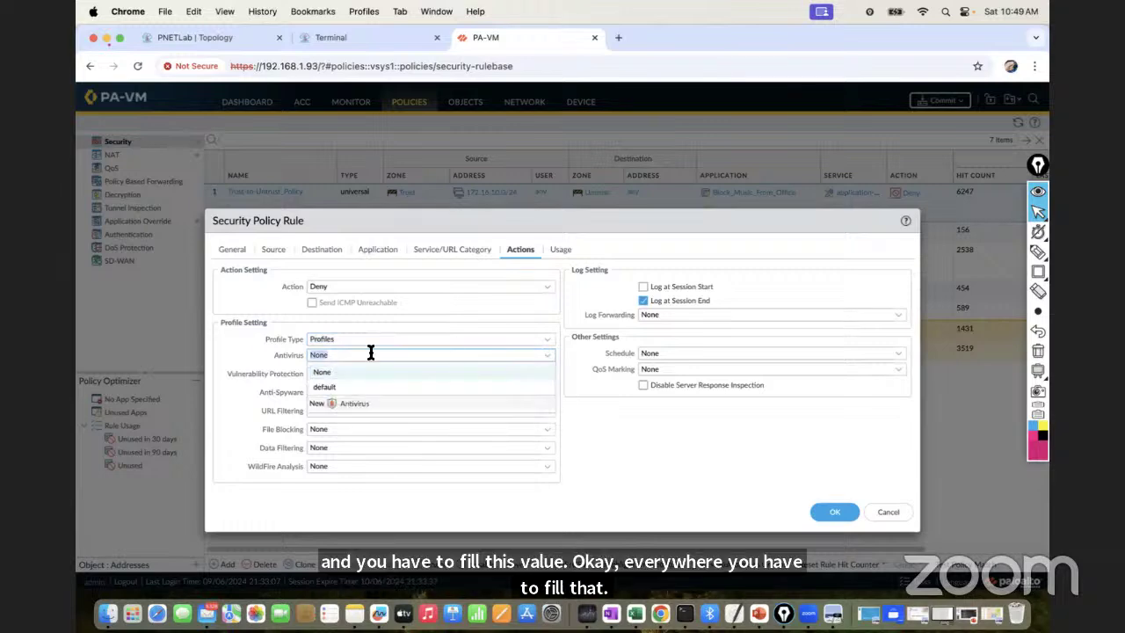
{"action": "left_click", "coordinate": [547, 341]}
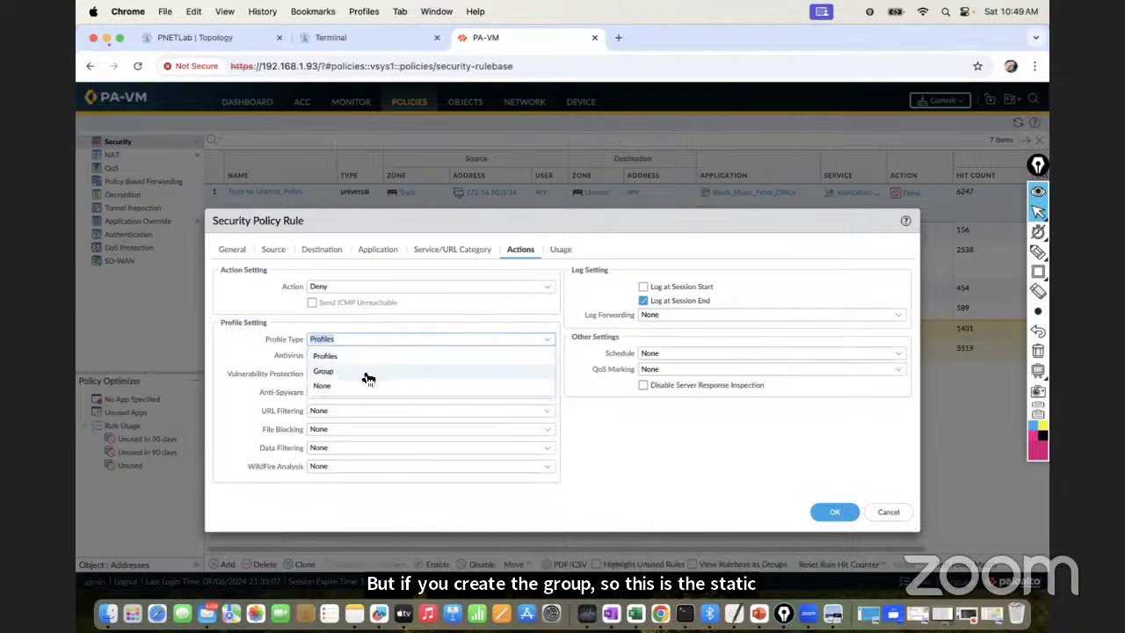
{"action": "left_click", "coordinate": [366, 370]}
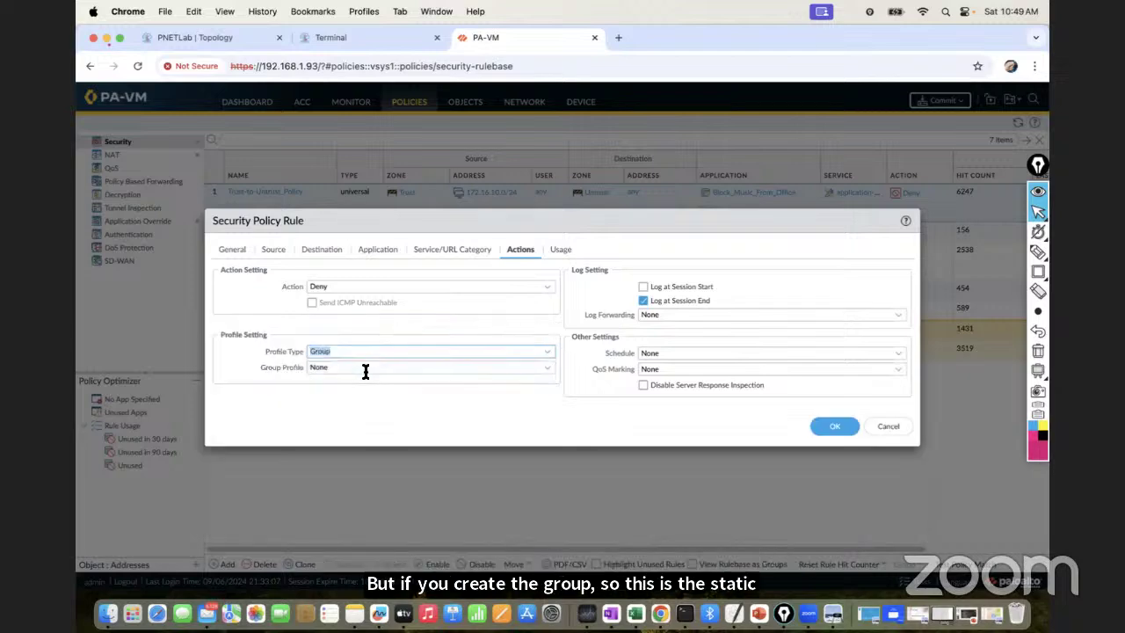
Start a new security profile group named Content_Inspection_Group
{"action": "left_click", "coordinate": [550, 376]}
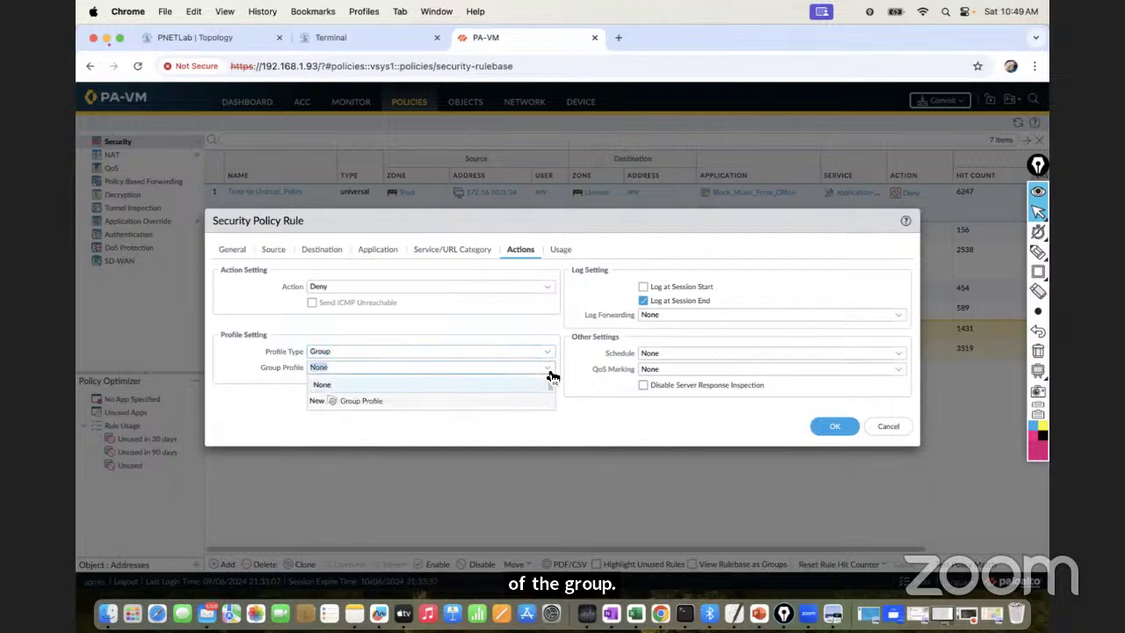
{"action": "left_click", "coordinate": [352, 401]}
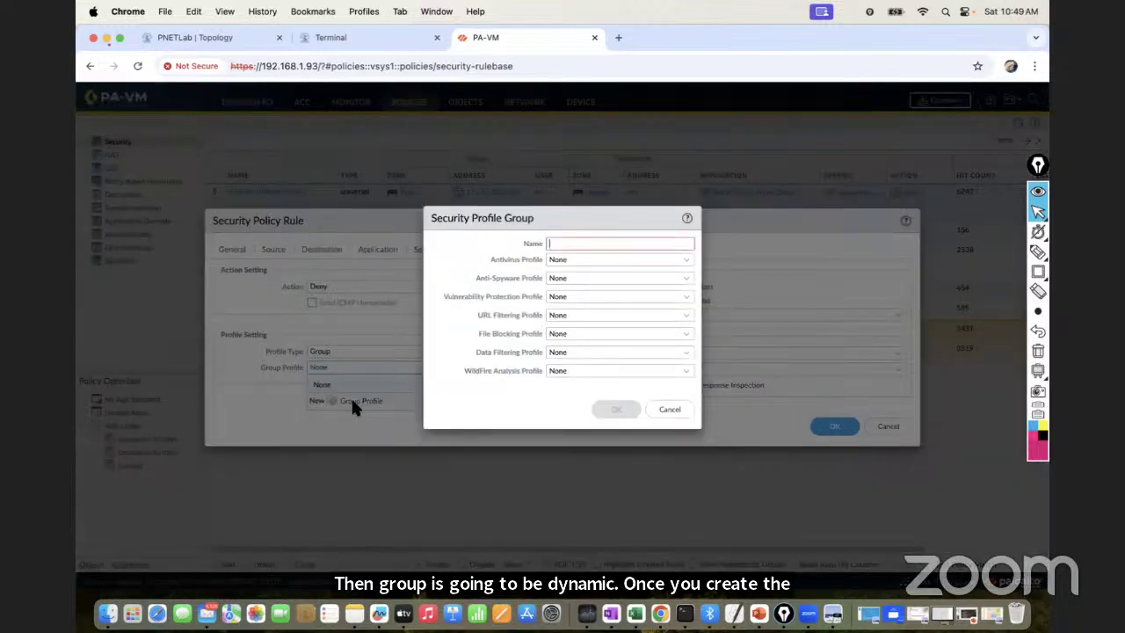
{"action": "left_click", "coordinate": [575, 242]}
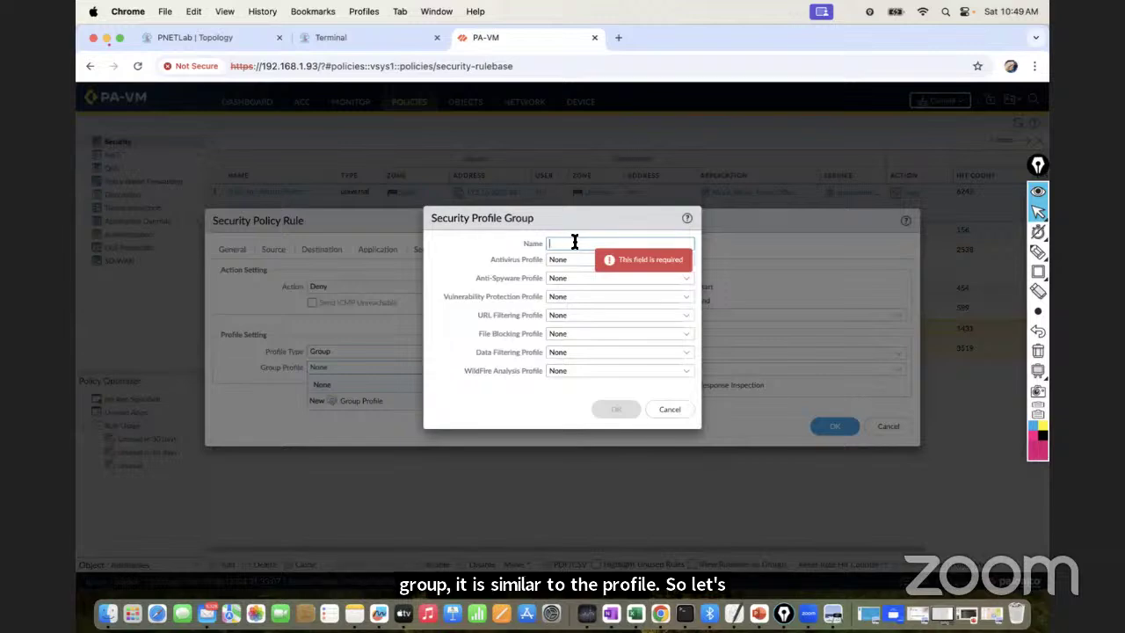
{"action": "type", "text": "Content_In"}
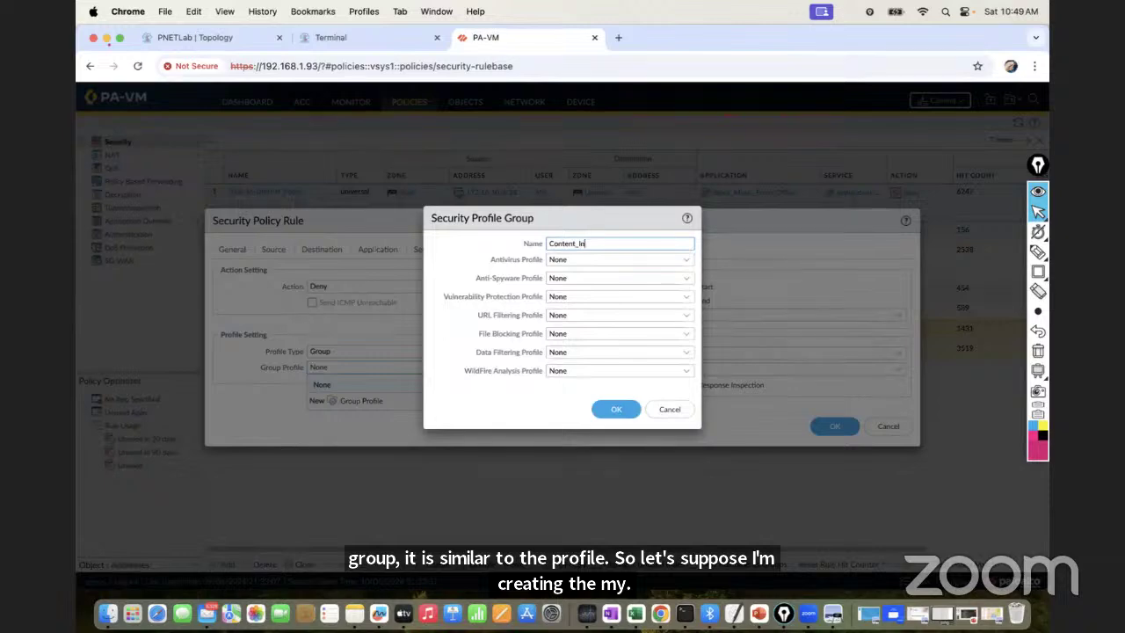
{"action": "type", "text": "spect"}
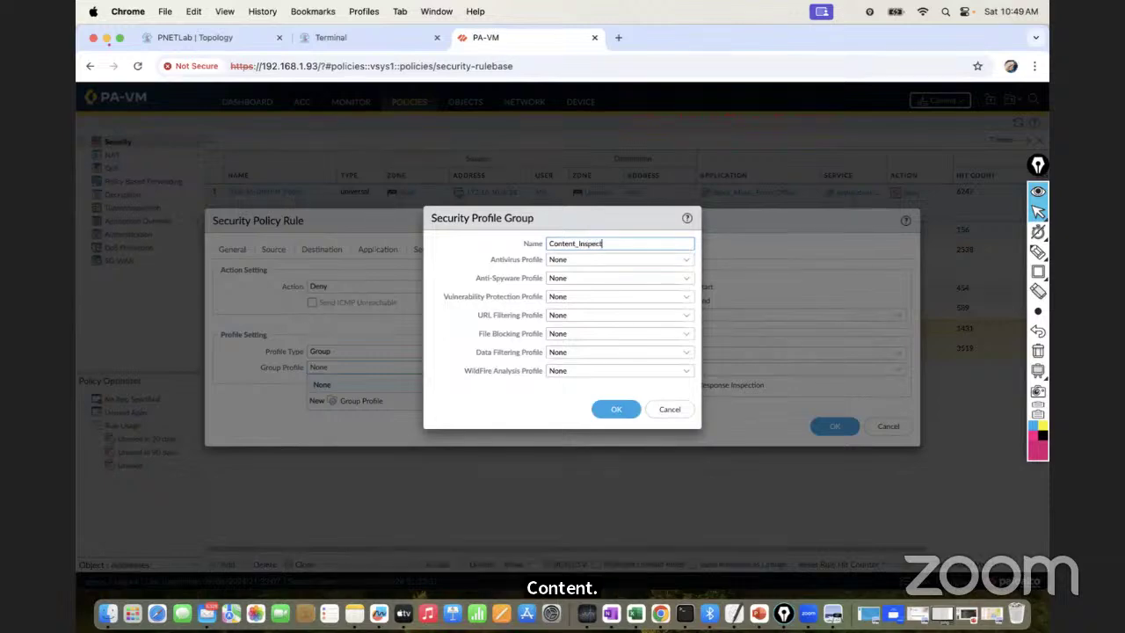
{"action": "type", "text": "ion_gro"}
{"action": "key", "text": "BackSpace"}
{"action": "key", "text": "BackSpace"}
{"action": "key", "text": "BackSpace"}
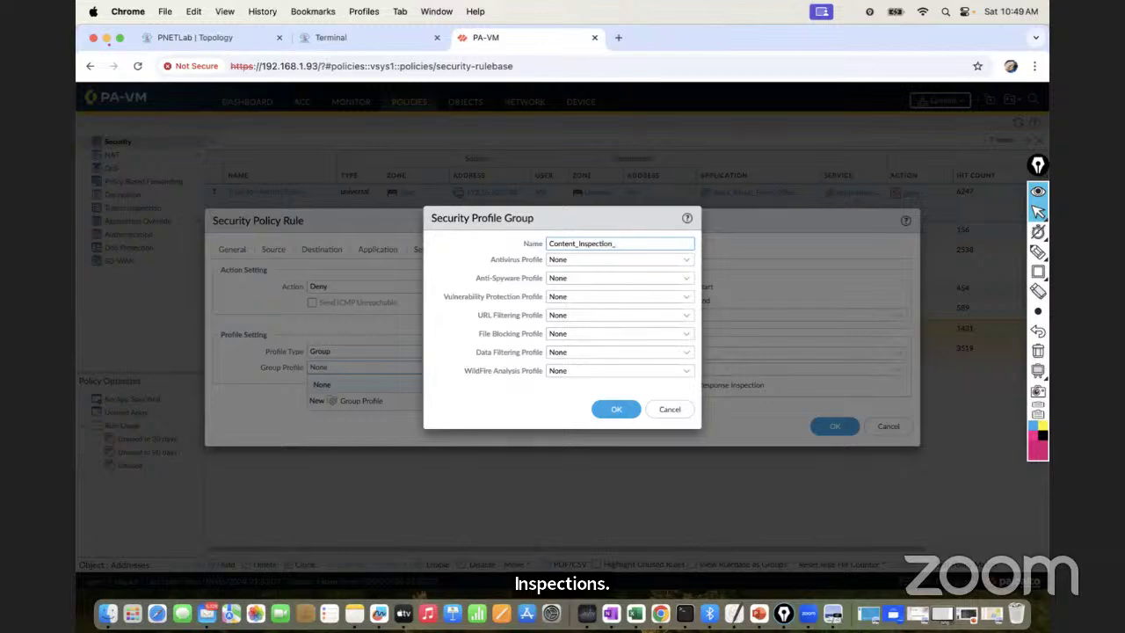
{"action": "type", "text": "Group"}
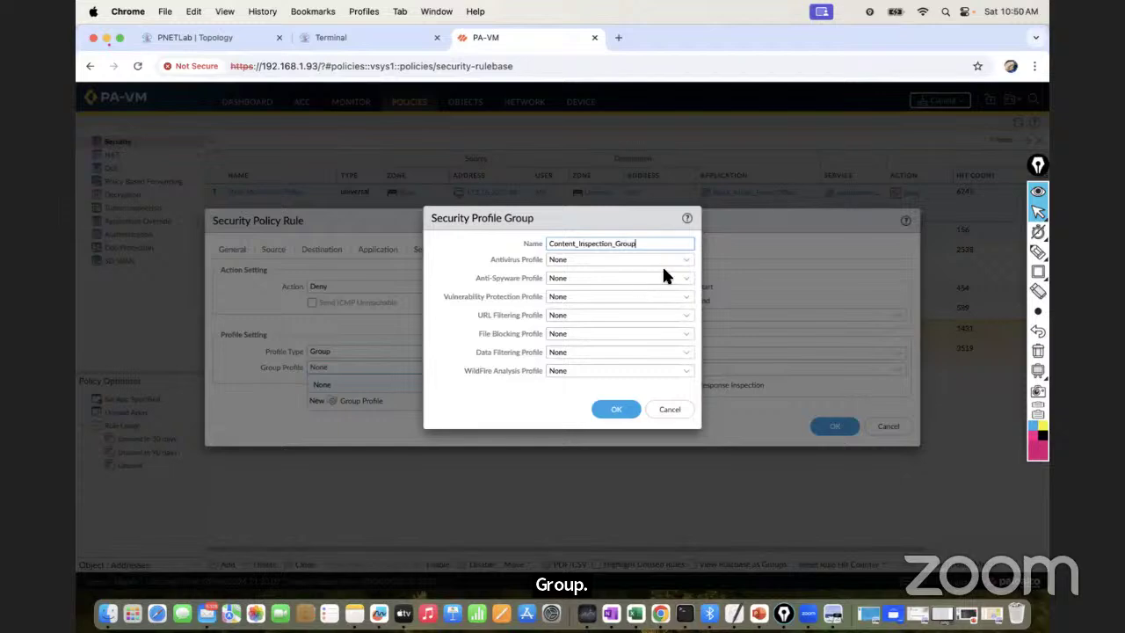
Set the group's antivirus, anti-spyware, vulnerability protection and URL filtering profiles to default
{"action": "left_click", "coordinate": [688, 264]}
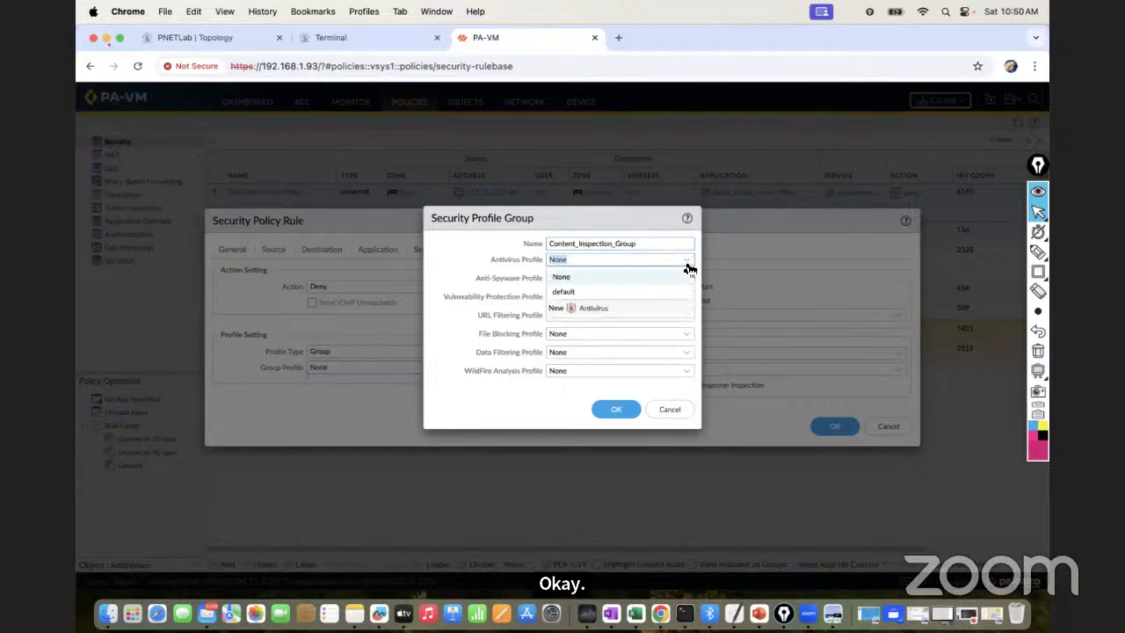
{"action": "left_click", "coordinate": [603, 287]}
{"action": "left_click", "coordinate": [683, 281]}
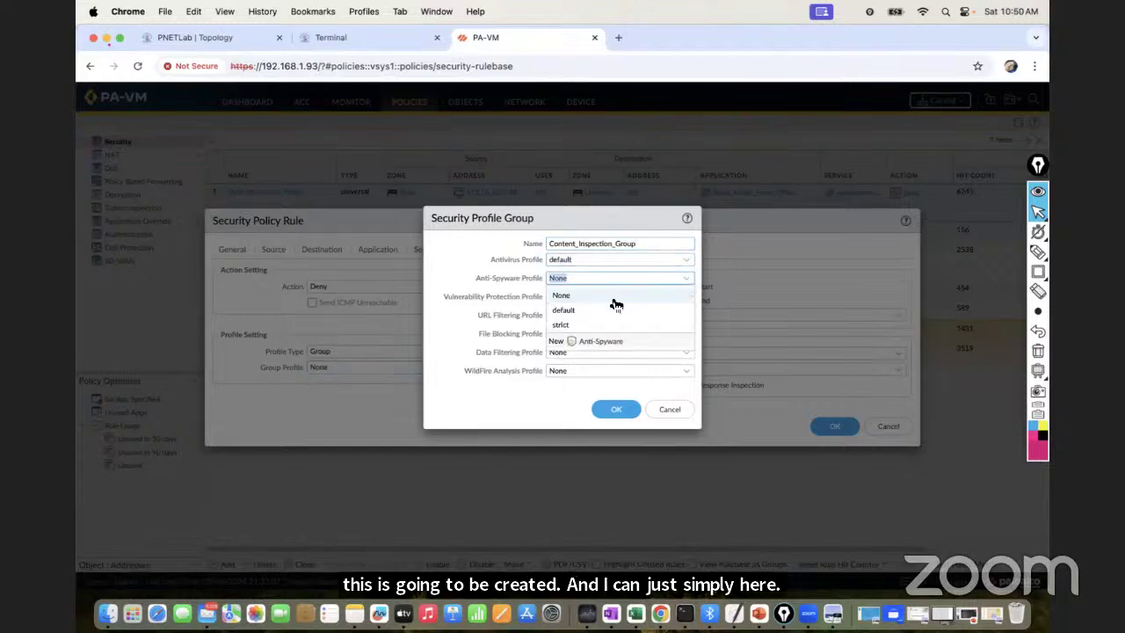
{"action": "left_click", "coordinate": [577, 312]}
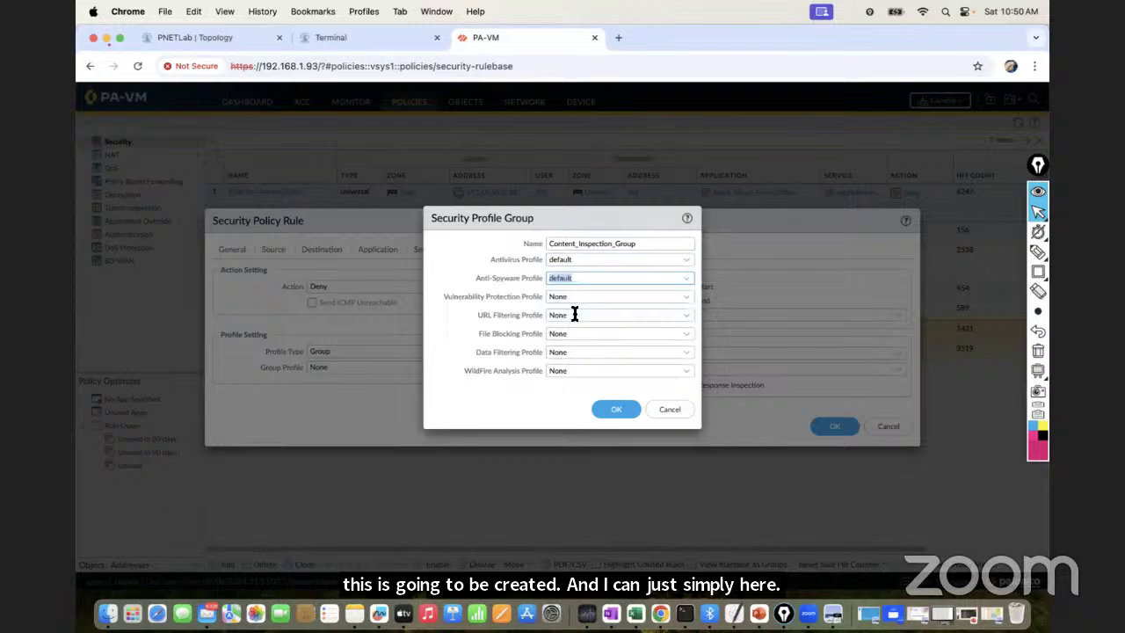
{"action": "left_click", "coordinate": [691, 301]}
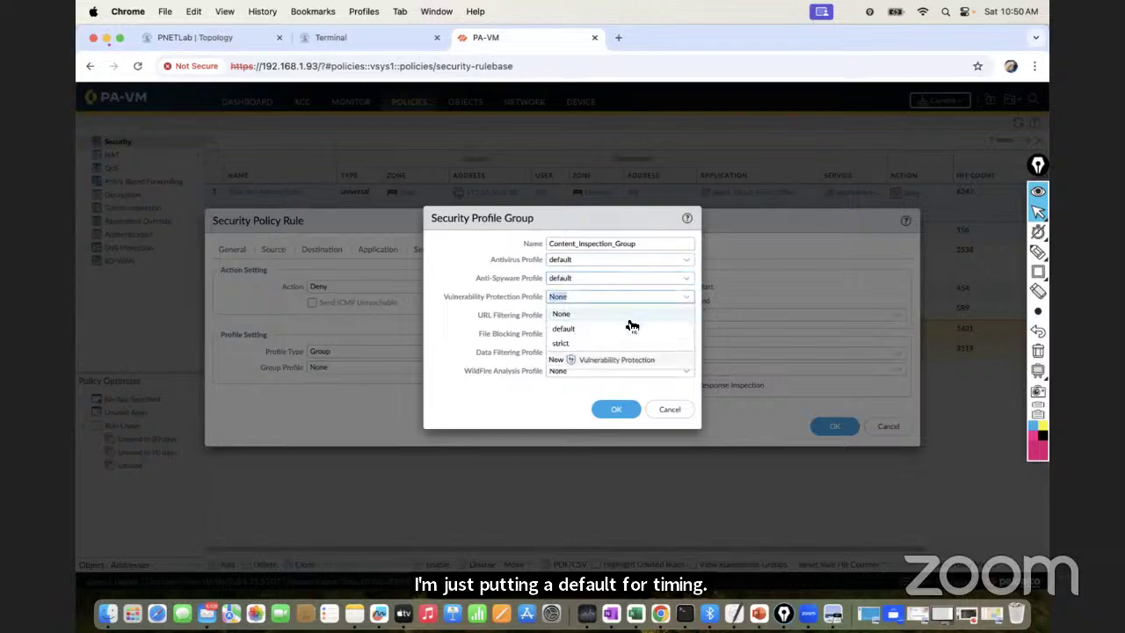
{"action": "left_click", "coordinate": [612, 328]}
{"action": "left_click", "coordinate": [685, 318]}
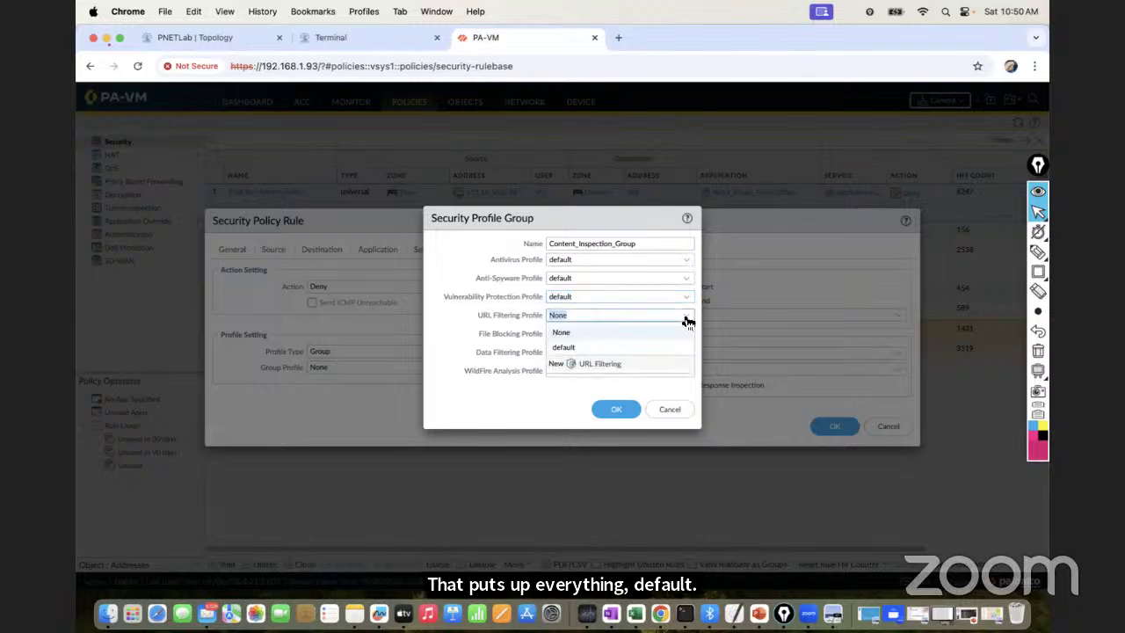
{"action": "left_click", "coordinate": [607, 346]}
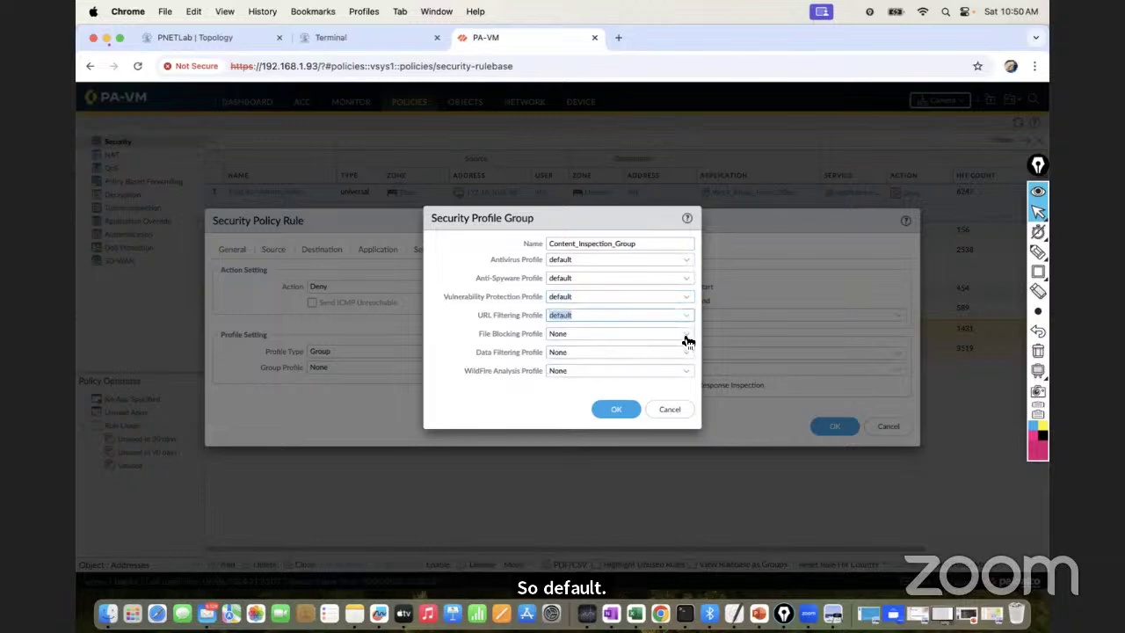
Add basic file blocking and default WildFire, leave data filtering None, then save the group and rule
{"action": "left_click", "coordinate": [684, 337]}
{"action": "left_click", "coordinate": [598, 367]}
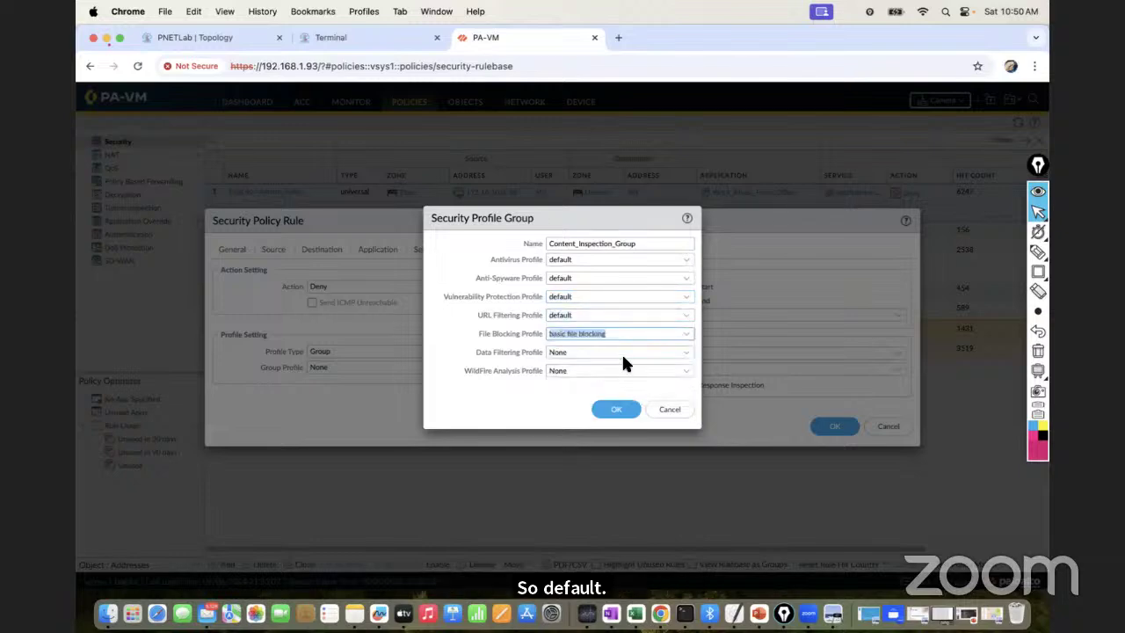
{"action": "left_click", "coordinate": [687, 352]}
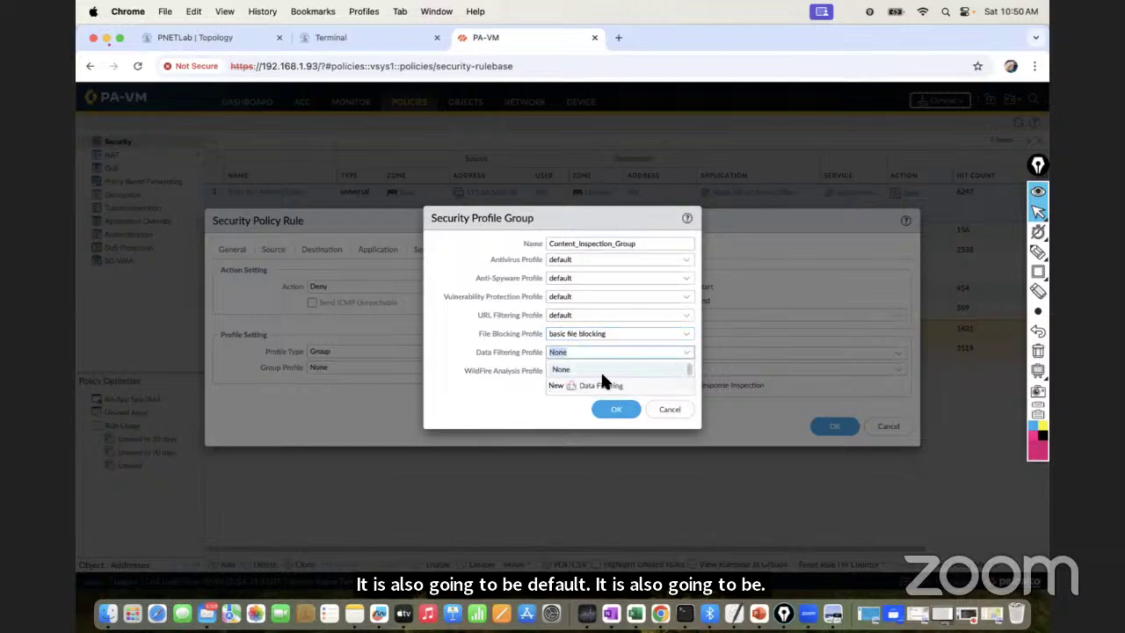
{"action": "left_click", "coordinate": [573, 370]}
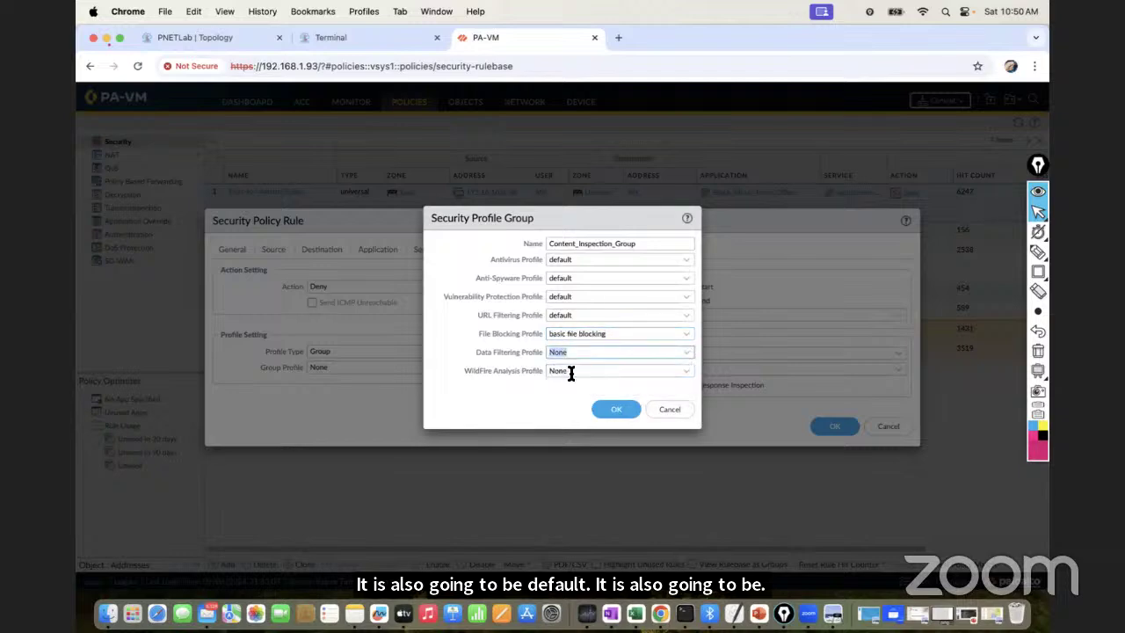
{"action": "left_click", "coordinate": [687, 371]}
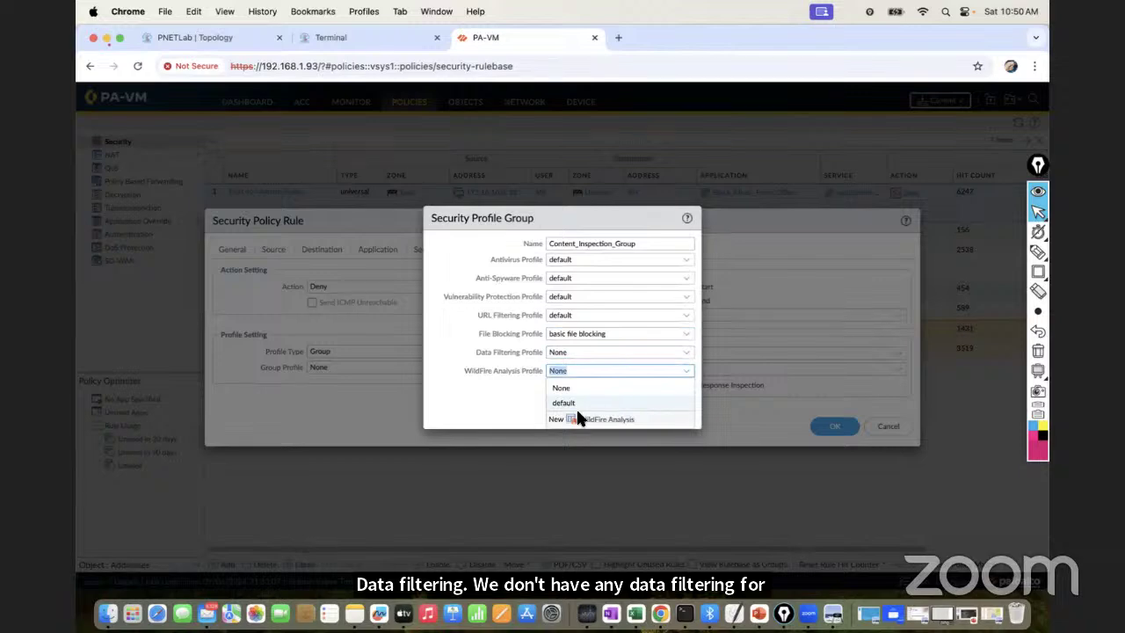
{"action": "left_click", "coordinate": [594, 404]}
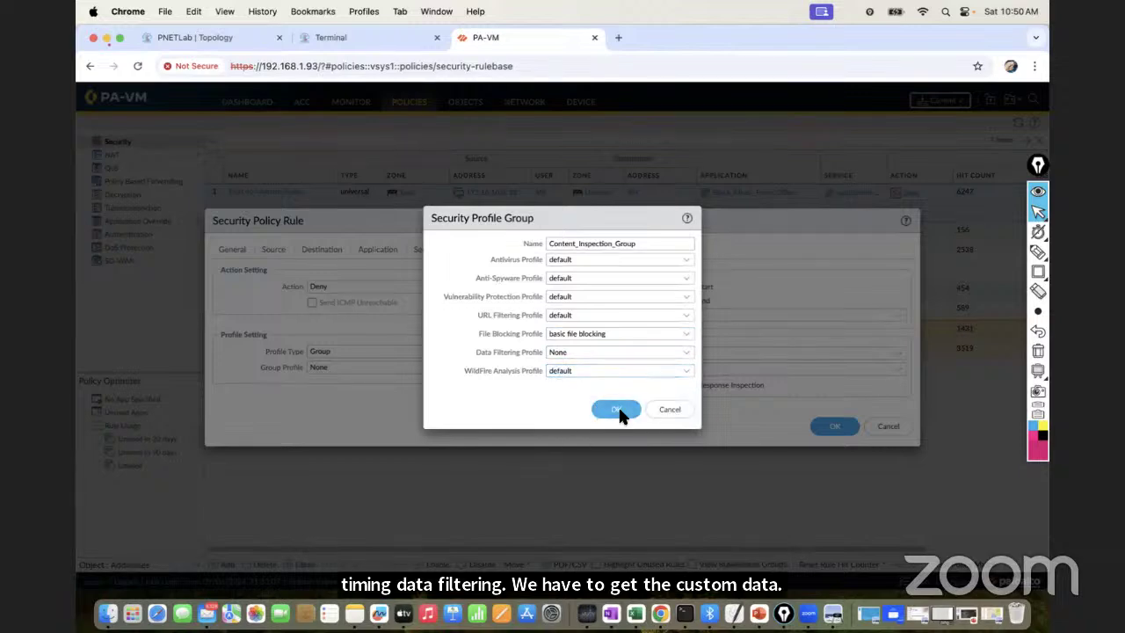
{"action": "left_click", "coordinate": [619, 412]}
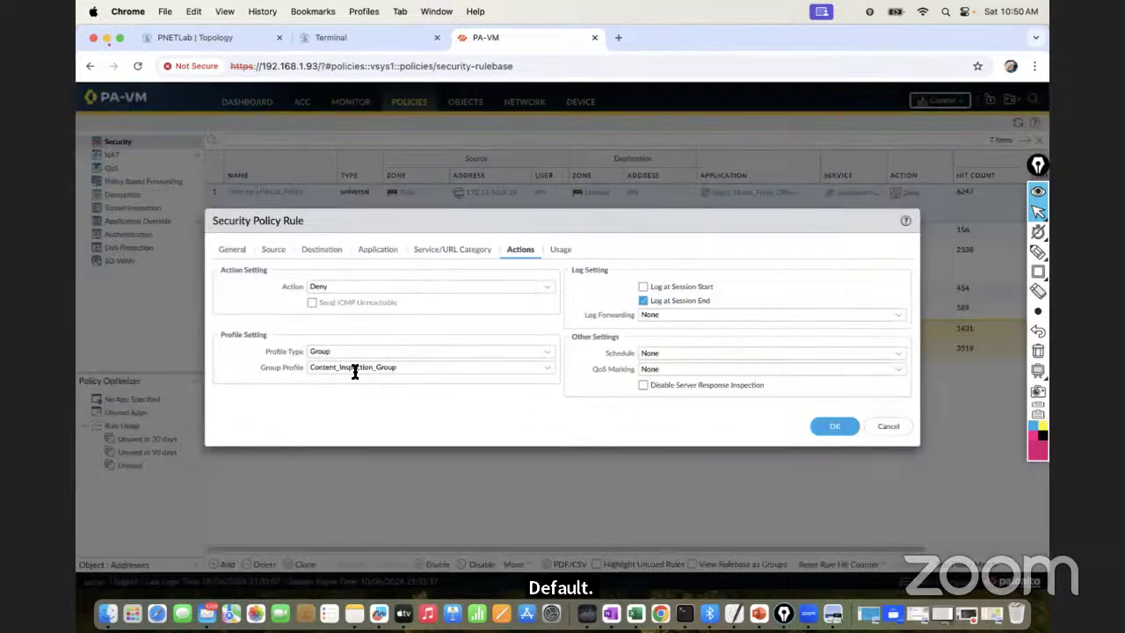
{"action": "left_click", "coordinate": [834, 427]}
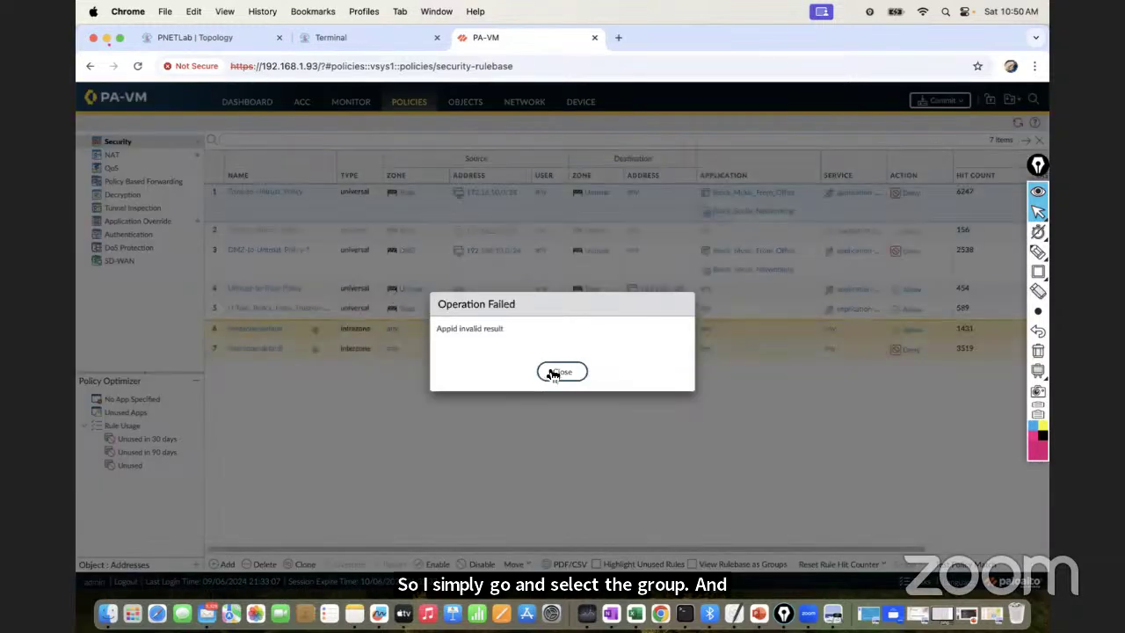
Dismiss the error and open DMZ-to-Untrust_Policy-1, setting its Profile Type to Profiles
{"action": "left_click", "coordinate": [555, 373]}
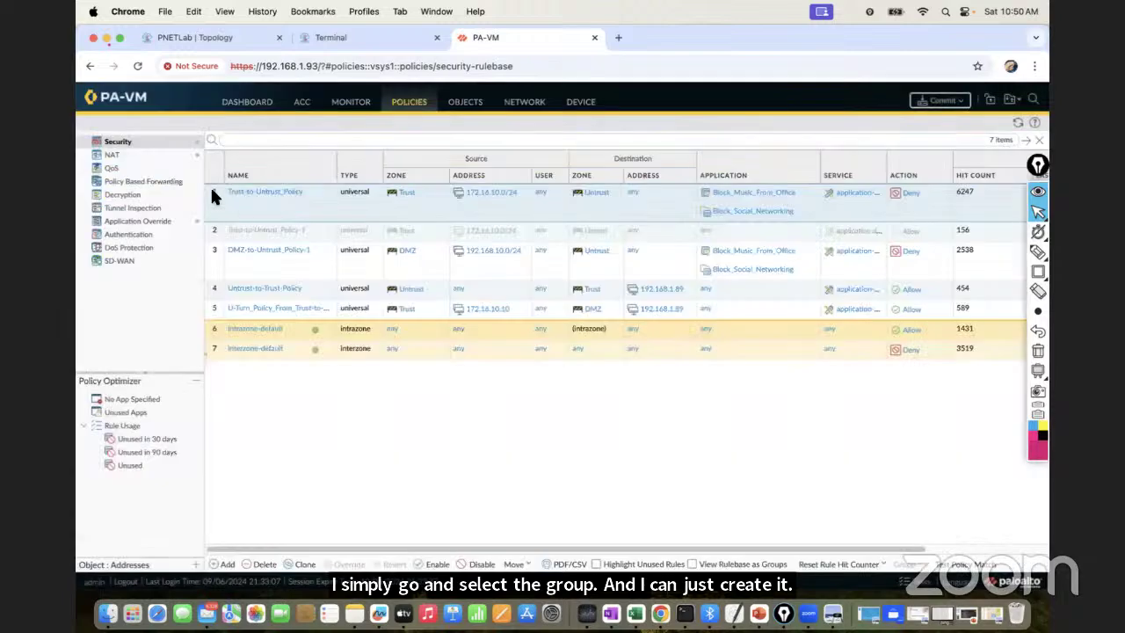
{"action": "left_click", "coordinate": [286, 255]}
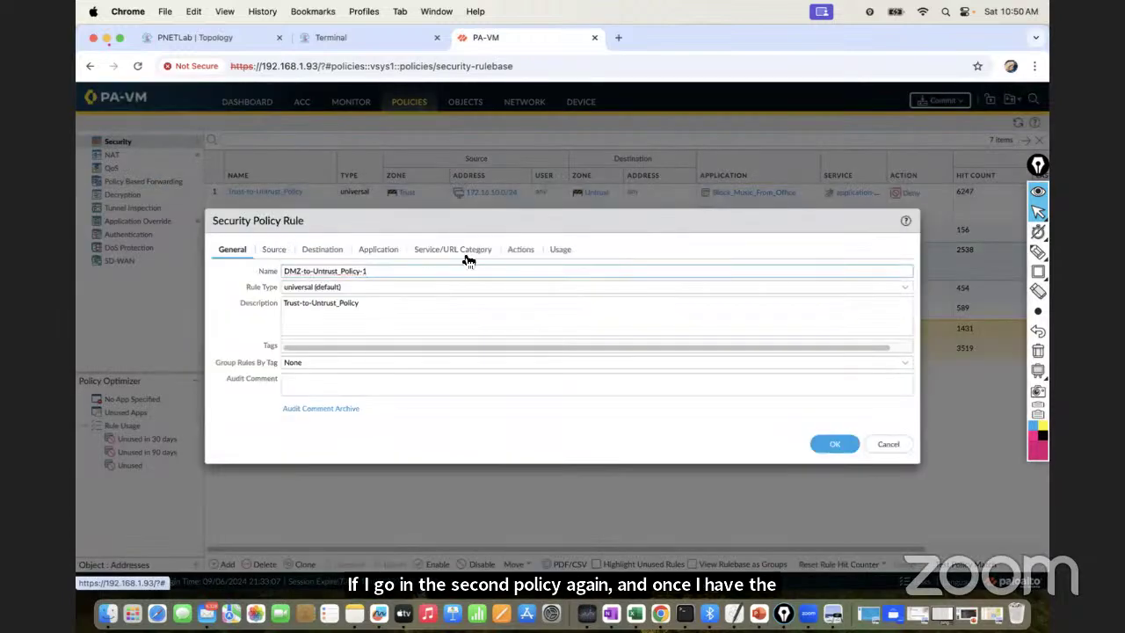
{"action": "left_click", "coordinate": [519, 251]}
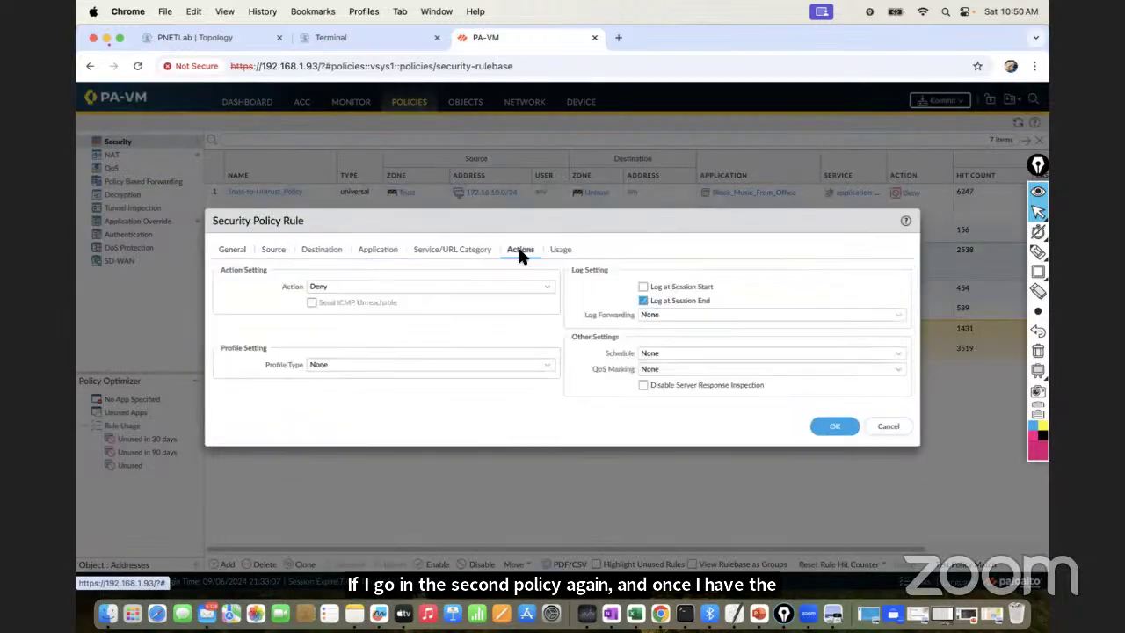
{"action": "left_click", "coordinate": [549, 373]}
{"action": "left_click", "coordinate": [371, 377]}
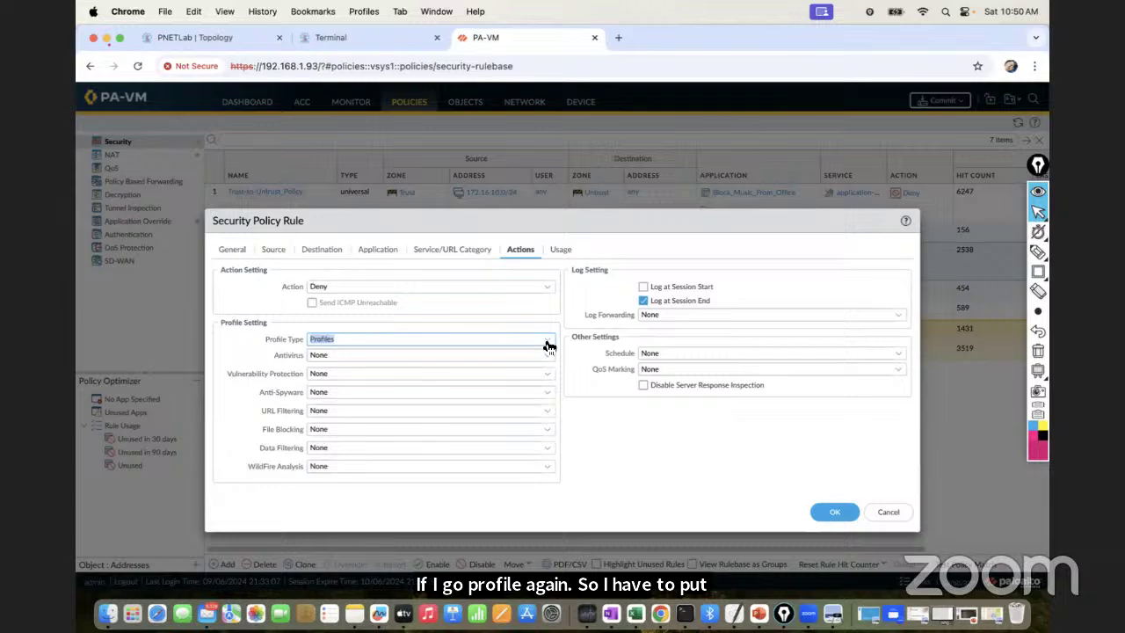
Switch the rule to the Content_Inspection_Group profile group, save, and dismiss the Appid invalid result error
{"action": "left_click", "coordinate": [548, 345]}
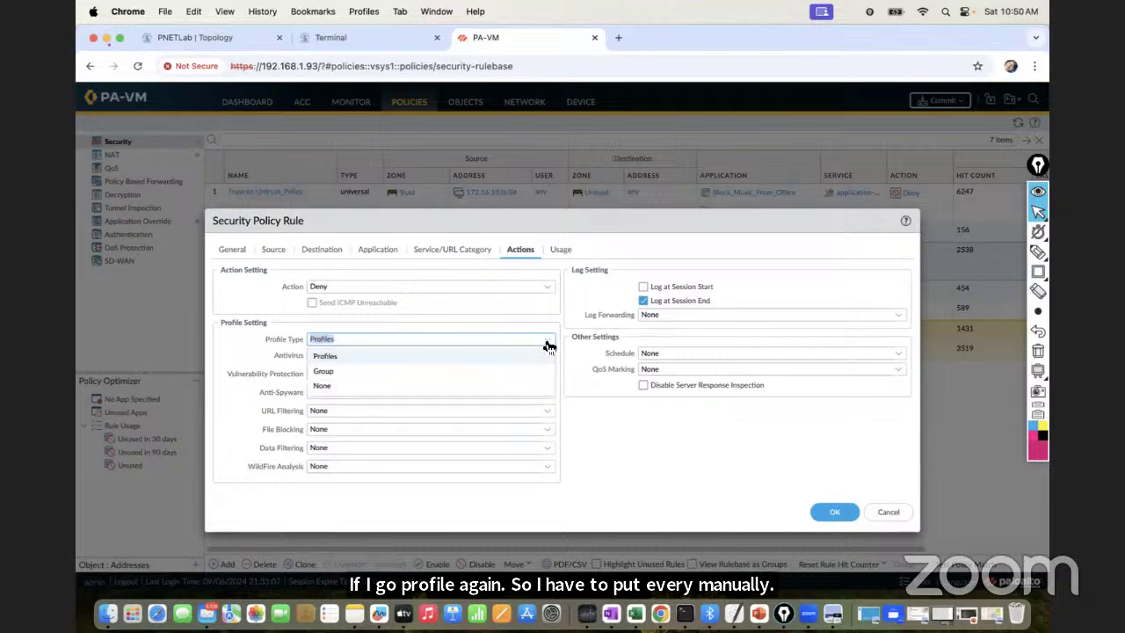
{"action": "left_click", "coordinate": [378, 379]}
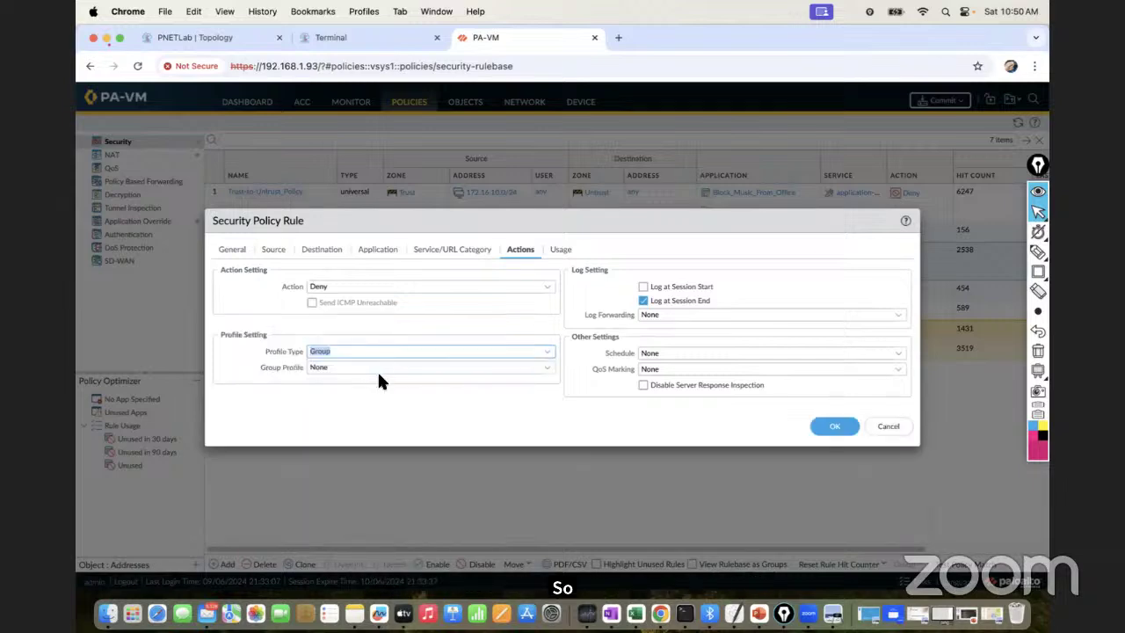
{"action": "left_click", "coordinate": [549, 370]}
{"action": "left_click", "coordinate": [413, 400]}
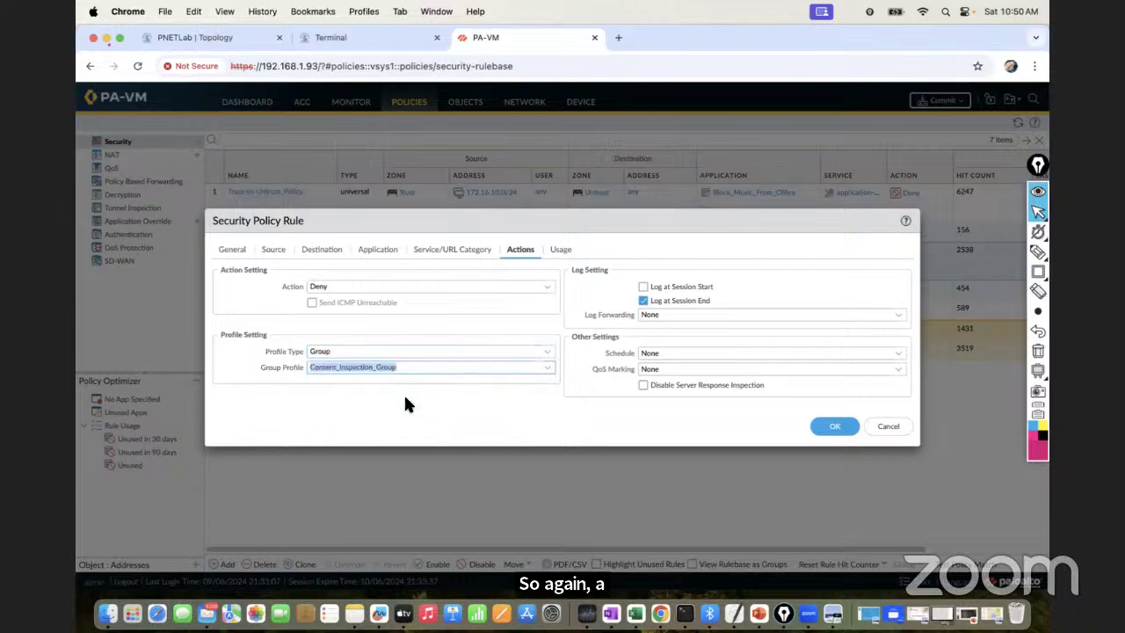
{"action": "left_click", "coordinate": [829, 427]}
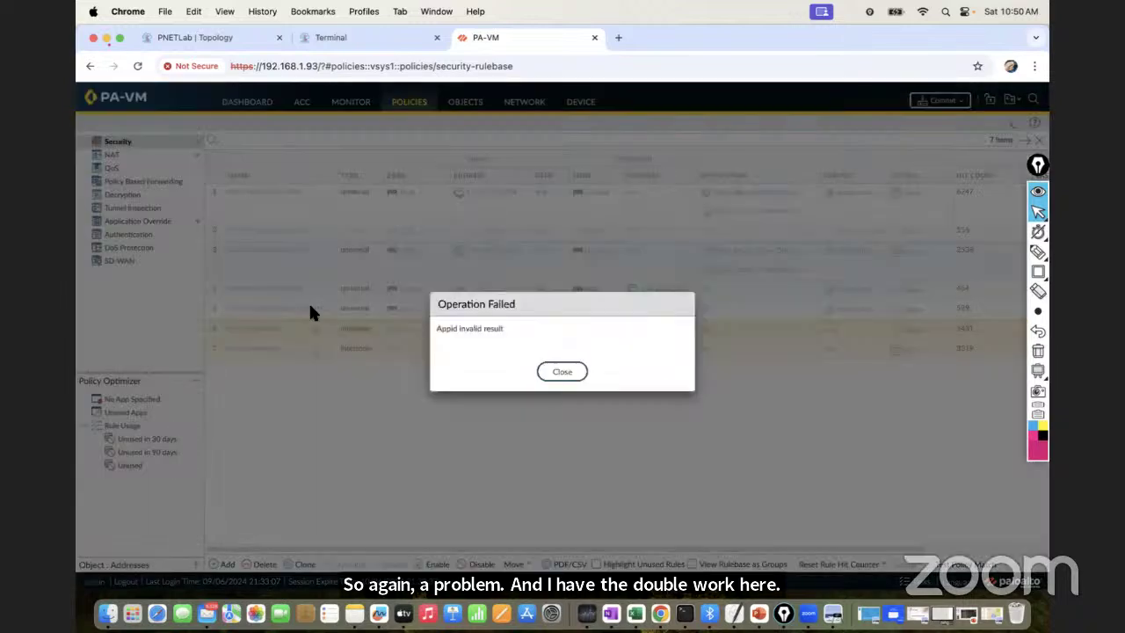
{"action": "left_click", "coordinate": [554, 371]}
{"action": "left_click", "coordinate": [549, 372]}
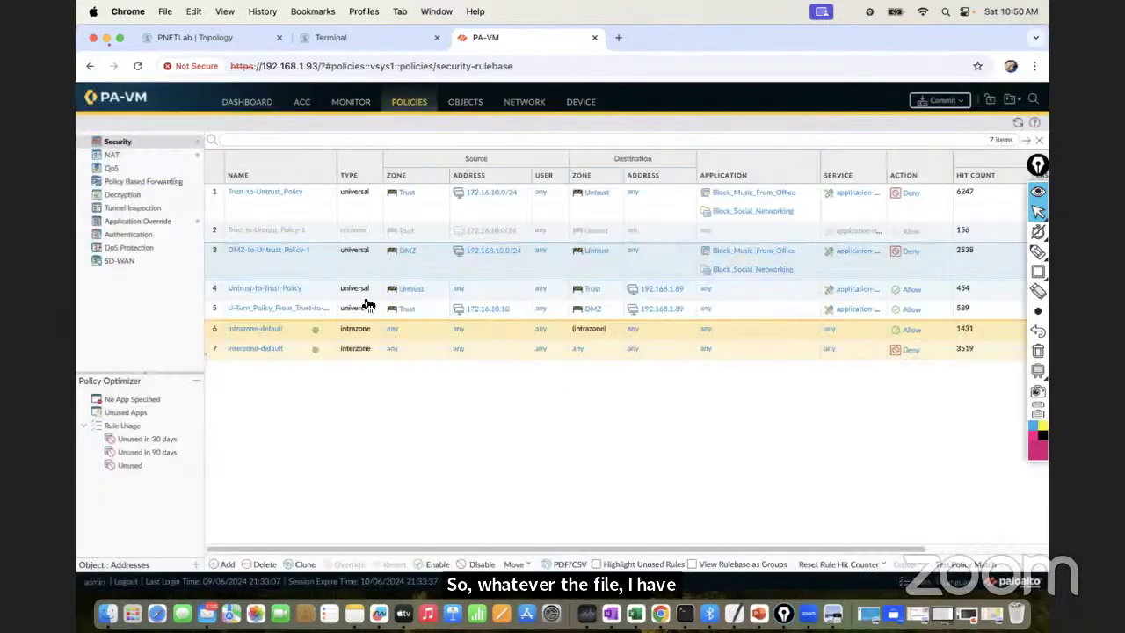
Give Untrust-to-Trust-Policy the Content_Inspection_Group profile group, save, and close the Appid invalid result error
{"action": "left_click", "coordinate": [278, 289]}
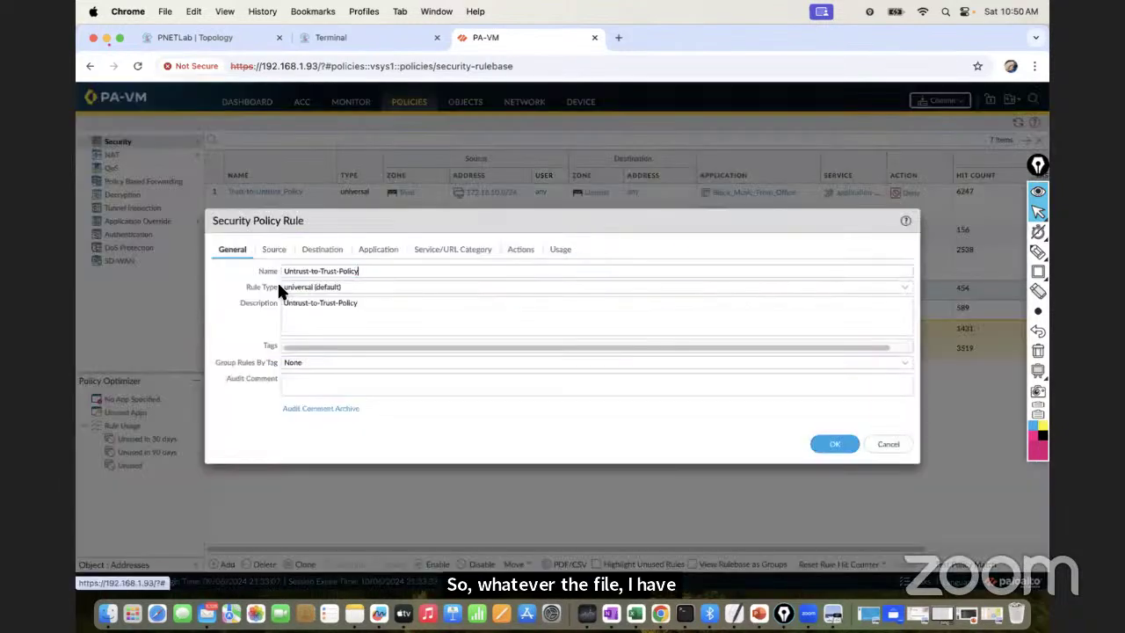
{"action": "left_click", "coordinate": [519, 250]}
{"action": "left_click", "coordinate": [547, 366]}
{"action": "left_click", "coordinate": [376, 396]}
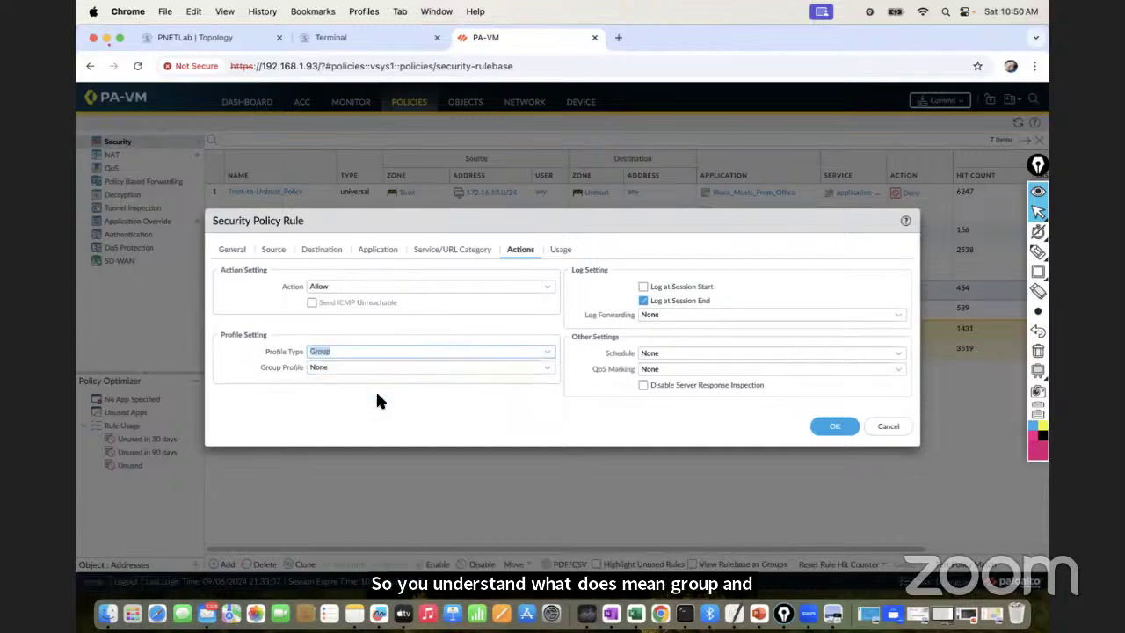
{"action": "left_click", "coordinate": [548, 368]}
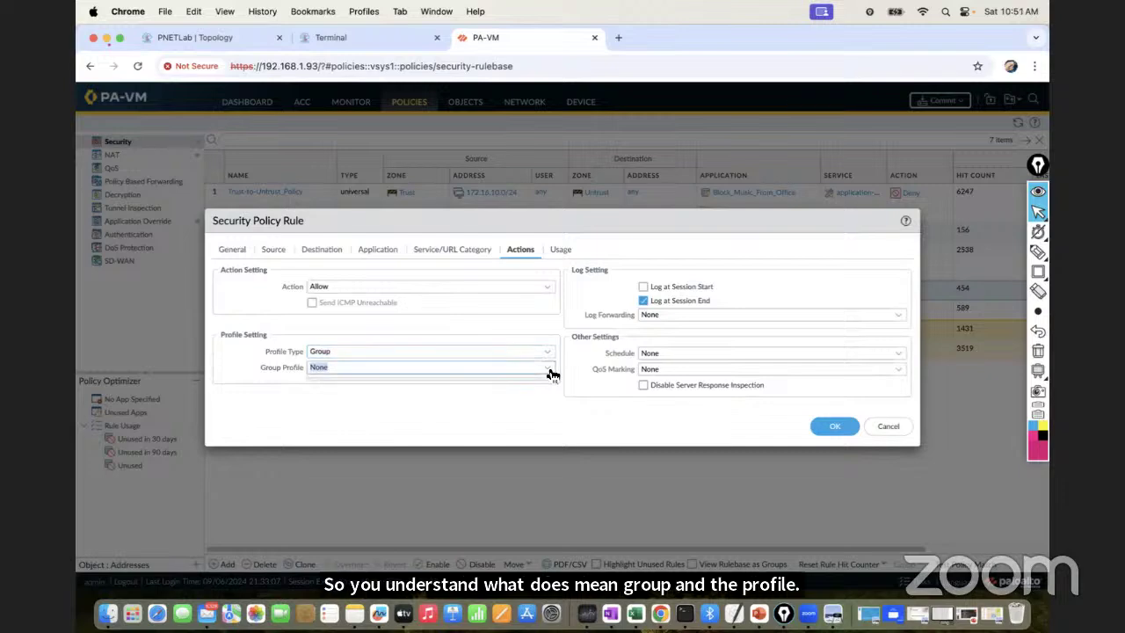
{"action": "left_click", "coordinate": [550, 372]}
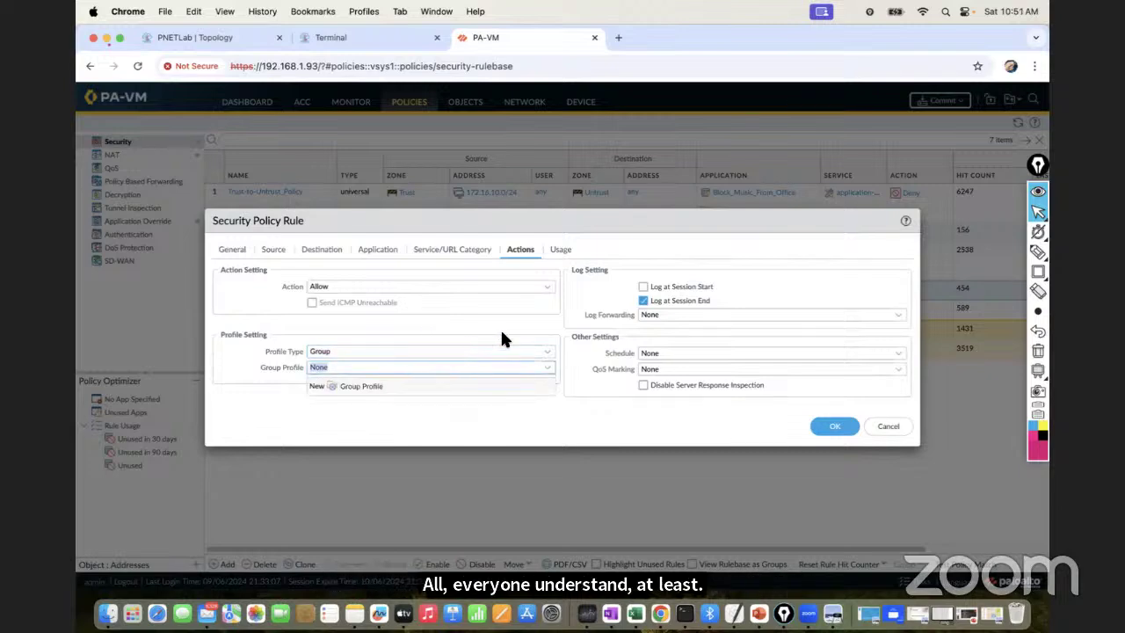
{"action": "left_click", "coordinate": [429, 398]}
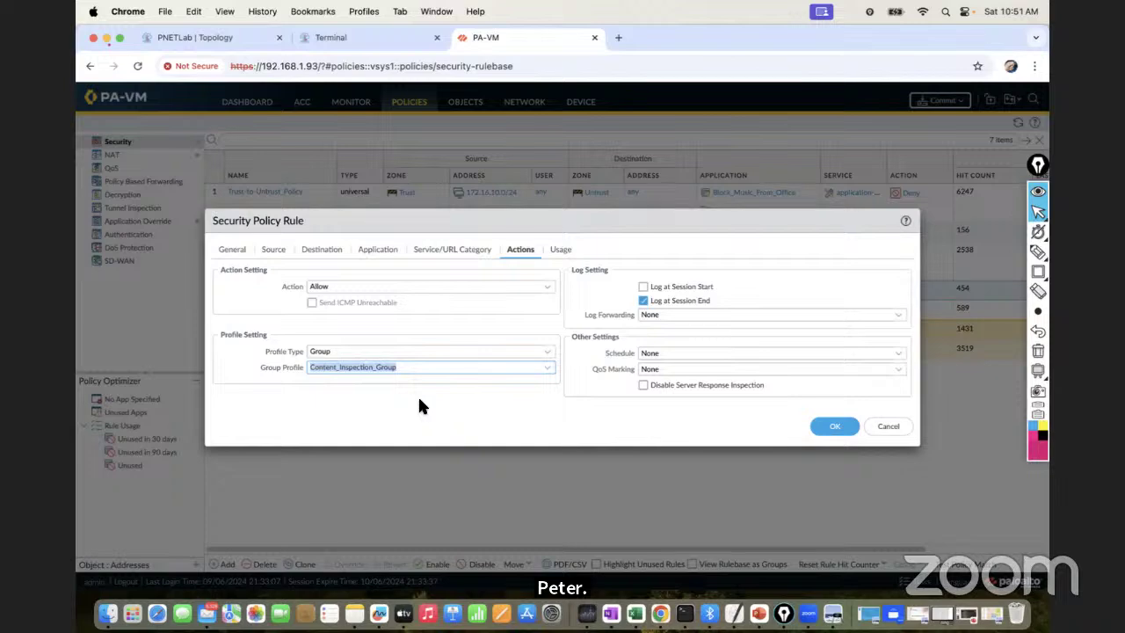
{"action": "left_click", "coordinate": [467, 407]}
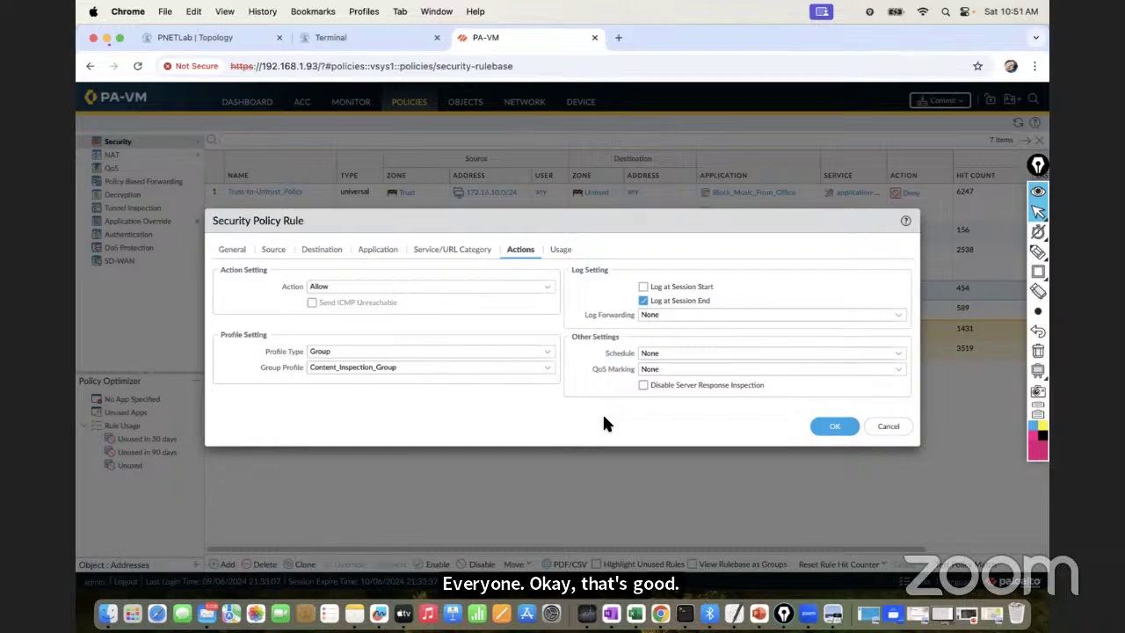
{"action": "left_click", "coordinate": [834, 426]}
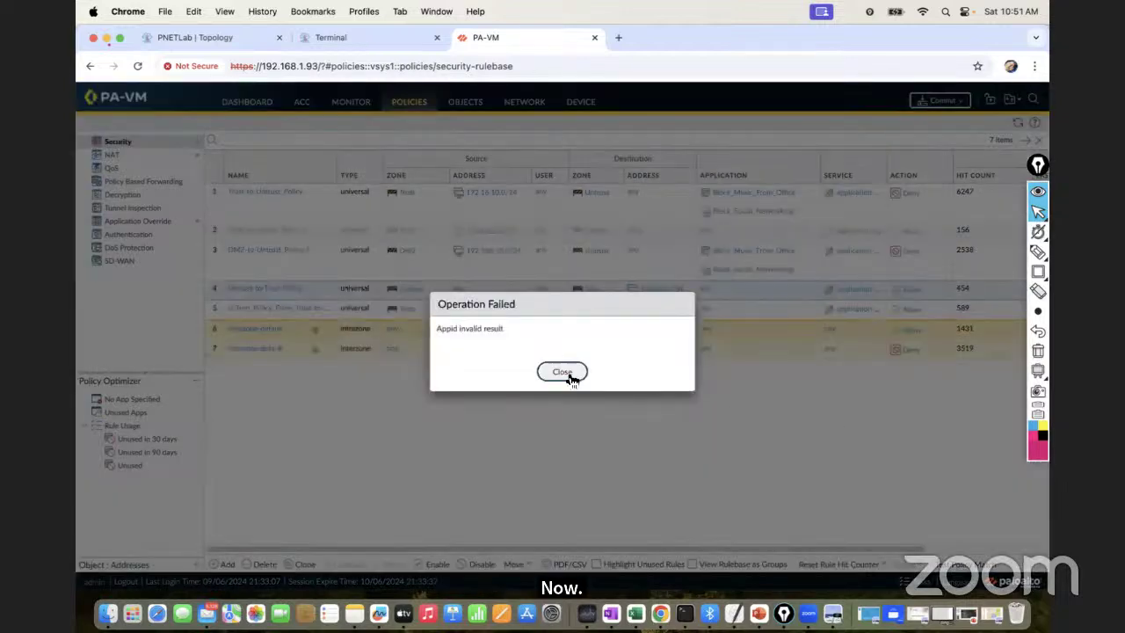
{"action": "left_click", "coordinate": [566, 373]}
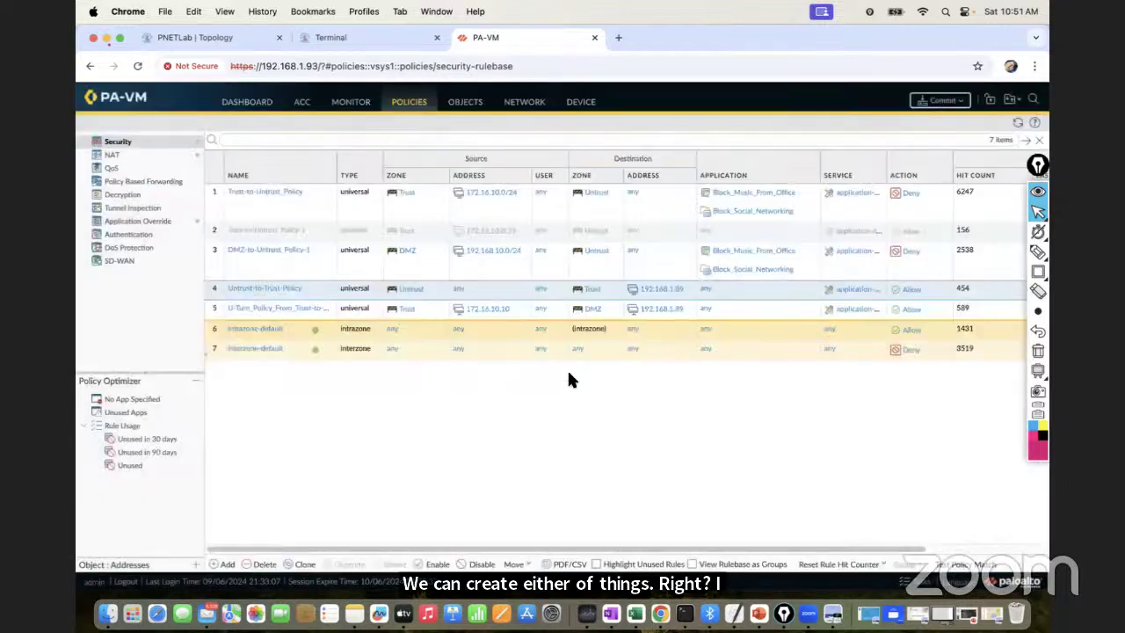
Revert all pending configuration changes and close the no-changes-to-revert message
{"action": "left_click", "coordinate": [1011, 102]}
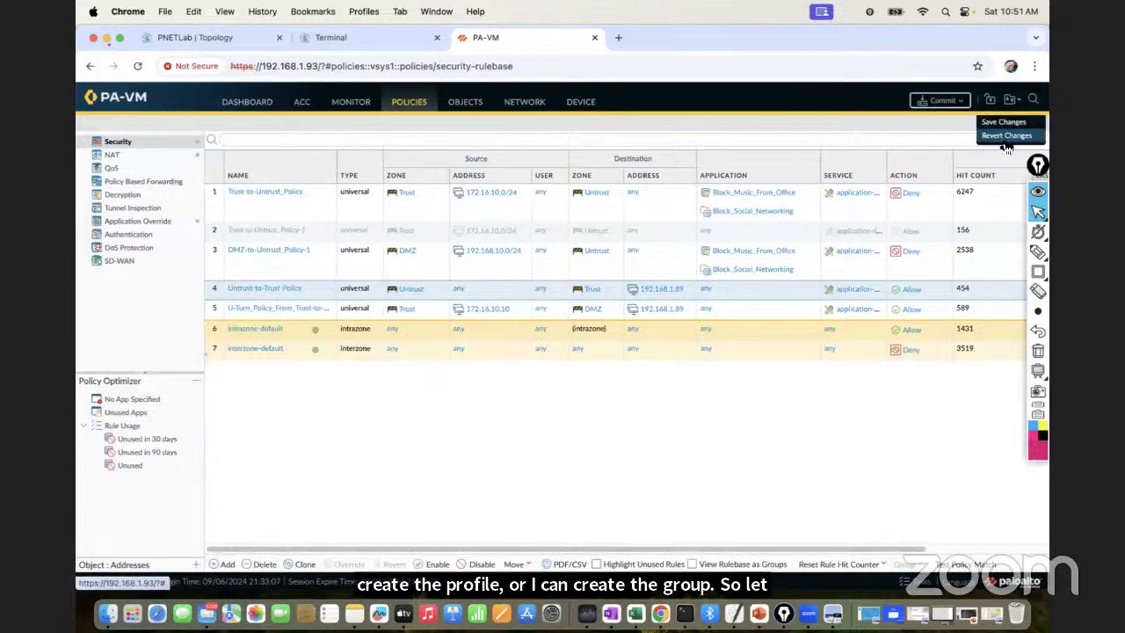
{"action": "left_click", "coordinate": [1005, 136]}
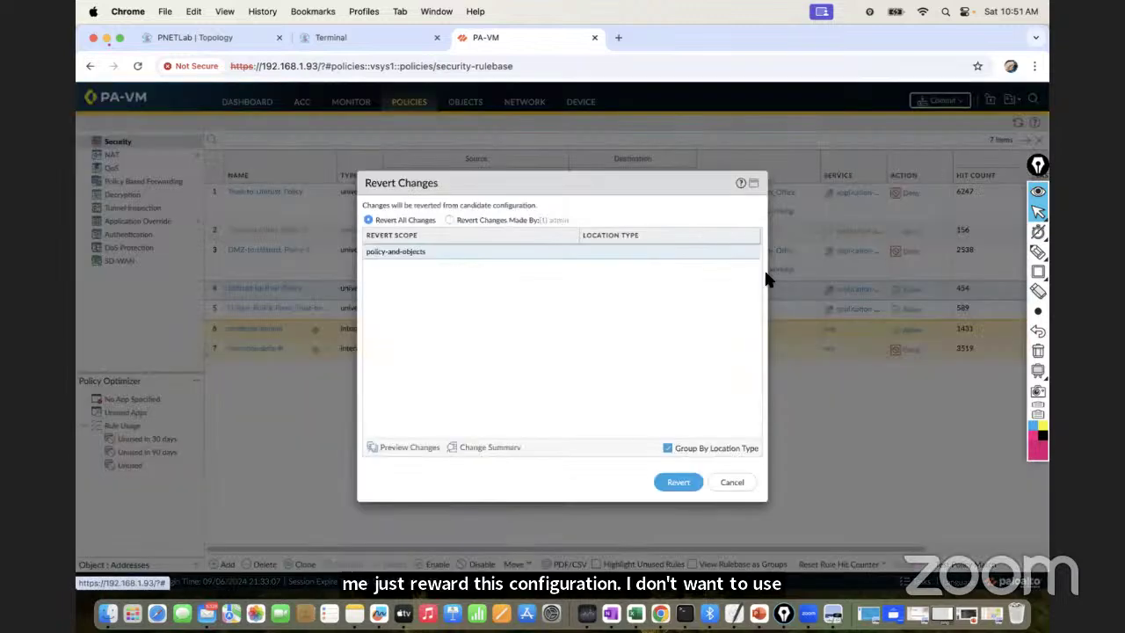
{"action": "left_click", "coordinate": [678, 482]}
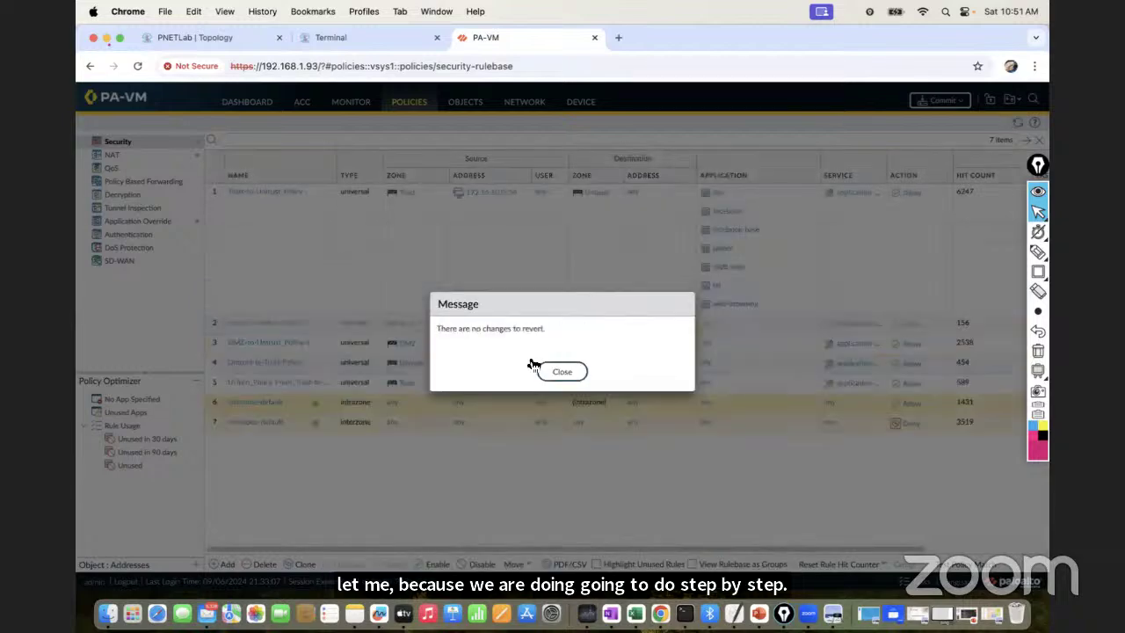
{"action": "left_click", "coordinate": [562, 372]}
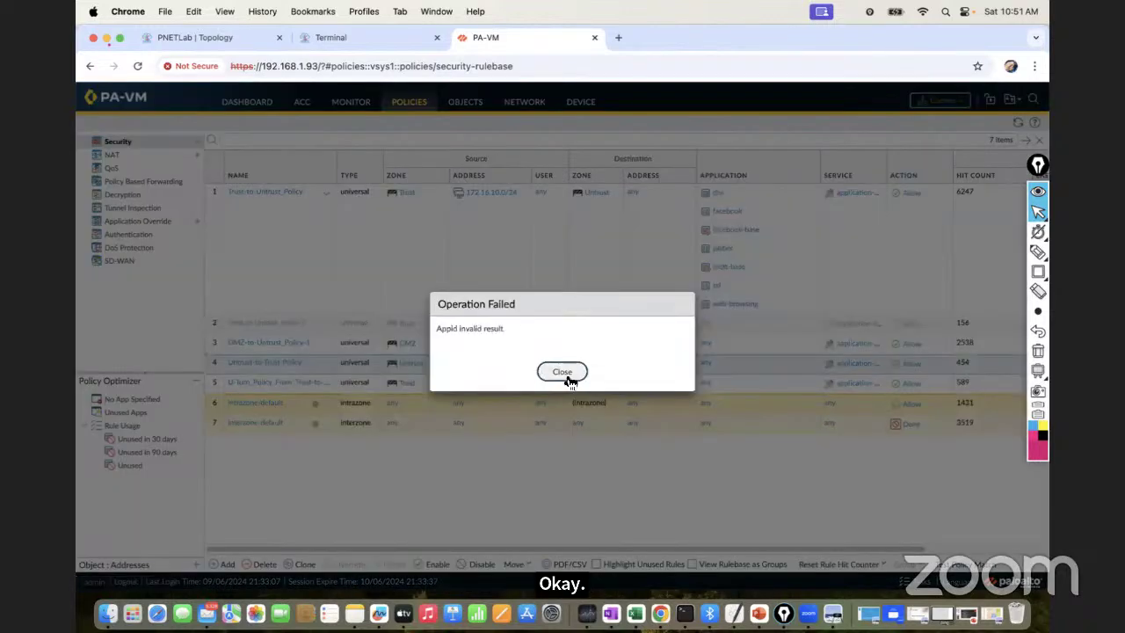
Delete all applications from Trust-to-Untrust_Policy, save, and dismiss the Appid invalid result error
{"action": "left_click", "coordinate": [565, 376]}
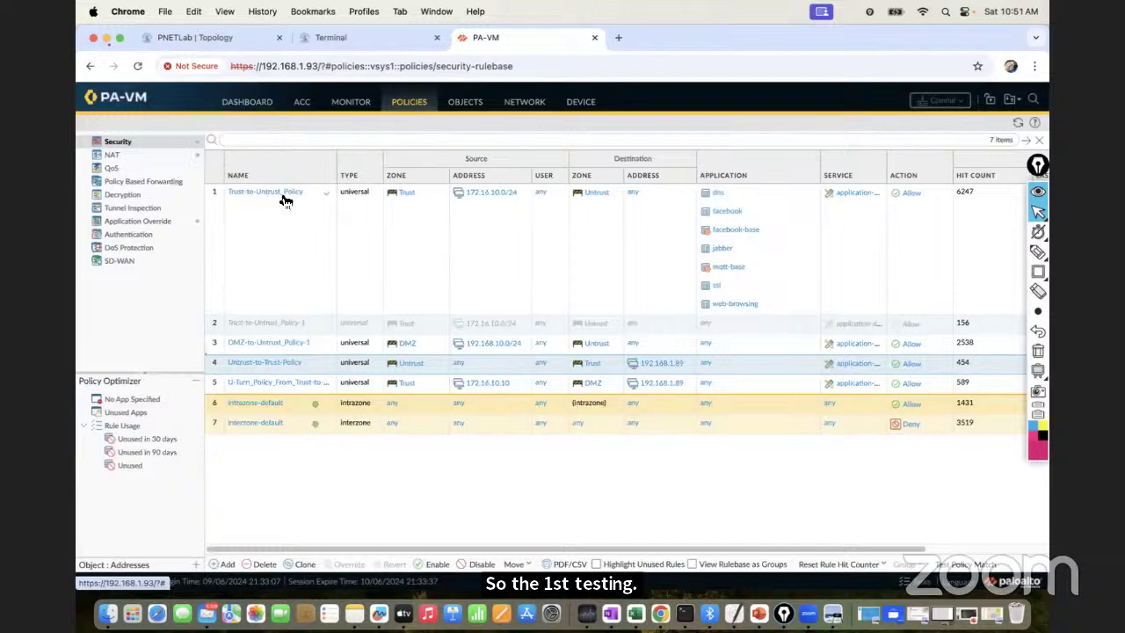
{"action": "left_click", "coordinate": [281, 193]}
{"action": "left_click", "coordinate": [377, 252]}
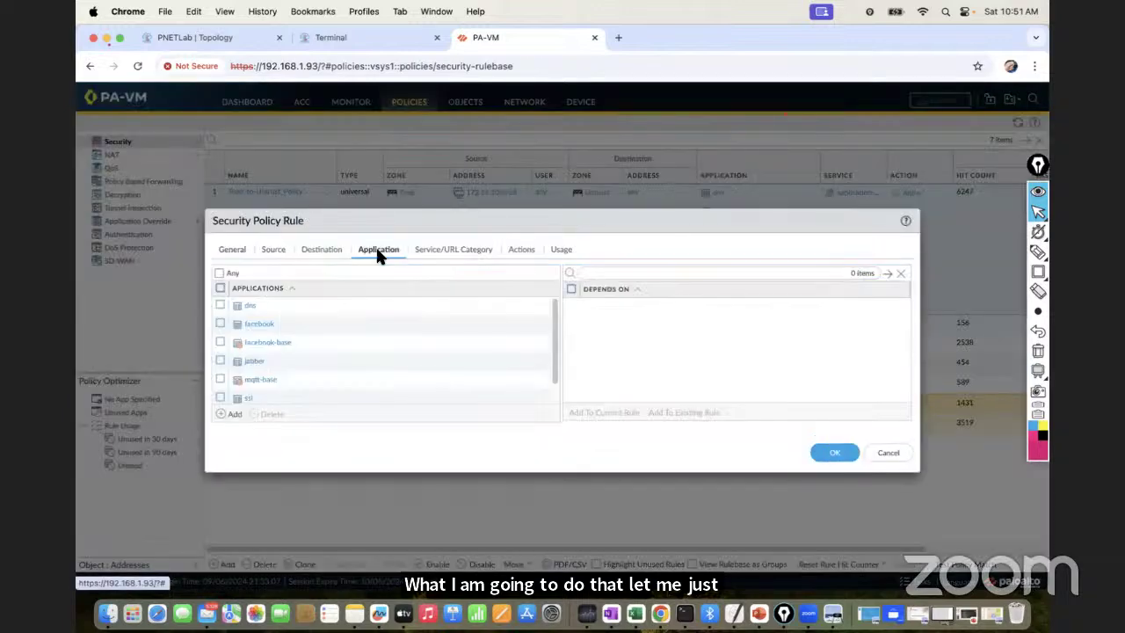
{"action": "left_click", "coordinate": [220, 289]}
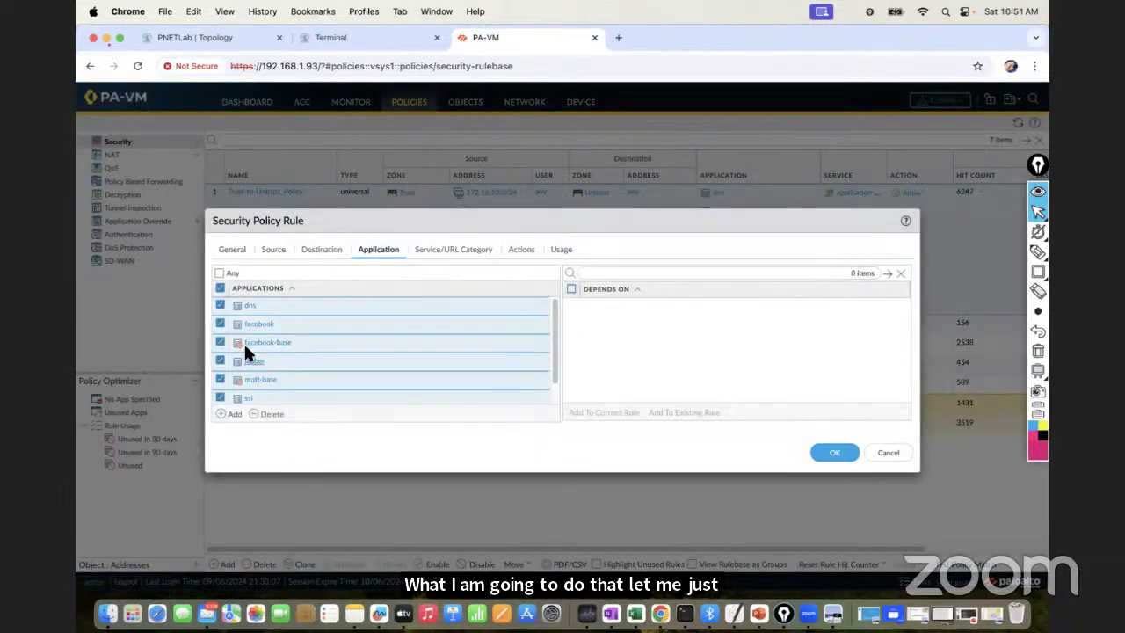
{"action": "left_click", "coordinate": [271, 414]}
{"action": "left_click", "coordinate": [522, 250]}
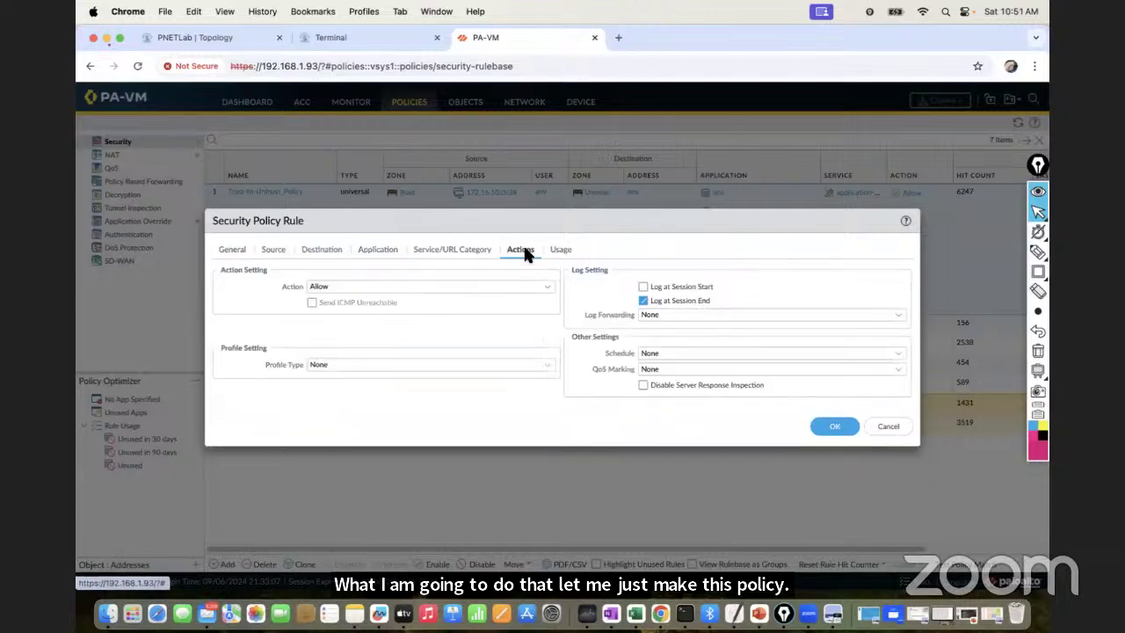
{"action": "left_click", "coordinate": [833, 427]}
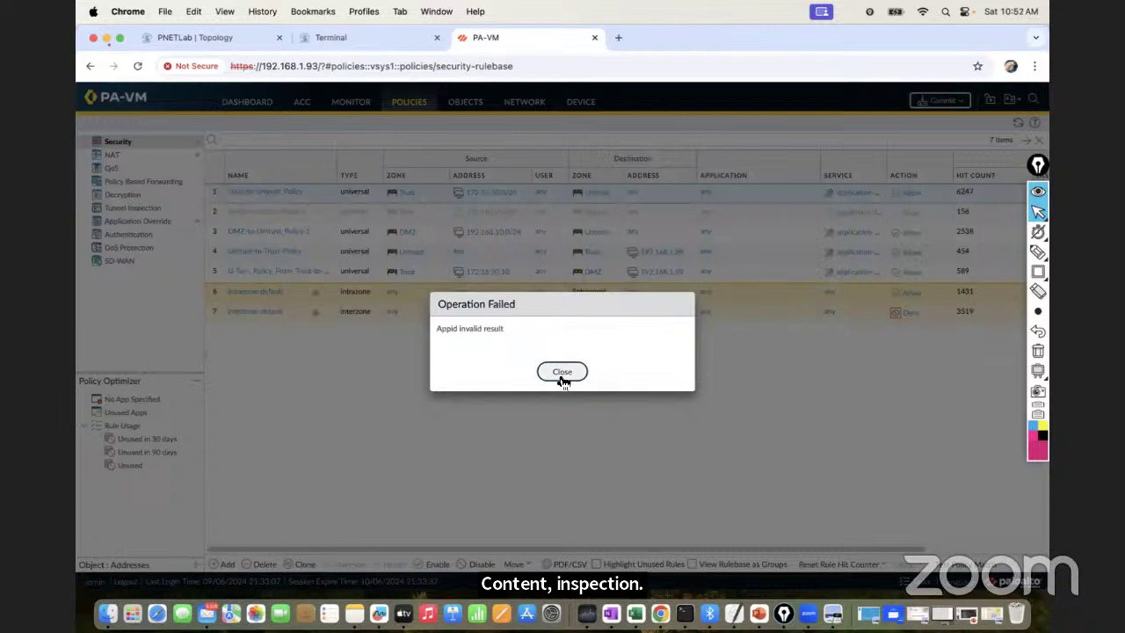
{"action": "left_click", "coordinate": [562, 372]}
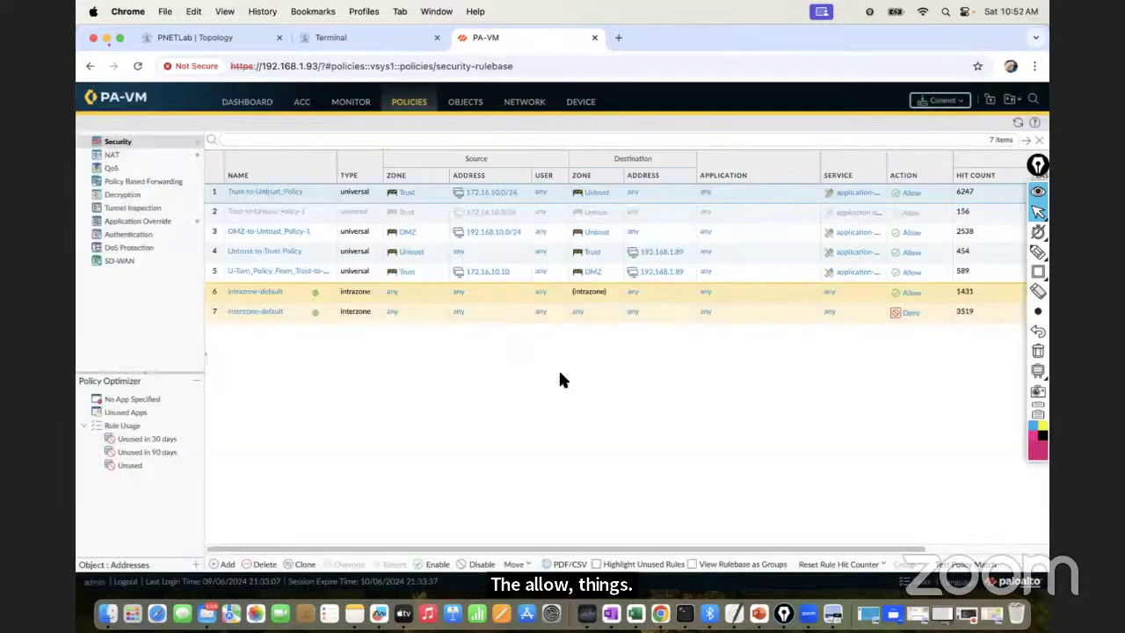
Commit all changes to the firewall, then show page 4 of Packet-Flow.pdf in Preview
{"action": "left_click", "coordinate": [935, 109]}
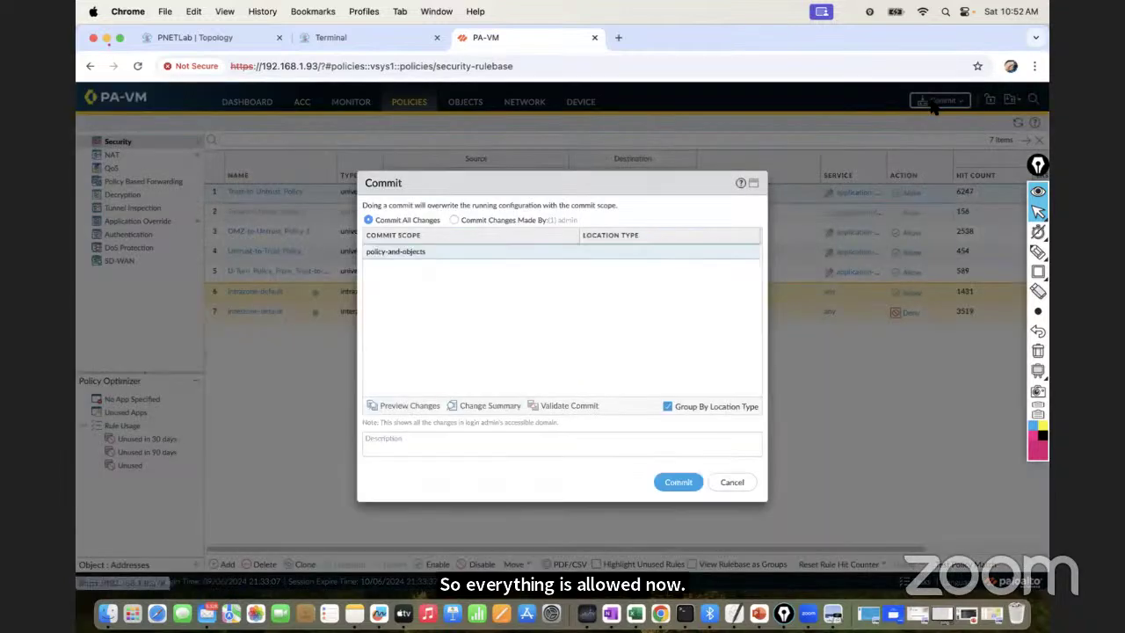
{"action": "left_click", "coordinate": [674, 481]}
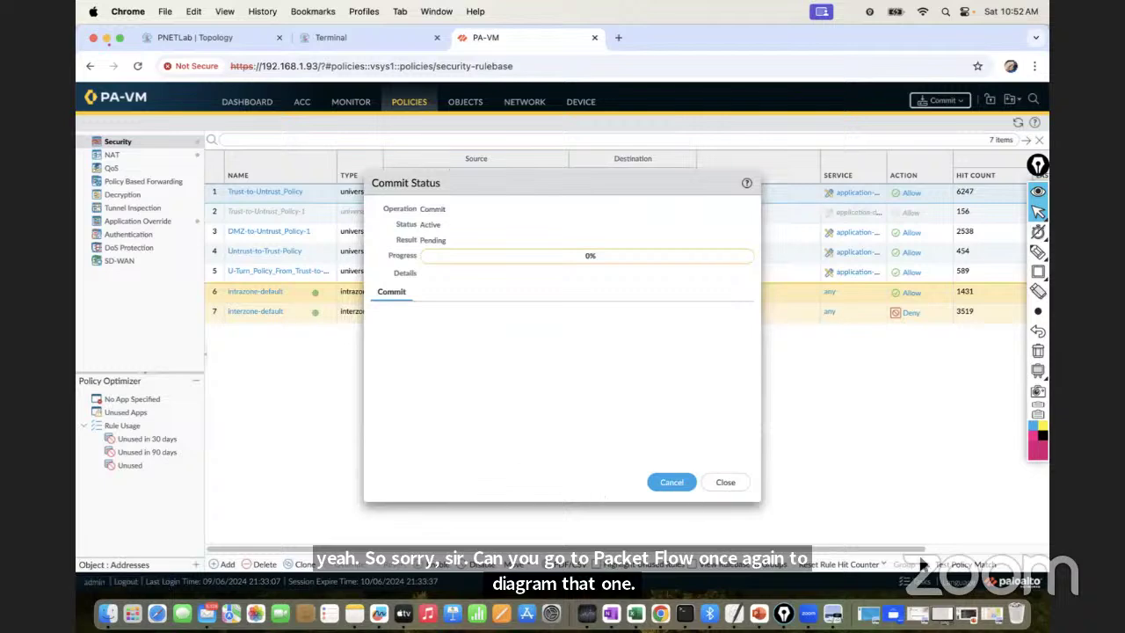
{"action": "left_click", "coordinate": [993, 615]}
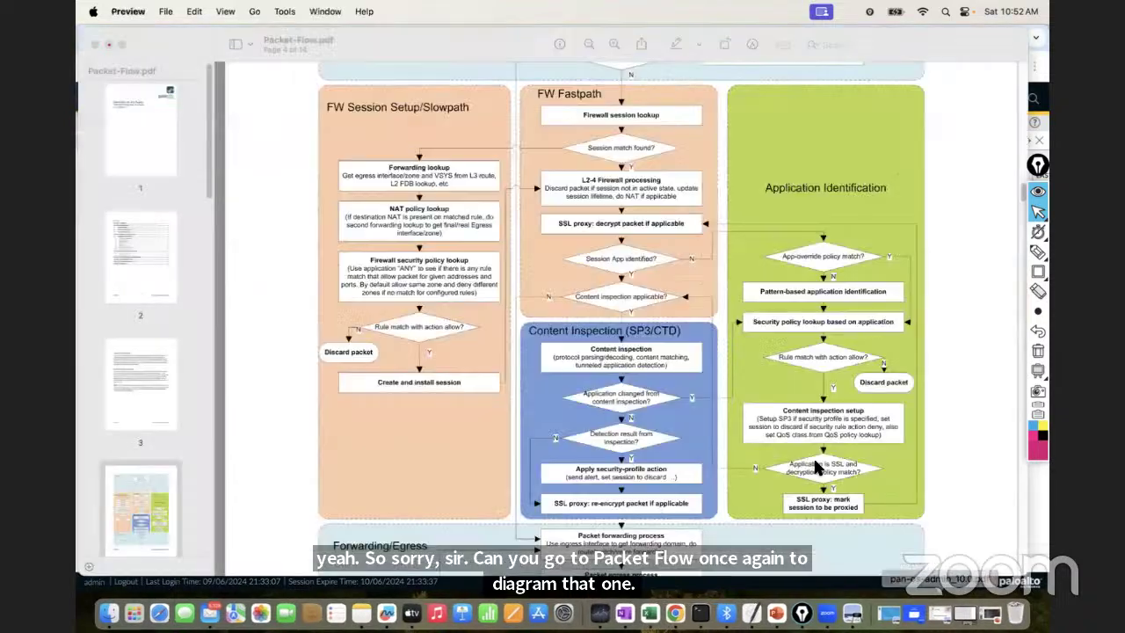
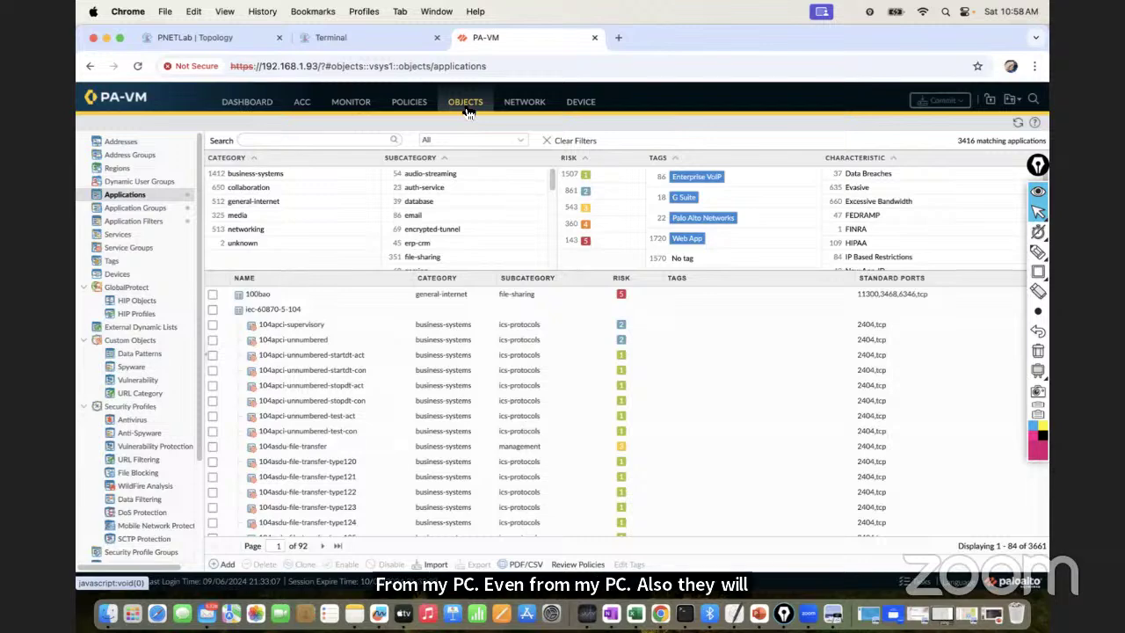
Open the Antivirus security profiles list, which shows the predefined default profile
{"action": "left_click", "coordinate": [131, 420]}
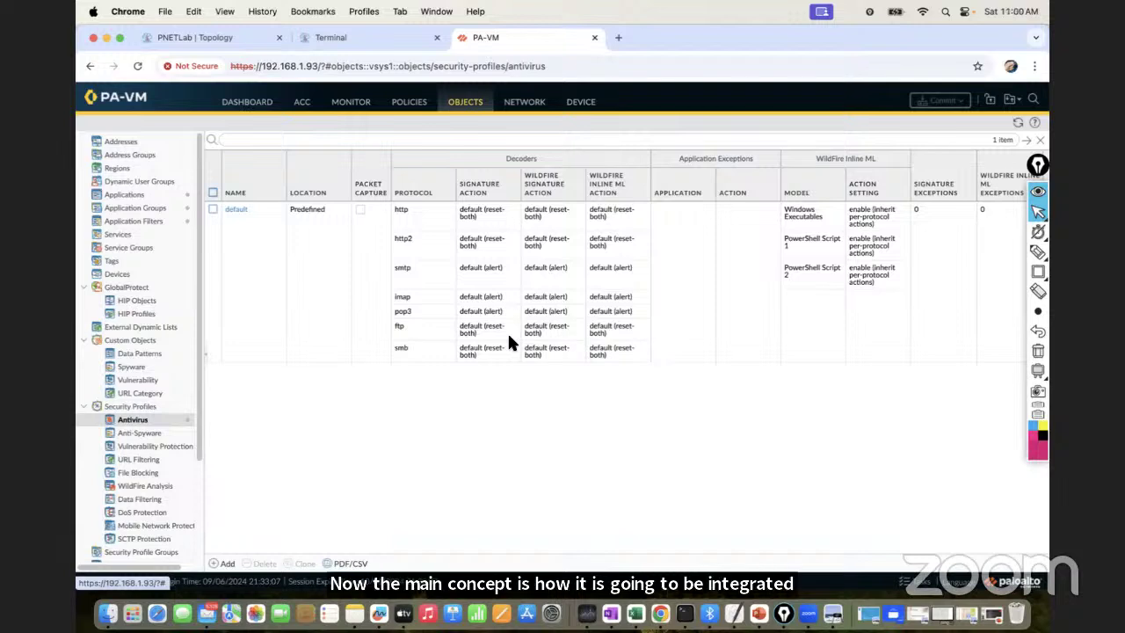
{"action": "mouse_move", "coordinate": [1038, 271]}
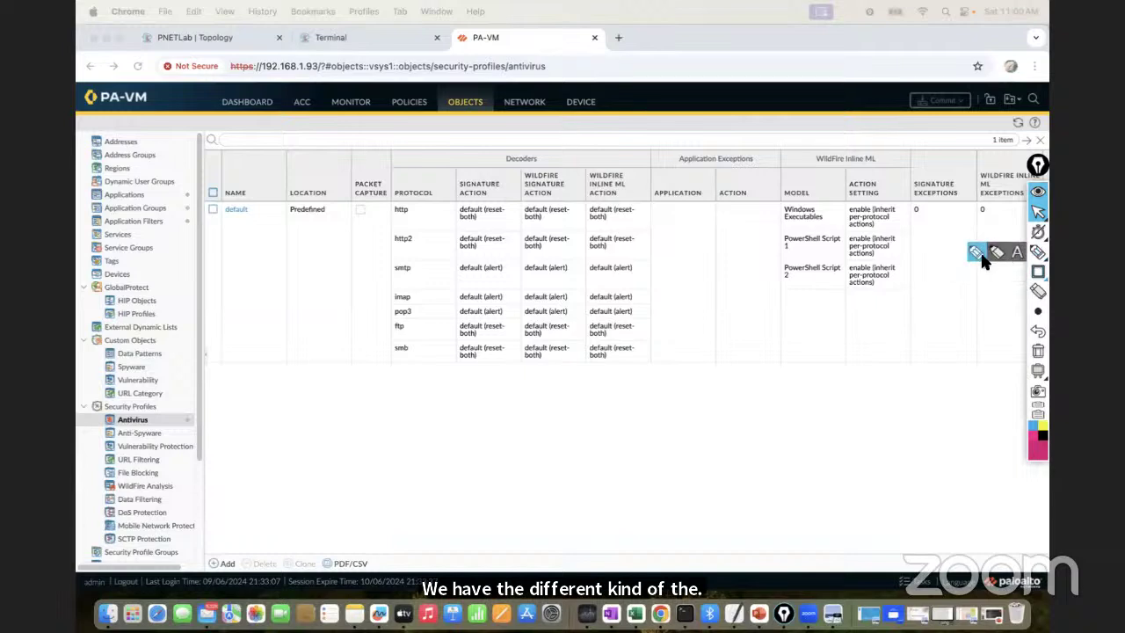
{"action": "left_click", "coordinate": [981, 256]}
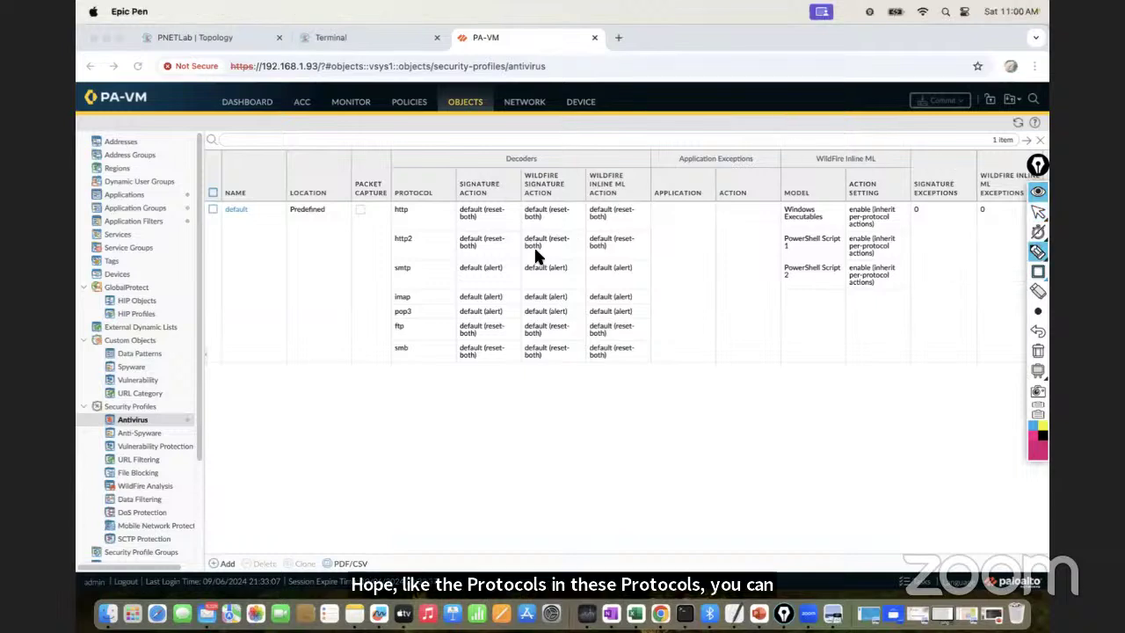
{"action": "mouse_move", "coordinate": [407, 196]}
{"action": "left_mouse_down"}
{"action": "mouse_move", "coordinate": [449, 221]}
{"action": "mouse_move", "coordinate": [394, 257]}
{"action": "mouse_move", "coordinate": [435, 272]}
{"action": "mouse_move", "coordinate": [391, 306]}
{"action": "mouse_move", "coordinate": [427, 350]}
{"action": "left_mouse_up"}
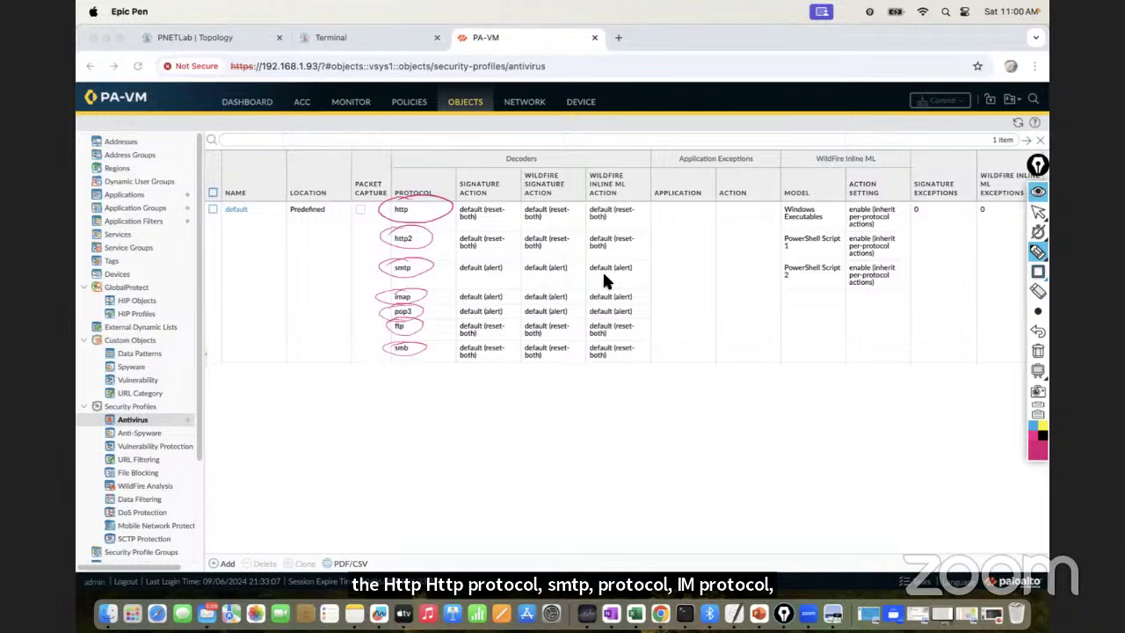
{"action": "left_click_drag", "start_coordinate": [467, 171], "coordinate": [511, 155]}
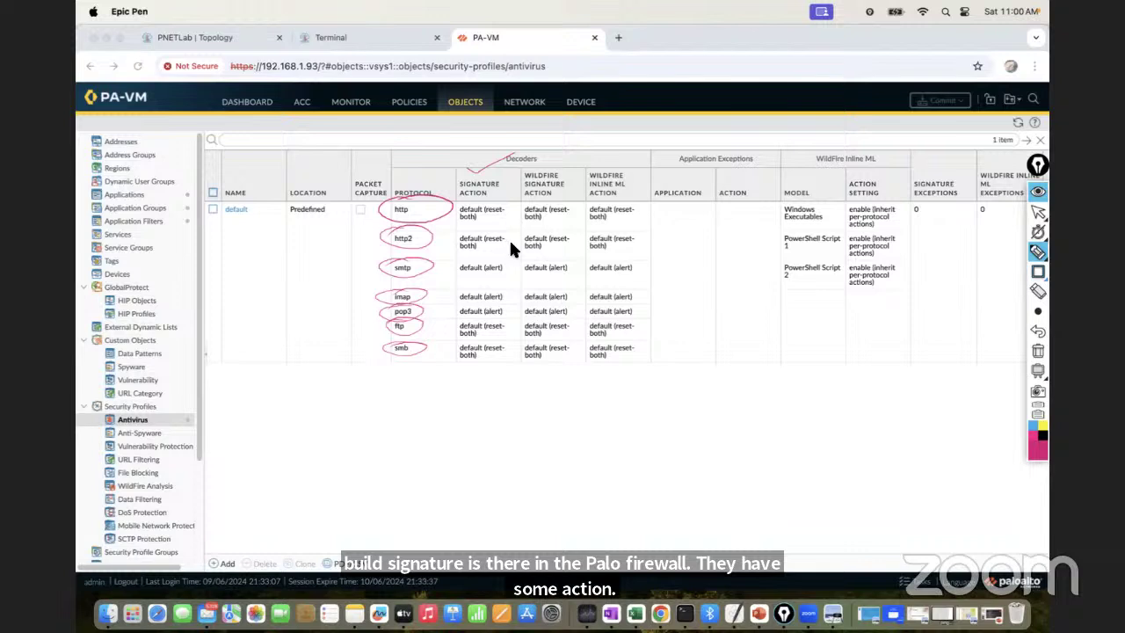
{"action": "left_click_drag", "start_coordinate": [490, 276], "coordinate": [515, 269]}
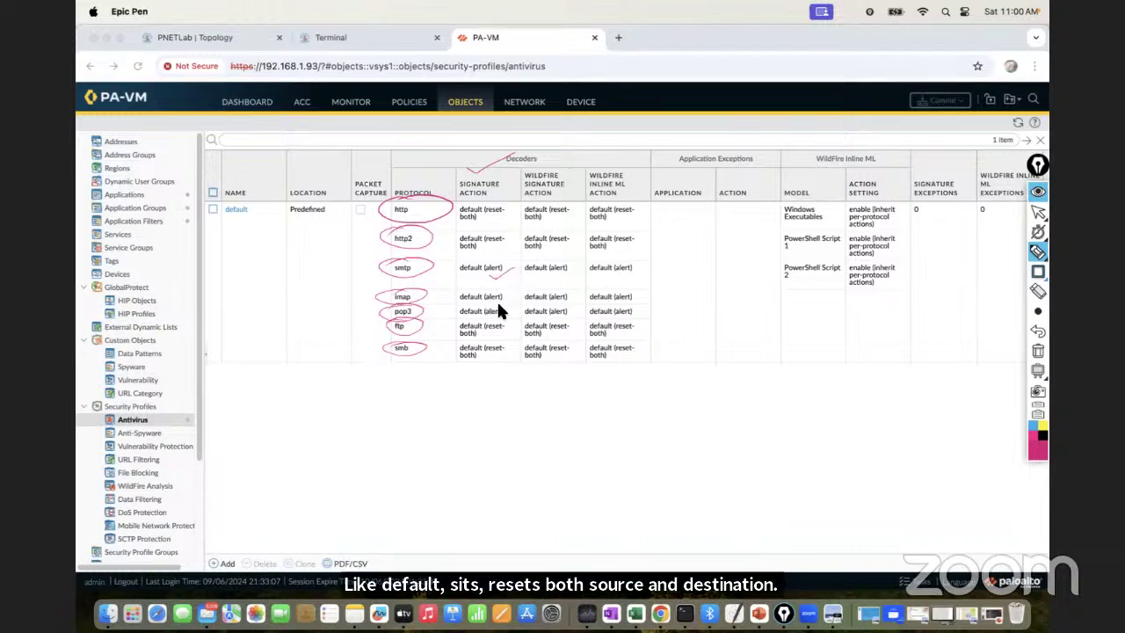
{"action": "left_click_drag", "start_coordinate": [509, 307], "coordinate": [518, 303]}
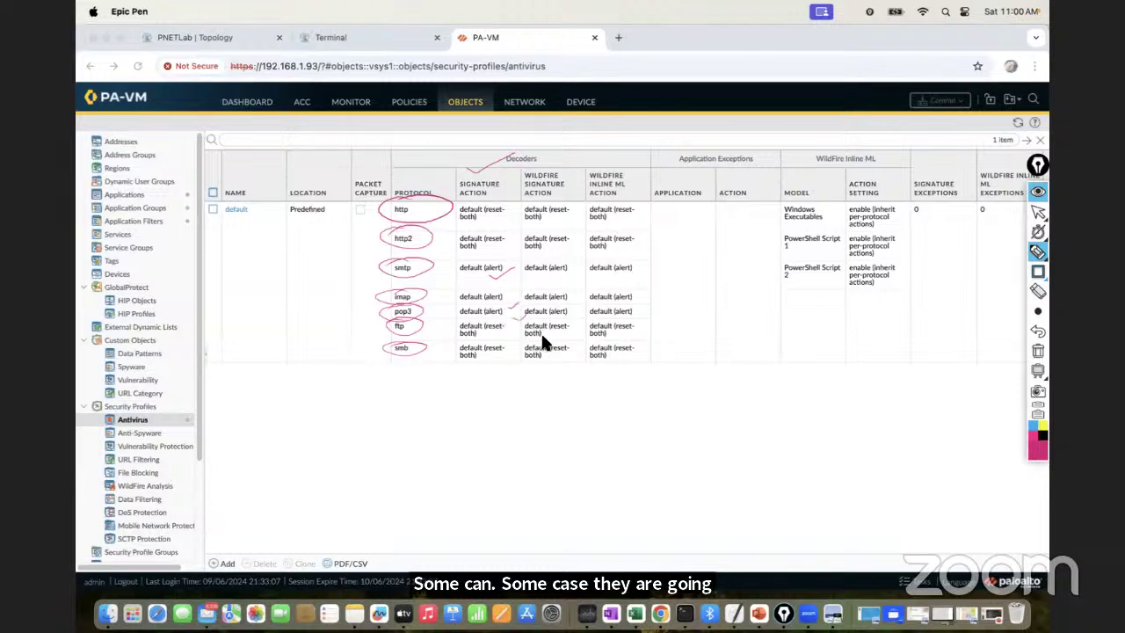
{"action": "mouse_move", "coordinate": [542, 158]}
{"action": "left_mouse_down"}
{"action": "mouse_move", "coordinate": [522, 181]}
{"action": "mouse_move", "coordinate": [592, 176]}
{"action": "mouse_move", "coordinate": [603, 208]}
{"action": "mouse_move", "coordinate": [563, 162]}
{"action": "mouse_move", "coordinate": [605, 167]}
{"action": "left_mouse_up"}
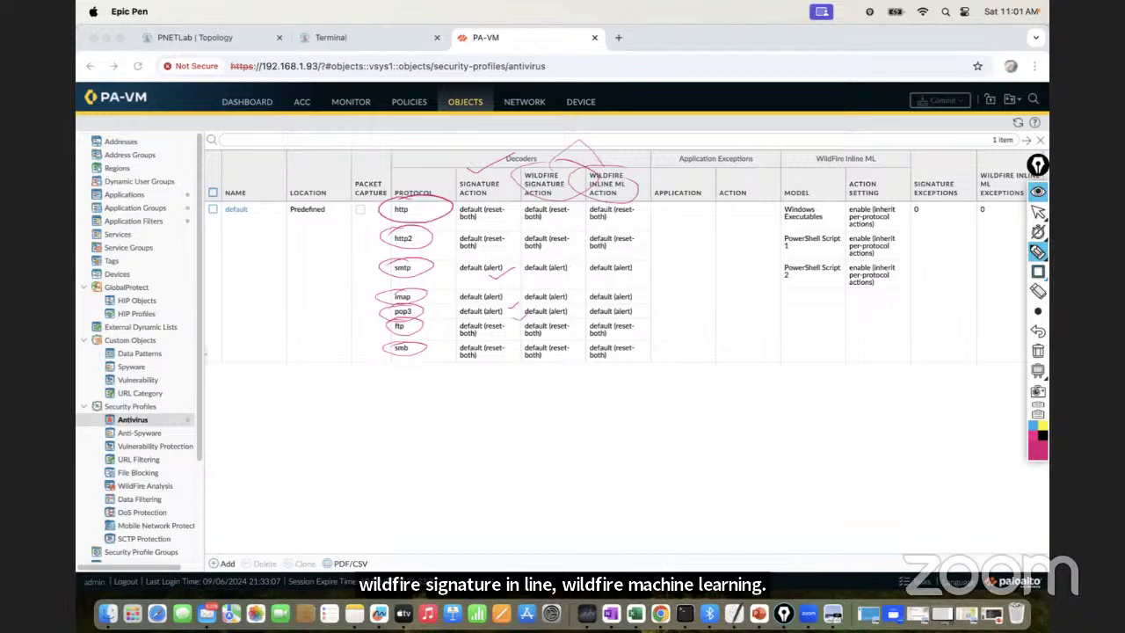
{"action": "left_click", "coordinate": [1038, 351]}
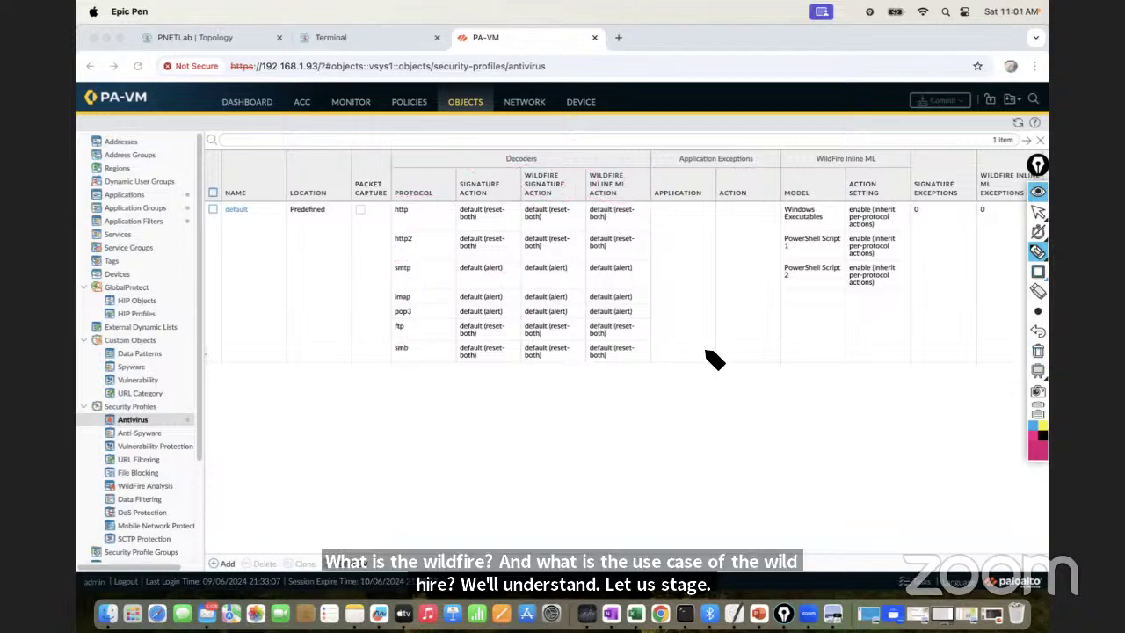
{"action": "mouse_move", "coordinate": [261, 219]}
{"action": "left_mouse_down"}
{"action": "mouse_move", "coordinate": [211, 216]}
{"action": "mouse_move", "coordinate": [286, 184]}
{"action": "left_mouse_up"}
{"action": "left_click_drag", "start_coordinate": [278, 177], "coordinate": [271, 197]}
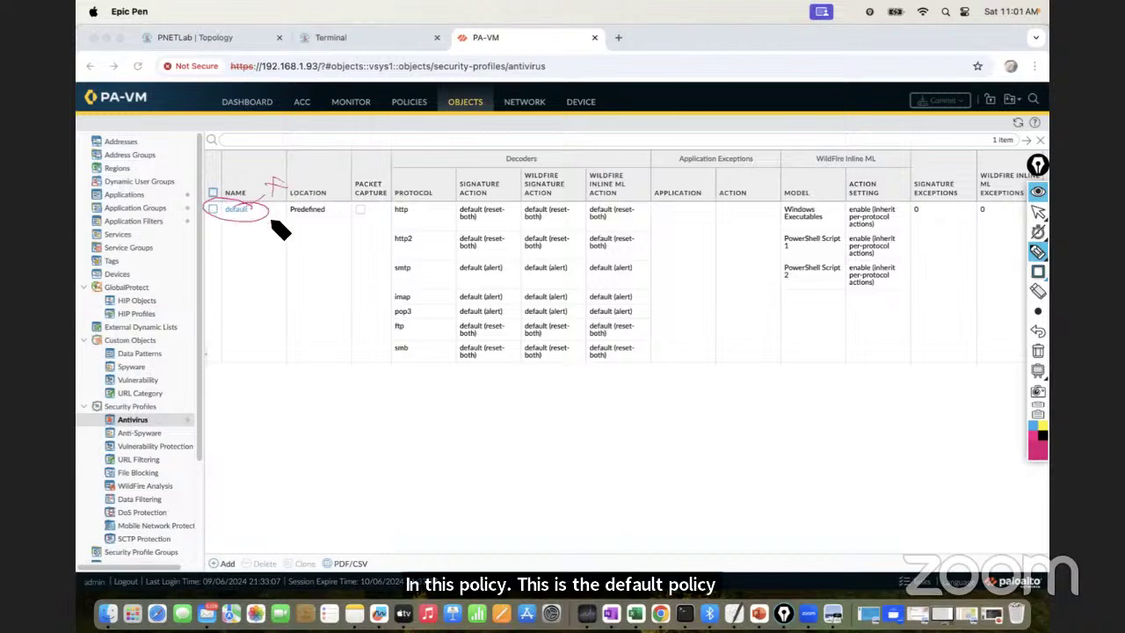
{"action": "mouse_move", "coordinate": [334, 216]}
{"action": "left_mouse_down"}
{"action": "mouse_move", "coordinate": [299, 203]}
{"action": "mouse_move", "coordinate": [351, 221]}
{"action": "mouse_move", "coordinate": [318, 204]}
{"action": "left_mouse_up"}
{"action": "mouse_move", "coordinate": [248, 553]}
{"action": "left_mouse_down"}
{"action": "mouse_move", "coordinate": [278, 569]}
{"action": "mouse_move", "coordinate": [303, 545]}
{"action": "mouse_move", "coordinate": [314, 557]}
{"action": "left_mouse_up"}
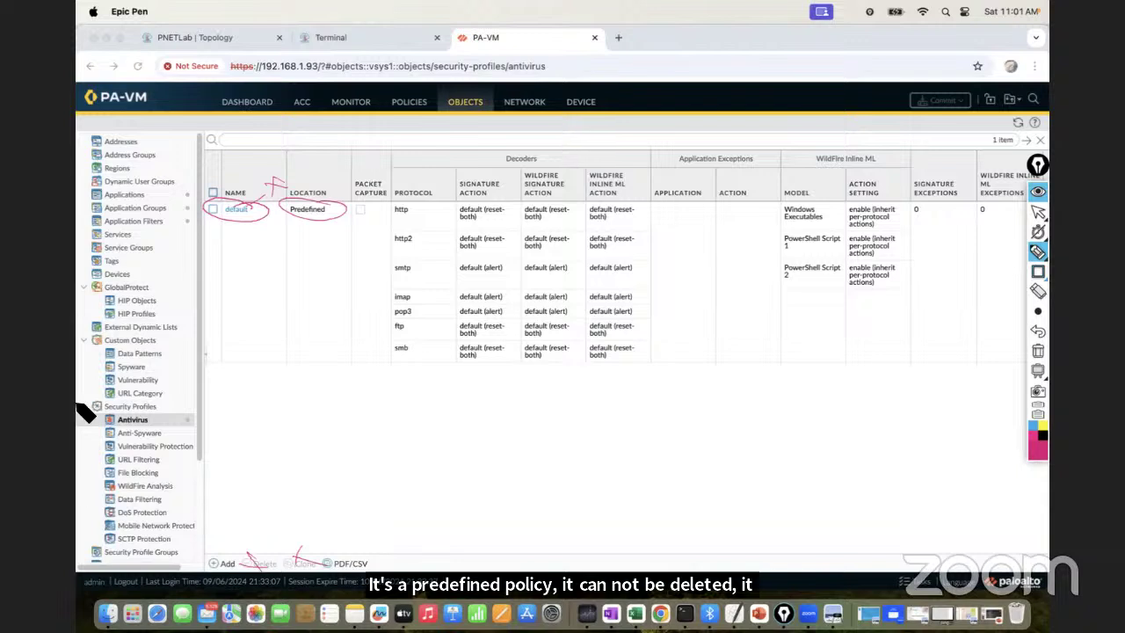
{"action": "left_click", "coordinate": [1038, 350]}
Open the read-only default antivirus profile and view its empty Signature Exceptions list
{"action": "mouse_move", "coordinate": [1038, 231]}
{"action": "left_click", "coordinate": [1037, 211]}
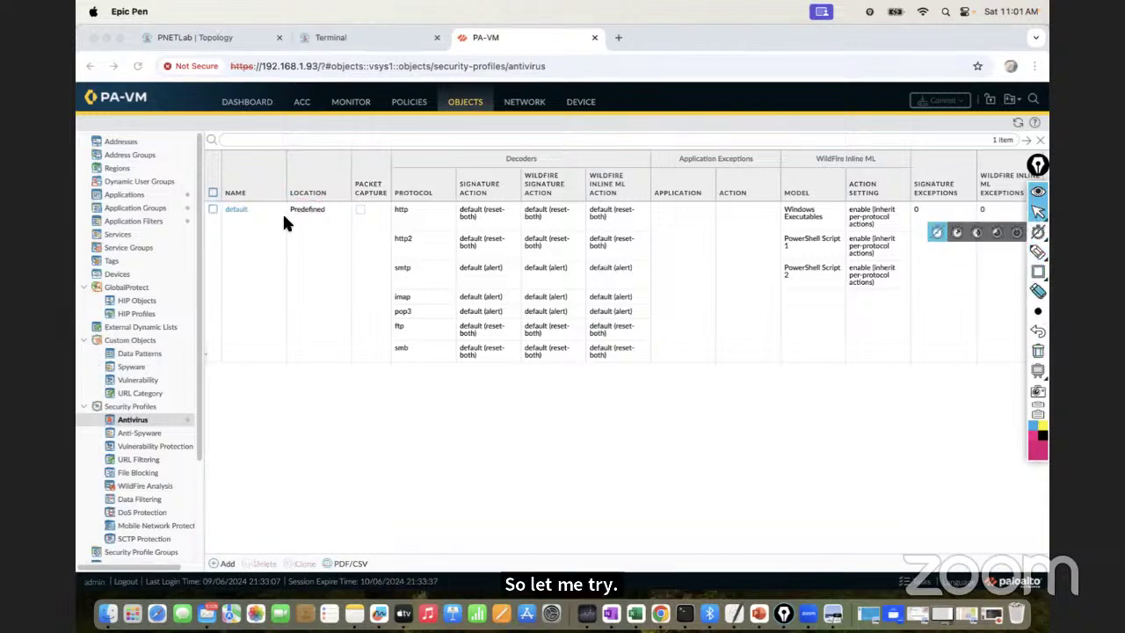
{"action": "left_click", "coordinate": [235, 211]}
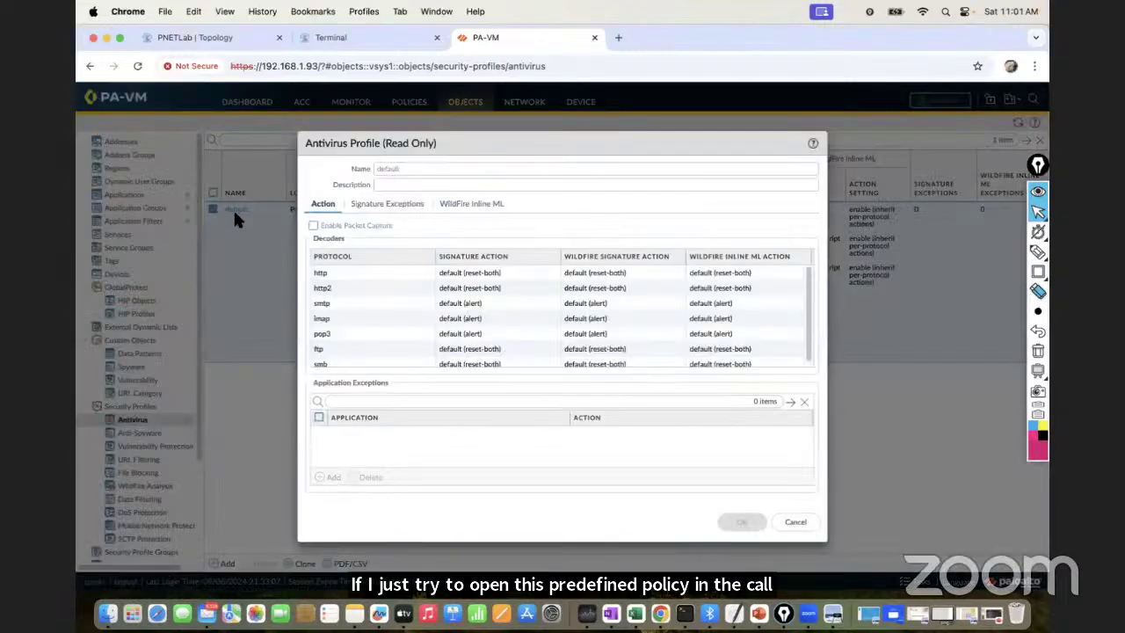
{"action": "left_click", "coordinate": [362, 208]}
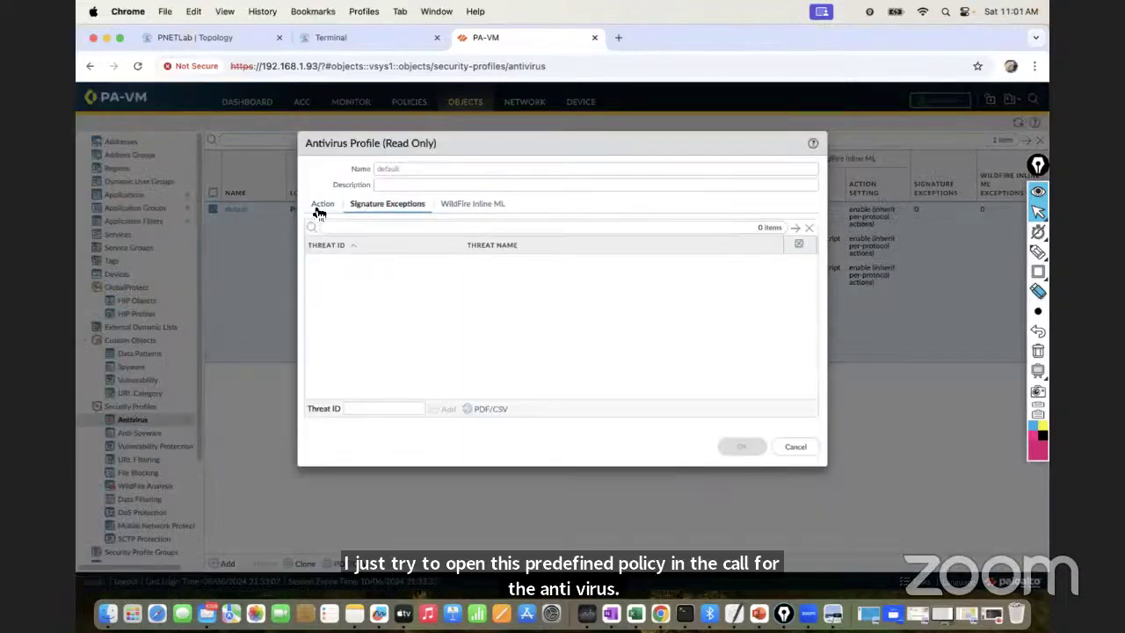
{"action": "left_click", "coordinate": [318, 208]}
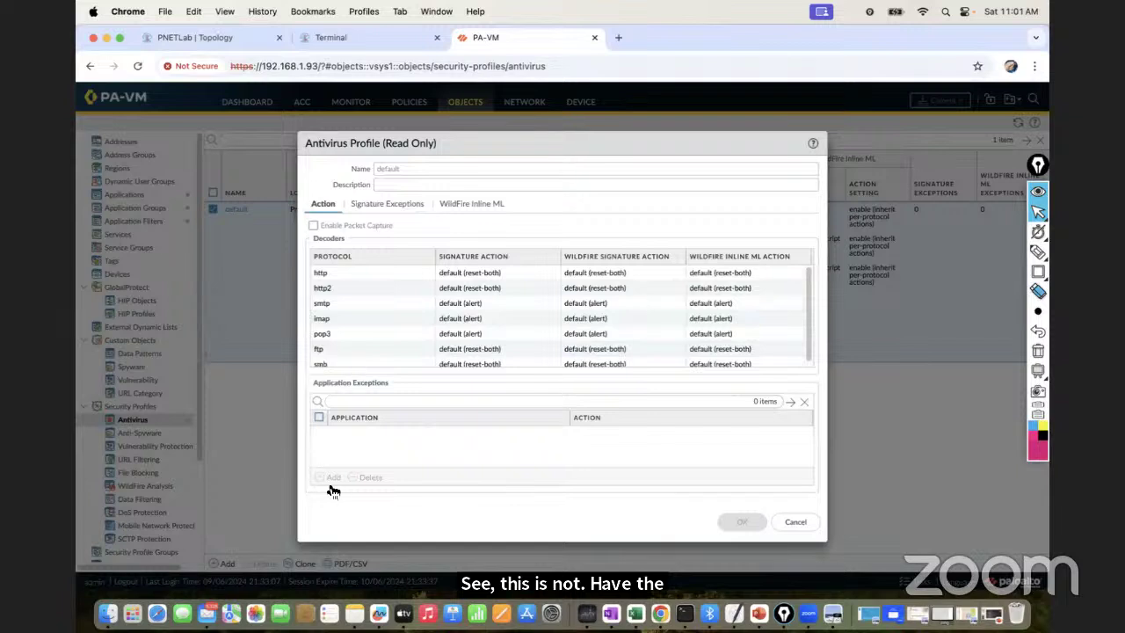
{"action": "left_click", "coordinate": [373, 205]}
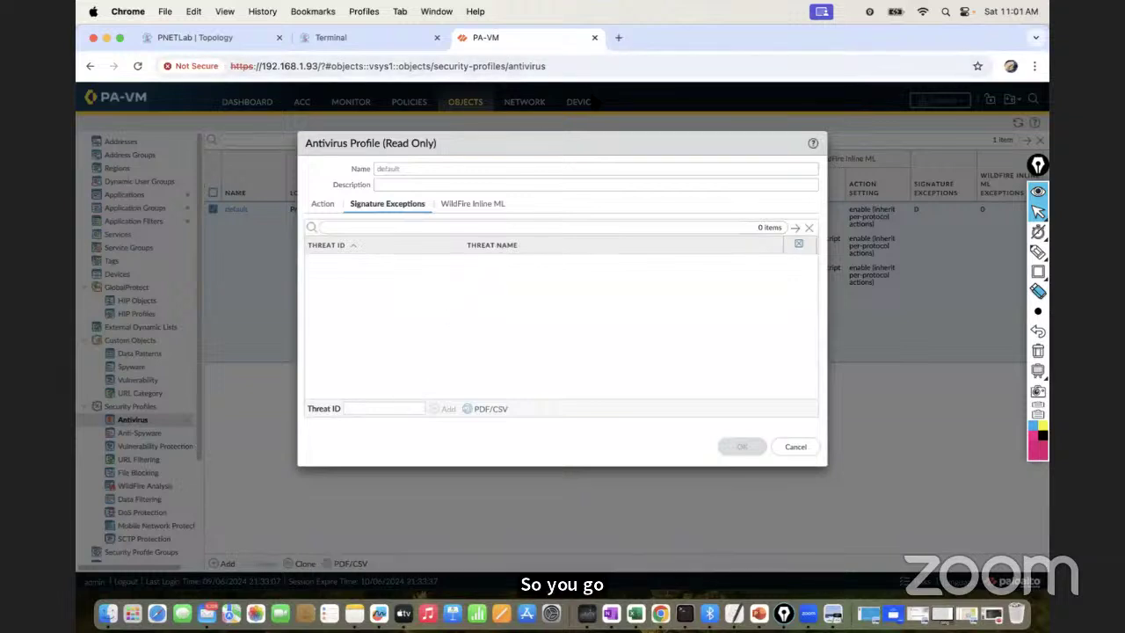
Google 'threat vault palo alto' in a new tab, then return to the PA-VM tab
{"action": "left_click", "coordinate": [615, 38]}
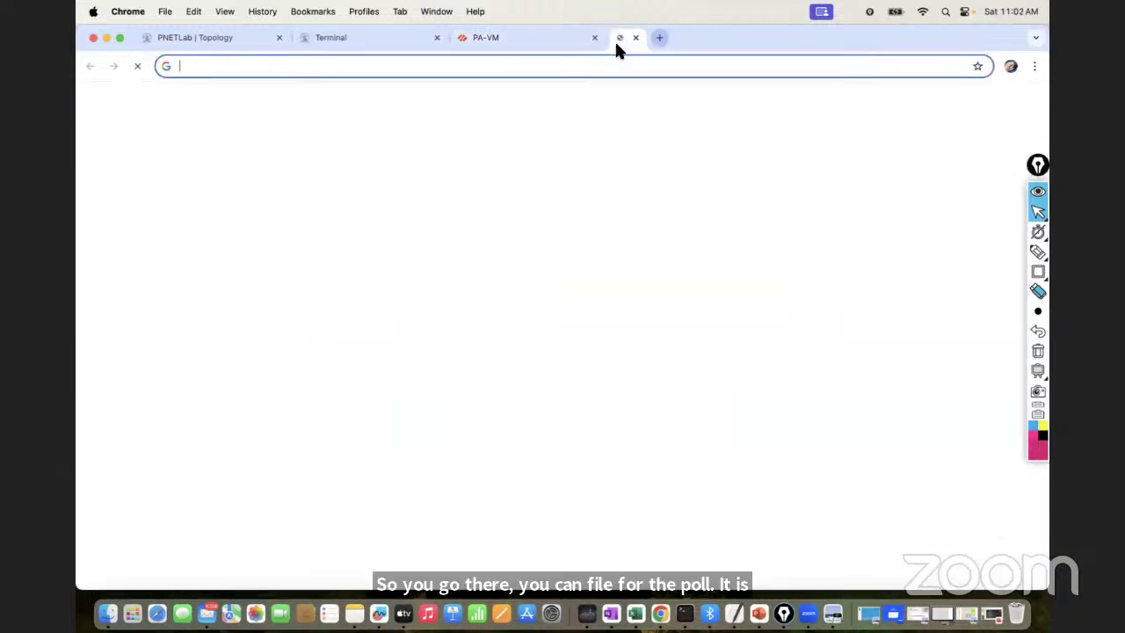
{"action": "type", "text": "go"}
{"action": "key", "text": "Return"}
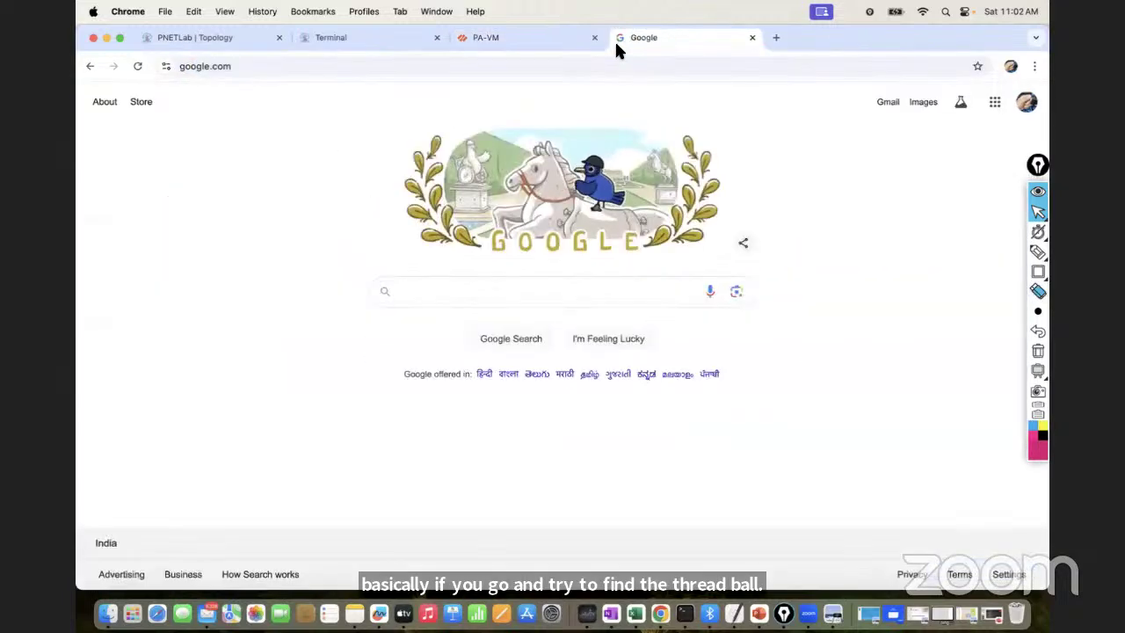
{"action": "type", "text": "threa"}
{"action": "type", "text": "twise"}
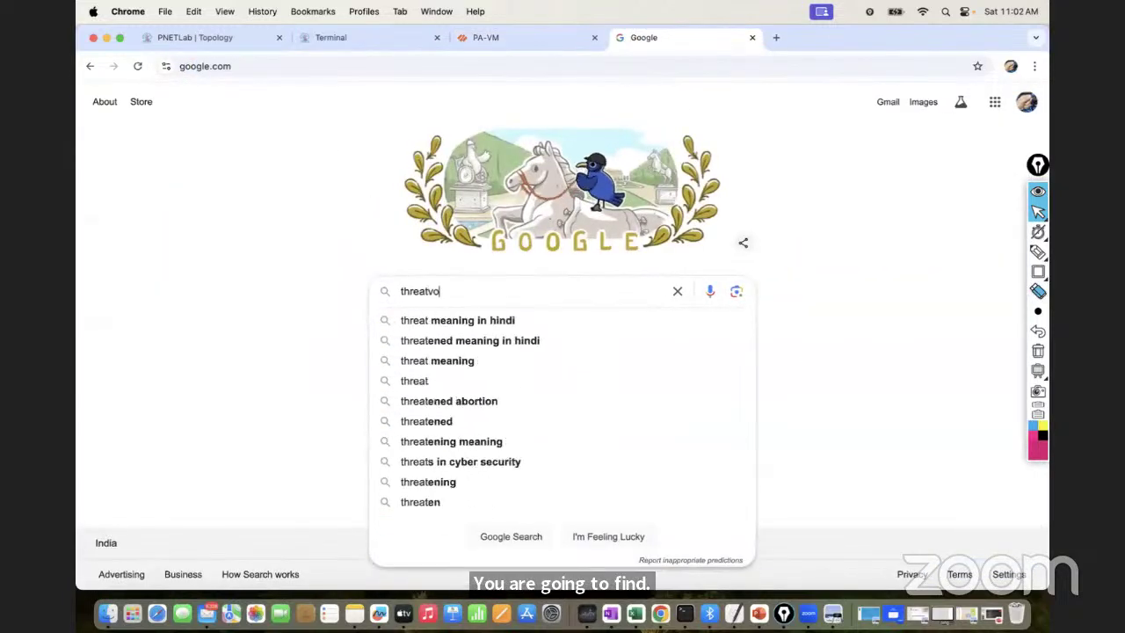
{"action": "key", "text": "BackSpace"}
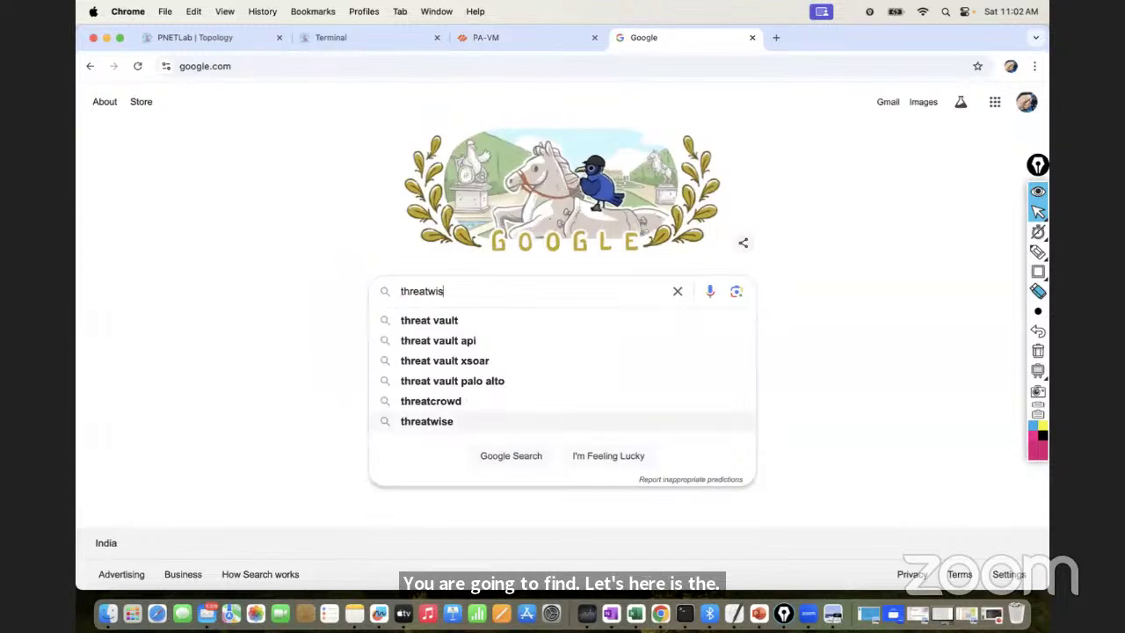
{"action": "key", "text": "BackSpace"}
{"action": "key", "text": "BackSpace"}
{"action": "key", "text": "BackSpace"}
{"action": "type", "text": "v"}
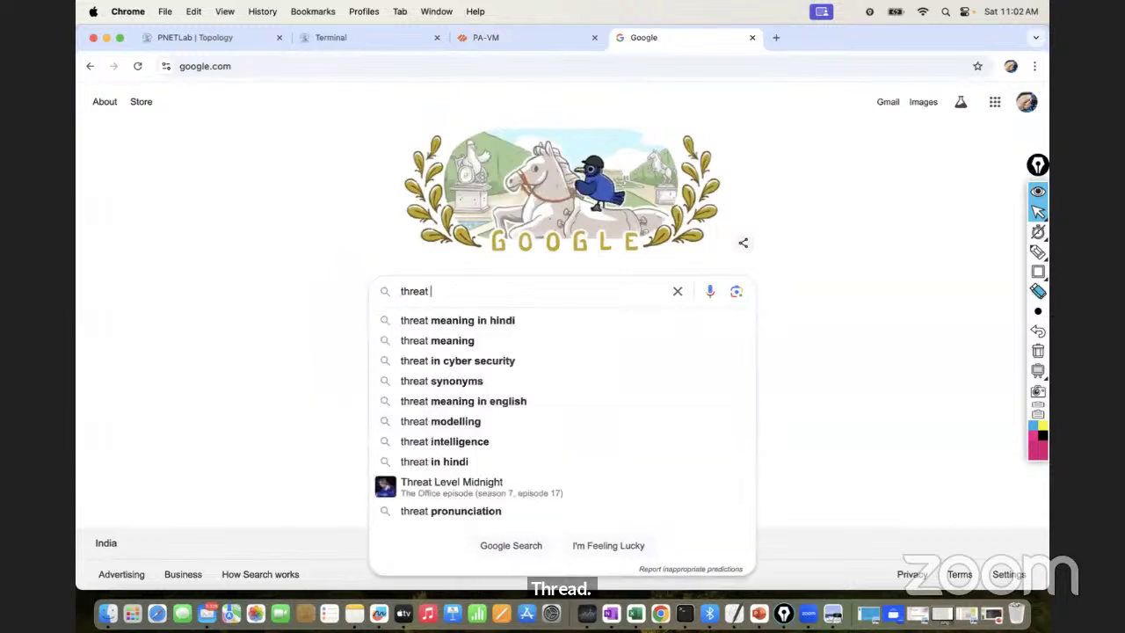
{"action": "type", "text": "olt"}
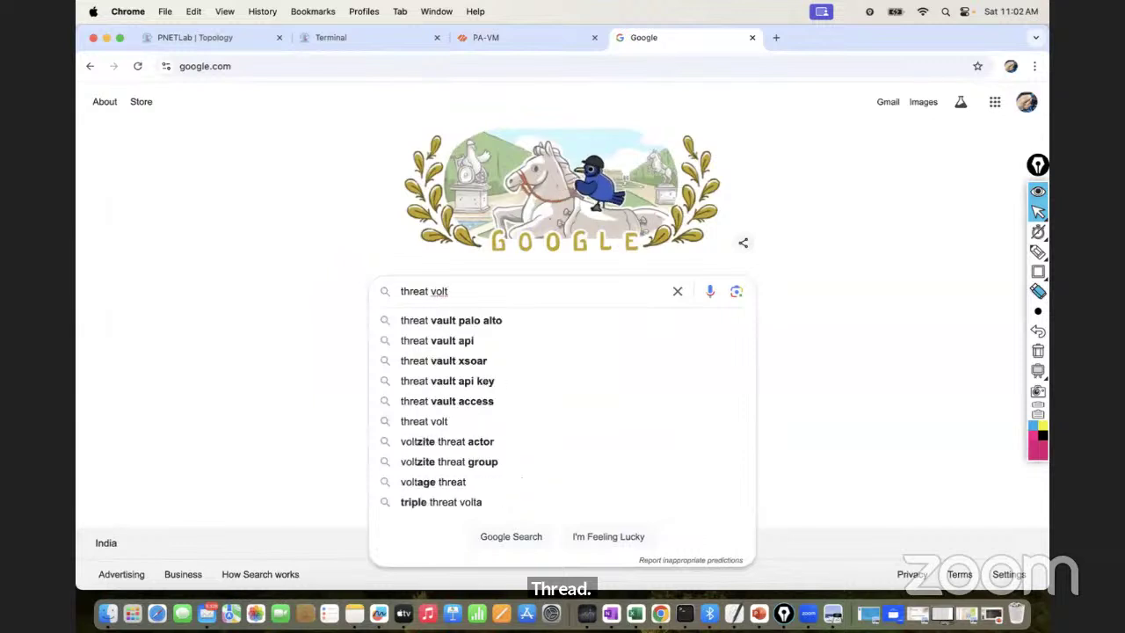
{"action": "key", "text": "Down"}
{"action": "key", "text": "Return"}
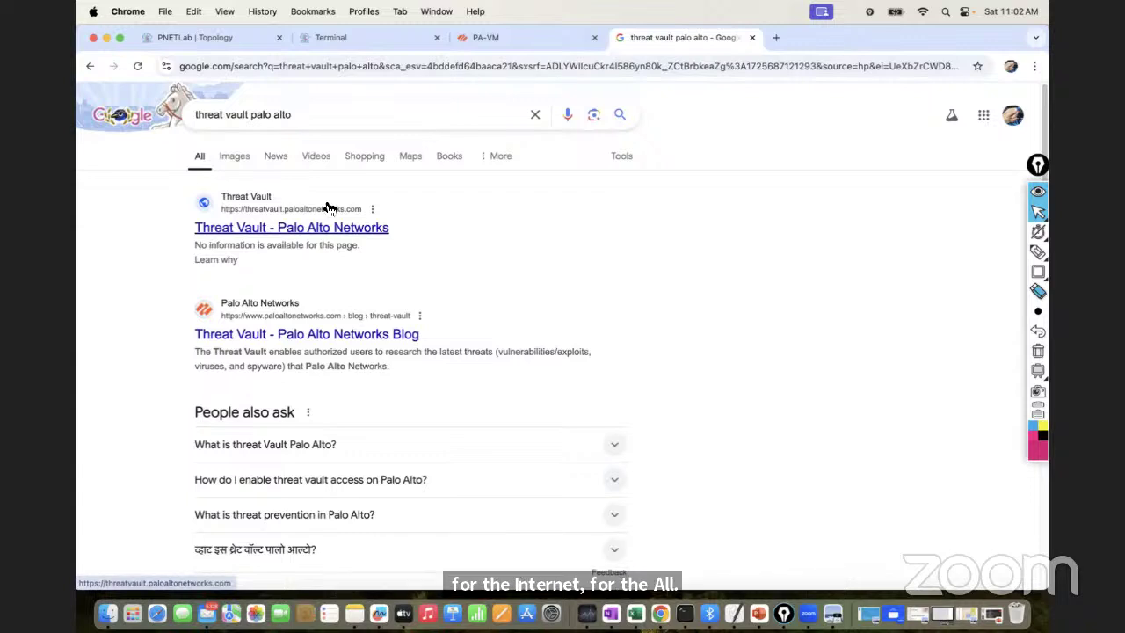
{"action": "left_click", "coordinate": [482, 41]}
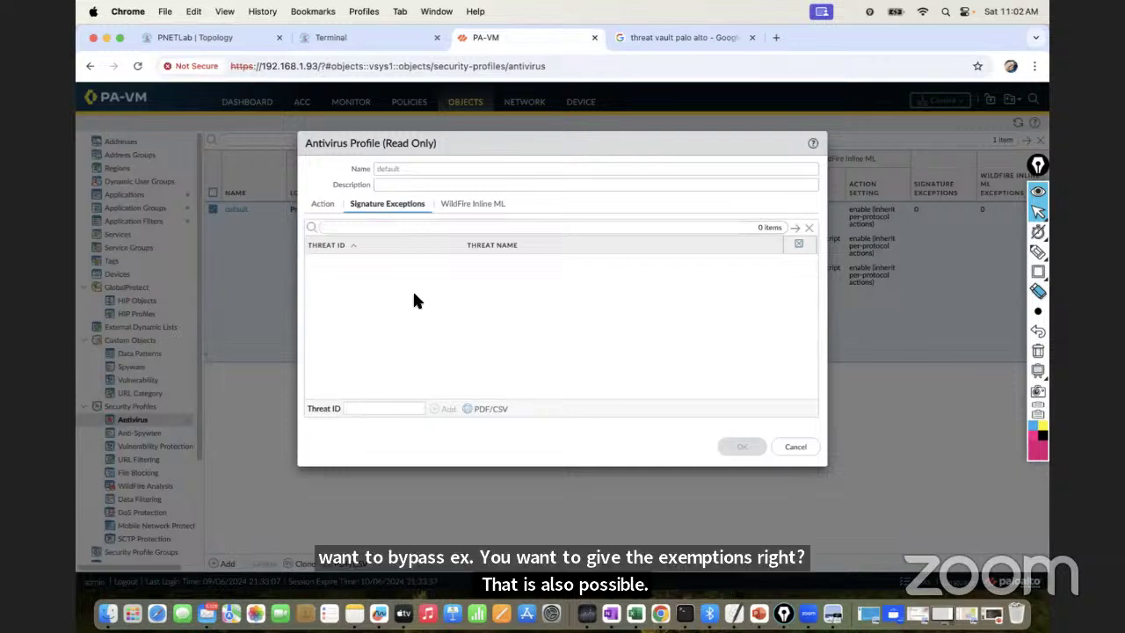
Check the default profile's decoder actions, then cancel out of it unchanged
{"action": "left_click", "coordinate": [330, 204]}
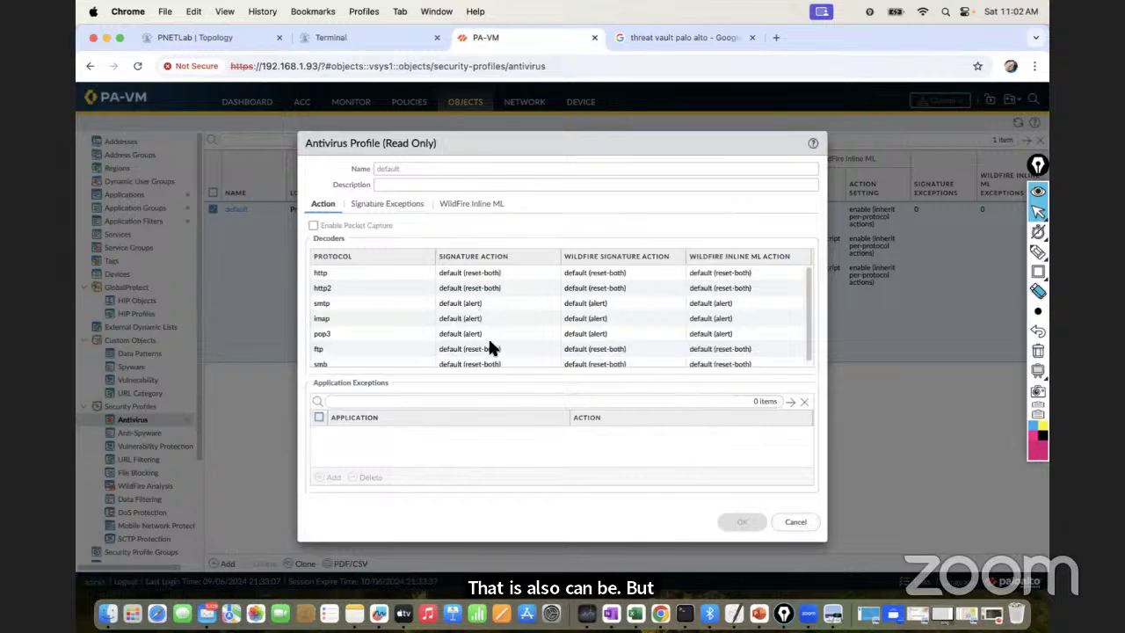
{"action": "left_click", "coordinate": [804, 521]}
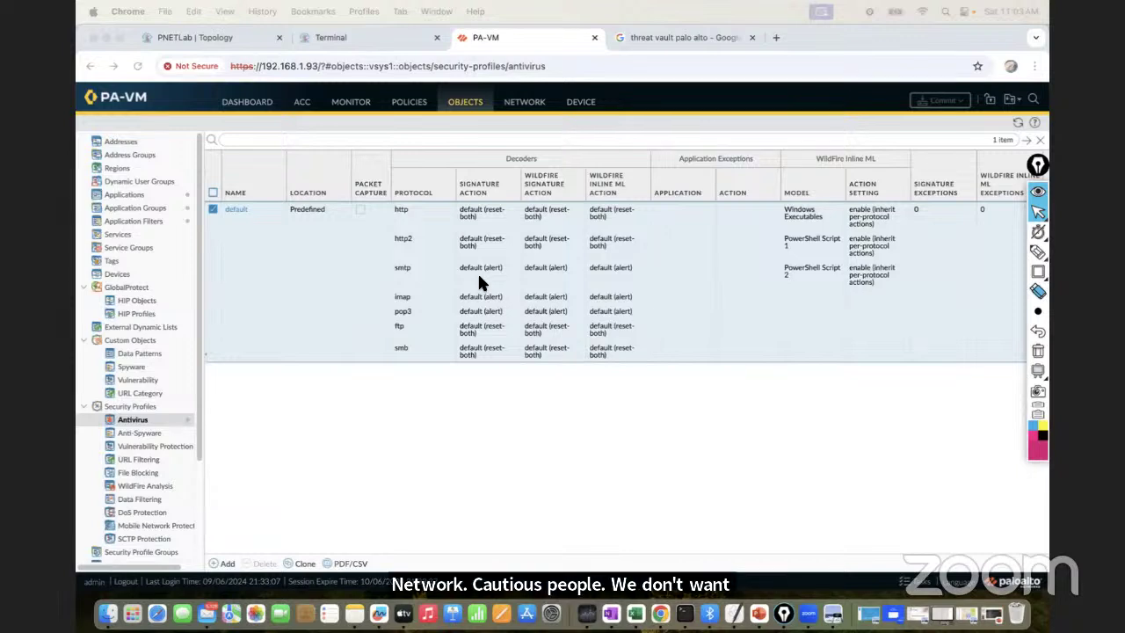
Start a new antivirus profile named Anitvirus_Profile, reusing that name as its description
{"action": "left_click", "coordinate": [226, 563]}
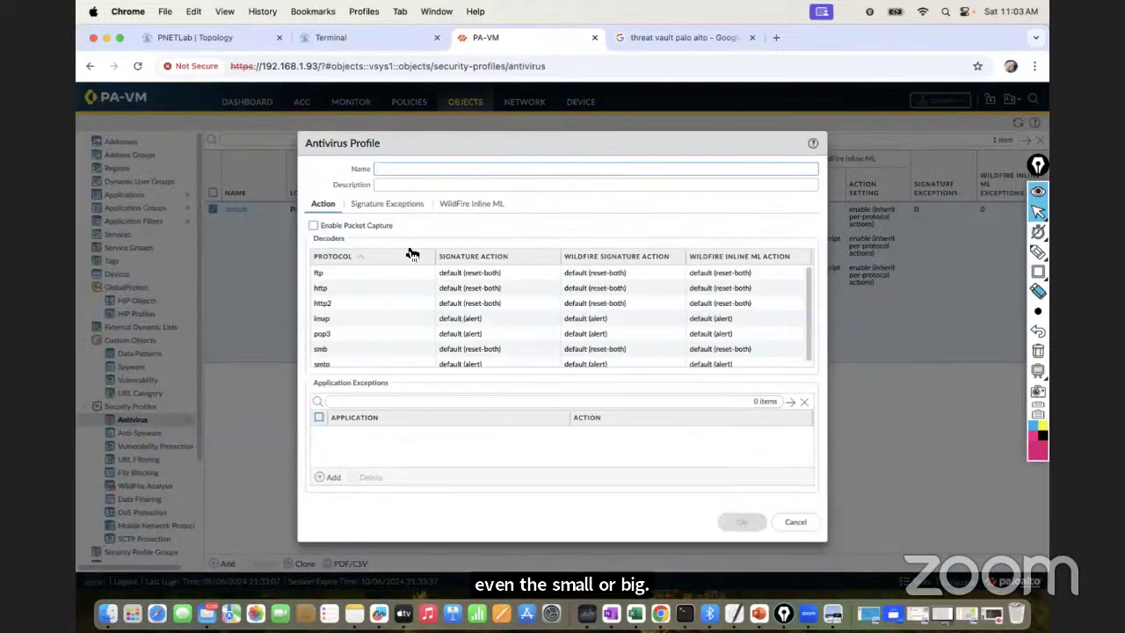
{"action": "type", "text": "B"}
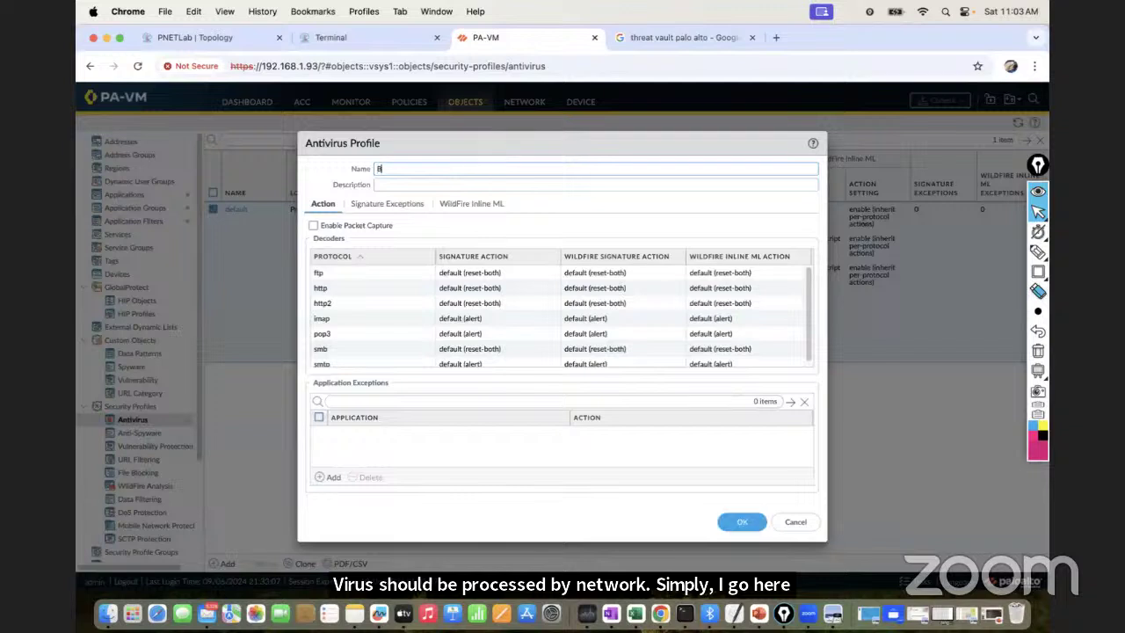
{"action": "type", "text": "lock"}
{"action": "key", "text": "BackSpace"}
{"action": "key", "text": "BackSpace"}
{"action": "key", "text": "BackSpace"}
{"action": "key", "text": "BackSpace"}
{"action": "key", "text": "BackSpace"}
{"action": "type", "text": "Anitvirus_Profile"}
{"action": "double_click", "coordinate": [462, 167]}
{"action": "key", "text": "super+c"}
{"action": "left_click", "coordinate": [435, 185]}
{"action": "key", "text": "super+v"}
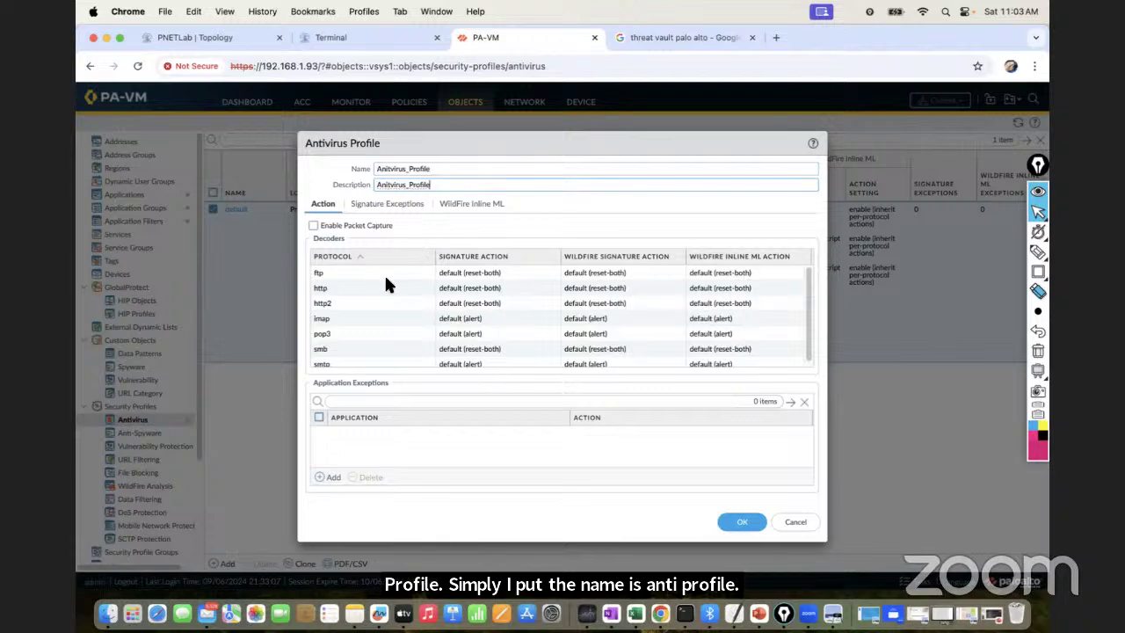
Set signature action to drop for ftp, http, http2, imap, pop3, smb and smtp decoders
{"action": "left_click", "coordinate": [473, 274]}
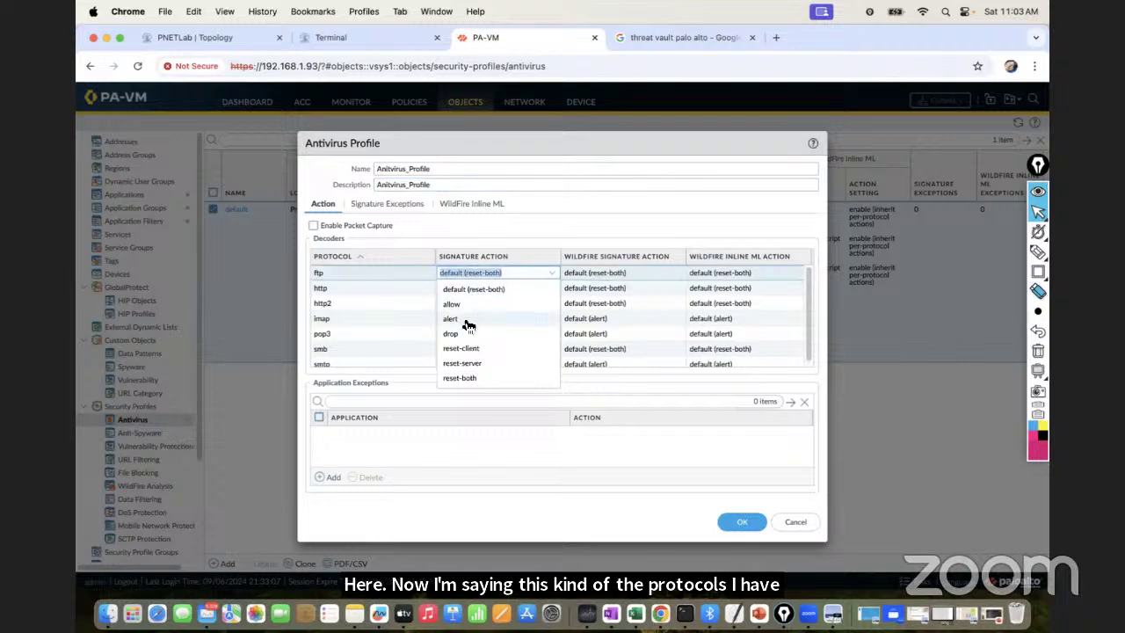
{"action": "left_click", "coordinate": [456, 333]}
{"action": "left_click", "coordinate": [460, 289]}
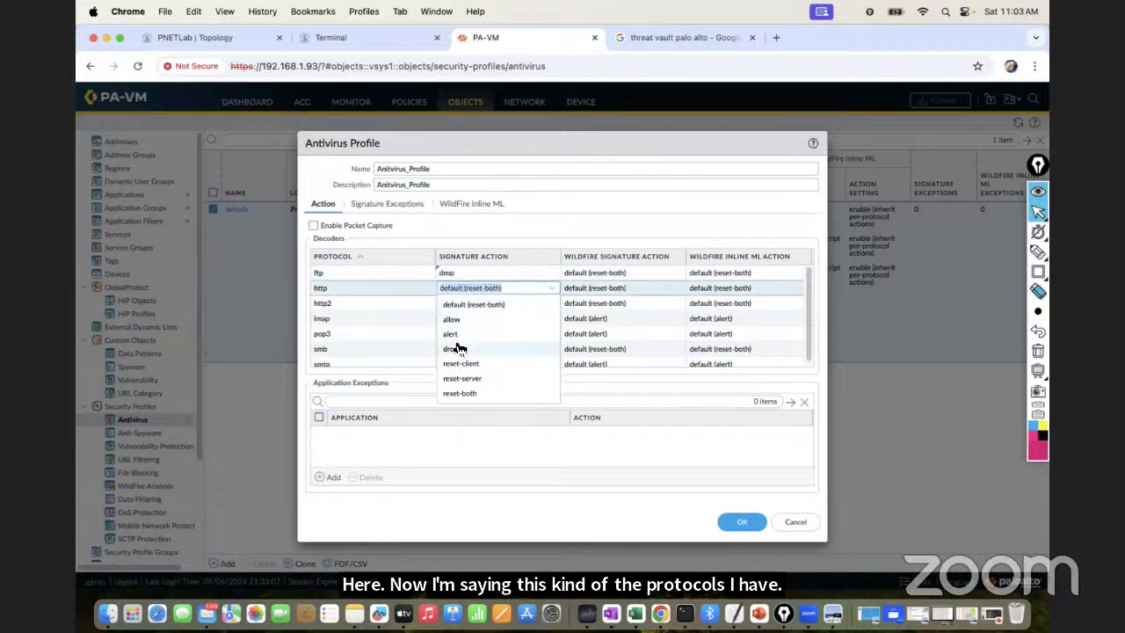
{"action": "left_click", "coordinate": [456, 348]}
{"action": "left_click", "coordinate": [469, 303]}
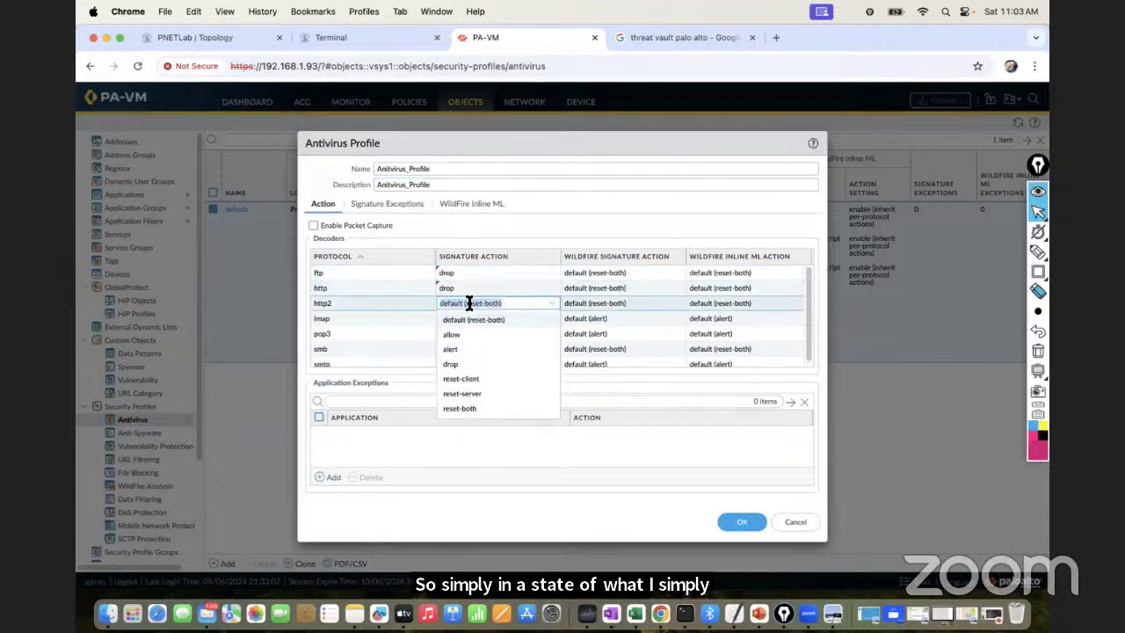
{"action": "left_click", "coordinate": [469, 363]}
{"action": "left_click", "coordinate": [467, 318]}
{"action": "left_click", "coordinate": [462, 379]}
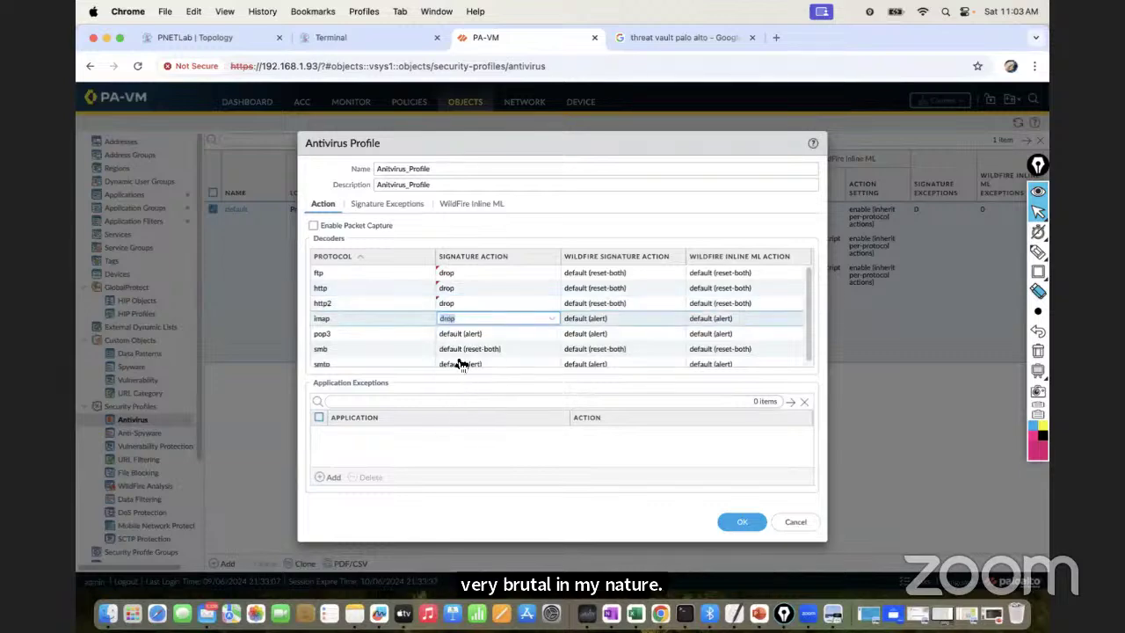
{"action": "left_click", "coordinate": [455, 333]}
{"action": "left_click", "coordinate": [460, 394]}
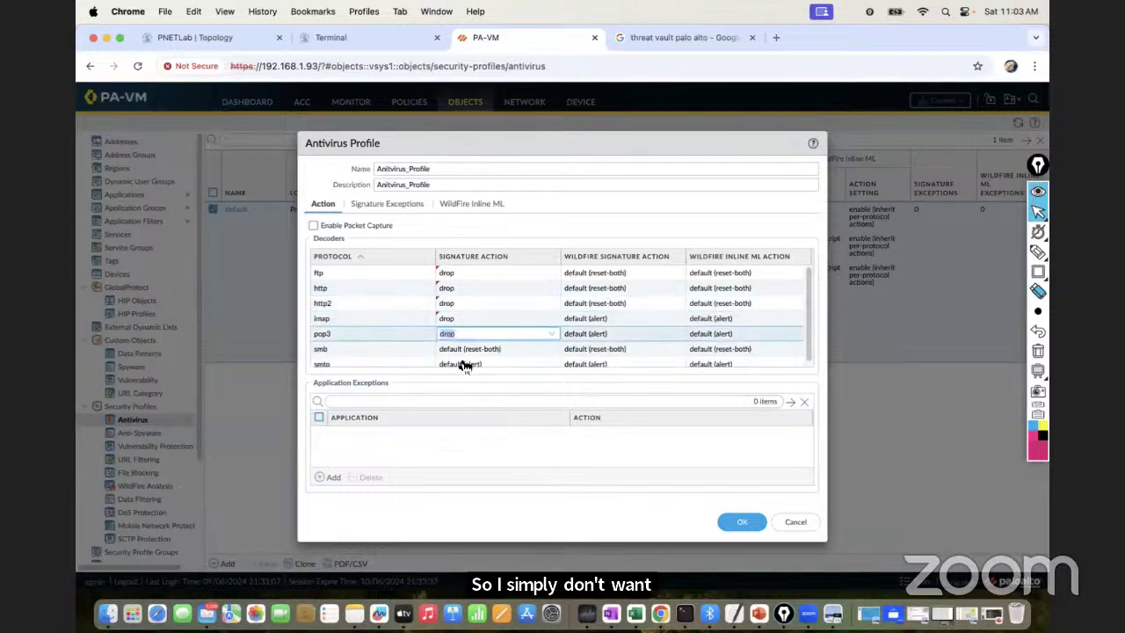
{"action": "left_click", "coordinate": [463, 349]}
{"action": "left_click", "coordinate": [463, 409]}
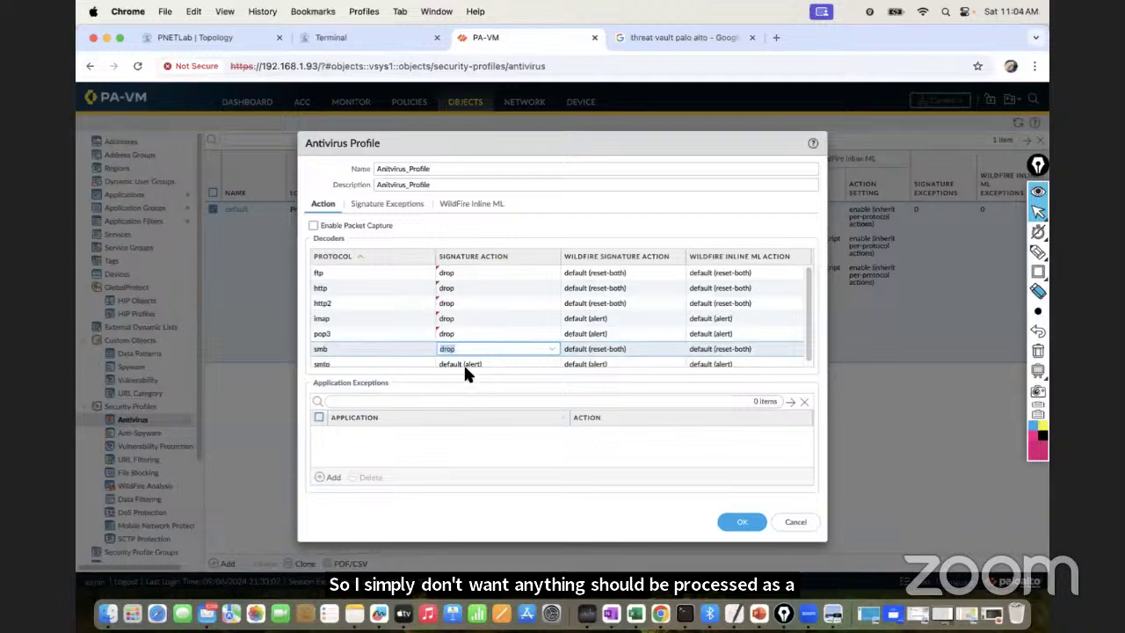
{"action": "left_click", "coordinate": [463, 361]}
{"action": "left_click", "coordinate": [457, 421]}
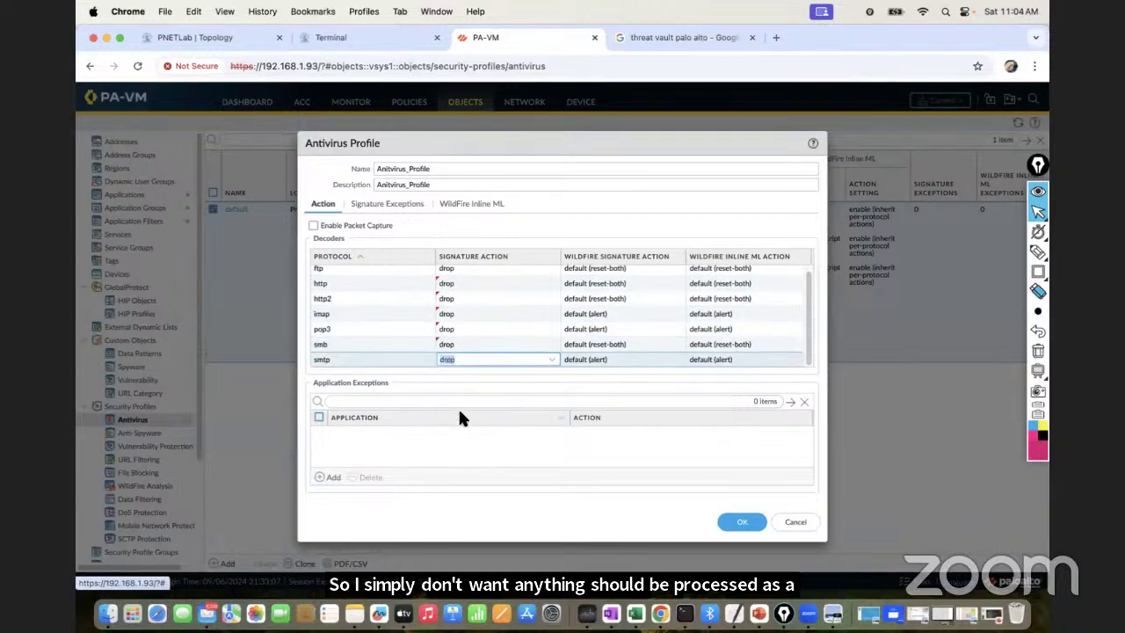
{"action": "left_click", "coordinate": [477, 406]}
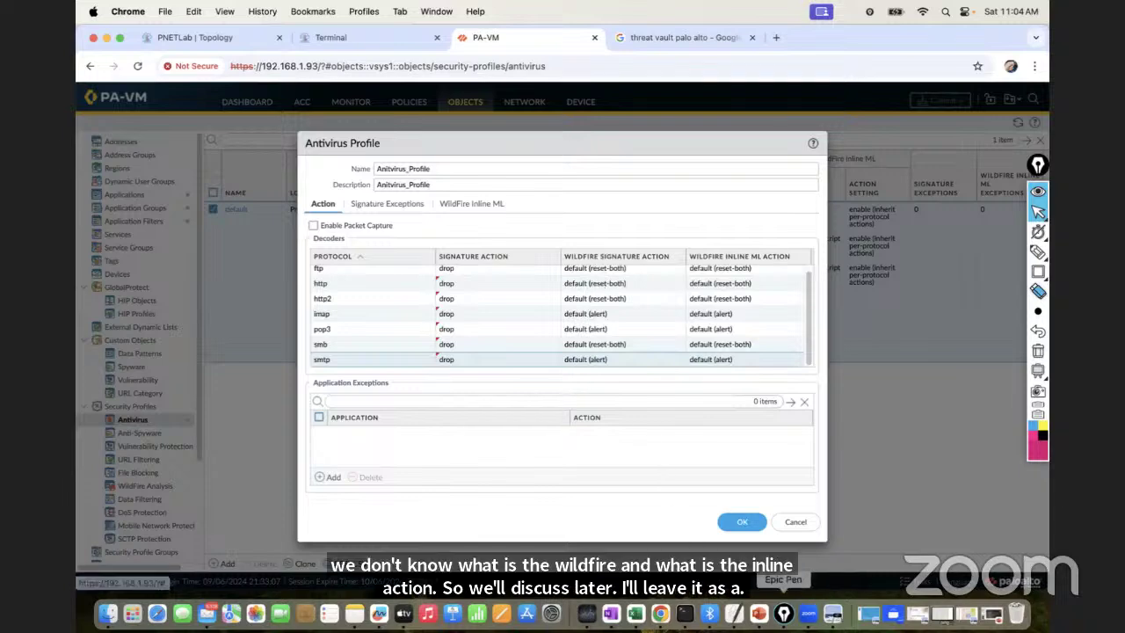
{"action": "left_click", "coordinate": [756, 613]}
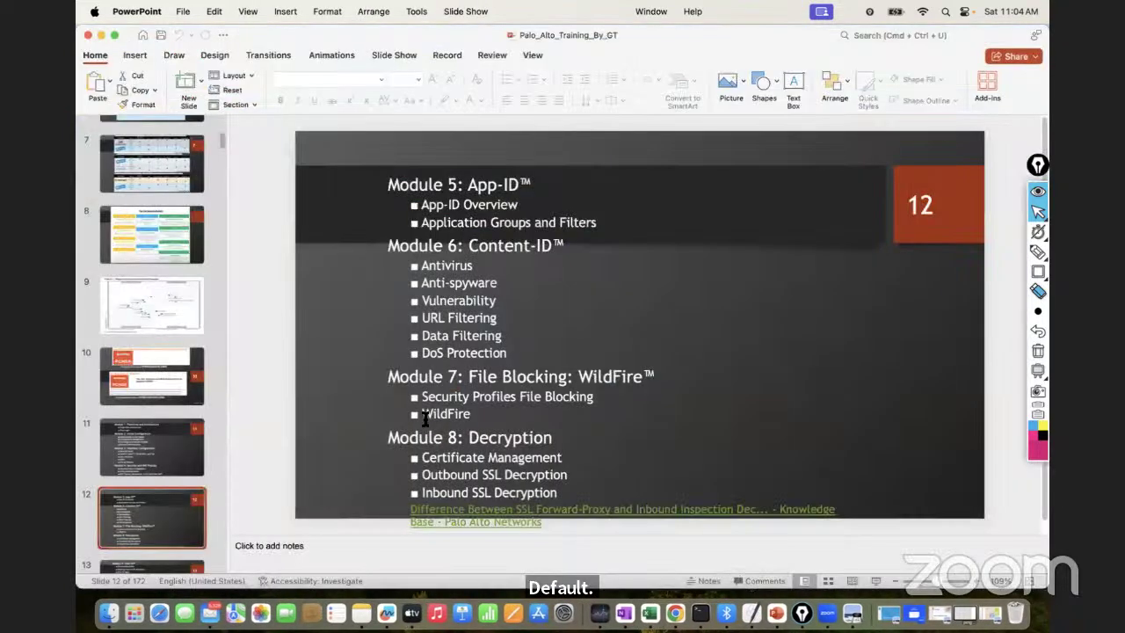
{"action": "left_click", "coordinate": [102, 35]}
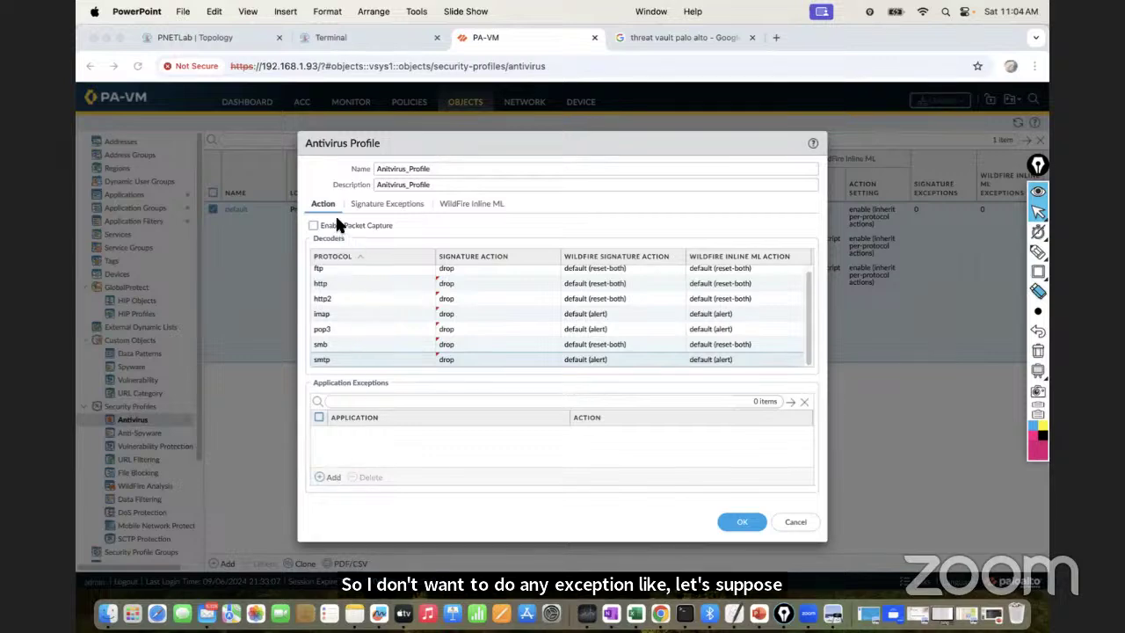
Return to the browser and show the new profile's empty Signature Exceptions list
{"action": "left_click", "coordinate": [354, 203]}
{"action": "left_click", "coordinate": [361, 205]}
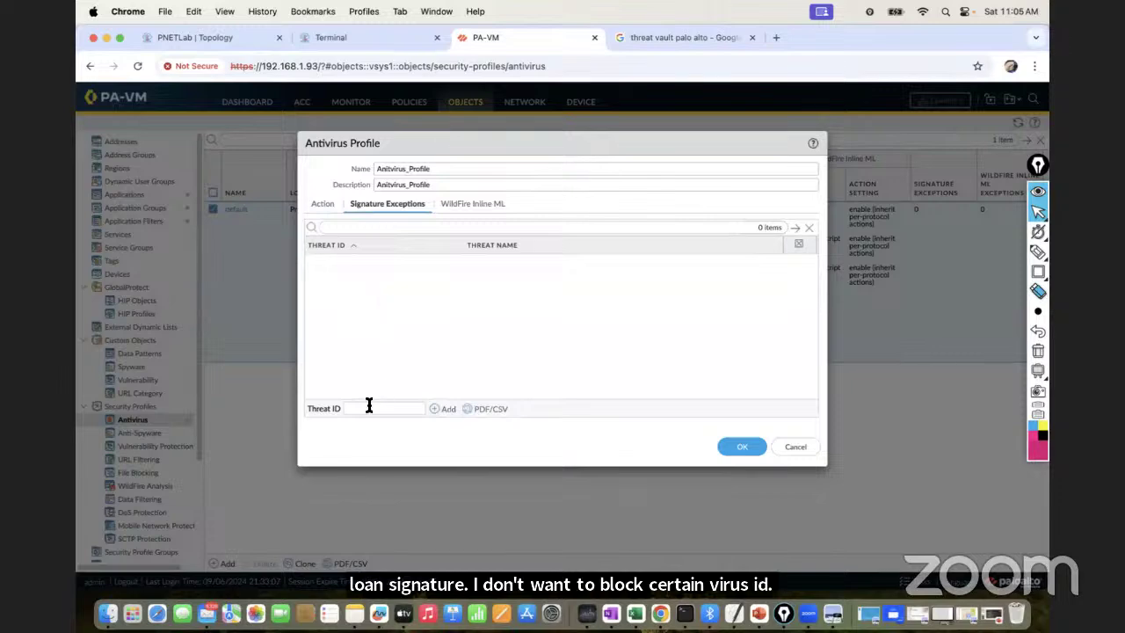
Open the Threat Vault result from the Google search, then go back to PA-VM
{"action": "left_click", "coordinate": [653, 41]}
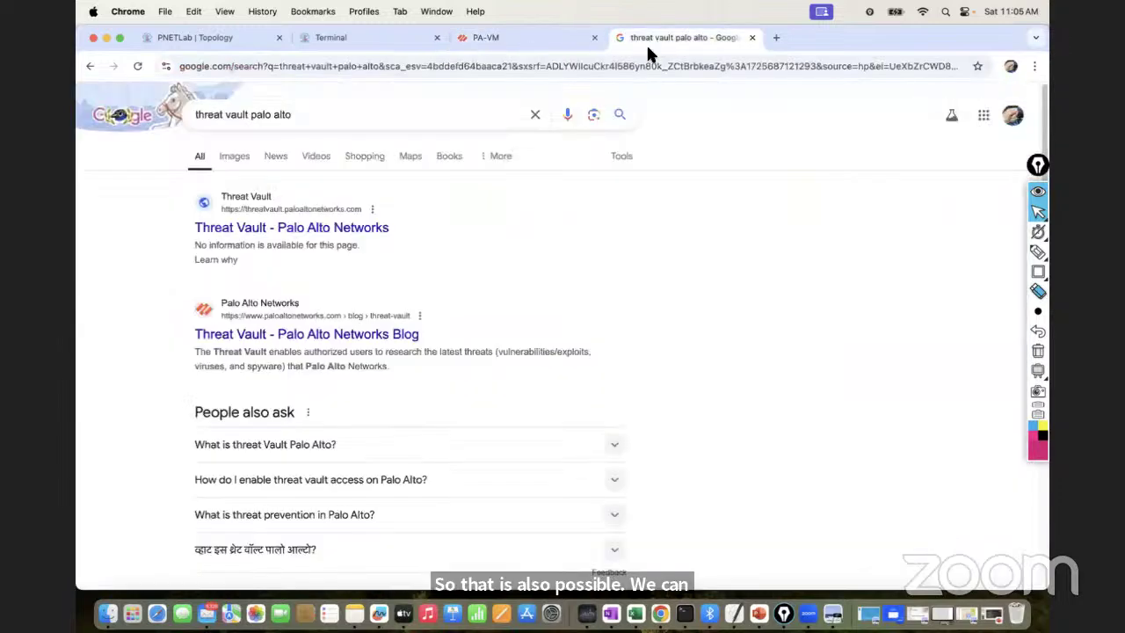
{"action": "left_click", "coordinate": [340, 230]}
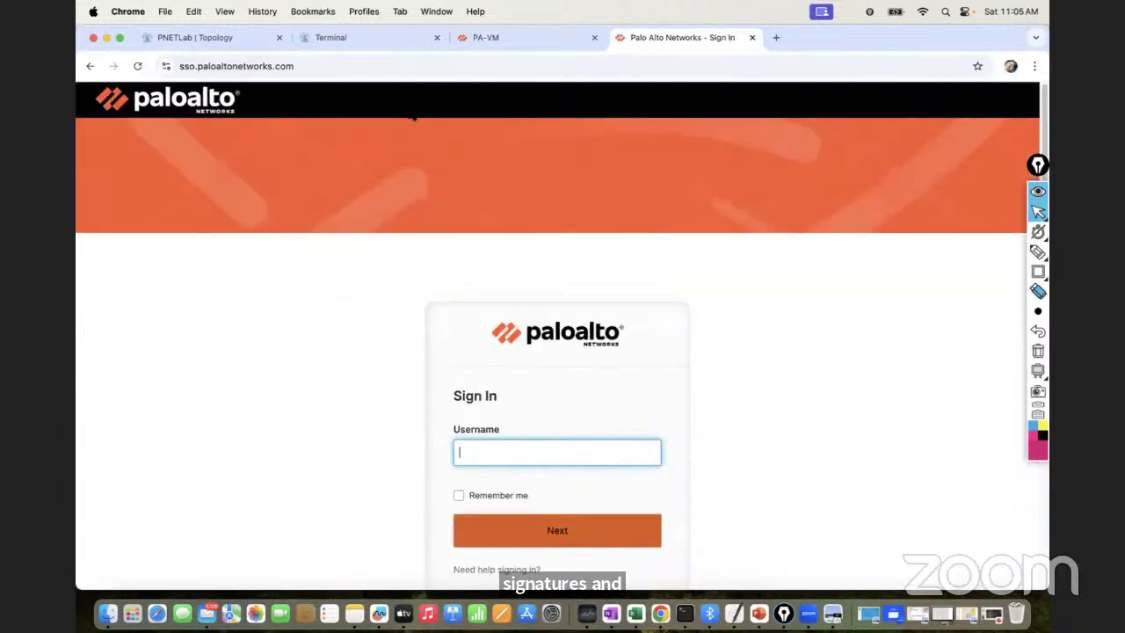
{"action": "left_click", "coordinate": [470, 42]}
Select the Threat ID field, then load google.com in a new tab
{"action": "left_click", "coordinate": [395, 407]}
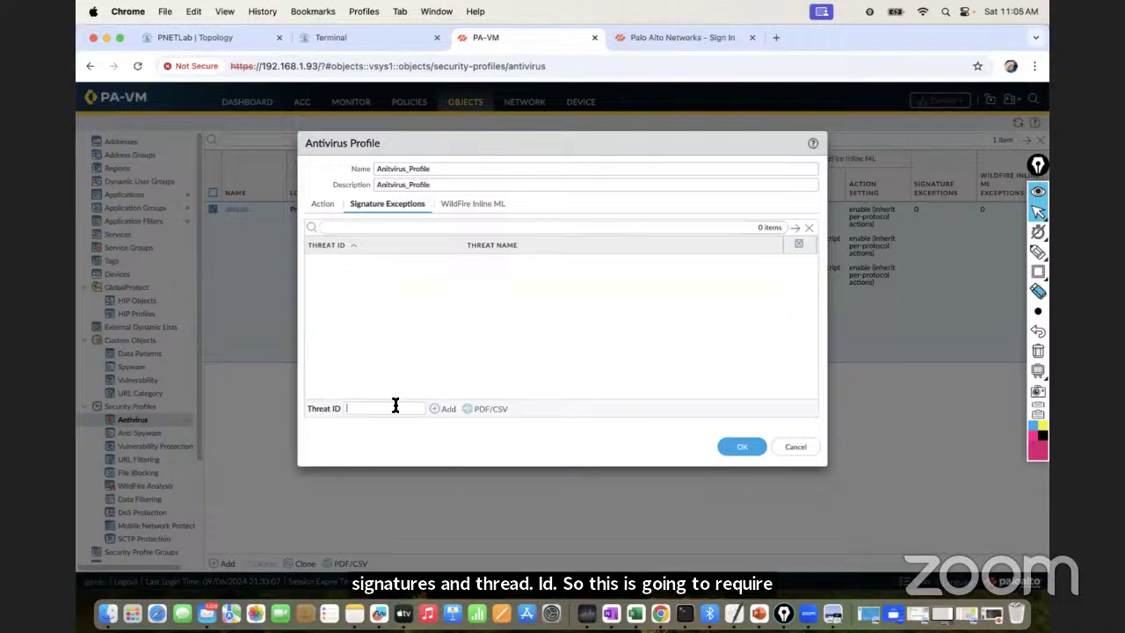
{"action": "left_click", "coordinate": [776, 37]}
{"action": "type", "text": "goo"}
{"action": "key", "text": "Return"}
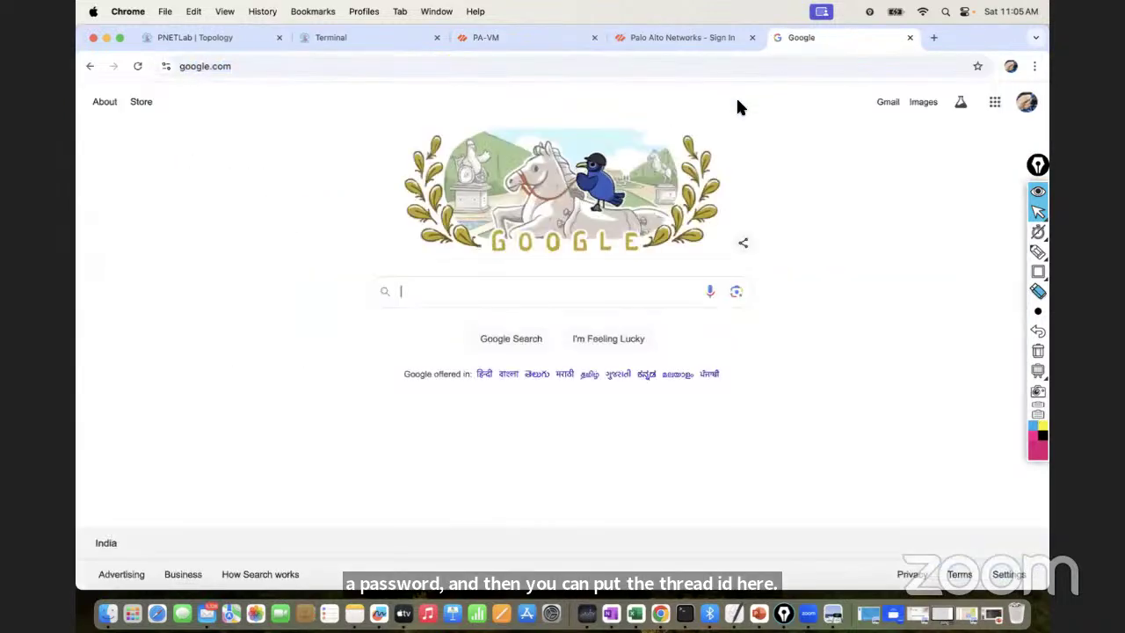
Search 'palo alto threat id list' and open the first result in a new tab
{"action": "type", "text": "palop"}
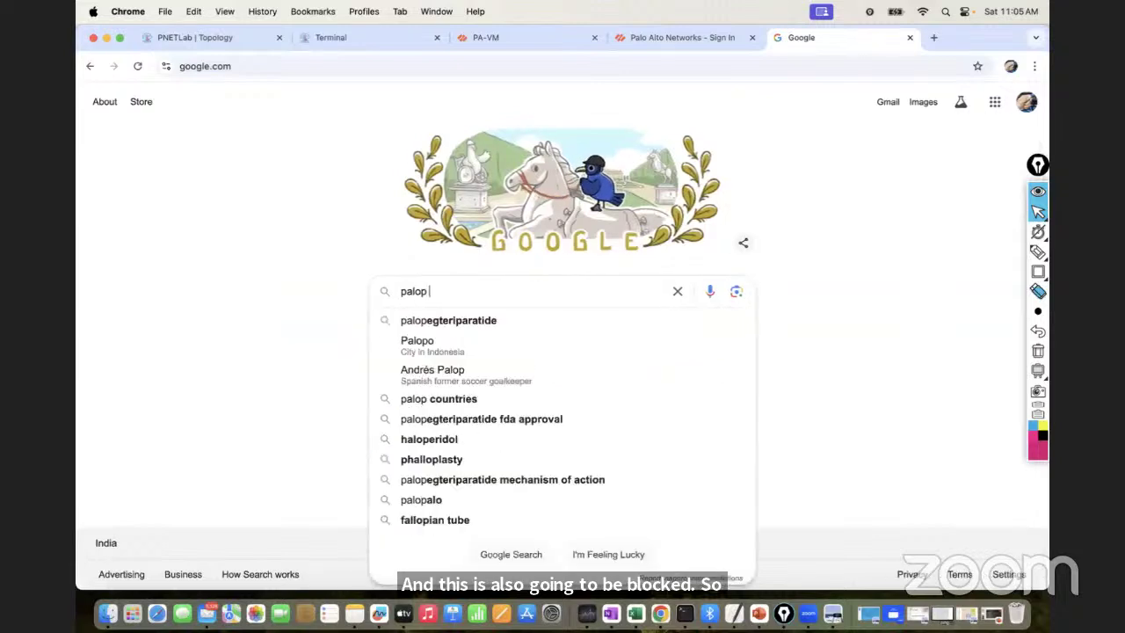
{"action": "key", "text": "BackSpace"}
{"action": "type", "text": "lto"}
{"action": "key", "text": "BackSpace"}
{"action": "key", "text": "BackSpace"}
{"action": "key", "text": "BackSpace"}
{"action": "type", "text": "alto "}
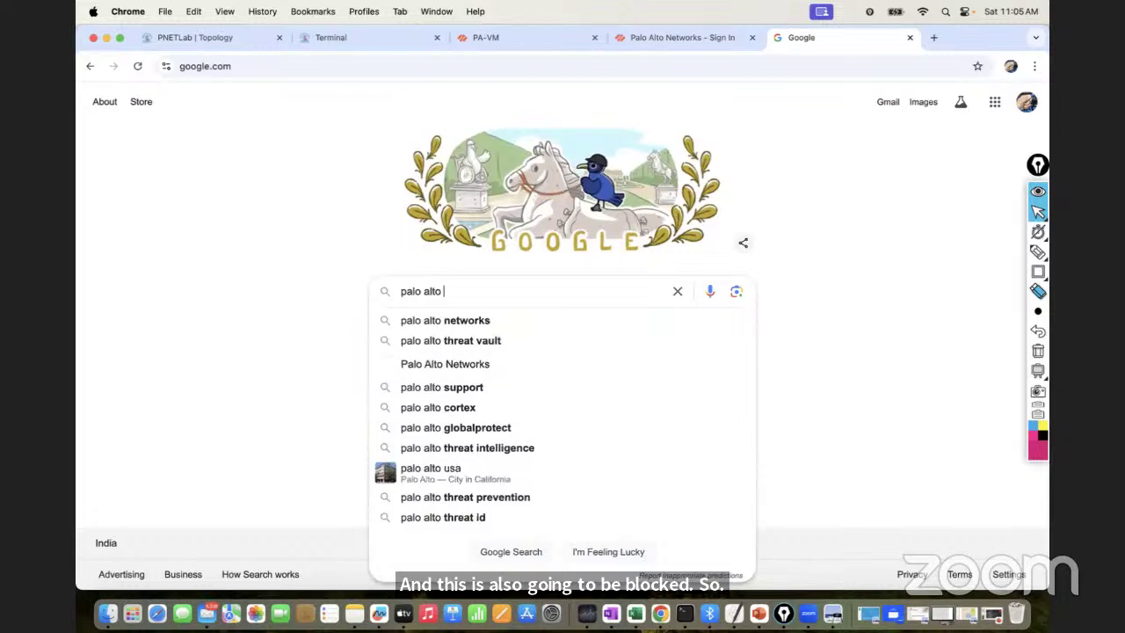
{"action": "type", "text": "tre"}
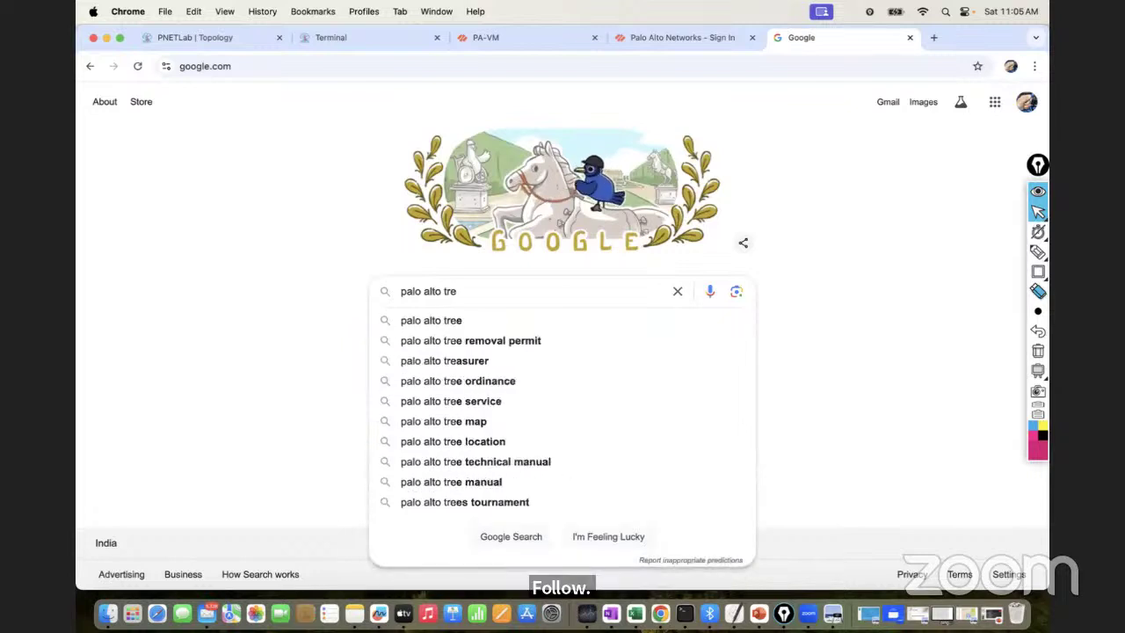
{"action": "type", "text": "ath"}
{"action": "key", "text": "Down"}
{"action": "key", "text": "BackSpace"}
{"action": "key", "text": "BackSpace"}
{"action": "key", "text": "BackSpace"}
{"action": "key", "text": "BackSpace"}
{"action": "key", "text": "BackSpace"}
{"action": "type", "text": "id"}
{"action": "key", "text": "Down"}
{"action": "key", "text": "Return"}
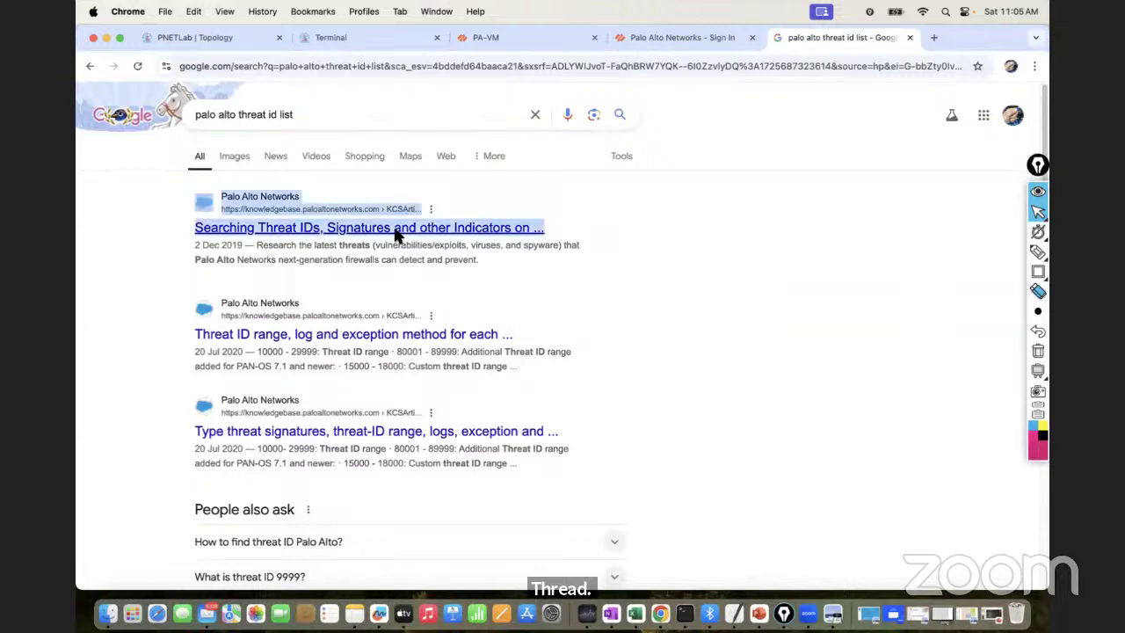
{"action": "right_click", "coordinate": [395, 235]}
{"action": "left_click", "coordinate": [448, 237]}
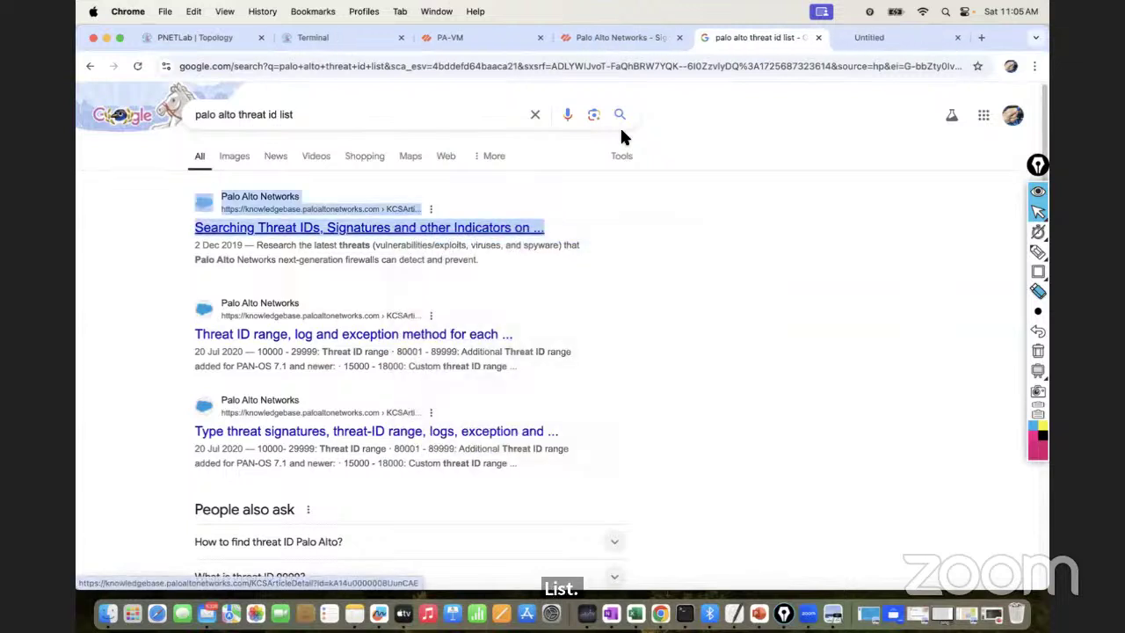
Skim the first knowledge-base article, then open the Threat ID range result in another tab
{"action": "left_click", "coordinate": [878, 38]}
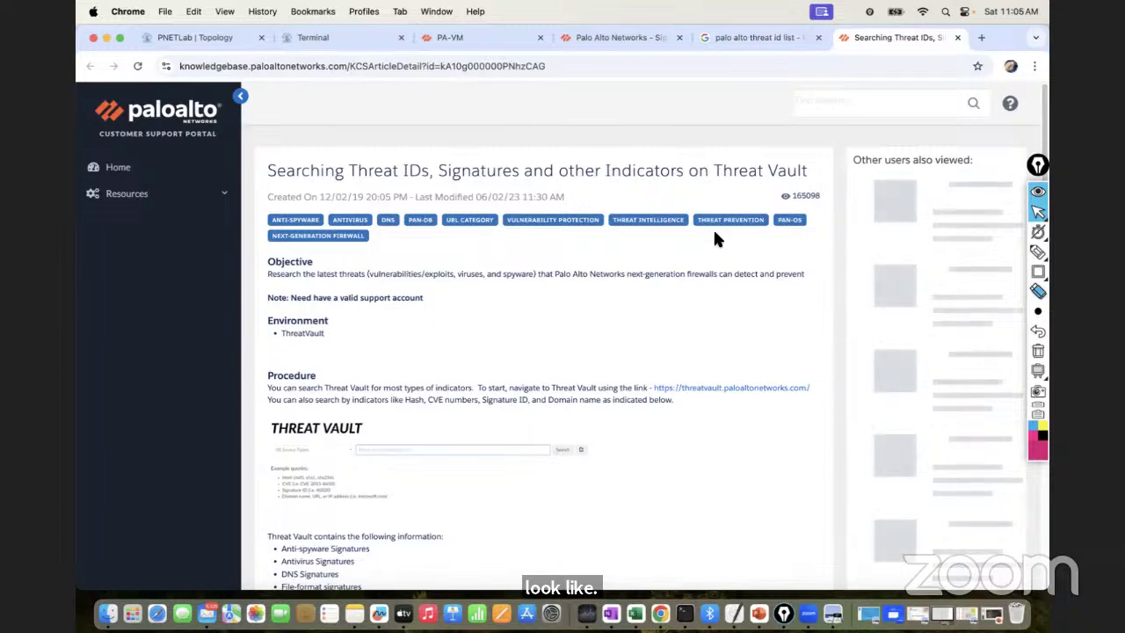
{"action": "scroll", "coordinate": [631, 276], "scroll_direction": "down", "scroll_amount": 5}
{"action": "scroll", "coordinate": [544, 351], "scroll_direction": "down", "scroll_amount": 5}
{"action": "scroll", "coordinate": [545, 351], "scroll_direction": "up", "scroll_amount": 8}
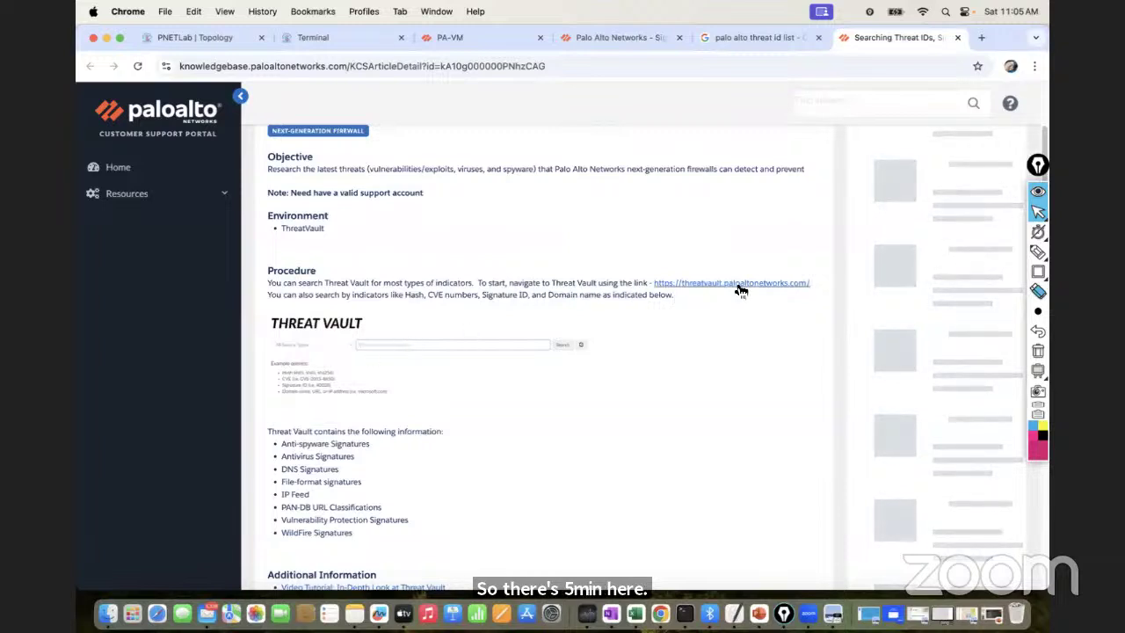
{"action": "left_click", "coordinate": [756, 38]}
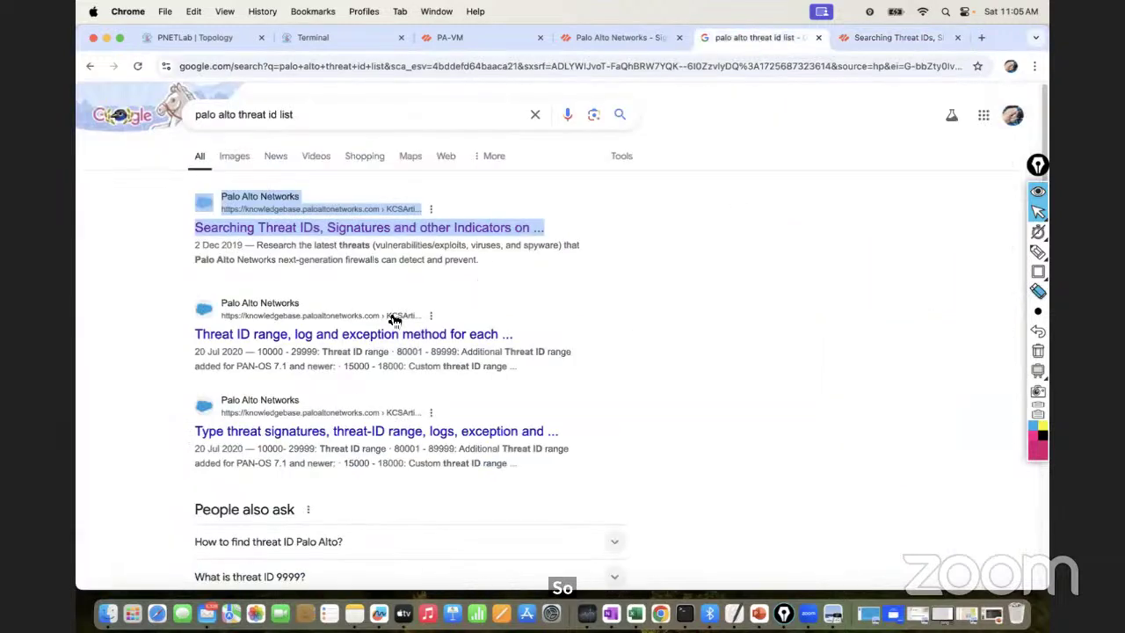
{"action": "right_click", "coordinate": [362, 339]}
{"action": "left_click", "coordinate": [377, 348]}
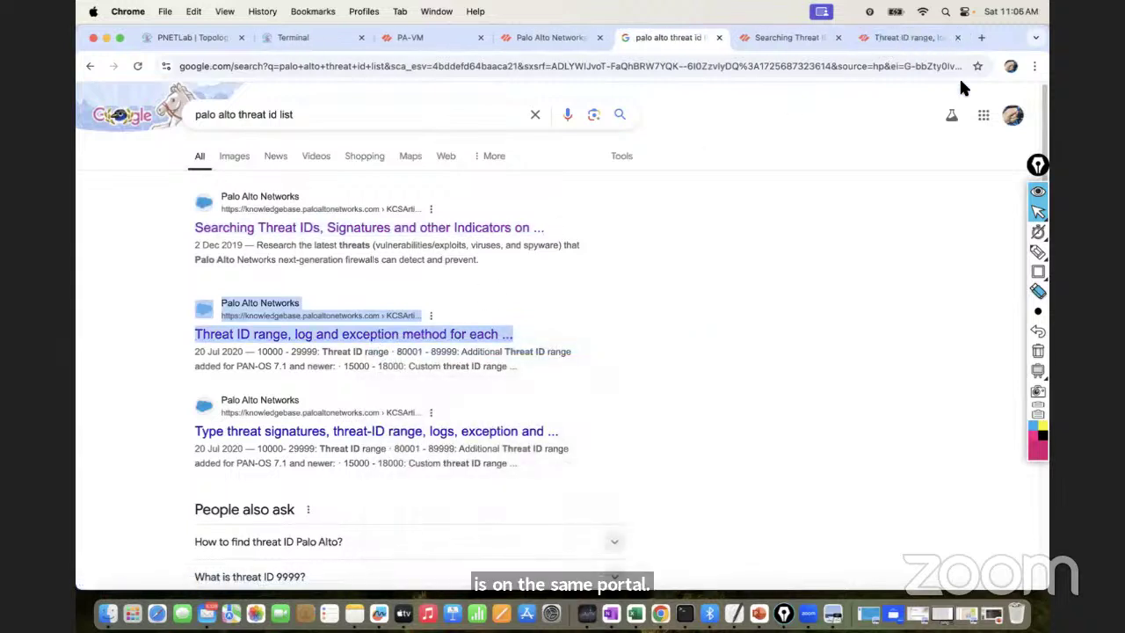
Open the Threat ID range article and copy the PE range 2000000 - 2900000
{"action": "left_click", "coordinate": [891, 41]}
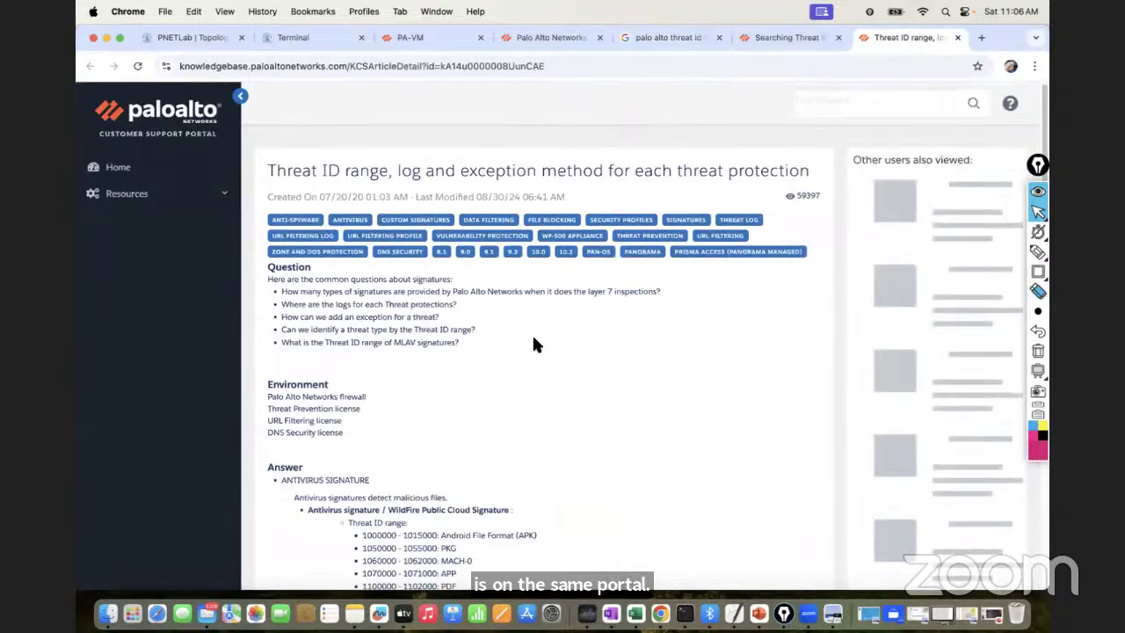
{"action": "scroll", "coordinate": [553, 365], "scroll_direction": "down", "scroll_amount": 4}
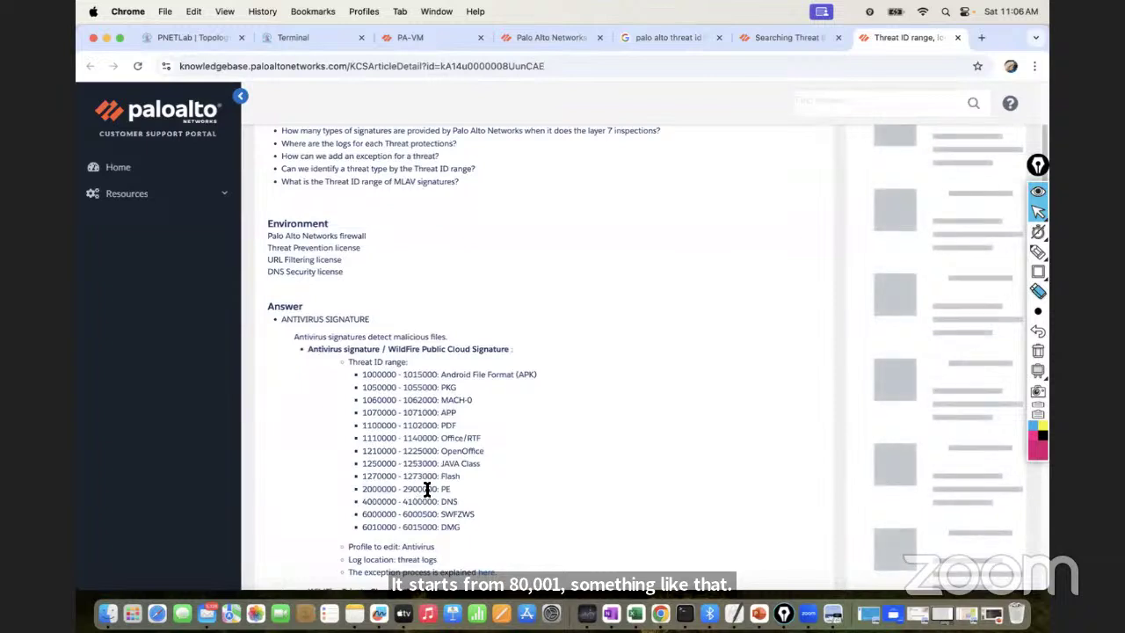
{"action": "left_click_drag", "start_coordinate": [437, 489], "coordinate": [368, 490]}
{"action": "right_click", "coordinate": [368, 489]}
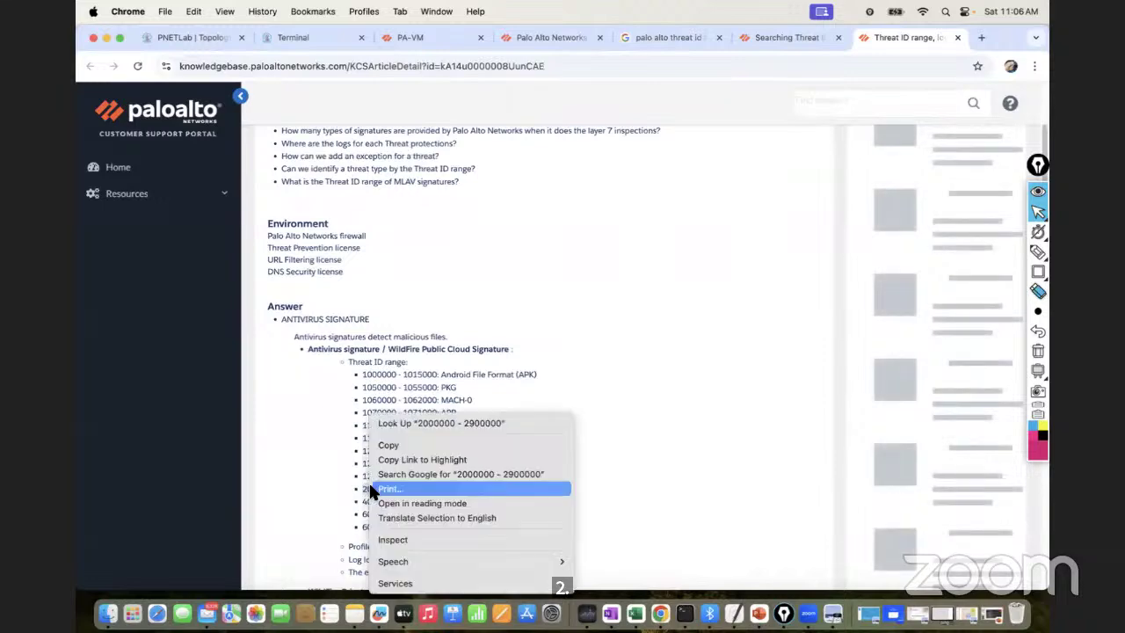
{"action": "left_click", "coordinate": [402, 442]}
{"action": "left_click", "coordinate": [565, 425]}
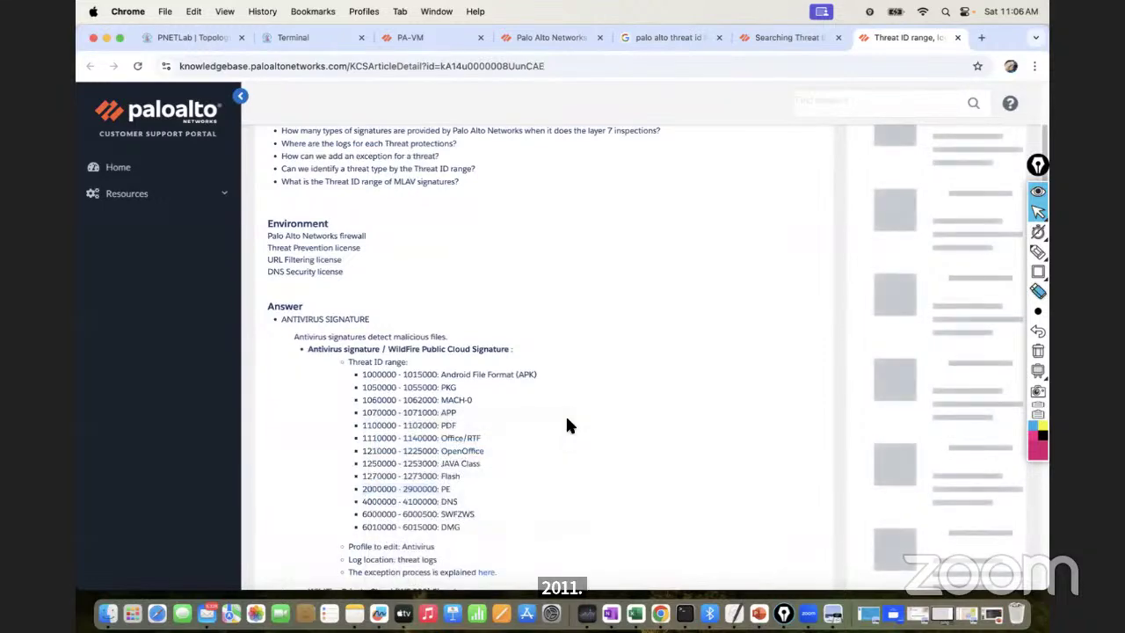
Scroll through the remaining threat ID ranges, such as 8000–8499 for scan detection
{"action": "scroll", "coordinate": [615, 395], "scroll_direction": "up", "scroll_amount": 4}
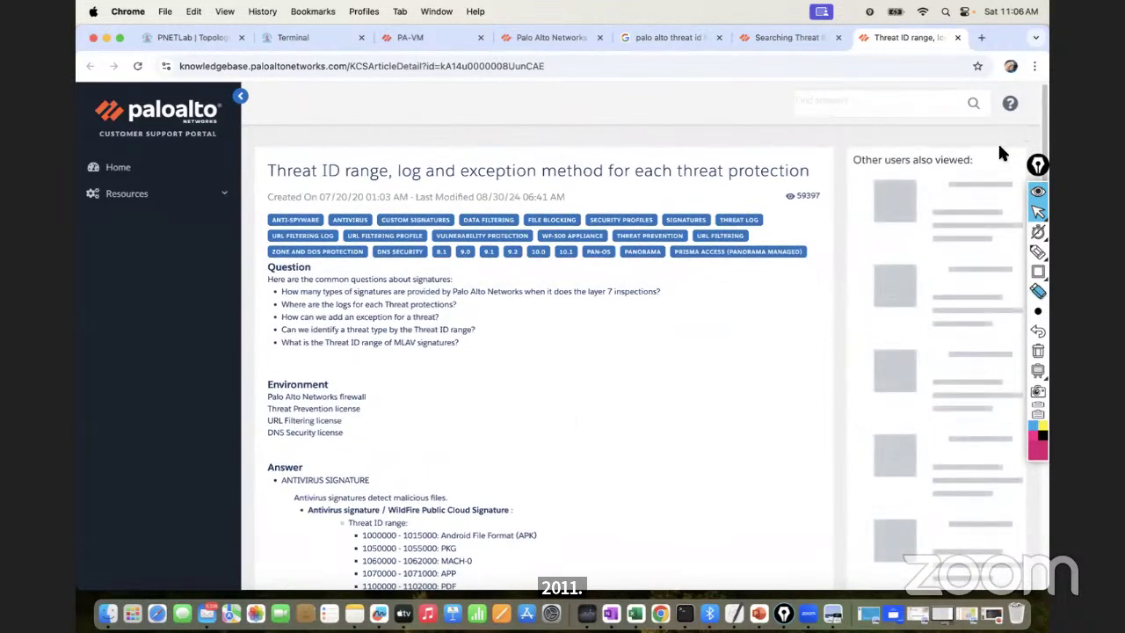
{"action": "scroll", "coordinate": [1041, 264], "scroll_direction": "down", "scroll_amount": 10}
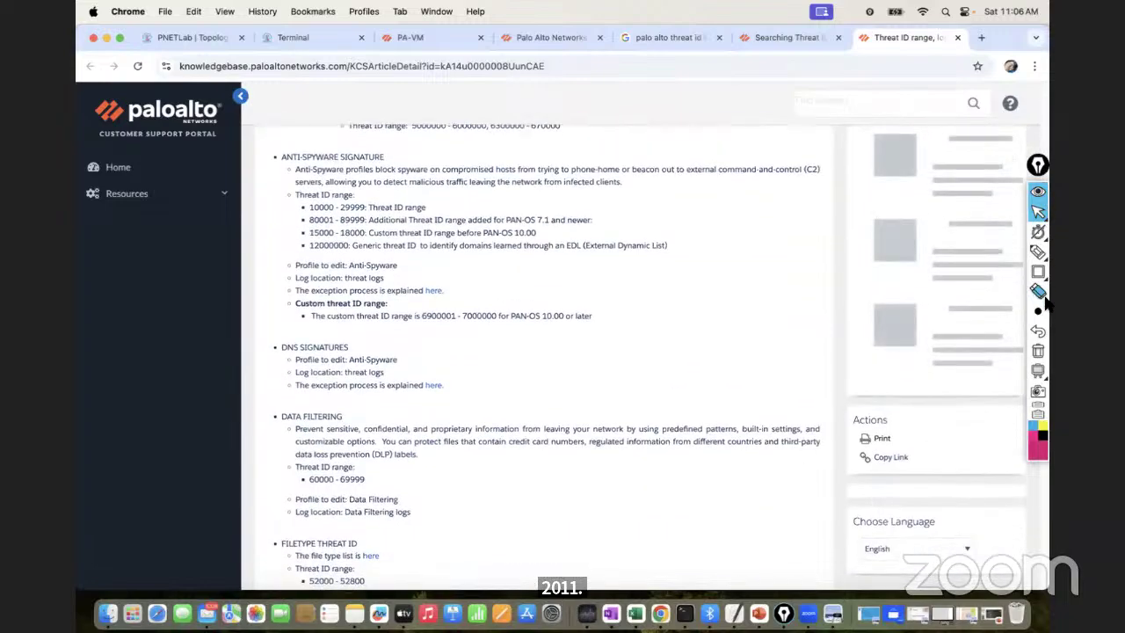
{"action": "scroll", "coordinate": [1046, 334], "scroll_direction": "down", "scroll_amount": 5}
{"action": "scroll", "coordinate": [1047, 351], "scroll_direction": "down", "scroll_amount": 3}
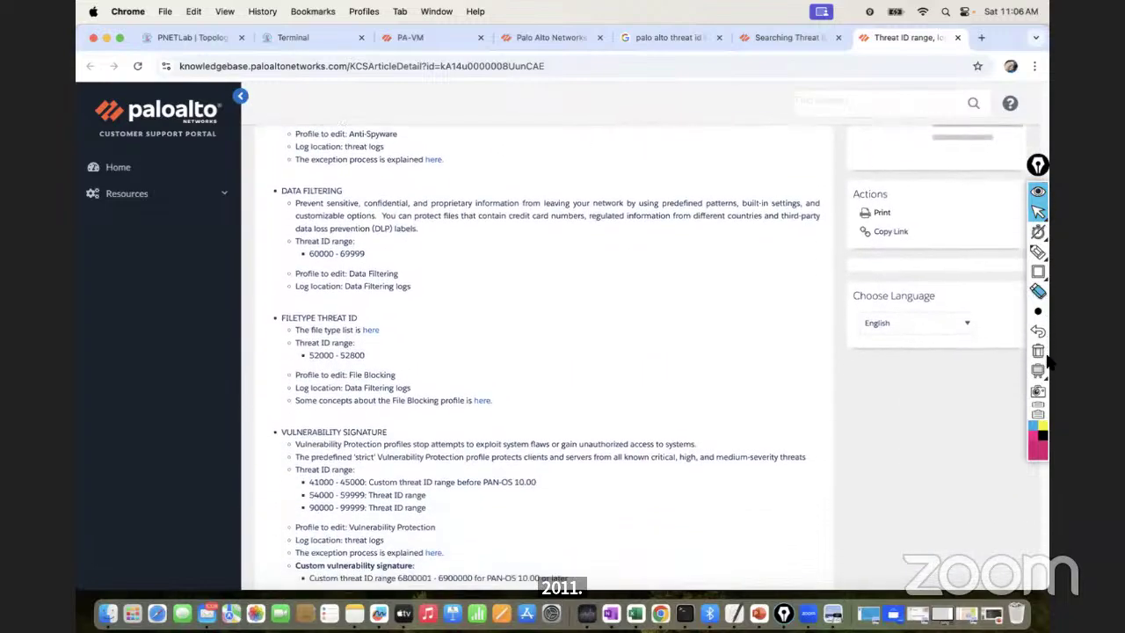
{"action": "scroll", "coordinate": [1047, 386], "scroll_direction": "down", "scroll_amount": 6}
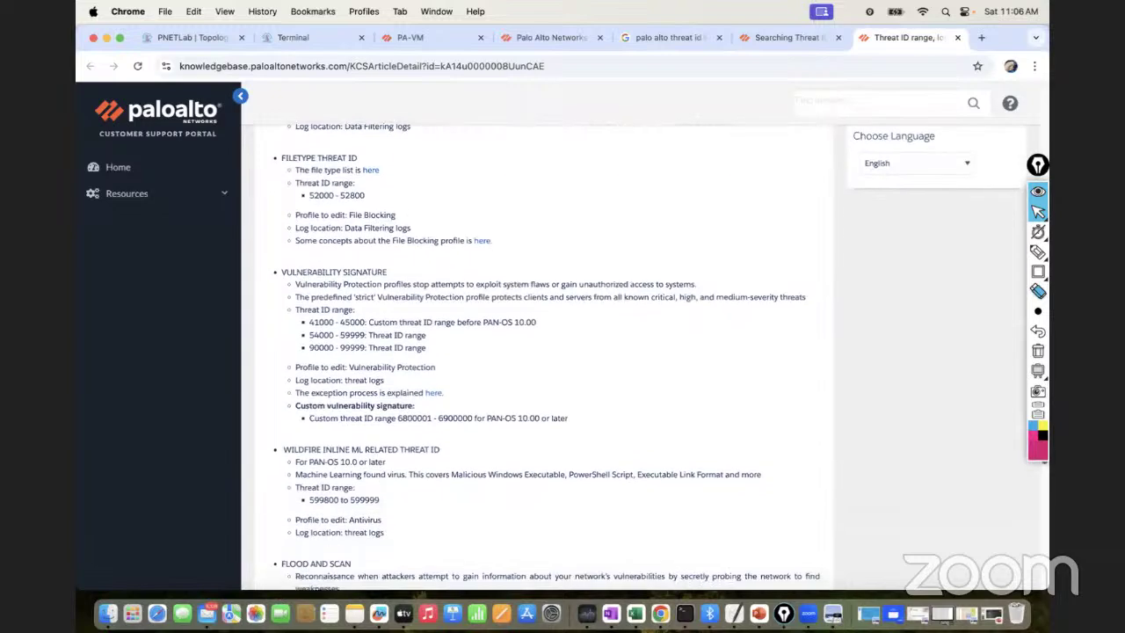
{"action": "scroll", "coordinate": [562, 351], "scroll_direction": "down", "scroll_amount": 7}
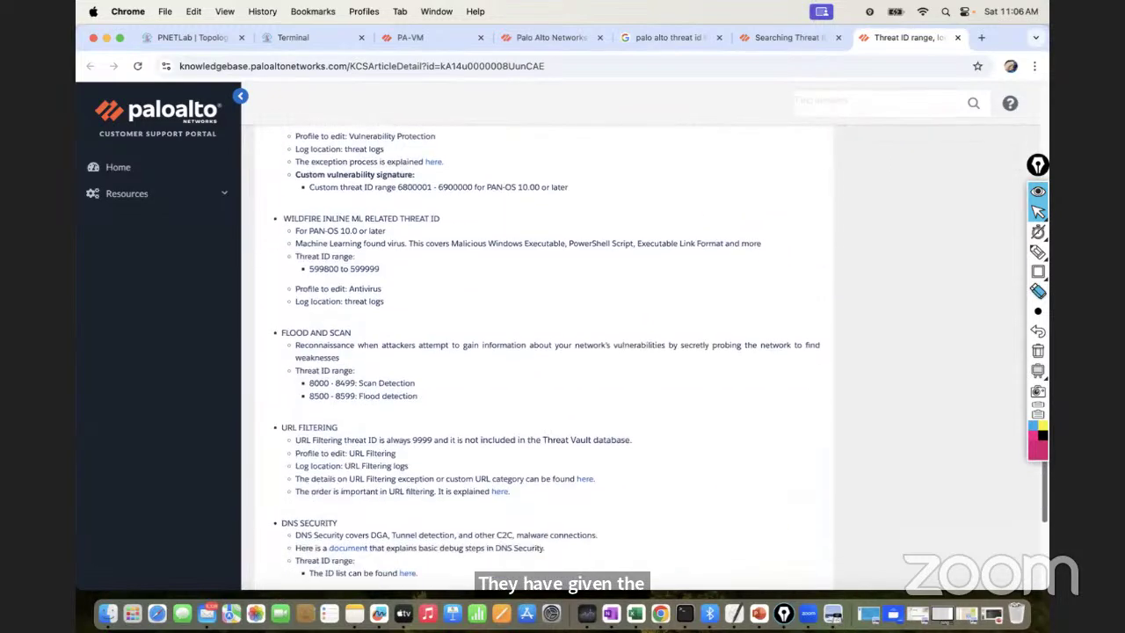
{"action": "scroll", "coordinate": [795, 297], "scroll_direction": "up", "scroll_amount": 2}
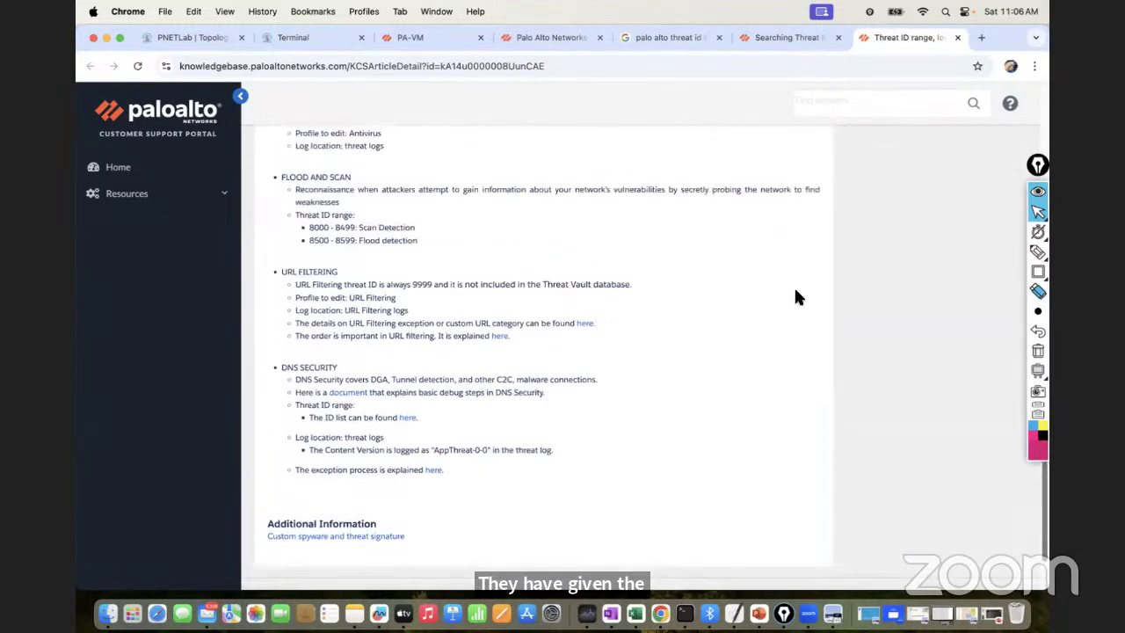
Paste the threat ID range into Antivirus_Profile's Threat ID field and save the profile
{"action": "left_click", "coordinate": [461, 40]}
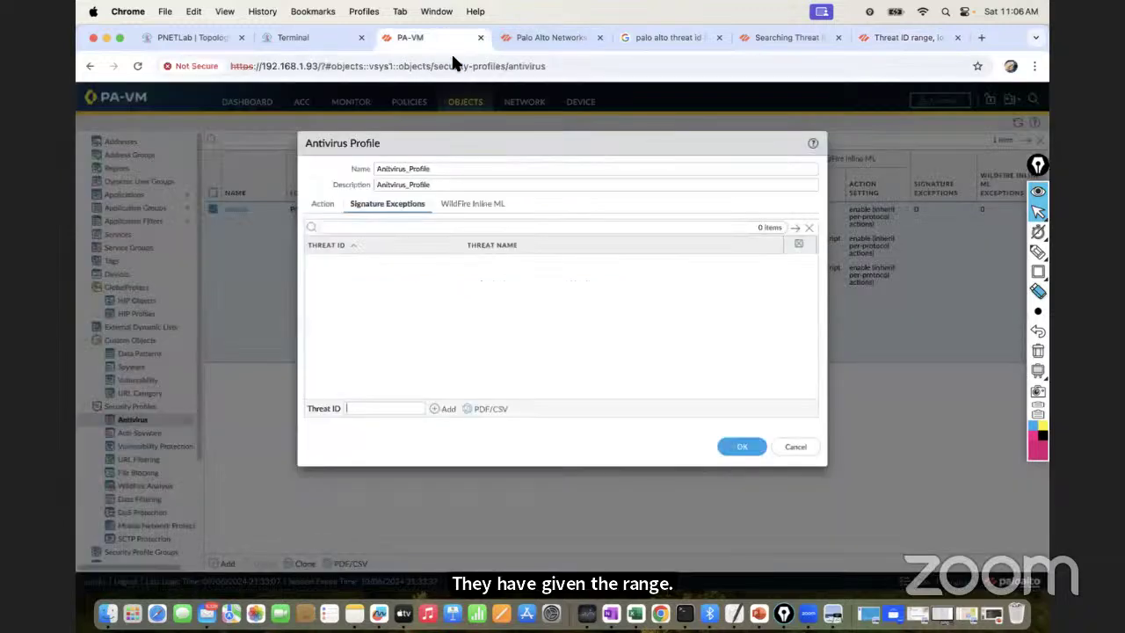
{"action": "left_click", "coordinate": [386, 409]}
{"action": "key", "text": "super+v"}
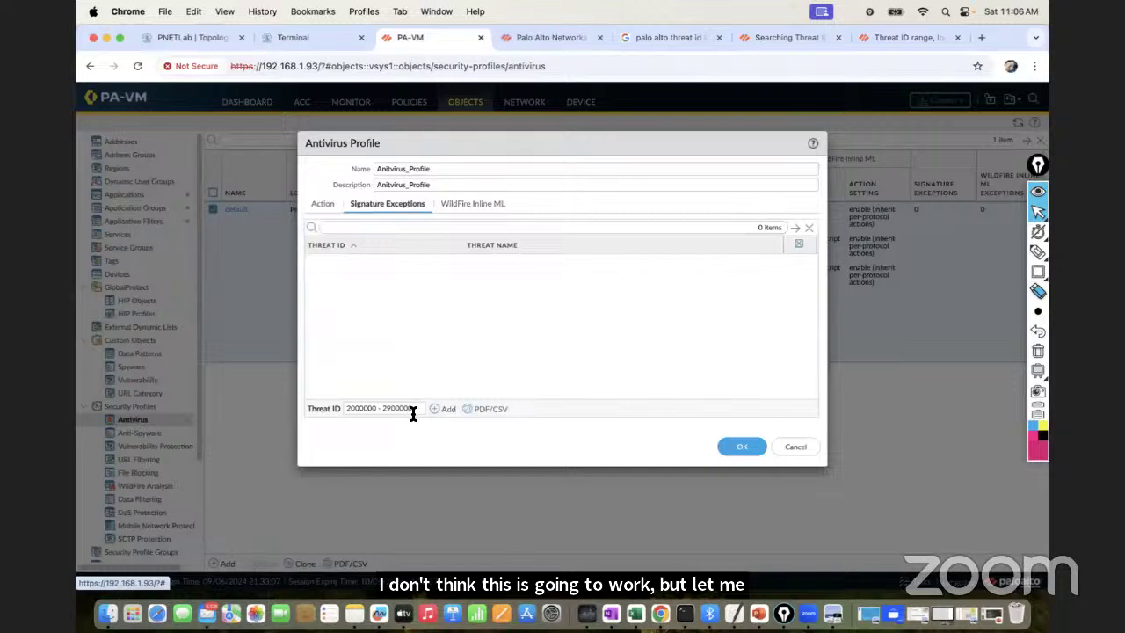
{"action": "left_click", "coordinate": [743, 444]}
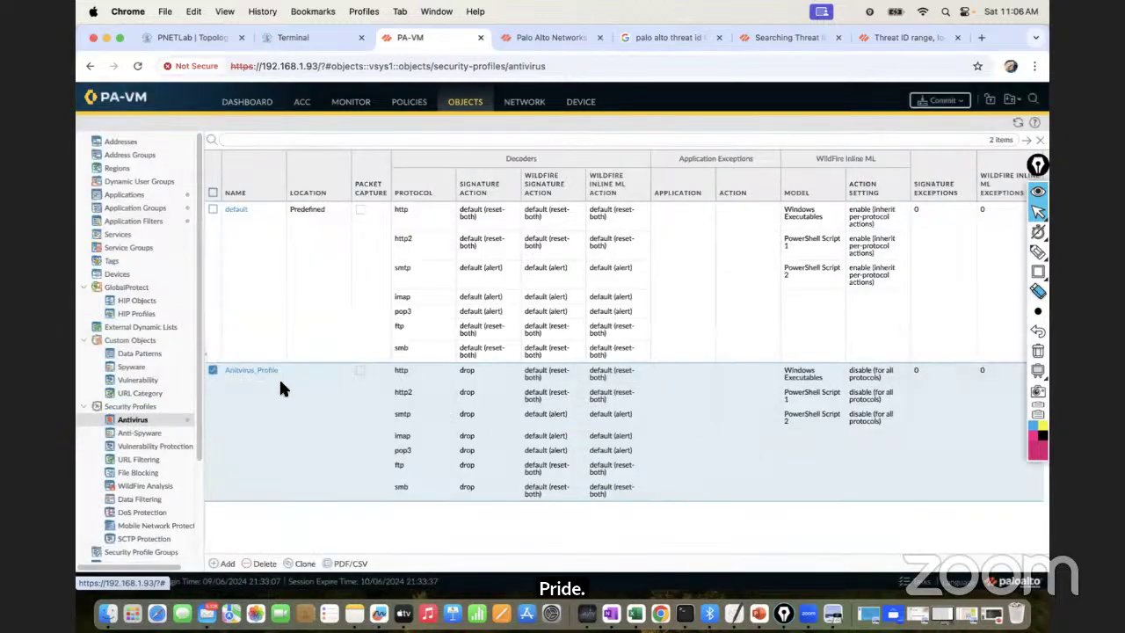
After the range is rejected as unknown, add threat 2000000 alone as a signature exception
{"action": "left_click", "coordinate": [253, 372]}
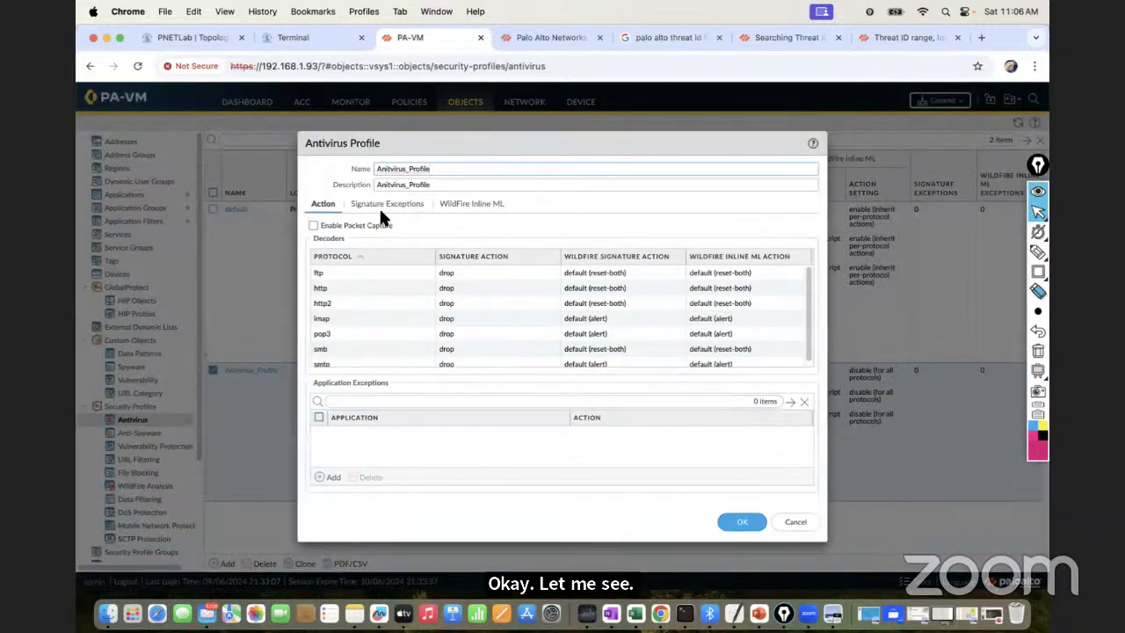
{"action": "left_click", "coordinate": [388, 204]}
{"action": "left_click", "coordinate": [369, 408]}
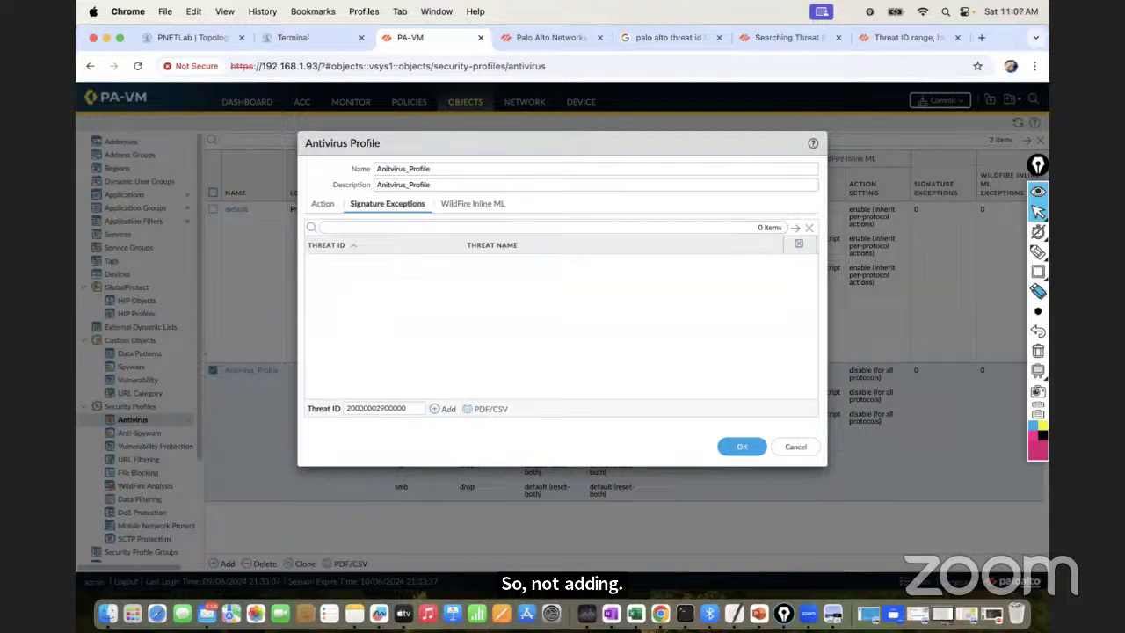
{"action": "left_click", "coordinate": [445, 411]}
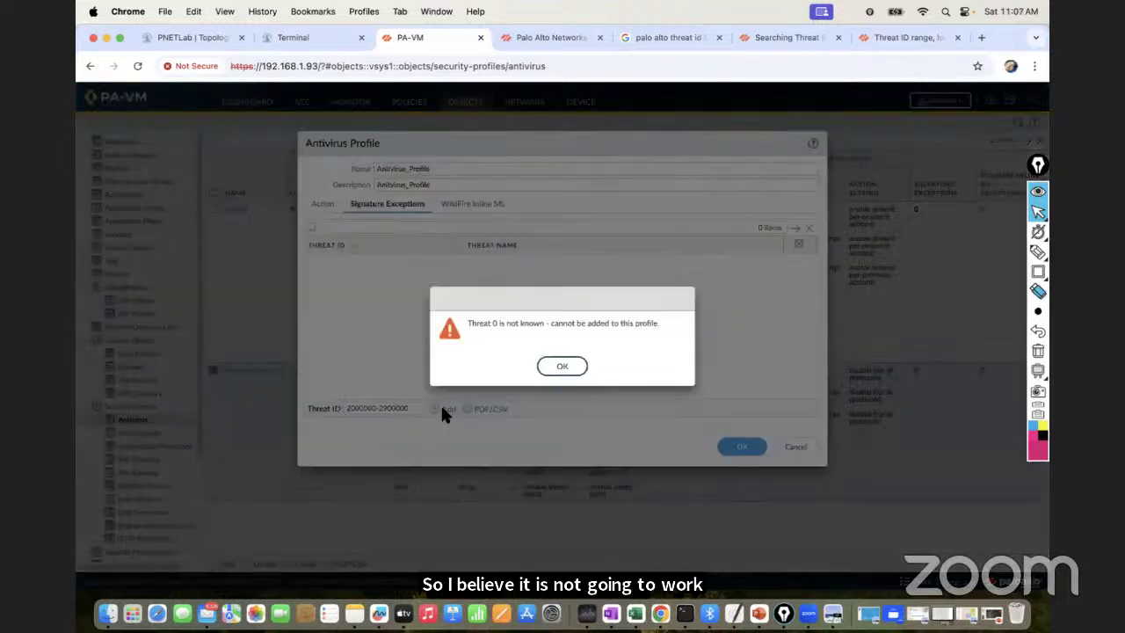
{"action": "left_click", "coordinate": [562, 367]}
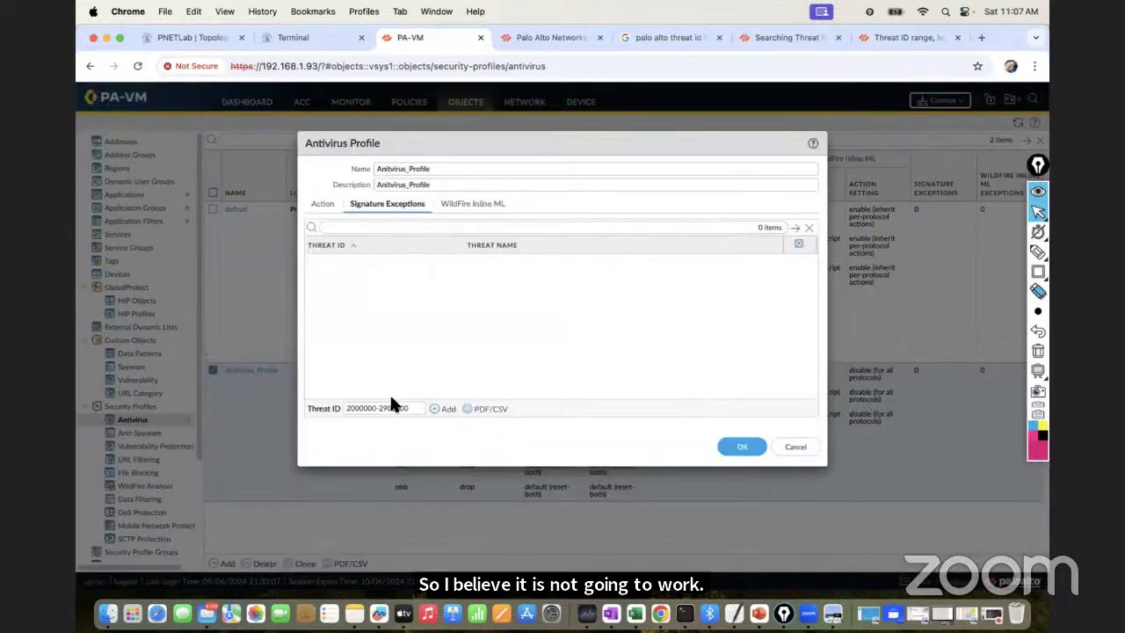
{"action": "left_click_drag", "start_coordinate": [406, 406], "coordinate": [409, 407]}
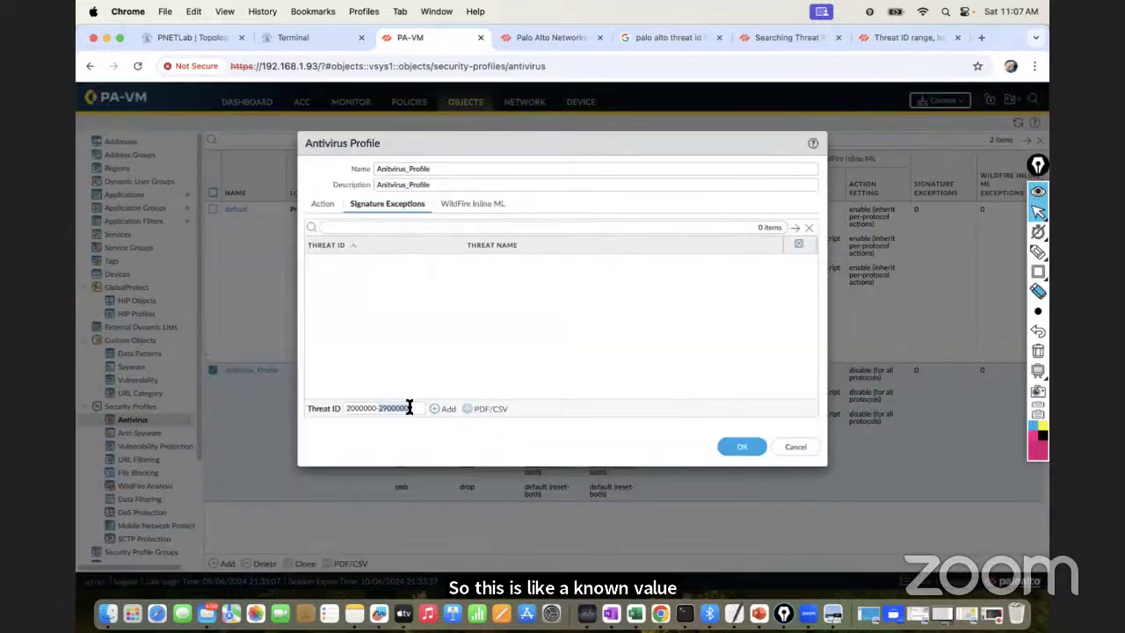
{"action": "left_click", "coordinate": [449, 412]}
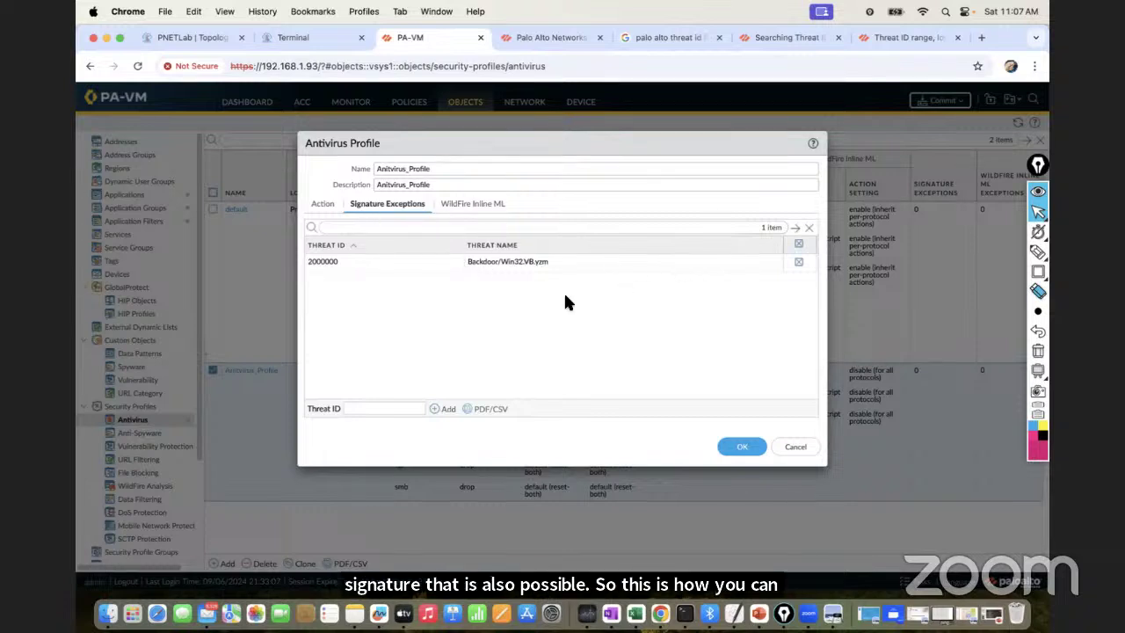
Move from the Threat ID range article to the Searching Threat Vault KB article
{"action": "left_click", "coordinate": [361, 407]}
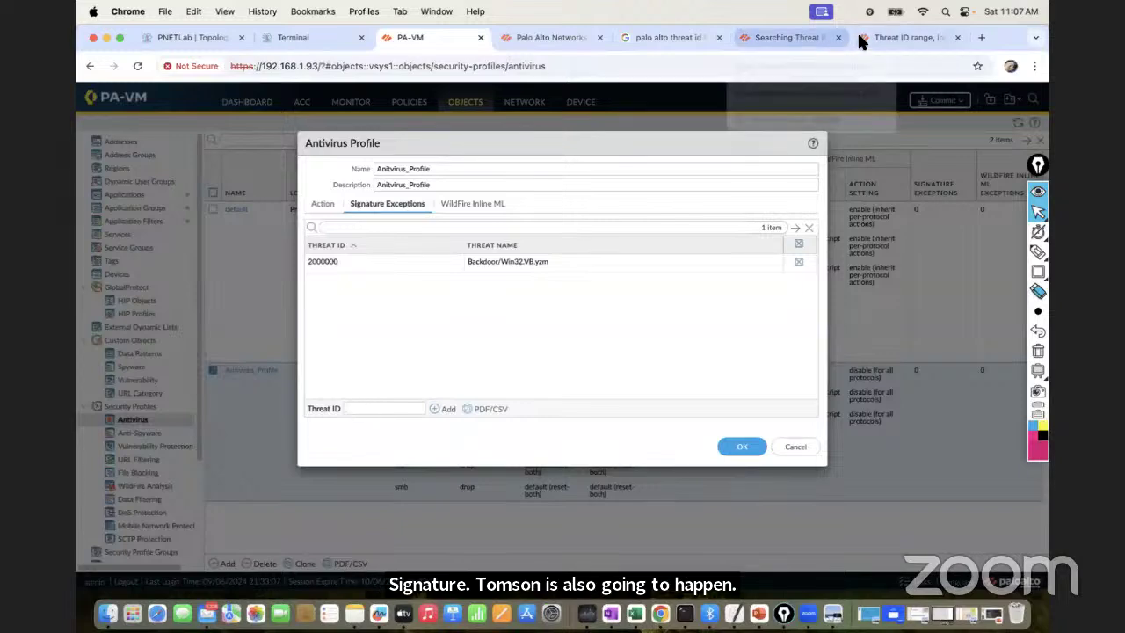
{"action": "left_click", "coordinate": [874, 36]}
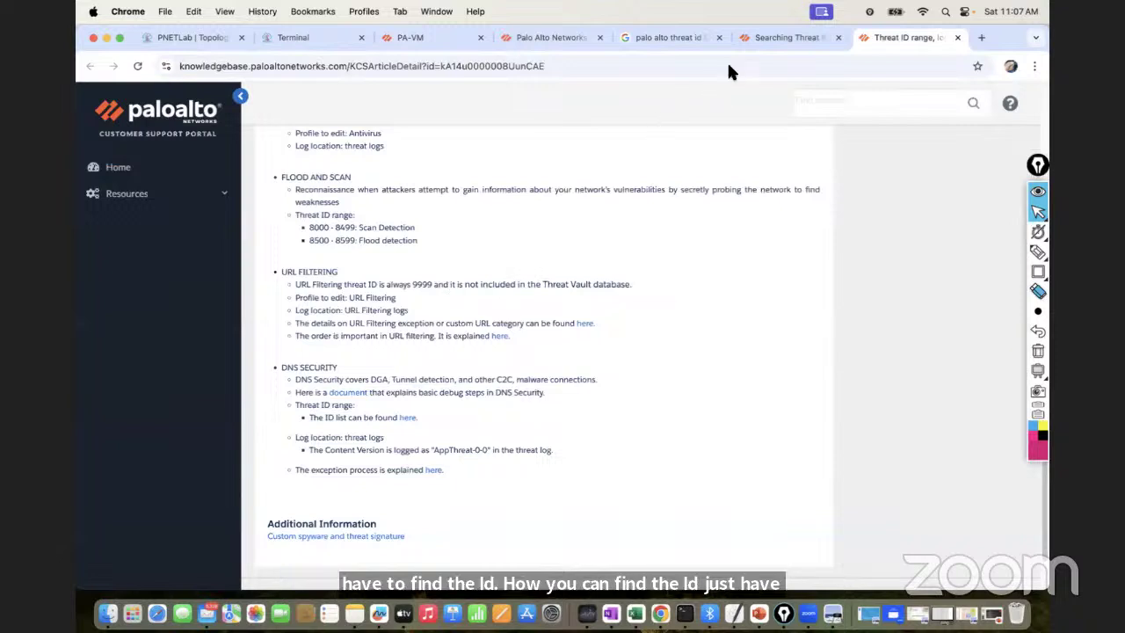
{"action": "left_click", "coordinate": [762, 39]}
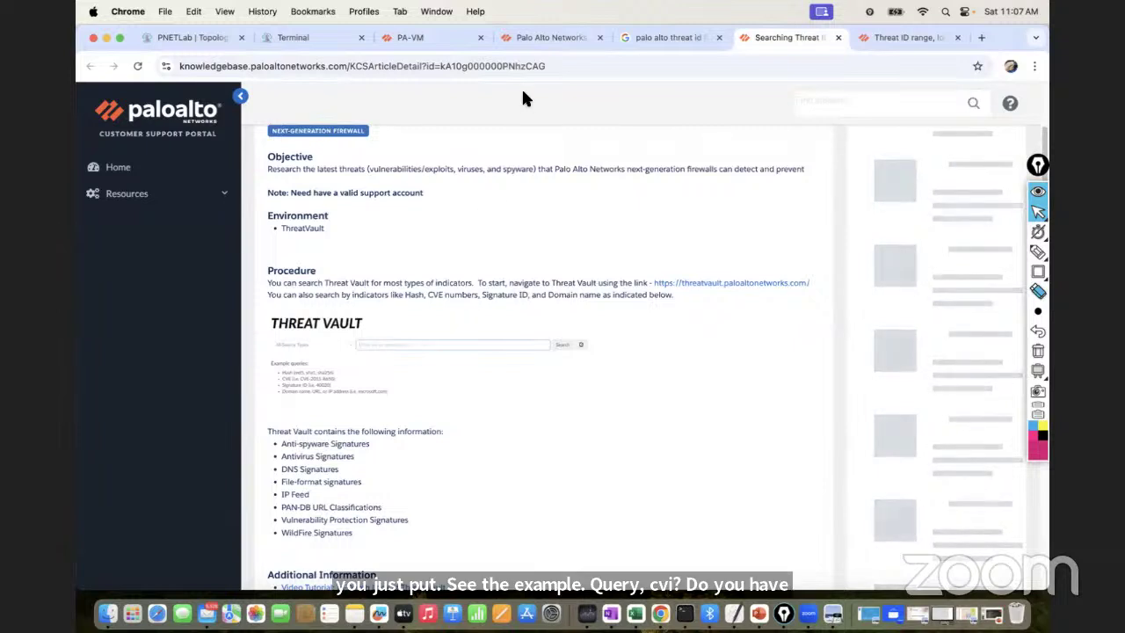
Delete the 2000000 exception, save Antivirus_Profile, and return to the PNETLab topology
{"action": "left_click", "coordinate": [413, 38]}
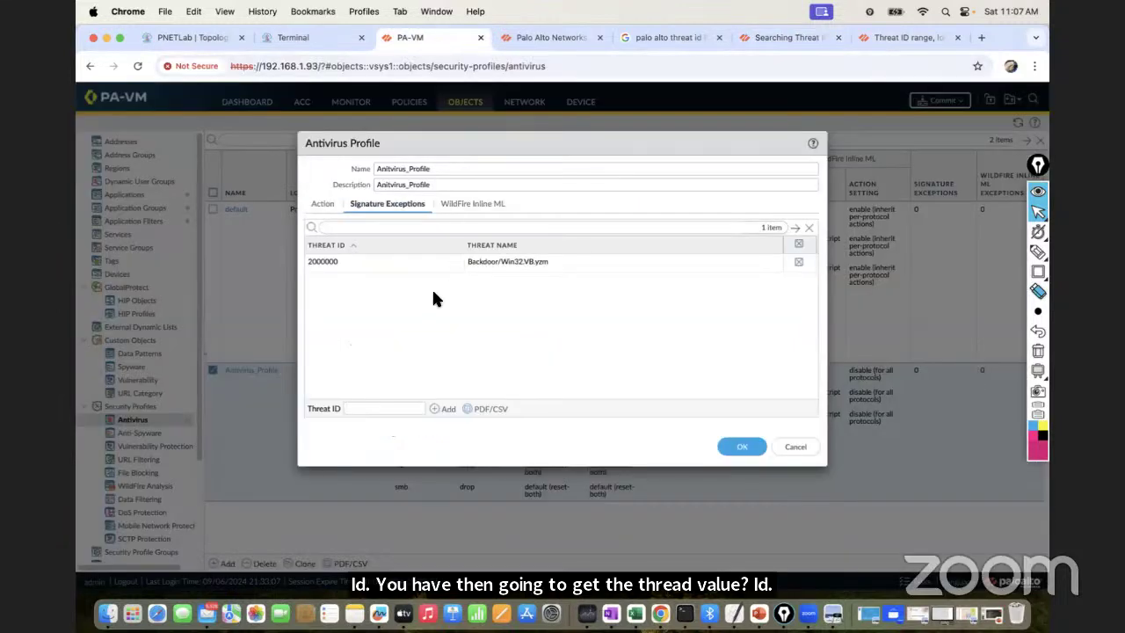
{"action": "left_click", "coordinate": [800, 262]}
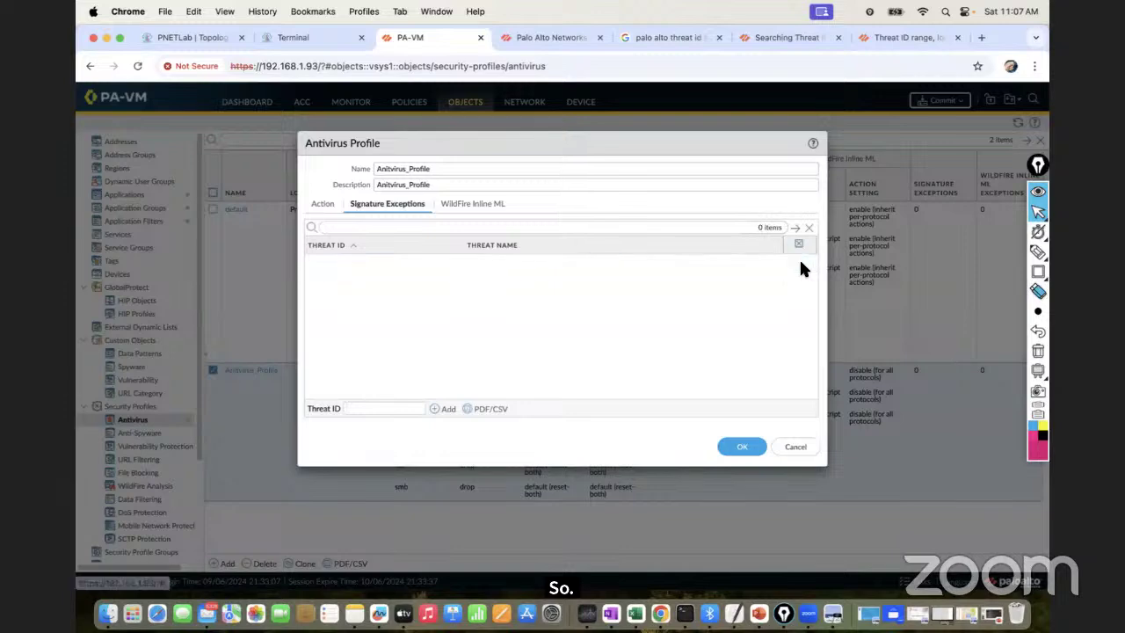
{"action": "left_click", "coordinate": [323, 204]}
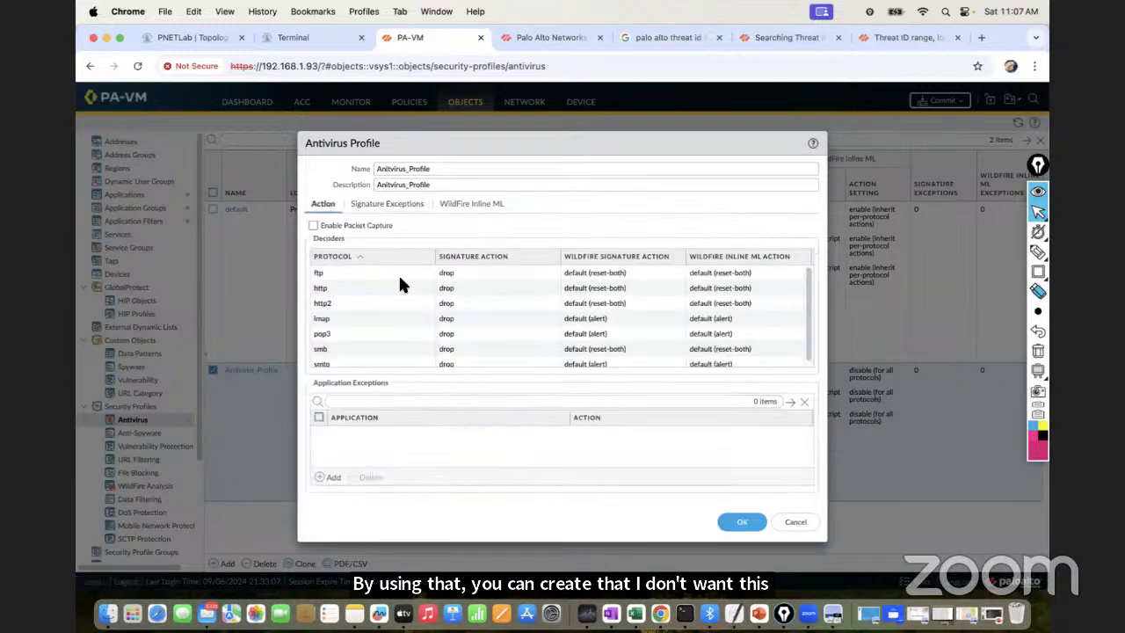
{"action": "left_click", "coordinate": [738, 524]}
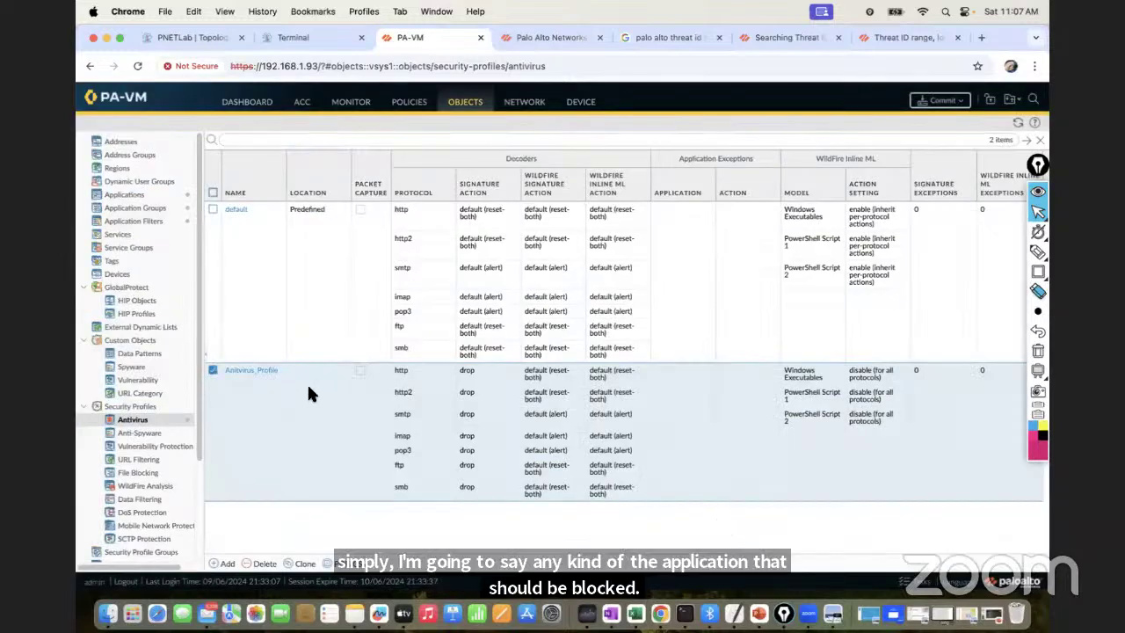
{"action": "left_click", "coordinate": [289, 35]}
{"action": "left_click", "coordinate": [190, 39]}
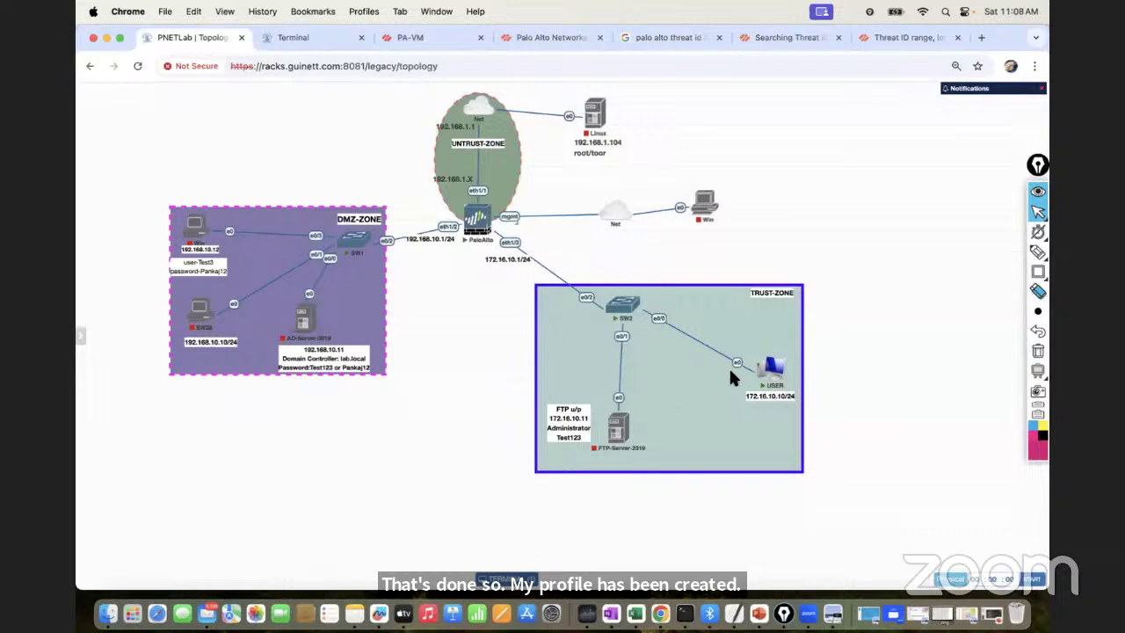
Sign in to the USER machine's Windows 7 console and launch Chrome, dismissing its prompts
{"action": "left_click", "coordinate": [771, 367]}
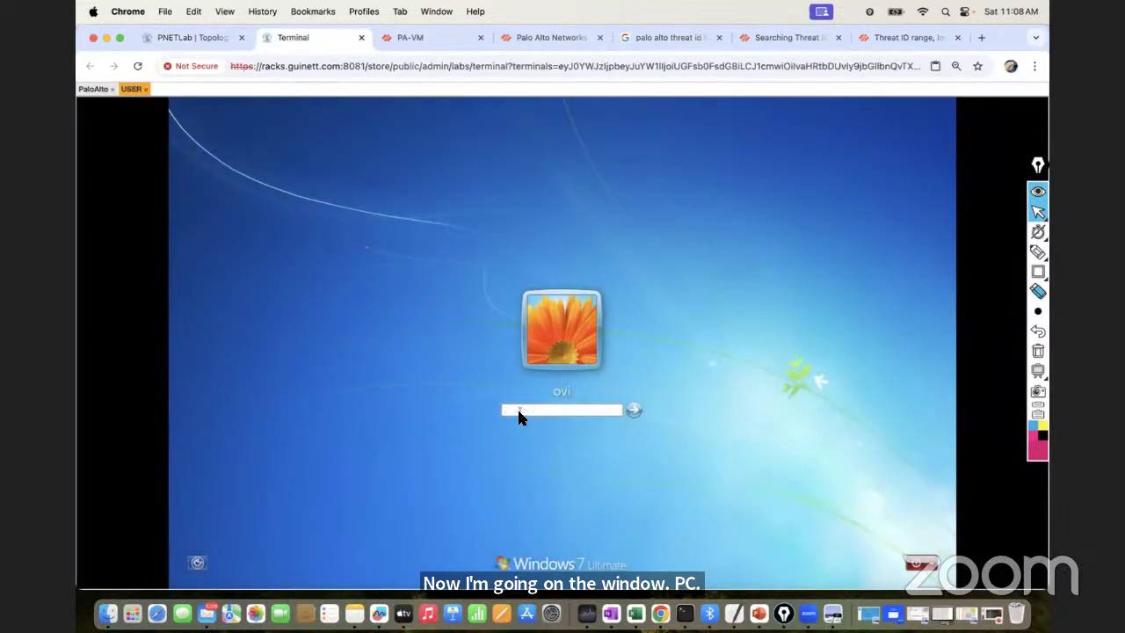
{"action": "key", "text": "Return"}
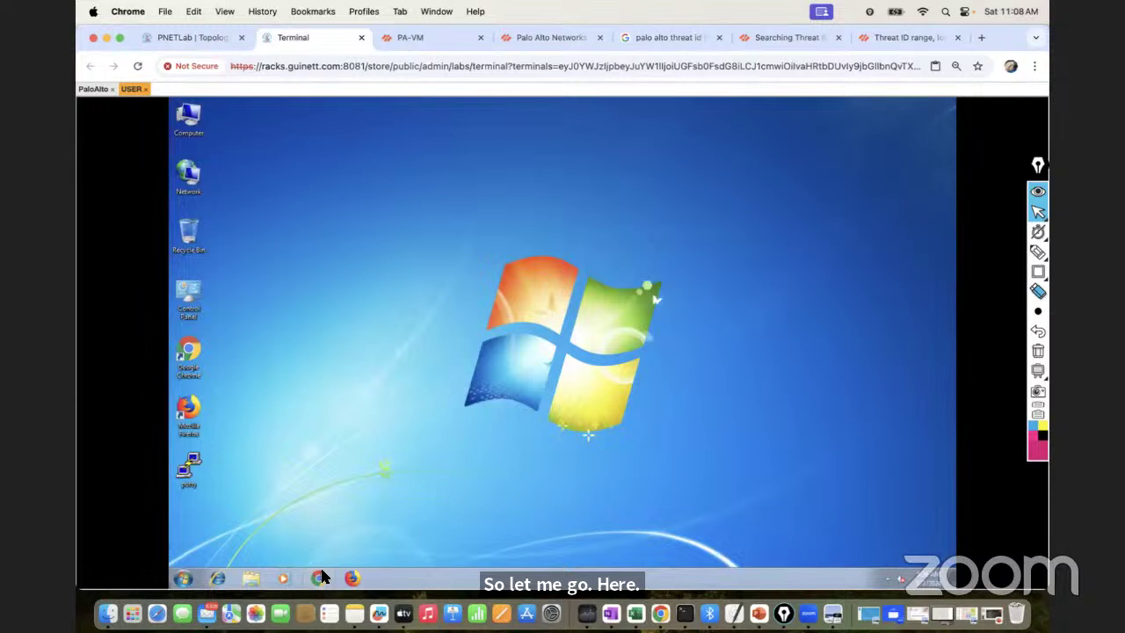
{"action": "left_click", "coordinate": [320, 576]}
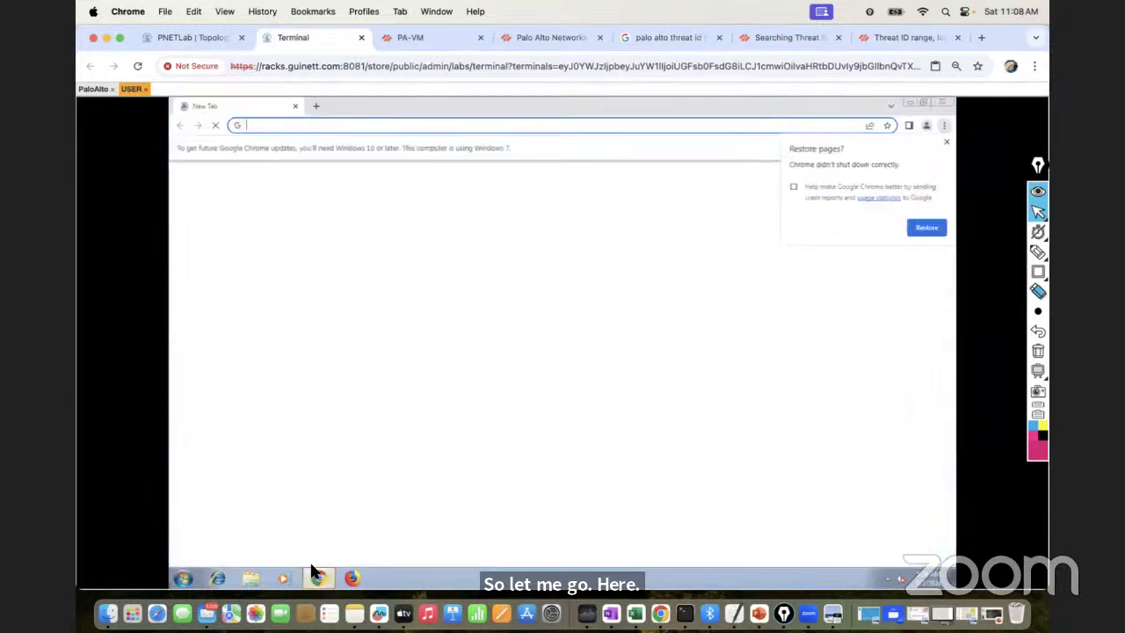
{"action": "left_click", "coordinate": [944, 143]}
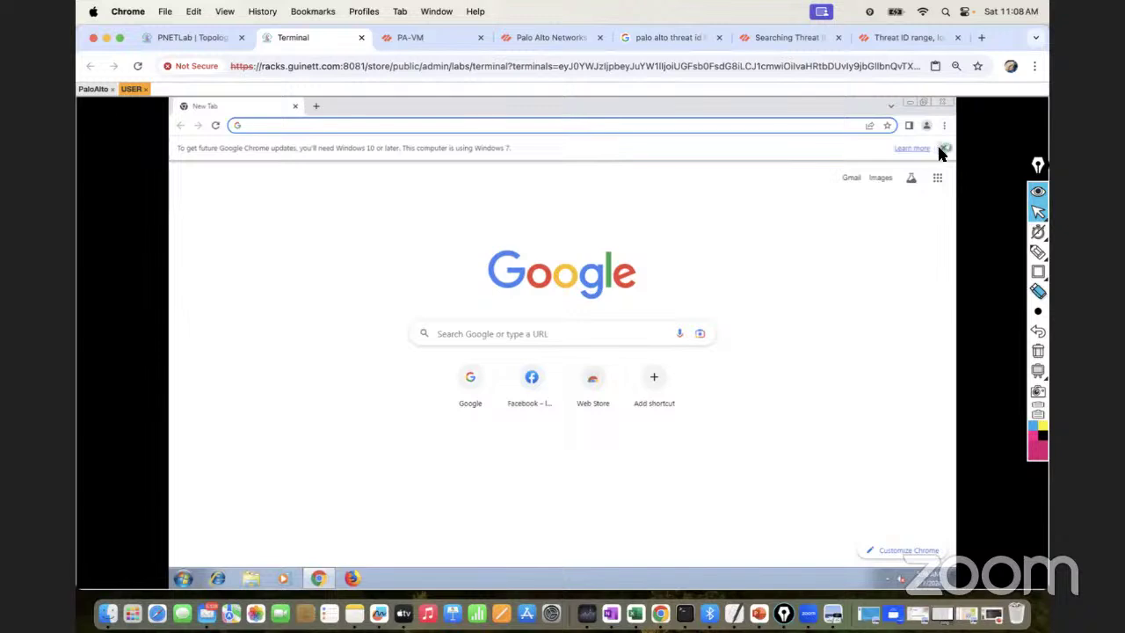
{"action": "left_click", "coordinate": [943, 149]}
Navigate Chrome to google.com
{"action": "left_click", "coordinate": [413, 128]}
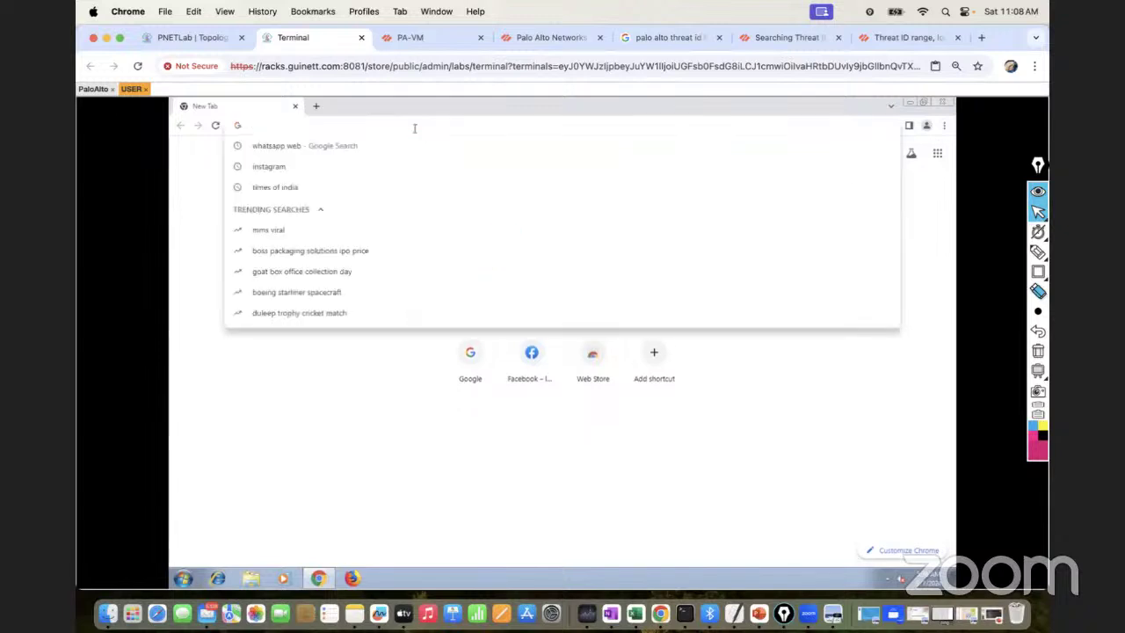
{"action": "type", "text": "google.com"}
{"action": "key", "text": "Return"}
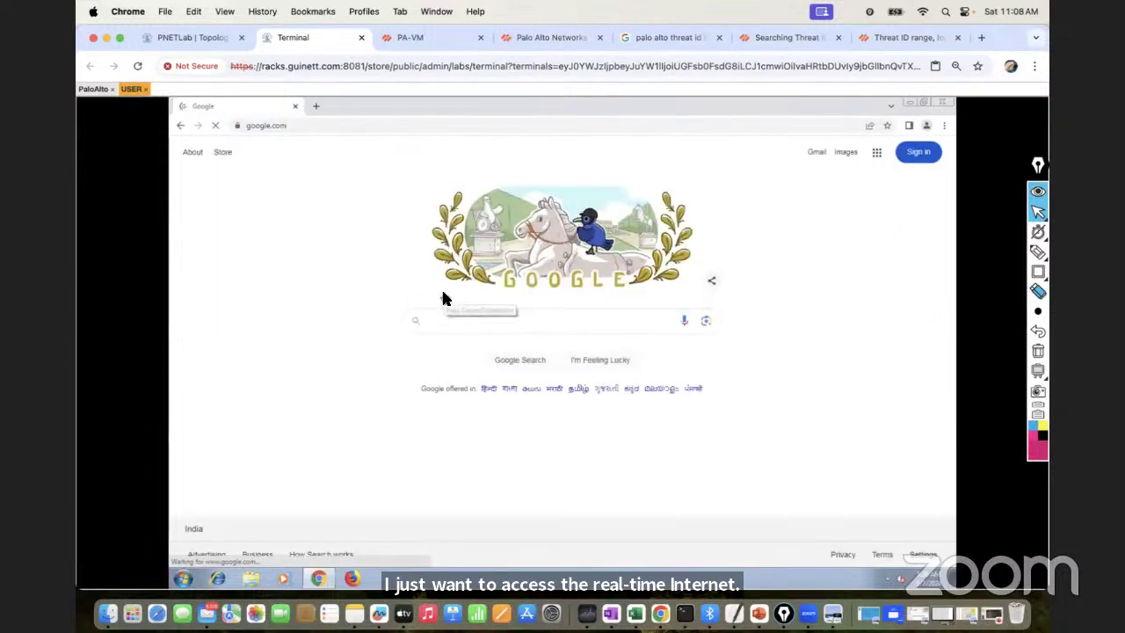
Run a Google search for 'free virus test file', fixing typos along the way
{"action": "left_click", "coordinate": [450, 321]}
{"action": "type", "text": "g"}
{"action": "key", "text": "BackSpace"}
{"action": "type", "text": "free virsu"}
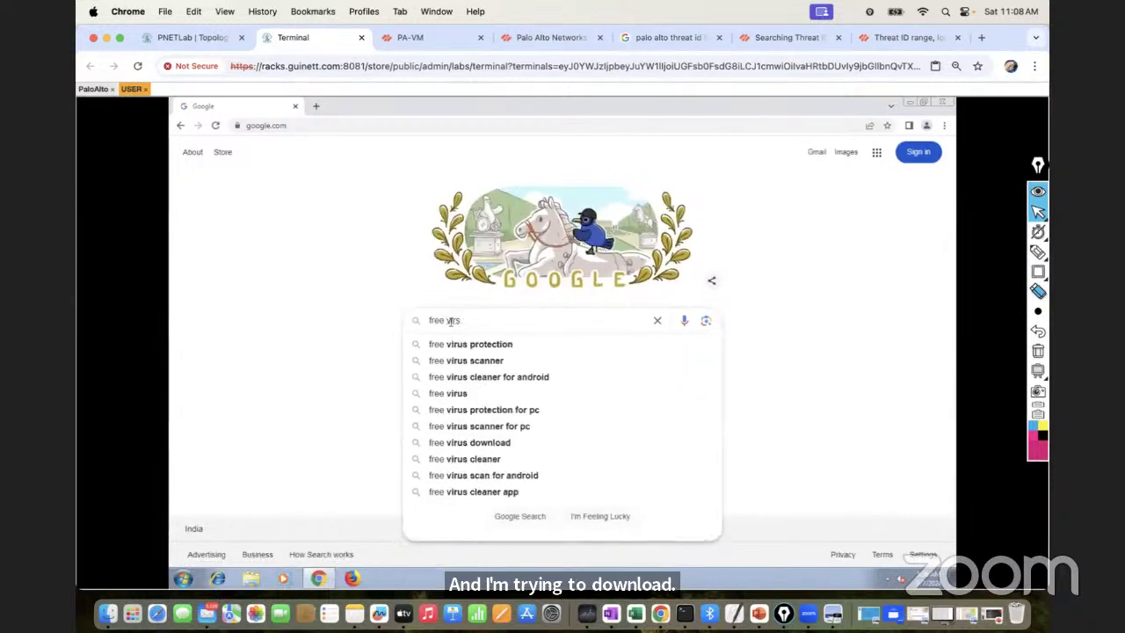
{"action": "key", "text": "BackSpace"}
{"action": "type", "text": "us"}
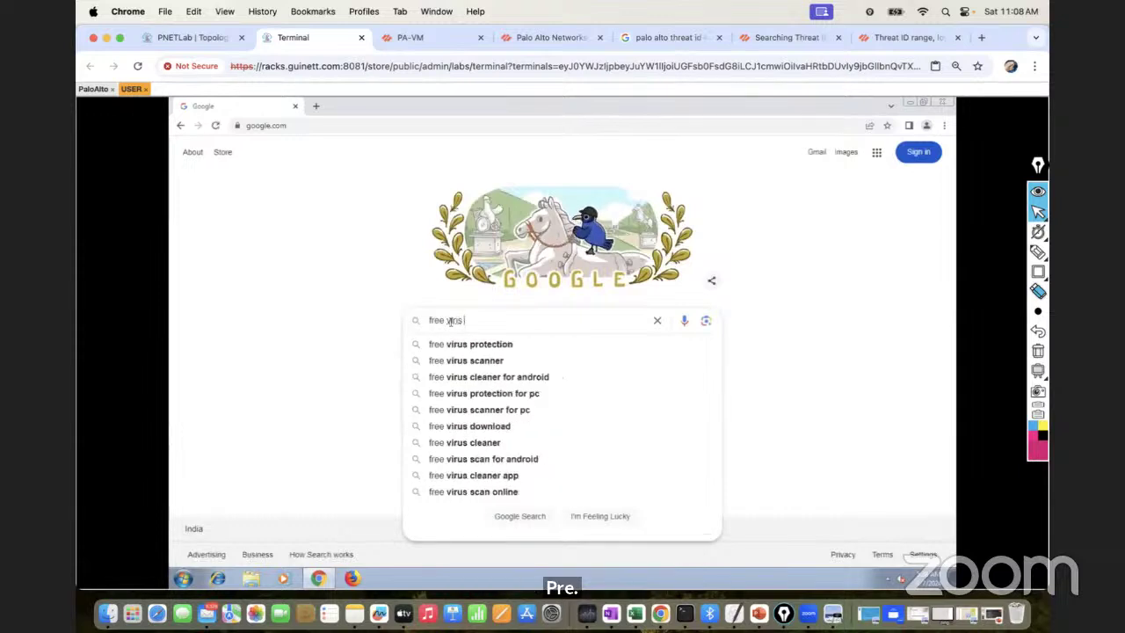
{"action": "key", "text": "Down"}
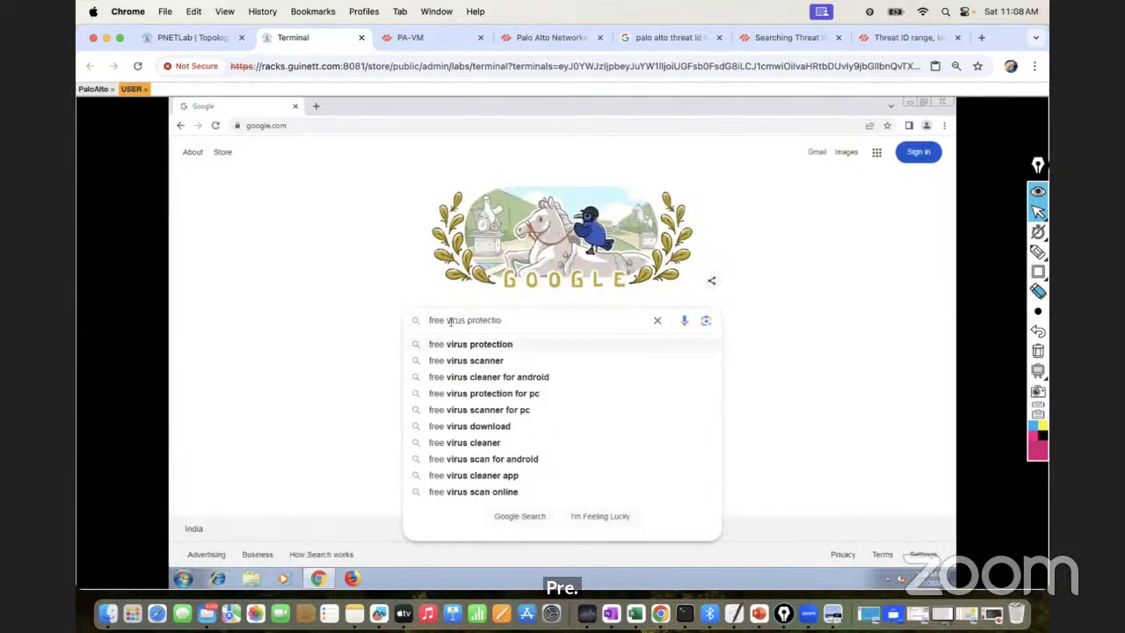
{"action": "key", "text": "BackSpace"}
{"action": "key", "text": "BackSpace"}
{"action": "key", "text": "BackSpace"}
{"action": "key", "text": "BackSpace"}
{"action": "key", "text": "BackSpace"}
{"action": "key", "text": "BackSpace"}
{"action": "key", "text": "BackSpace"}
{"action": "key", "text": "BackSpace"}
{"action": "key", "text": "BackSpace"}
{"action": "type", "text": "test file"}
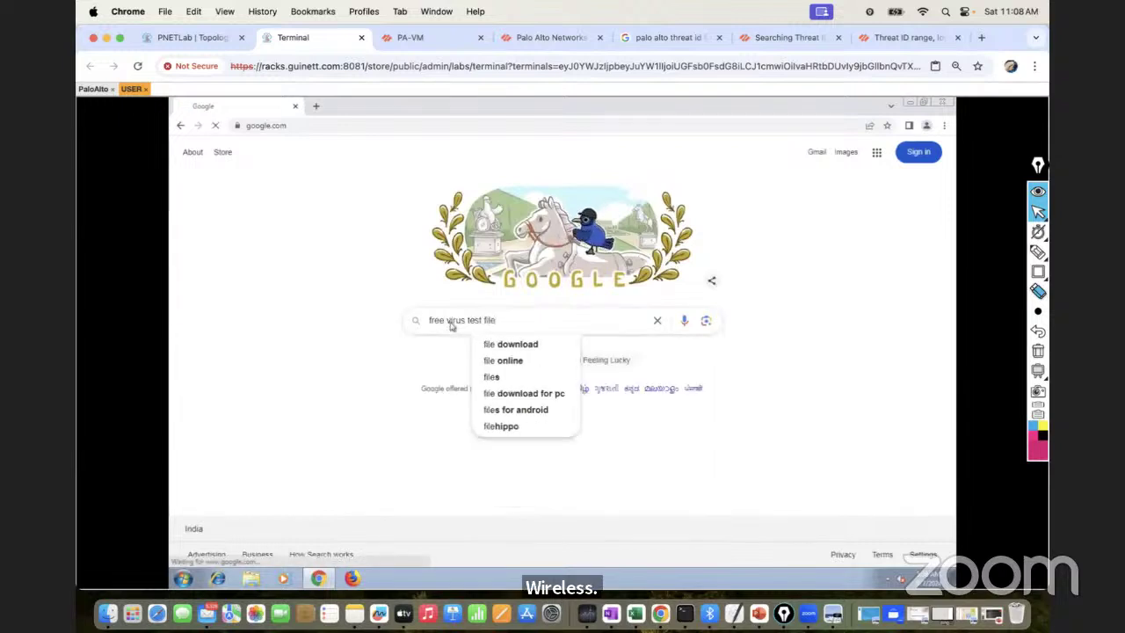
{"action": "key", "text": "Return"}
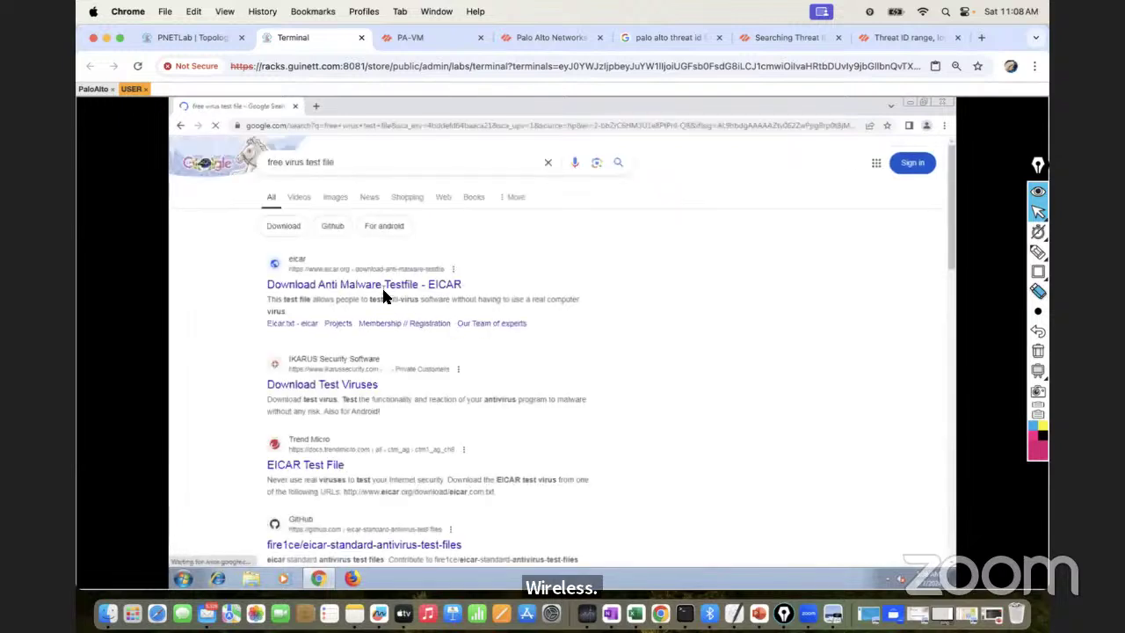
Open the EICAR download, Download Test Viruses, and EICAR Test File results in new tabs
{"action": "right_click", "coordinate": [389, 292]}
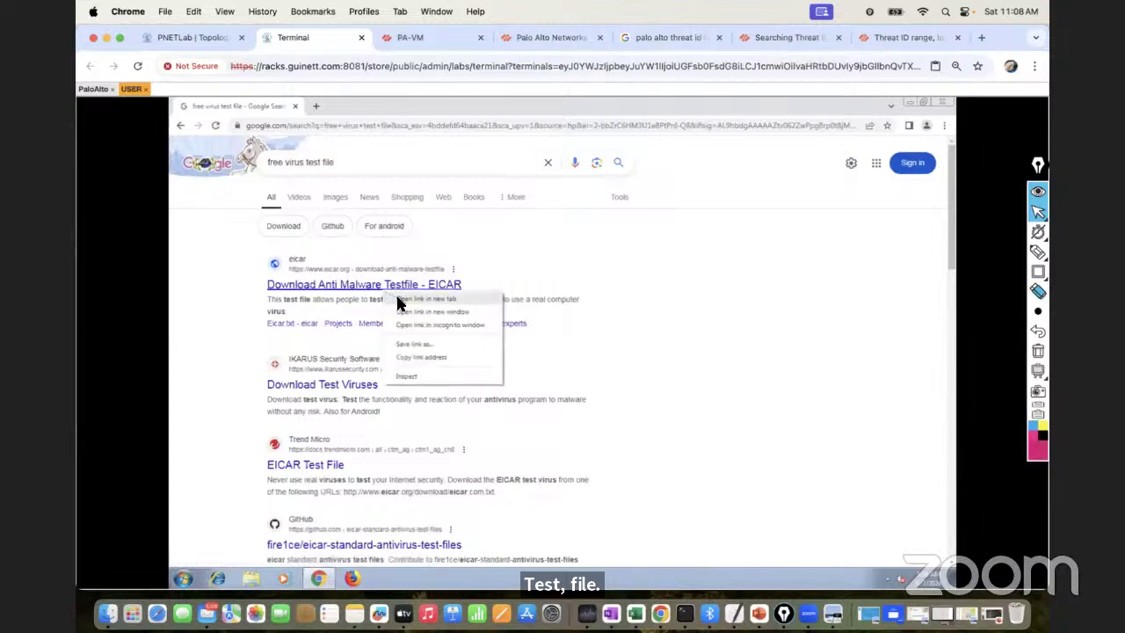
{"action": "left_click", "coordinate": [395, 299]}
{"action": "right_click", "coordinate": [304, 394]}
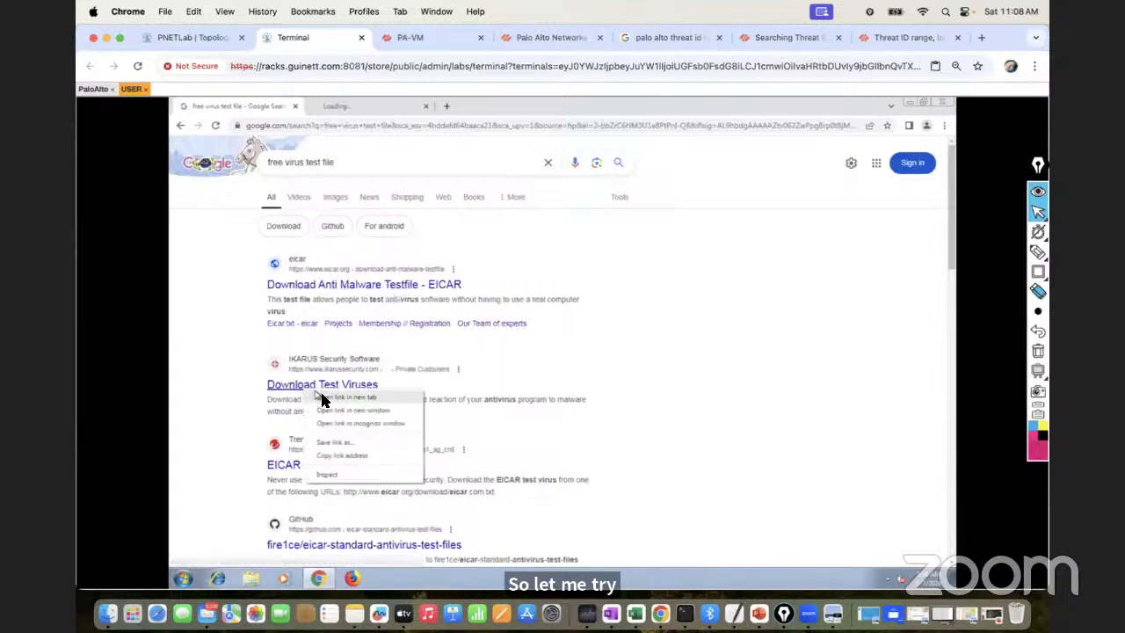
{"action": "left_click", "coordinate": [318, 401]}
{"action": "right_click", "coordinate": [306, 470]}
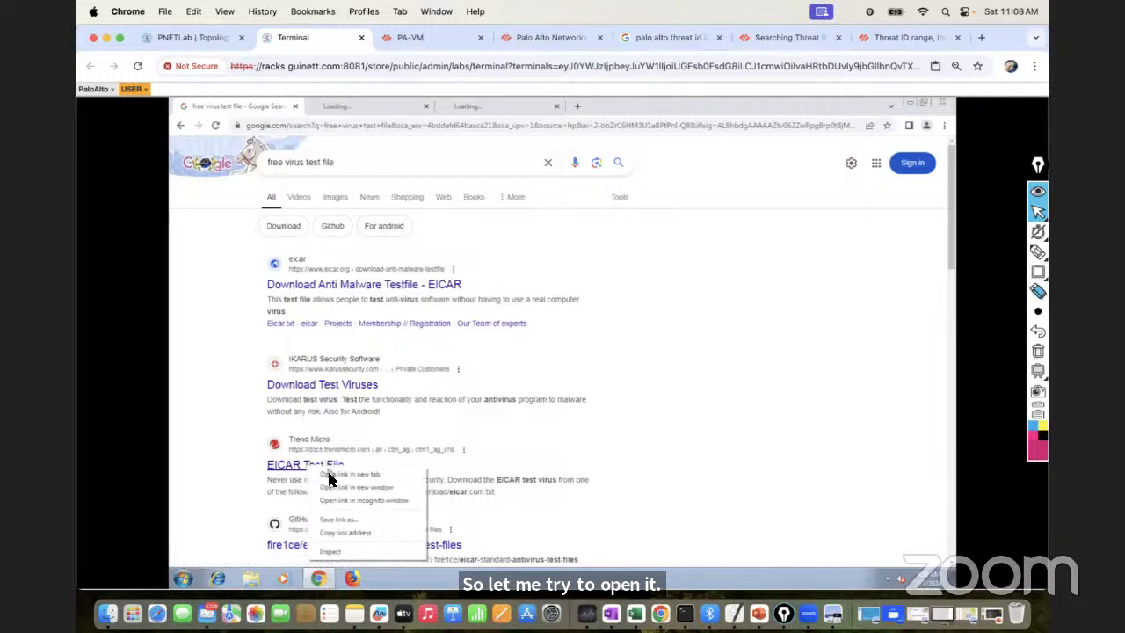
{"action": "left_click", "coordinate": [325, 476]}
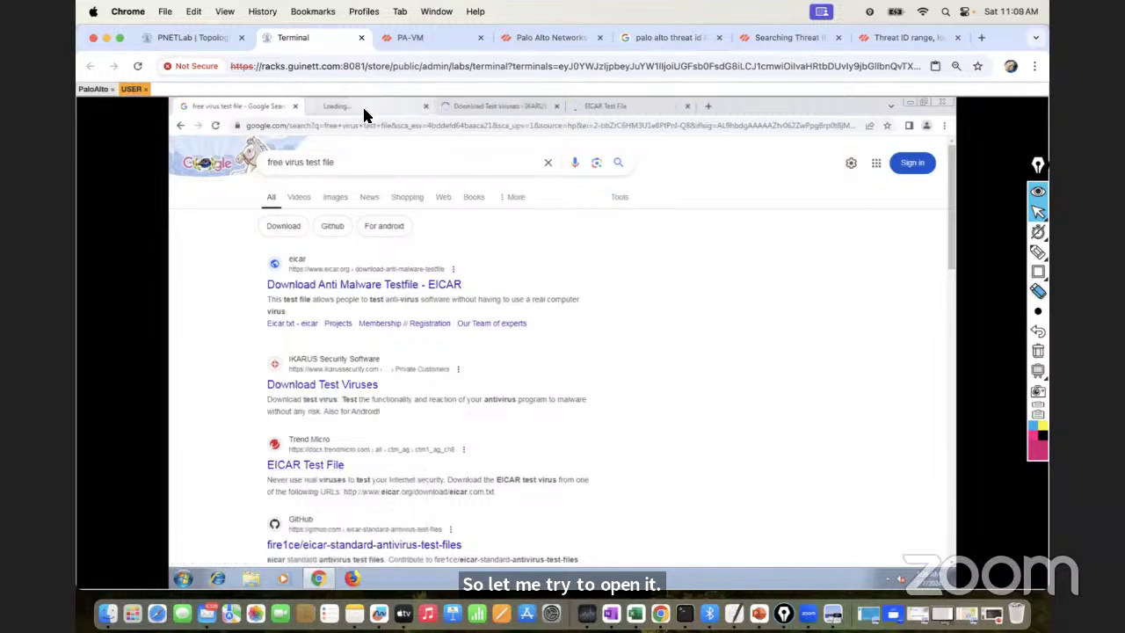
Accept cookies on the eicar.org page and scroll down to its Download Area
{"action": "left_click", "coordinate": [362, 105]}
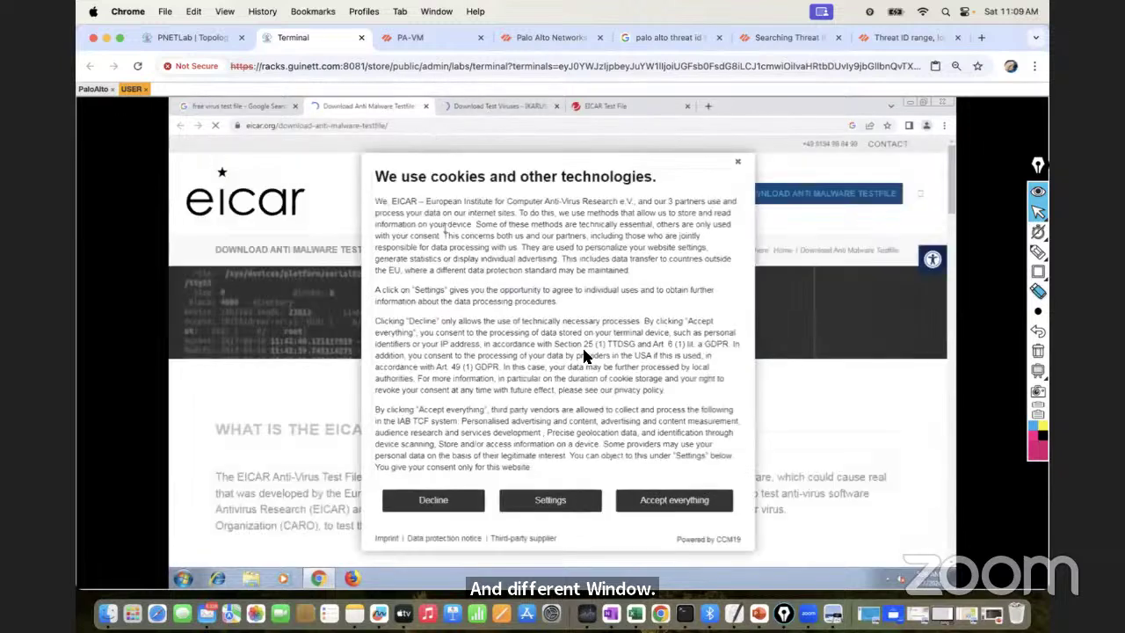
{"action": "left_click", "coordinate": [673, 500]}
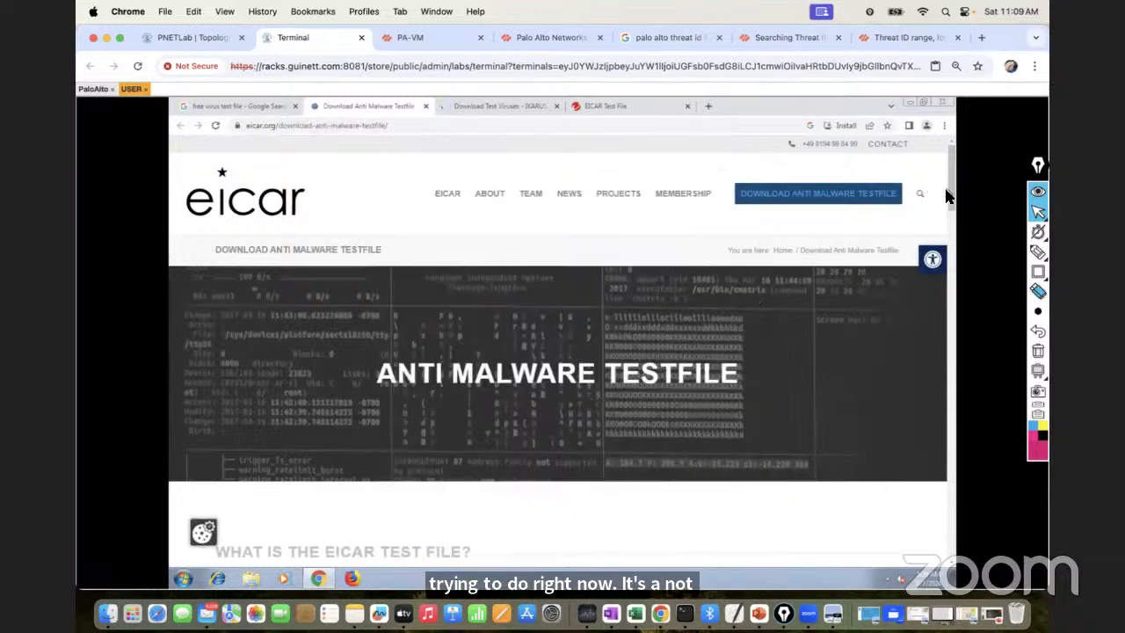
{"action": "scroll", "coordinate": [931, 194], "scroll_direction": "down", "scroll_amount": 3}
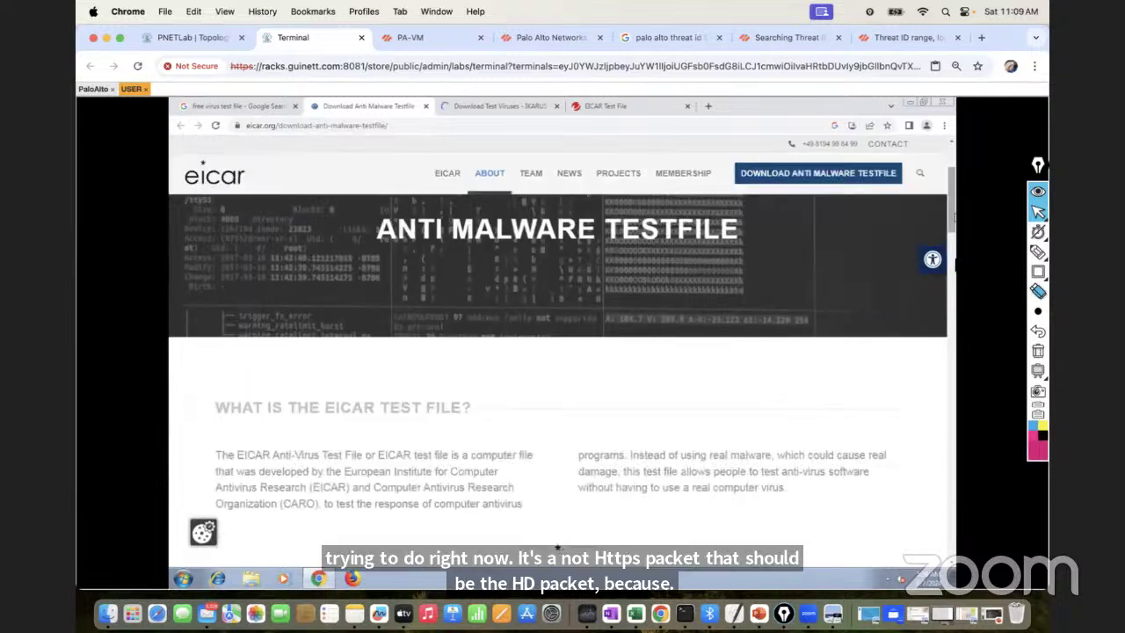
{"action": "scroll", "coordinate": [952, 215], "scroll_direction": "down", "scroll_amount": 3}
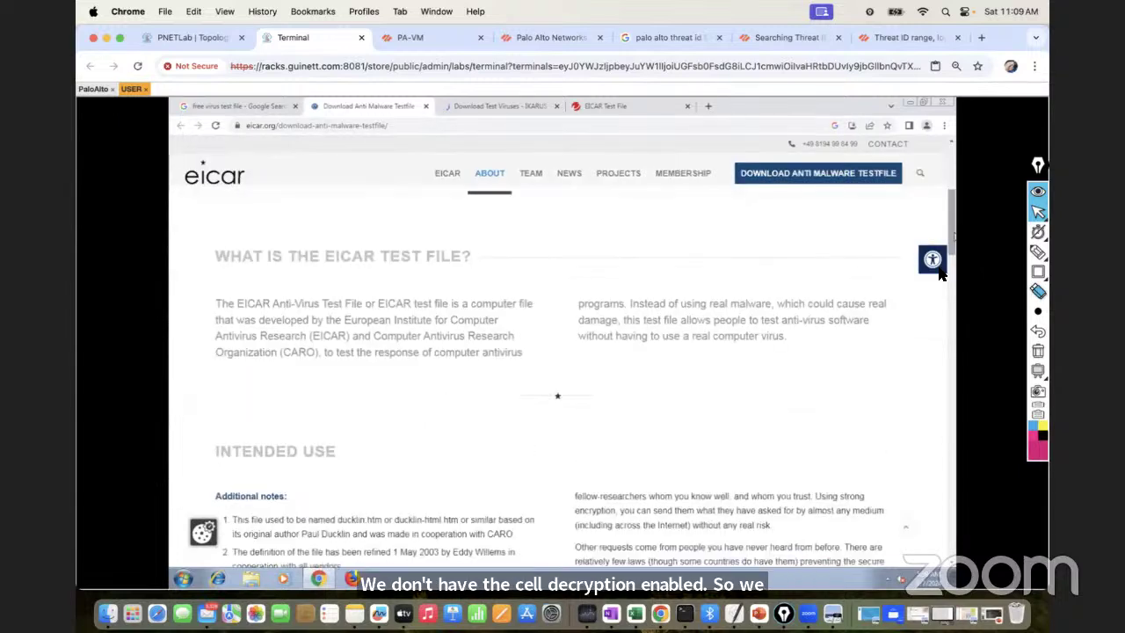
{"action": "left_click_drag", "start_coordinate": [945, 230], "coordinate": [949, 402]}
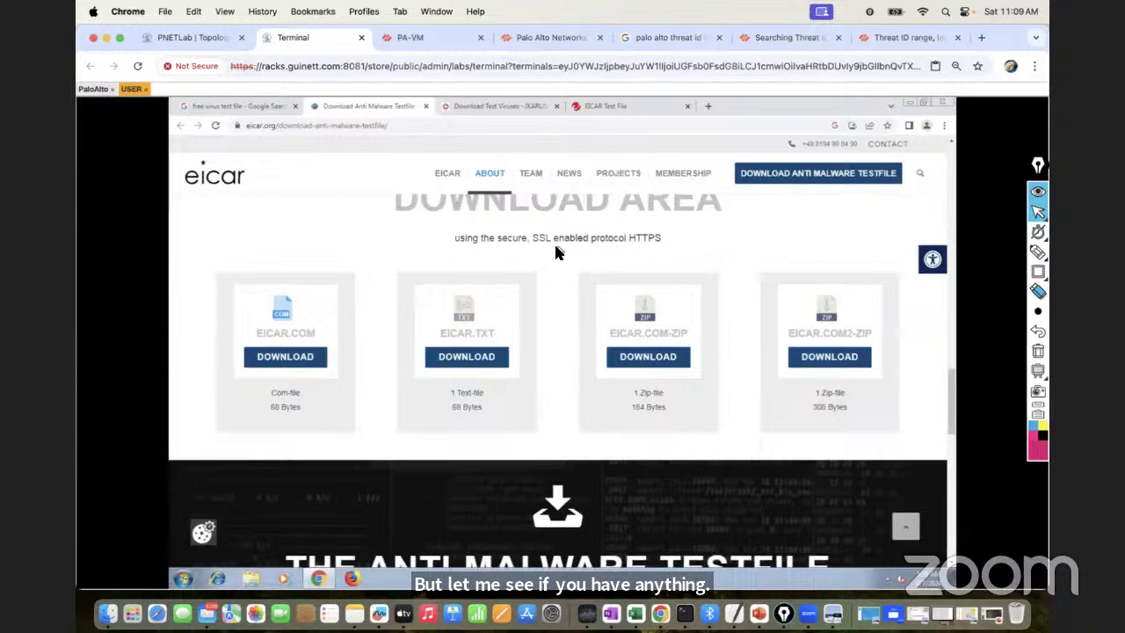
{"action": "left_click_drag", "start_coordinate": [950, 385], "coordinate": [950, 315]}
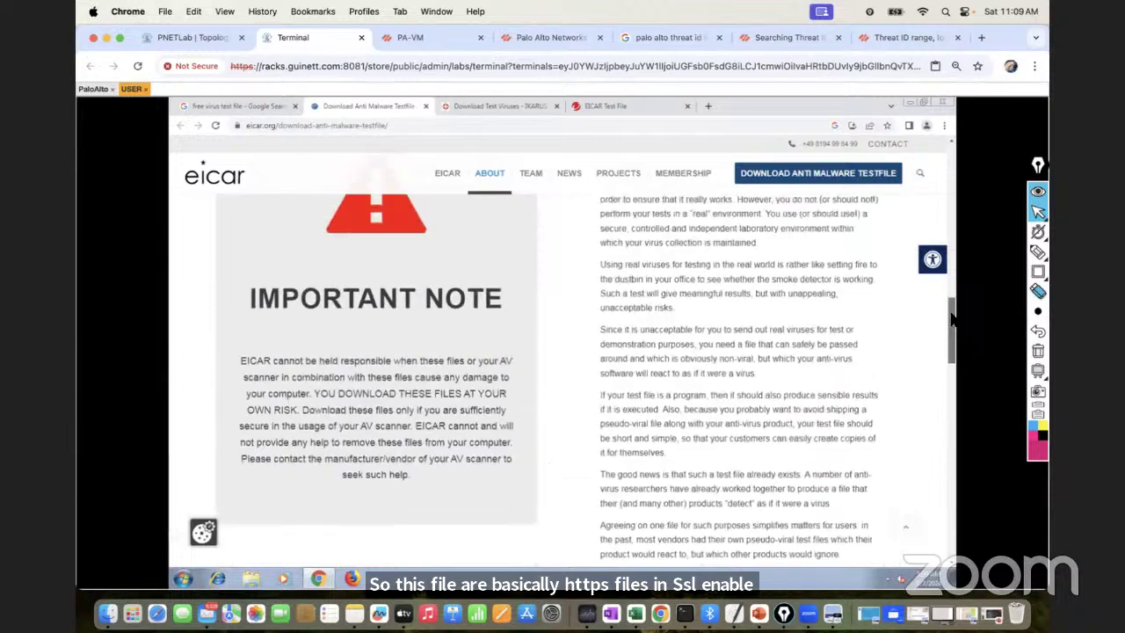
Accept IKARUS page cookies, browse it, then return to Trend Micro's EICAR Test File page
{"action": "left_click", "coordinate": [488, 106]}
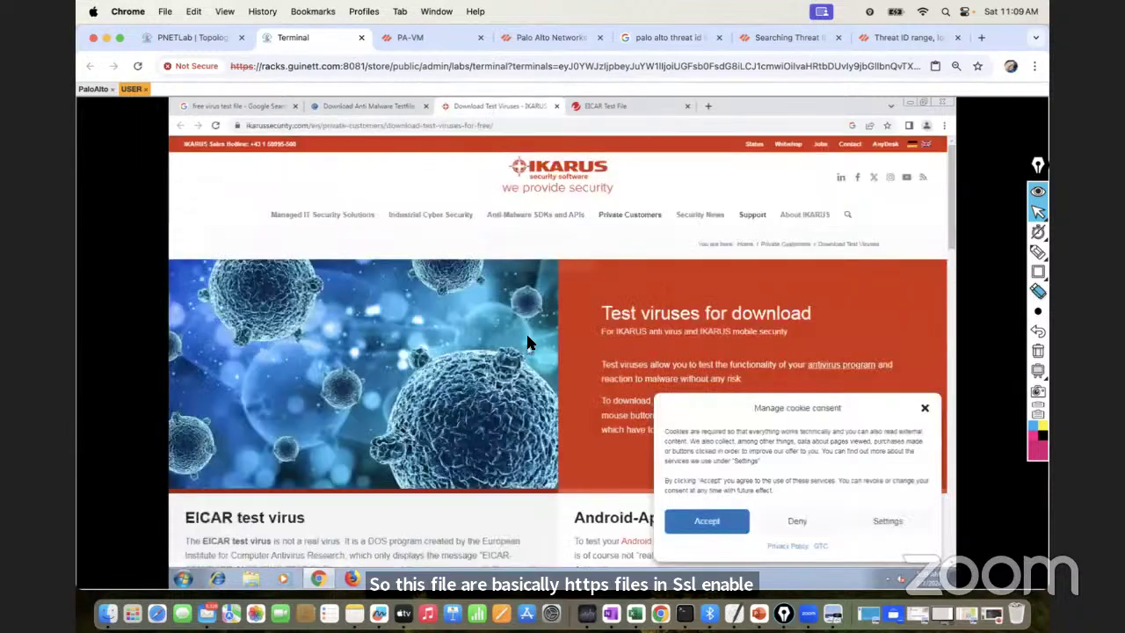
{"action": "left_click", "coordinate": [727, 525]}
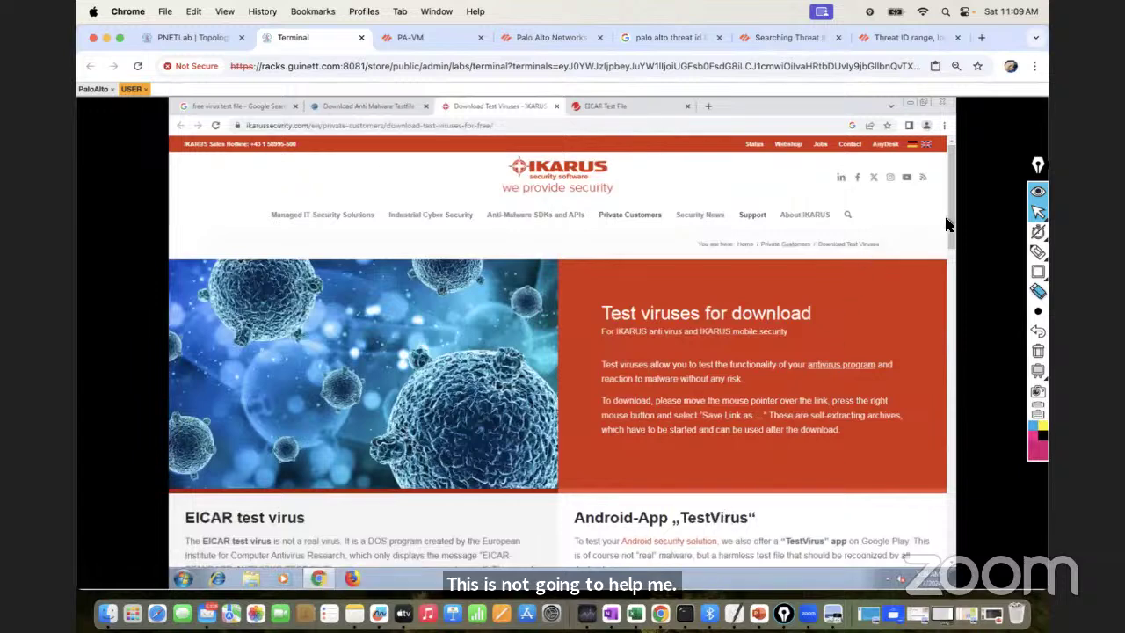
{"action": "scroll", "coordinate": [947, 226], "scroll_direction": "down", "scroll_amount": 5}
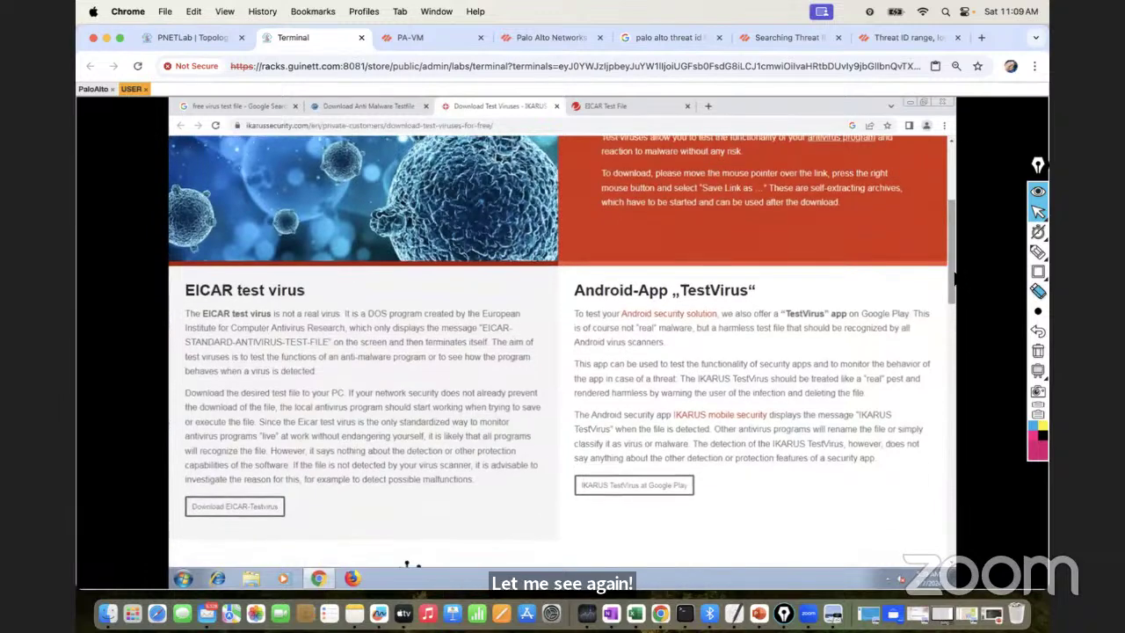
{"action": "scroll", "coordinate": [952, 279], "scroll_direction": "down", "scroll_amount": 8}
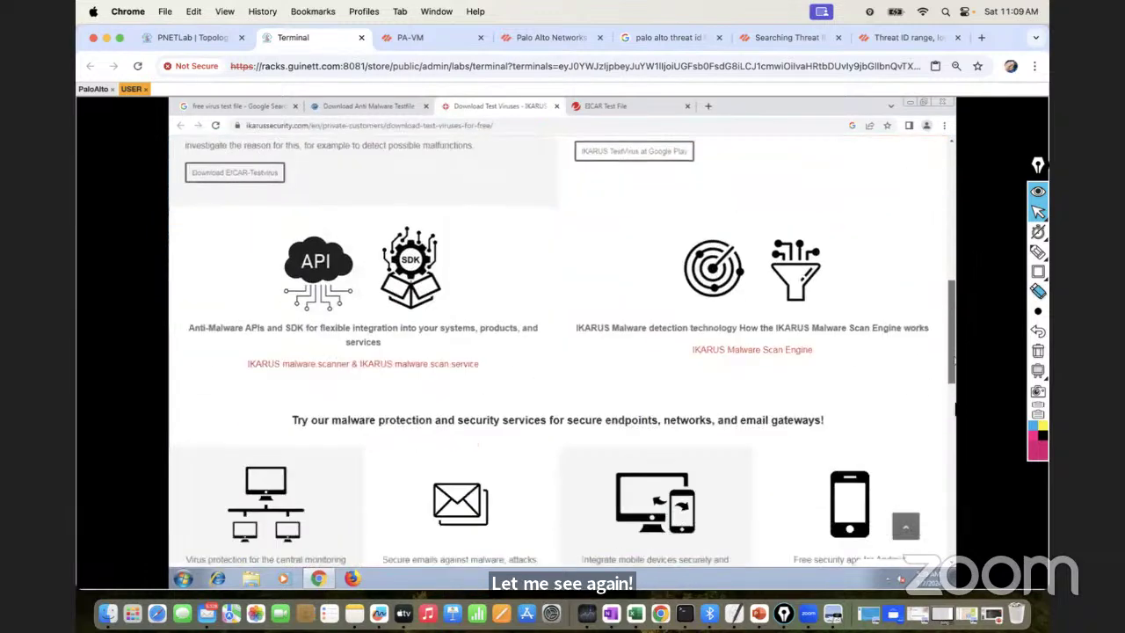
{"action": "left_click_drag", "start_coordinate": [951, 386], "coordinate": [954, 506]}
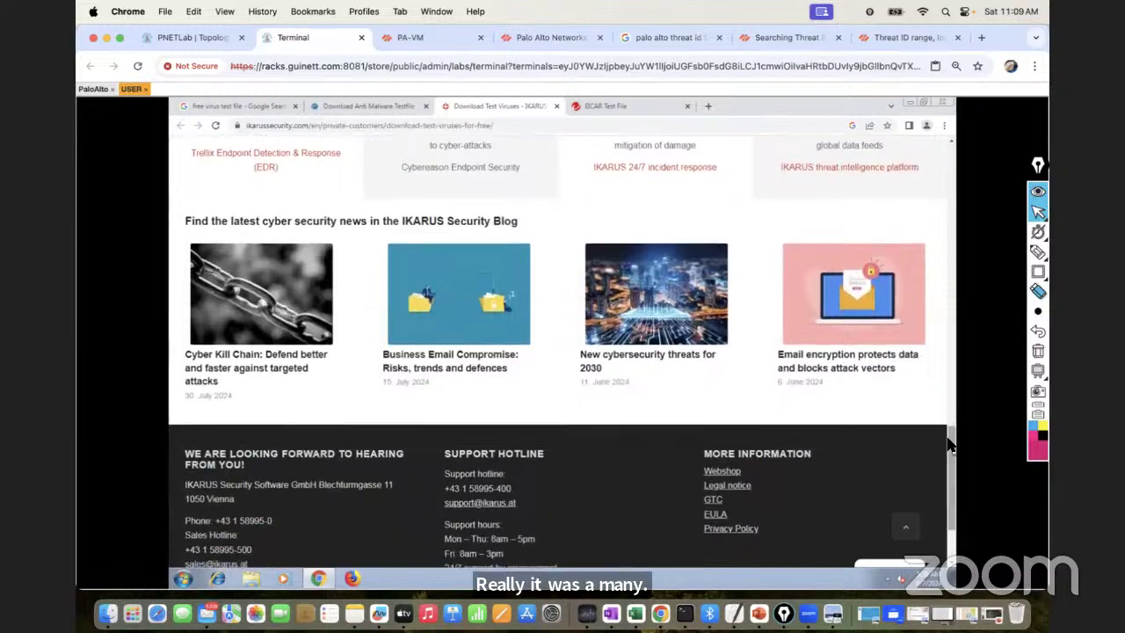
{"action": "scroll", "coordinate": [947, 358], "scroll_direction": "up", "scroll_amount": 1}
{"action": "scroll", "coordinate": [947, 357], "scroll_direction": "up", "scroll_amount": 15}
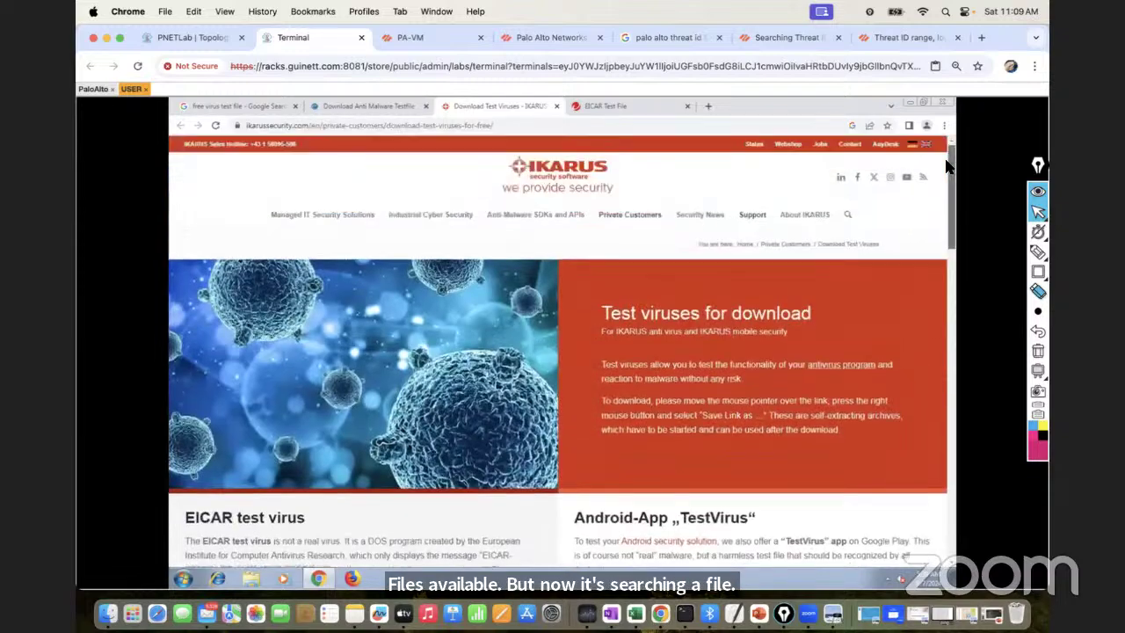
{"action": "left_click", "coordinate": [615, 106]}
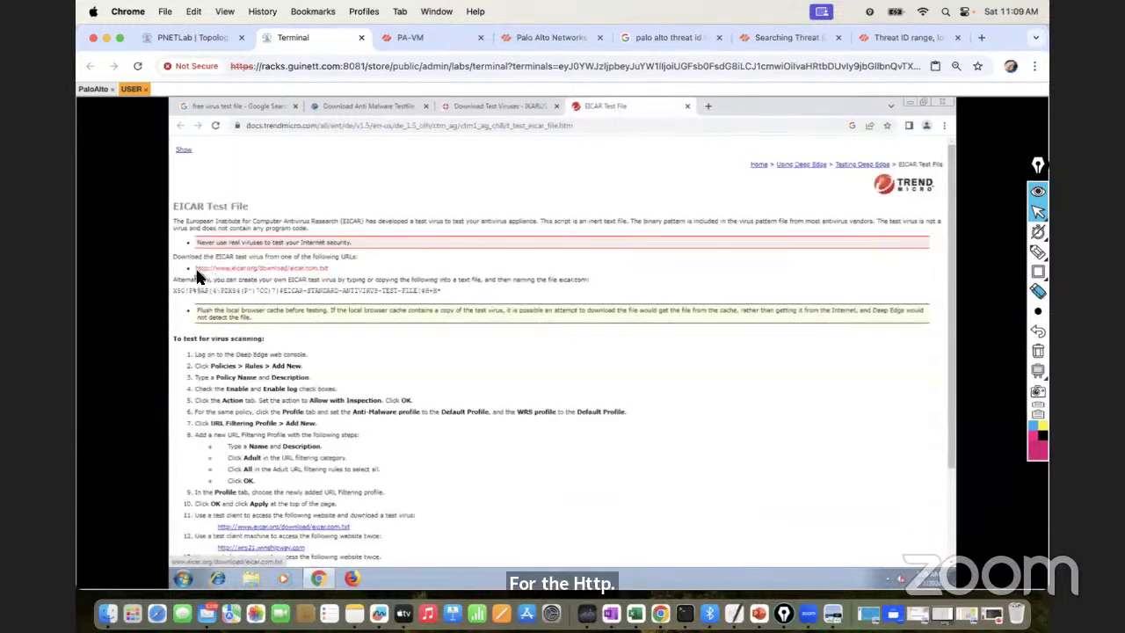
Open the eicar.com.txt link in a new tab, see its 404, then return to the search results
{"action": "right_click", "coordinate": [232, 271]}
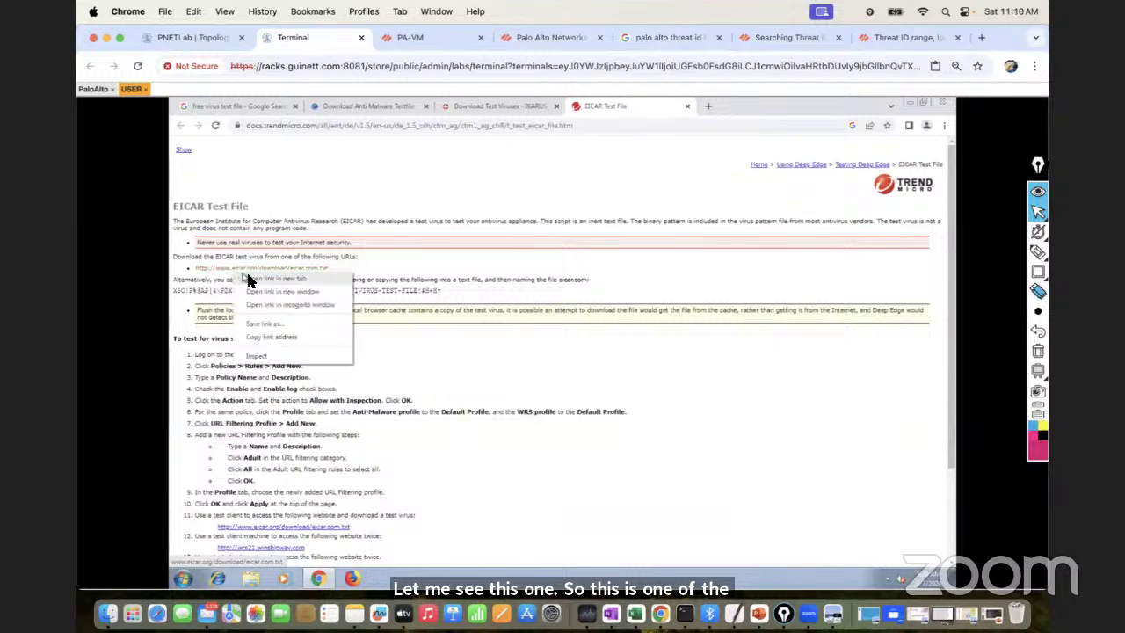
{"action": "left_click", "coordinate": [254, 278]}
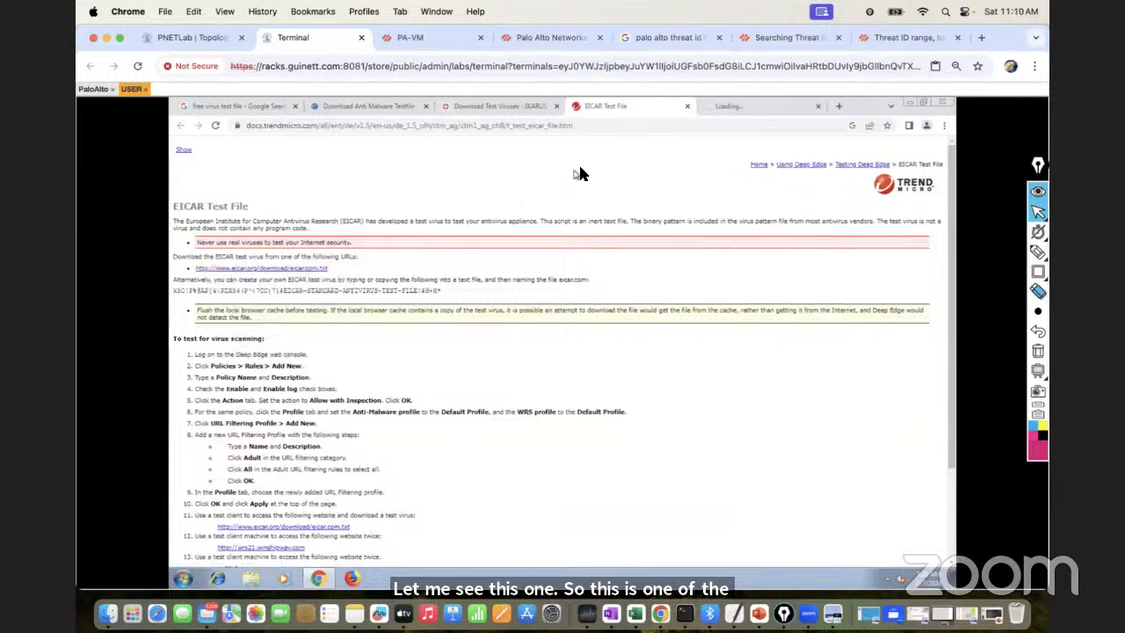
{"action": "left_click", "coordinate": [737, 105]}
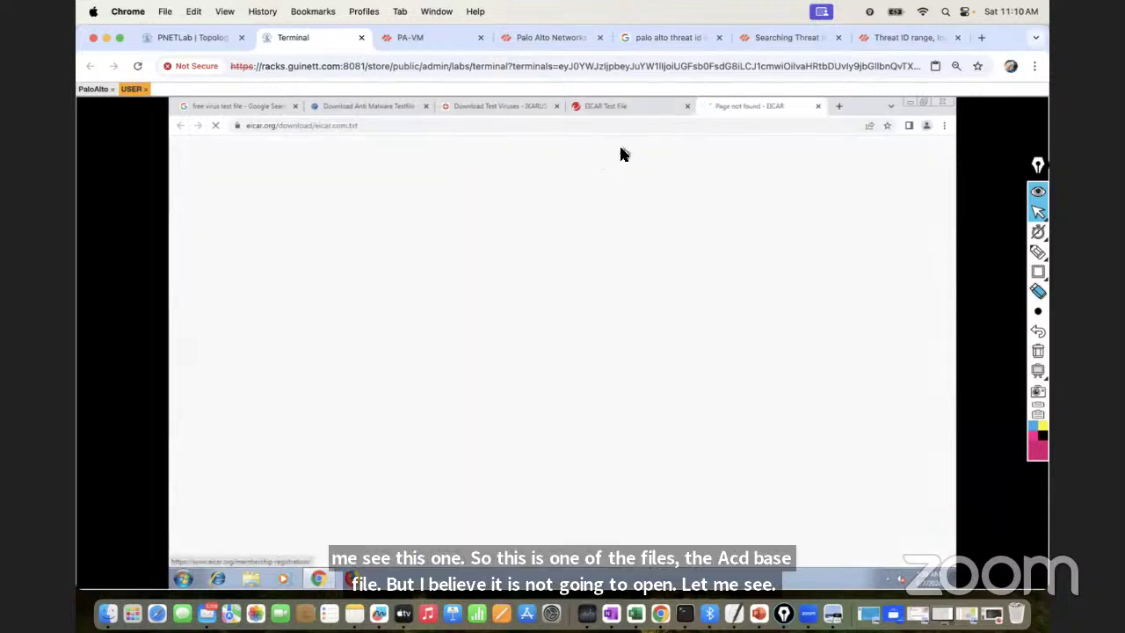
{"action": "left_click", "coordinate": [334, 110]}
{"action": "left_click", "coordinate": [237, 110]}
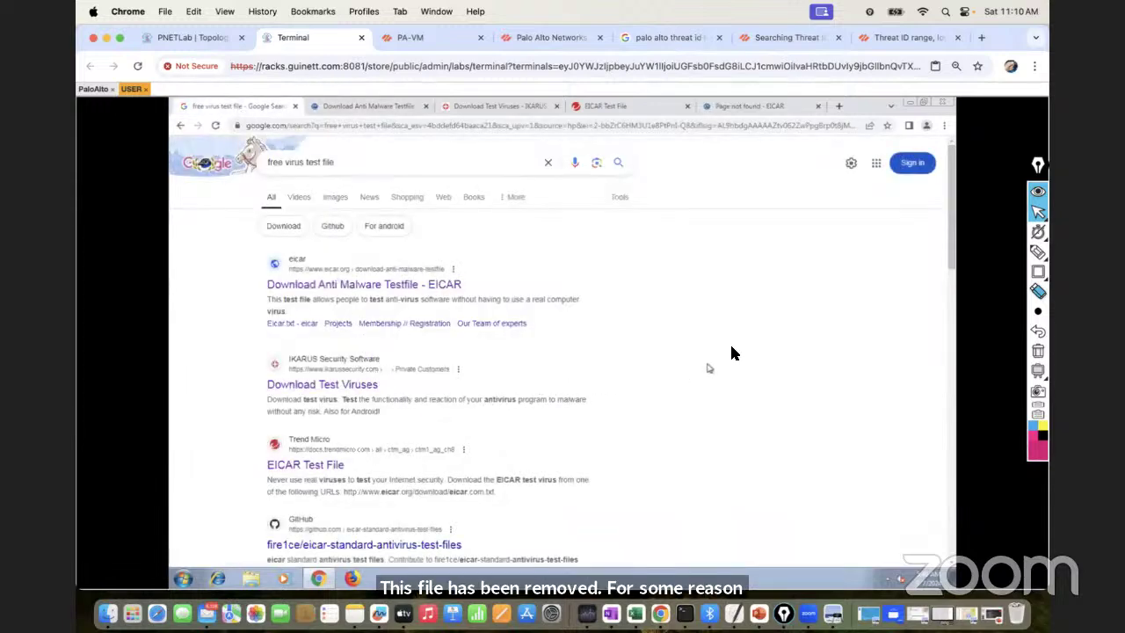
Refine the search to 'free virus test file http' and dismiss the Google sign-in prompt
{"action": "left_click_drag", "start_coordinate": [950, 254], "coordinate": [951, 334]}
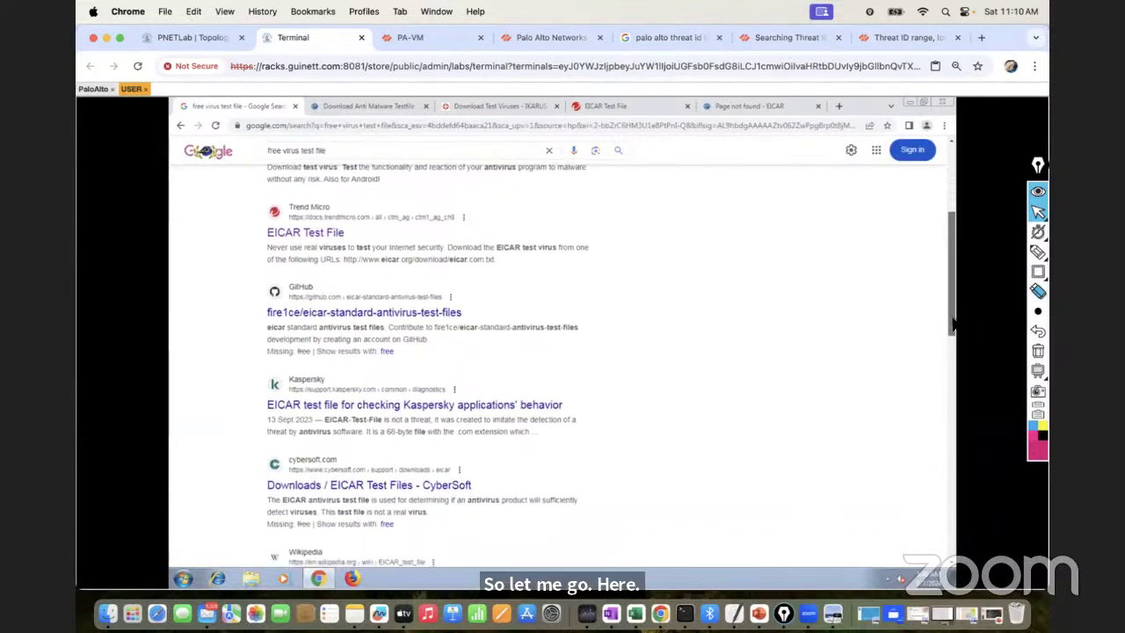
{"action": "scroll", "coordinate": [933, 207], "scroll_direction": "up", "scroll_amount": 5}
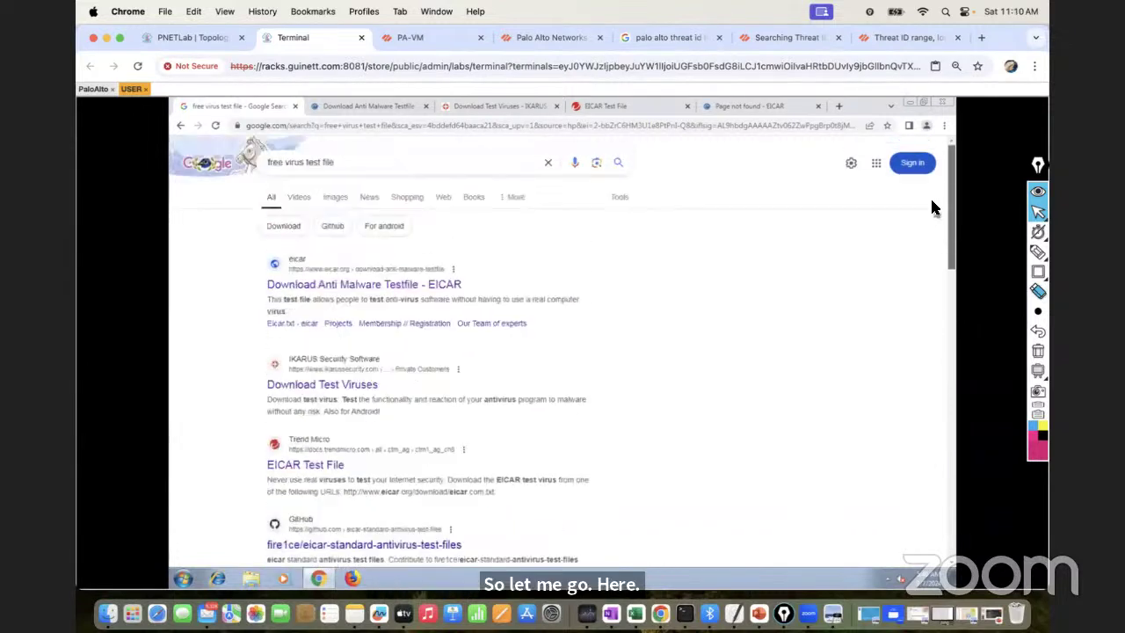
{"action": "left_click", "coordinate": [415, 164]}
{"action": "type", "text": "http"}
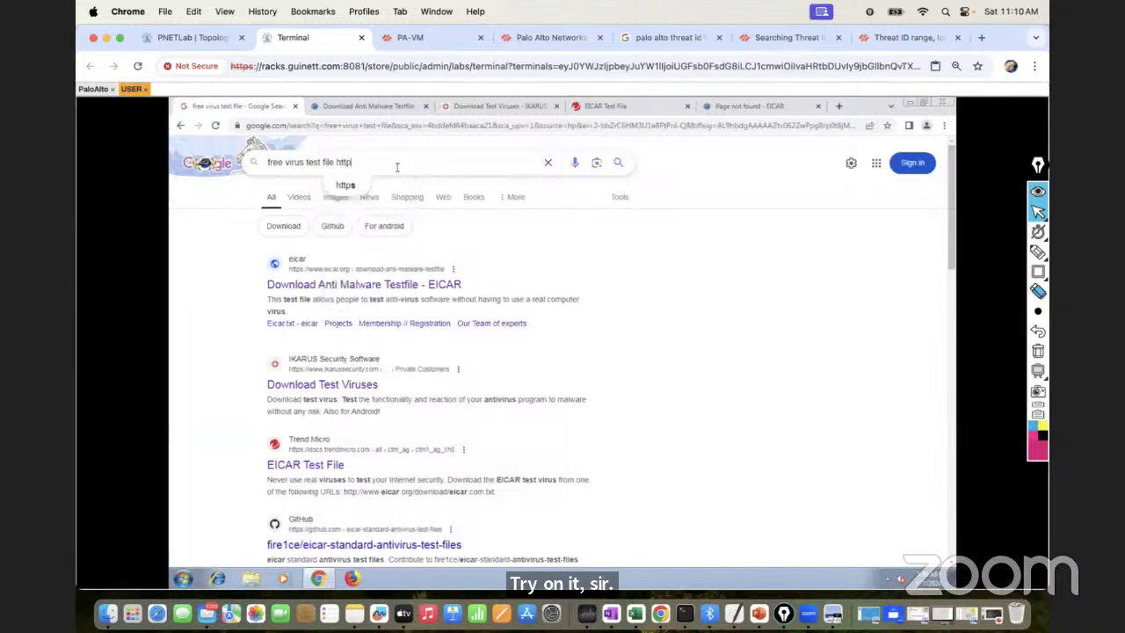
{"action": "key", "text": "Return"}
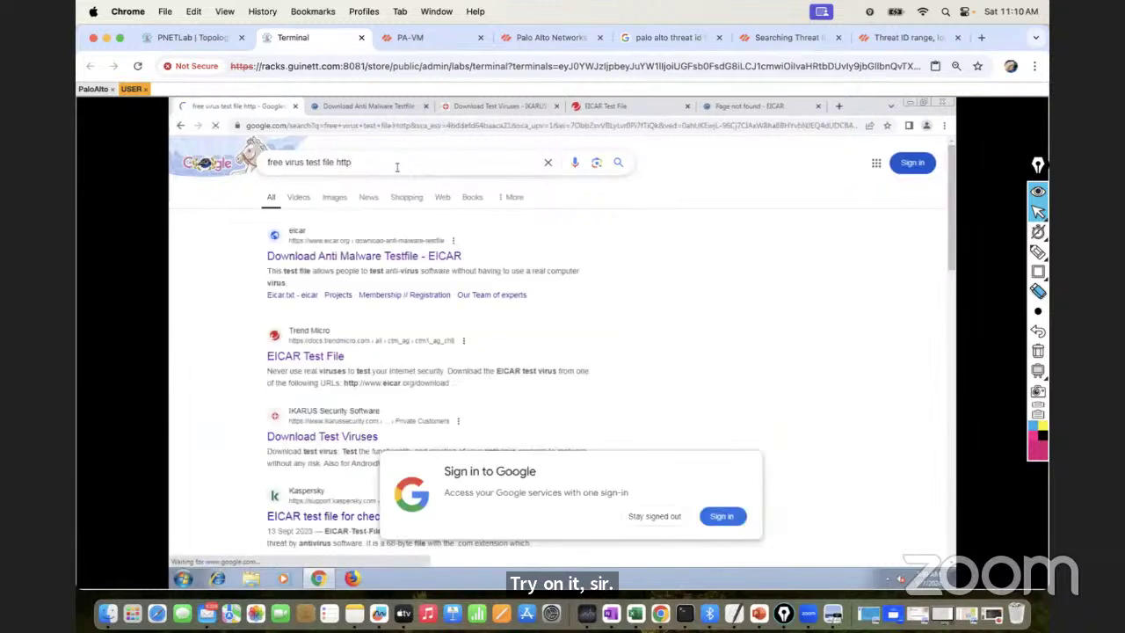
{"action": "left_click", "coordinate": [660, 516]}
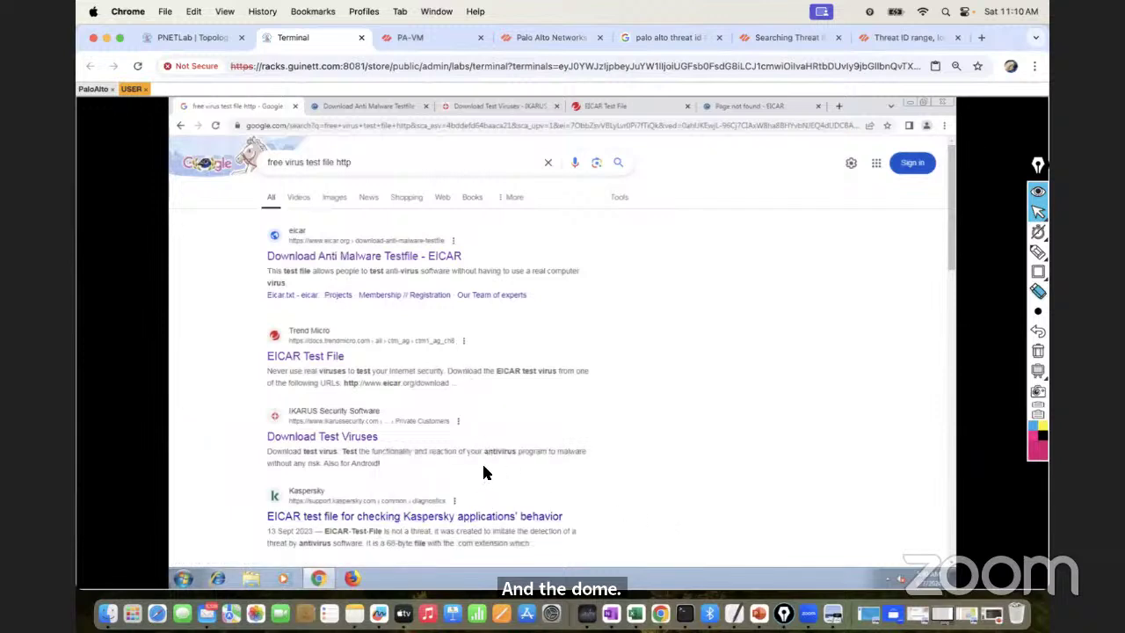
Open the Kaspersky, eicar.eu, and CyberSoft EICAR results in new tabs
{"action": "scroll", "coordinate": [943, 269], "scroll_direction": "down", "scroll_amount": 2}
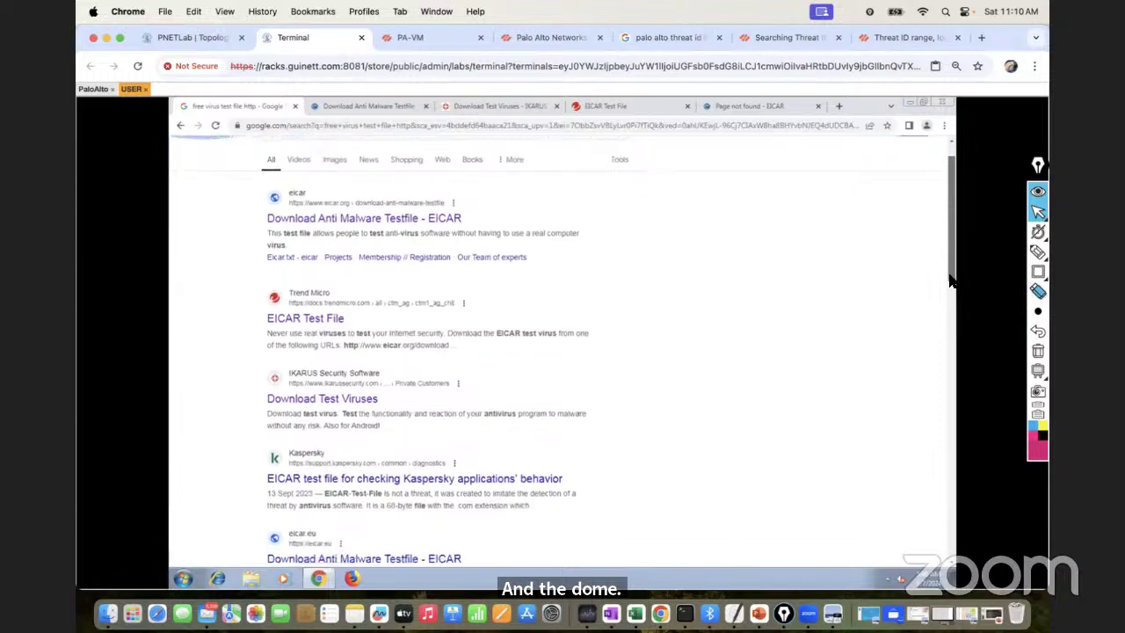
{"action": "right_click", "coordinate": [436, 475]}
{"action": "left_click", "coordinate": [475, 481]}
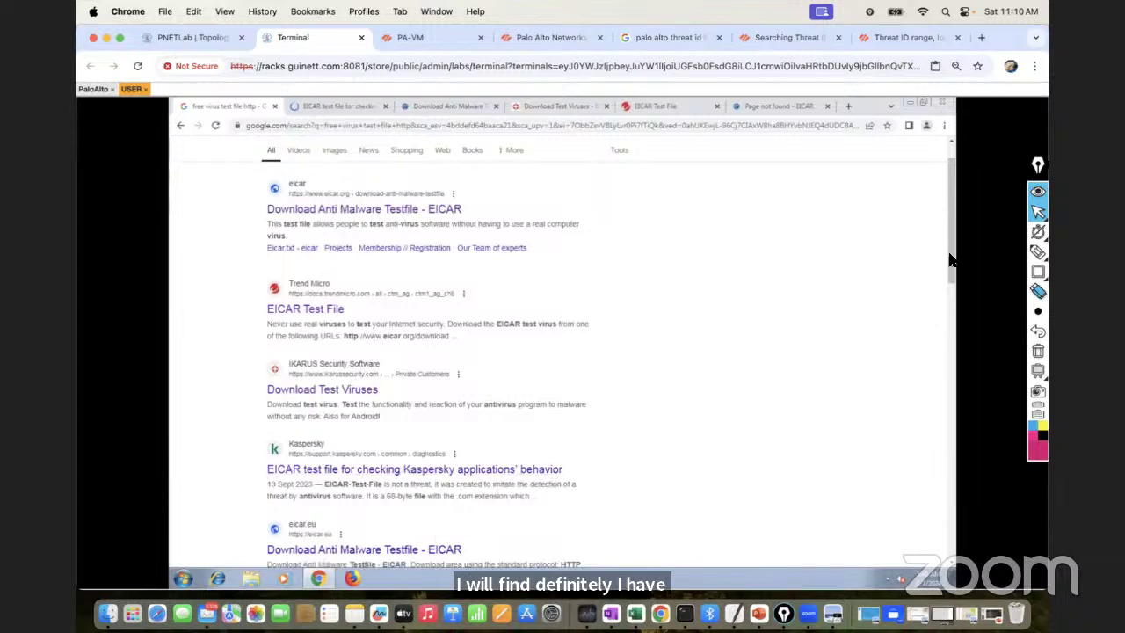
{"action": "left_click_drag", "start_coordinate": [953, 262], "coordinate": [953, 311]}
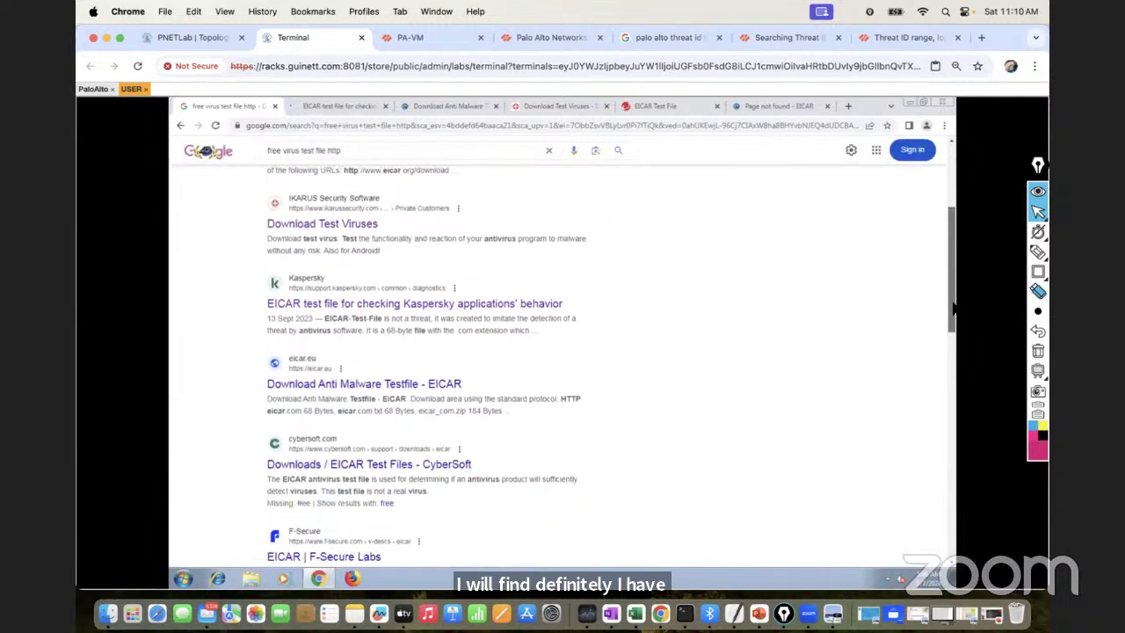
{"action": "right_click", "coordinate": [397, 386]}
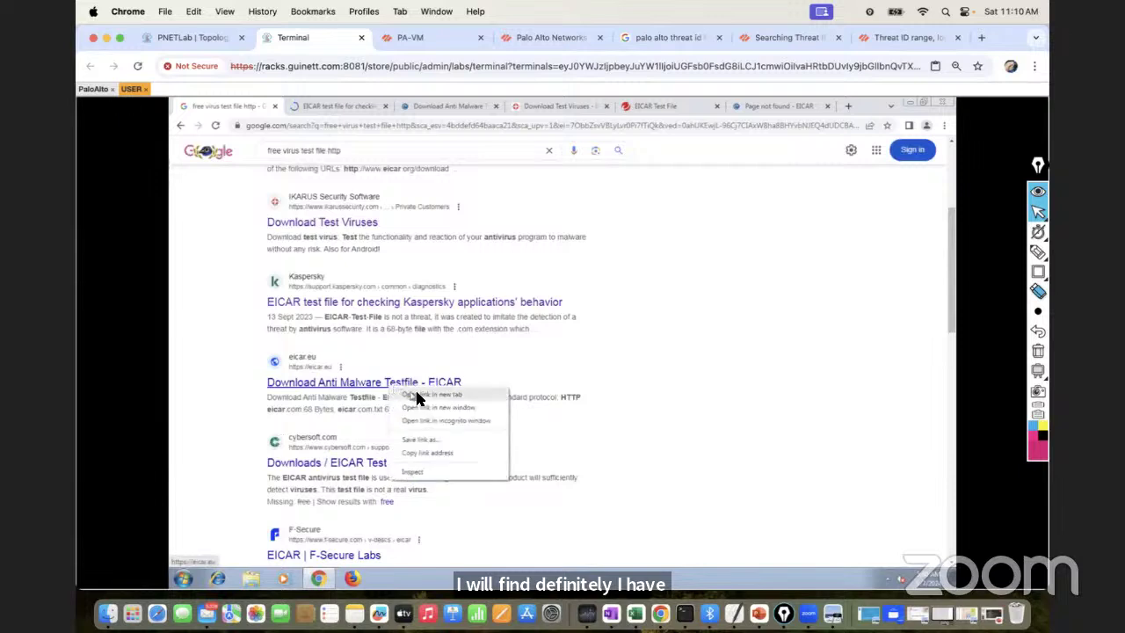
{"action": "left_click", "coordinate": [418, 397]}
{"action": "right_click", "coordinate": [397, 463]}
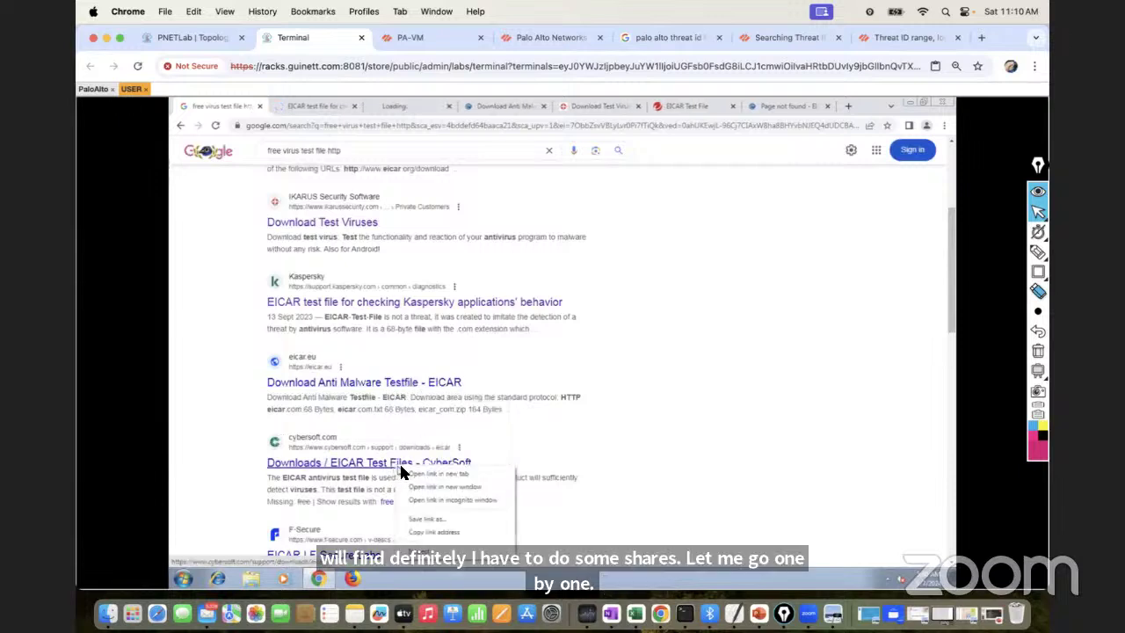
{"action": "left_click", "coordinate": [415, 473]}
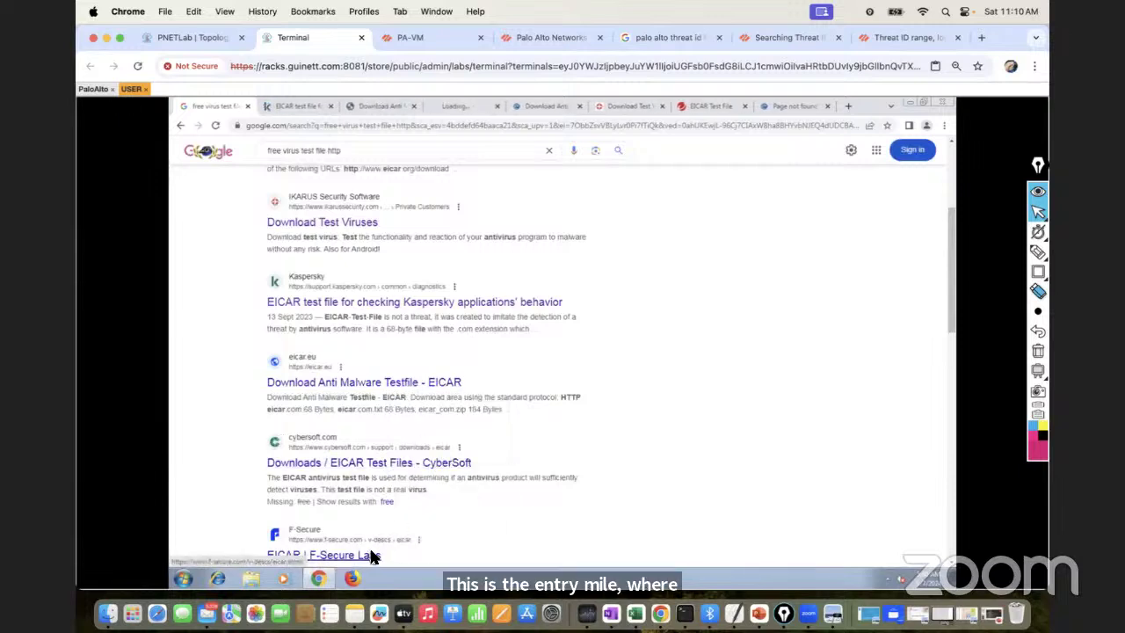
Open the Wikipedia EICAR and WICAR.org results in new tabs, then dismiss the Make Chrome faster prompt
{"action": "left_click_drag", "start_coordinate": [947, 311], "coordinate": [954, 387]}
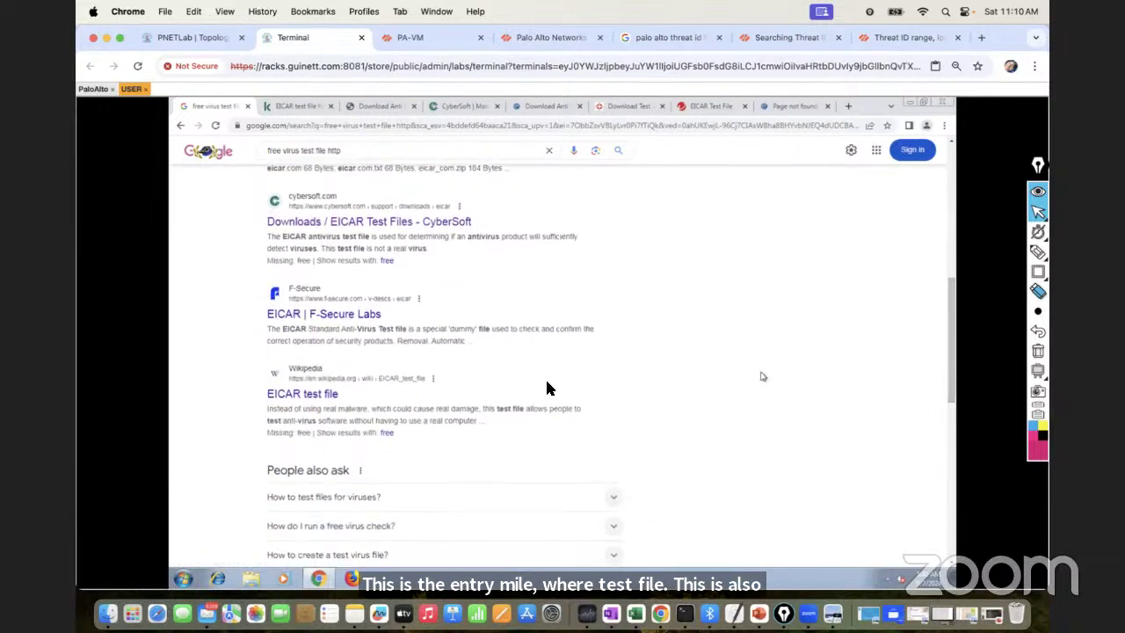
{"action": "right_click", "coordinate": [305, 393]}
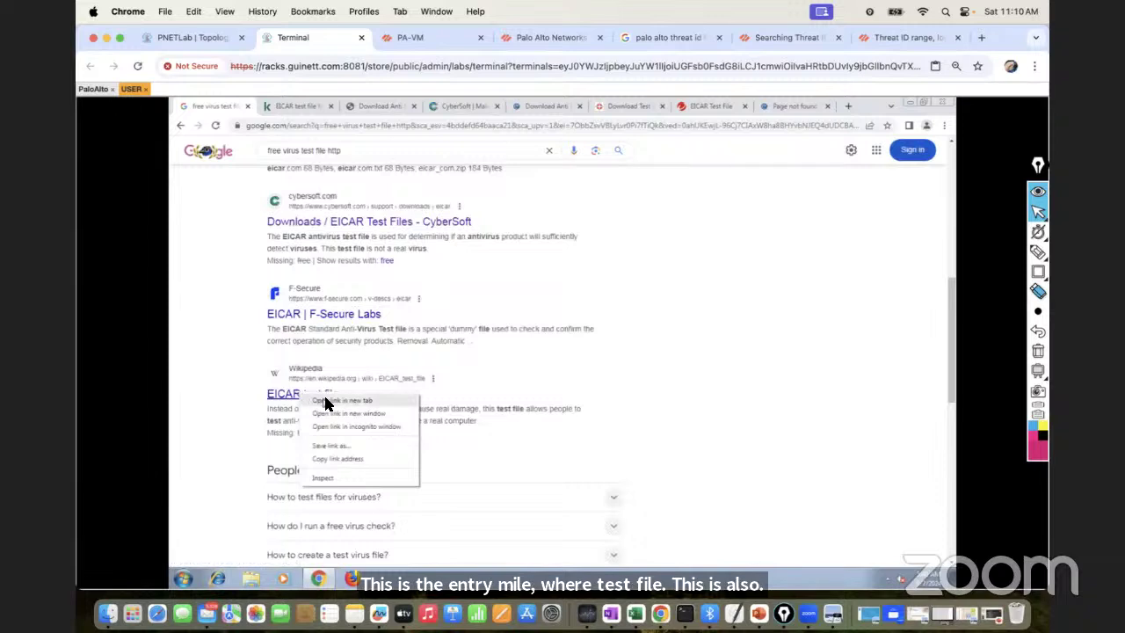
{"action": "left_click", "coordinate": [325, 398]}
{"action": "left_click_drag", "start_coordinate": [947, 355], "coordinate": [953, 453]}
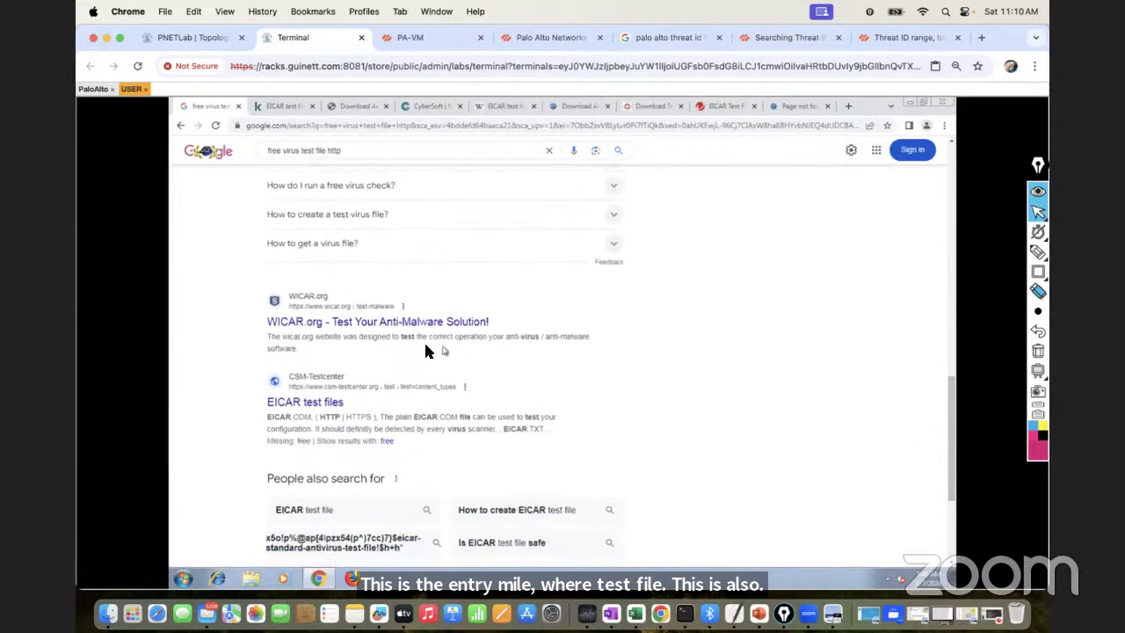
{"action": "right_click", "coordinate": [377, 324]}
{"action": "left_click", "coordinate": [394, 334]}
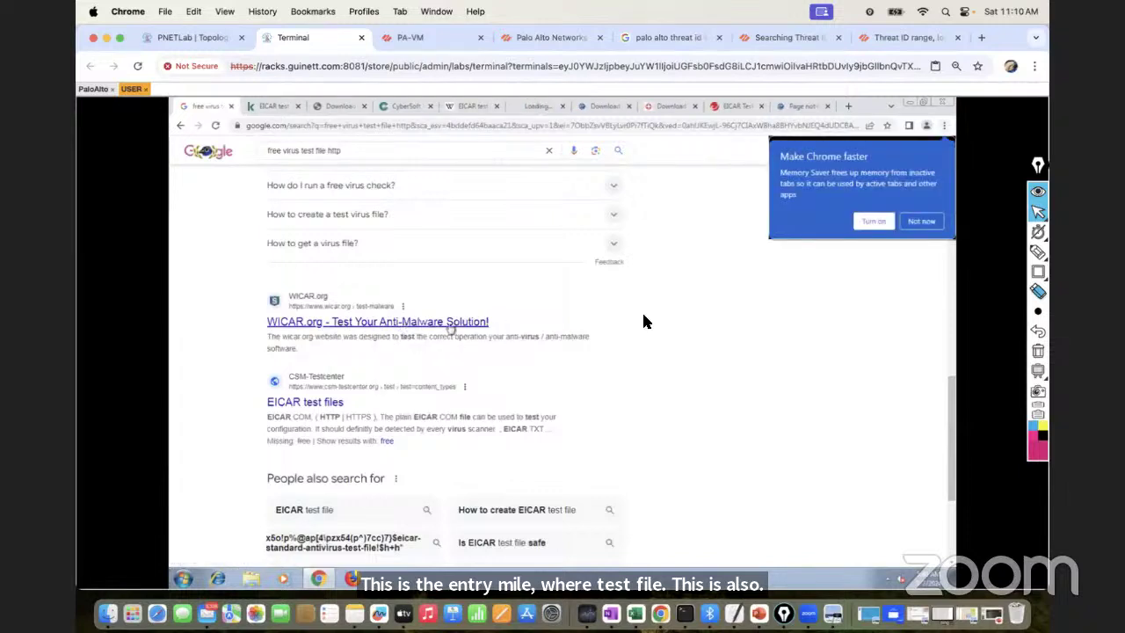
{"action": "left_click", "coordinate": [921, 221]}
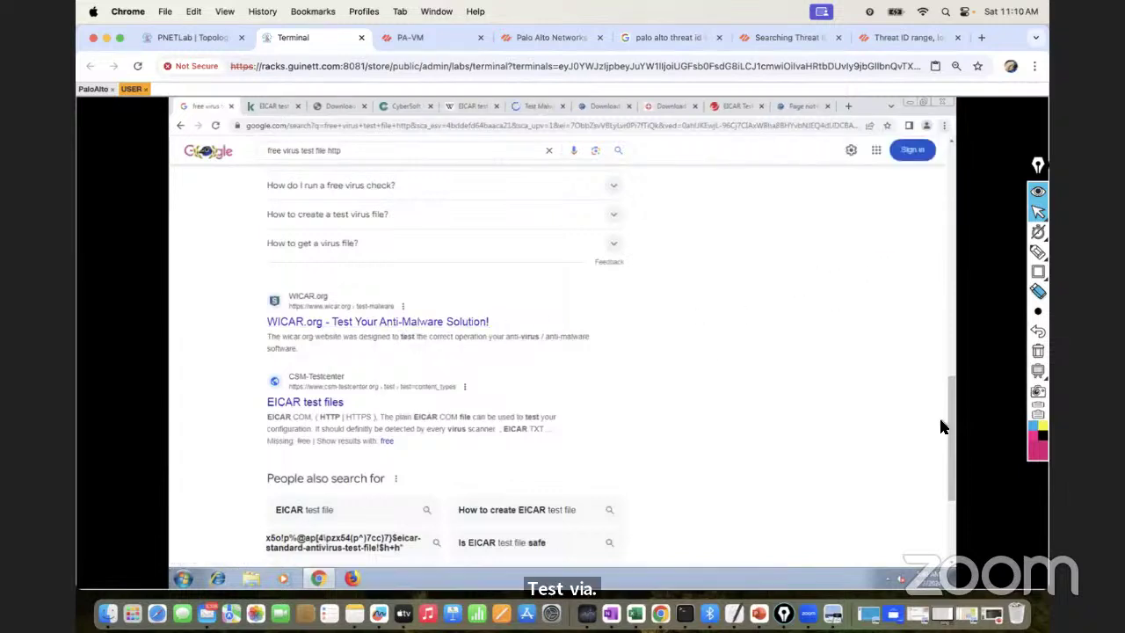
{"action": "scroll", "coordinate": [949, 453], "scroll_direction": "down", "scroll_amount": 2}
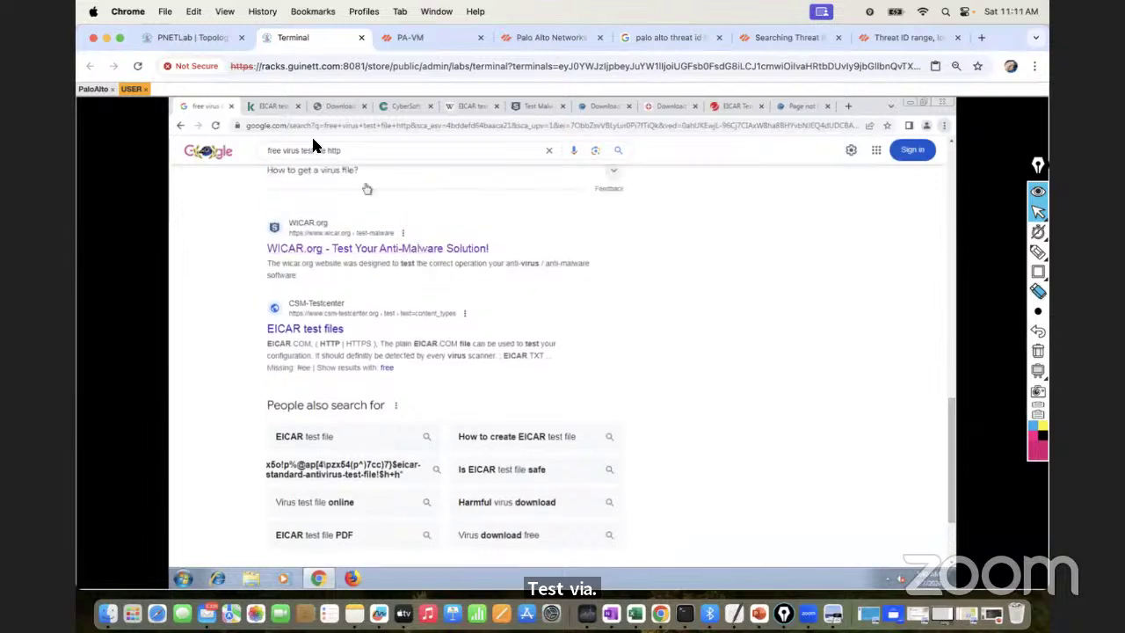
Try the Kaspersky article's HTTP EICAR download several times, then switch to the eicar.eu download page
{"action": "left_click", "coordinate": [274, 106]}
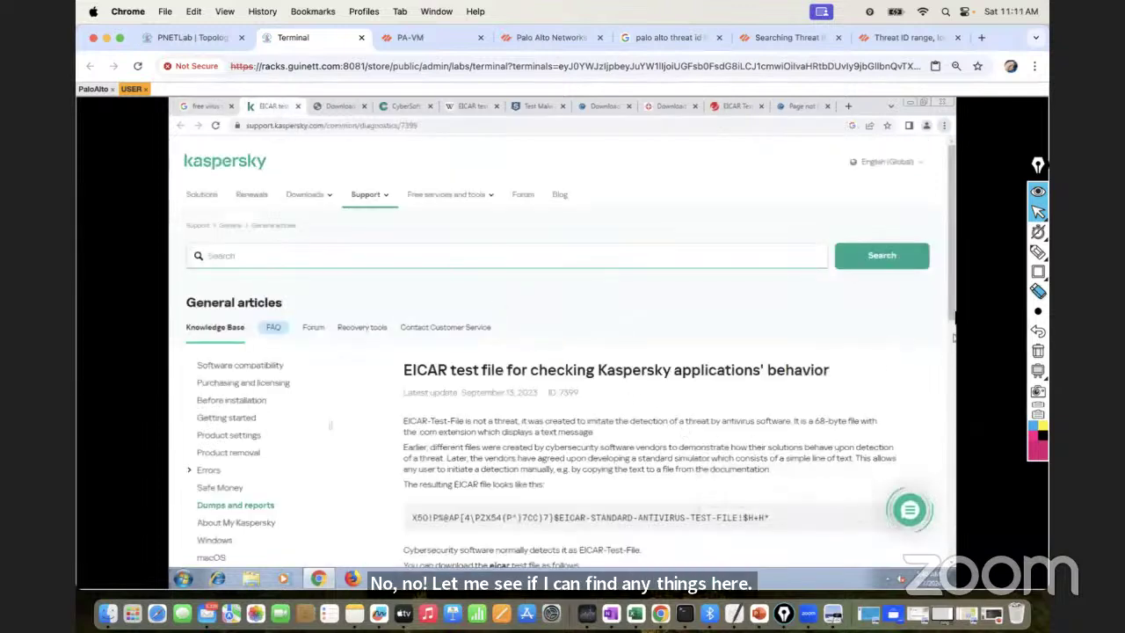
{"action": "scroll", "coordinate": [954, 326], "scroll_direction": "down", "scroll_amount": 1}
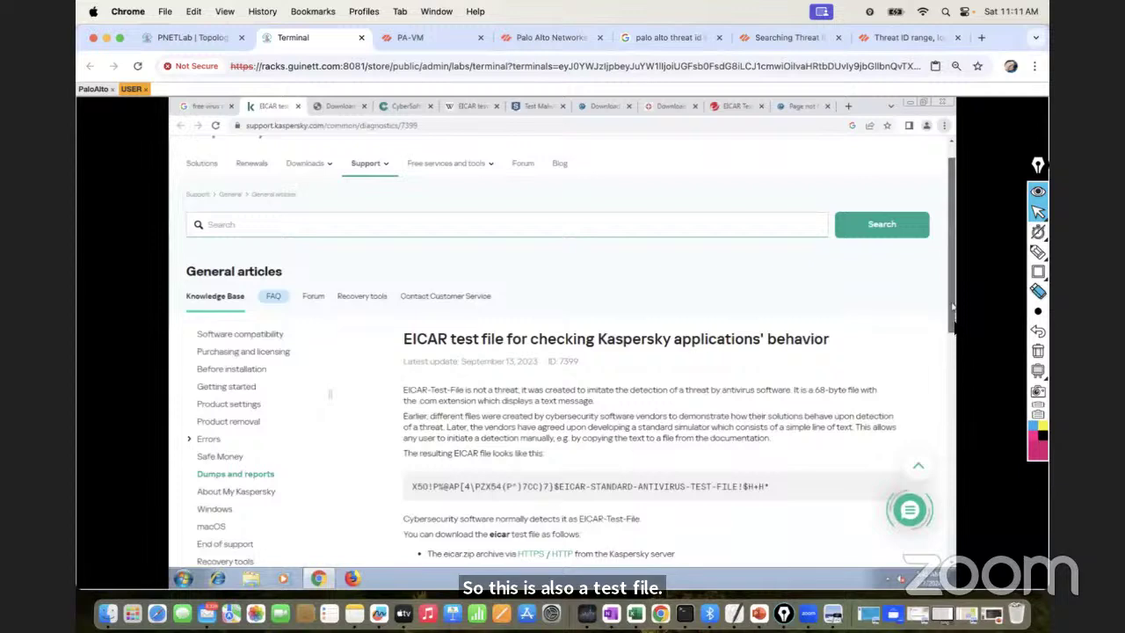
{"action": "scroll", "coordinate": [954, 334], "scroll_direction": "down", "scroll_amount": 2}
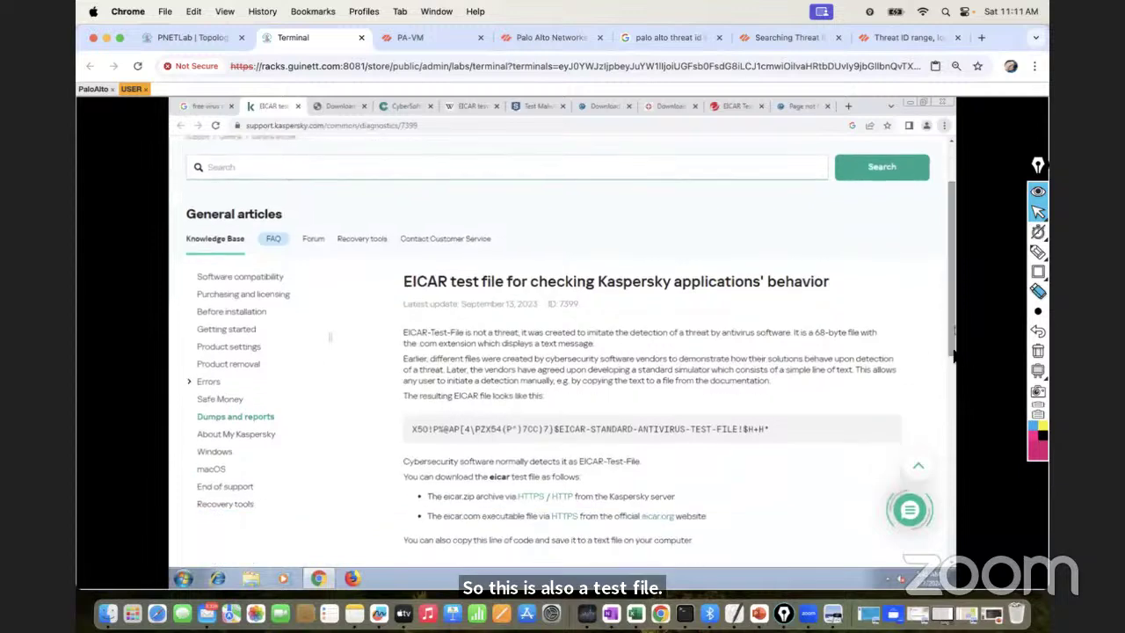
{"action": "left_click", "coordinate": [560, 498]}
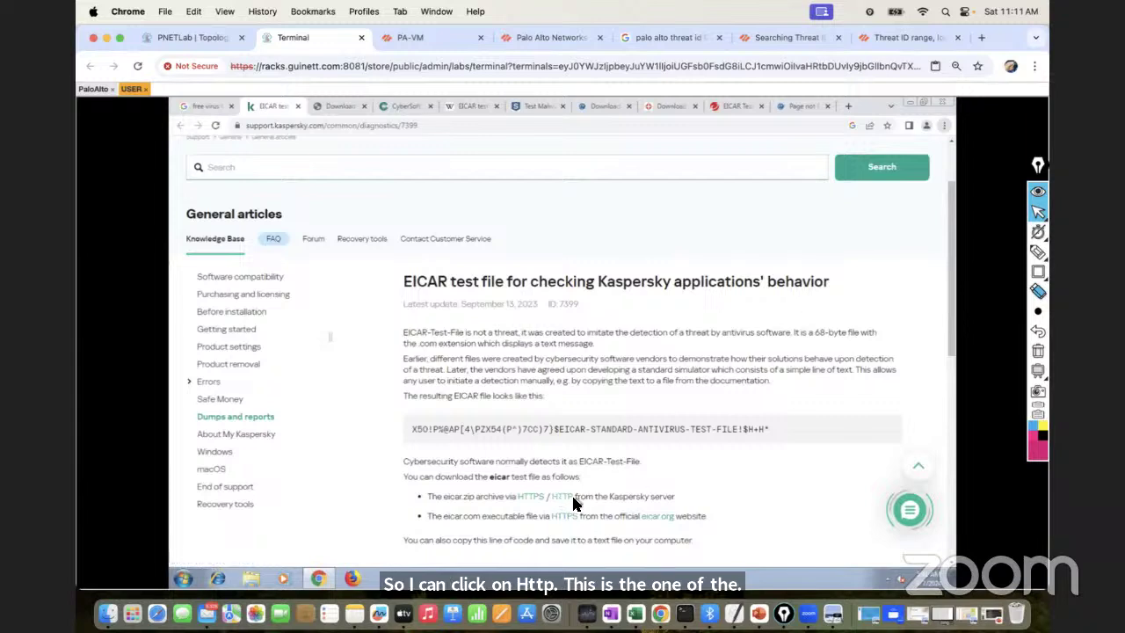
{"action": "left_click", "coordinate": [569, 498]}
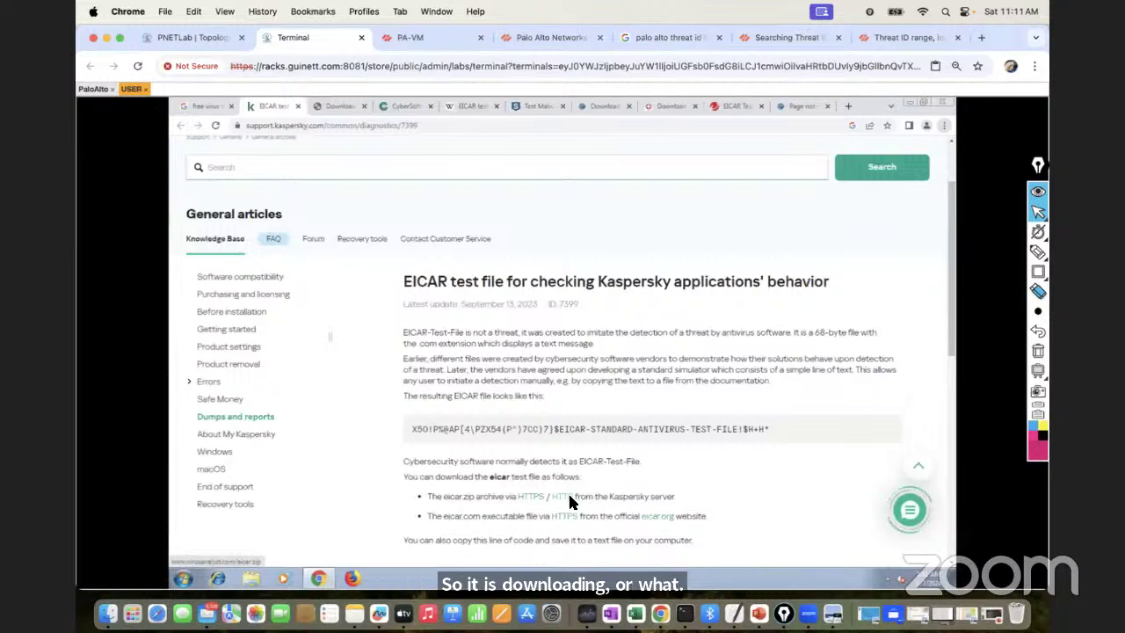
{"action": "left_click", "coordinate": [569, 497]}
{"action": "left_click", "coordinate": [568, 498]}
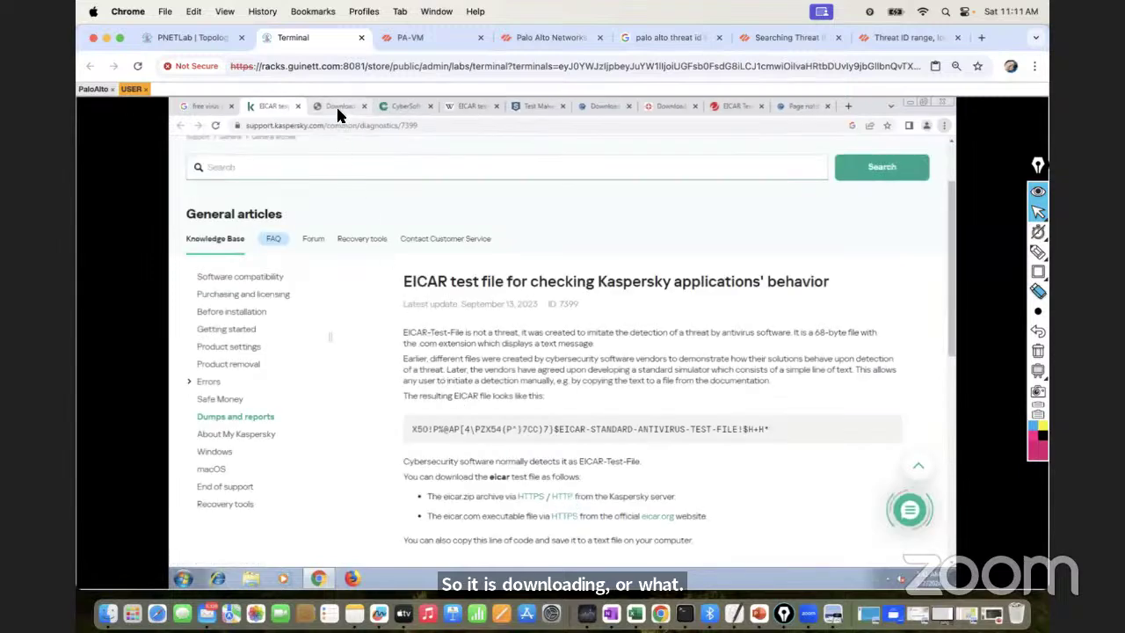
{"action": "left_click", "coordinate": [336, 106]}
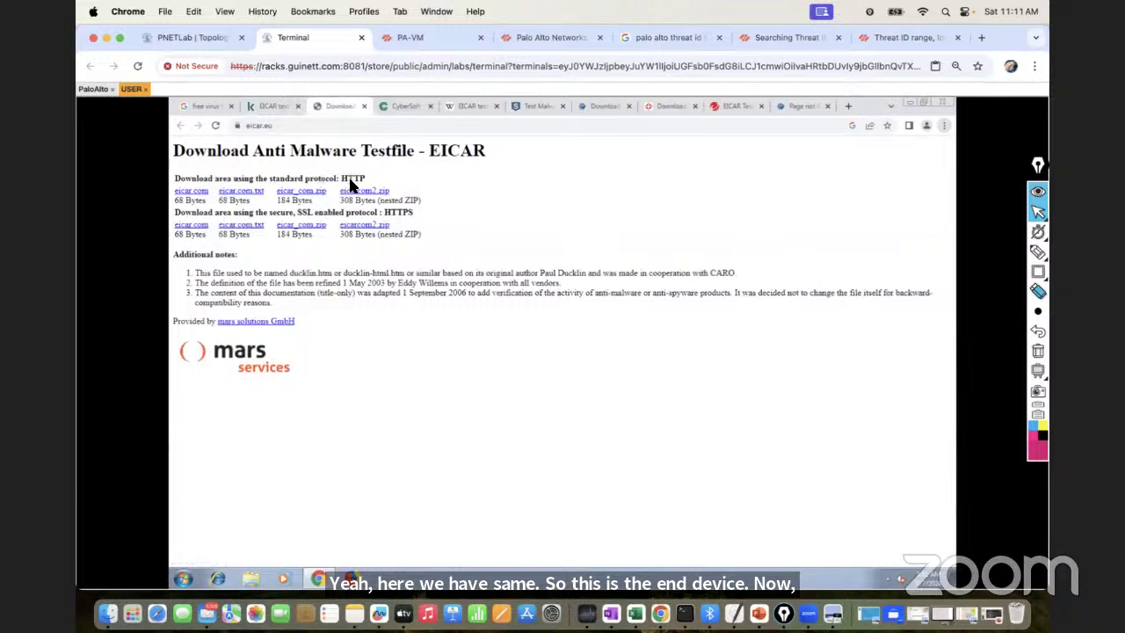
Try eicar.com, eicar.com.txt, eicar_com.zip and eicarcom2.zip over HTTP (all Not Found), then view CyberSoft's page
{"action": "left_click", "coordinate": [200, 194]}
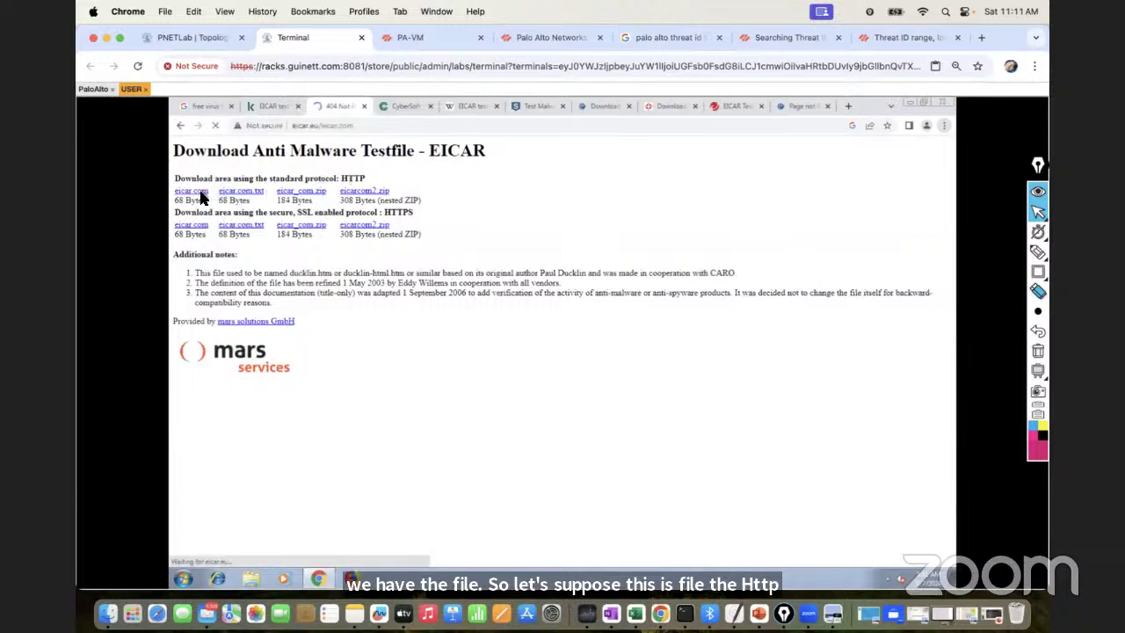
{"action": "left_click_drag", "start_coordinate": [233, 181], "coordinate": [192, 151]}
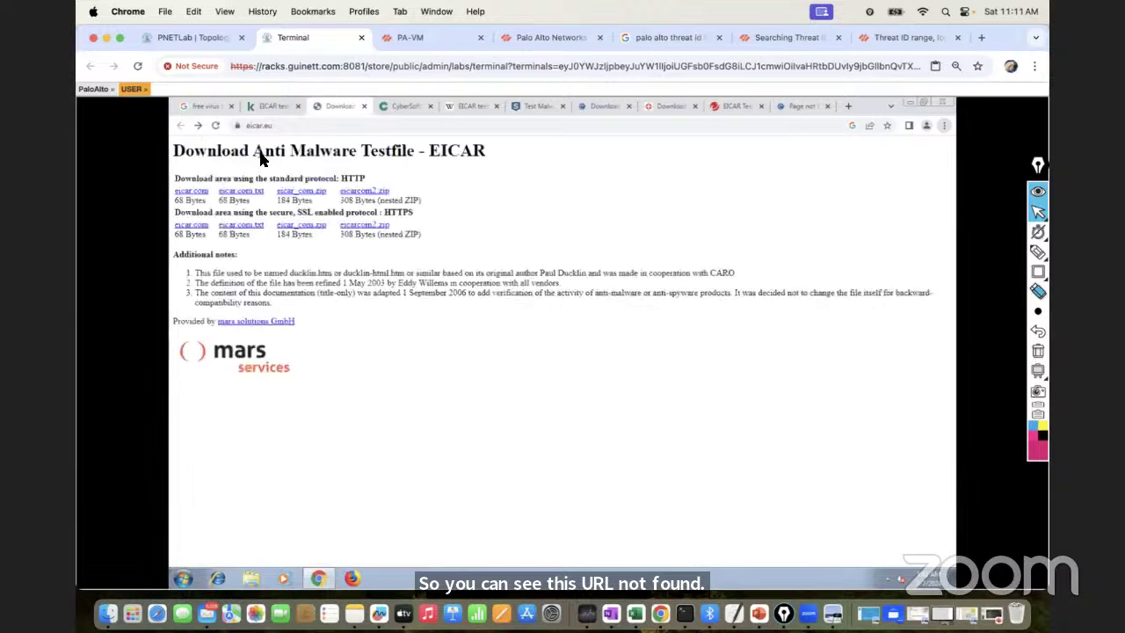
{"action": "left_click", "coordinate": [242, 199]}
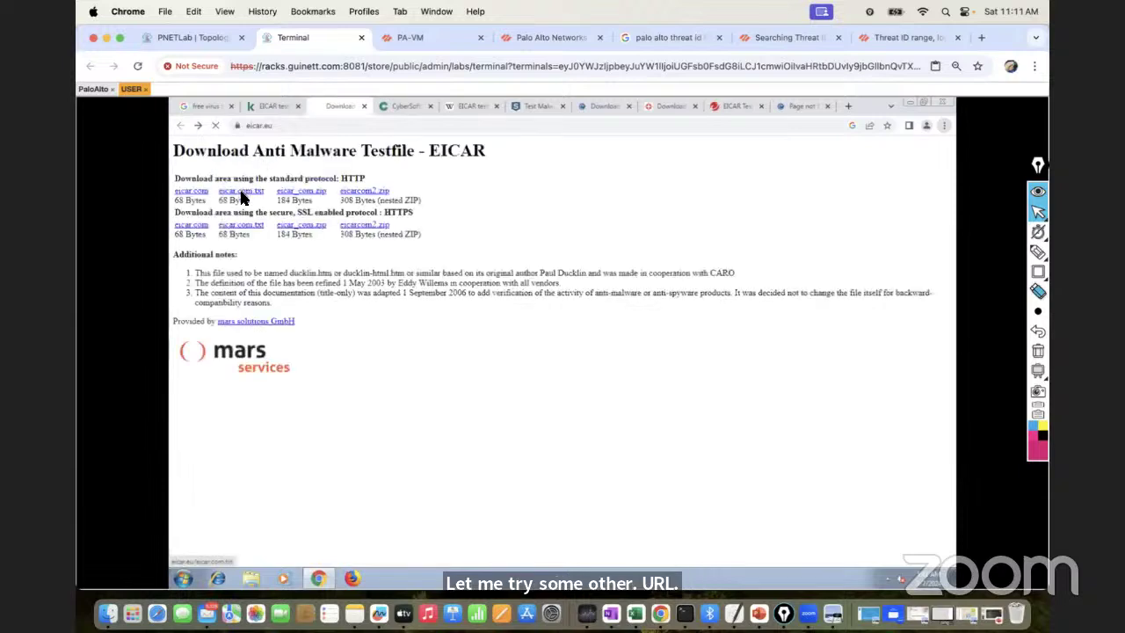
{"action": "left_click", "coordinate": [180, 127]}
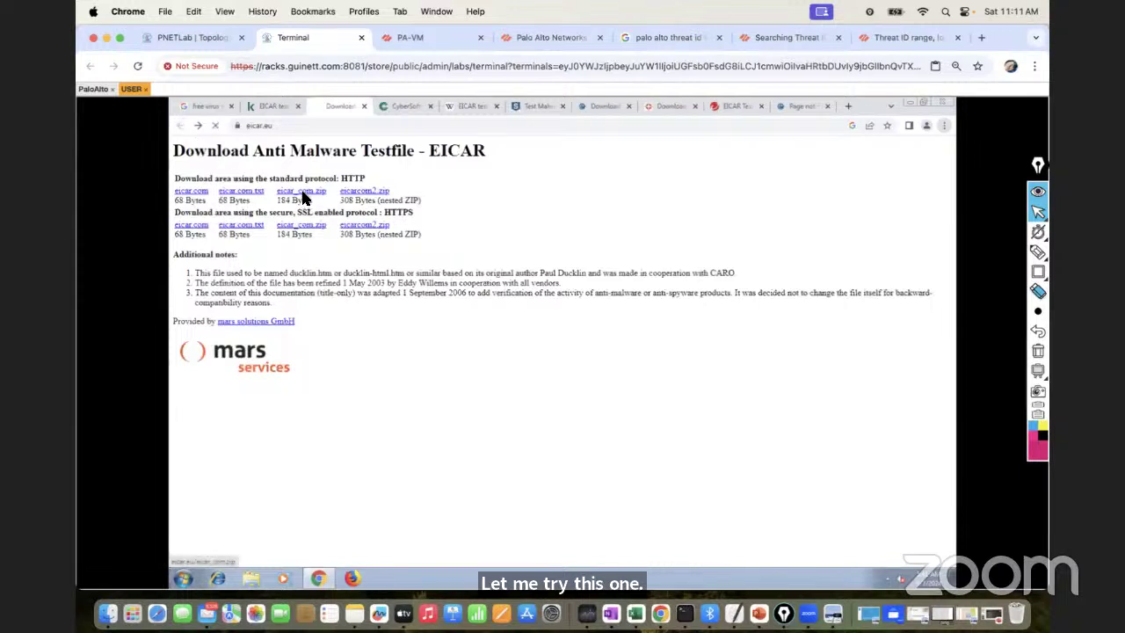
{"action": "left_click", "coordinate": [301, 195]}
{"action": "left_click", "coordinate": [179, 128]}
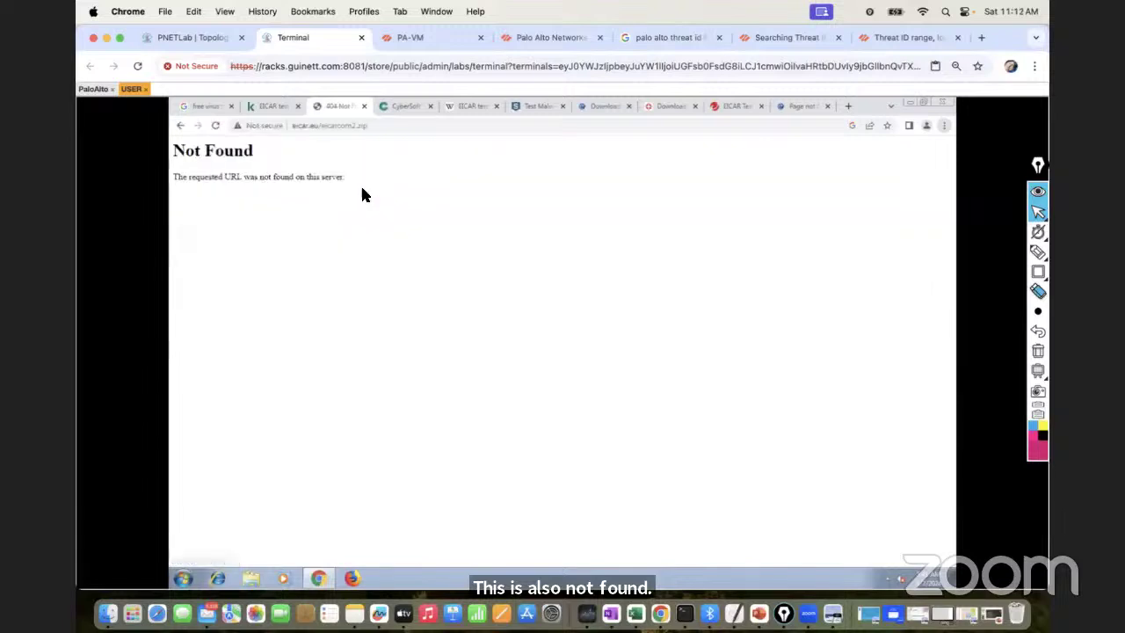
{"action": "left_click", "coordinate": [181, 127]}
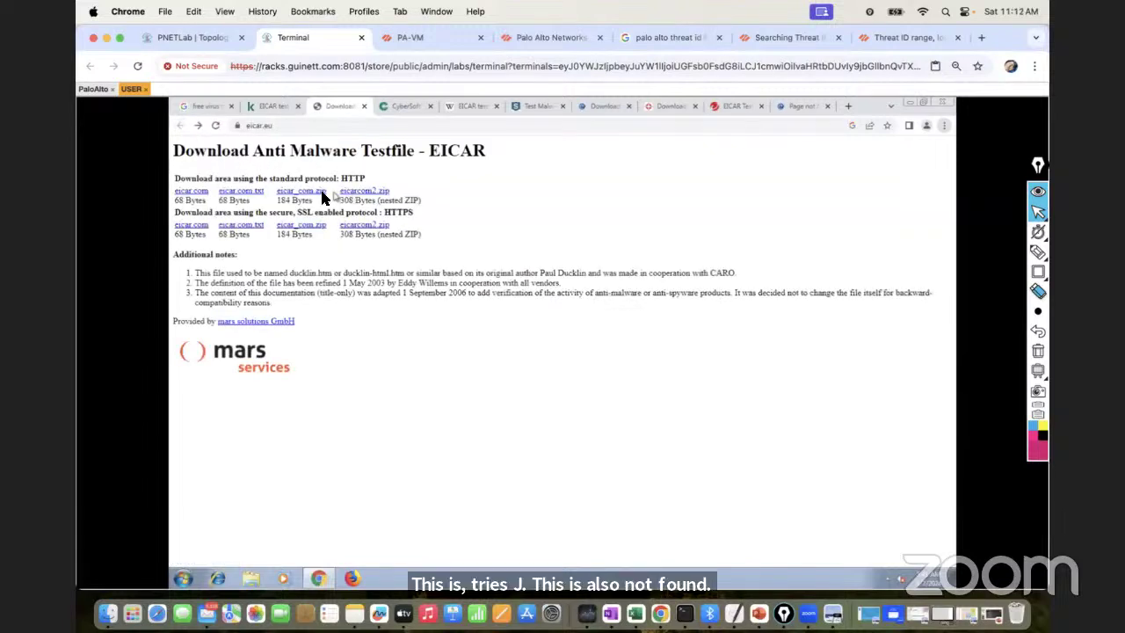
{"action": "left_click", "coordinate": [402, 107]}
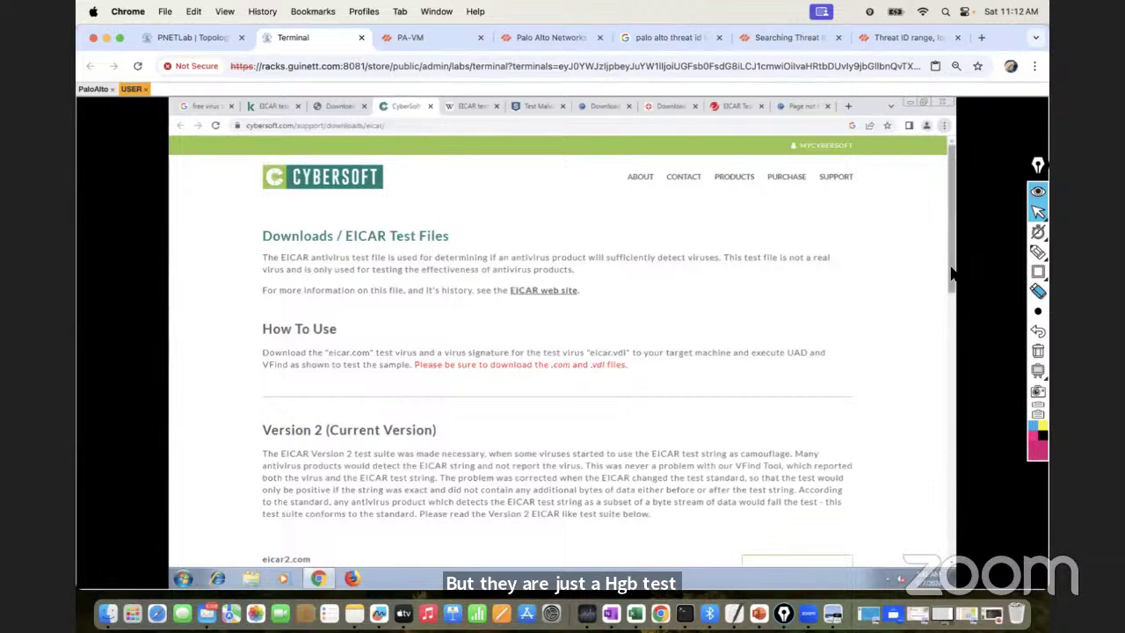
Scroll through CyberSoft's EICAR Test Files downloads list
{"action": "scroll", "coordinate": [953, 330], "scroll_direction": "down", "scroll_amount": 3}
{"action": "scroll", "coordinate": [953, 330], "scroll_direction": "down", "scroll_amount": 1}
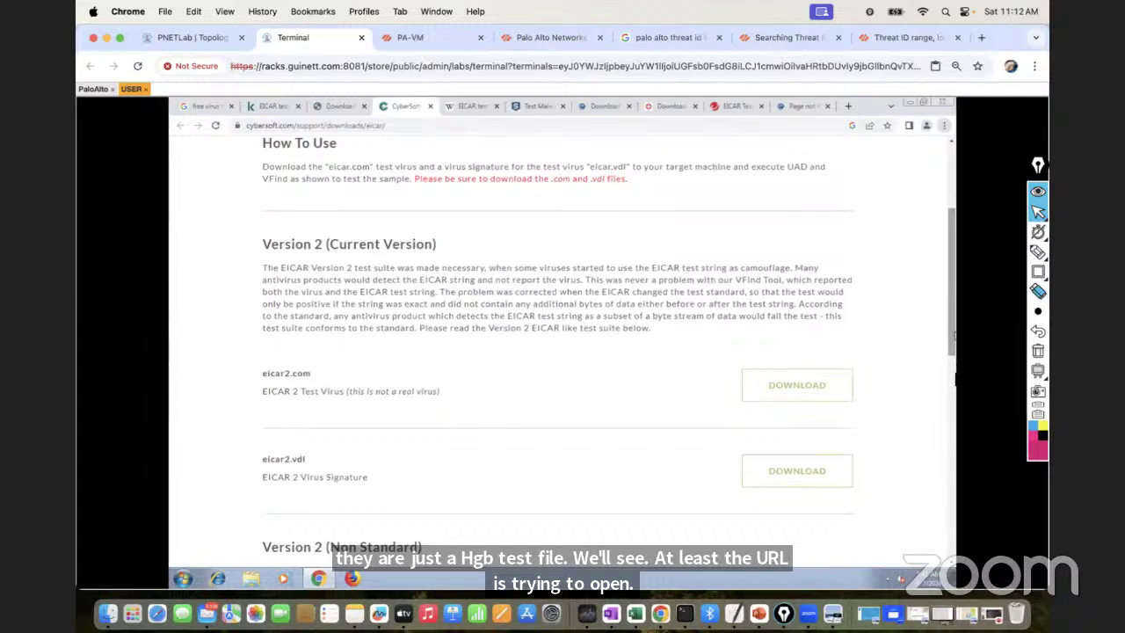
{"action": "scroll", "coordinate": [952, 377], "scroll_direction": "down", "scroll_amount": 3}
{"action": "scroll", "coordinate": [952, 376], "scroll_direction": "down", "scroll_amount": 4}
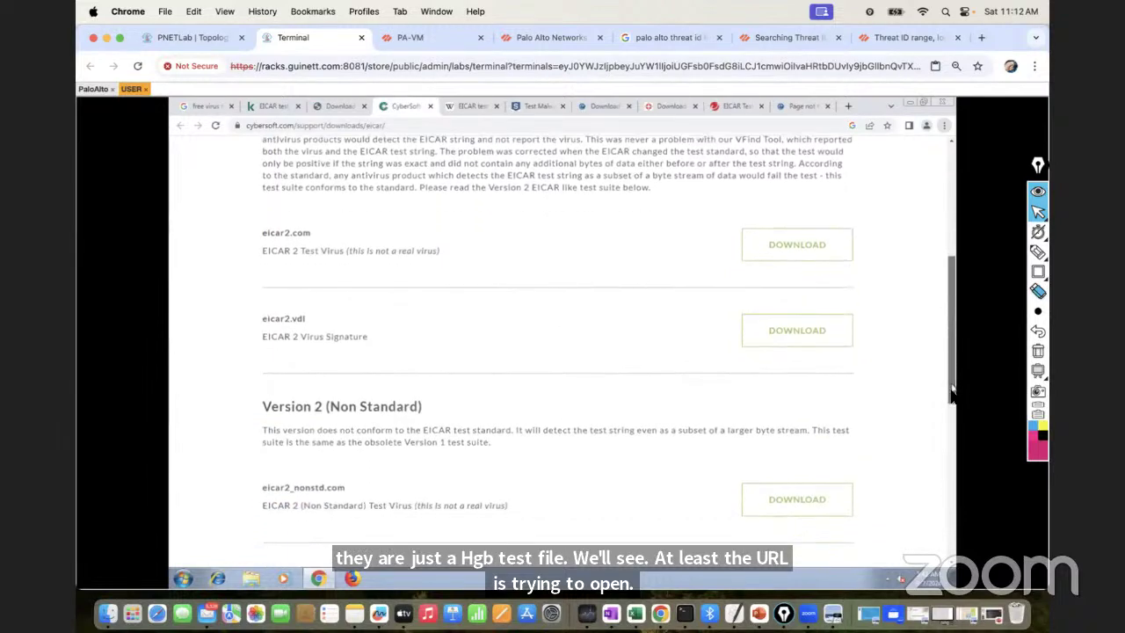
{"action": "left_click_drag", "start_coordinate": [950, 407], "coordinate": [949, 279]}
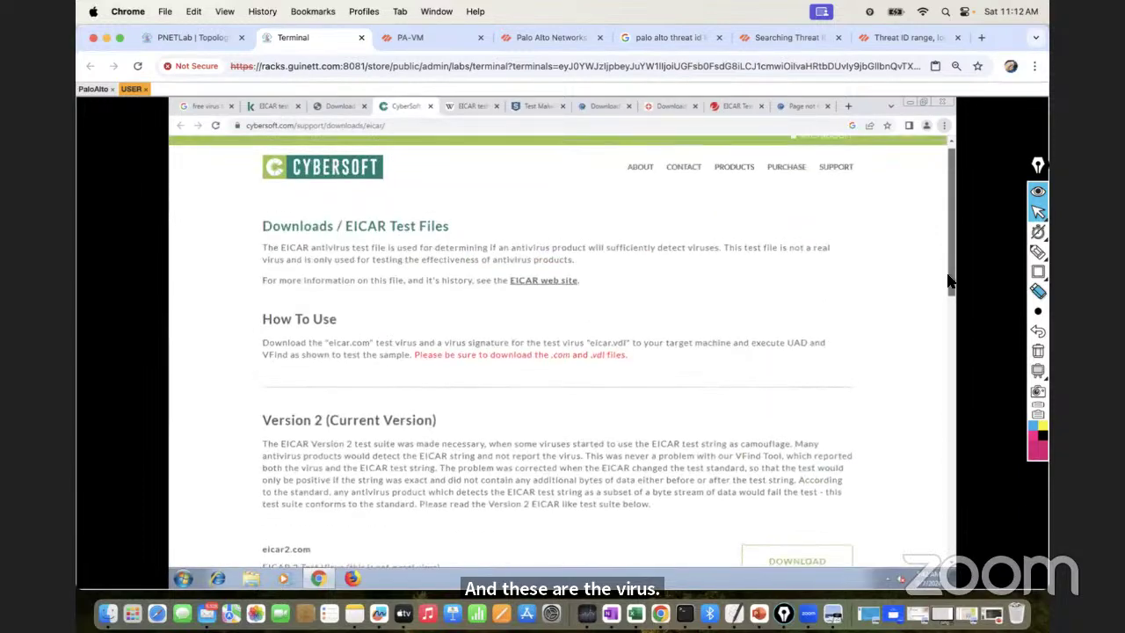
Show Wikipedia's 'EICAR test file' article with the donation banner closed
{"action": "left_click", "coordinate": [474, 106]}
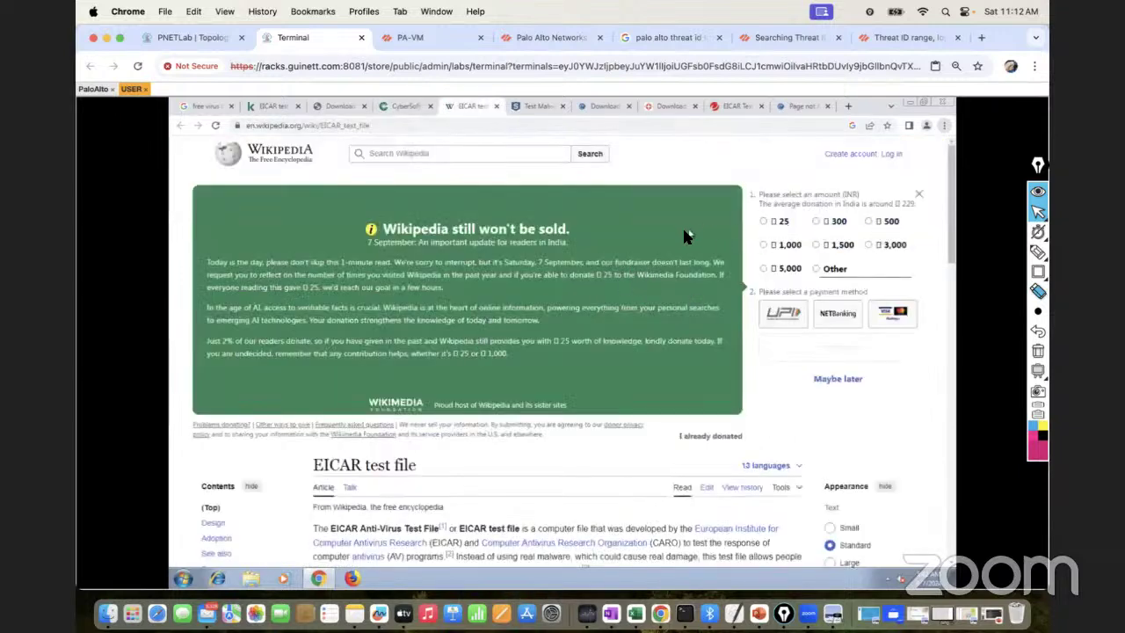
{"action": "left_click", "coordinate": [920, 195]}
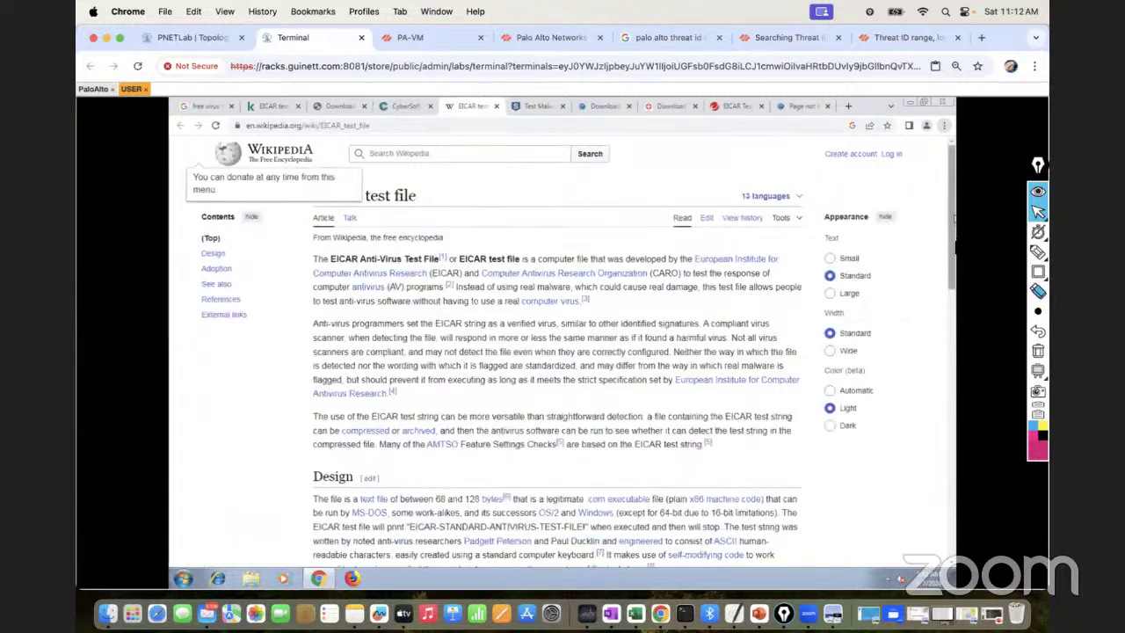
{"action": "scroll", "coordinate": [955, 250], "scroll_direction": "down", "scroll_amount": 1}
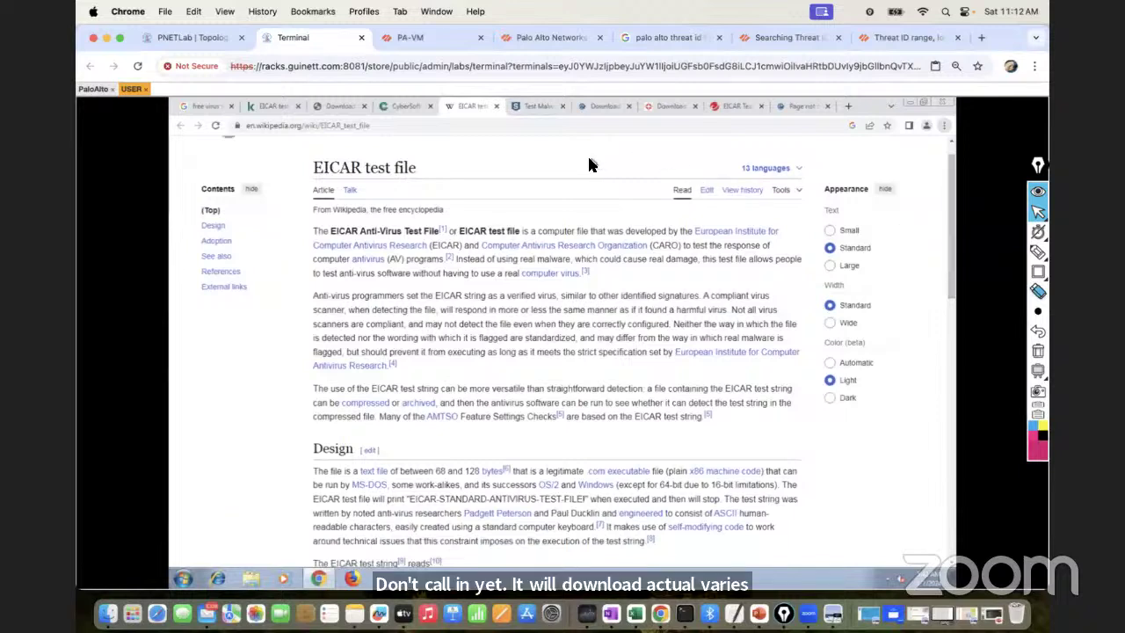
Look over the WICAR test malware payloads page
{"action": "left_click", "coordinate": [531, 109]}
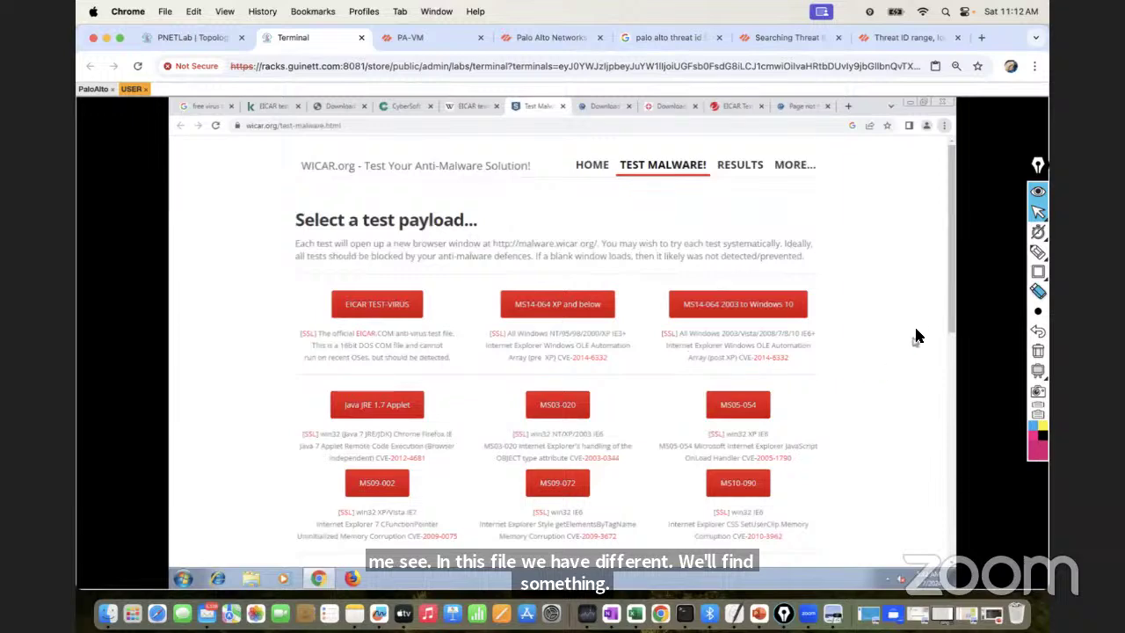
{"action": "left_click_drag", "start_coordinate": [950, 292], "coordinate": [952, 483]}
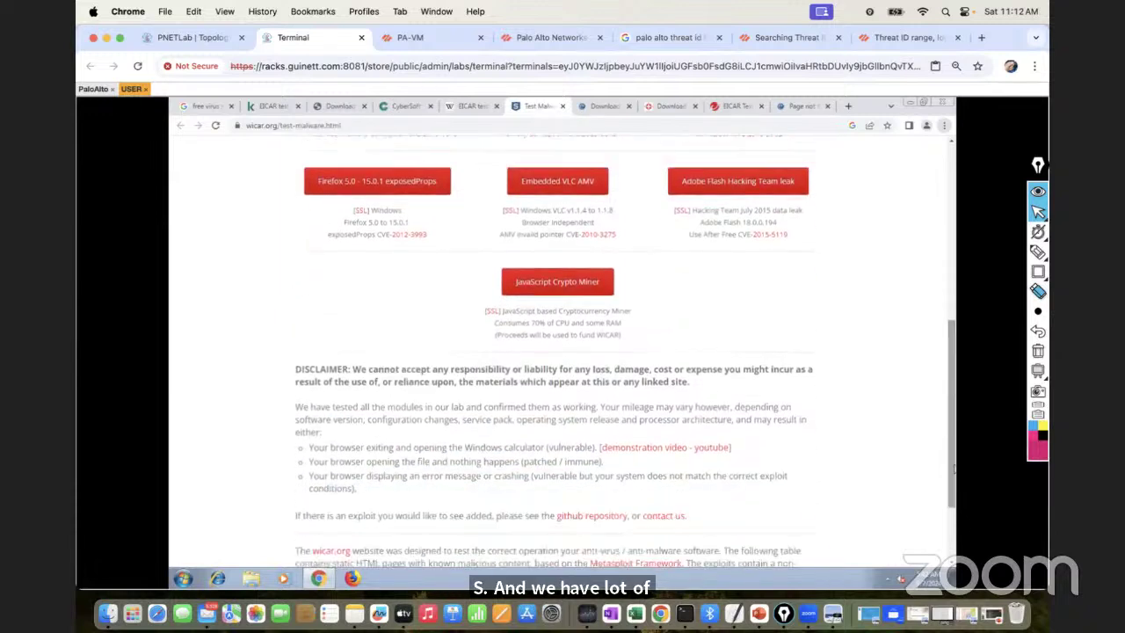
{"action": "left_click", "coordinate": [948, 256]}
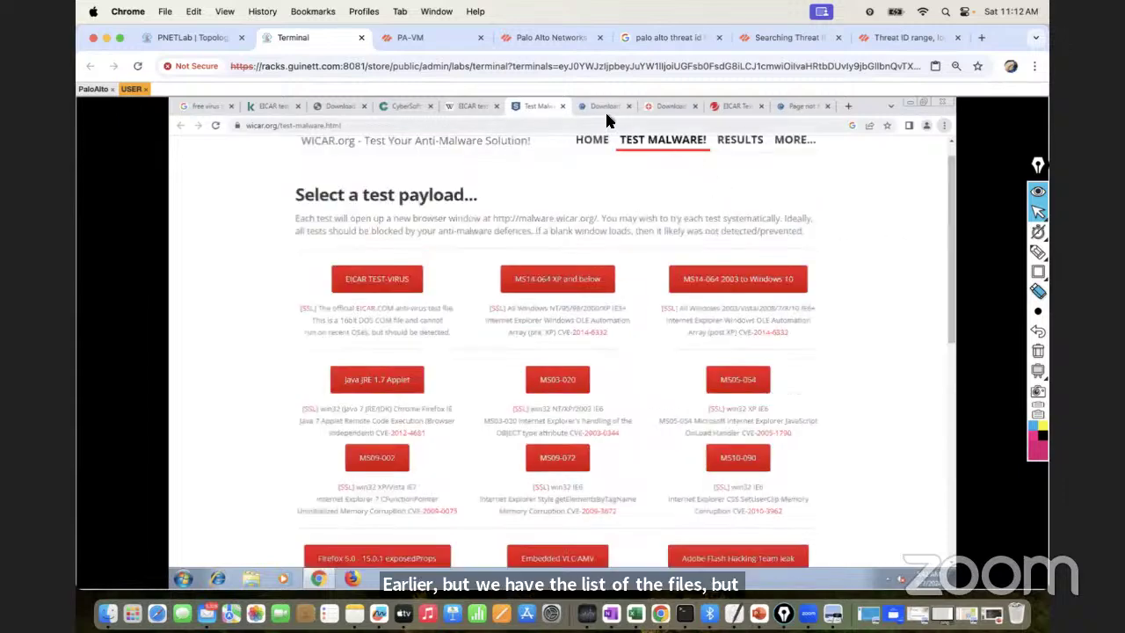
Scroll eicar.org's Download Area, then return to the PNETLab topology diagram
{"action": "left_click", "coordinate": [604, 107]}
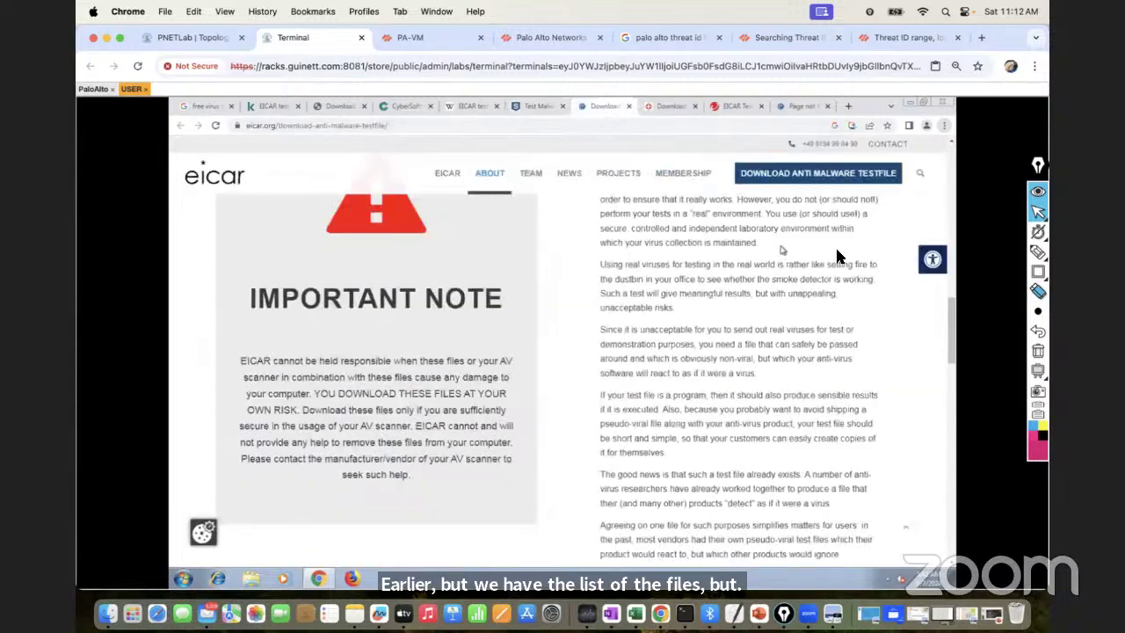
{"action": "scroll", "coordinate": [951, 369], "scroll_direction": "down", "scroll_amount": 3}
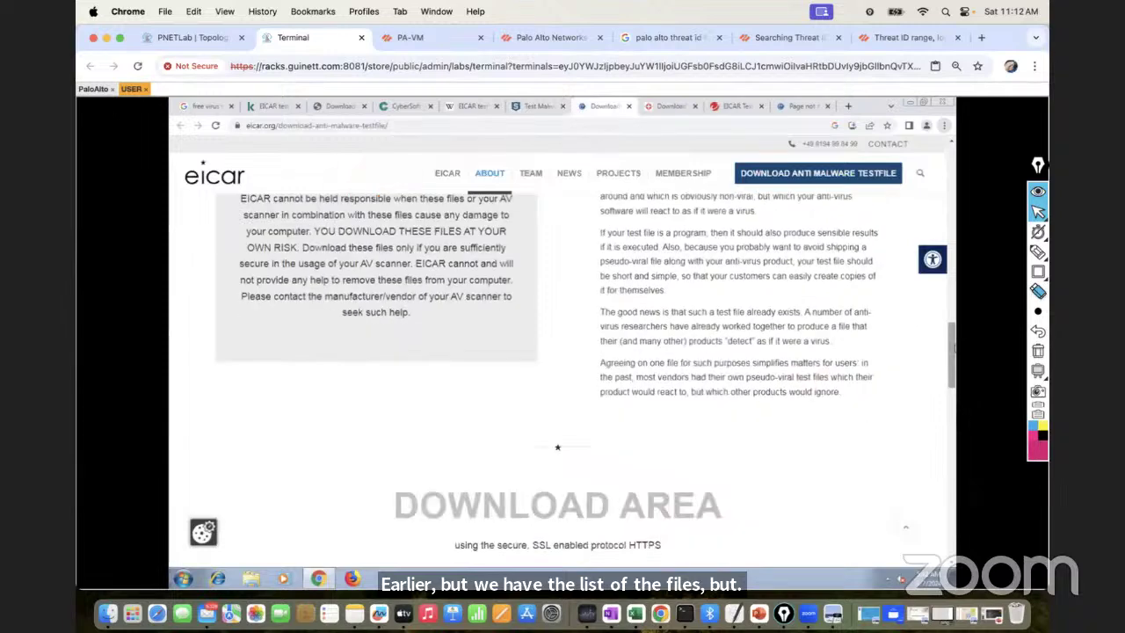
{"action": "scroll", "coordinate": [952, 400], "scroll_direction": "down", "scroll_amount": 3}
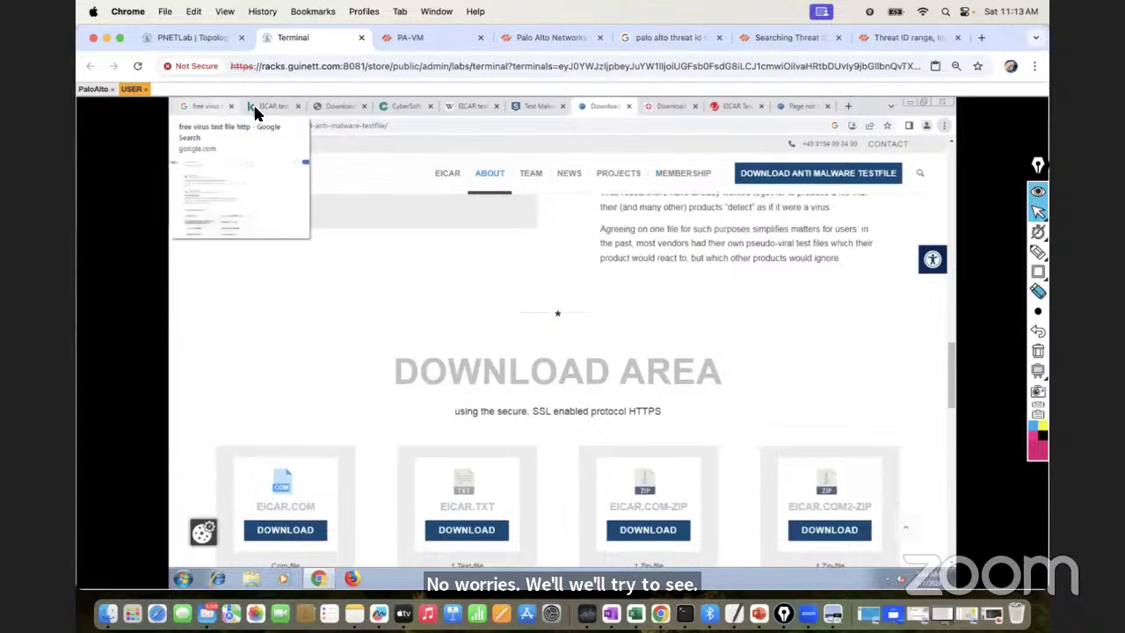
{"action": "left_click", "coordinate": [182, 38]}
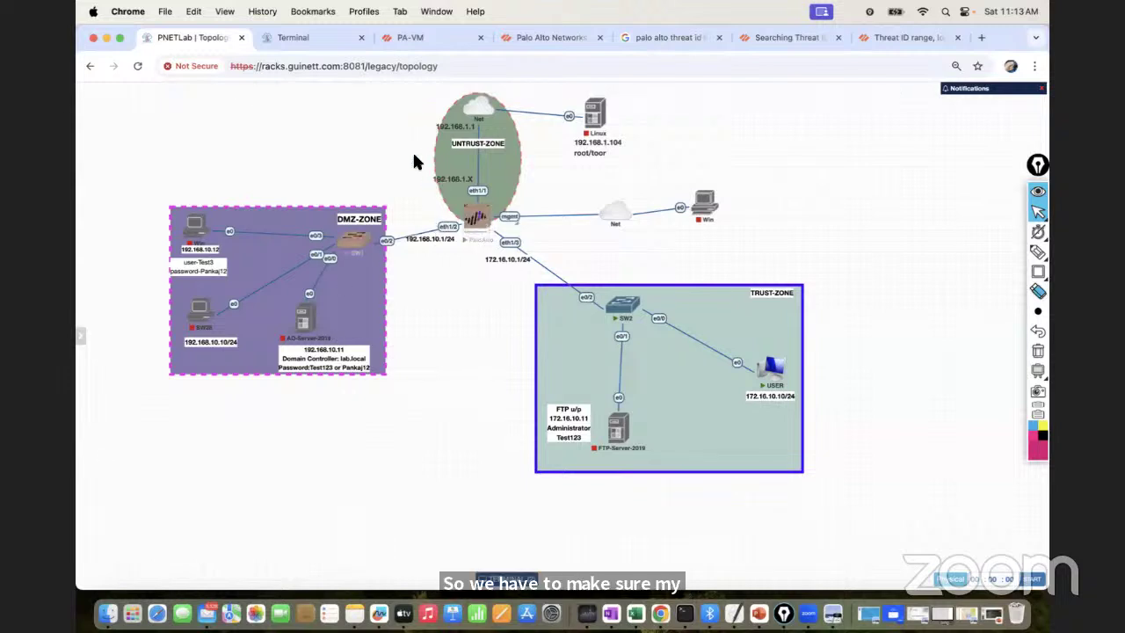
Move from the Antivirus profiles list to the Policies > Security rulebase
{"action": "left_click", "coordinate": [419, 35]}
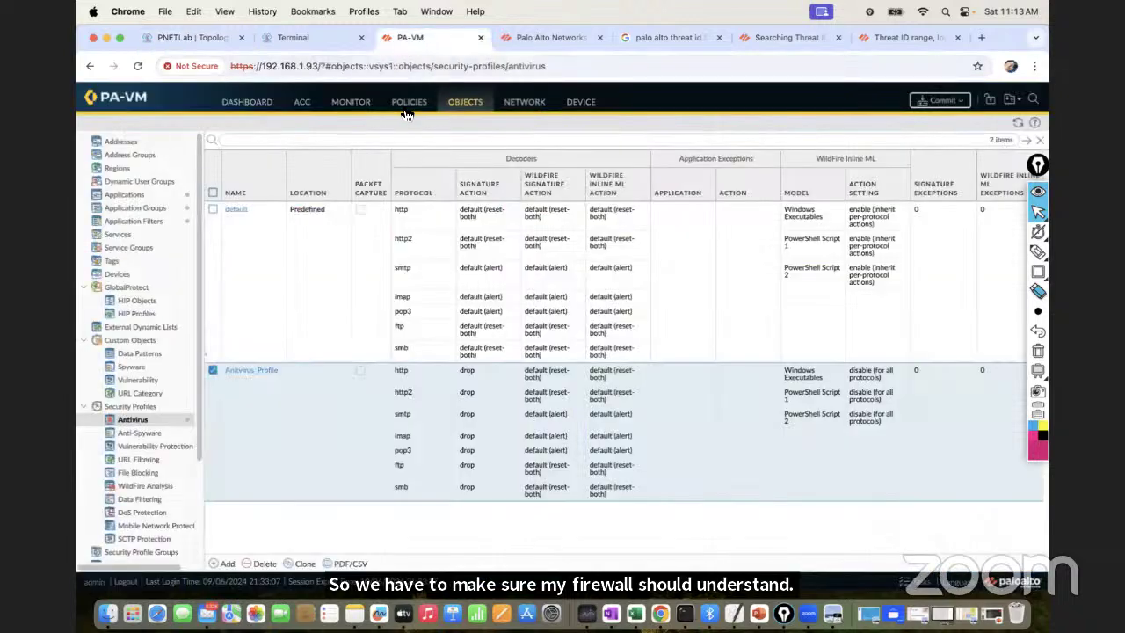
{"action": "left_click", "coordinate": [407, 104]}
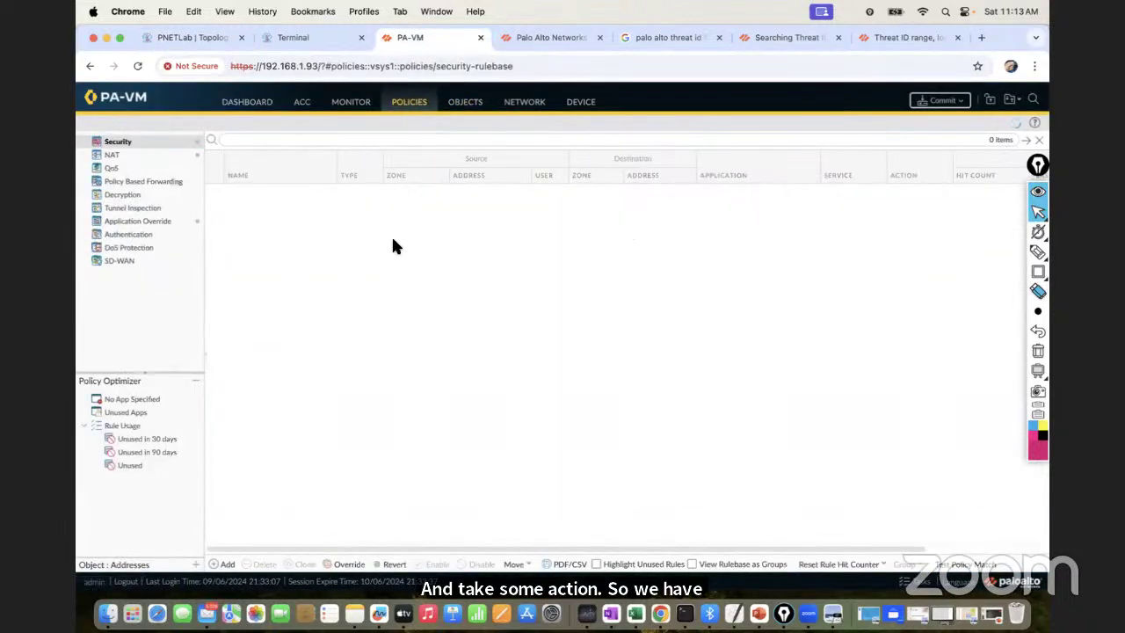
{"action": "left_click", "coordinate": [479, 107]}
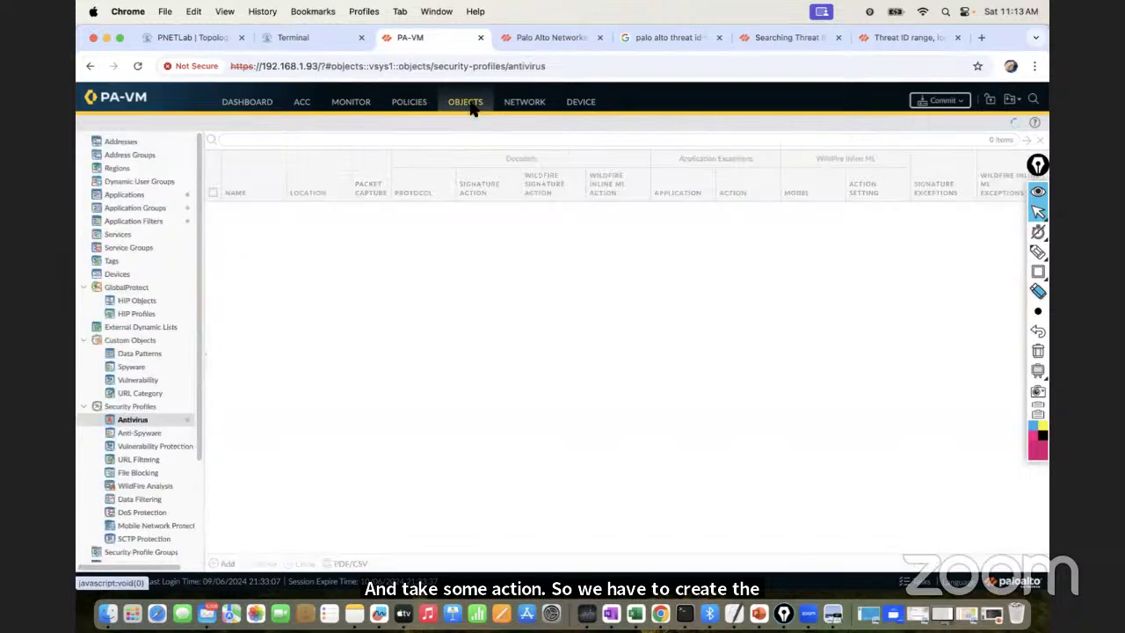
{"action": "left_click", "coordinate": [556, 374]}
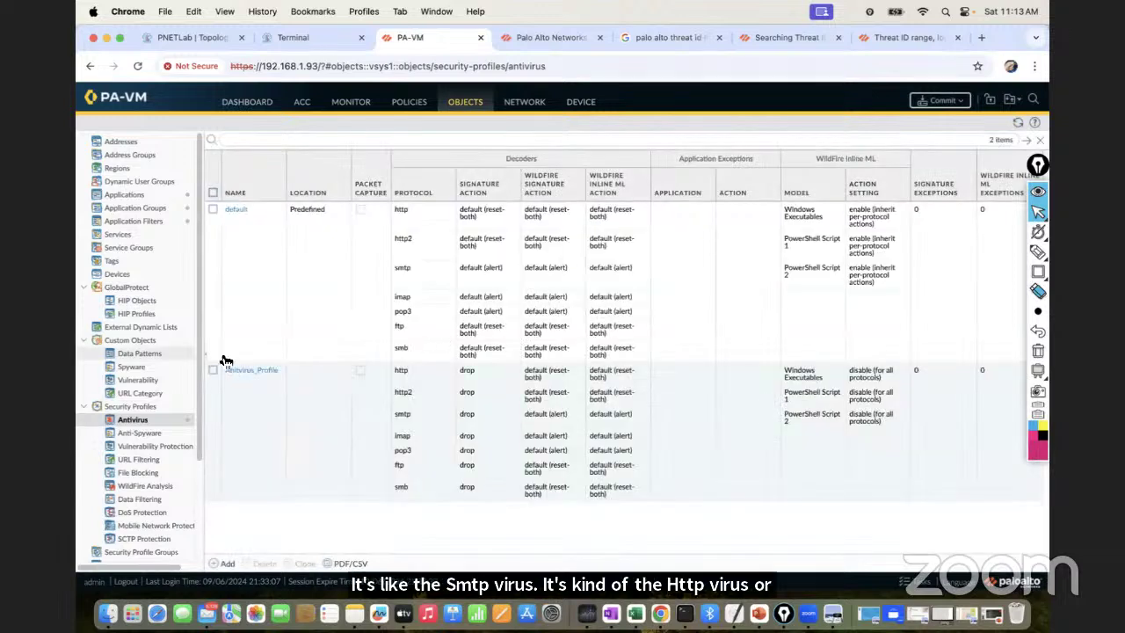
{"action": "scroll", "coordinate": [151, 251], "scroll_direction": "down", "scroll_amount": 3}
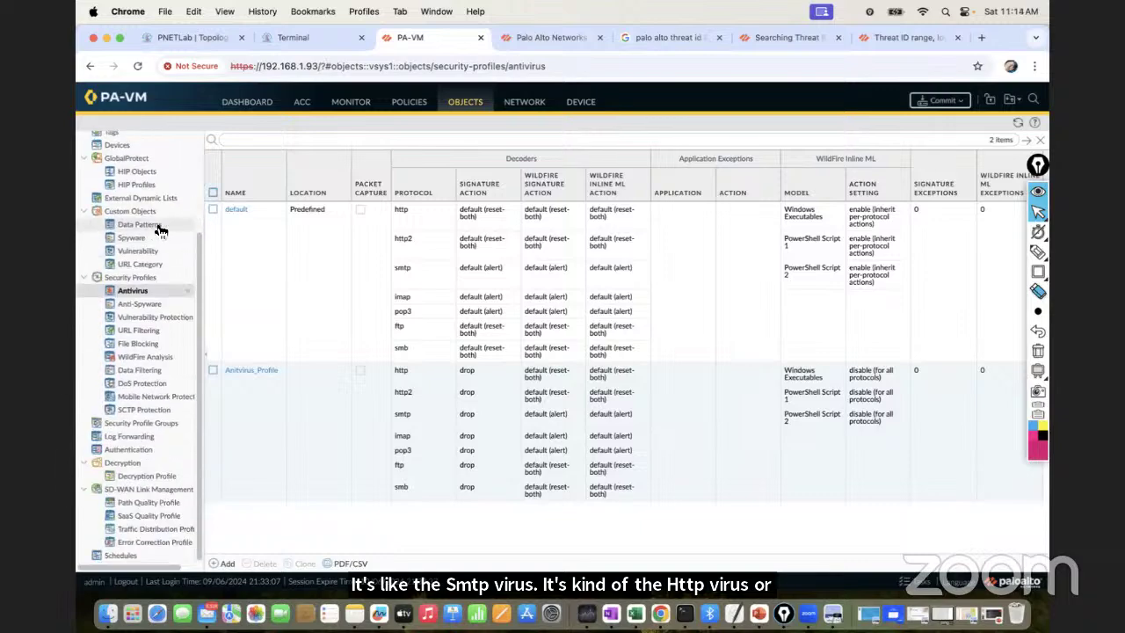
{"action": "left_click", "coordinate": [418, 112]}
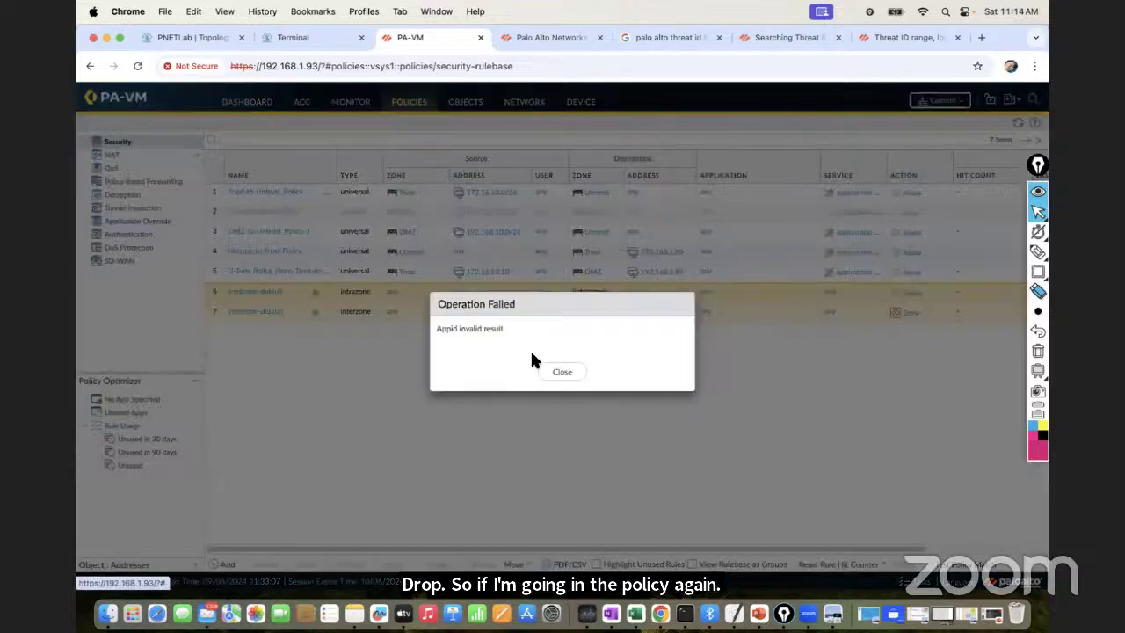
Set Trust-to-Untrust_Policy's profile type to Profiles with Antivirus 'Anitvirus_Profile', and dismiss the error
{"action": "left_click", "coordinate": [551, 374]}
{"action": "left_click", "coordinate": [270, 195]}
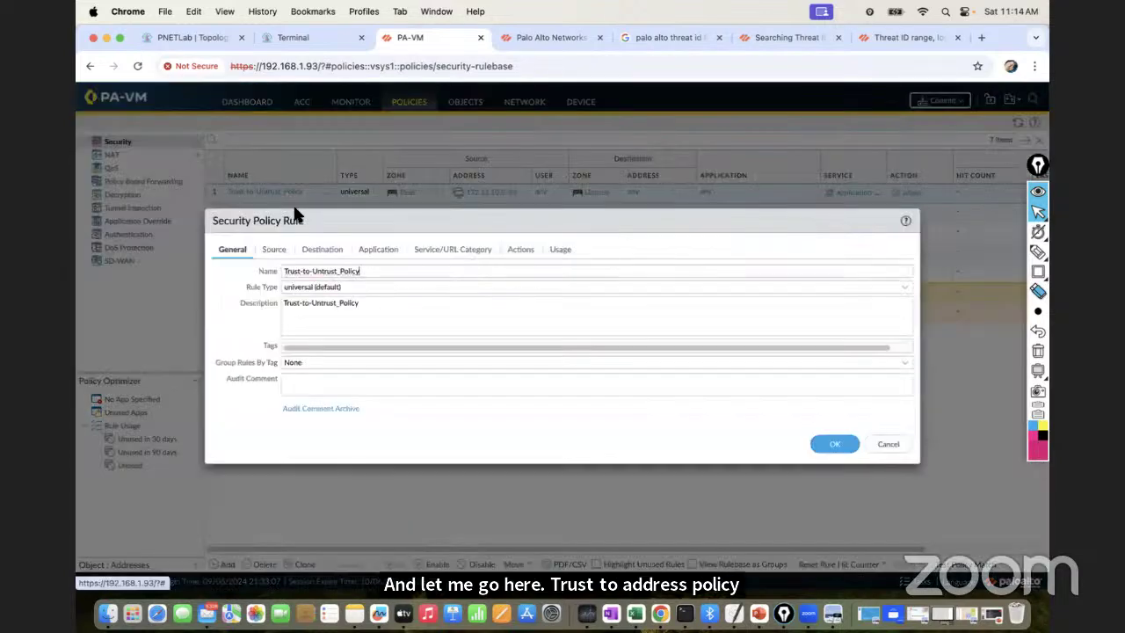
{"action": "left_click", "coordinate": [519, 251]}
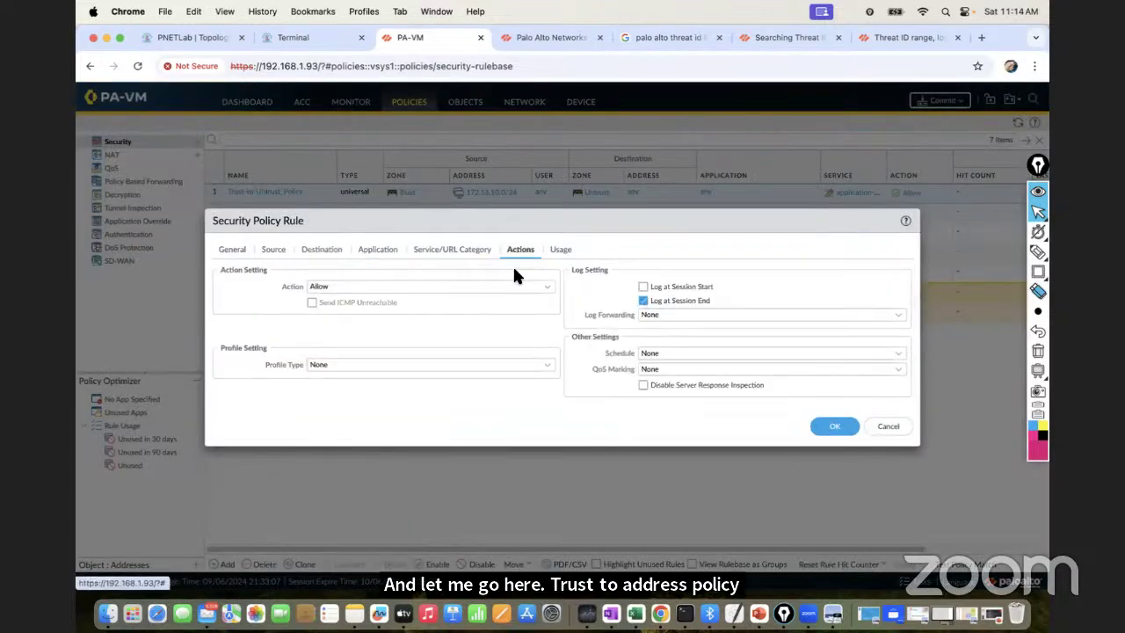
{"action": "left_click", "coordinate": [550, 365]}
{"action": "left_click", "coordinate": [342, 383]}
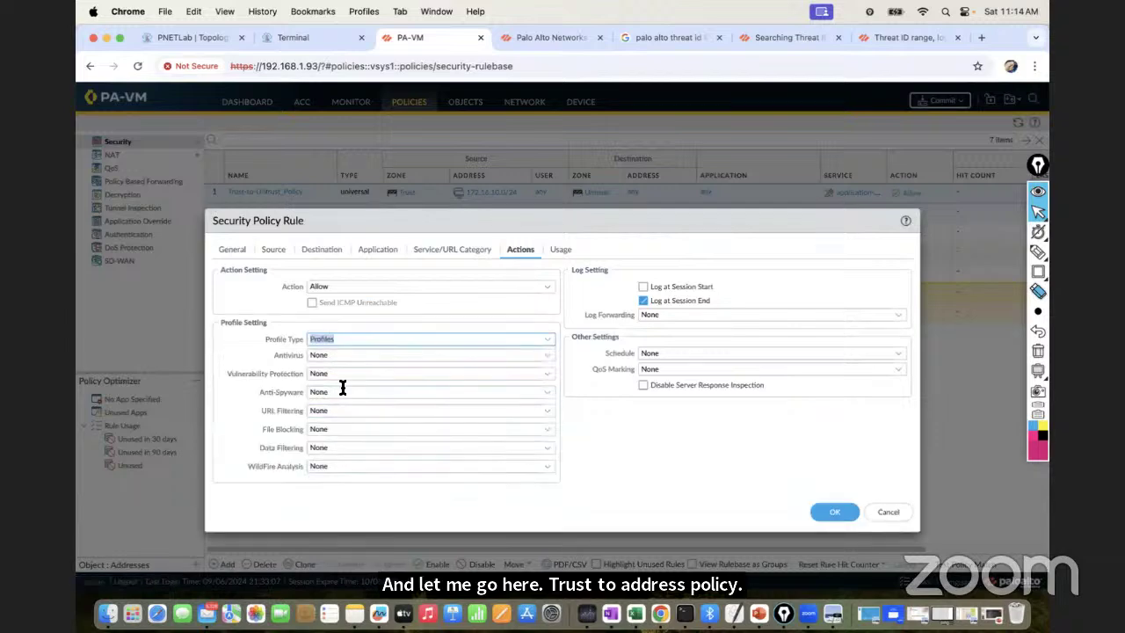
{"action": "left_click", "coordinate": [533, 357]}
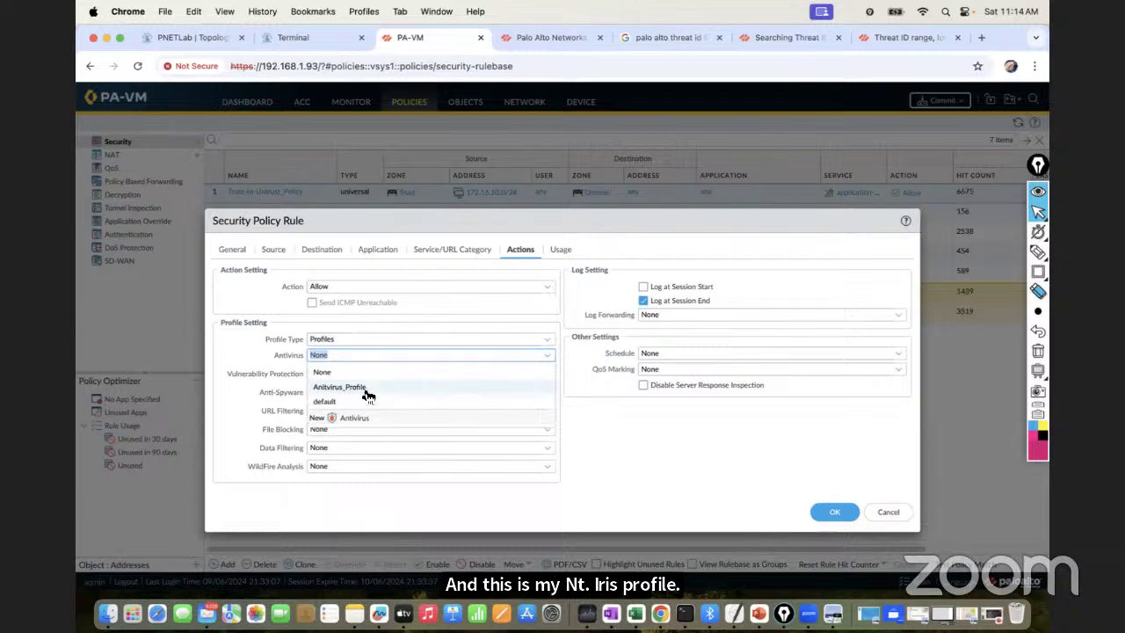
{"action": "left_click", "coordinate": [367, 395]}
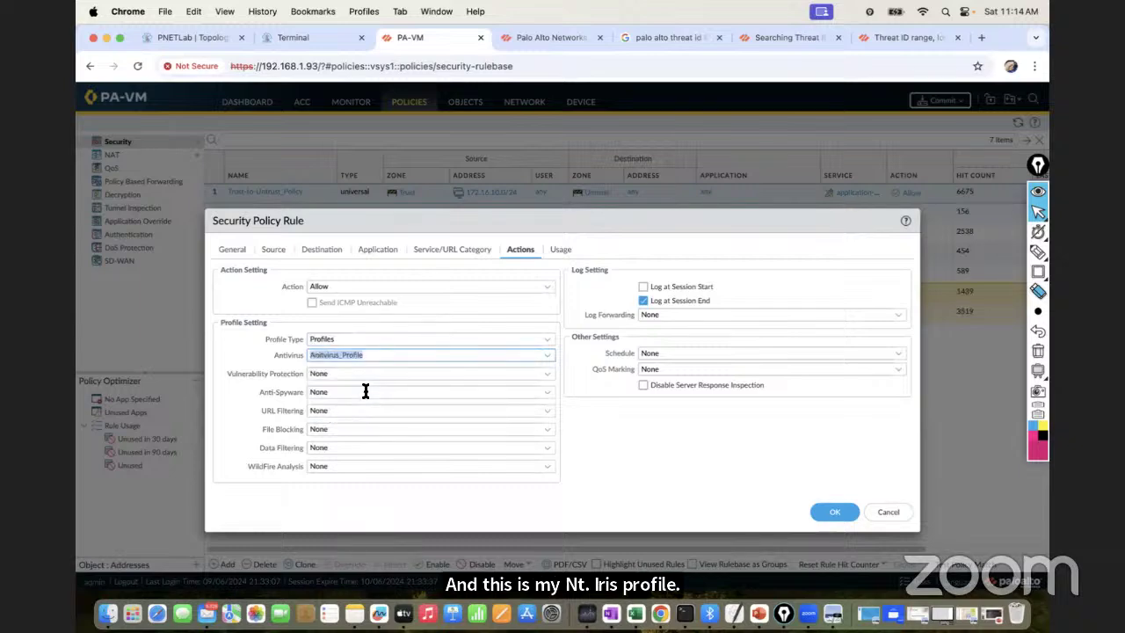
{"action": "left_click", "coordinate": [835, 513]}
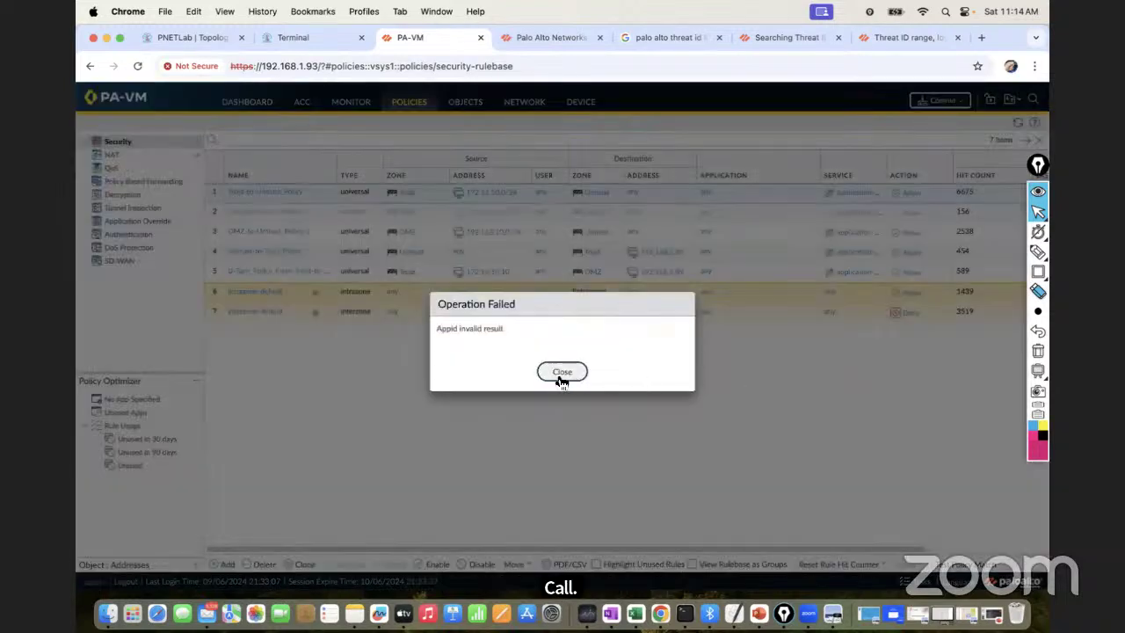
{"action": "left_click", "coordinate": [559, 375]}
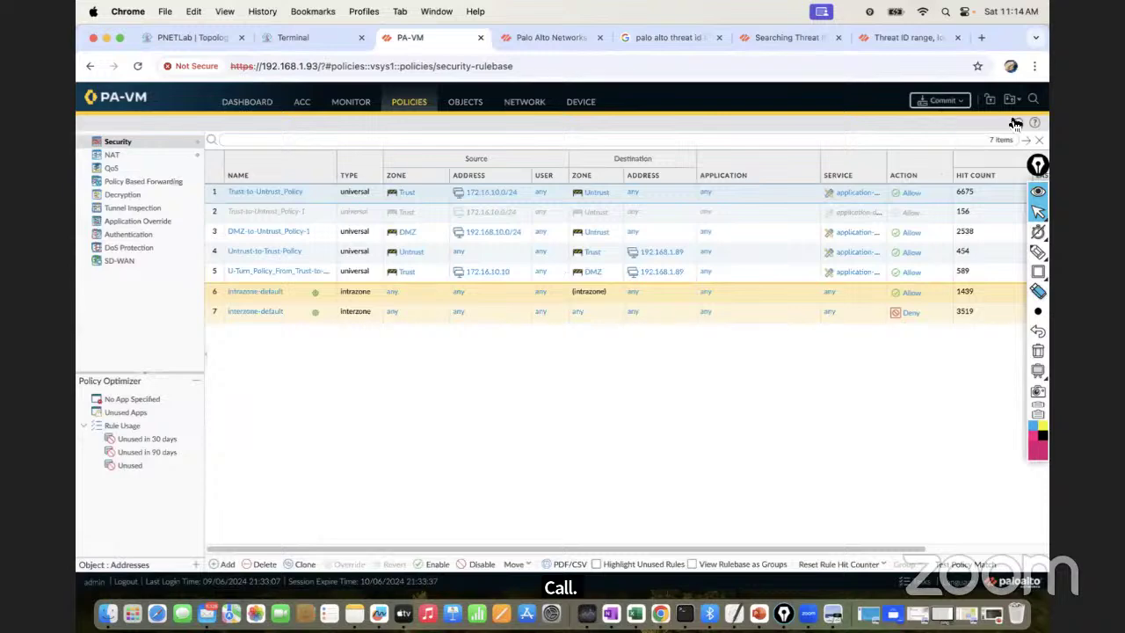
Commit all changes to the firewall, then open Monitor > Logs > Threat and close Commit Status
{"action": "left_click", "coordinate": [937, 109]}
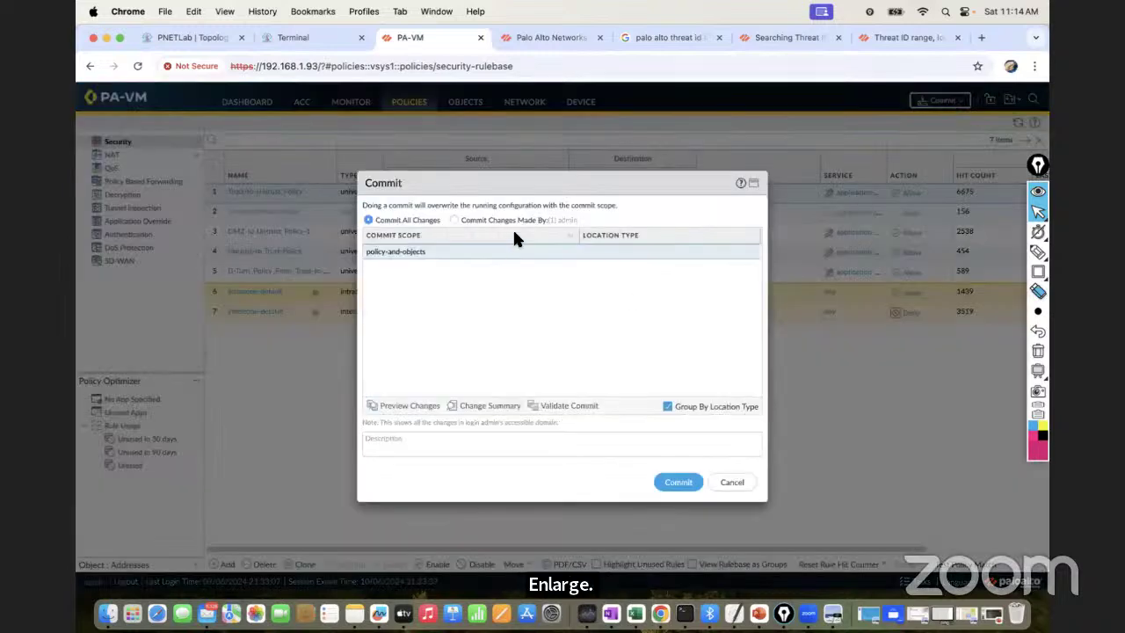
{"action": "left_click", "coordinate": [668, 485]}
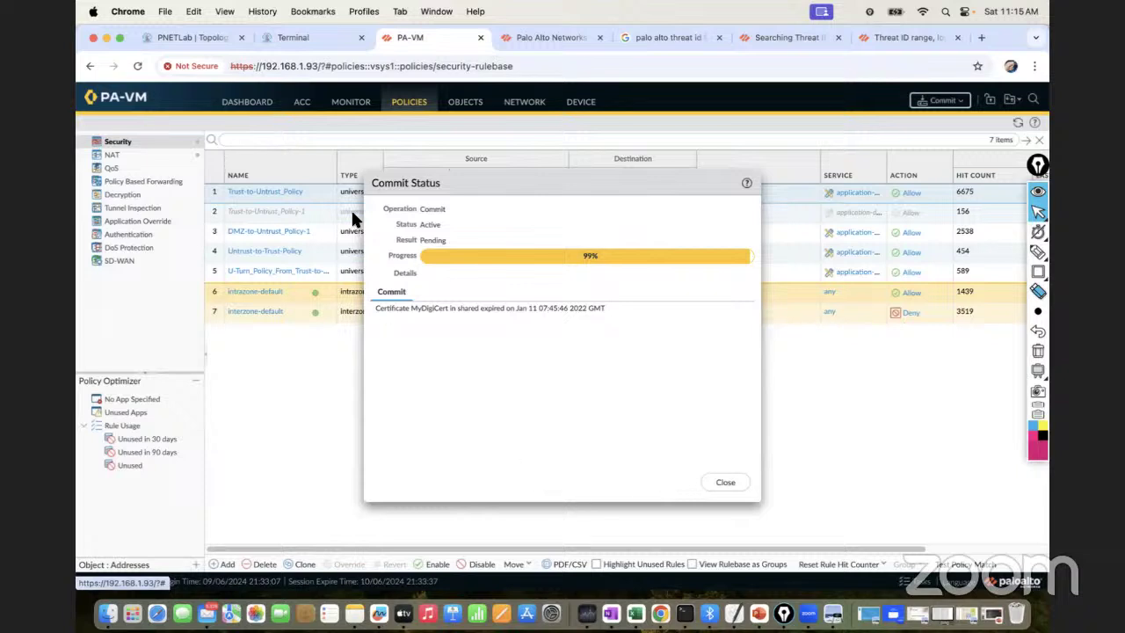
{"action": "left_click", "coordinate": [354, 104]}
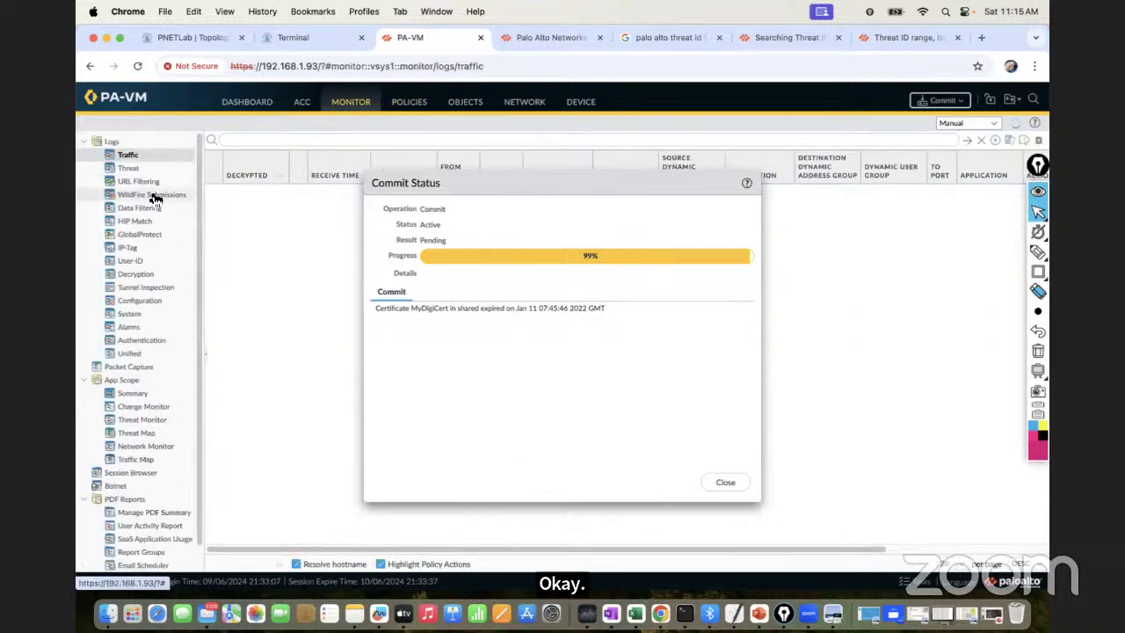
{"action": "left_click", "coordinate": [132, 168]}
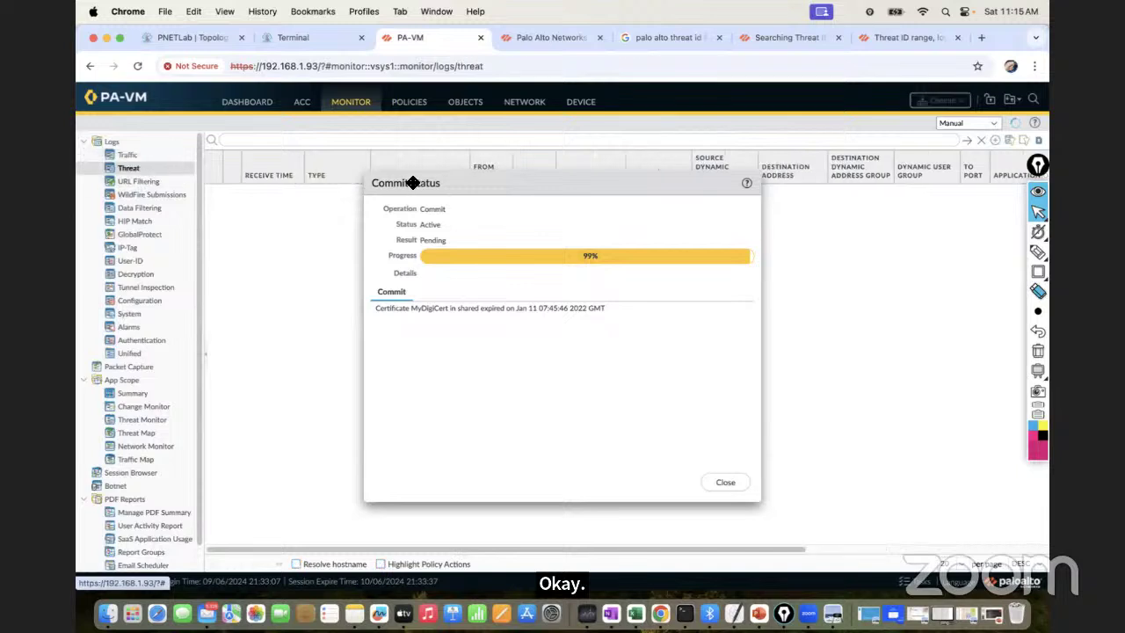
{"action": "left_click_drag", "start_coordinate": [464, 181], "coordinate": [571, 226]}
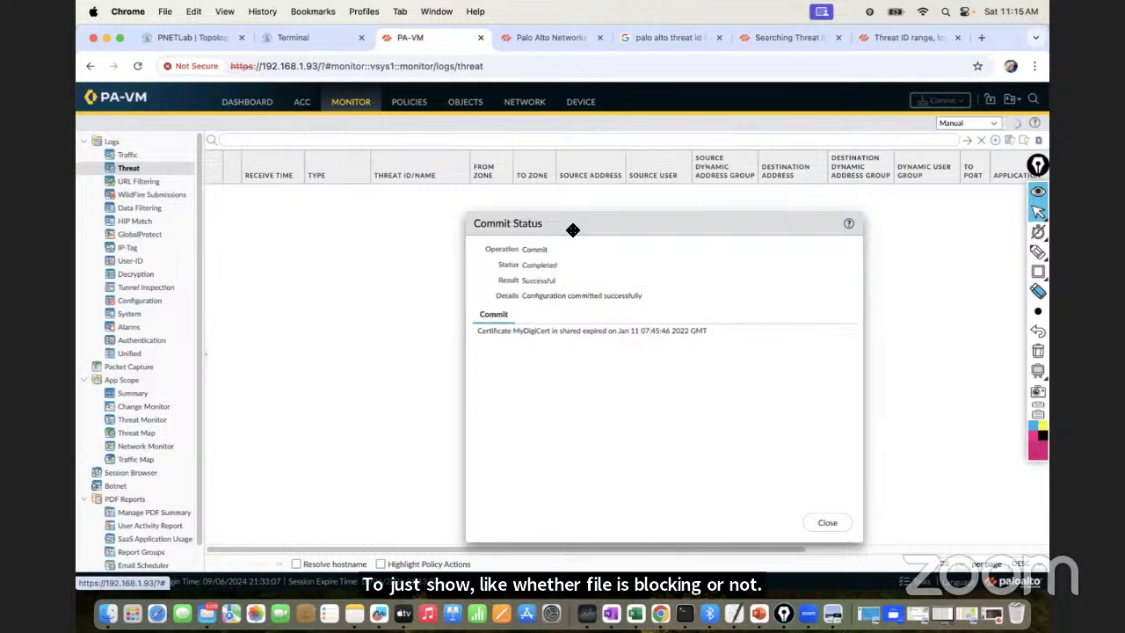
{"action": "left_click", "coordinate": [825, 525]}
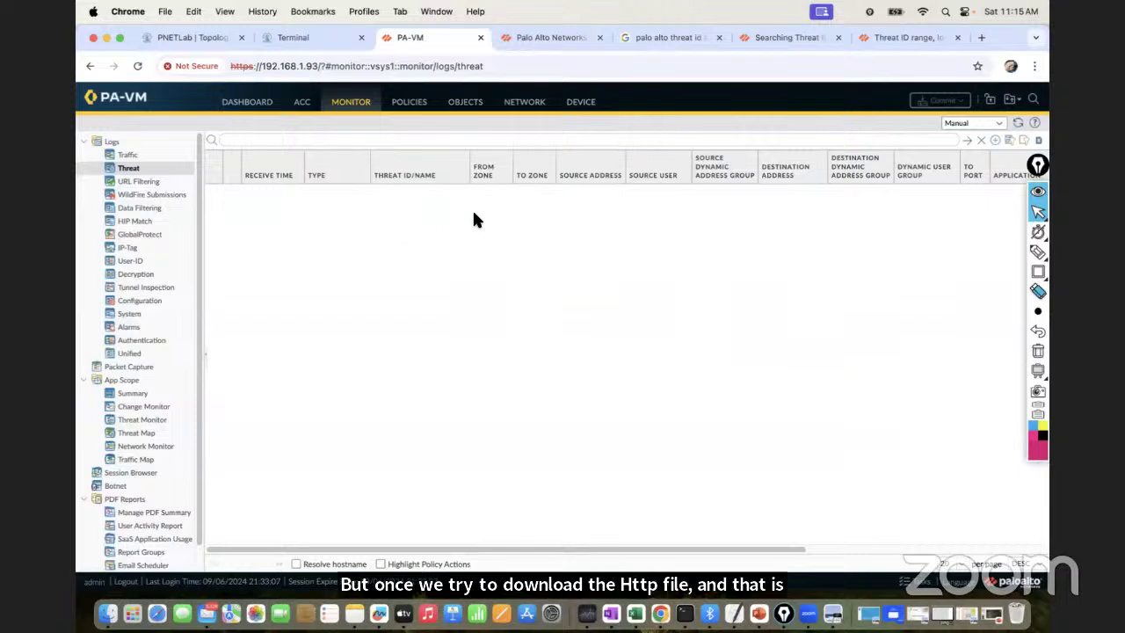
On the Windows VM, retry the eicarcom2.zip and eicar_com.zip HTTP downloads
{"action": "left_click", "coordinate": [289, 37]}
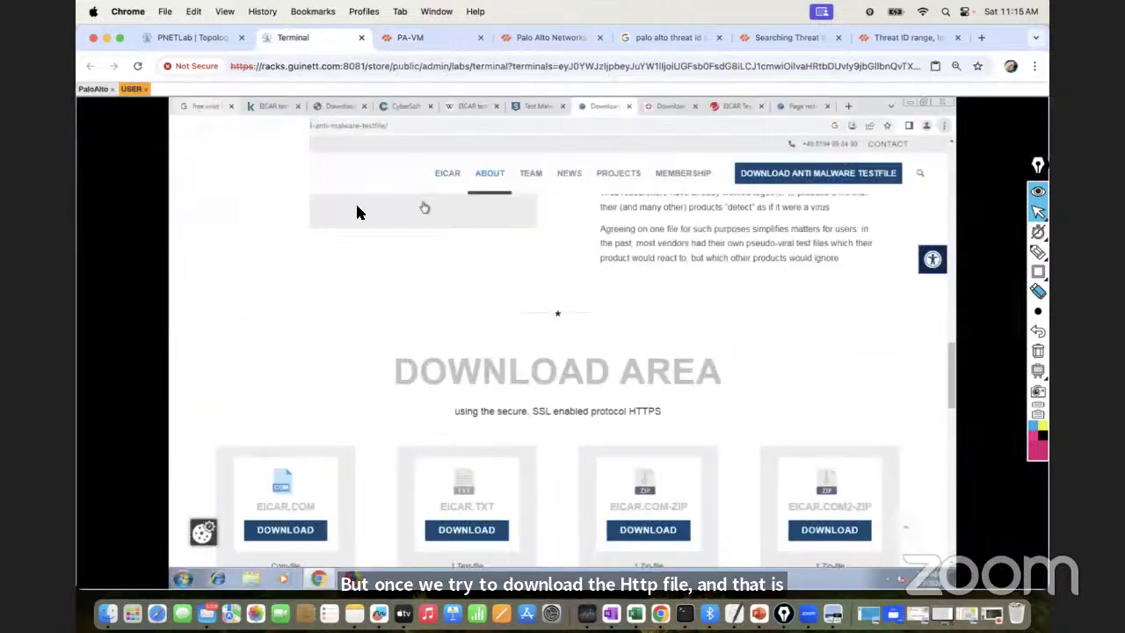
{"action": "left_click", "coordinate": [272, 106]}
{"action": "left_click", "coordinate": [341, 106]}
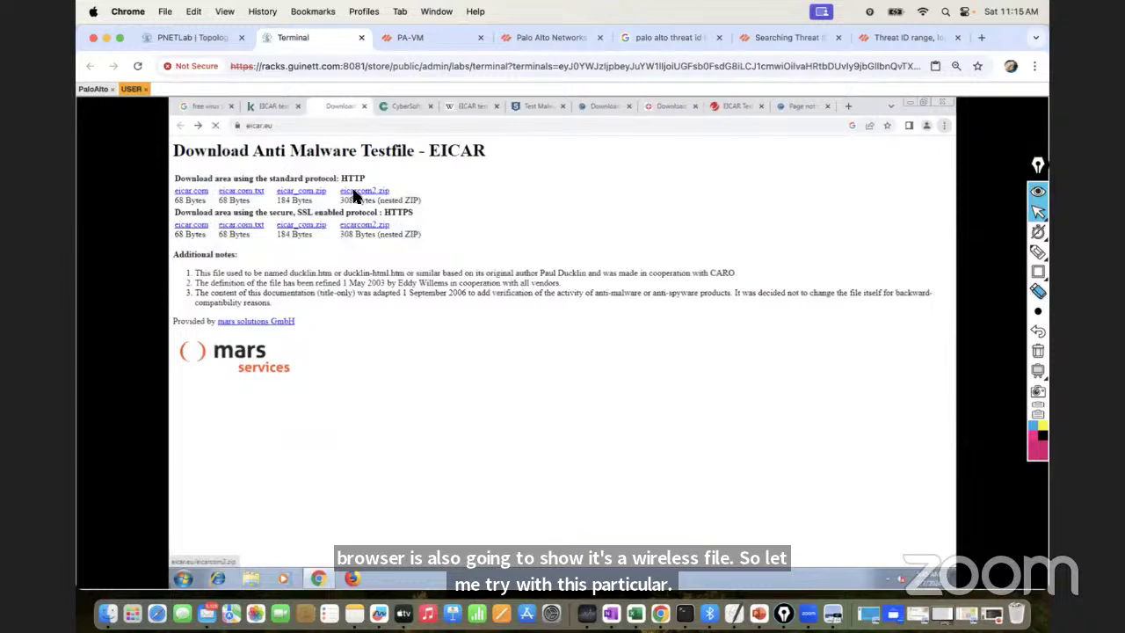
{"action": "left_click", "coordinate": [354, 195]}
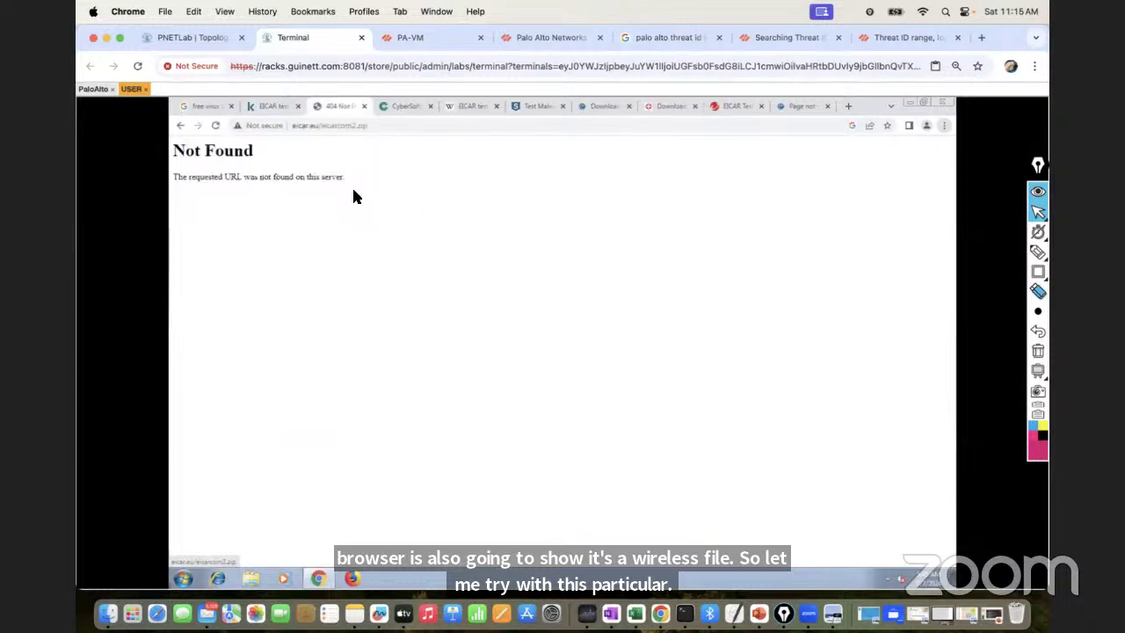
{"action": "left_click", "coordinate": [181, 125]}
{"action": "left_click", "coordinate": [305, 198]}
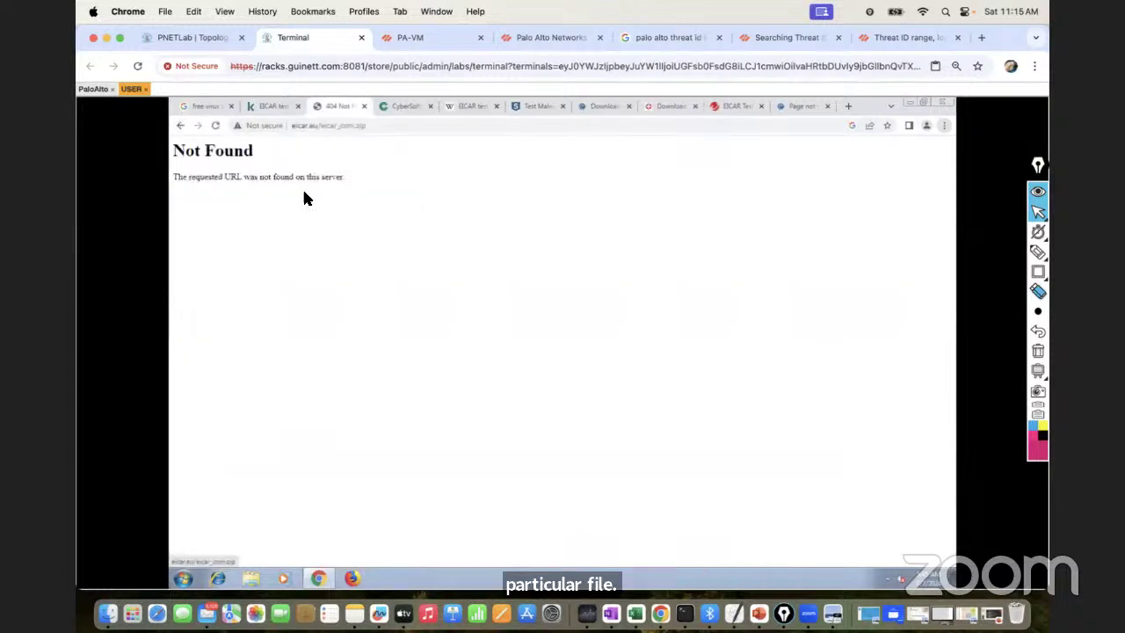
{"action": "left_click", "coordinate": [181, 125]}
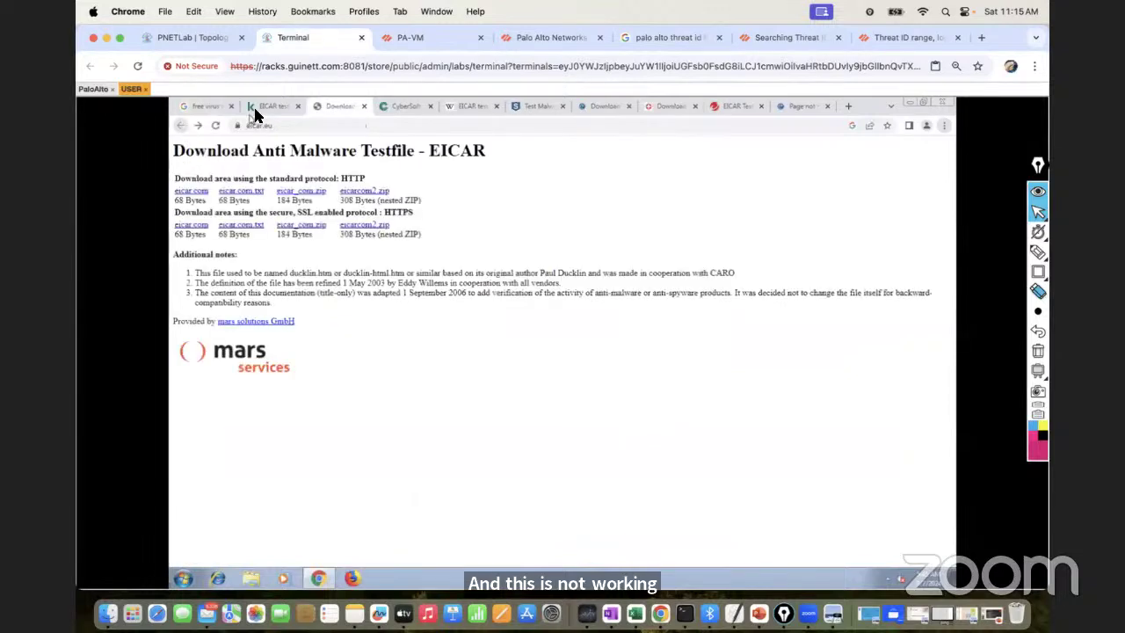
Download the EICAR file from the Kaspersky article, getting the Virus/Spyware Download Blocked page
{"action": "left_click", "coordinate": [261, 108]}
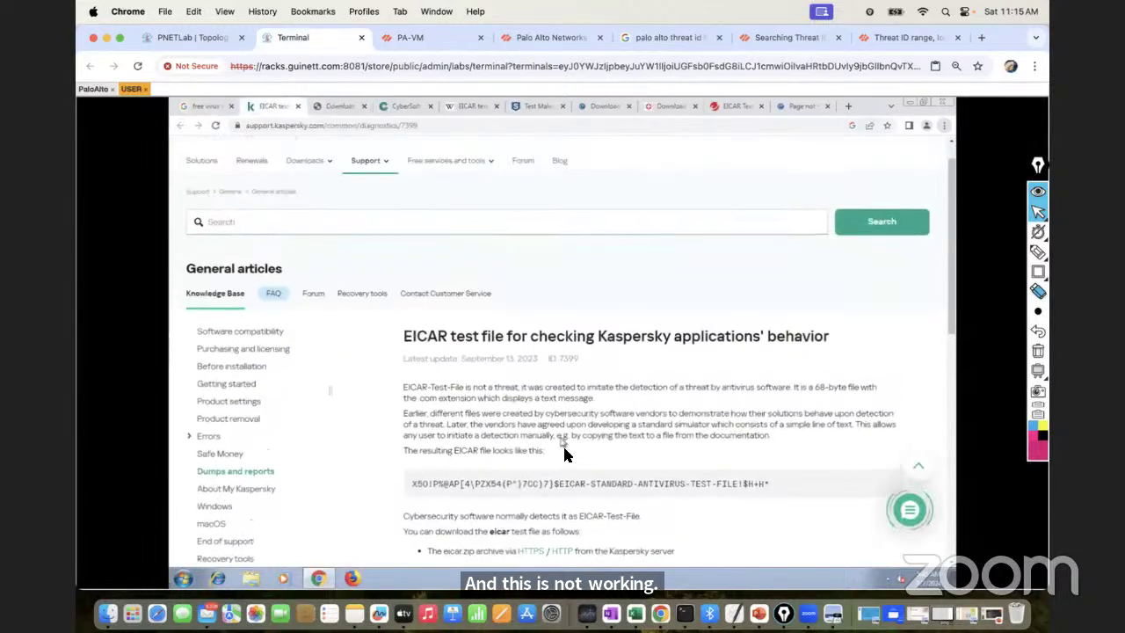
{"action": "left_click", "coordinate": [566, 550]}
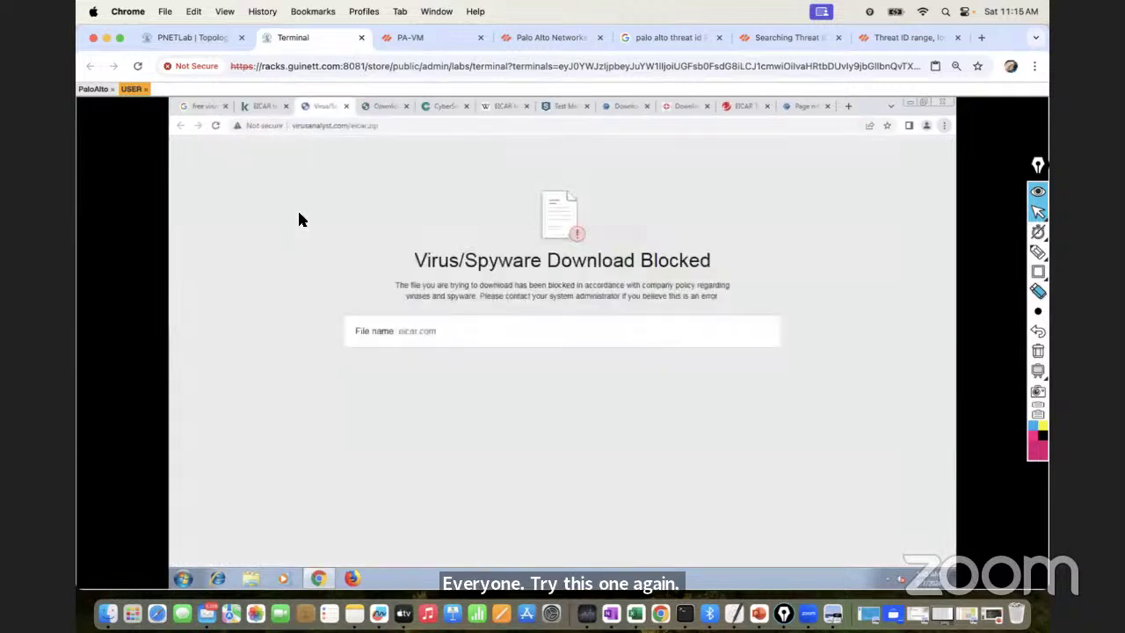
{"action": "left_click_drag", "start_coordinate": [409, 267], "coordinate": [713, 261]}
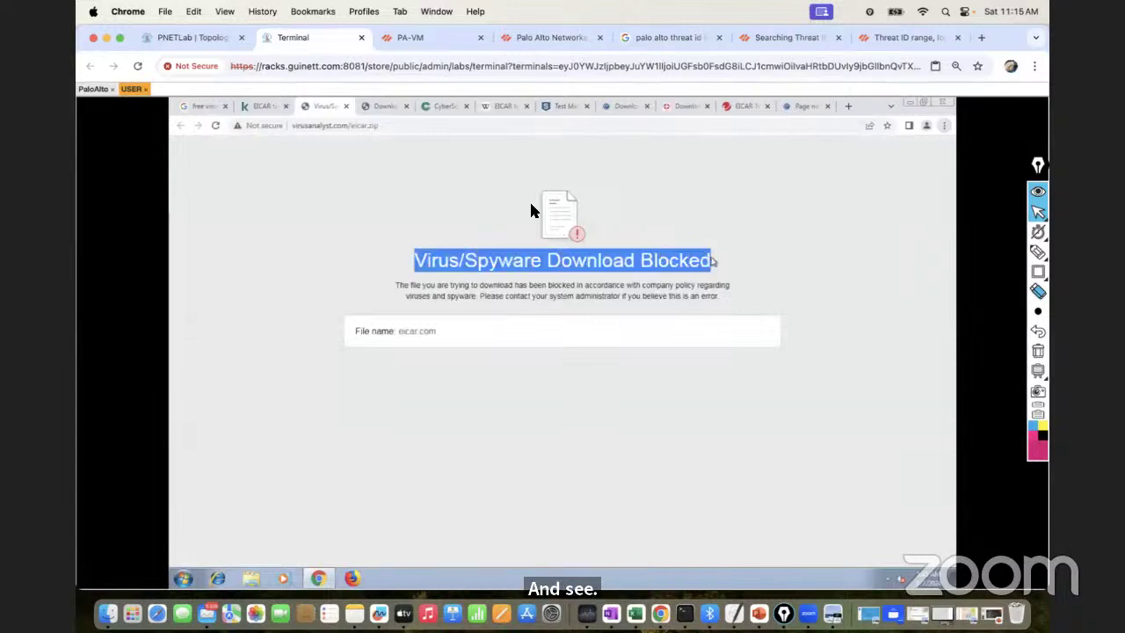
{"action": "left_click", "coordinate": [260, 106]}
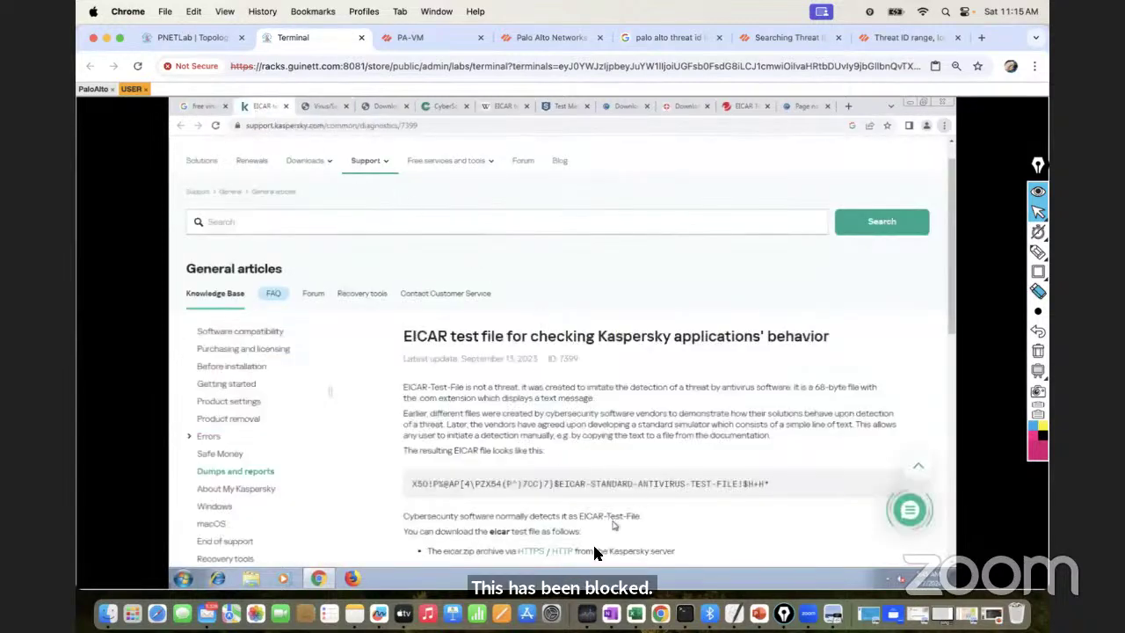
{"action": "left_click", "coordinate": [316, 106]}
{"action": "left_click", "coordinate": [466, 282]}
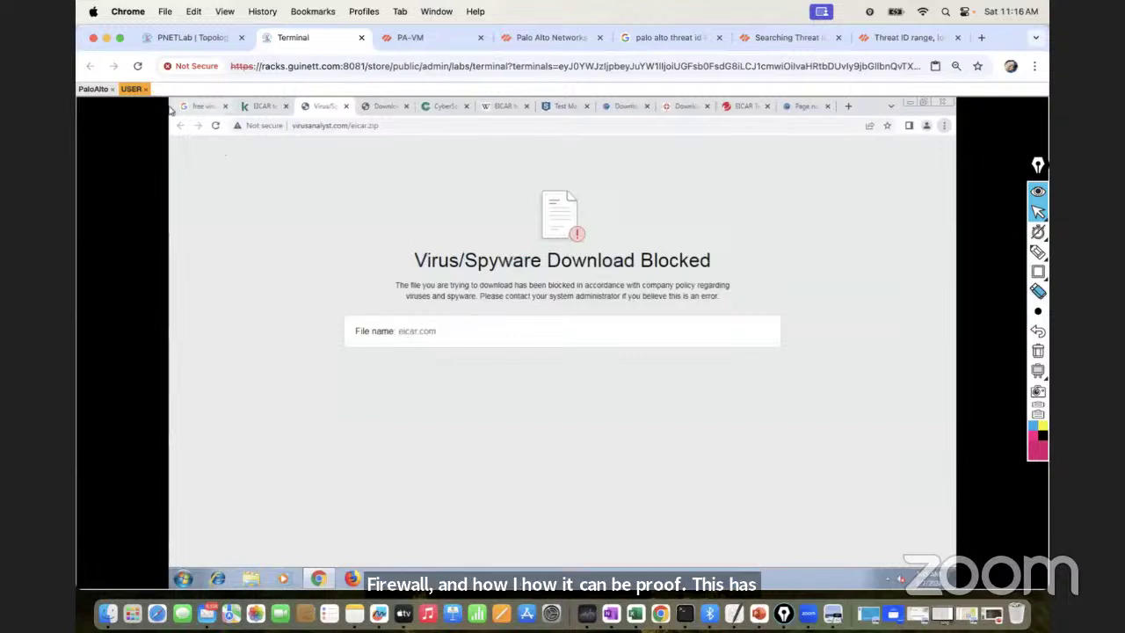
{"action": "left_click", "coordinate": [93, 89]}
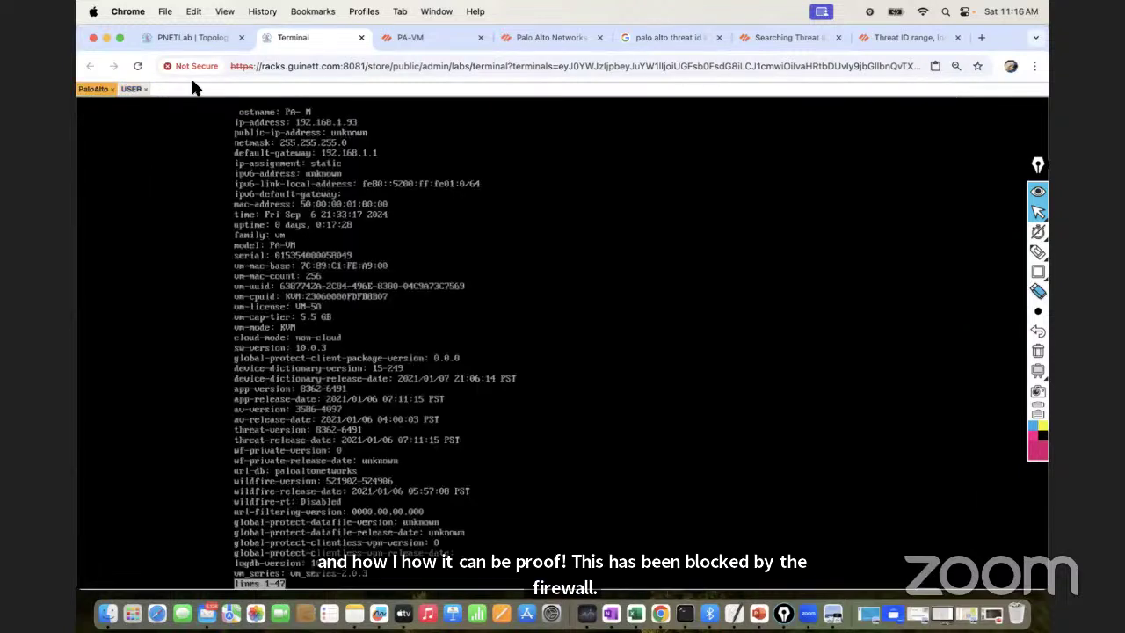
Refresh the threat log to show the Eicar Test File entry from 172.16.10.10, action drop
{"action": "left_click", "coordinate": [399, 37]}
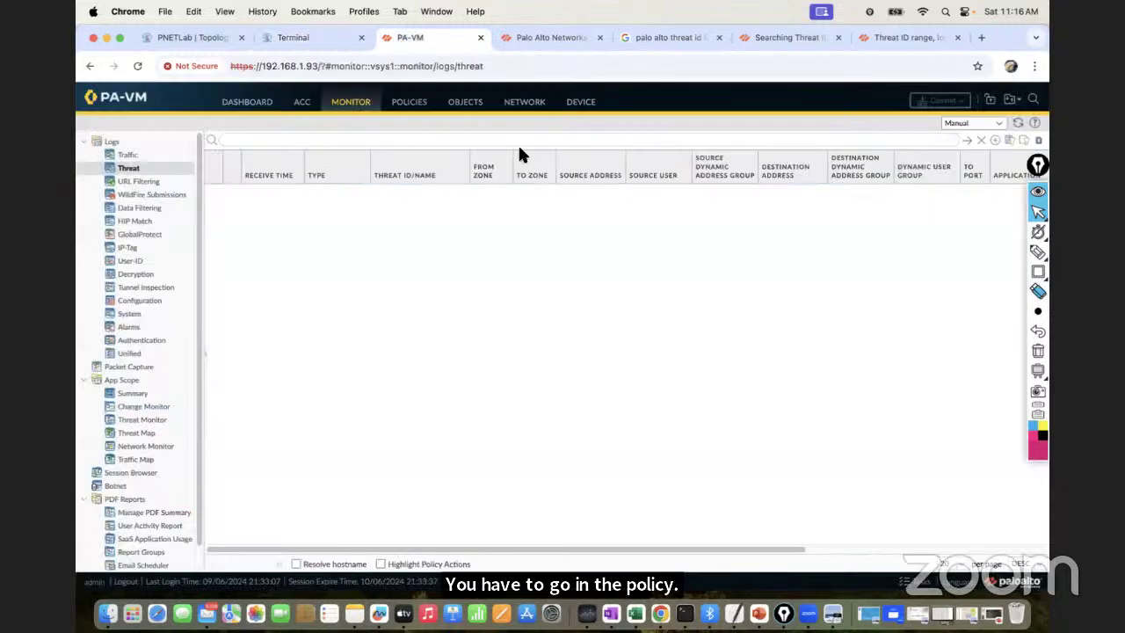
{"action": "left_click", "coordinate": [1015, 123]}
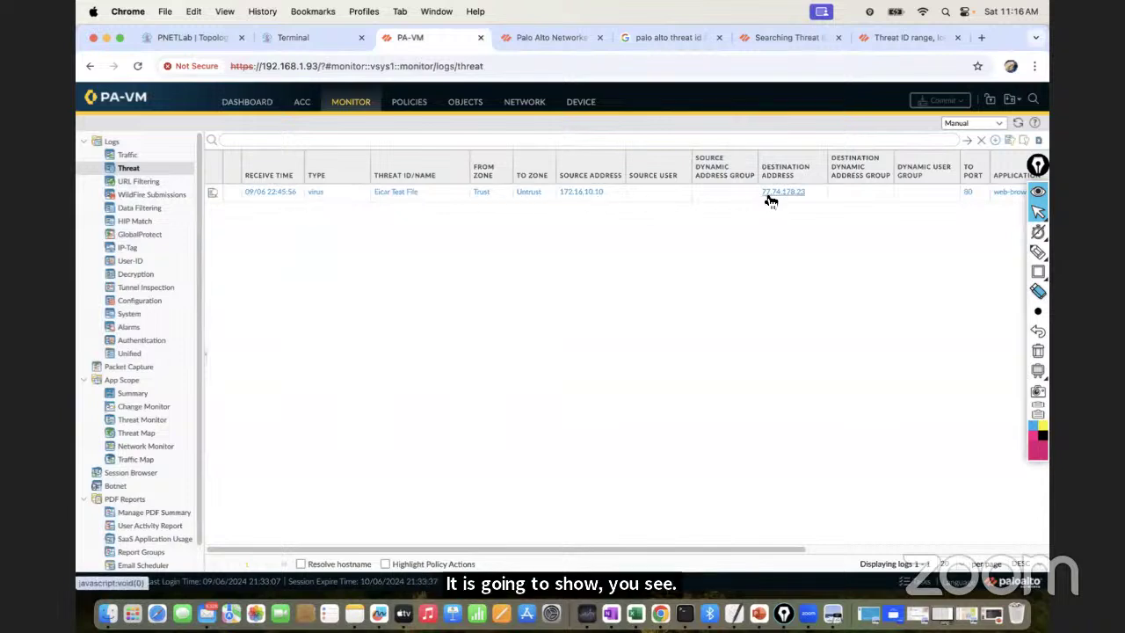
{"action": "left_click_drag", "start_coordinate": [1037, 167], "coordinate": [1036, 218]}
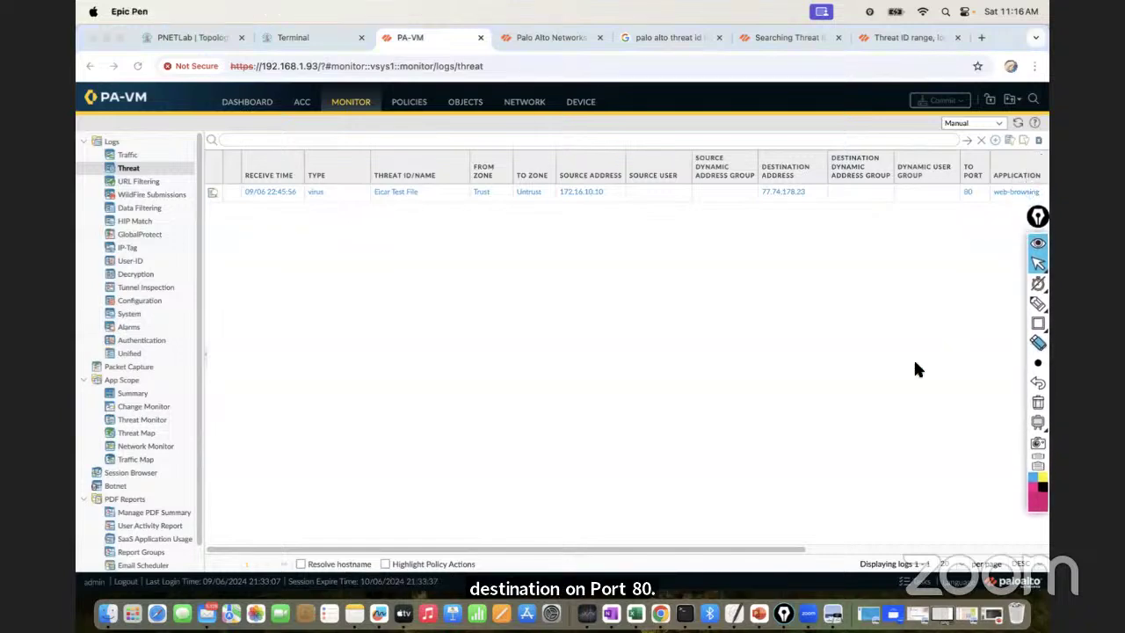
{"action": "left_click_drag", "start_coordinate": [735, 550], "coordinate": [979, 519]}
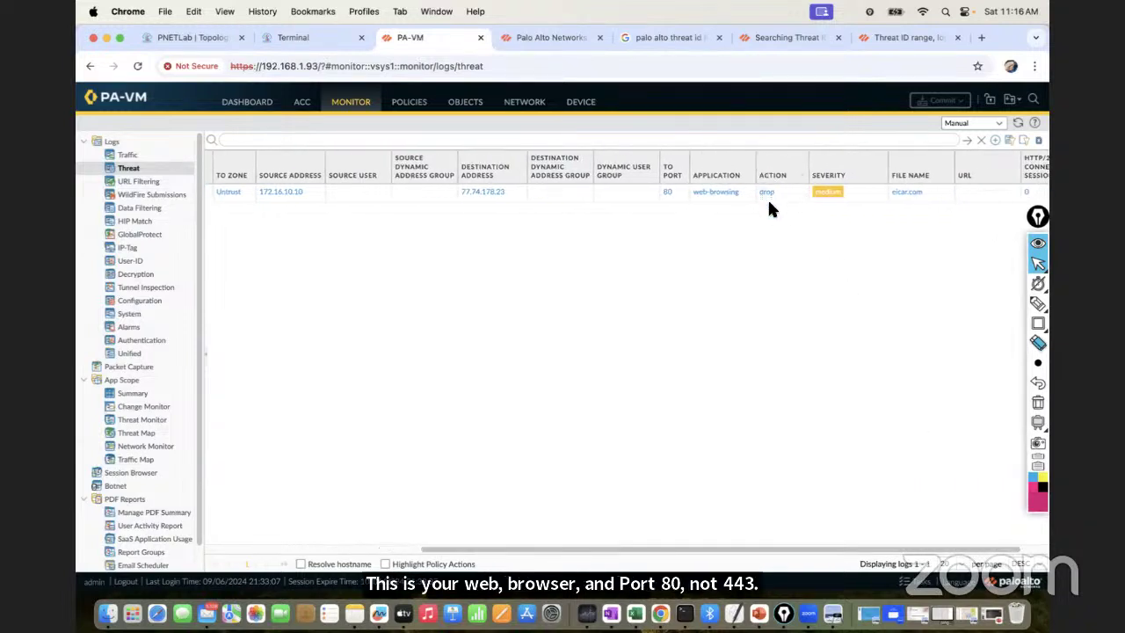
{"action": "left_click_drag", "start_coordinate": [905, 546], "coordinate": [1017, 529]}
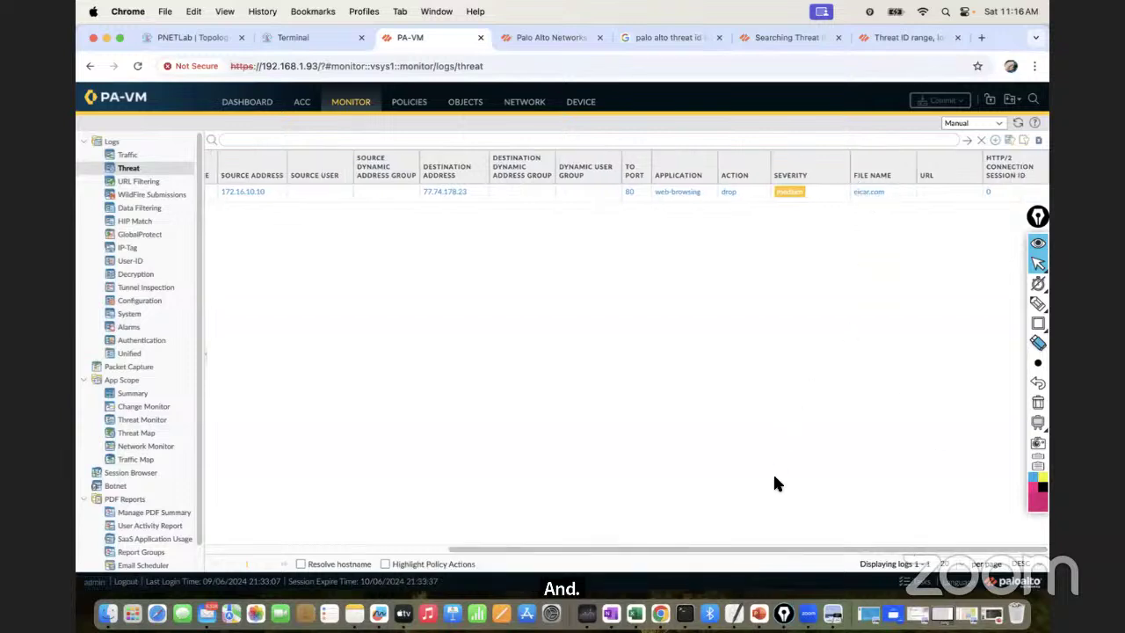
{"action": "left_click_drag", "start_coordinate": [760, 551], "coordinate": [418, 567]}
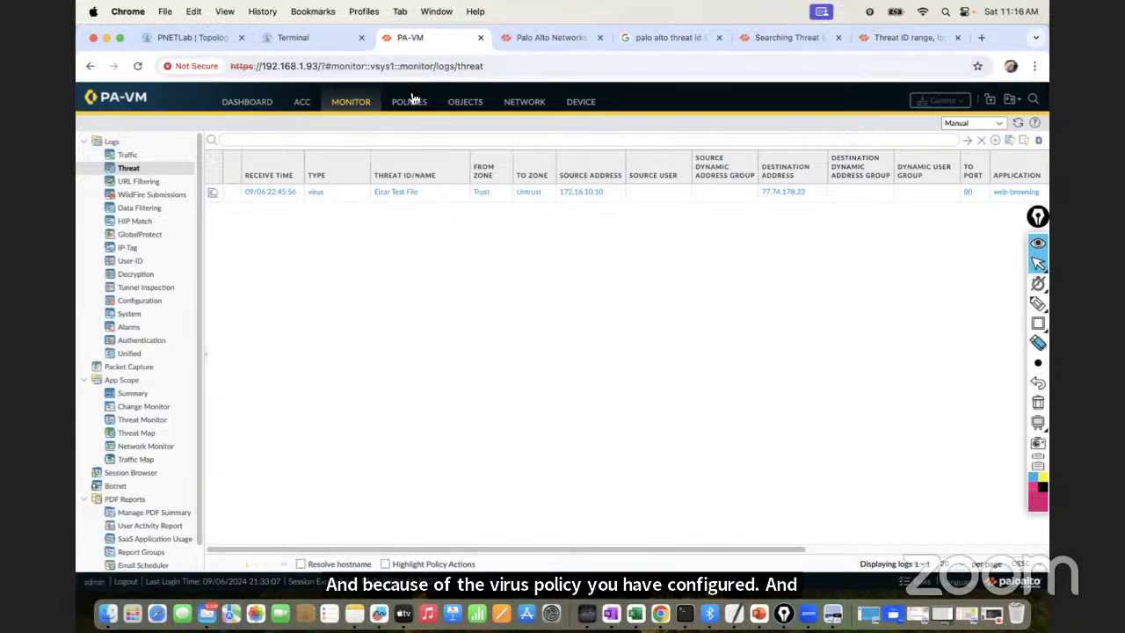
Recheck the blocked EICAR page on the Windows VM, return to the threat log, and minimize Chrome
{"action": "left_click", "coordinate": [289, 35]}
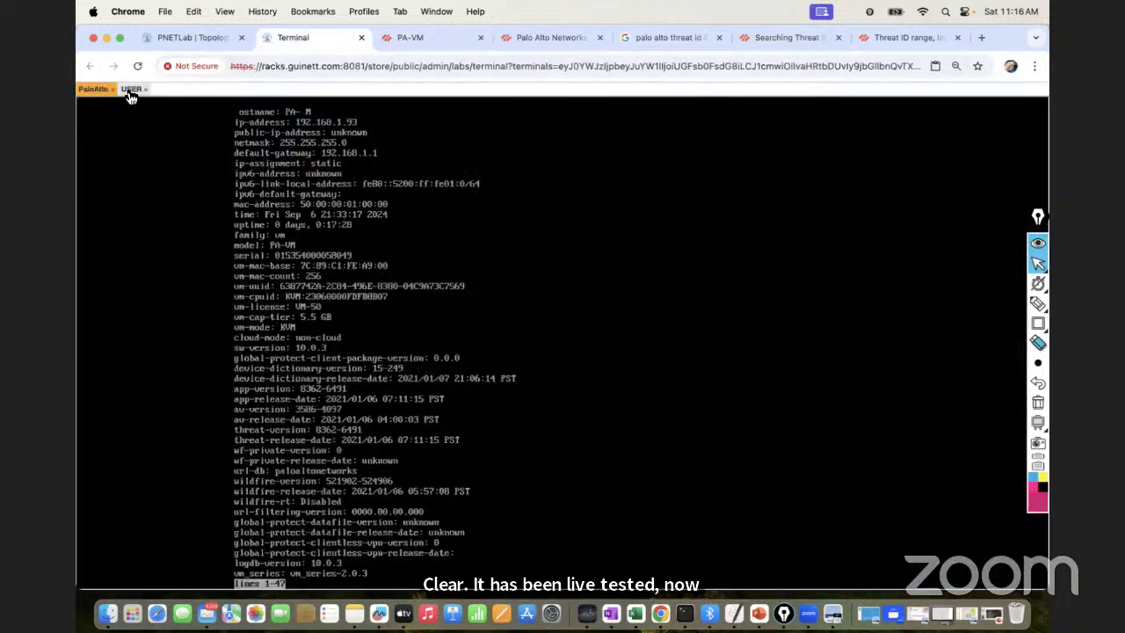
{"action": "left_click", "coordinate": [130, 90]}
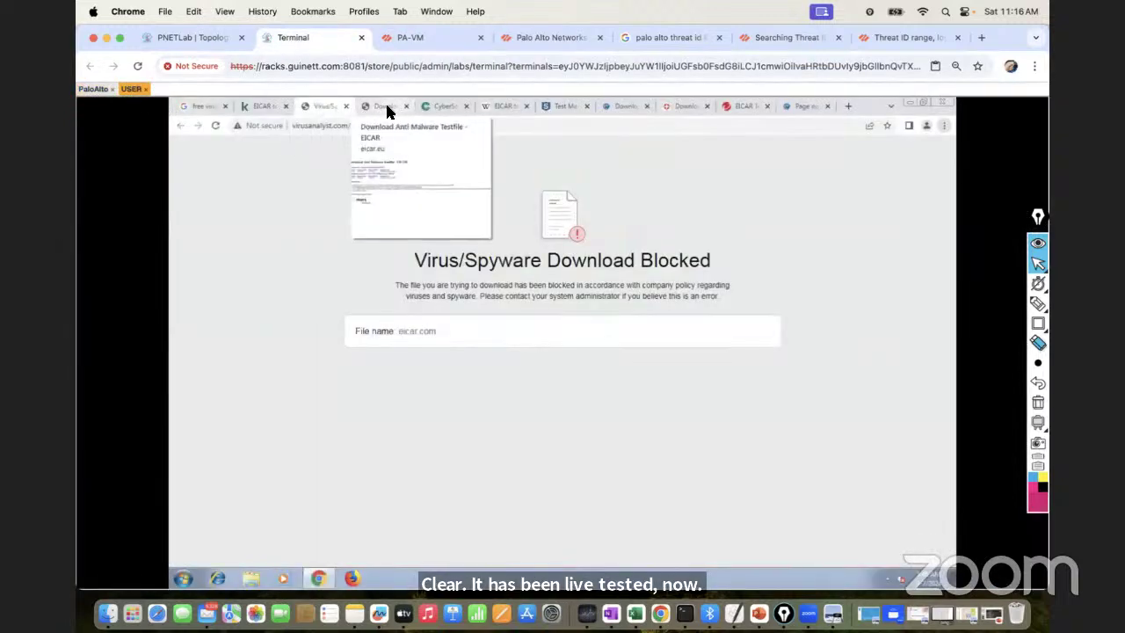
{"action": "left_click", "coordinate": [389, 109]}
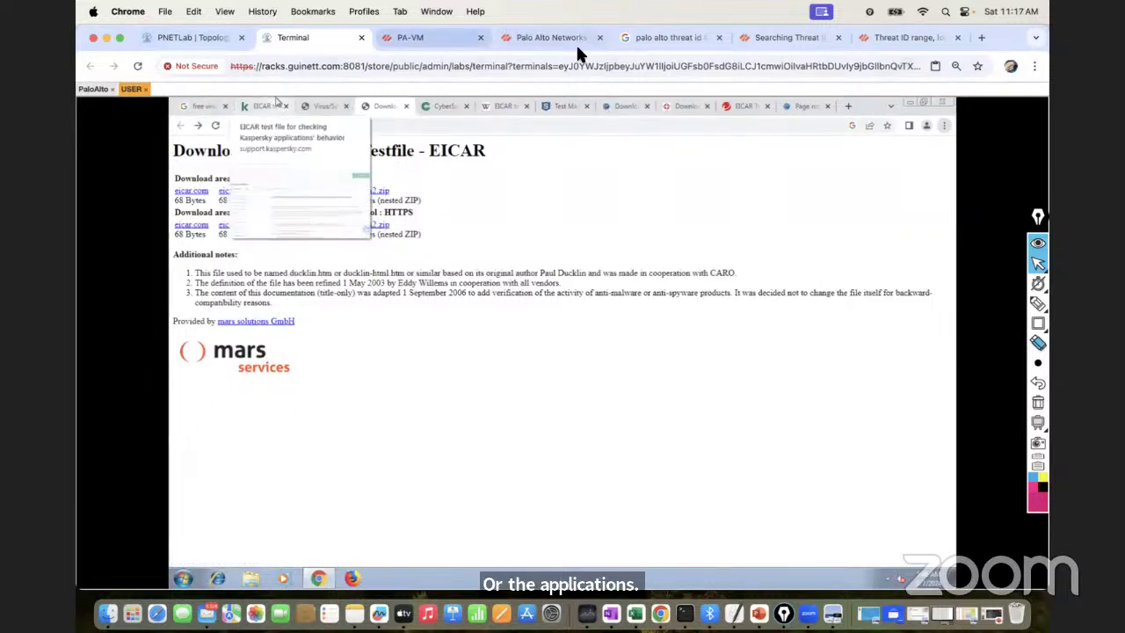
{"action": "left_click", "coordinate": [419, 37]}
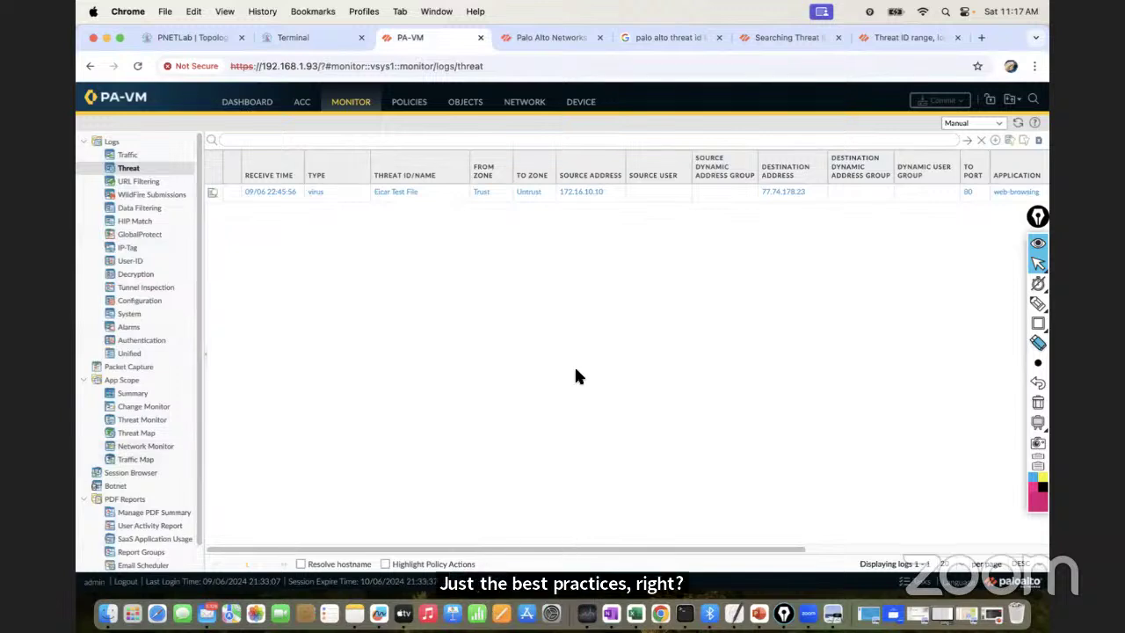
{"action": "left_click", "coordinate": [106, 36]}
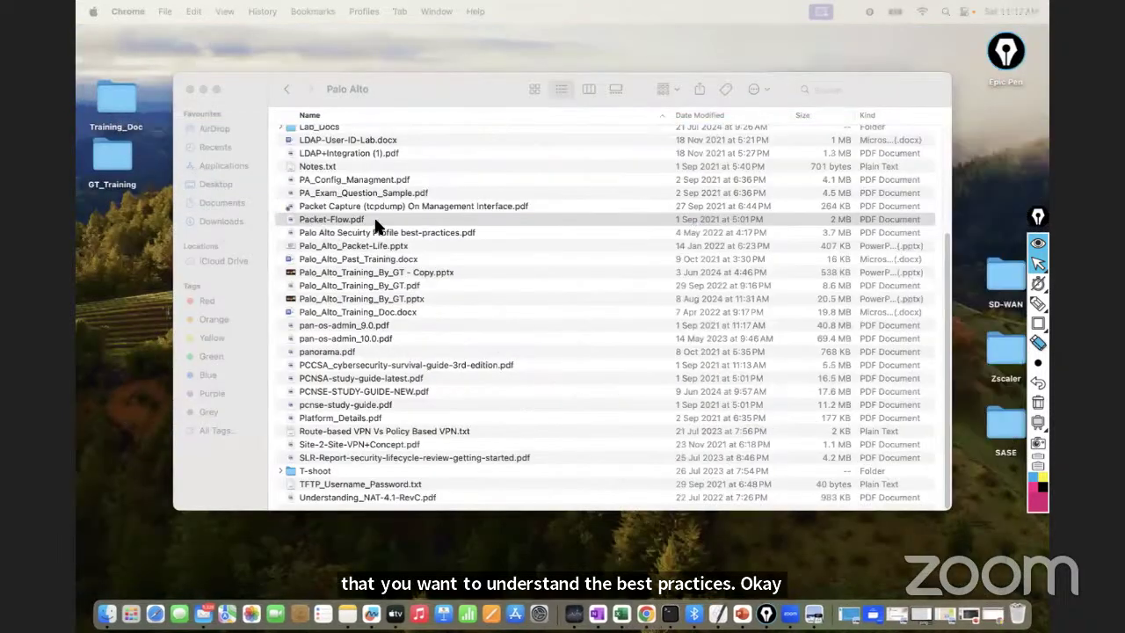
Locate Palo Alto Security Profile best-practices.pdf in the Palo Alto folder and open it
{"action": "left_click", "coordinate": [948, 374]}
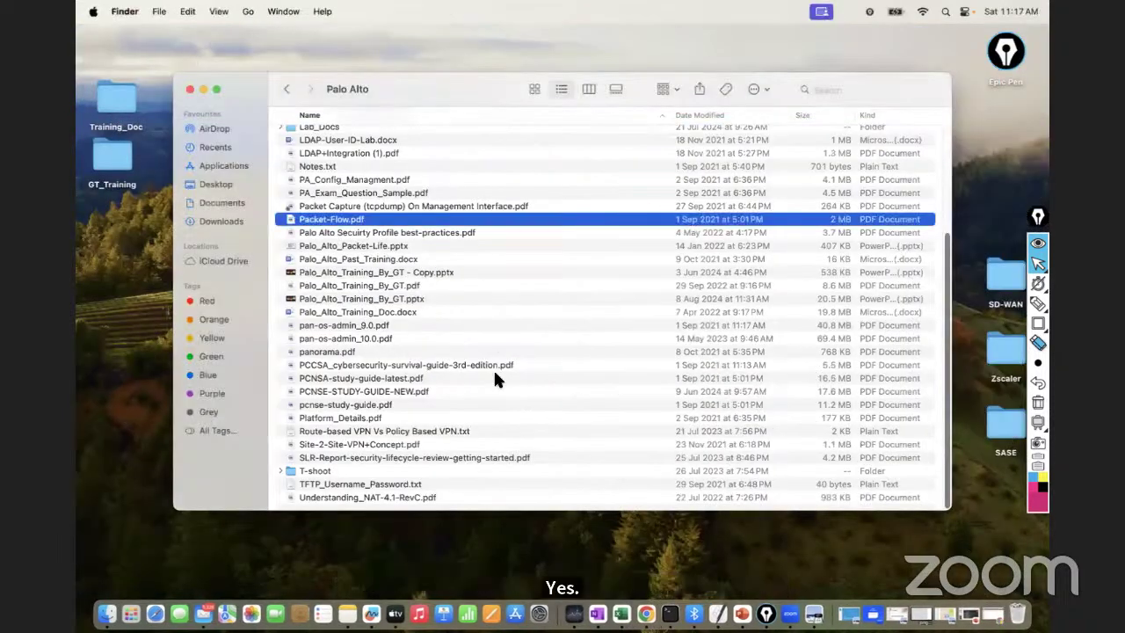
{"action": "left_click", "coordinate": [346, 379]}
{"action": "left_click", "coordinate": [343, 417]}
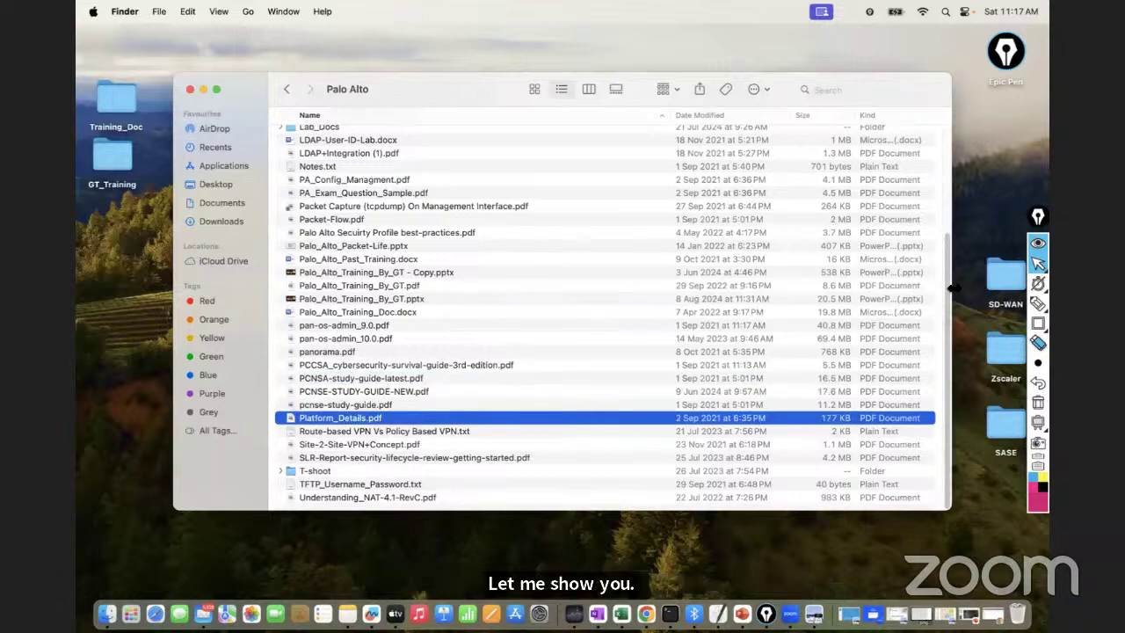
{"action": "scroll", "coordinate": [944, 176], "scroll_direction": "up", "scroll_amount": 5}
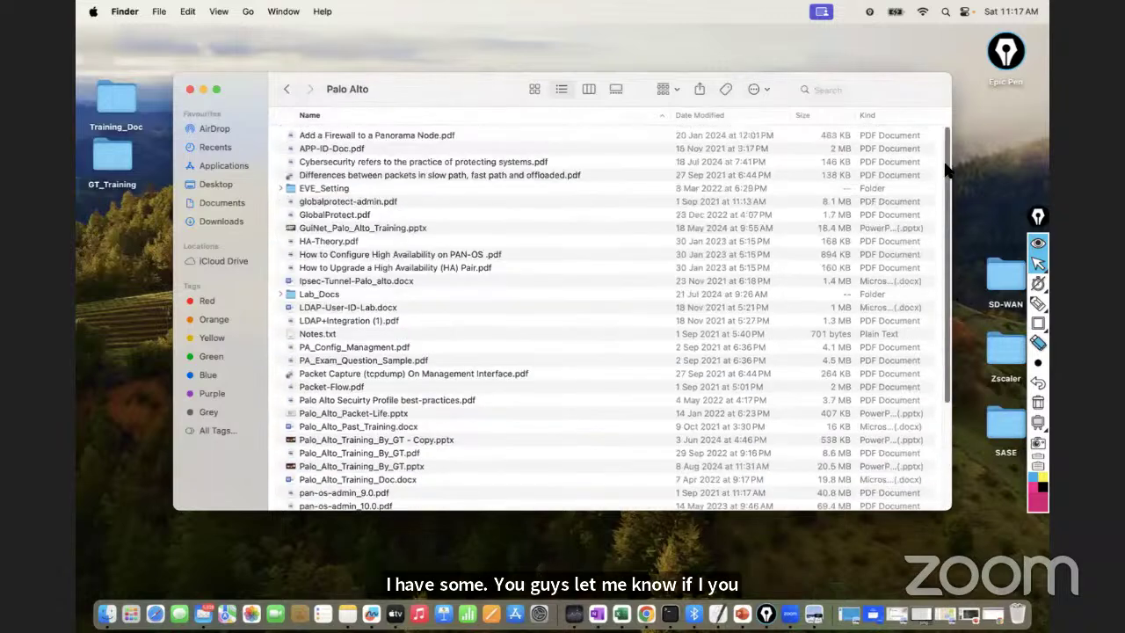
{"action": "left_click", "coordinate": [356, 135]}
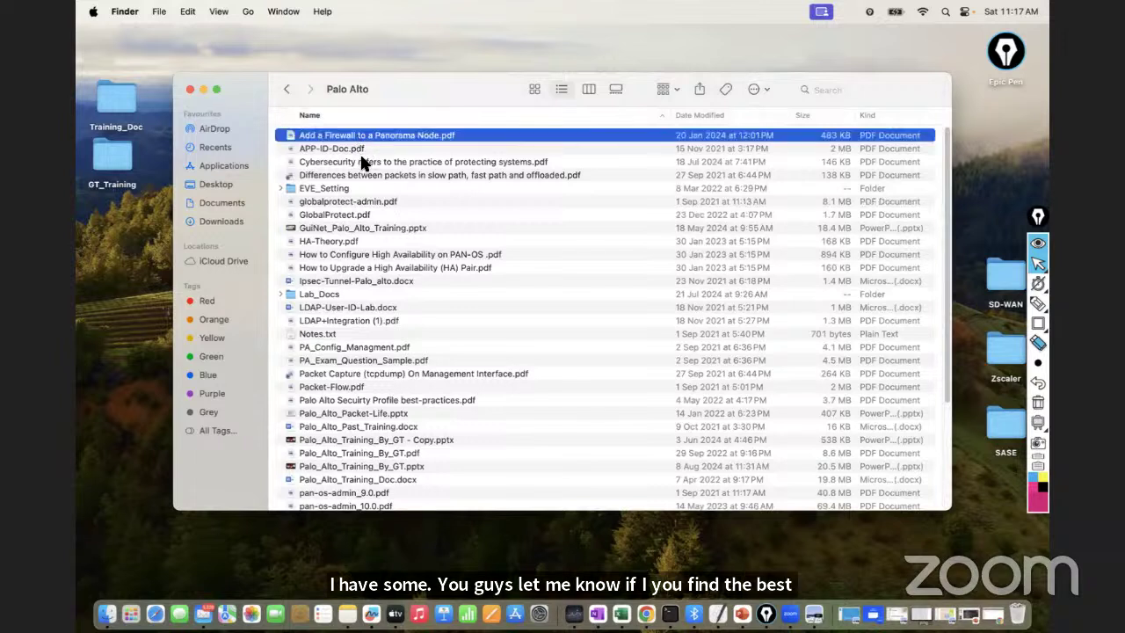
{"action": "left_click", "coordinate": [363, 162]}
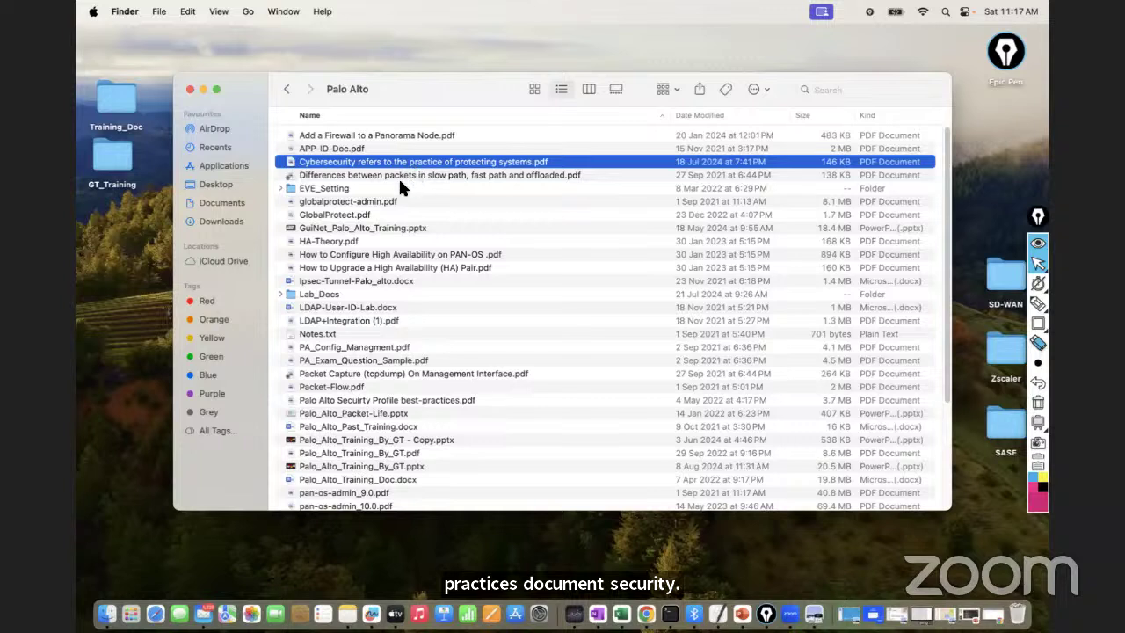
{"action": "left_click", "coordinate": [373, 175]}
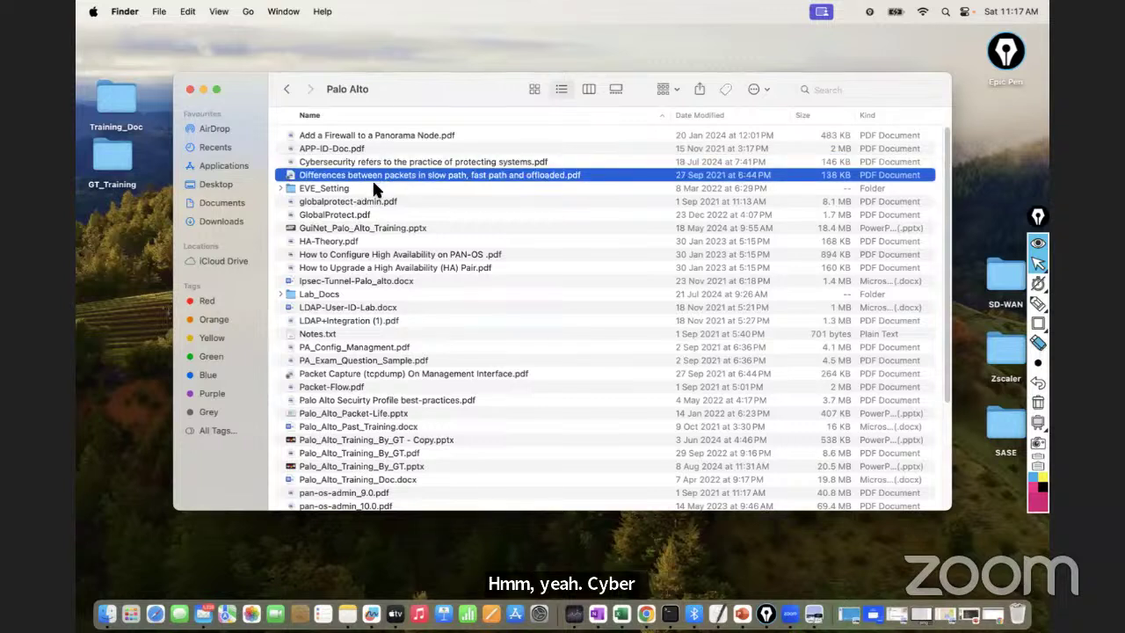
{"action": "key", "text": "Down"}
{"action": "key", "text": "Down"}
{"action": "key", "text": "Down"}
{"action": "key", "text": "Down"}
{"action": "key", "text": "Down"}
{"action": "key", "text": "Down"}
{"action": "key", "text": "Down"}
{"action": "key", "text": "Down"}
{"action": "key", "text": "Down"}
{"action": "key", "text": "Down"}
{"action": "key", "text": "Down"}
{"action": "key", "text": "Down"}
{"action": "key", "text": "Down"}
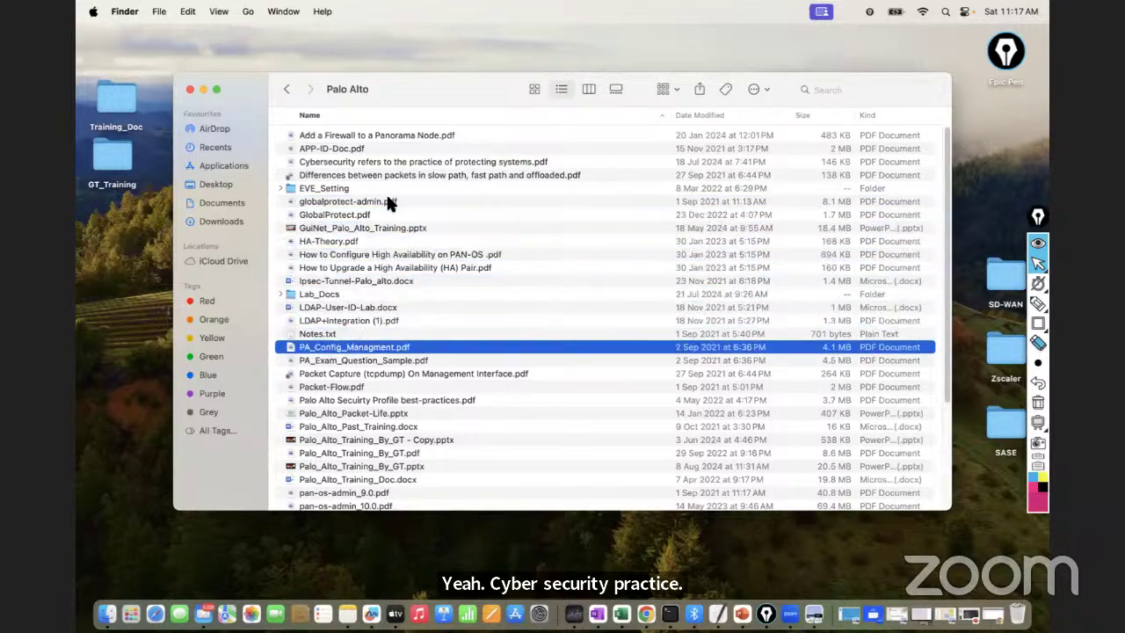
{"action": "key", "text": "Down"}
{"action": "key", "text": "Down"}
{"action": "key", "text": "Down"}
{"action": "key", "text": "Down"}
{"action": "key", "text": "Down"}
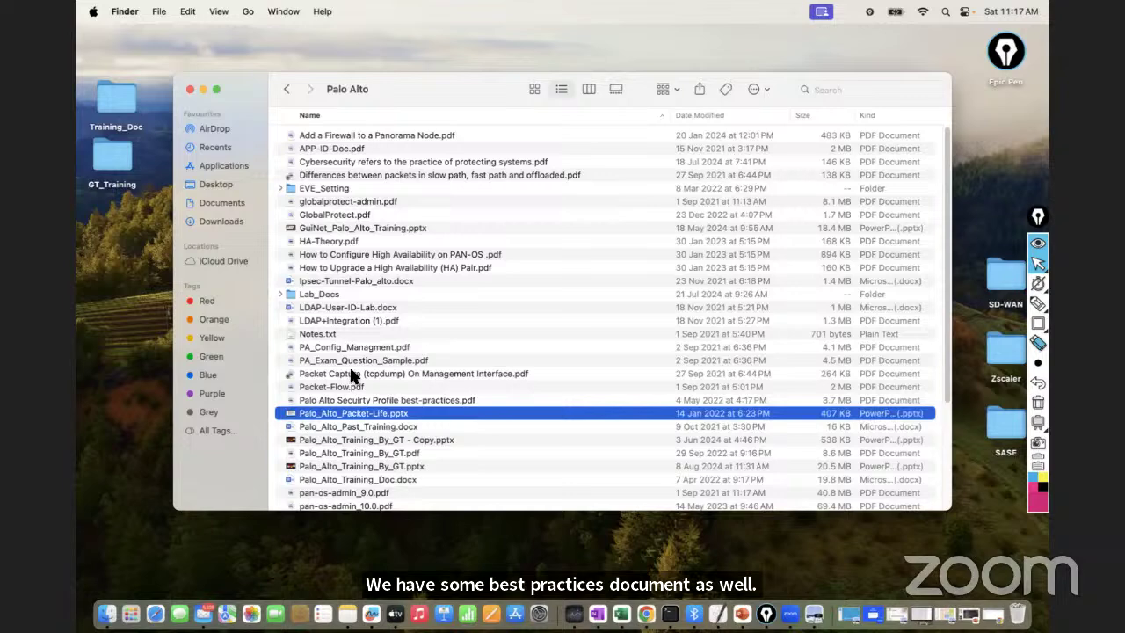
{"action": "key", "text": "Up"}
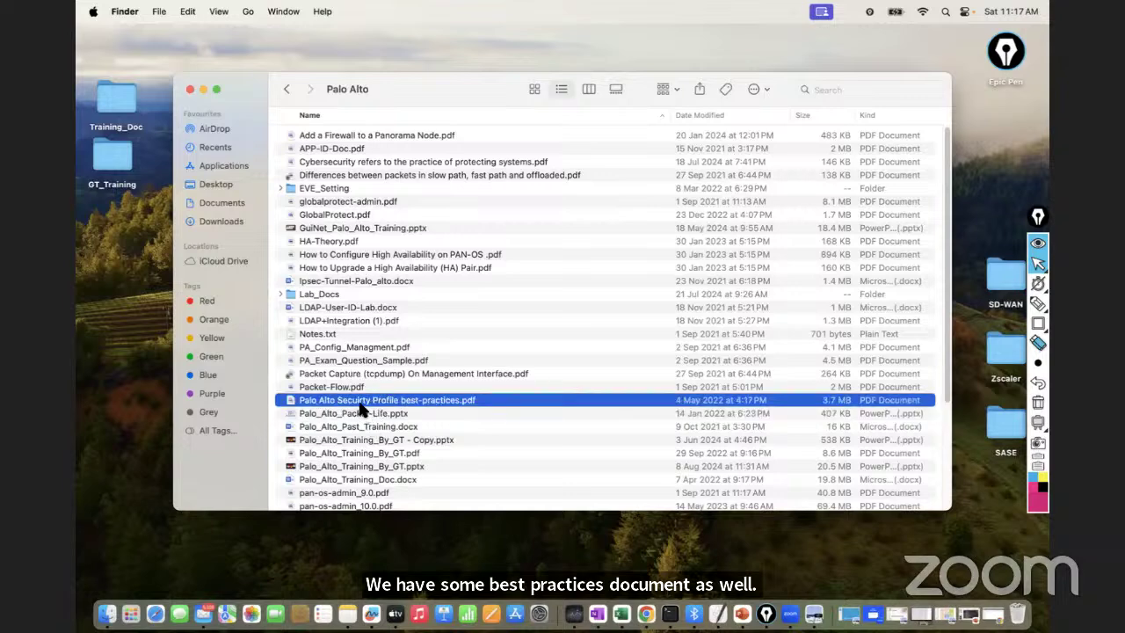
{"action": "double_click", "coordinate": [360, 401]}
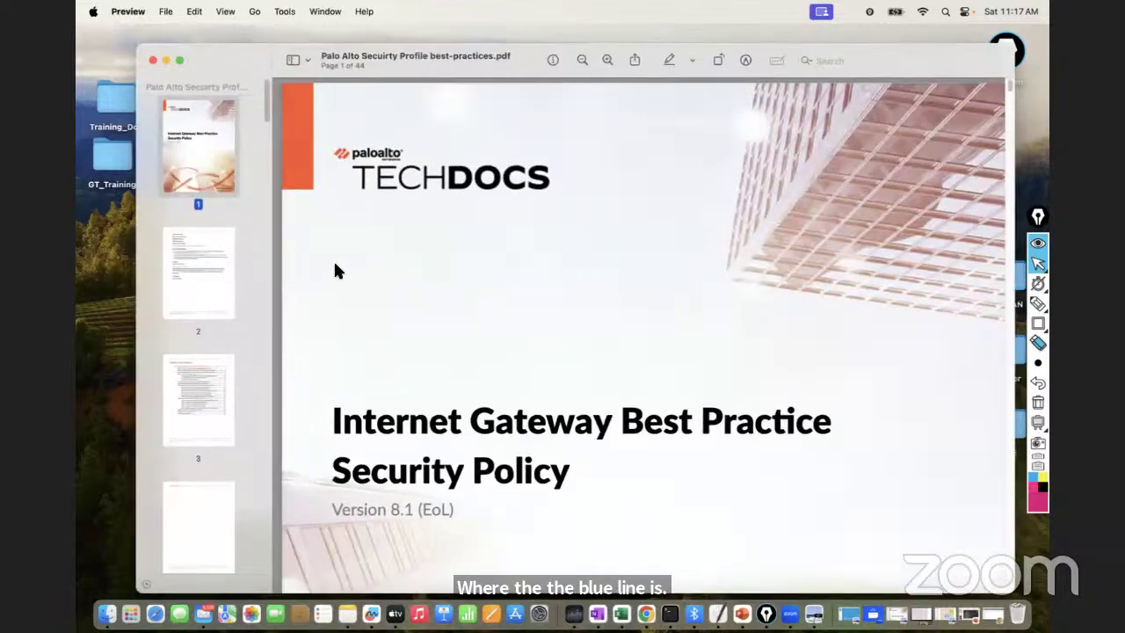
Maximize the PDF window and jump to the Table of Contents on page 3
{"action": "double_click", "coordinate": [247, 51]}
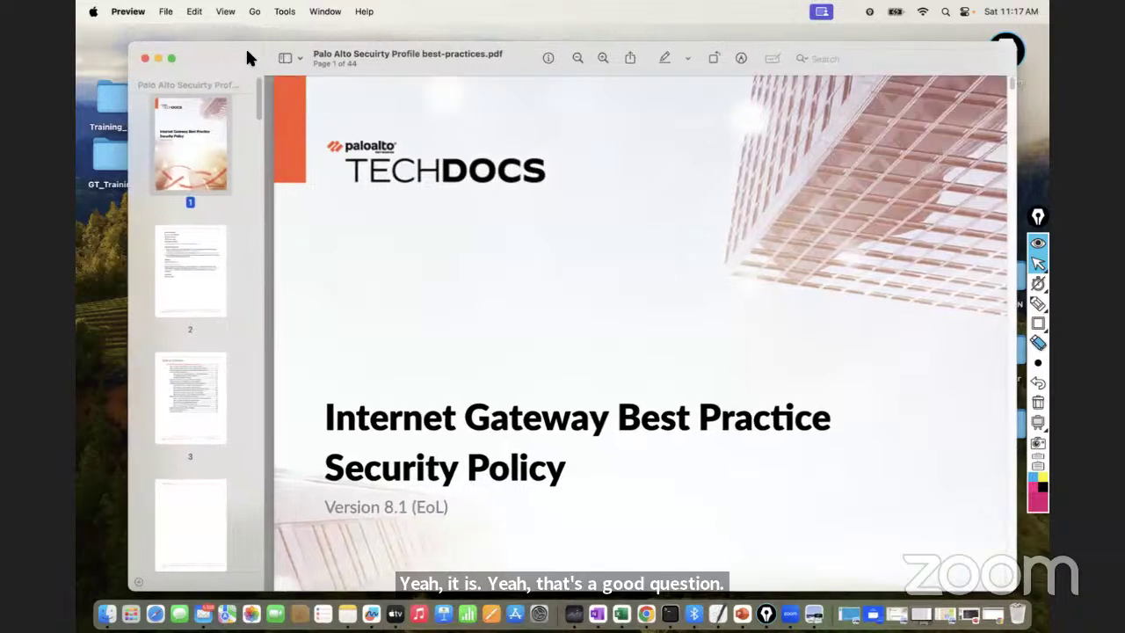
{"action": "left_click", "coordinate": [145, 266]}
{"action": "left_click", "coordinate": [143, 378]}
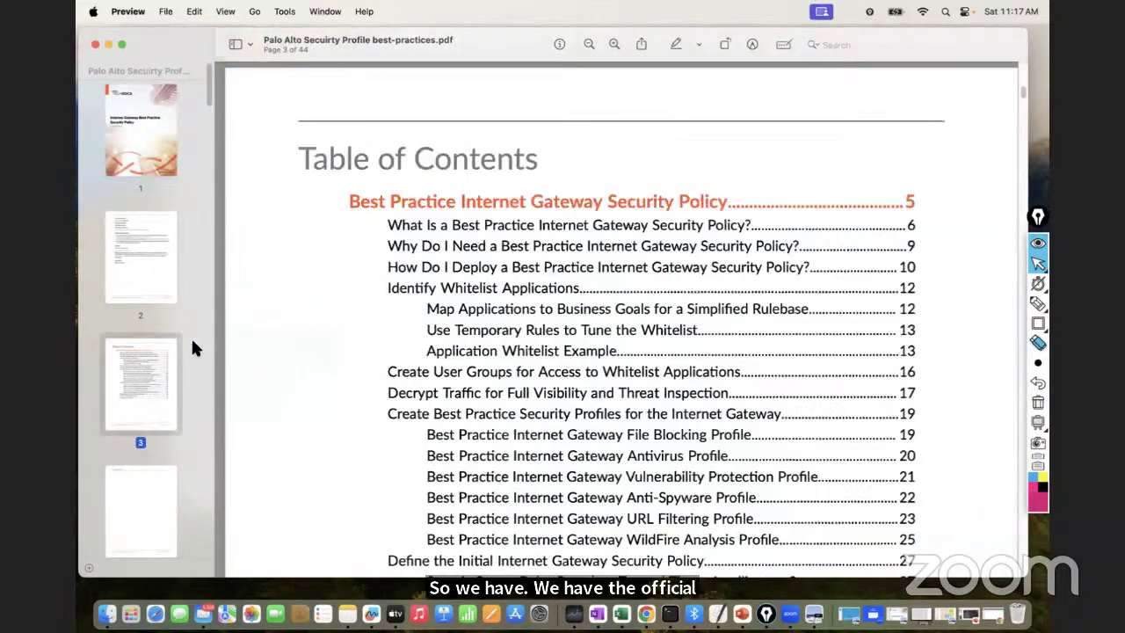
{"action": "scroll", "coordinate": [556, 244], "scroll_direction": "up", "scroll_amount": 1}
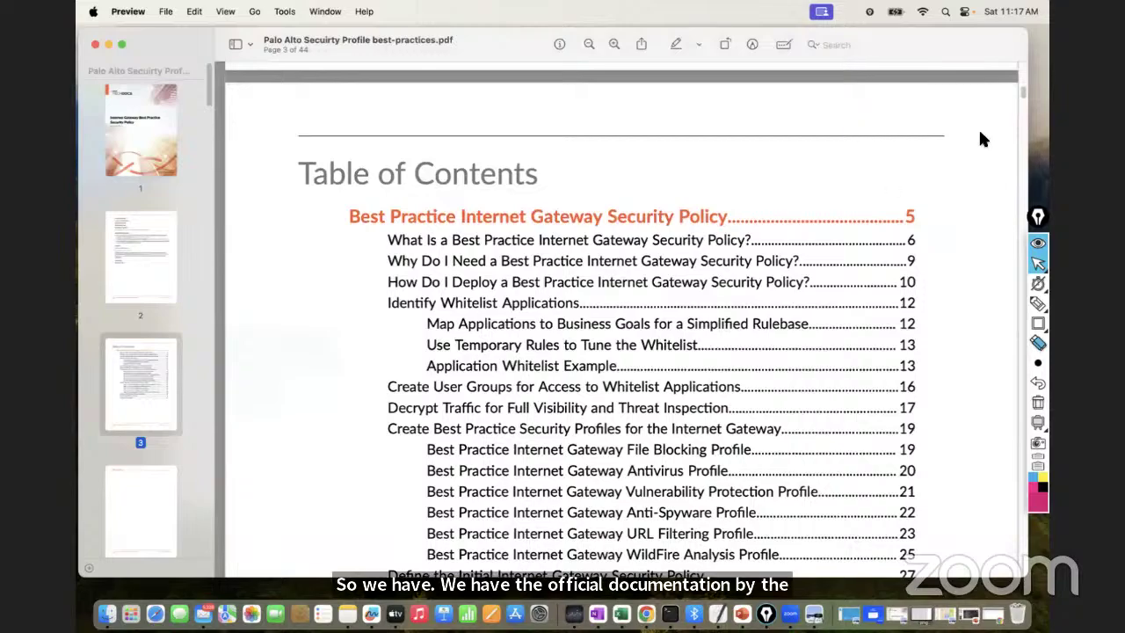
{"action": "left_click_drag", "start_coordinate": [1020, 88], "coordinate": [996, 270]}
Scroll through the best-practices PDF toward the application rules around page 31
{"action": "scroll", "coordinate": [993, 261], "scroll_direction": "down", "scroll_amount": 10}
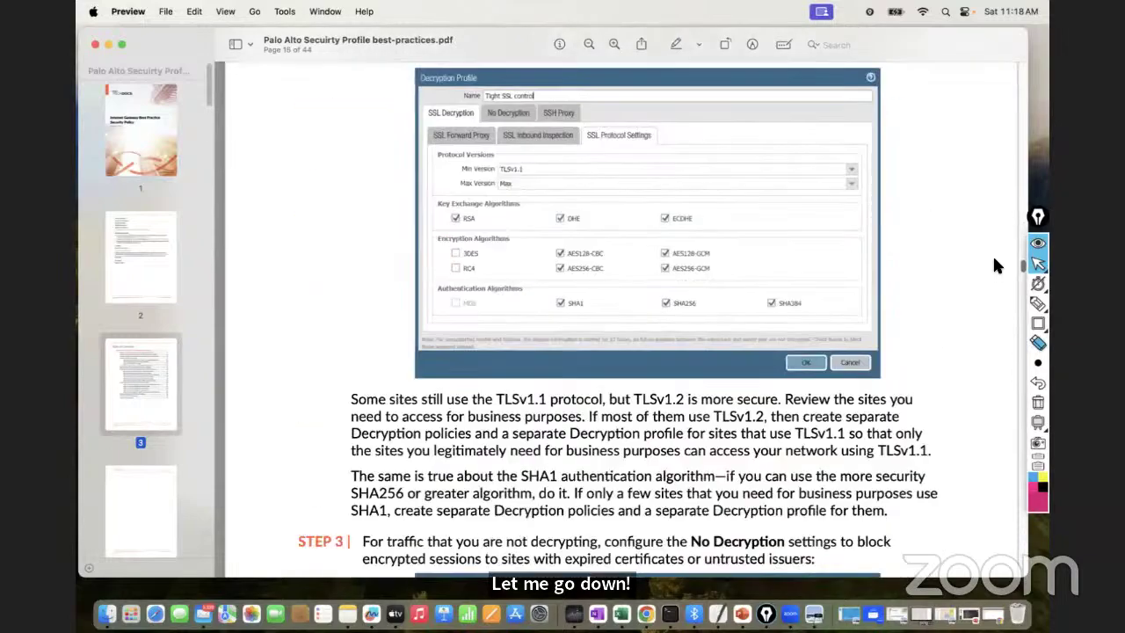
{"action": "scroll", "coordinate": [995, 264], "scroll_direction": "down", "scroll_amount": 5}
{"action": "scroll", "coordinate": [996, 278], "scroll_direction": "down", "scroll_amount": 15}
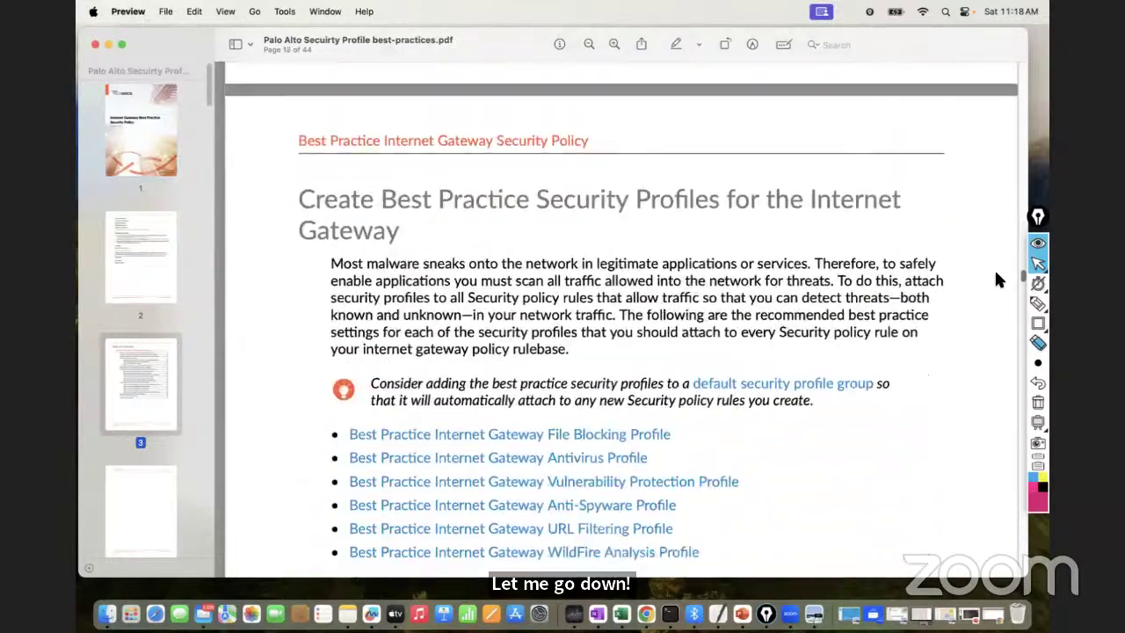
{"action": "scroll", "coordinate": [997, 290], "scroll_direction": "up", "scroll_amount": 2}
{"action": "scroll", "coordinate": [997, 303], "scroll_direction": "down", "scroll_amount": 15}
{"action": "scroll", "coordinate": [995, 325], "scroll_direction": "down", "scroll_amount": 15}
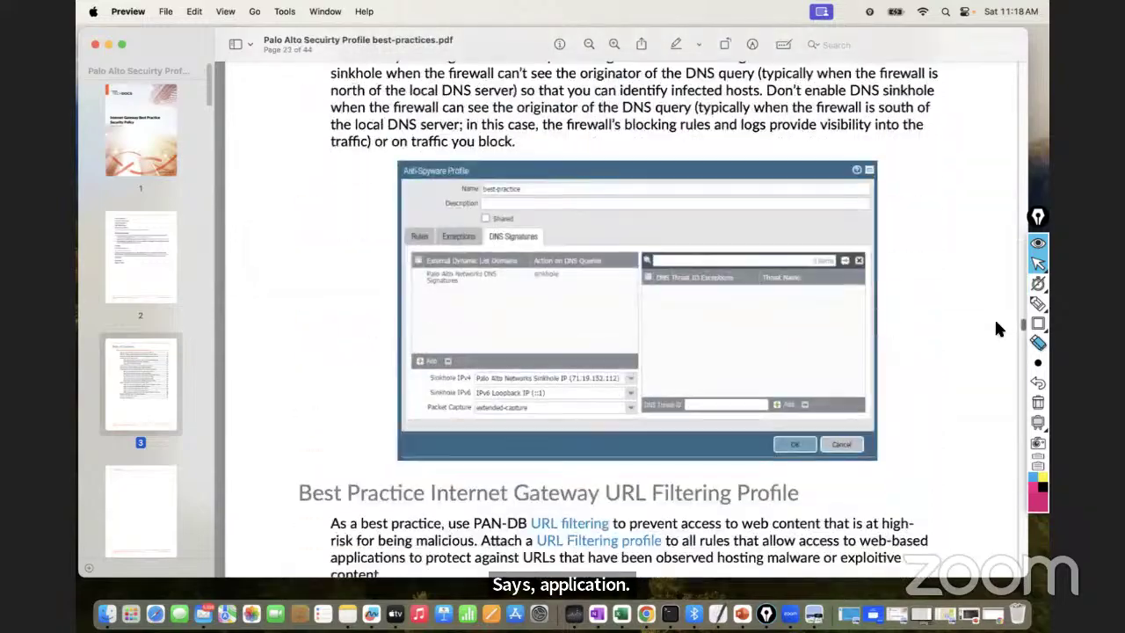
{"action": "scroll", "coordinate": [996, 343], "scroll_direction": "down", "scroll_amount": 15}
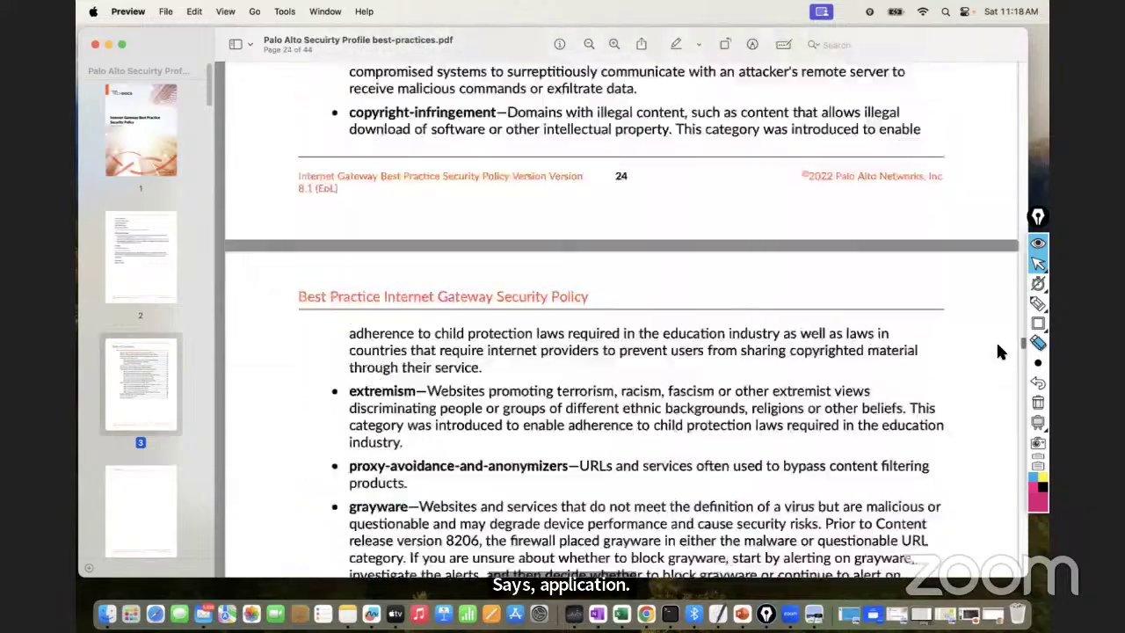
{"action": "scroll", "coordinate": [997, 360], "scroll_direction": "down", "scroll_amount": 15}
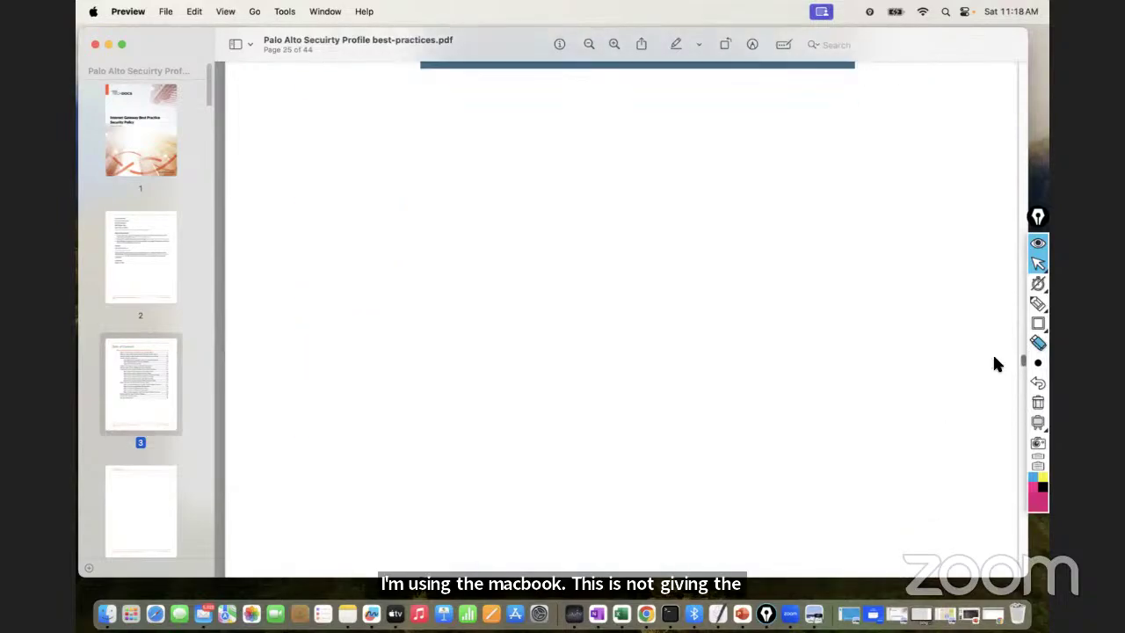
{"action": "scroll", "coordinate": [997, 378], "scroll_direction": "down", "scroll_amount": 4}
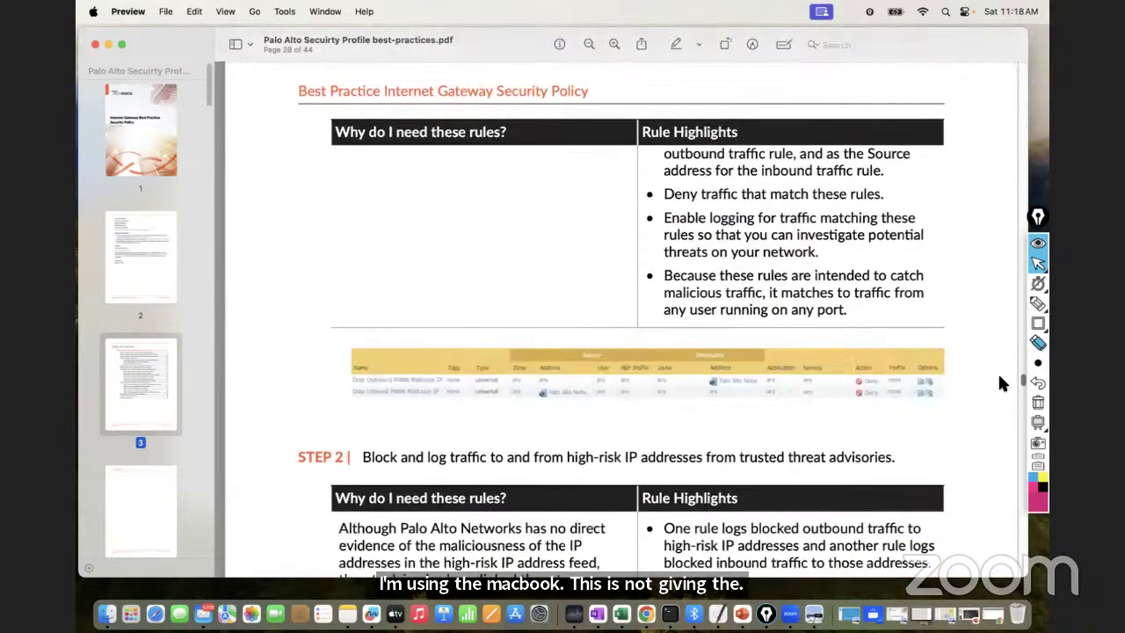
{"action": "scroll", "coordinate": [997, 373], "scroll_direction": "down", "scroll_amount": 5}
{"action": "scroll", "coordinate": [997, 374], "scroll_direction": "up", "scroll_amount": 6}
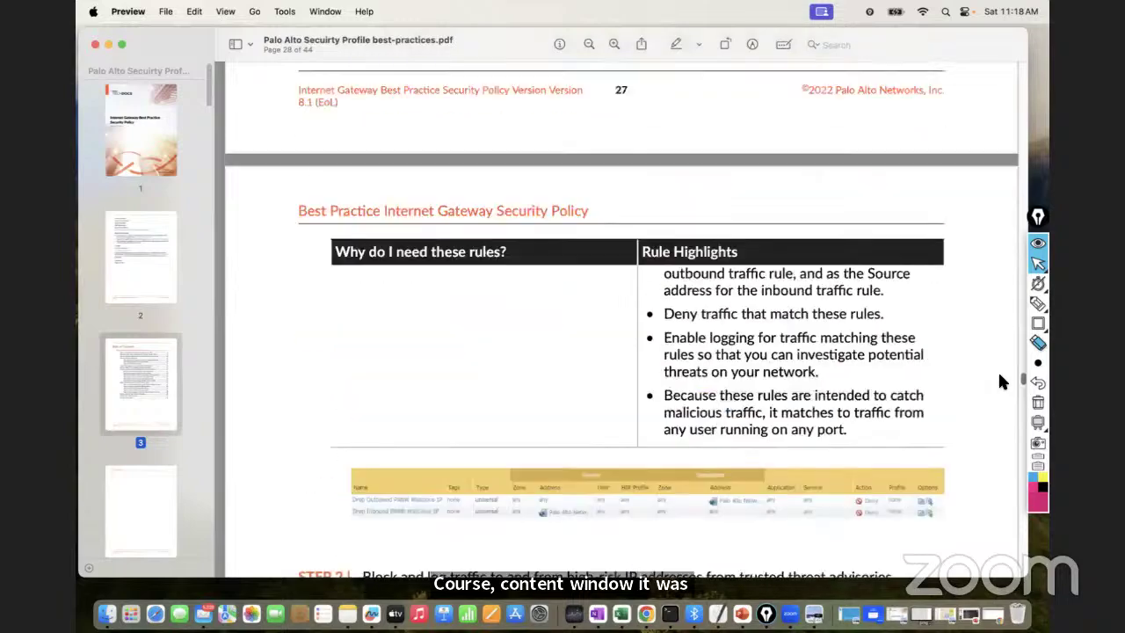
{"action": "scroll", "coordinate": [998, 374], "scroll_direction": "down", "scroll_amount": 5}
{"action": "scroll", "coordinate": [998, 382], "scroll_direction": "down", "scroll_amount": 10}
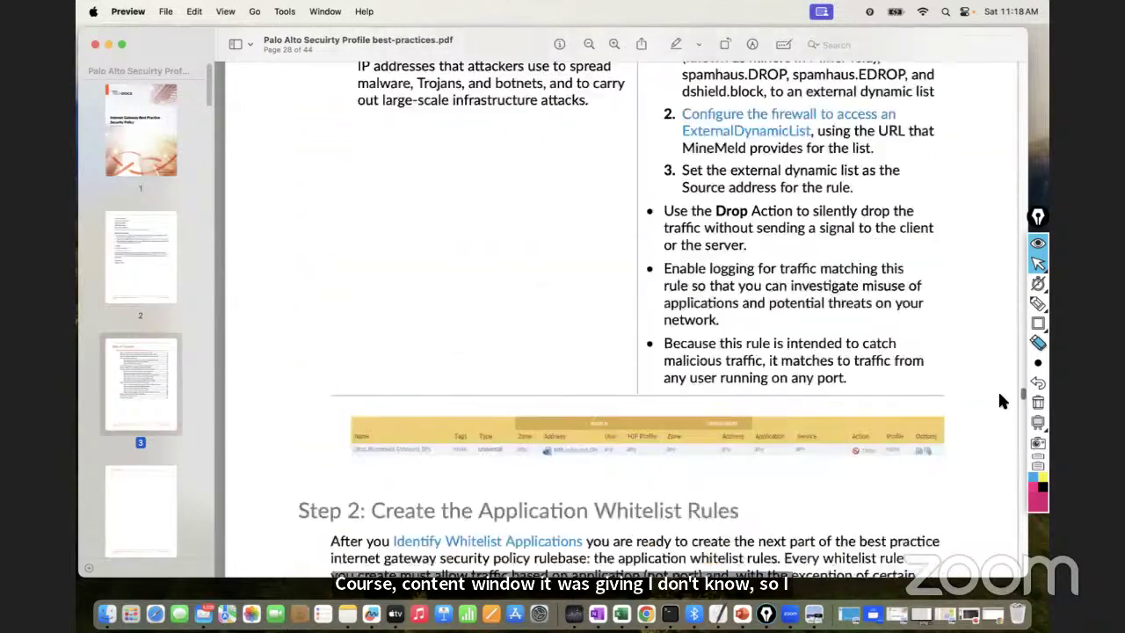
{"action": "scroll", "coordinate": [999, 396], "scroll_direction": "down", "scroll_amount": 12}
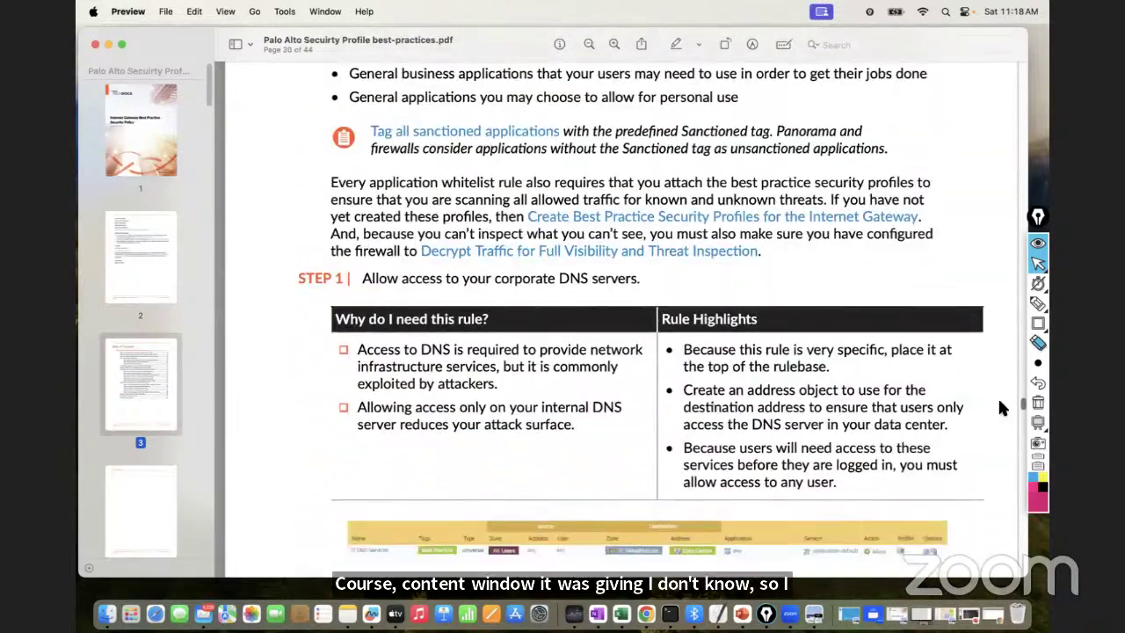
{"action": "scroll", "coordinate": [1000, 407], "scroll_direction": "down", "scroll_amount": 12}
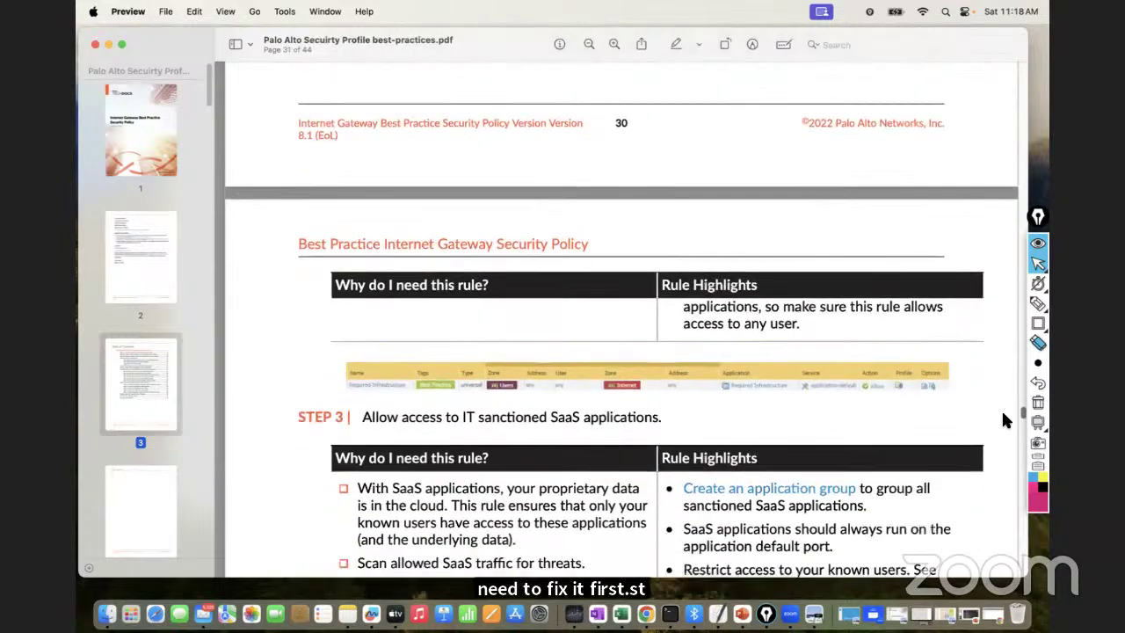
{"action": "scroll", "coordinate": [1005, 423], "scroll_direction": "down", "scroll_amount": 10}
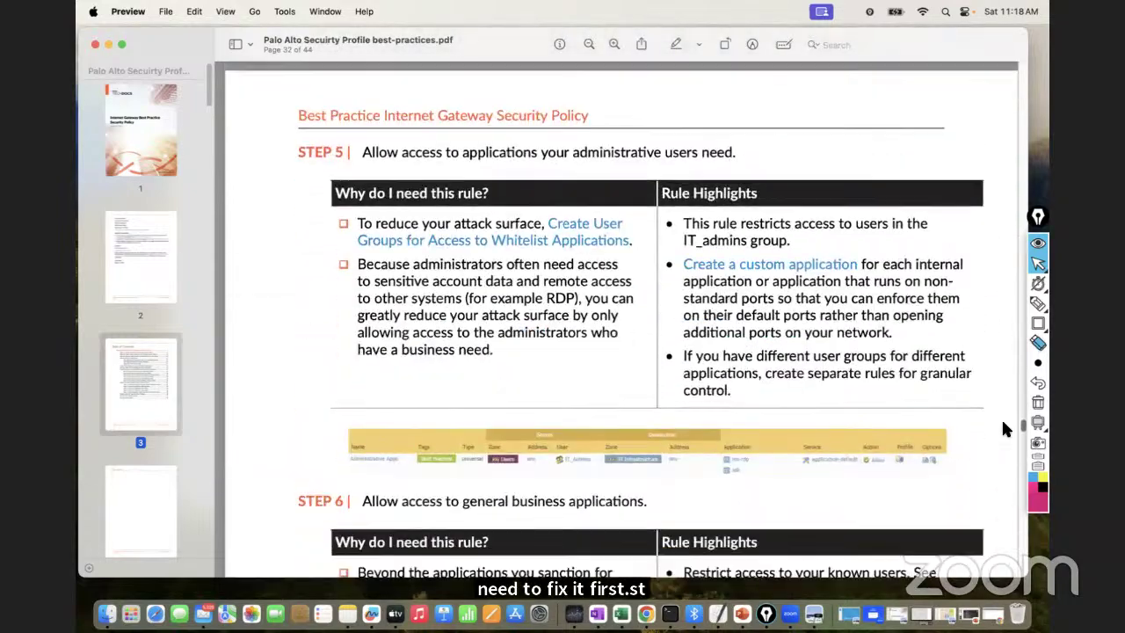
{"action": "scroll", "coordinate": [1005, 429], "scroll_direction": "down", "scroll_amount": 8}
{"action": "scroll", "coordinate": [1003, 429], "scroll_direction": "down", "scroll_amount": 10}
{"action": "scroll", "coordinate": [1003, 430], "scroll_direction": "up", "scroll_amount": 2}
{"action": "scroll", "coordinate": [1004, 435], "scroll_direction": "down", "scroll_amount": 8}
{"action": "scroll", "coordinate": [1008, 446], "scroll_direction": "down", "scroll_amount": 15}
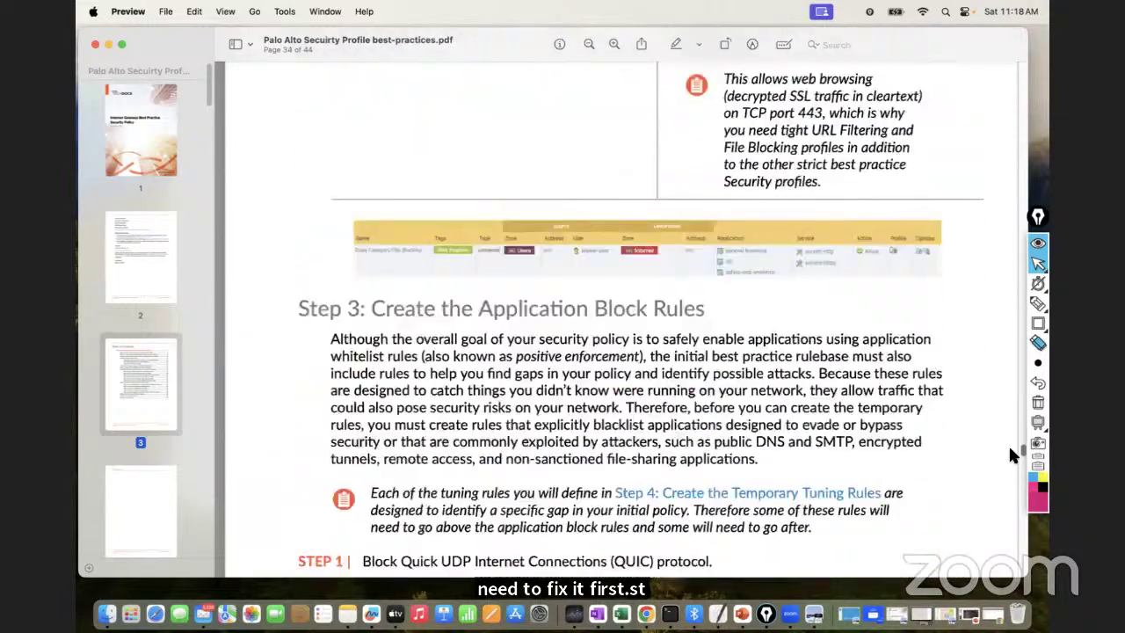
{"action": "scroll", "coordinate": [1010, 459], "scroll_direction": "down", "scroll_amount": 5}
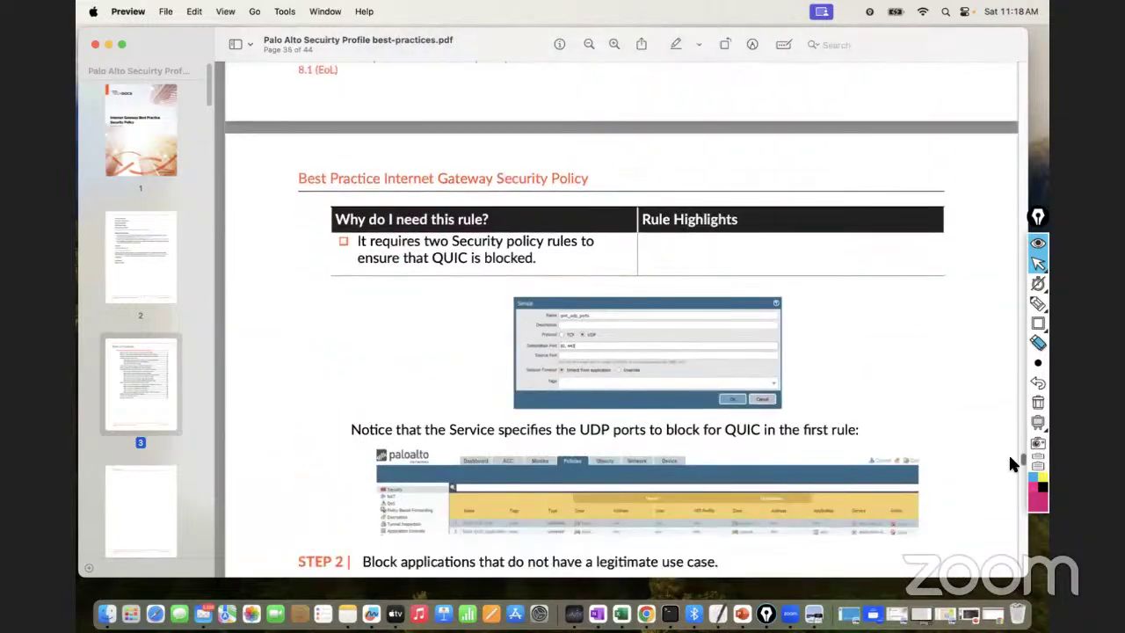
{"action": "scroll", "coordinate": [1010, 463], "scroll_direction": "down", "scroll_amount": 20}
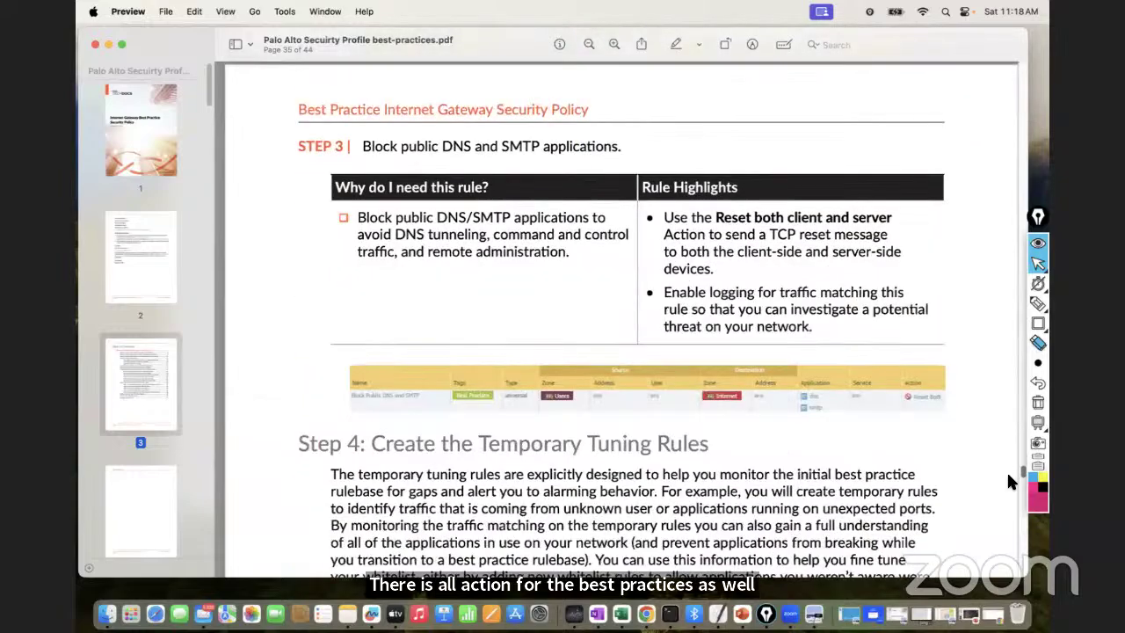
{"action": "scroll", "coordinate": [1007, 481], "scroll_direction": "down", "scroll_amount": 12}
{"action": "scroll", "coordinate": [808, 328], "scroll_direction": "up", "scroll_amount": 6}
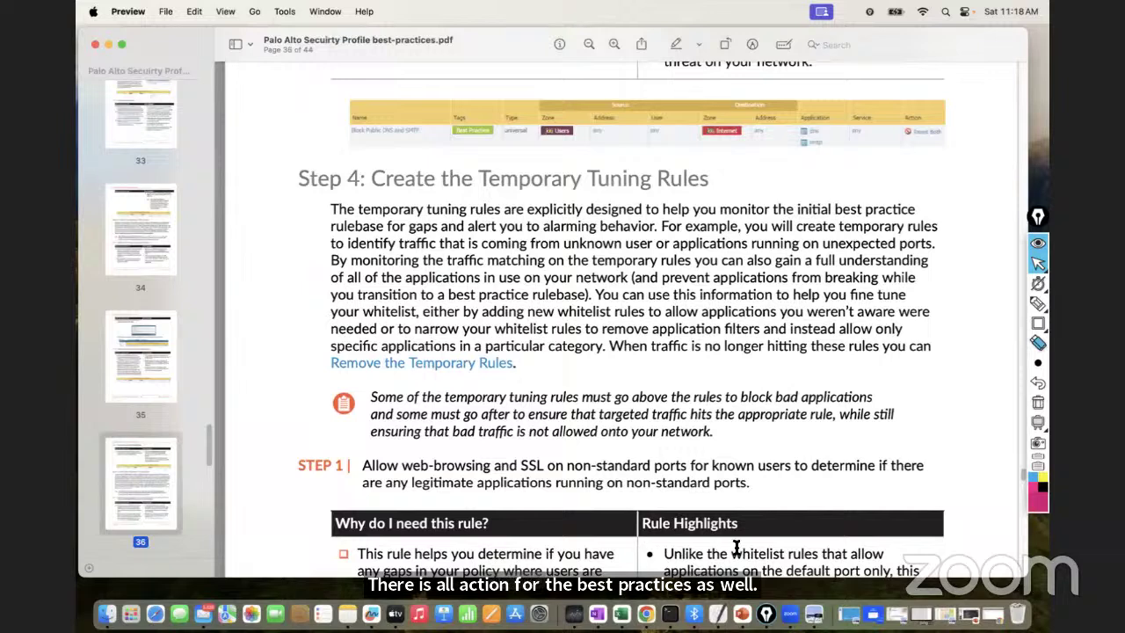
Hide the annotation toolbar and settle on page 31's rule for IT-provisioned on-premise applications
{"action": "left_click", "coordinate": [1022, 482]}
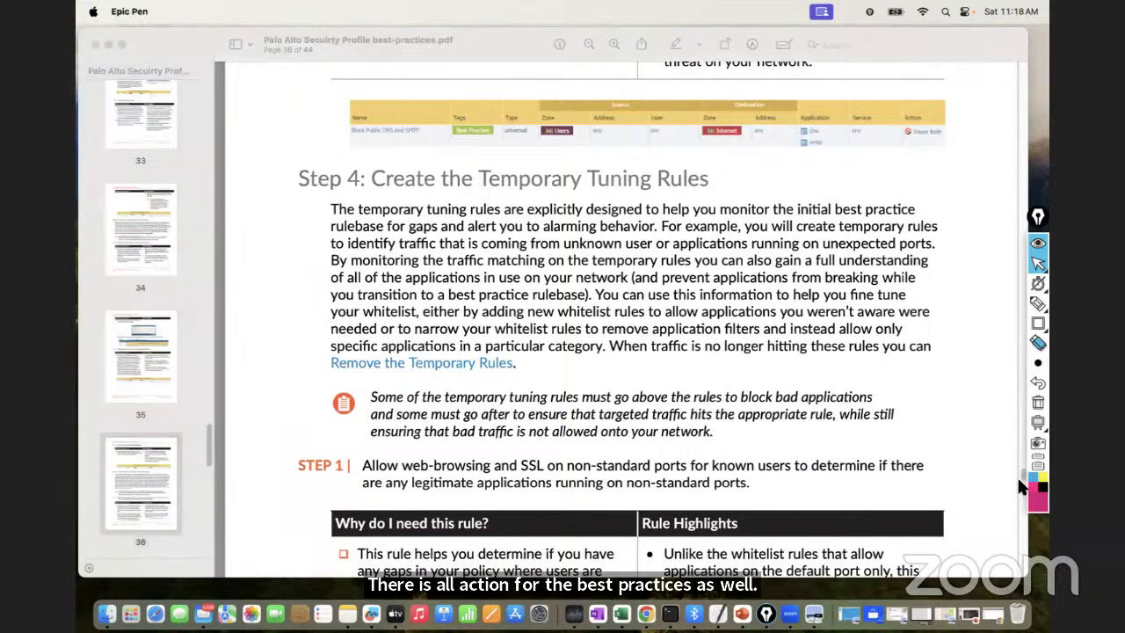
{"action": "left_click", "coordinate": [1042, 230]}
{"action": "left_click_drag", "start_coordinate": [1022, 473], "coordinate": [1022, 422]}
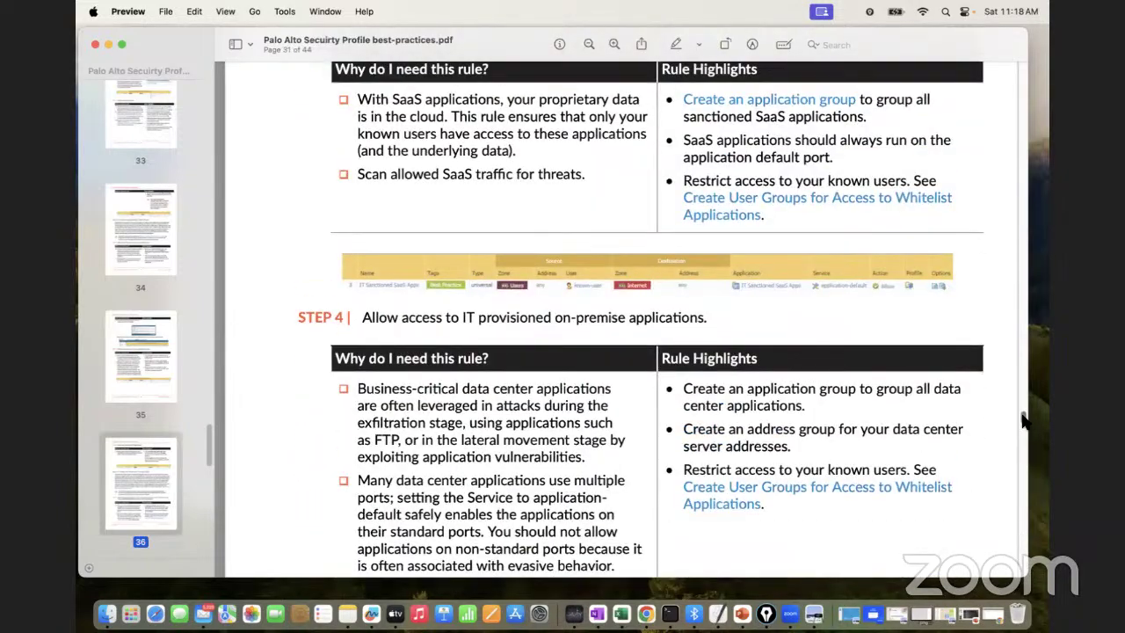
Search the PDF for 'virus' and jump to the Antivirus Profile section on page 20
{"action": "left_click", "coordinate": [837, 46]}
{"action": "type", "text": "antiv"}
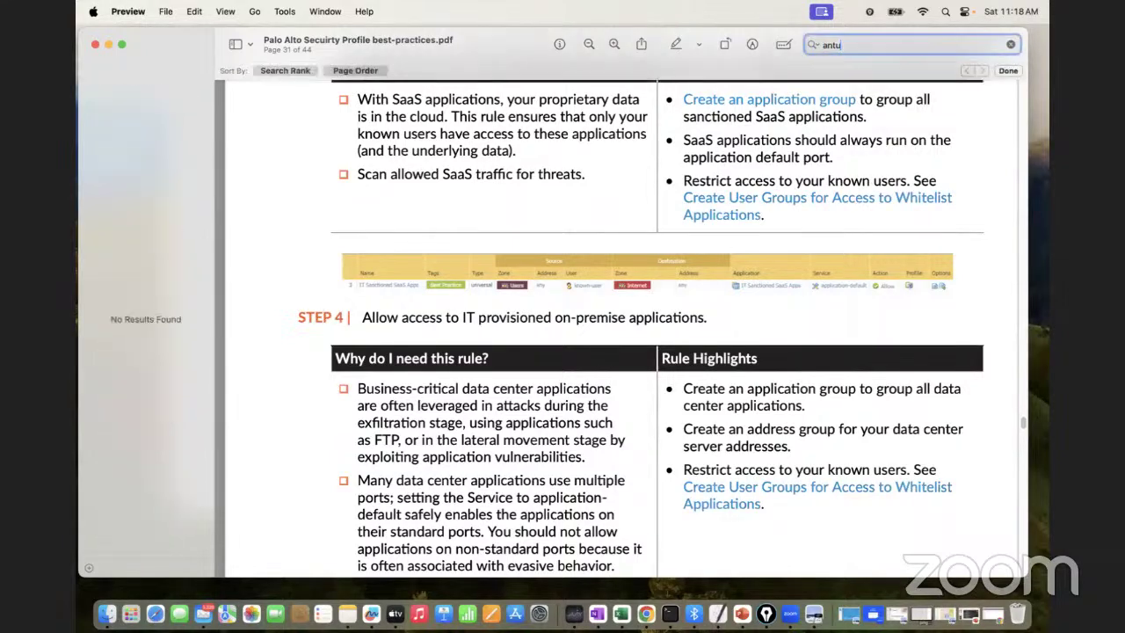
{"action": "type", "text": "irus"}
{"action": "key", "text": "Return"}
{"action": "key", "text": "BackSpace"}
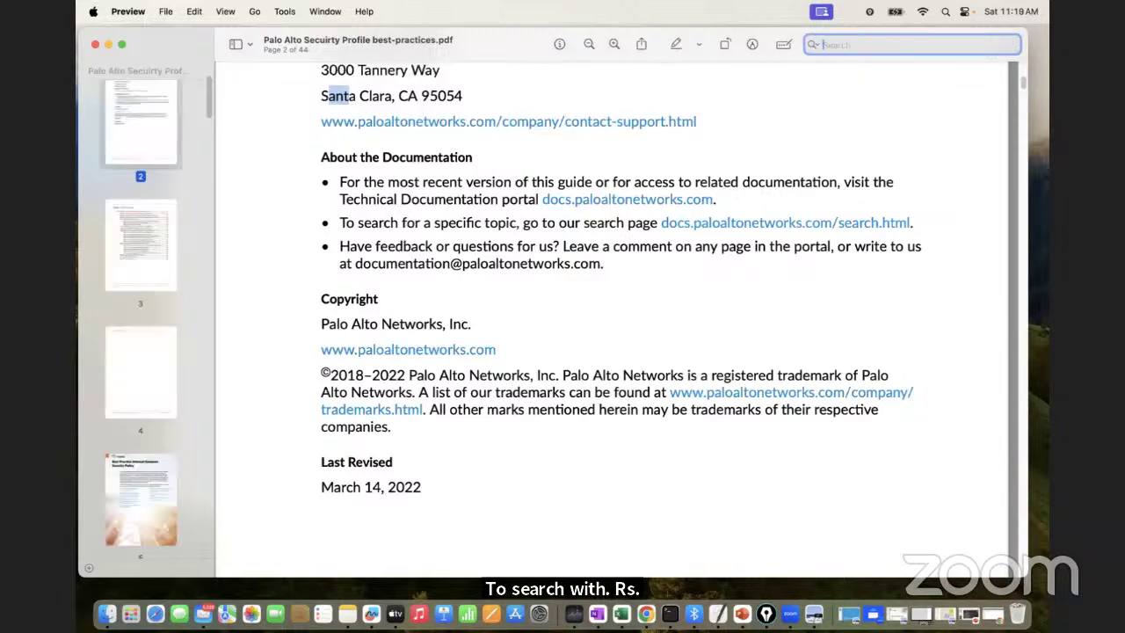
{"action": "type", "text": "virus"}
{"action": "key", "text": "Return"}
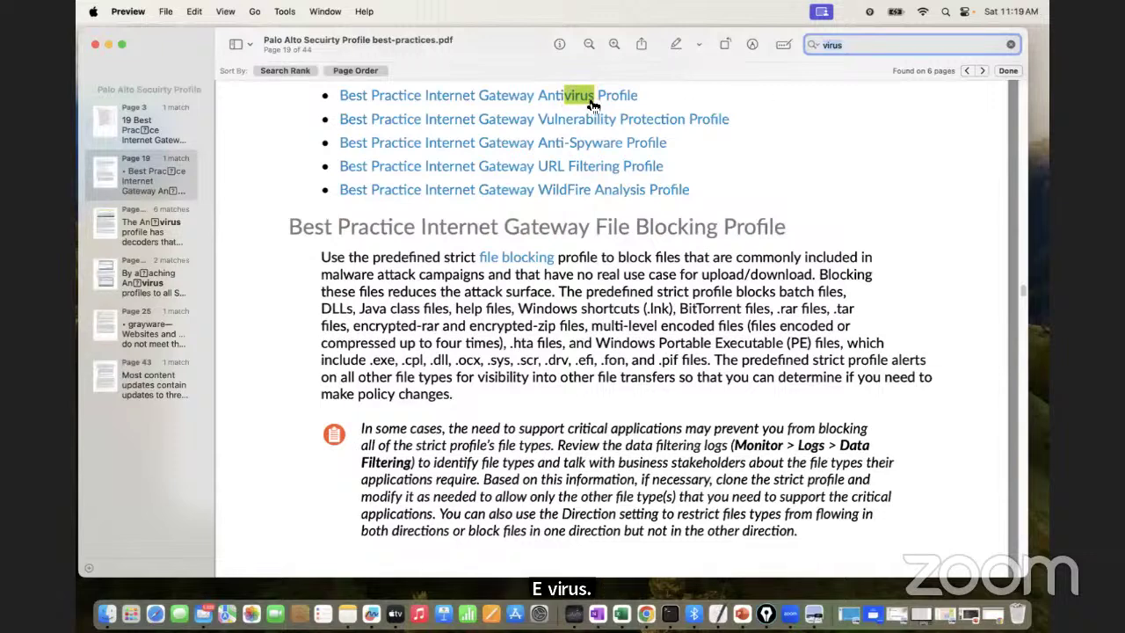
{"action": "left_click", "coordinate": [559, 99]}
Read further down the antivirus section, then minimize the PDF window
{"action": "scroll", "coordinate": [559, 100], "scroll_direction": "down", "scroll_amount": 10}
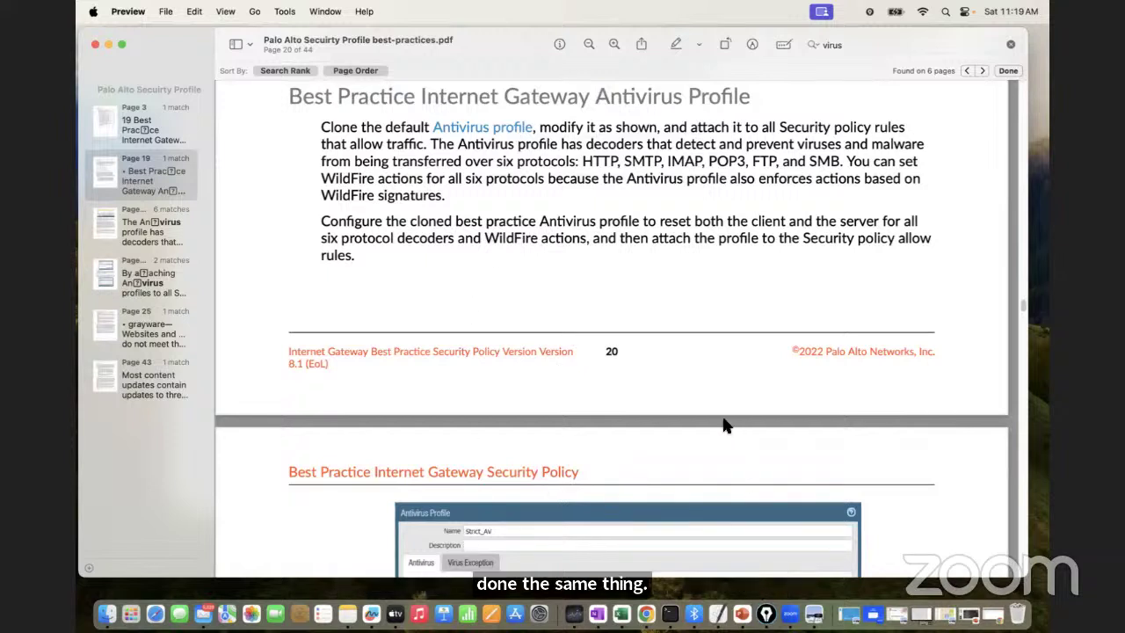
{"action": "mouse_move", "coordinate": [1046, 194]}
{"action": "left_mouse_down"}
{"action": "mouse_move", "coordinate": [1000, 195]}
{"action": "mouse_move", "coordinate": [1030, 195]}
{"action": "left_mouse_up"}
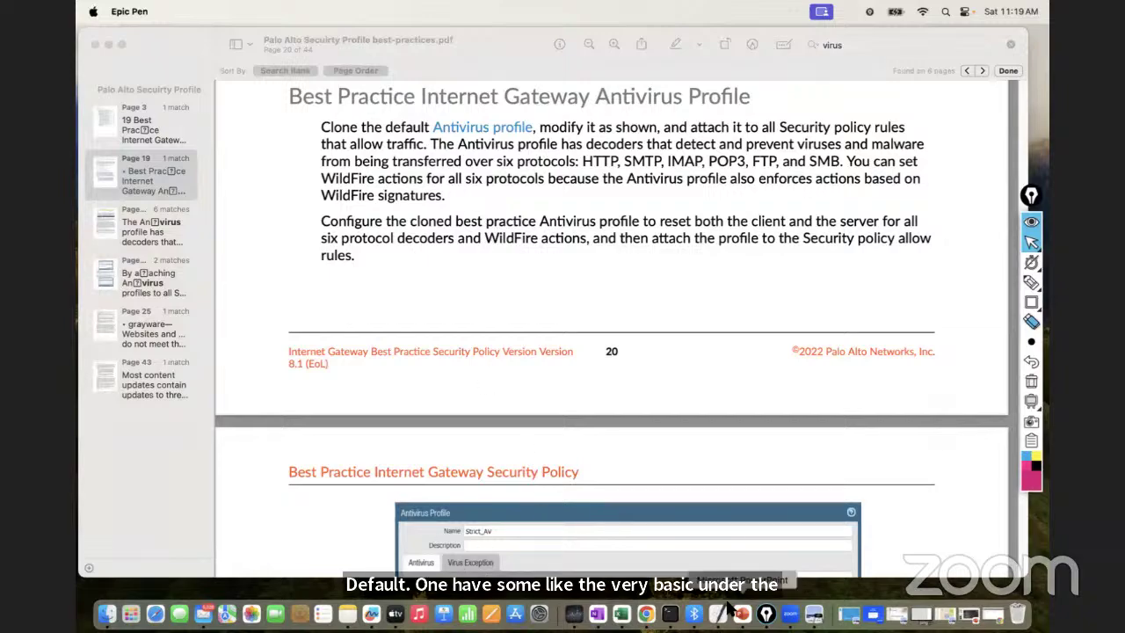
{"action": "left_click", "coordinate": [108, 43]}
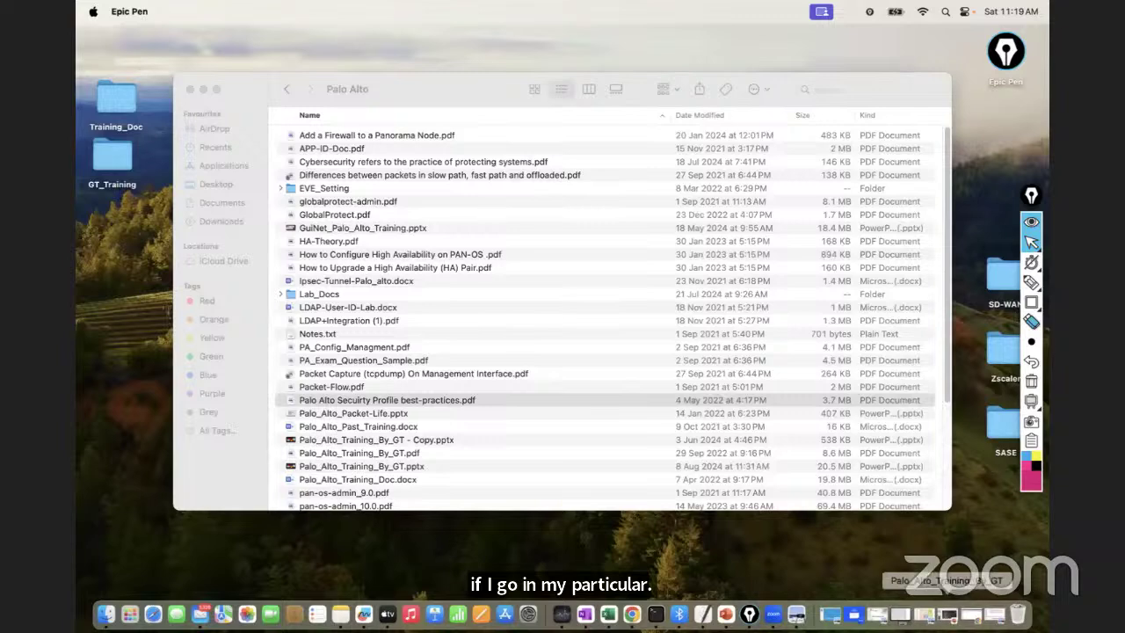
Show the firewall's Antivirus profiles list, select the default profile, and reopen the best-practices PDF
{"action": "left_click", "coordinate": [971, 614]}
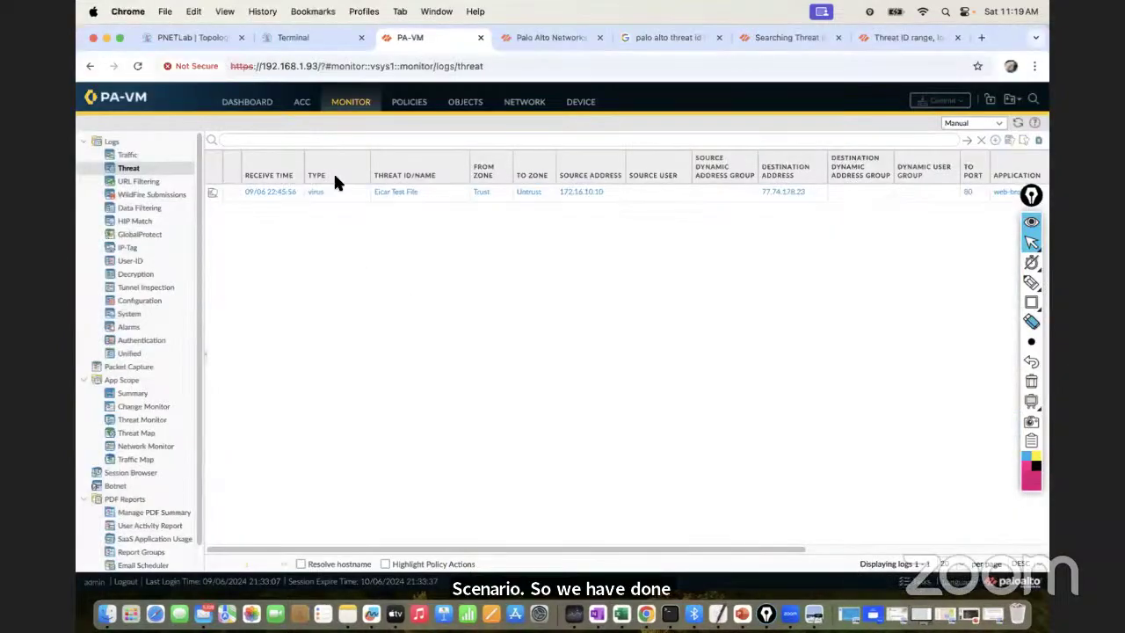
{"action": "left_click", "coordinate": [463, 103]}
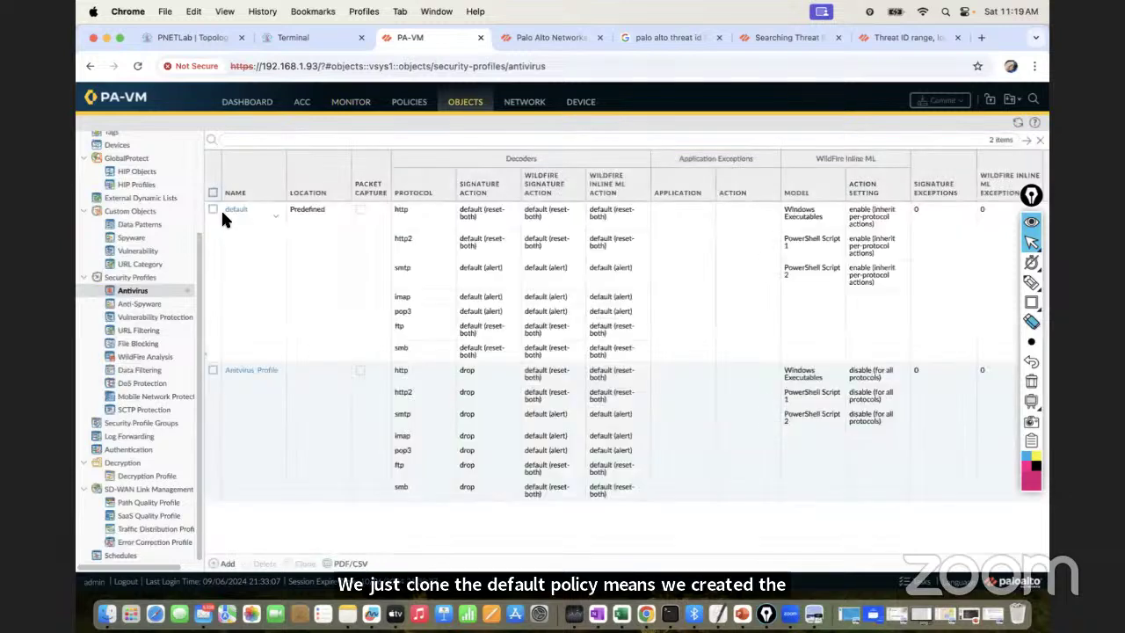
{"action": "left_click", "coordinate": [213, 211]}
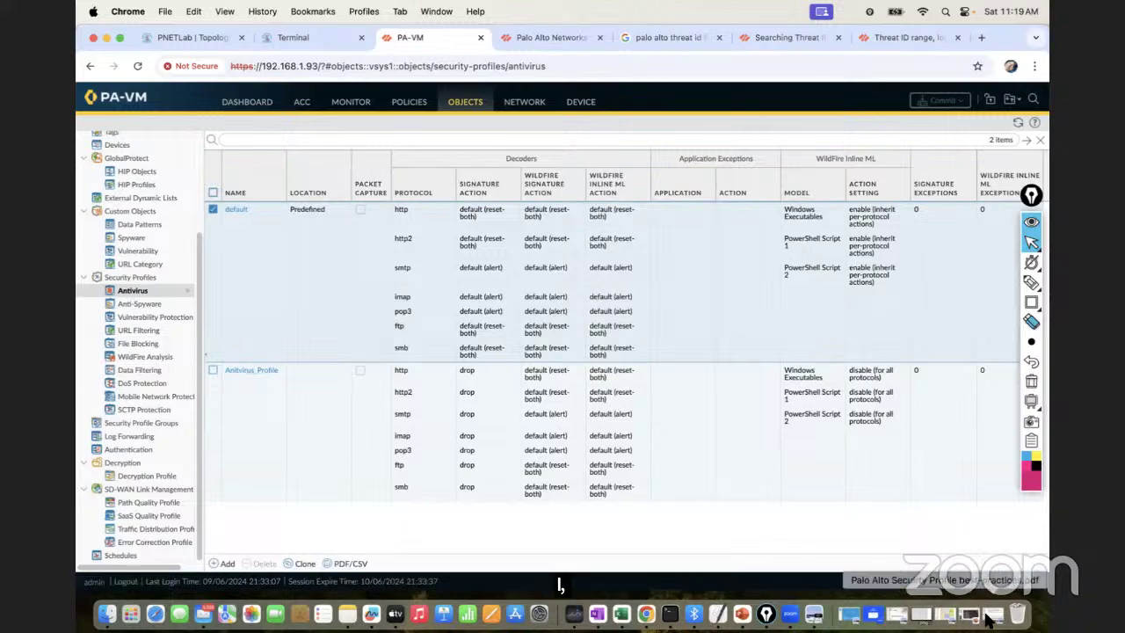
{"action": "left_click", "coordinate": [988, 617]}
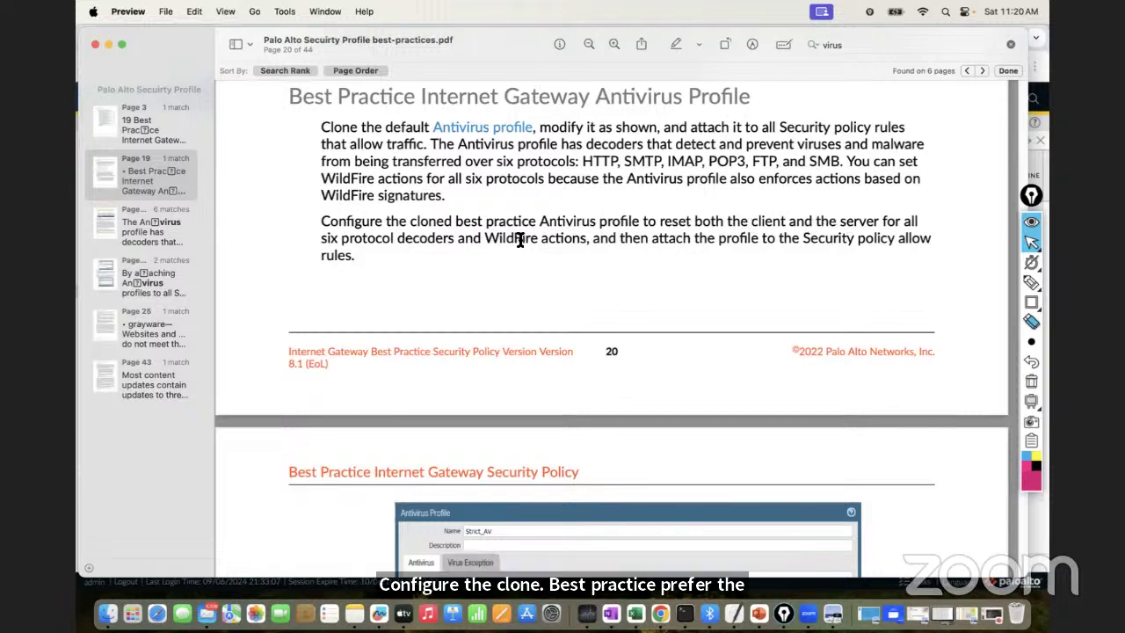
Read the reset-client-and-server guidance and Strict_AV decoder example, then minimize the PDF
{"action": "left_click_drag", "start_coordinate": [579, 239], "coordinate": [372, 220]}
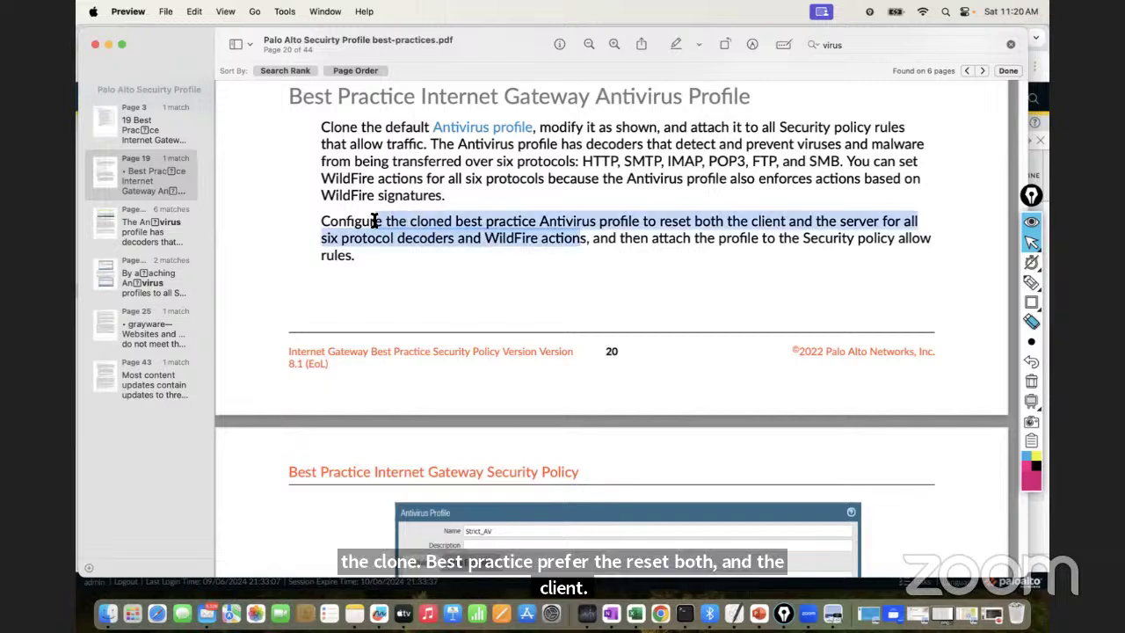
{"action": "left_click", "coordinate": [617, 244]}
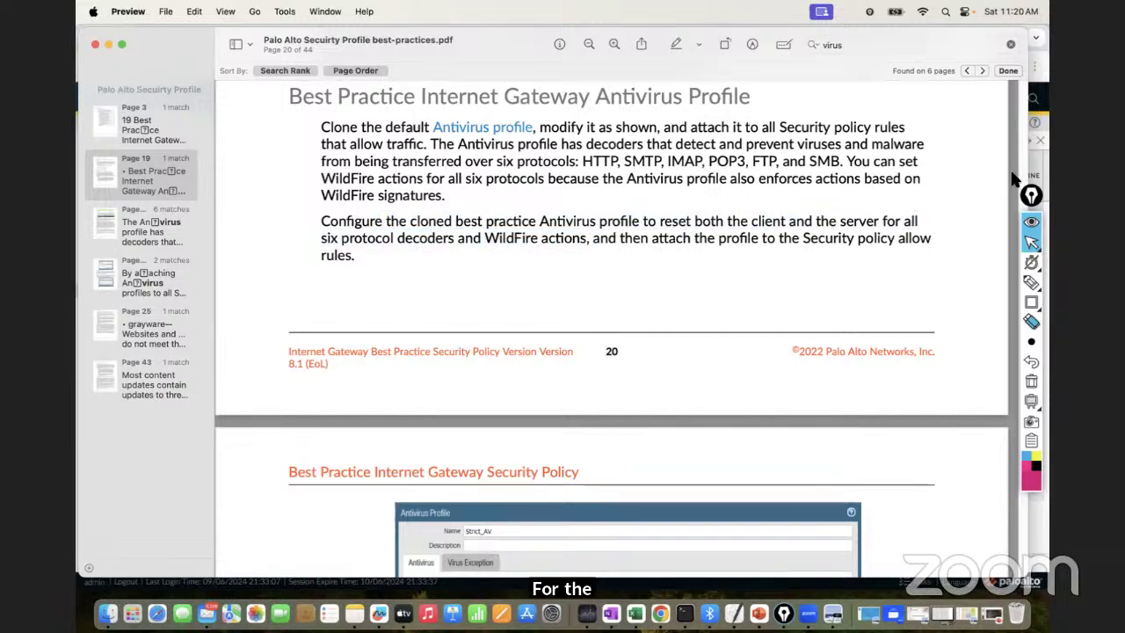
{"action": "scroll", "coordinate": [805, 360], "scroll_direction": "up", "scroll_amount": 2}
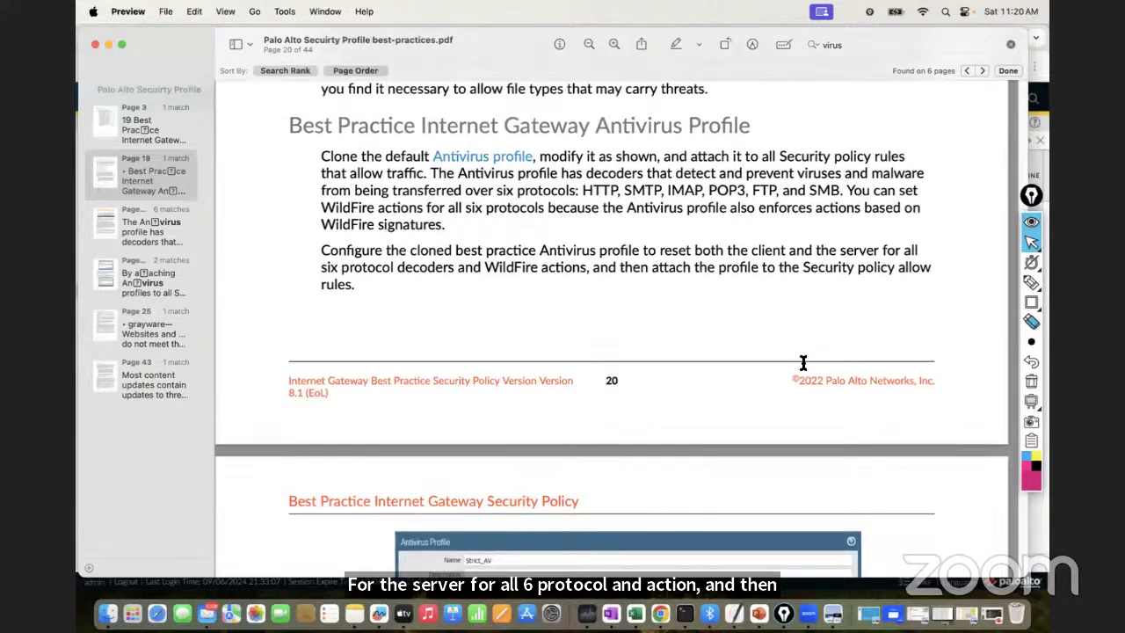
{"action": "scroll", "coordinate": [810, 378], "scroll_direction": "down", "scroll_amount": 10}
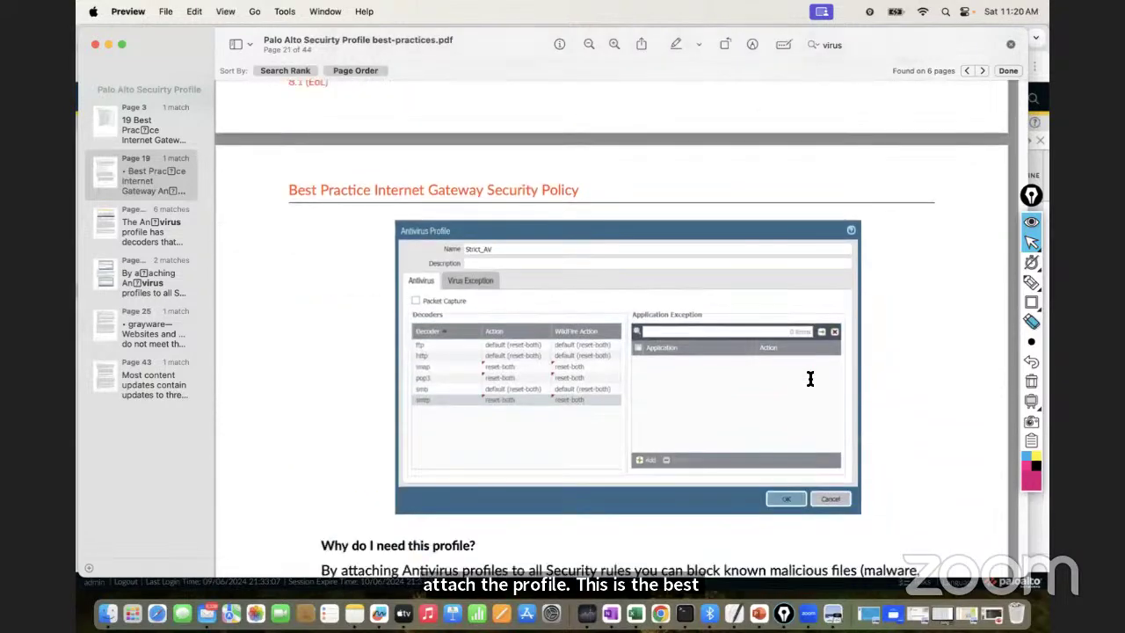
{"action": "scroll", "coordinate": [811, 378], "scroll_direction": "down", "scroll_amount": 4}
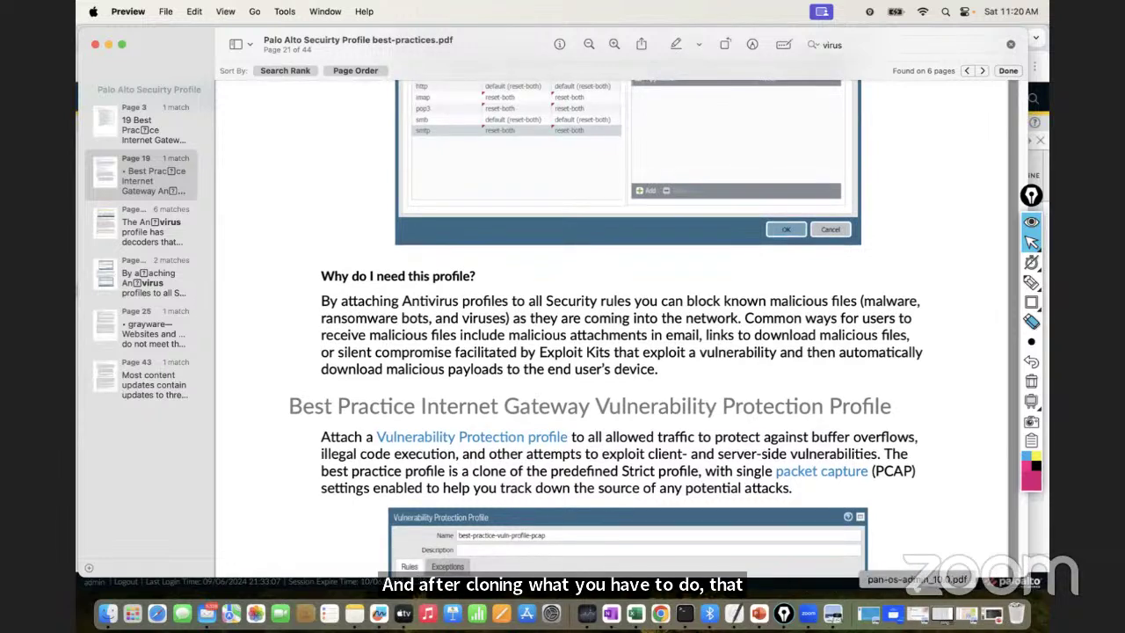
{"action": "left_click", "coordinate": [108, 43]}
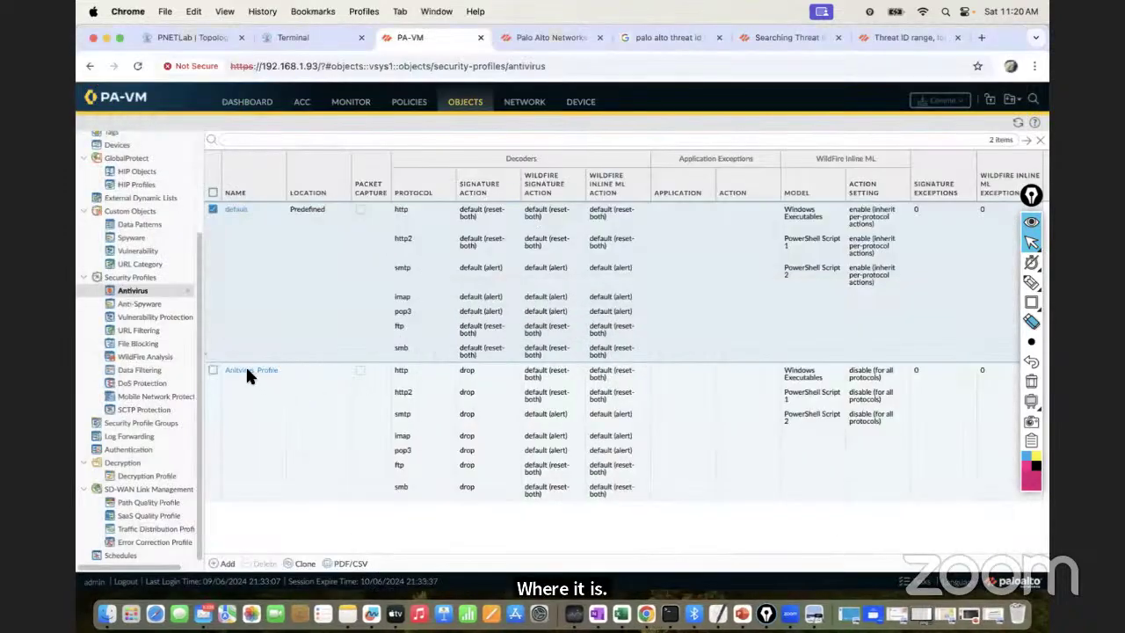
In Anitvirus_Profile, set ftp, http, http2, imap, pop3, smb and smtp signature actions to reset-both
{"action": "left_click", "coordinate": [249, 373]}
{"action": "left_click", "coordinate": [457, 275]}
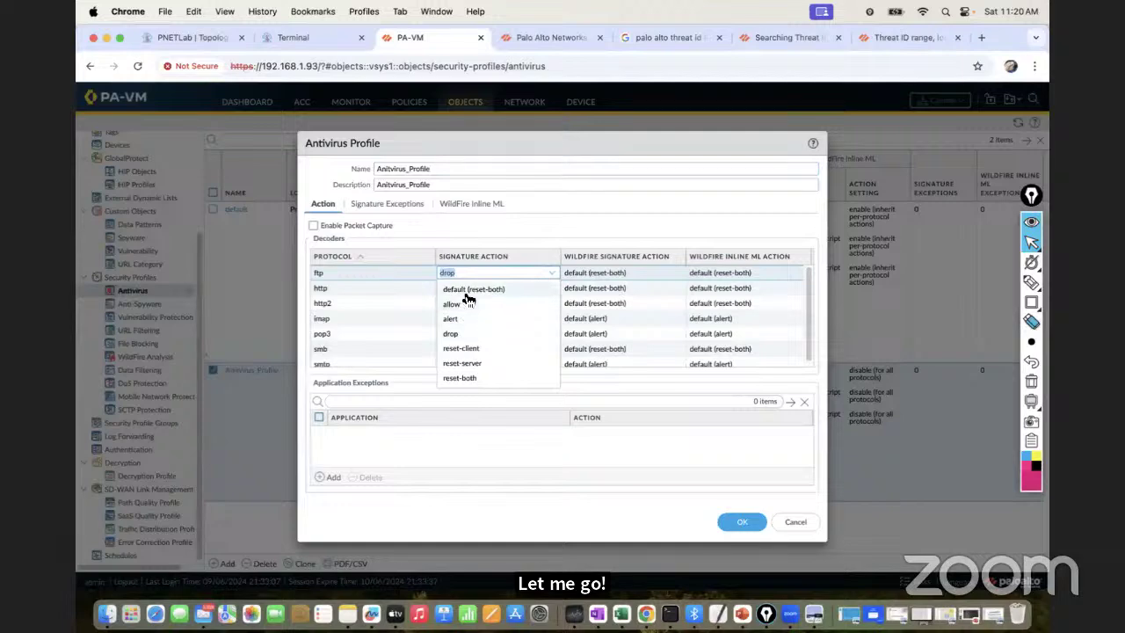
{"action": "left_click", "coordinate": [466, 377]}
{"action": "left_click", "coordinate": [462, 286]}
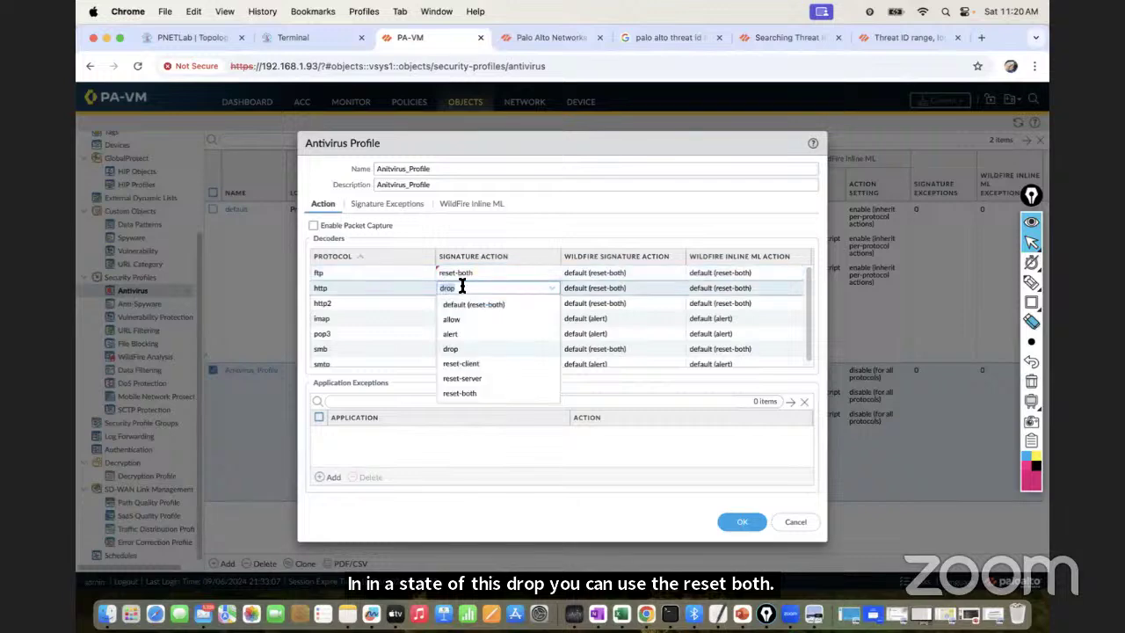
{"action": "left_click", "coordinate": [460, 393]}
{"action": "left_click", "coordinate": [448, 302]}
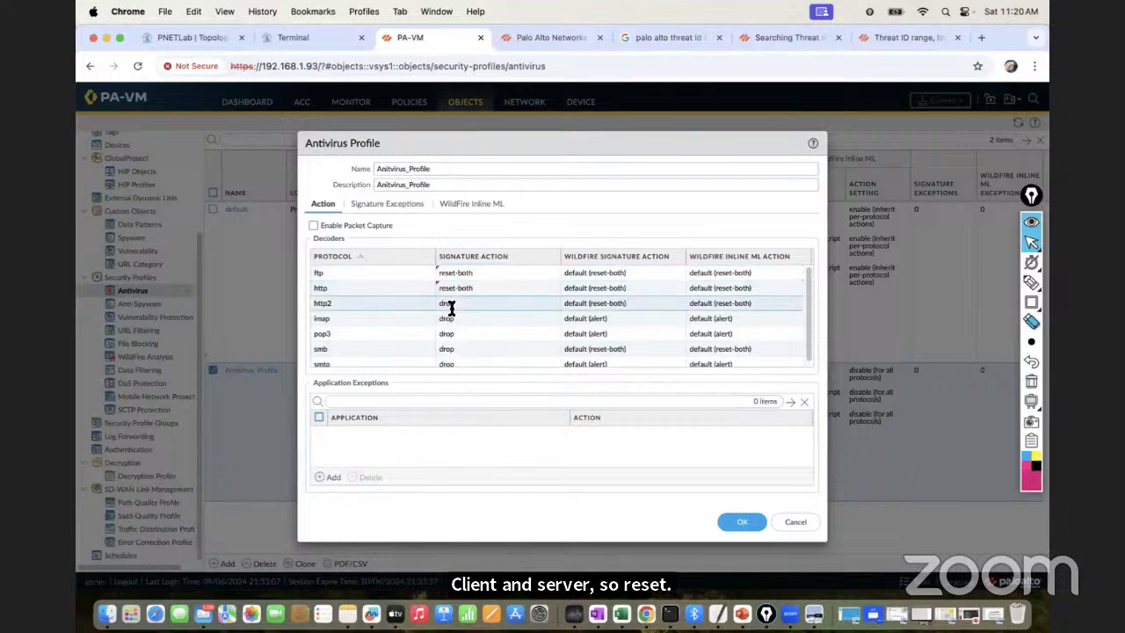
{"action": "left_click", "coordinate": [460, 407]}
{"action": "left_click", "coordinate": [459, 318]}
{"action": "left_click", "coordinate": [479, 423]}
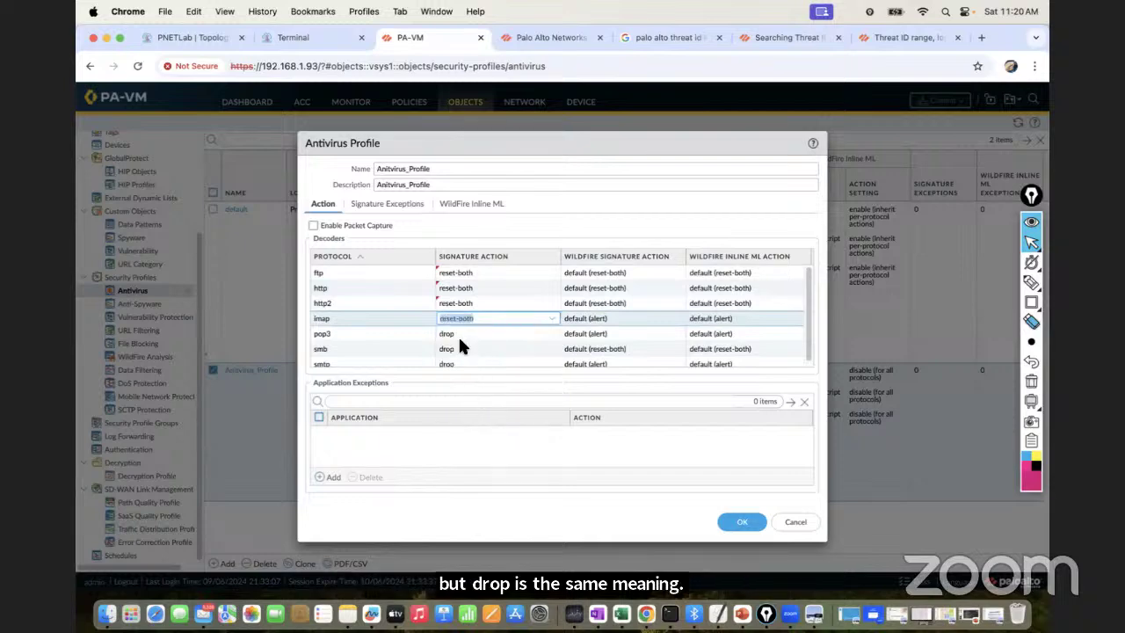
{"action": "left_click", "coordinate": [463, 348]}
{"action": "left_click", "coordinate": [458, 334]}
{"action": "left_click", "coordinate": [479, 445]}
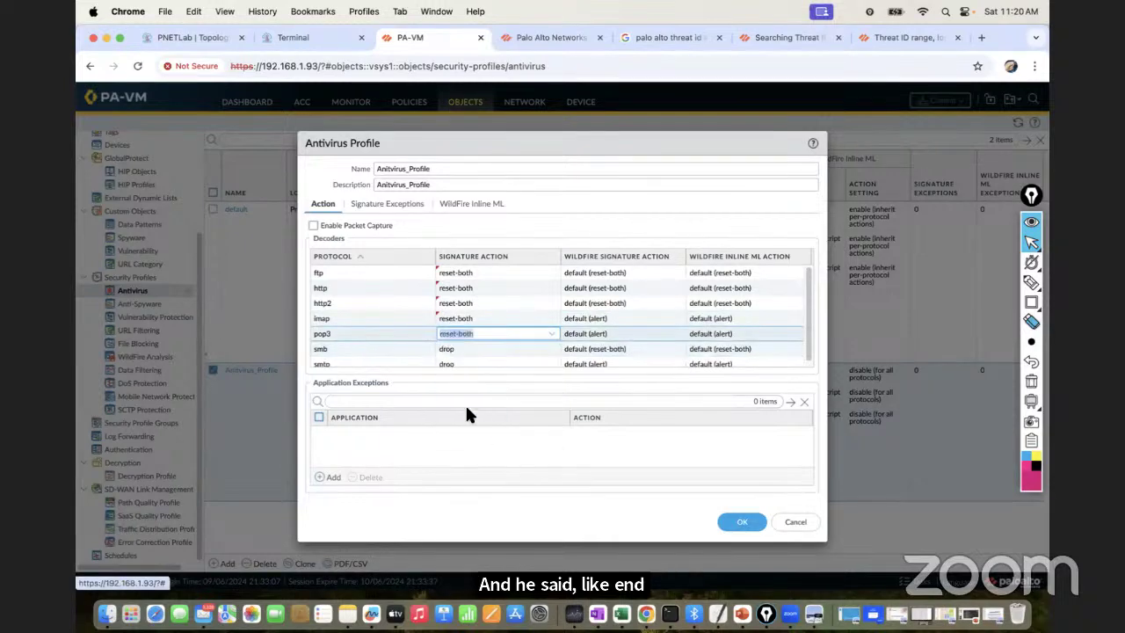
{"action": "left_click", "coordinate": [460, 353]}
{"action": "left_click", "coordinate": [460, 456]}
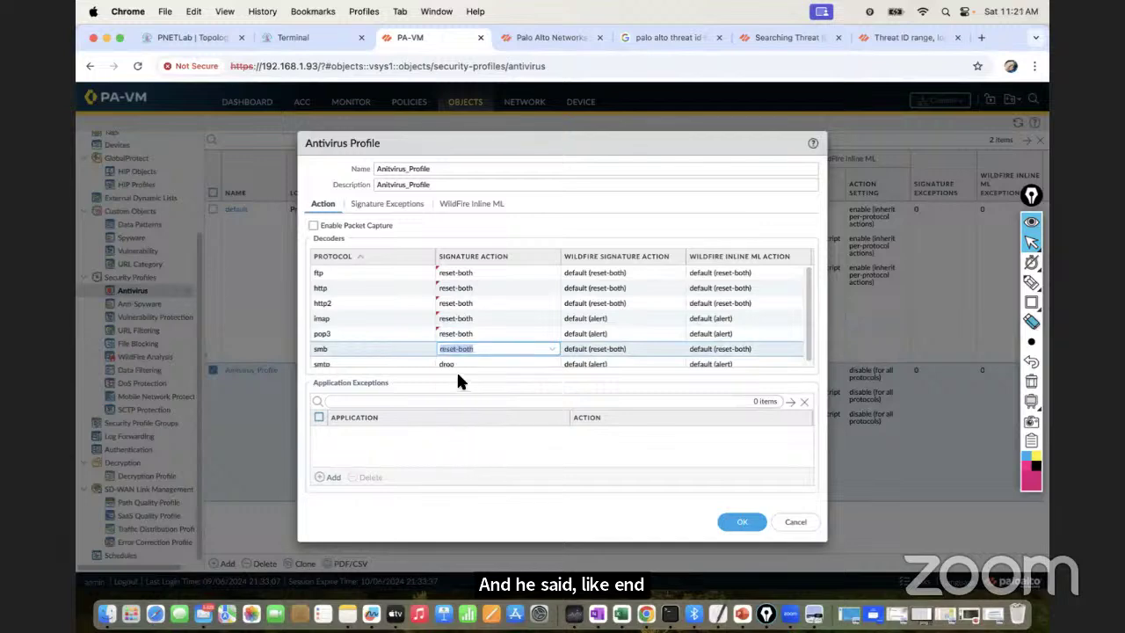
{"action": "left_click", "coordinate": [454, 363]}
{"action": "left_click", "coordinate": [469, 464]}
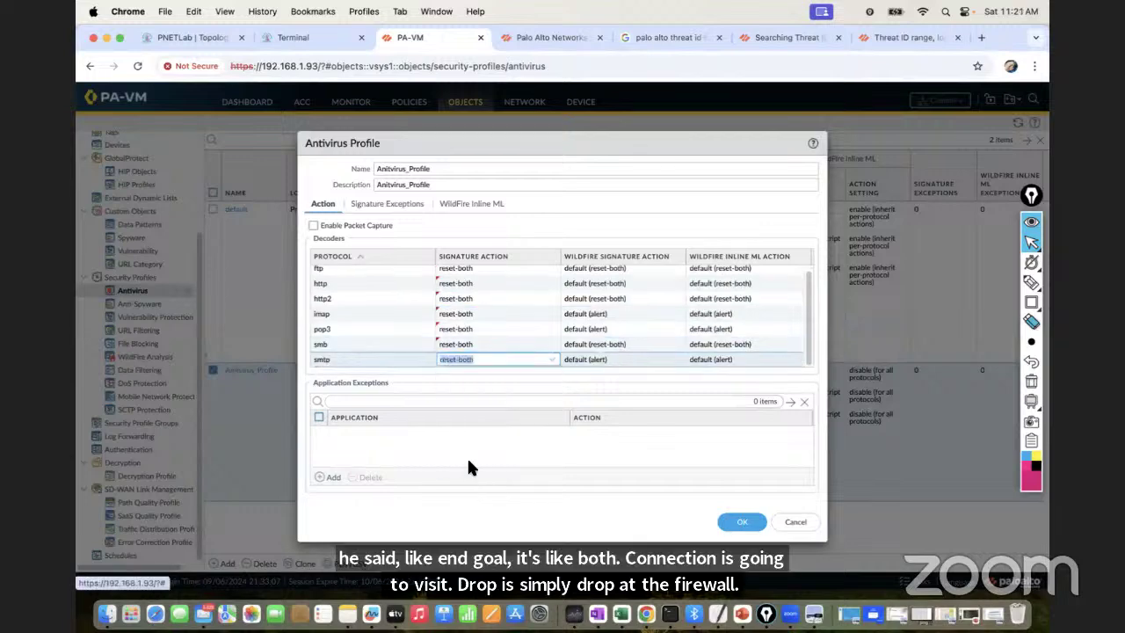
{"action": "left_click", "coordinate": [439, 409]}
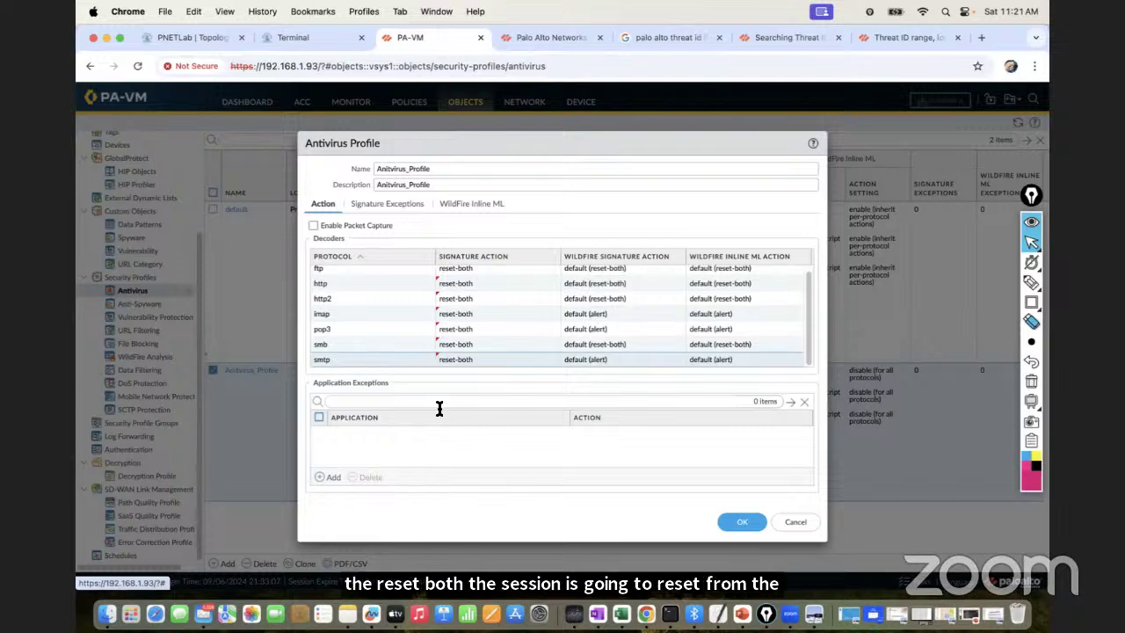
Close the profile without saving the changes and bring up the PowerPoint training slides
{"action": "left_click_drag", "start_coordinate": [807, 349], "coordinate": [801, 381]}
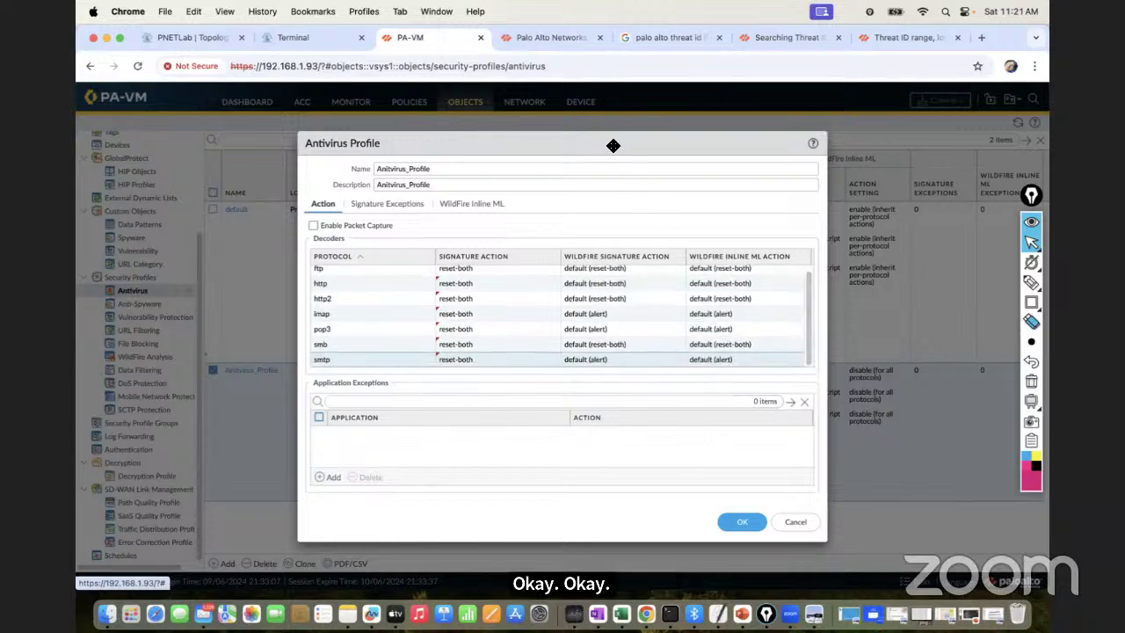
{"action": "left_click_drag", "start_coordinate": [611, 133], "coordinate": [608, 129]}
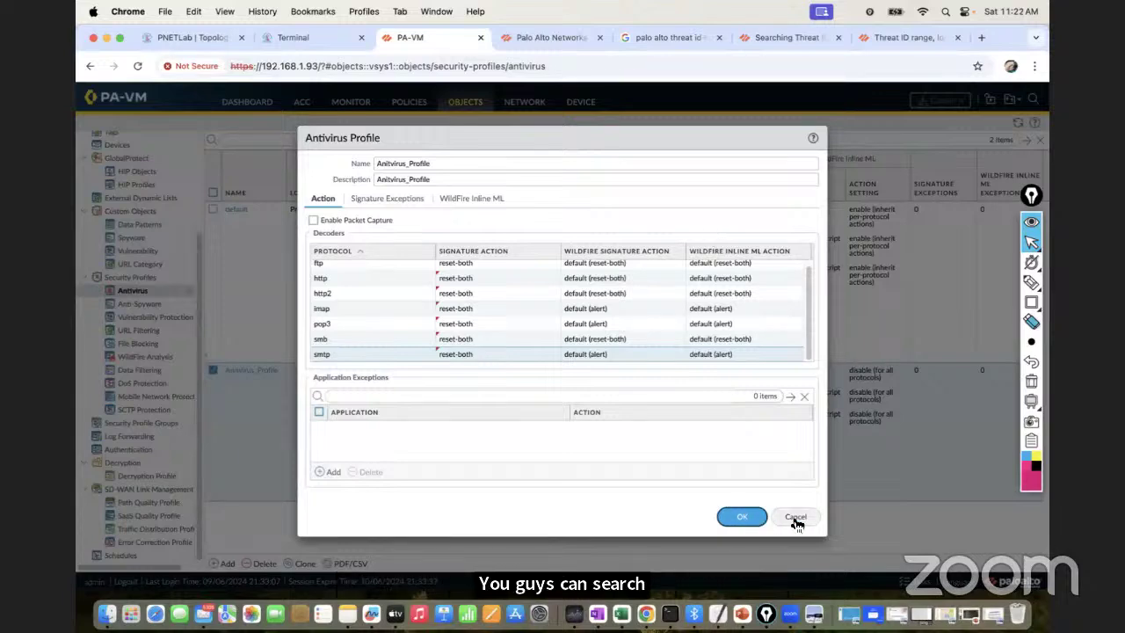
{"action": "left_click", "coordinate": [796, 518]}
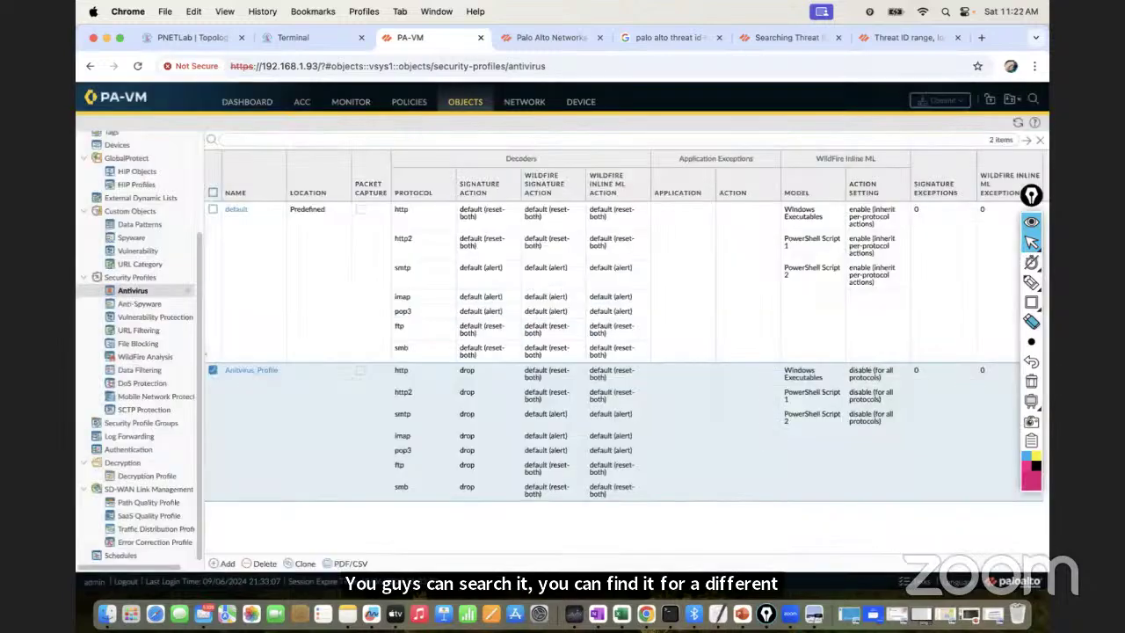
{"action": "left_click", "coordinate": [740, 614]}
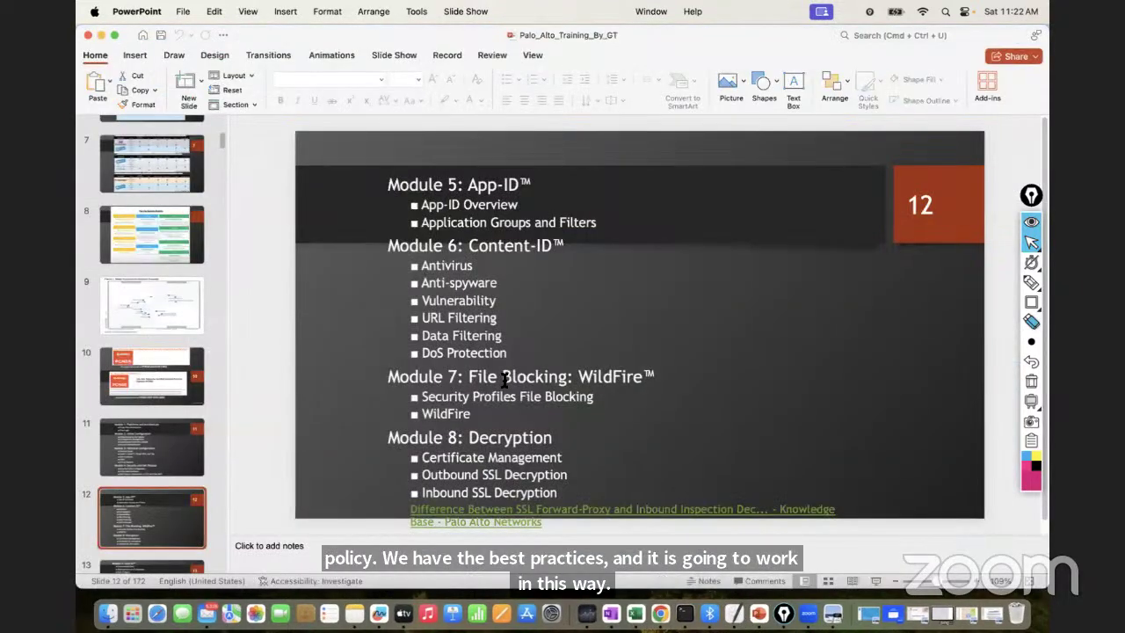